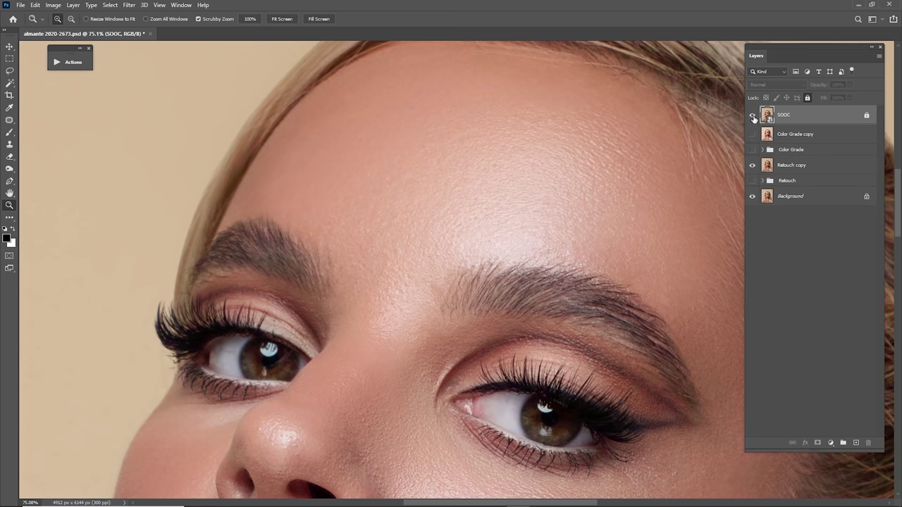
- Toggle the SOOC layer's visibility to compare the original photo with the retouched portrait
left_click(752, 115)
scroll(584, 186, "down", 6)
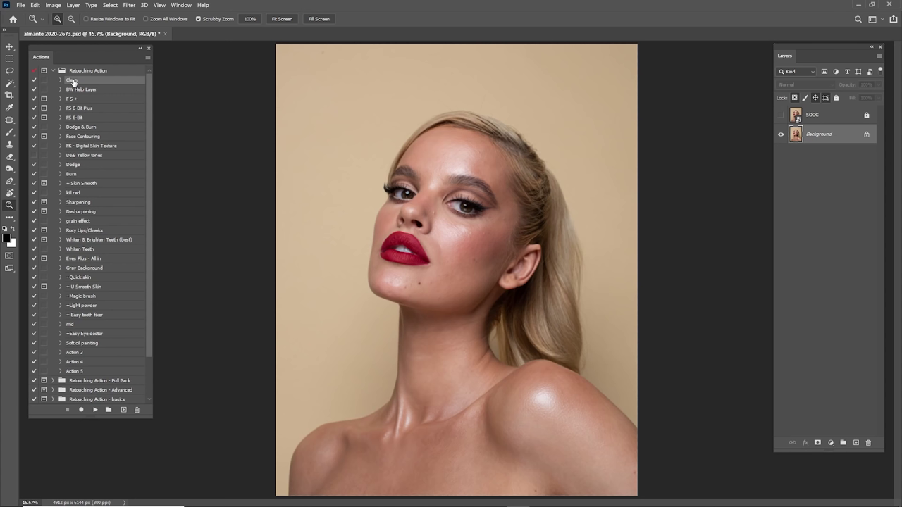
- Run the Clean action, select the clean layer it adds and hide the Black & White 1 adjustment layer
left_click(95, 410)
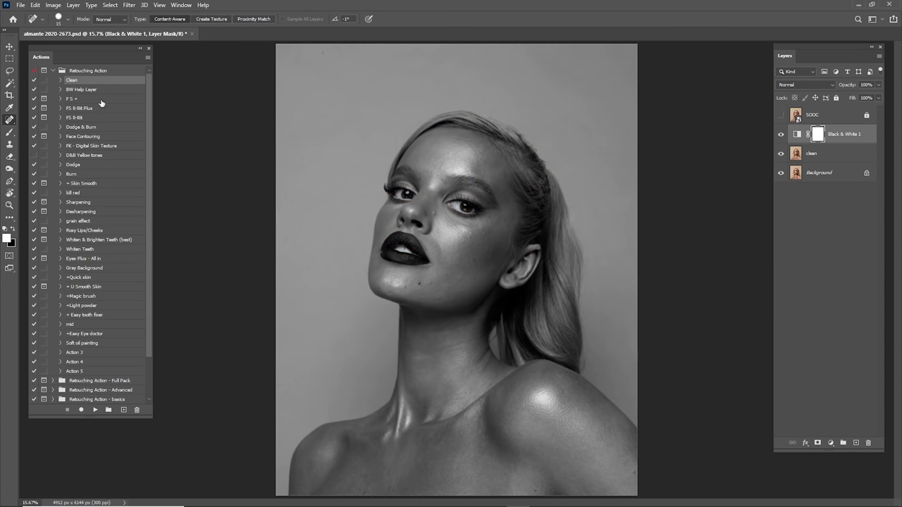
left_click(820, 158)
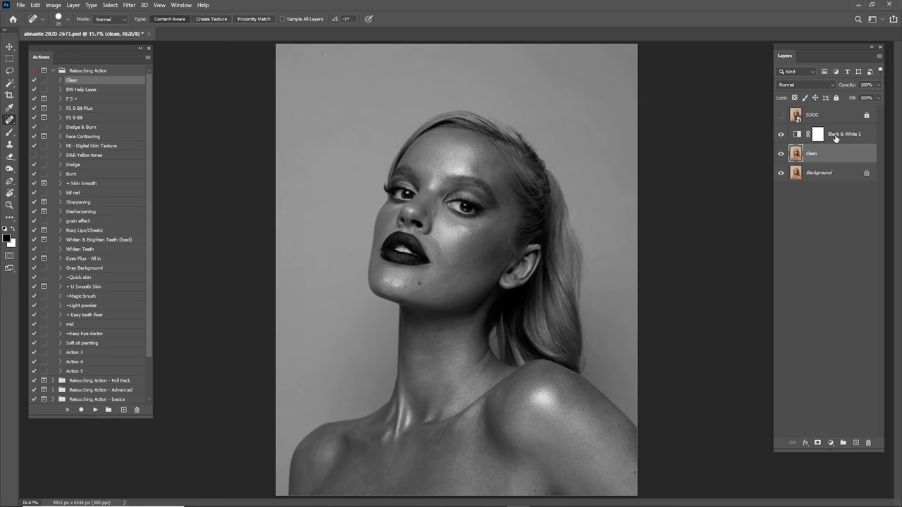
left_click(780, 134)
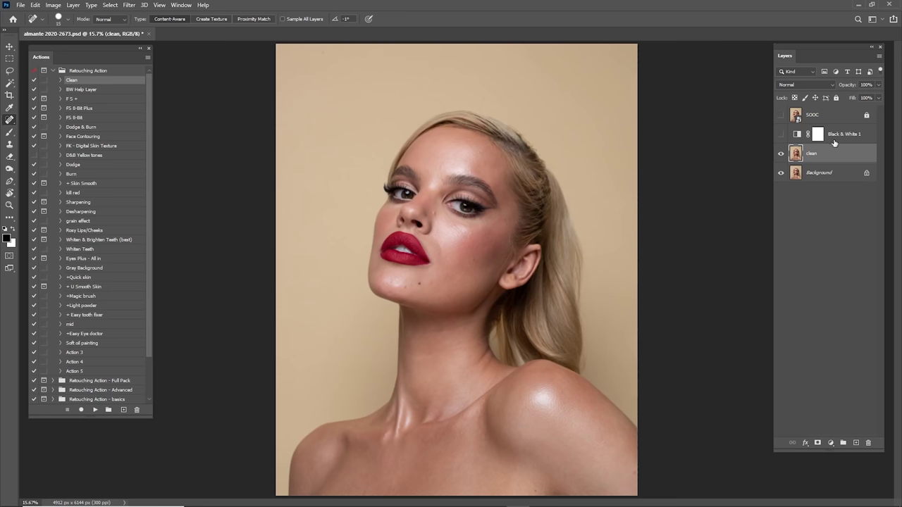
- Activate the Spot Healing Brush Tool for cleaning the forehead skin on the clean layer
key("z")
left_click_drag(442, 240, 454, 213)
left_click_drag(453, 212, 475, 315)
left_click_drag(491, 201, 512, 222)
key("ctrl+0")
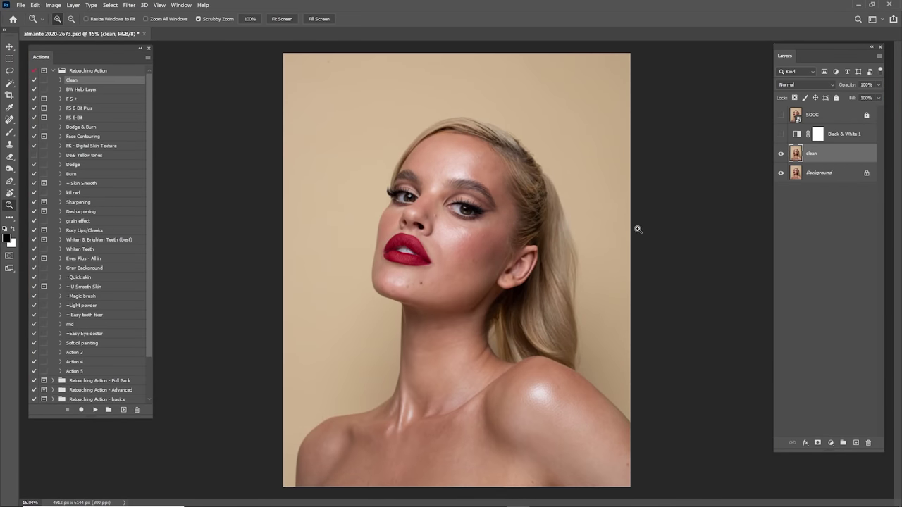
left_click_drag(444, 184, 515, 228)
left_click_drag(580, 193, 570, 158)
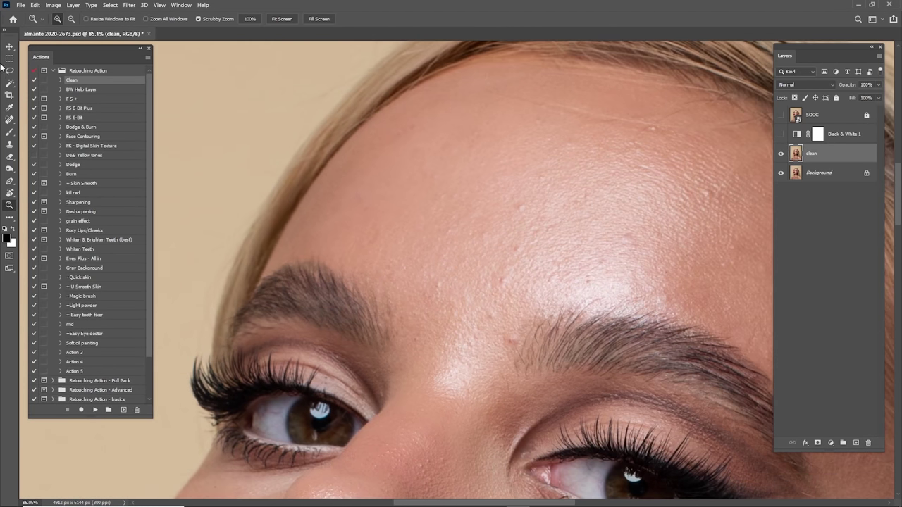
left_click(11, 120)
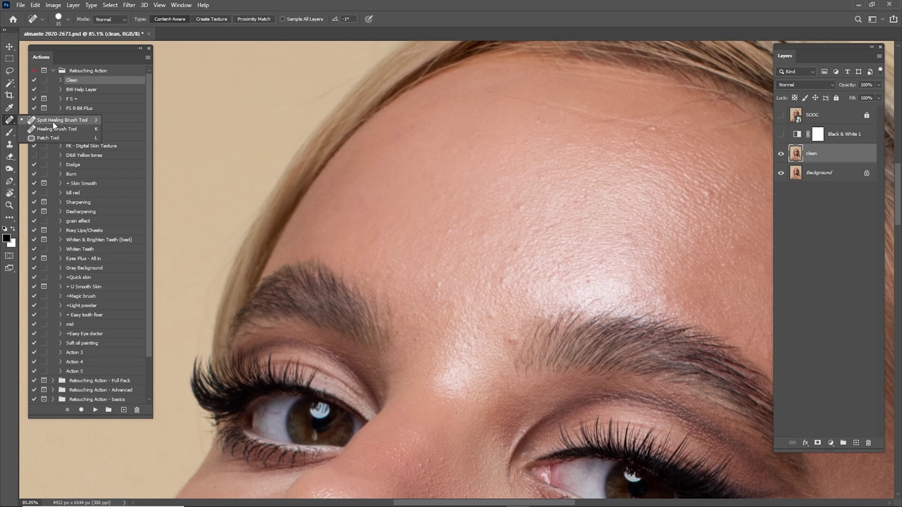
left_click(93, 121)
- Review the shortcuts assigned to the healing, patch and brush tools in the toolbar customization settings
left_click(34, 5)
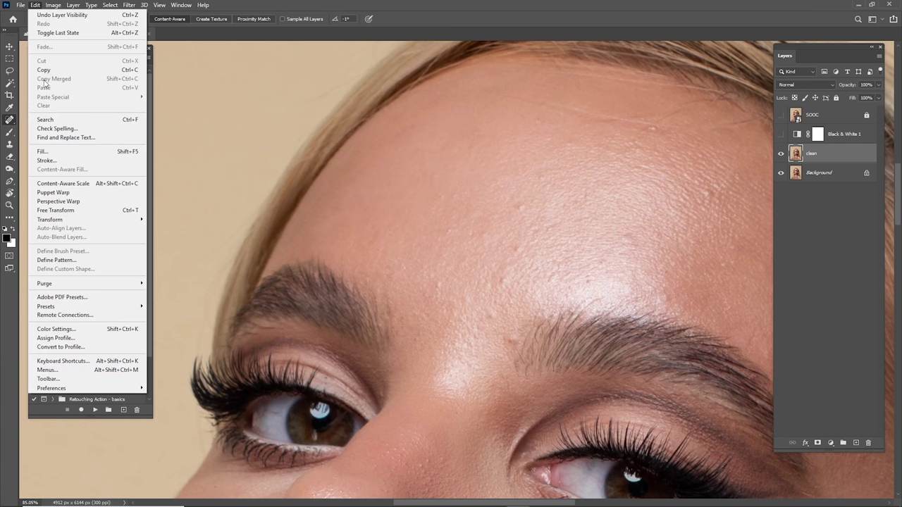
left_click(79, 379)
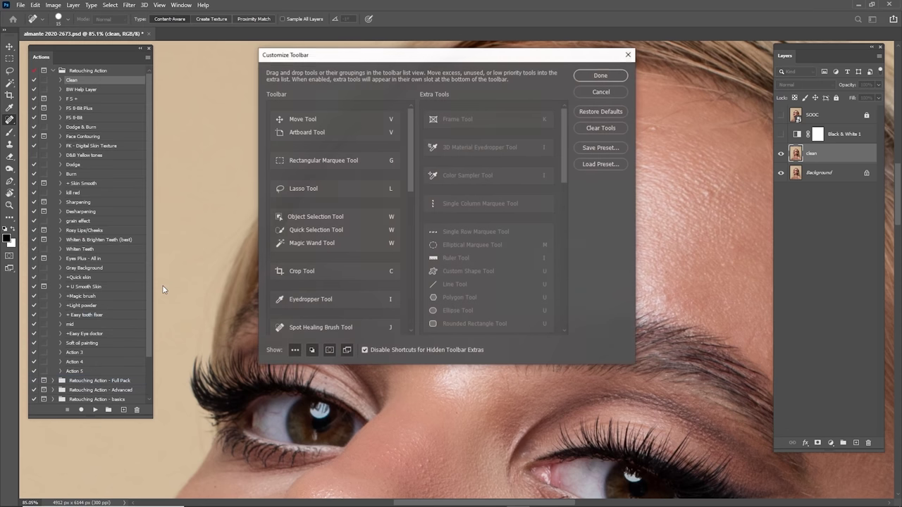
left_click_drag(411, 146, 406, 204)
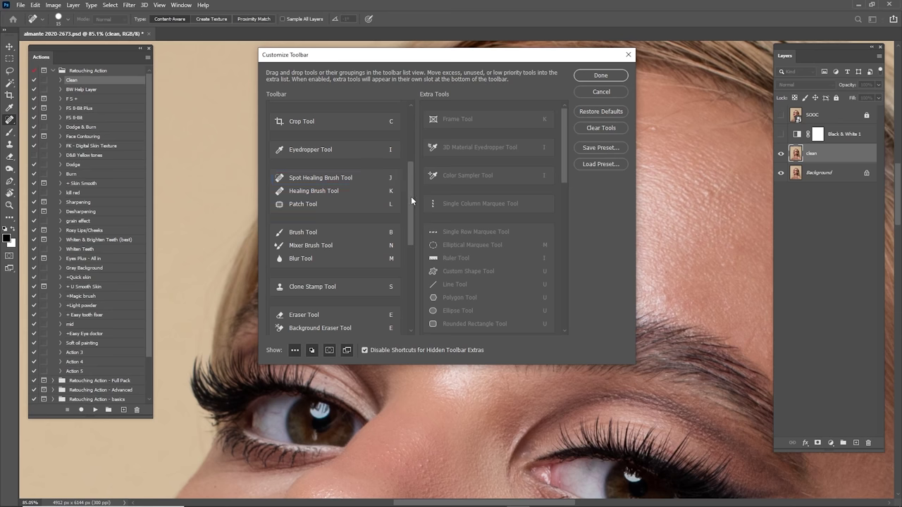
scroll(412, 198, "down", 1)
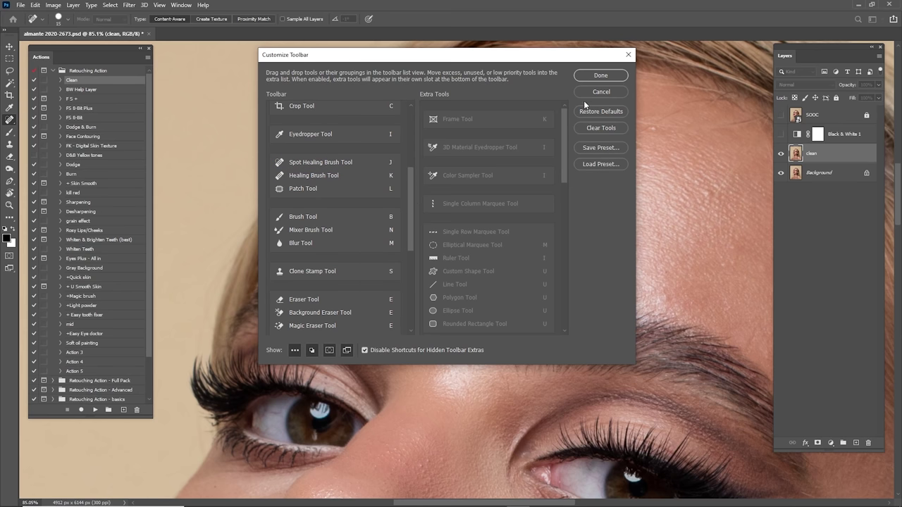
left_click(597, 78)
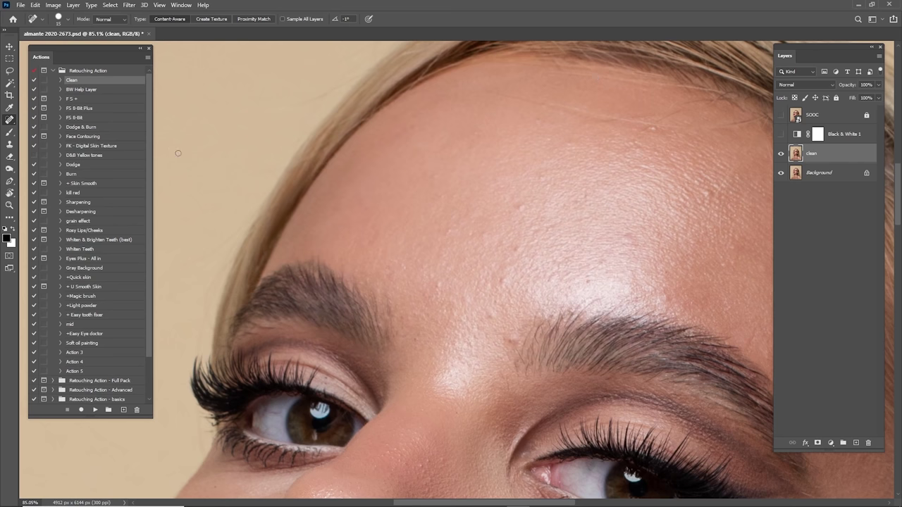
- Remove small blemishes across the central forehead with the Spot Healing Brush
left_click_drag(468, 230, 491, 200)
left_click(471, 200)
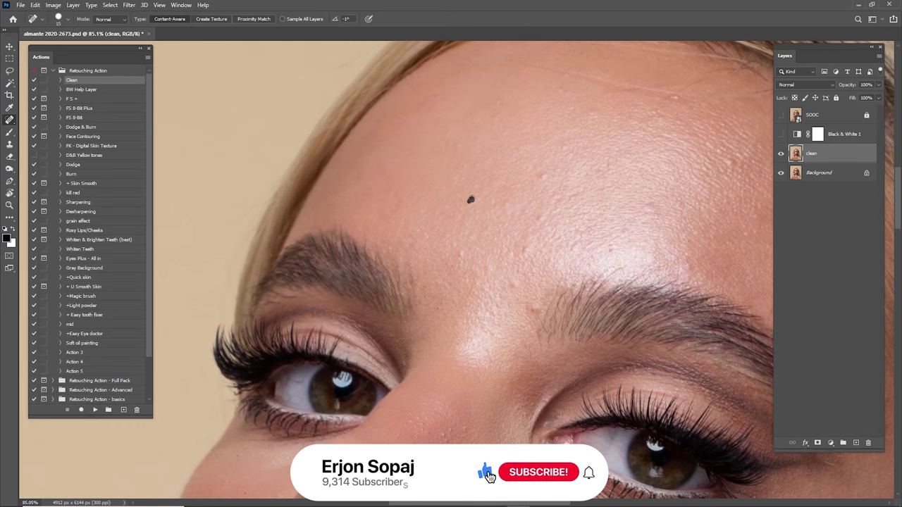
mouse_move(560, 162)
left_mouse_down()
mouse_move(534, 203)
mouse_move(537, 188)
left_mouse_up()
left_click(543, 195)
left_click_drag(494, 249, 538, 248)
left_click_drag(477, 181, 476, 190)
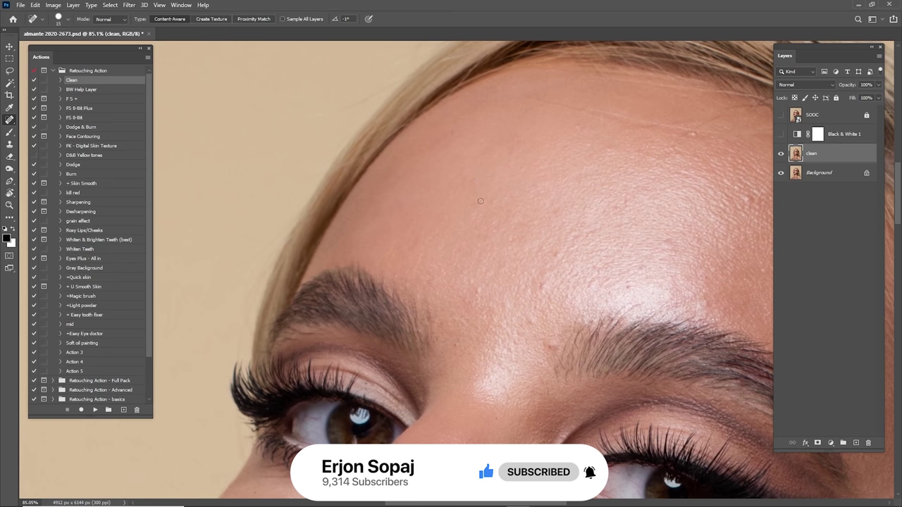
mouse_move(466, 221)
left_mouse_down()
mouse_move(507, 198)
mouse_move(487, 213)
left_mouse_up()
mouse_move(561, 229)
left_mouse_down()
mouse_move(492, 187)
mouse_move(488, 219)
left_mouse_up()
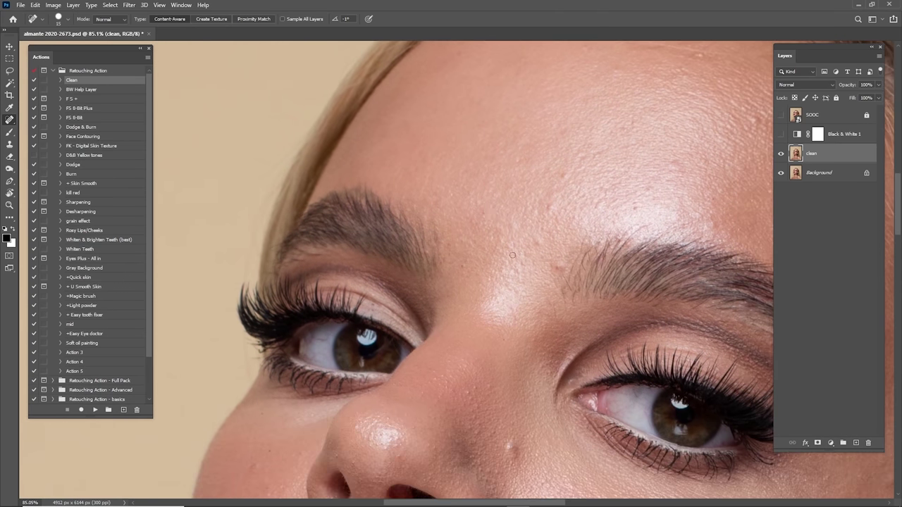
- Heal the small bumps on the upper forehead and toward the right temple
left_click_drag(512, 255, 477, 243)
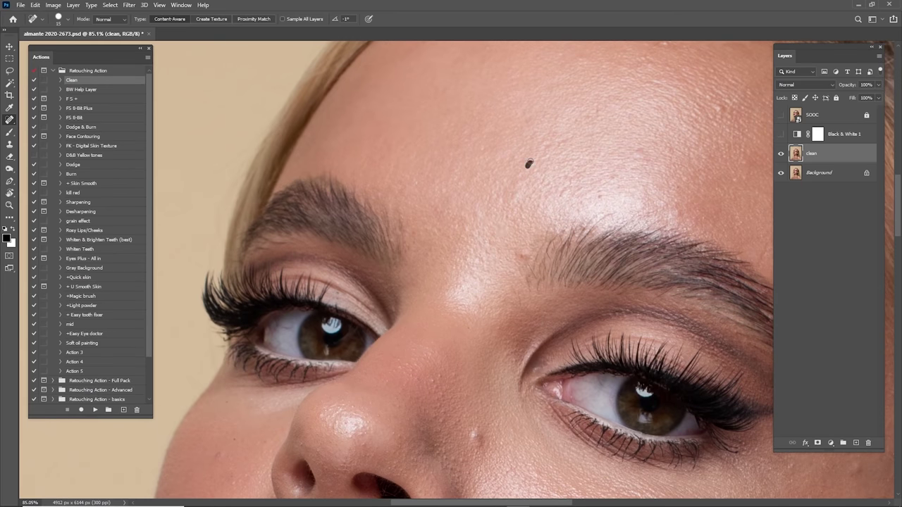
left_click_drag(529, 163, 488, 262)
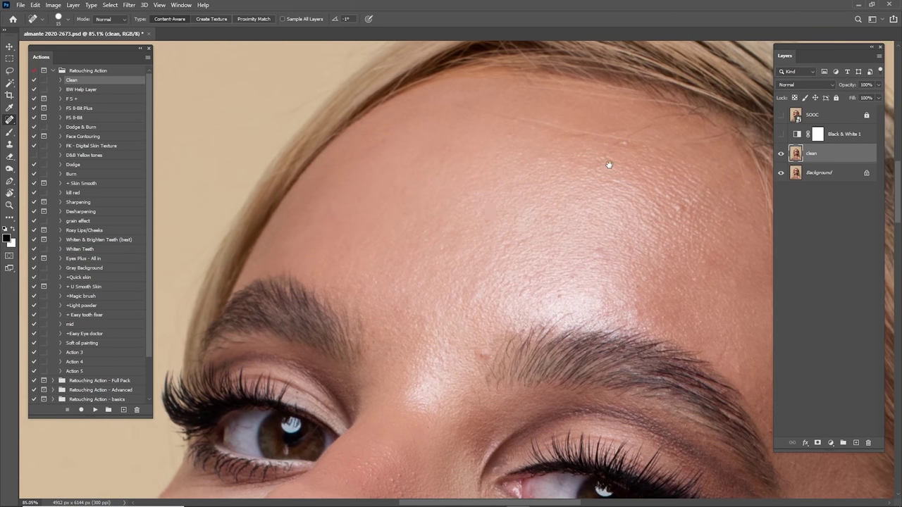
mouse_move(608, 164)
left_mouse_down()
mouse_move(542, 205)
mouse_move(572, 181)
mouse_move(502, 123)
left_mouse_up()
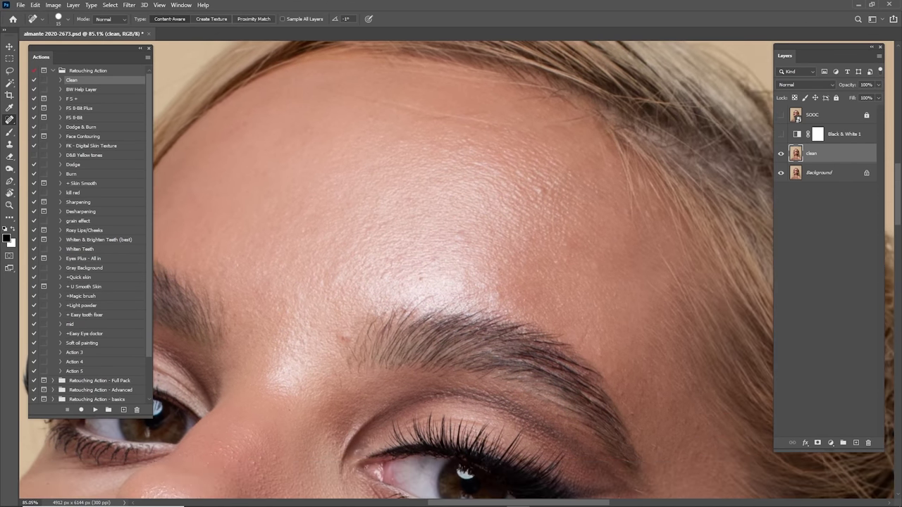
left_click_drag(545, 196, 542, 191)
left_click_drag(460, 242, 560, 191)
mouse_move(519, 229)
left_mouse_down()
mouse_move(526, 213)
mouse_move(562, 188)
left_mouse_up()
left_click_drag(480, 252, 557, 198)
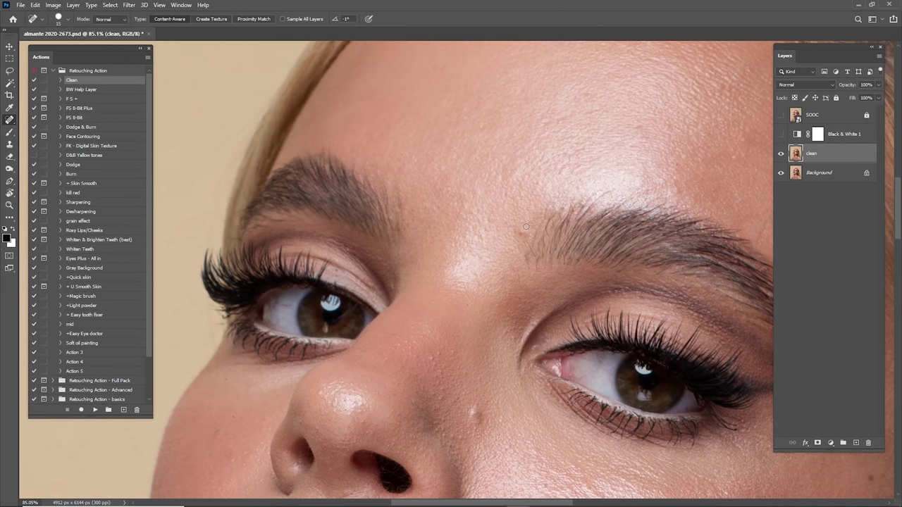
- Heal the reddish spot at the inner end of the right eyebrow and the blemishes between the brows
left_click_drag(523, 228, 524, 233)
left_click_drag(483, 264, 529, 211)
key("z")
mouse_move(473, 308)
left_mouse_down()
mouse_move(495, 250)
mouse_move(507, 245)
left_mouse_up()
left_click(495, 250)
key("j")
left_click_drag(516, 238, 432, 249)
left_click(533, 236)
- Heal the dark spots and marks on the left cheek below the eye and down toward the mouth
mouse_move(273, 311)
left_mouse_down()
mouse_move(475, 216)
mouse_move(585, 209)
left_mouse_up()
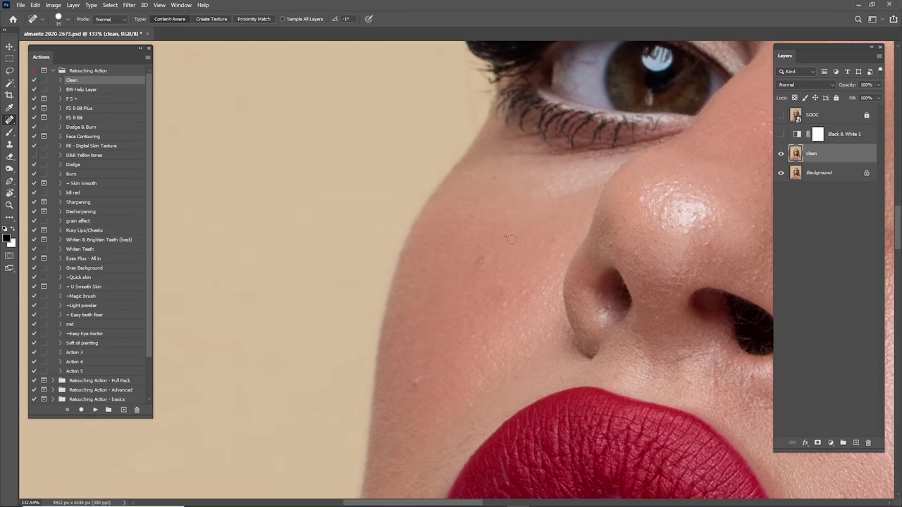
left_click(502, 241)
left_click(481, 262)
left_click_drag(478, 319, 541, 166)
left_click_drag(473, 239, 486, 230)
left_click_drag(496, 237, 504, 232)
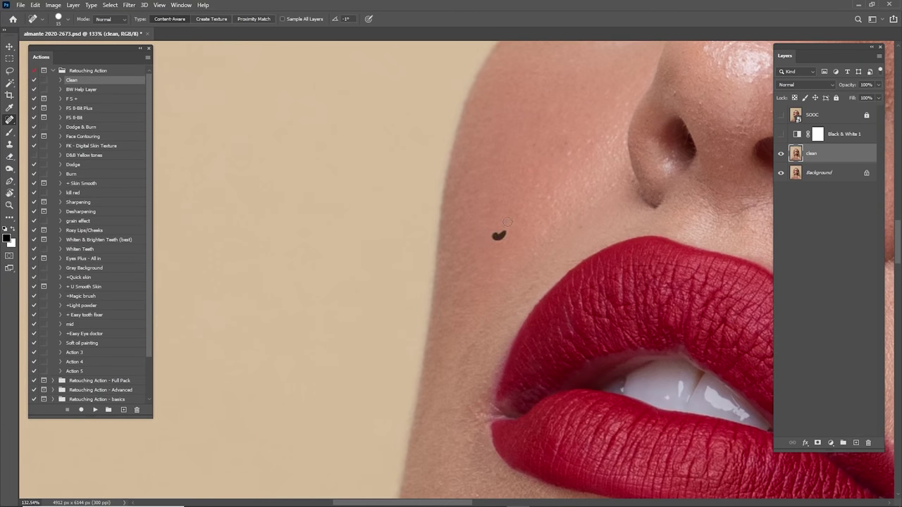
- Heal small blemishes between the left cheek and the nose and on the skin around the nose
left_click(543, 147)
left_click(571, 144)
left_click(602, 137)
left_click_drag(628, 149, 481, 266)
mouse_move(563, 210)
left_mouse_down()
mouse_move(523, 188)
mouse_move(516, 204)
left_mouse_up()
mouse_move(634, 175)
left_mouse_down()
mouse_move(519, 174)
mouse_move(527, 172)
left_mouse_up()
left_click_drag(606, 159, 542, 203)
left_click_drag(606, 186, 561, 278)
mouse_move(562, 141)
left_mouse_down()
mouse_move(515, 252)
mouse_move(549, 231)
left_mouse_up()
left_click_drag(496, 404, 503, 268)
mouse_move(445, 341)
left_mouse_down()
mouse_move(557, 209)
mouse_move(559, 255)
mouse_move(462, 278)
left_mouse_up()
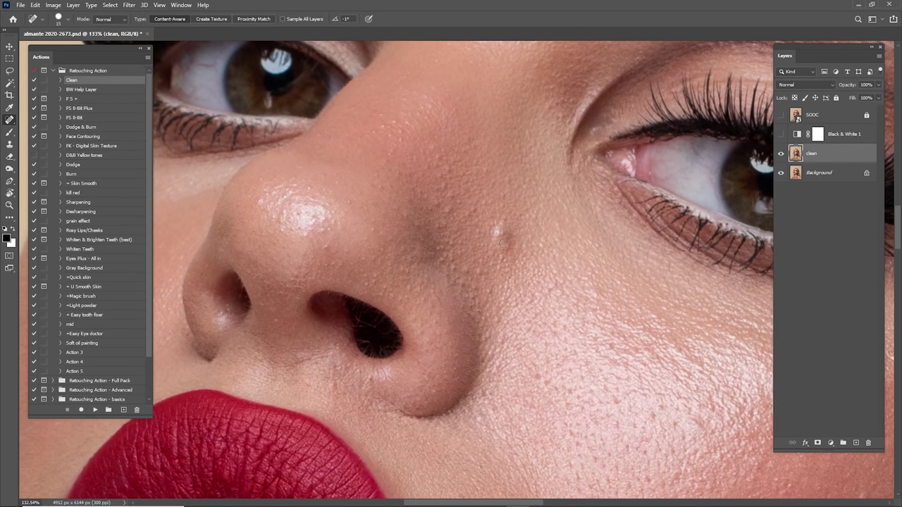
- Heal uneven spots on the bright cheek area beside the right nostril at close zoom
key("z")
mouse_move(528, 235)
left_mouse_down()
mouse_move(487, 238)
mouse_move(546, 247)
left_mouse_up()
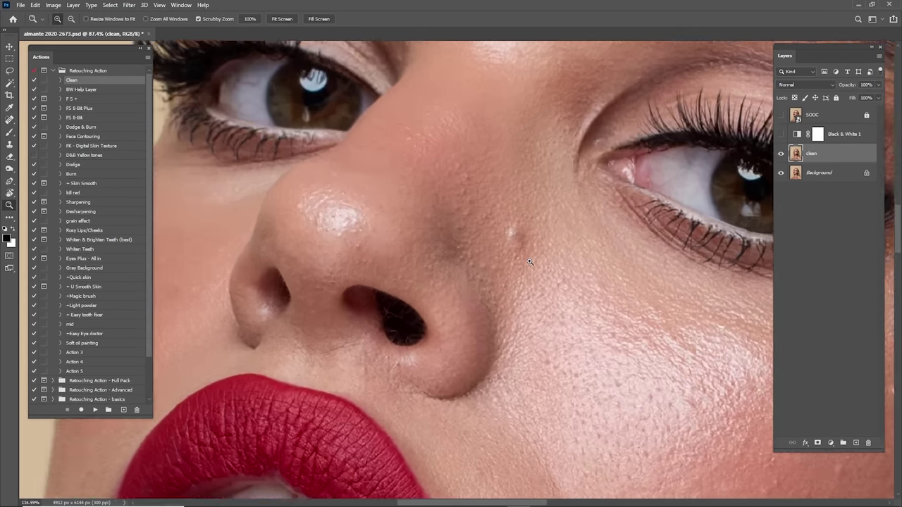
mouse_move(546, 300)
left_mouse_down()
mouse_move(559, 236)
mouse_move(481, 268)
left_mouse_up()
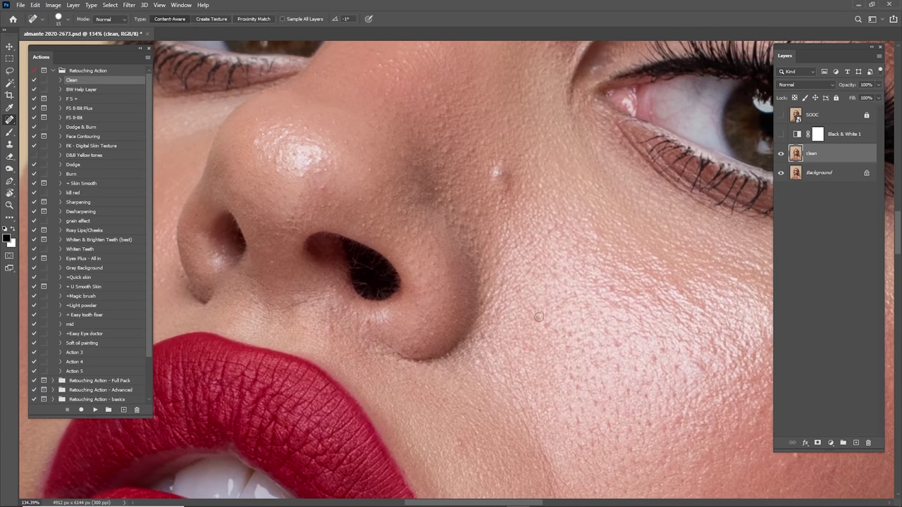
key("j")
scroll(527, 308, "down", 3)
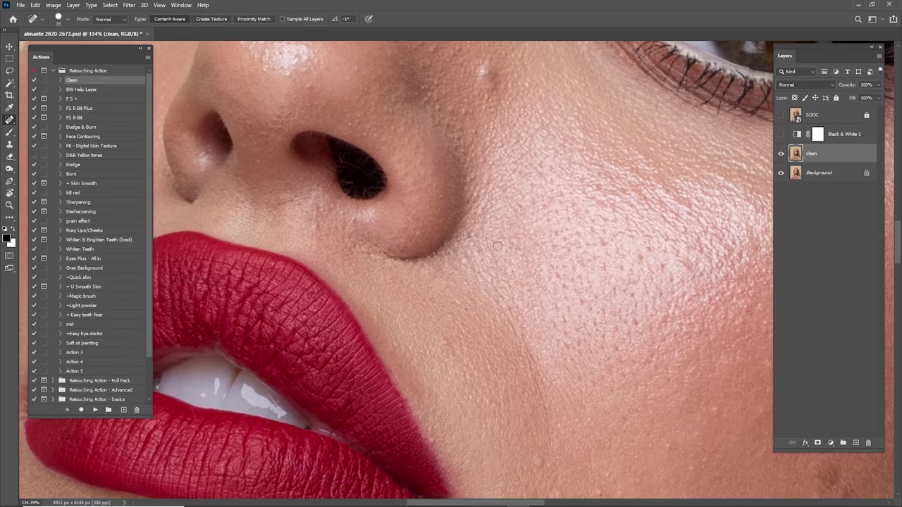
left_click(471, 267)
scroll(528, 276, "right", 3)
left_click(614, 262)
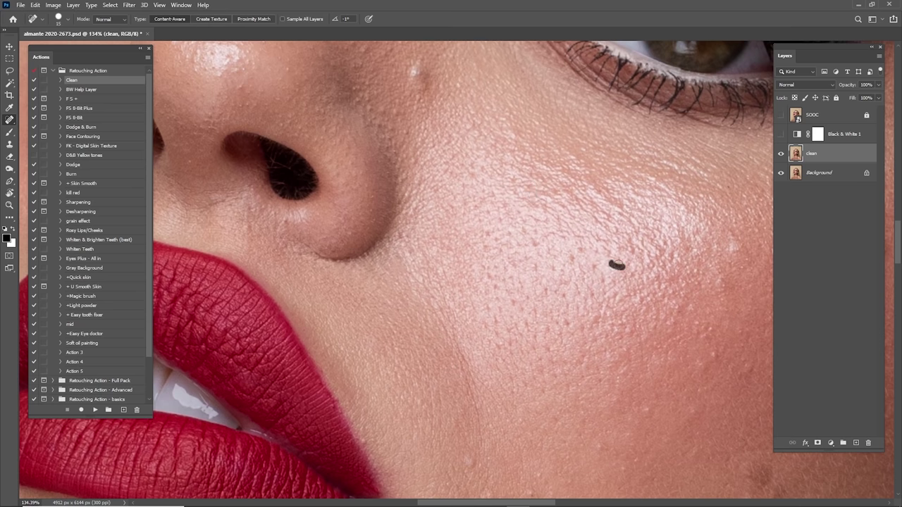
- Heal the small bumps along the outer edge of the right cheek's highlight, below the eye
scroll(562, 229, "right", 3)
left_click_drag(620, 235, 626, 225)
left_click_drag(622, 218, 623, 231)
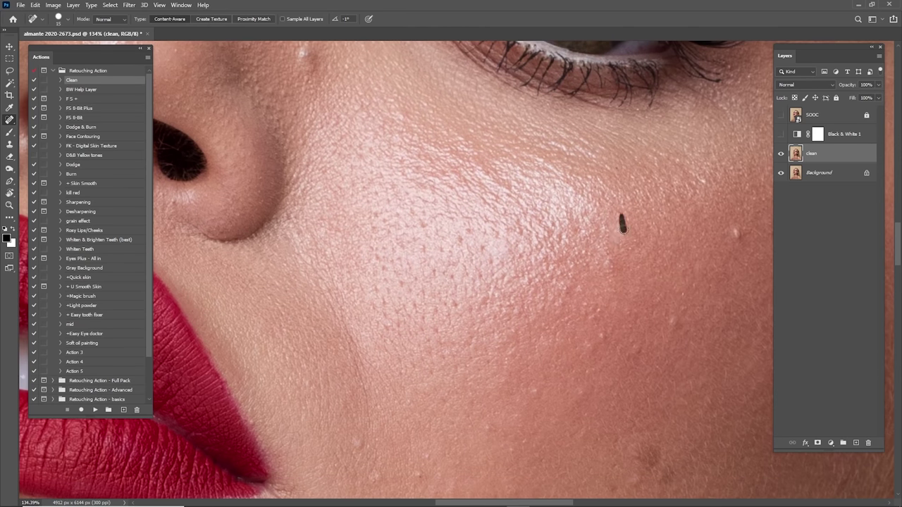
left_click(613, 168)
left_click_drag(614, 169, 499, 163)
left_click(624, 226)
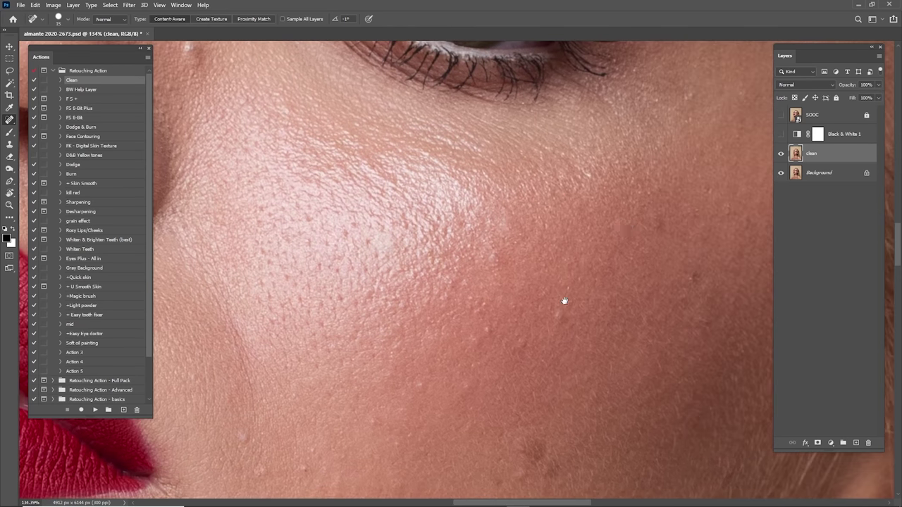
- Remove the light bumps on the reddish part of the right cheek below the highlight
scroll(563, 302, "down", 3)
left_click(601, 250)
left_click(532, 264)
left_click(519, 276)
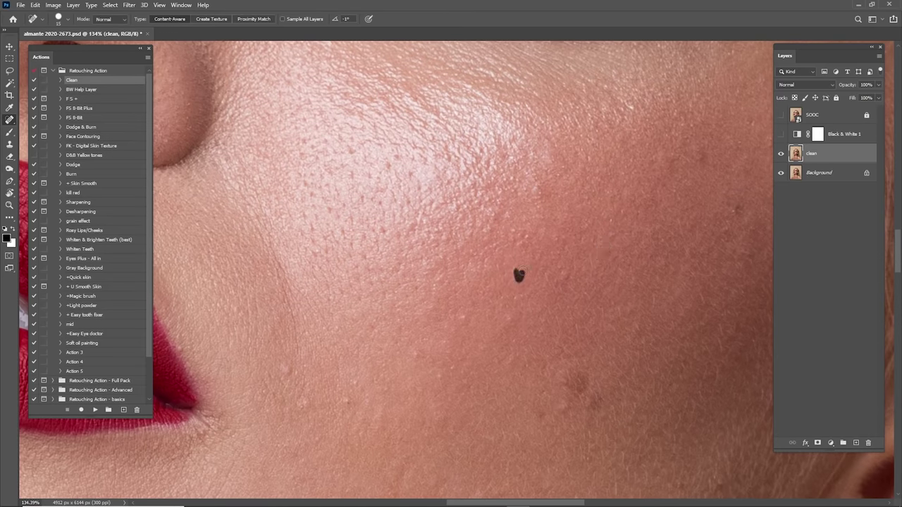
left_click(508, 323)
- Heal the small bumps on the lower right cheek beside the corner of the mouth
scroll(509, 322, "down", 2)
scroll(508, 322, "left", 3)
left_click(551, 266)
scroll(507, 292, "down", 2)
scroll(507, 292, "left", 3)
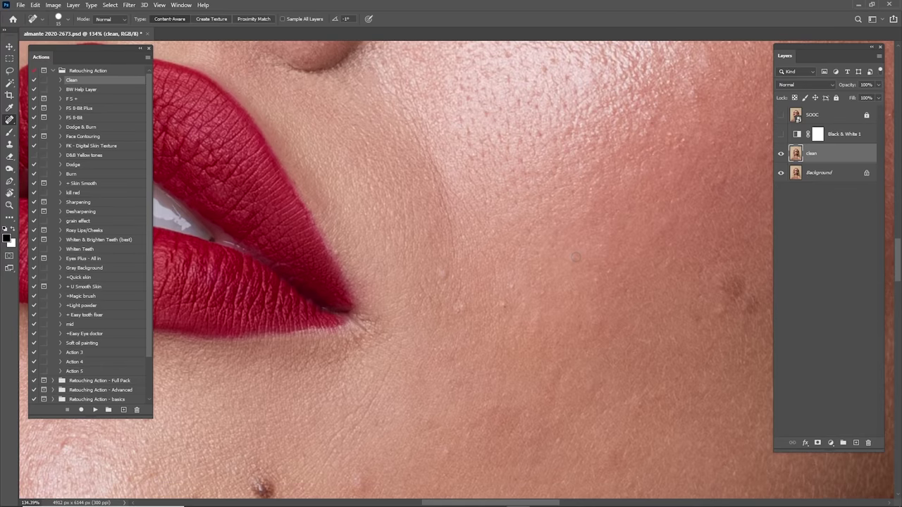
left_click(571, 258)
scroll(527, 246, "down", 2)
scroll(527, 247, "left", 3)
left_click(535, 255)
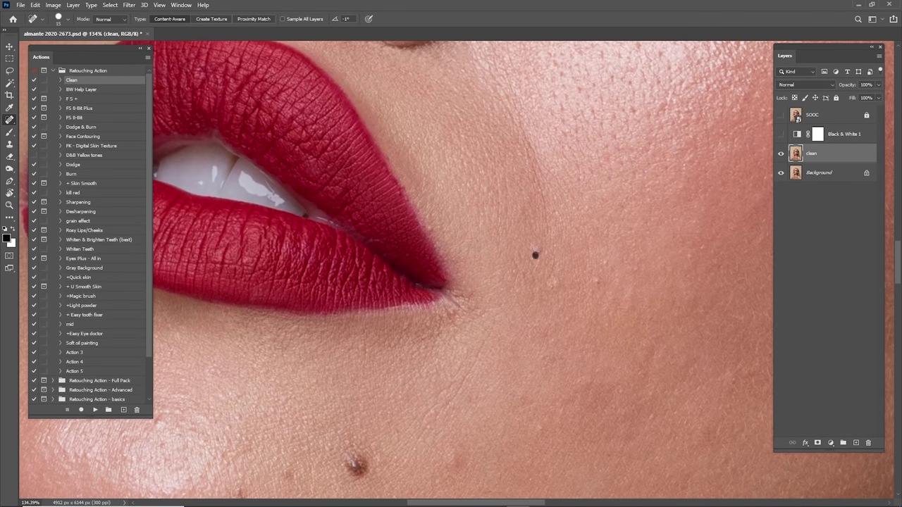
left_click(554, 283)
left_click(601, 279)
- Try to heal the raised bump and the mark next to it on the side of the nose
scroll(563, 305, "up", 3)
scroll(564, 305, "up", 3)
scroll(564, 306, "left", 1)
mouse_move(515, 208)
left_mouse_down()
mouse_move(516, 187)
mouse_move(522, 209)
left_mouse_up()
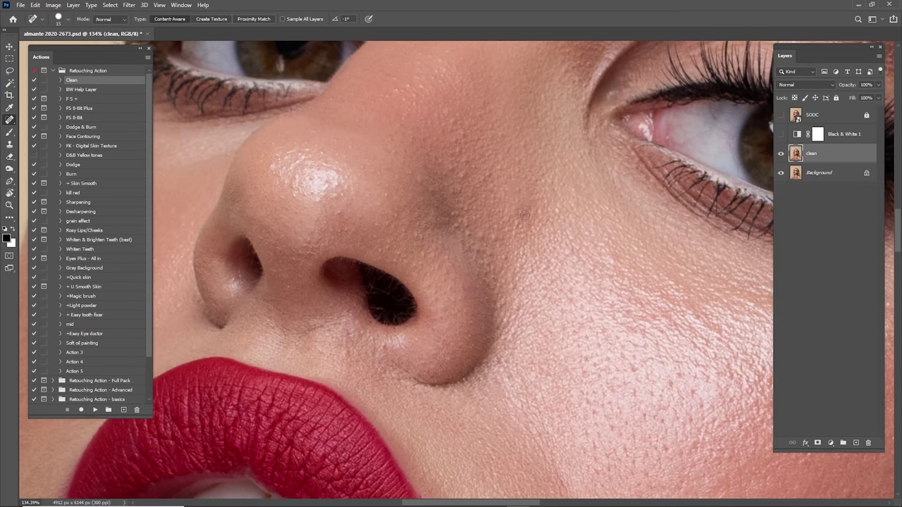
left_click(523, 213)
key("ctrl+z")
key("ctrl+z")
- Heal the small reddish blemishes on the front of the chin with the Spot Healing Brush
left_click_drag(527, 343, 580, 180)
left_click_drag(533, 334, 555, 186)
mouse_move(519, 332)
left_mouse_down()
mouse_move(519, 307)
mouse_move(551, 262)
left_mouse_up()
mouse_move(647, 287)
left_mouse_down()
mouse_move(516, 252)
mouse_move(448, 329)
left_mouse_up()
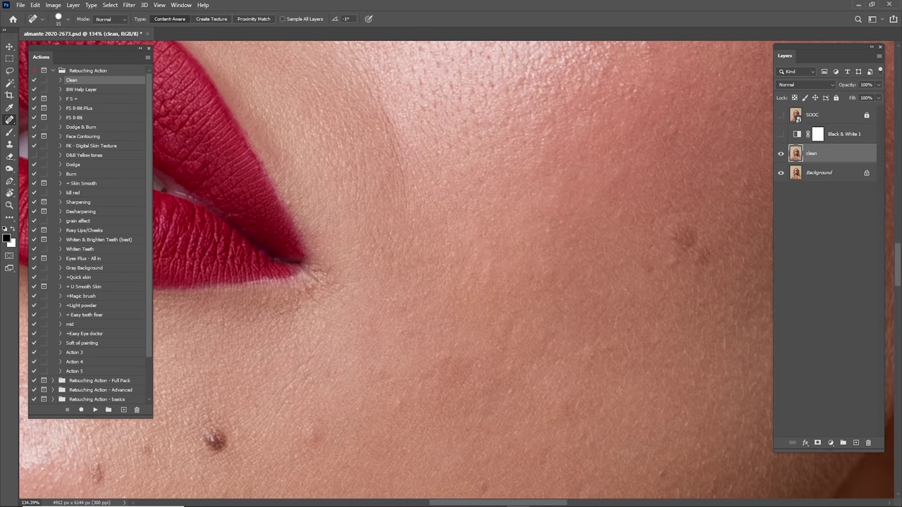
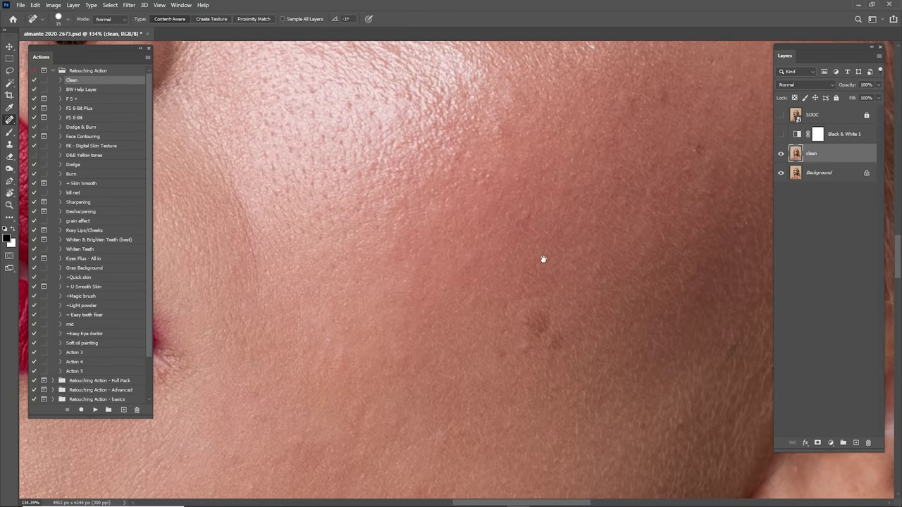
left_click_drag(579, 206, 493, 218)
scroll(448, 312, "up", 4)
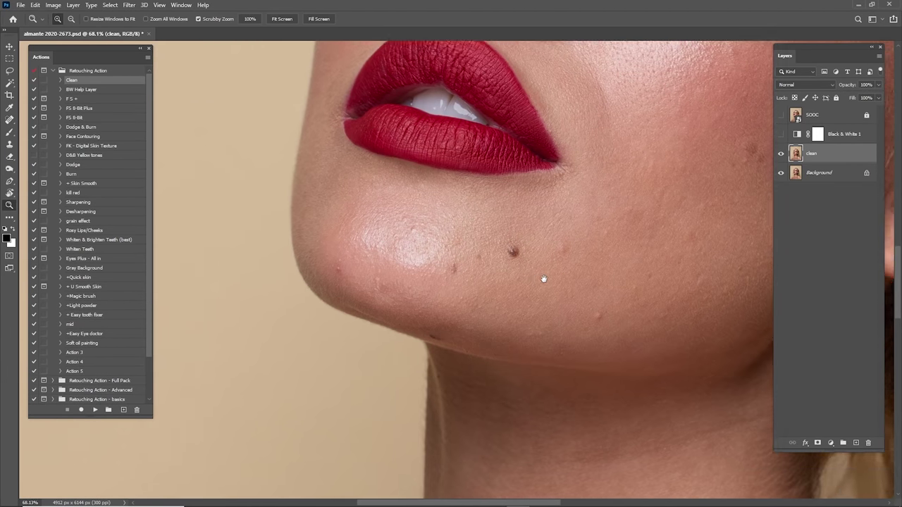
key("j")
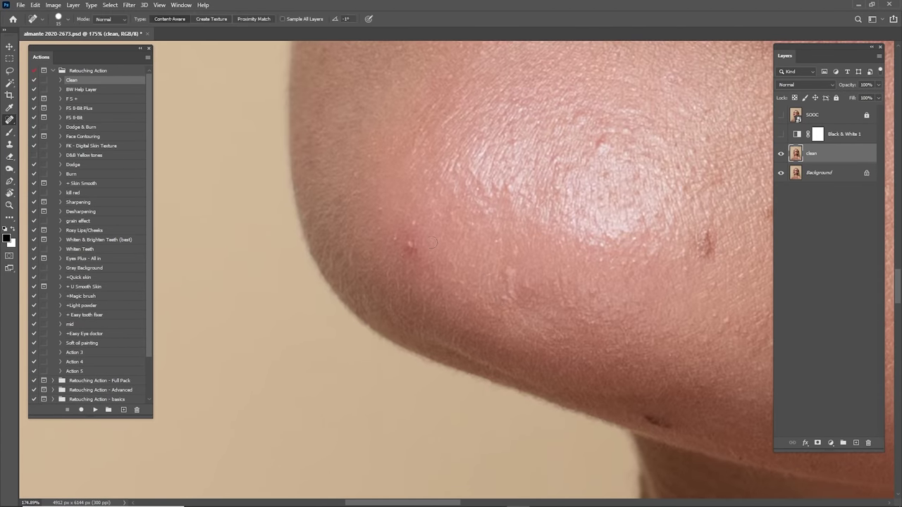
left_click_drag(381, 223, 382, 225)
left_click_drag(603, 258, 603, 259)
- Heal the small marks along the lower jaw beneath the chin mole
scroll(498, 282, "right", 5)
left_click_drag(525, 332, 525, 332)
scroll(495, 296, "down", 3)
scroll(495, 296, "right", 7)
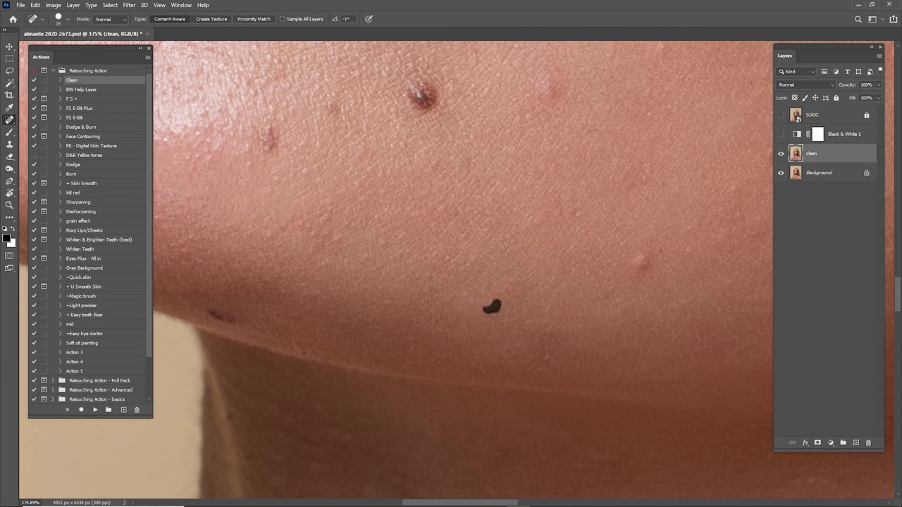
left_click_drag(492, 307, 492, 308)
scroll(492, 309, "up", 5)
scroll(492, 310, "right", 1)
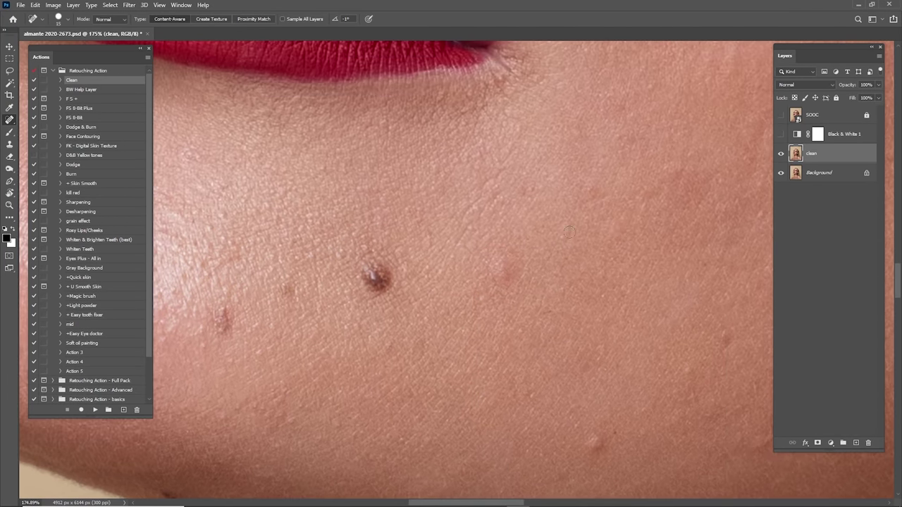
- Remove the raised bump on the lower cheek, diagonally below the chin mole
scroll(556, 267, "down", 5)
scroll(553, 292, "right", 2)
key("shift+j")
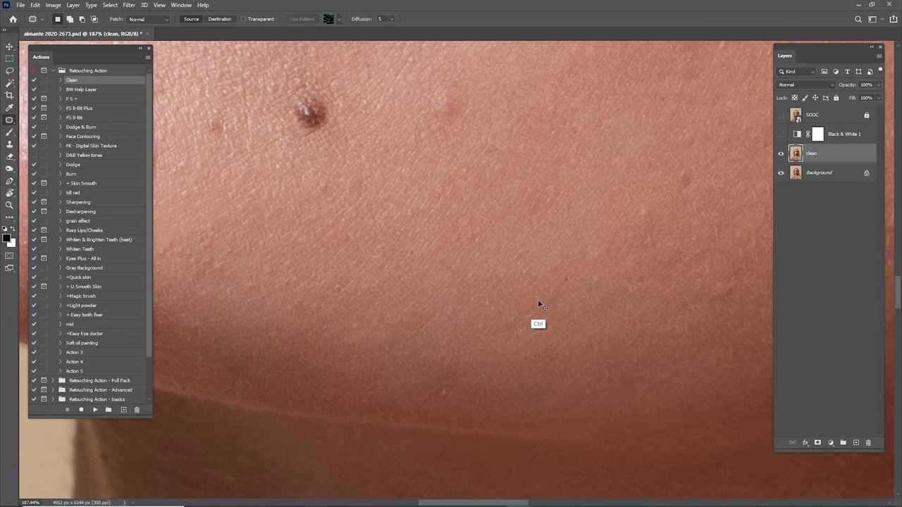
key("shift+j")
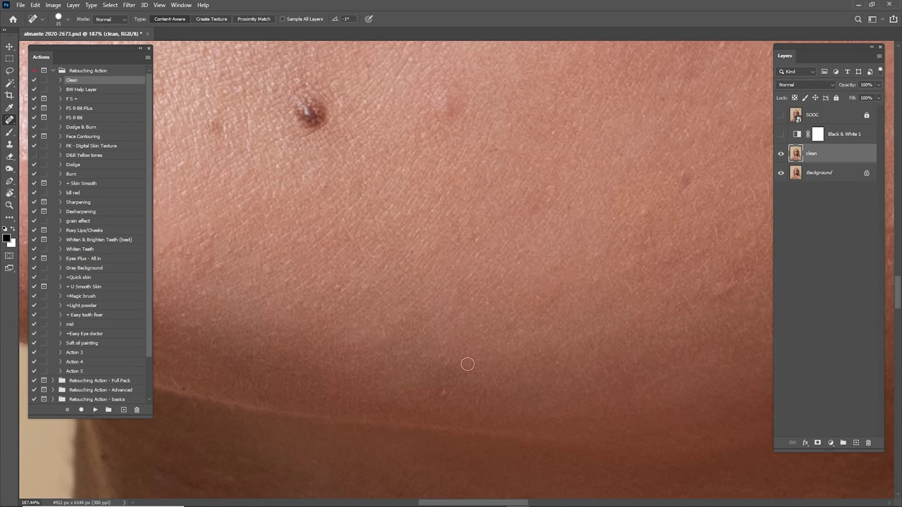
scroll(523, 276, "up", 2)
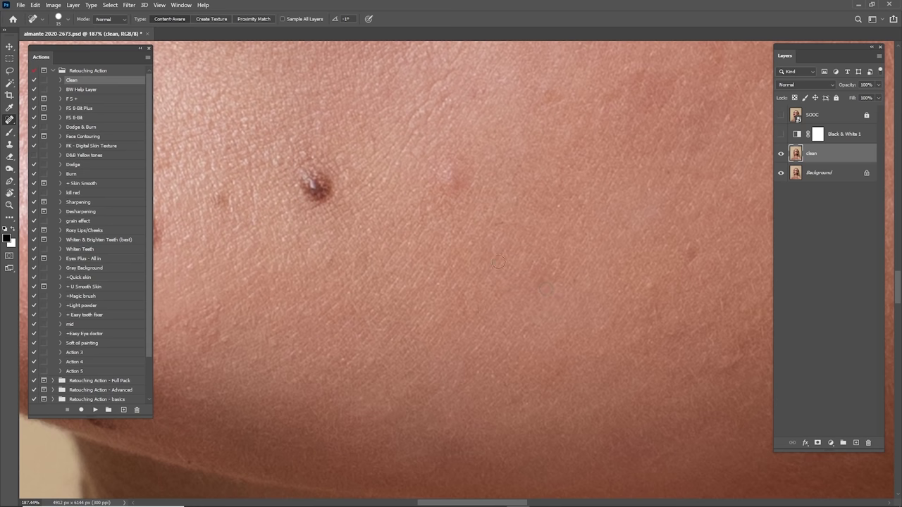
- Patch the reddish spot beside the chin mole with clean skin next to it using the Patch tool, and clear the selection
left_click_drag(563, 236, 506, 279)
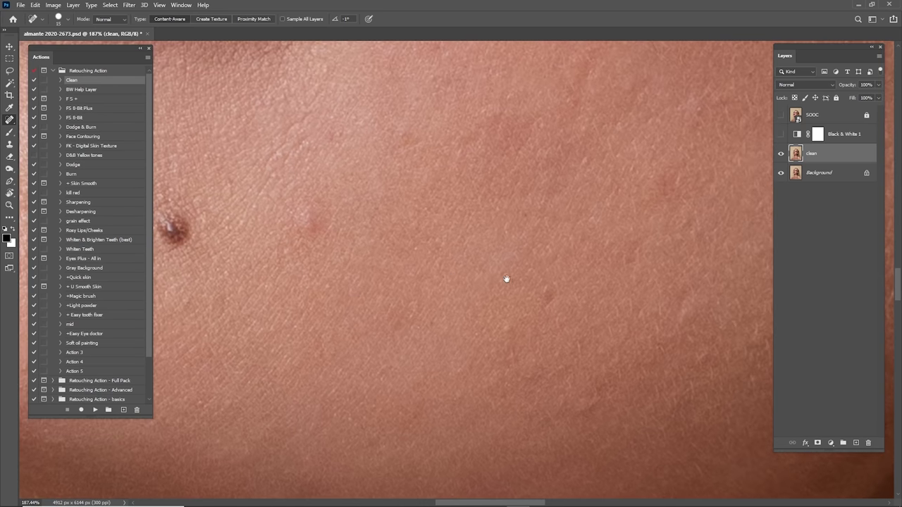
left_click_drag(394, 259, 562, 283)
key("shift+j")
key("shift+j")
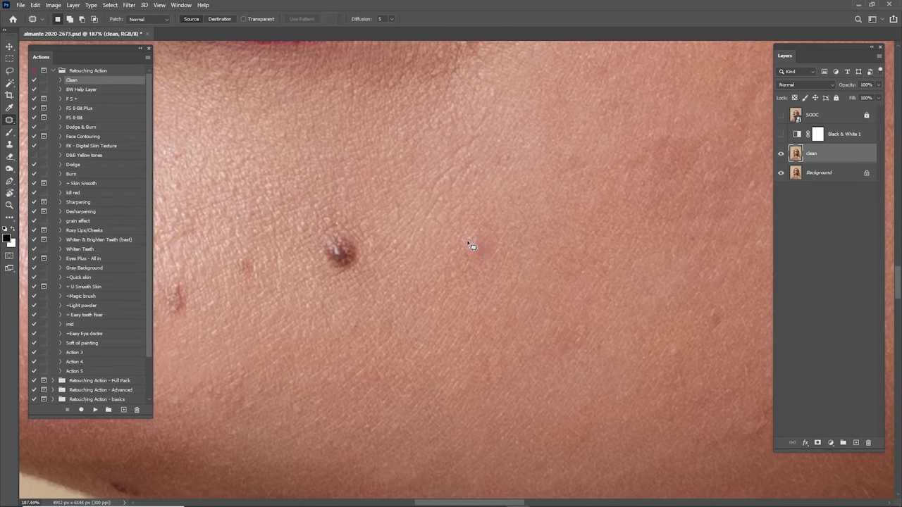
left_click_drag(501, 252, 466, 231)
mouse_move(492, 250)
left_mouse_down()
mouse_move(523, 239)
mouse_move(539, 247)
mouse_move(518, 261)
mouse_move(543, 267)
left_mouse_up()
key("ctrl+d")
key("ctrl+z")
key("ctrl+z")
key("ctrl+d")
key("shift+j")
key("shift+j")
key("shift+j")
- Examine the chin, lips, nose and cheek at several magnifications for remaining blemishes
left_click_drag(498, 187, 474, 279)
key("z")
left_click_drag(314, 335, 247, 333)
left_click_drag(336, 290, 519, 286)
left_click_drag(474, 229, 538, 247)
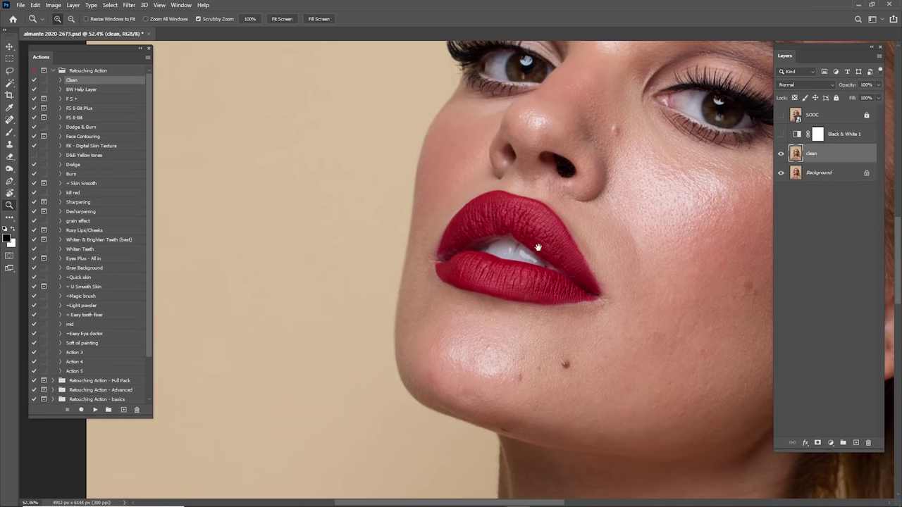
left_click_drag(454, 250, 477, 261)
left_click_drag(488, 152, 494, 255)
scroll(602, 213, "down", 4)
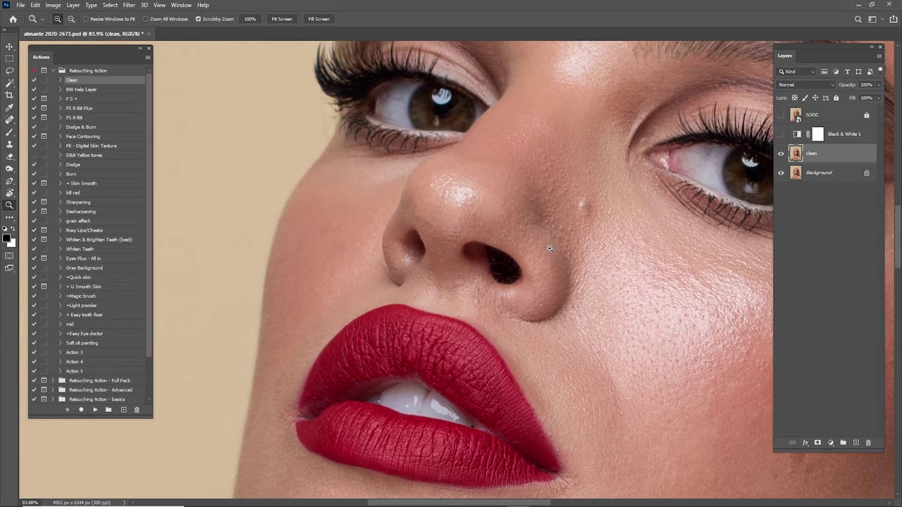
scroll(580, 316, "up", 5)
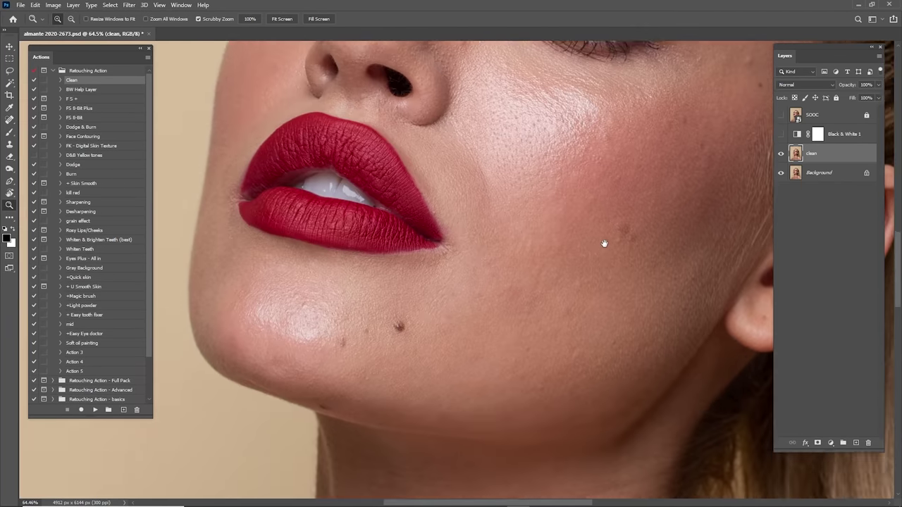
- Heal the remaining faint marks on the lower cheek between the chin mole and the jaw with the Spot Healing Brush
key("j")
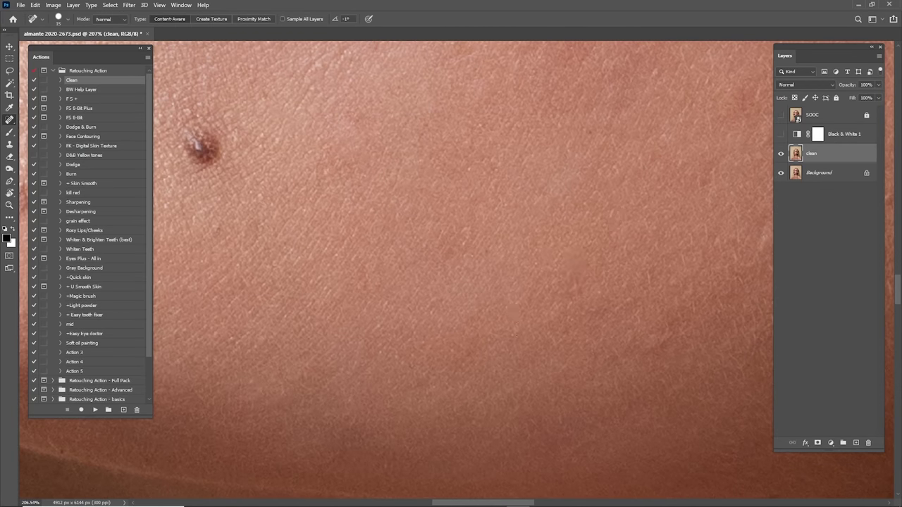
left_click_drag(473, 251, 535, 299)
left_click(511, 300)
left_click_drag(474, 282, 619, 243)
mouse_move(419, 233)
left_mouse_down()
mouse_move(508, 265)
mouse_move(483, 277)
left_mouse_up()
key("z")
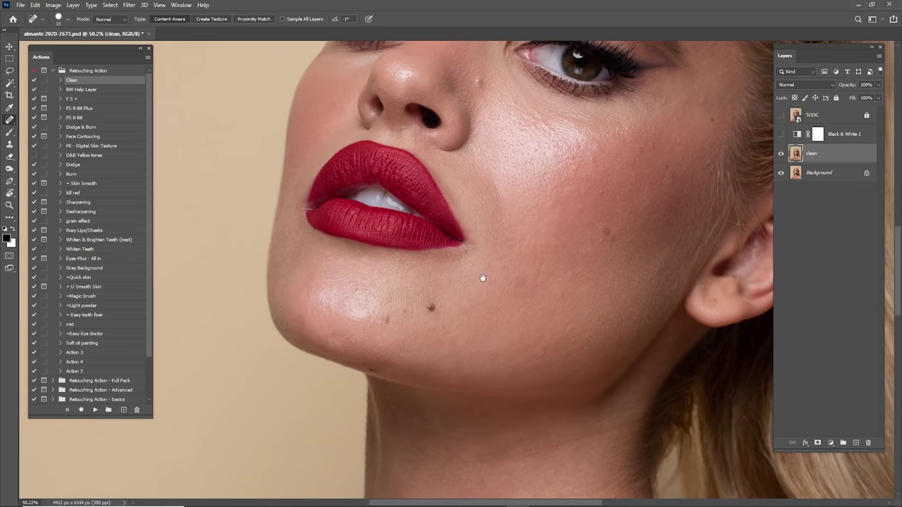
- Heal the small spots on the temple between the outer eye corner and the hairline
left_click_drag(534, 230, 495, 272)
key("z")
left_click_drag(571, 192, 612, 204)
left_click_drag(706, 215, 493, 291)
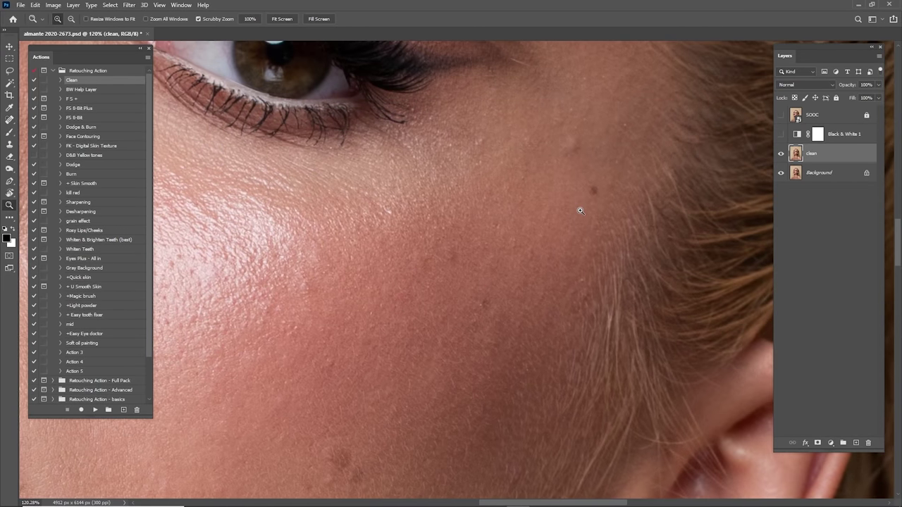
left_click_drag(580, 210, 599, 204)
left_click_drag(599, 205, 557, 322)
key("j")
left_click_drag(518, 219, 536, 222)
left_click(512, 193)
left_click(522, 175)
left_click_drag(542, 120, 551, 141)
- Heal the small marks on the upper temple, working up from the eye towards the eyebrow's tail
mouse_move(454, 109)
left_mouse_down()
mouse_move(532, 196)
mouse_move(542, 193)
left_mouse_up()
left_click_drag(562, 139, 550, 273)
mouse_move(530, 215)
left_mouse_down()
mouse_move(553, 224)
mouse_move(507, 193)
left_mouse_up()
left_click_drag(487, 145, 499, 153)
left_click_drag(477, 119, 508, 203)
left_click_drag(507, 202, 515, 216)
- Remove the tiny blemishes on the skin between the eyebrow's tail and the hairline
mouse_move(690, 258)
left_mouse_down()
mouse_move(576, 225)
mouse_move(599, 301)
left_mouse_up()
left_click_drag(548, 226, 553, 245)
left_click_drag(457, 275, 477, 288)
left_click_drag(572, 219, 575, 228)
left_click_drag(481, 170, 586, 301)
left_click_drag(557, 259, 544, 272)
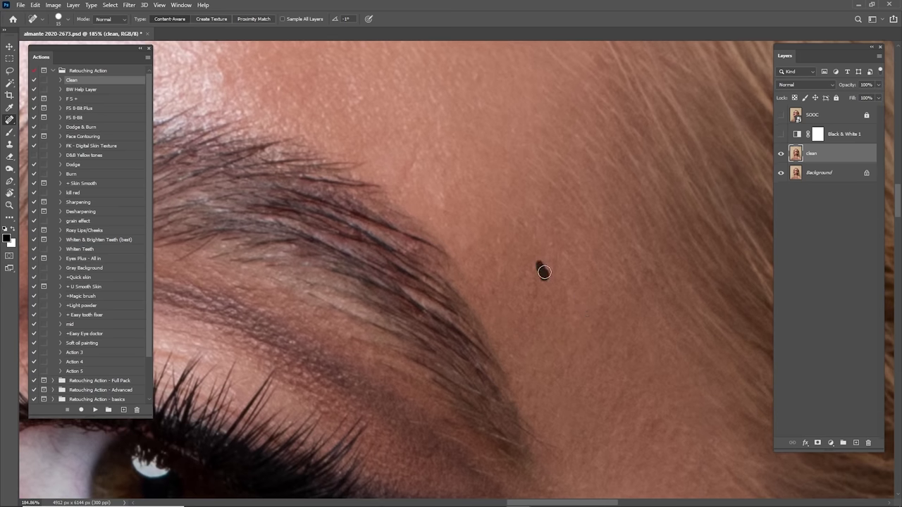
- Heal the small bumps on the side of the forehead above the outer end of the eyebrow
left_click_drag(468, 194, 544, 284)
left_click_drag(491, 265, 511, 248)
left_click(532, 288)
left_click_drag(552, 193, 580, 262)
left_click_drag(572, 239, 574, 235)
scroll(538, 259, "up", 3)
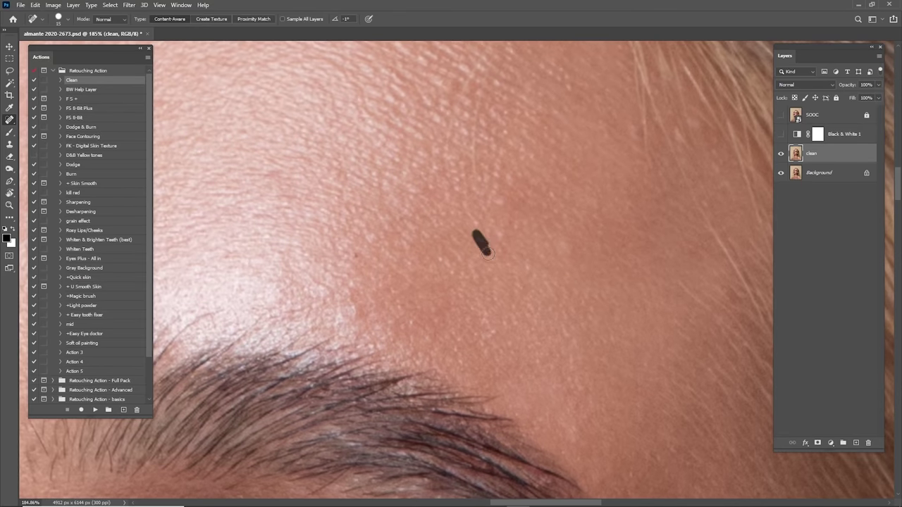
scroll(515, 261, "left", 3)
left_click_drag(499, 277, 500, 280)
left_click_drag(493, 312, 494, 321)
- Heal the small marks on the upper forehead beside the highlight, near the hairline
key("z")
mouse_move(556, 264)
left_mouse_down()
mouse_move(486, 273)
mouse_move(563, 257)
left_mouse_up()
left_click_drag(563, 257, 567, 291)
key("j")
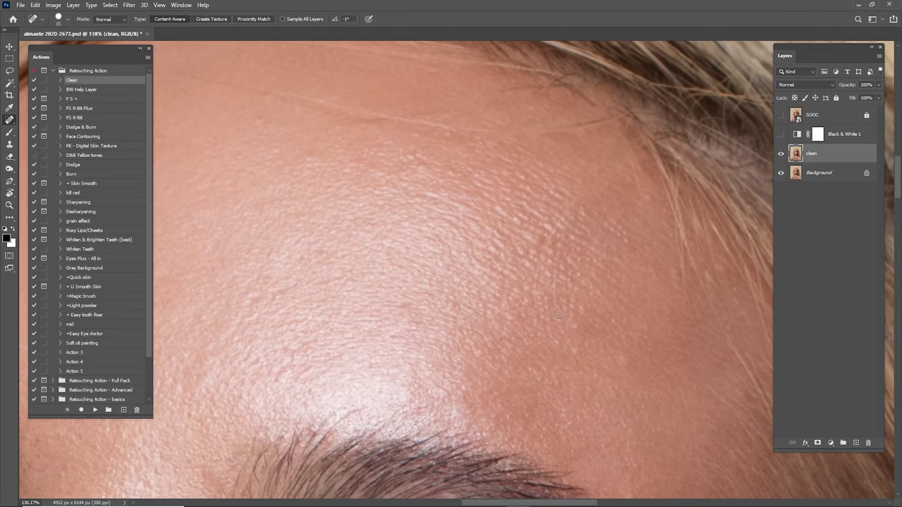
mouse_move(557, 254)
left_mouse_down()
mouse_move(538, 273)
mouse_move(556, 227)
left_mouse_up()
left_click_drag(581, 198, 565, 188)
left_click_drag(483, 237, 535, 118)
left_click_drag(505, 338, 512, 232)
left_click_drag(533, 283, 493, 162)
- Heal the small spots around the lips, beside the upper lip's edge and on the skin below the lower lip
scroll(532, 285, "down", 6)
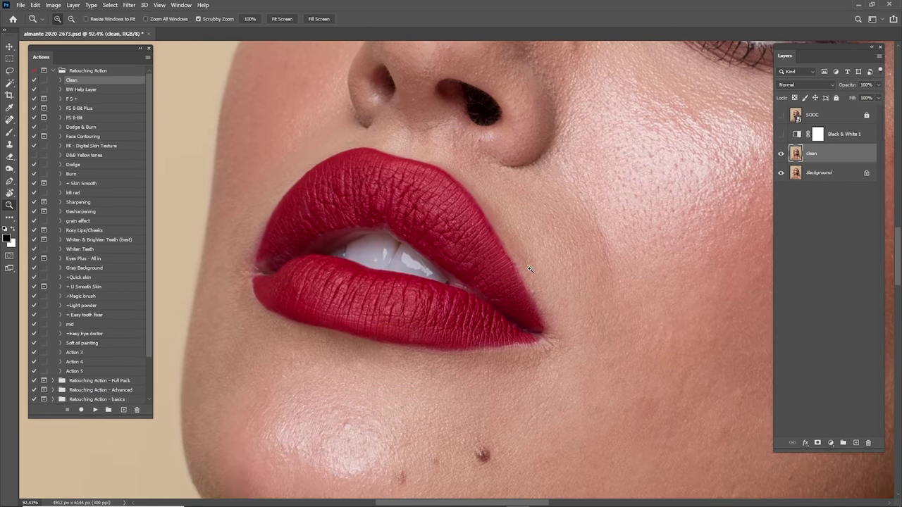
scroll(542, 232, "up", 3)
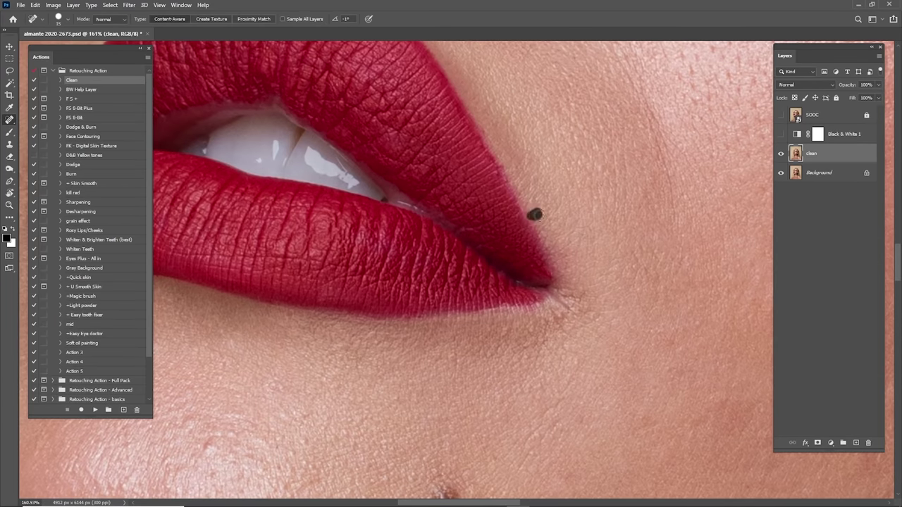
scroll(543, 267, "down", 4)
scroll(543, 268, "up", 5)
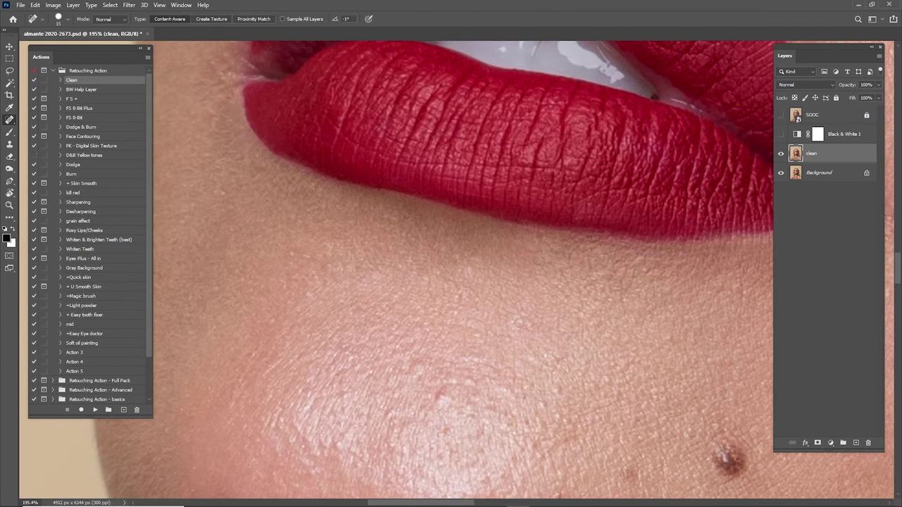
scroll(474, 272, "down", 6)
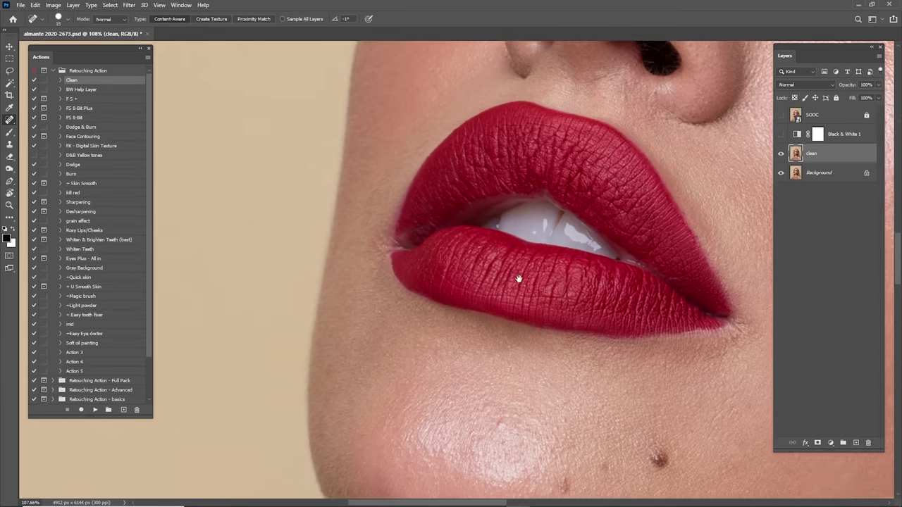
scroll(522, 275, "up", 4)
- Fit the whole portrait in view and toggle the clean layer's visibility to compare before and after
left_click_drag(623, 97, 552, 267)
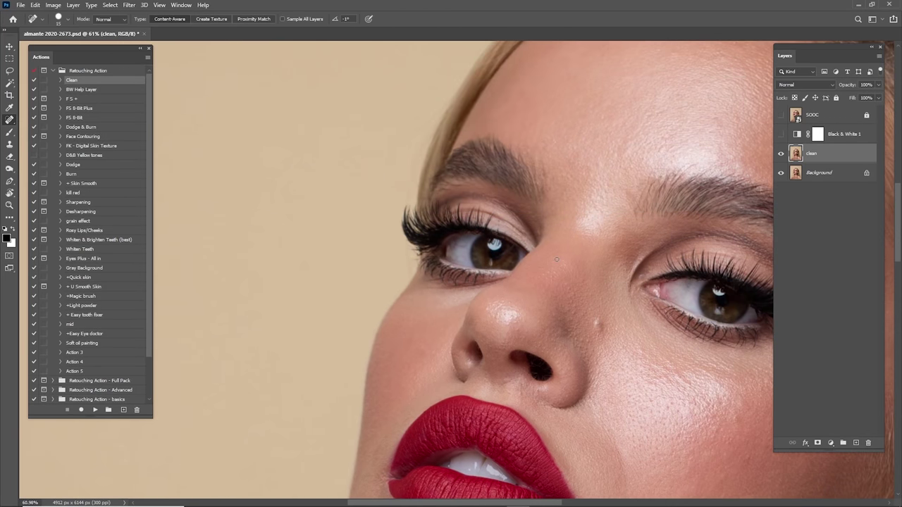
key("z")
left_click_drag(427, 223, 466, 229)
key("ctrl+0")
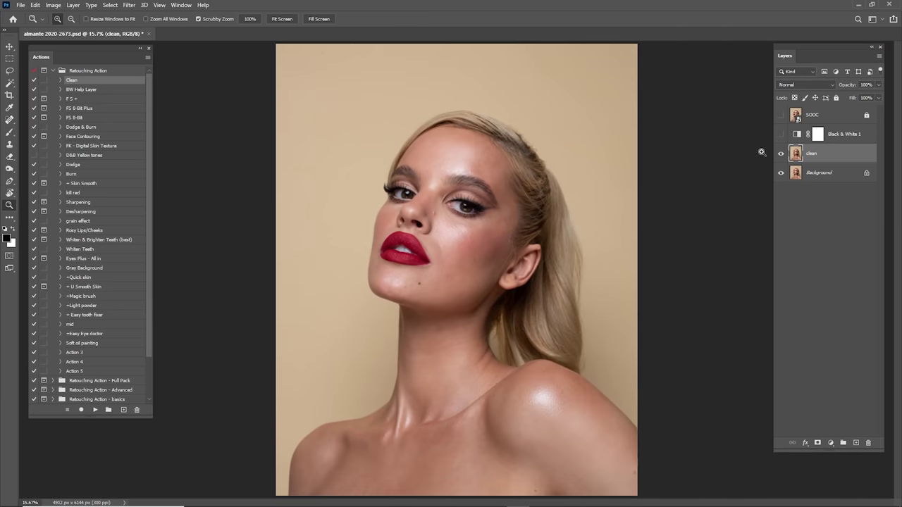
left_click(780, 155)
left_click(781, 154)
left_click(781, 155)
- Inspect the retouched face up close, from the cheek and eyes up to the forehead and hair edge
left_click_drag(458, 248, 652, 262)
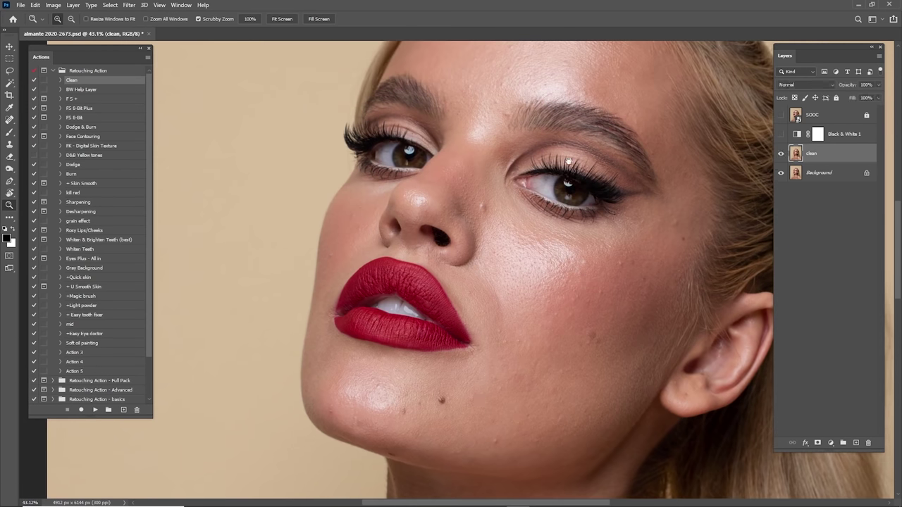
left_click_drag(568, 162, 669, 327)
scroll(471, 277, "up", 5)
left_click_drag(579, 221, 509, 248)
scroll(564, 215, "down", 6)
left_click_drag(717, 169, 666, 191)
left_click_drag(458, 201, 608, 181)
scroll(501, 246, "up", 8)
- Trace a Pen tool path from the outer lashes along the front edge of the hair to the top of the head
key("p")
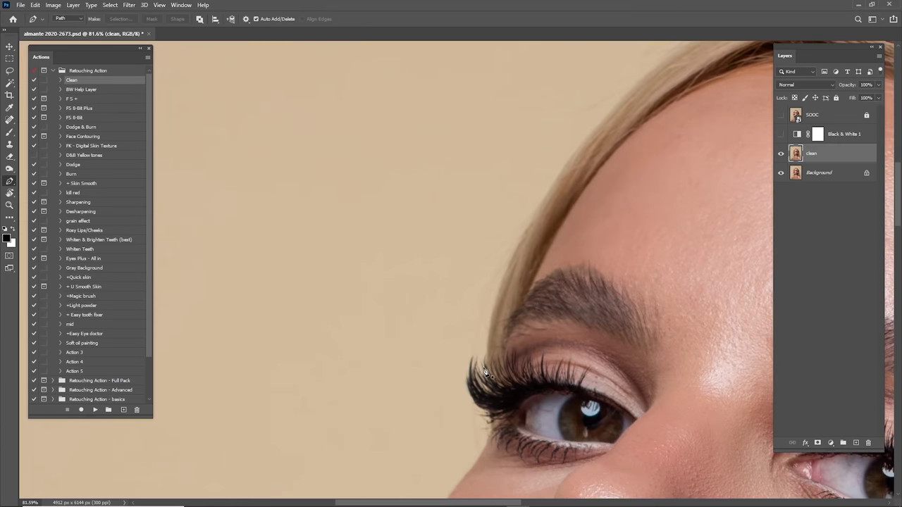
left_click_drag(546, 238, 508, 237)
left_click_drag(557, 221, 505, 268)
left_click_drag(494, 261, 601, 146)
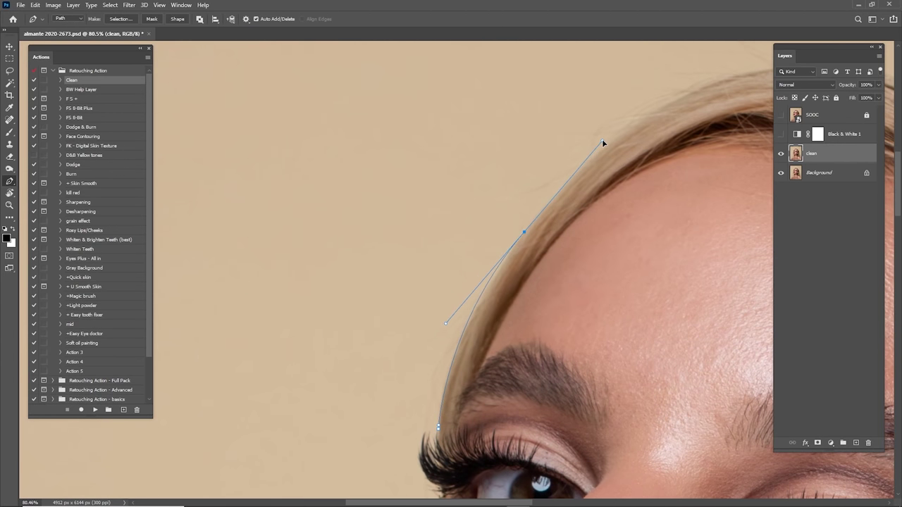
scroll(601, 148, "down", 4)
scroll(655, 148, "up", 3)
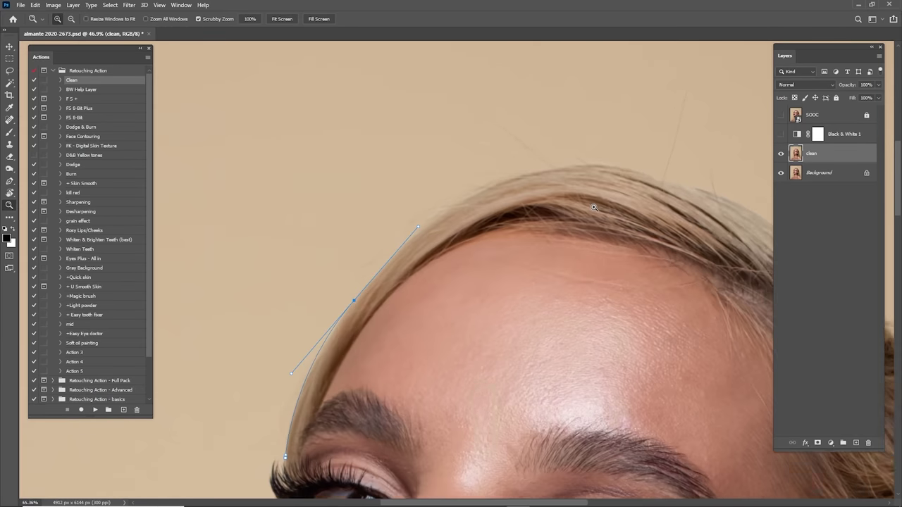
left_click_drag(594, 166, 629, 161)
scroll(672, 176, "down", 2)
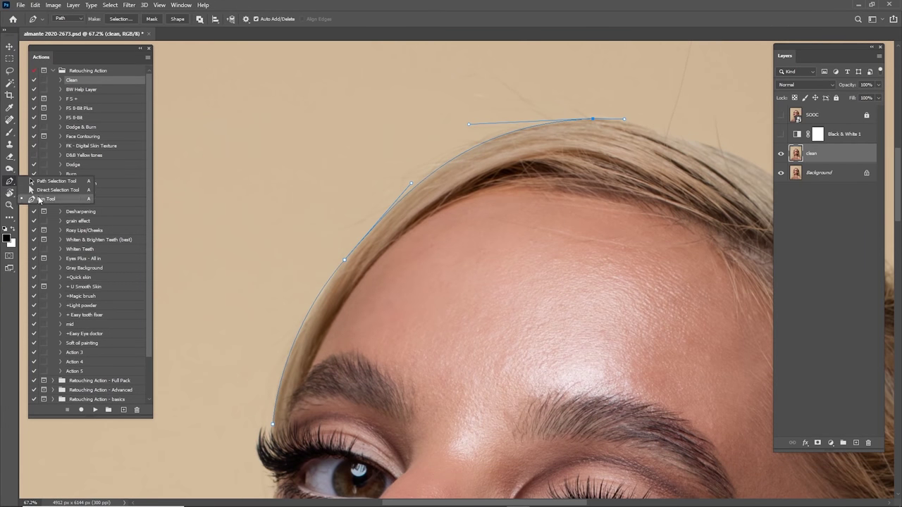
- Extend the path over the crown along the hair's sloping outline, adjusting the new anchor's direction handle to follow the edge
left_click_drag(647, 210, 417, 227)
left_click_drag(623, 219, 546, 208)
left_click_drag(545, 204, 598, 229)
key("alt")
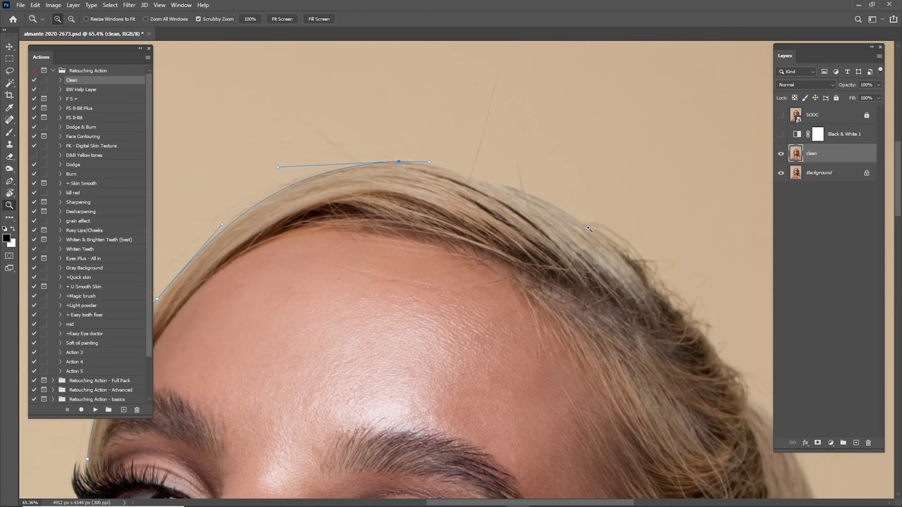
scroll(597, 237, "up", 1)
left_click_drag(597, 236, 641, 268)
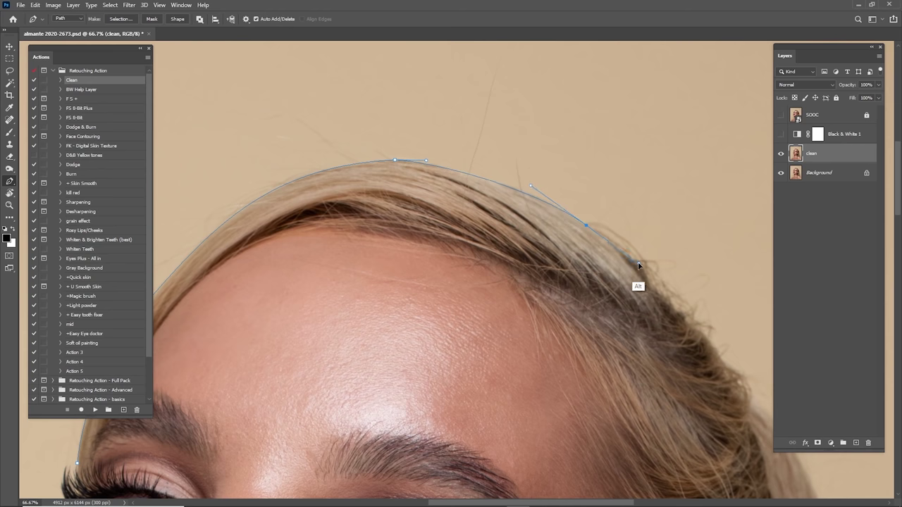
- Extend the hair path past the crown and down the back outline of the ponytail, curving it out onto the background
scroll(632, 260, "up", 3)
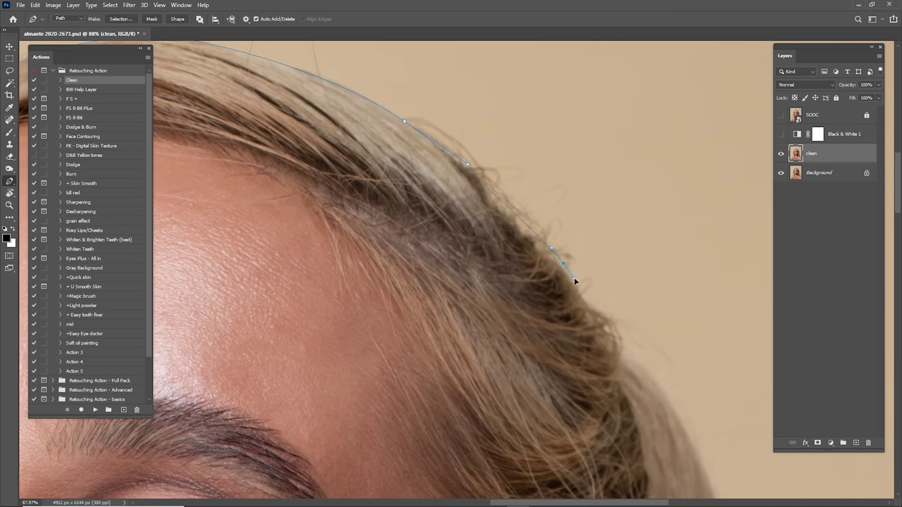
scroll(584, 331, "down", 5)
scroll(543, 274, "up", 2)
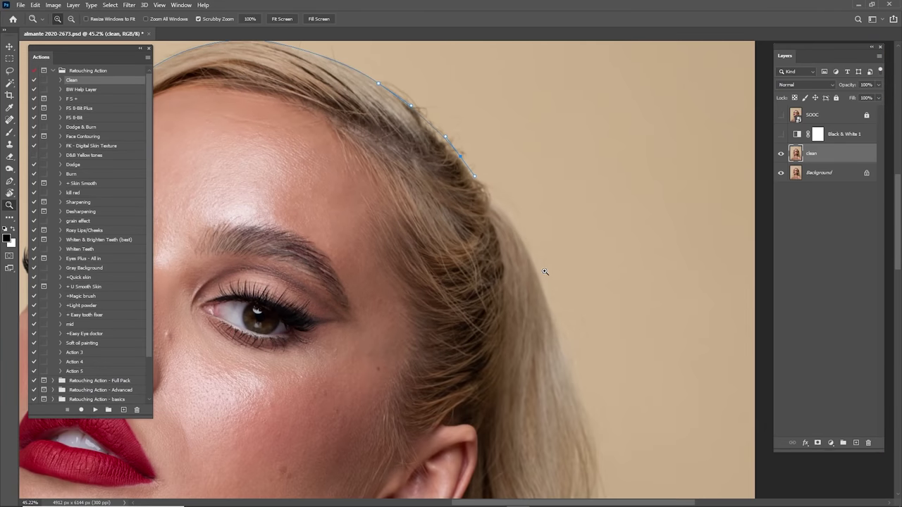
left_click_drag(571, 381, 511, 222)
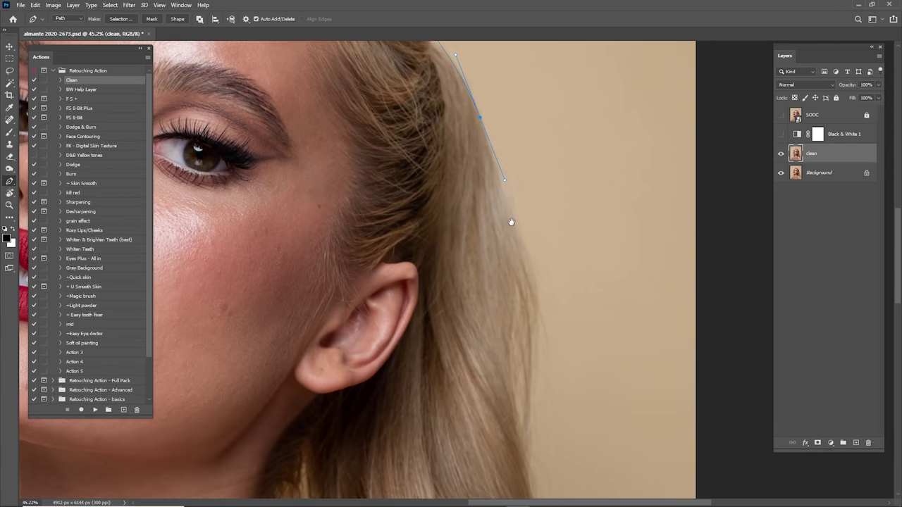
left_click_drag(535, 310, 548, 236)
key("z")
left_click_drag(555, 259, 572, 293)
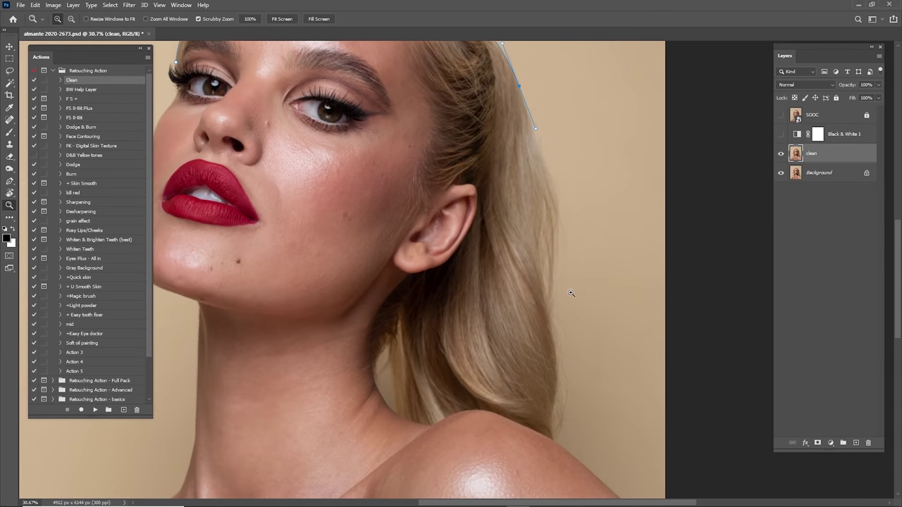
left_click_drag(561, 231, 552, 293)
key("p")
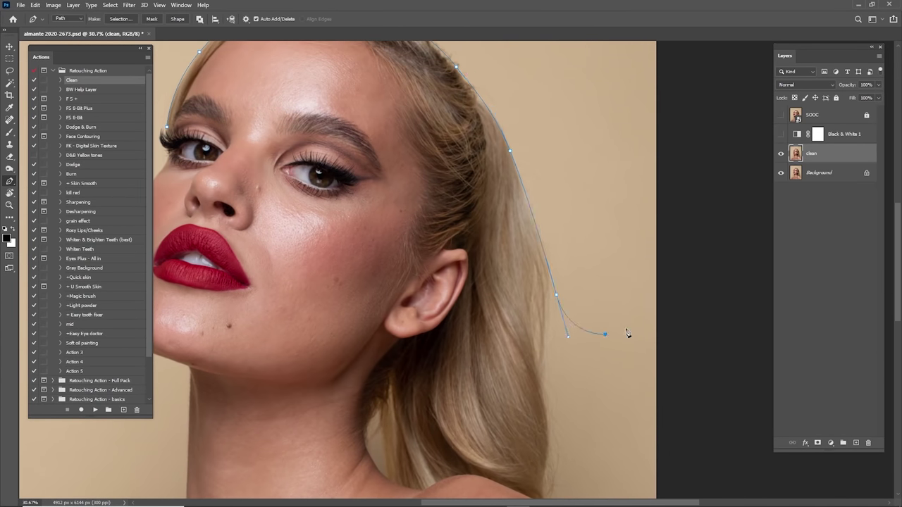
- Route the path outside the canvas, around the background above the head, and close it at the outer lashes
key("z")
left_click_drag(739, 192, 693, 139)
key("p")
left_click(643, 84)
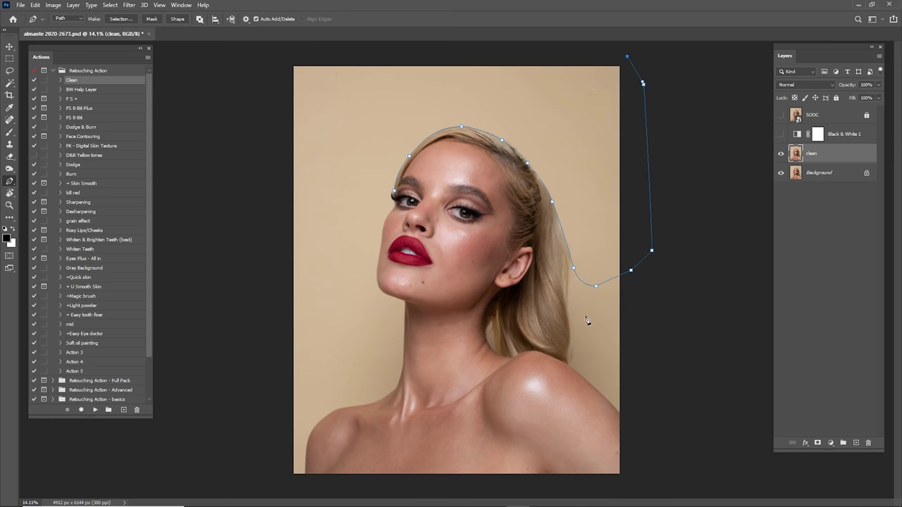
left_click_drag(412, 61, 395, 75)
key("z")
left_click_drag(380, 186, 465, 220)
key("p")
key("z")
key("p")
scroll(486, 214, "down", 4)
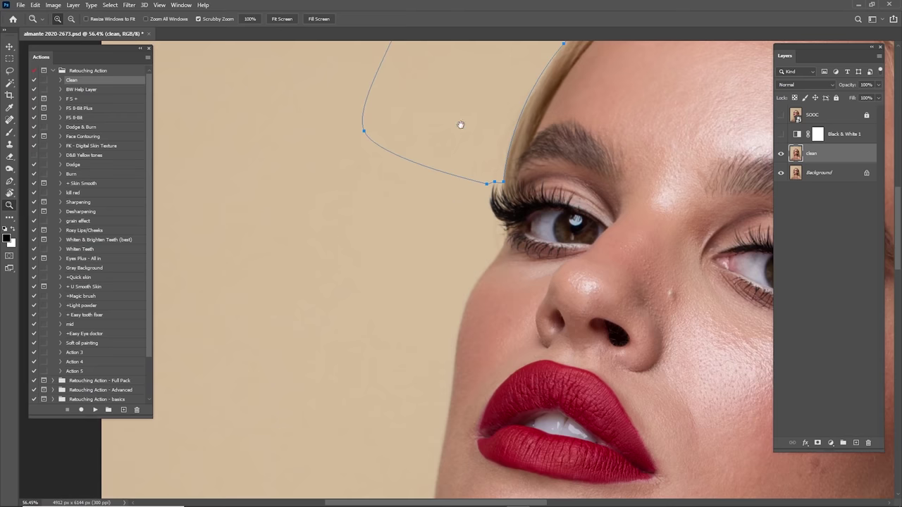
scroll(493, 152, "up", 2)
- Convert the closed background path into a new selection with a 2-pixel feather radius
right_click(427, 147)
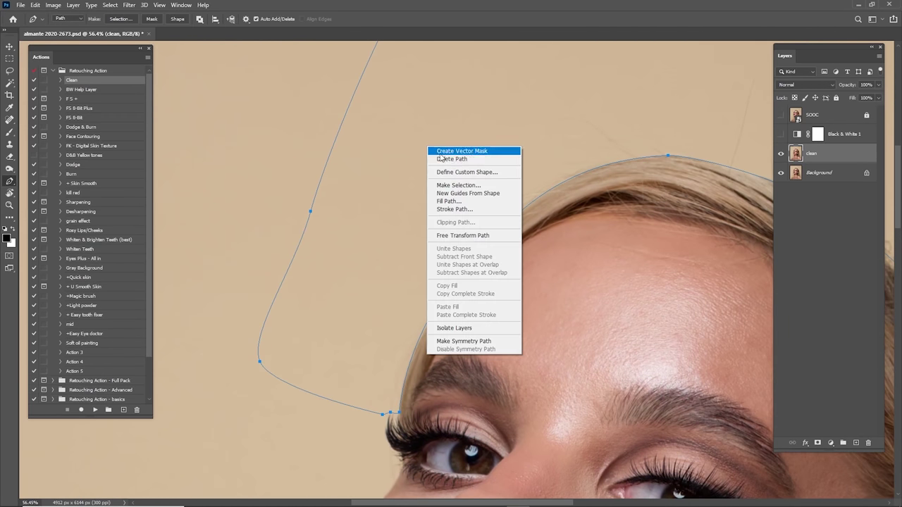
left_click(466, 186)
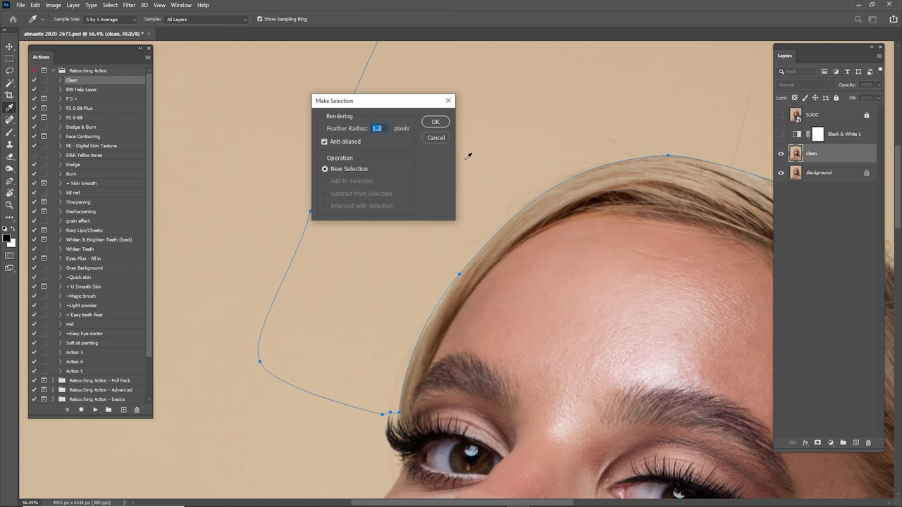
type("2")
key("Return")
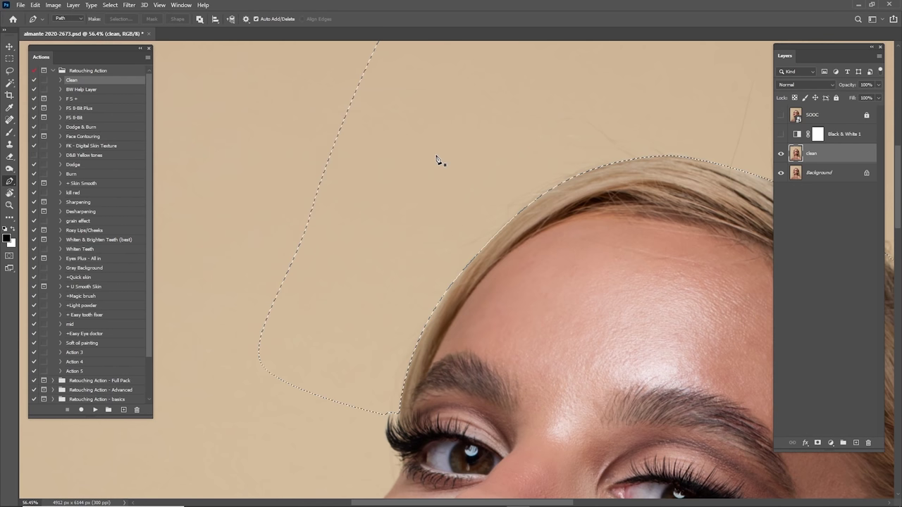
left_click_drag(605, 209, 412, 217)
mouse_move(593, 188)
left_mouse_down()
mouse_move(531, 216)
mouse_move(563, 239)
left_mouse_up()
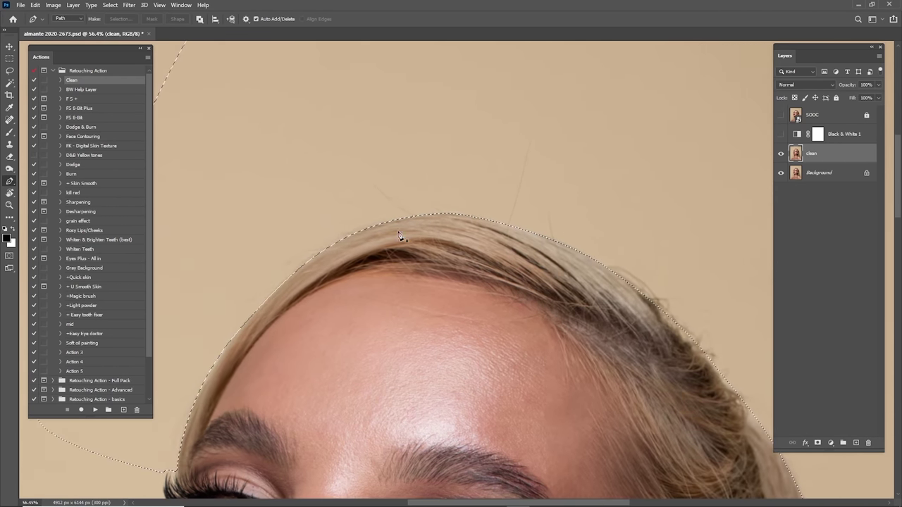
- Switch to the Mixer Brush, set its Flow to 100%, and enlarge the brush to 400
left_click(9, 133)
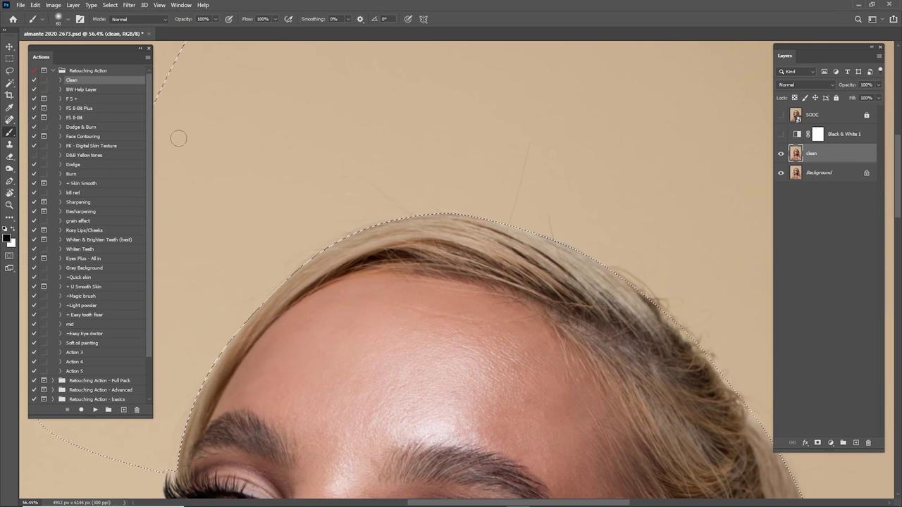
right_click(8, 133)
left_click(42, 141)
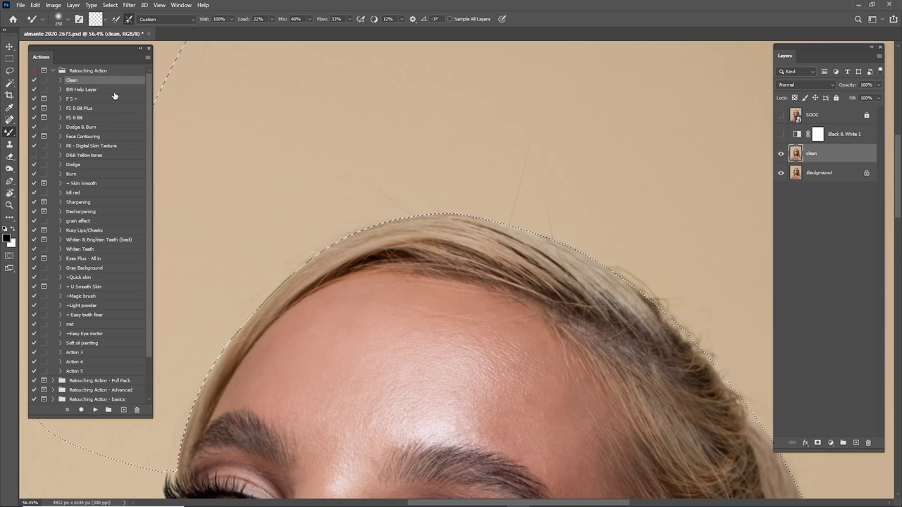
left_click_drag(327, 20, 382, 27)
key("bracketright")
key("bracketright")
mouse_move(546, 143)
left_mouse_down()
mouse_move(563, 181)
mouse_move(499, 177)
mouse_move(451, 155)
left_mouse_up()
key("bracketleft")
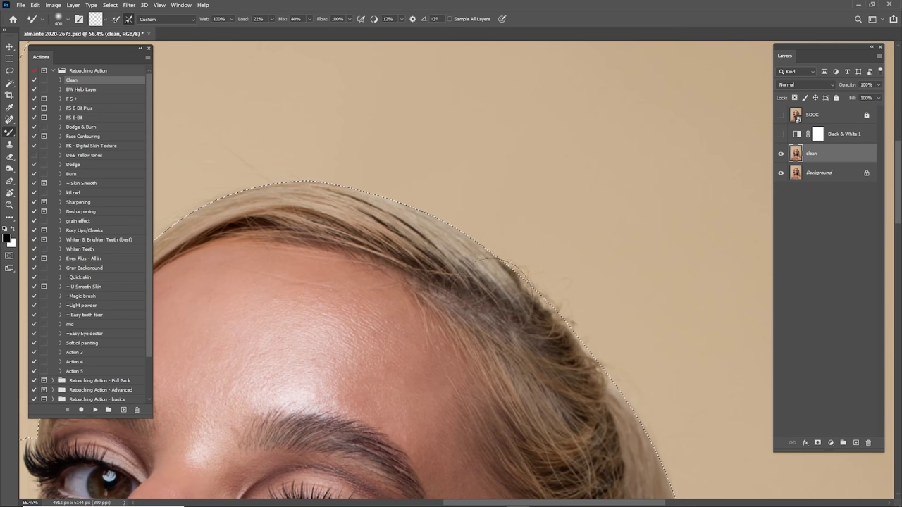
- Paint away the flyaway hairs in the selected background along the sloping back of the head and upper ponytail
left_click_drag(491, 300, 519, 326)
left_click_drag(625, 214, 556, 152)
left_click_drag(507, 205, 473, 310)
mouse_move(545, 243)
left_mouse_down()
mouse_move(500, 228)
mouse_move(468, 184)
left_mouse_up()
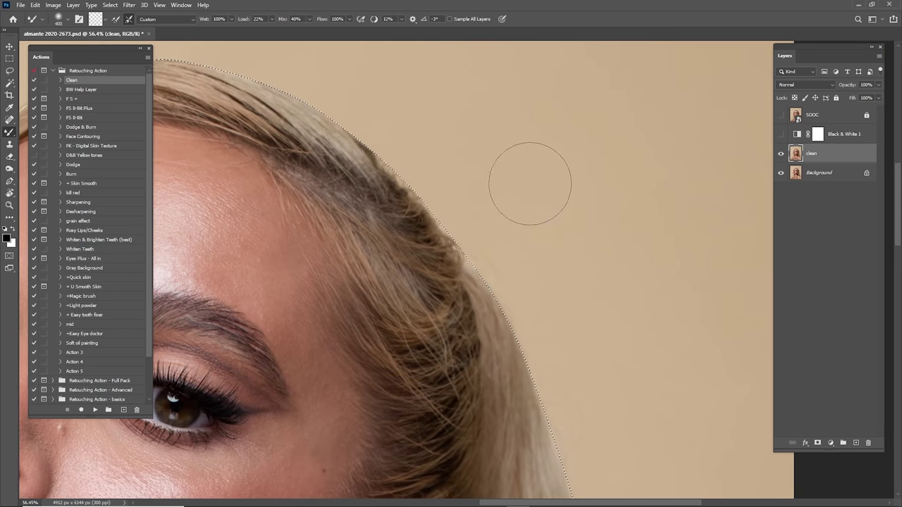
scroll(517, 276, "down", 3)
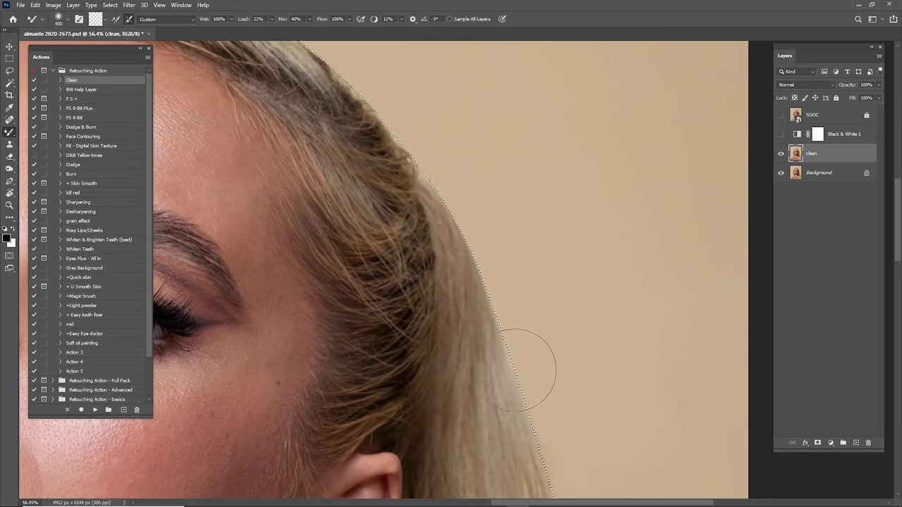
left_click_drag(537, 371, 501, 240)
- Blend out the stray hairs in the background along the front hairline and over the top of the head
left_click_drag(363, 114, 564, 303)
mouse_move(395, 56)
left_mouse_down()
mouse_move(492, 182)
mouse_move(616, 281)
left_mouse_up()
left_click_drag(373, 221, 496, 229)
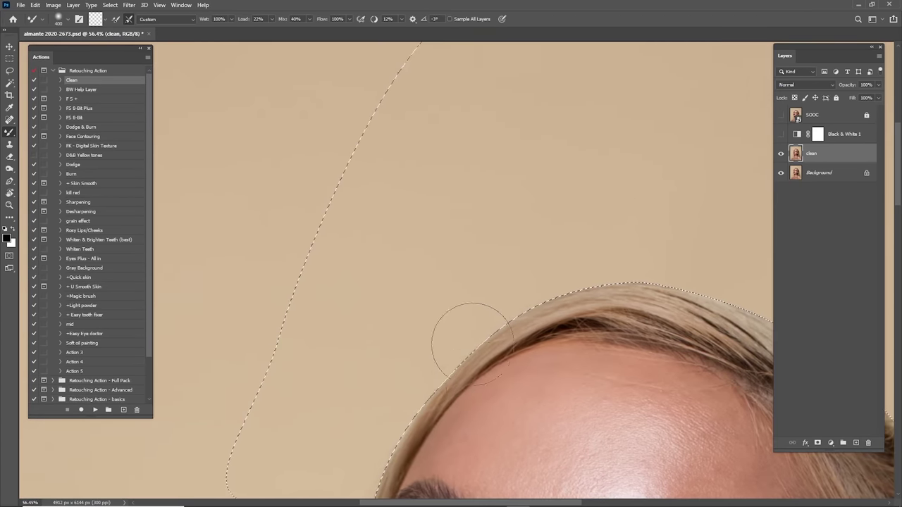
scroll(528, 203, "down", 4)
scroll(528, 202, "left", 4)
left_click_drag(488, 338, 464, 267)
left_click_drag(483, 235, 444, 351)
mouse_move(556, 211)
left_mouse_down()
mouse_move(429, 258)
mouse_move(407, 251)
left_mouse_up()
left_click_drag(563, 280, 458, 159)
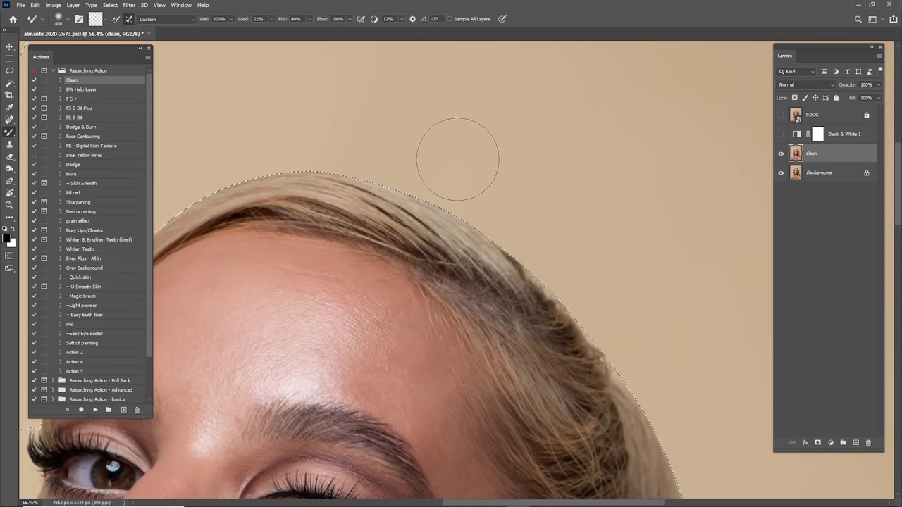
- Go over the background beside the back of the head and ponytail again to even out the tones
scroll(493, 194, "right", 5)
scroll(529, 262, "down", 4)
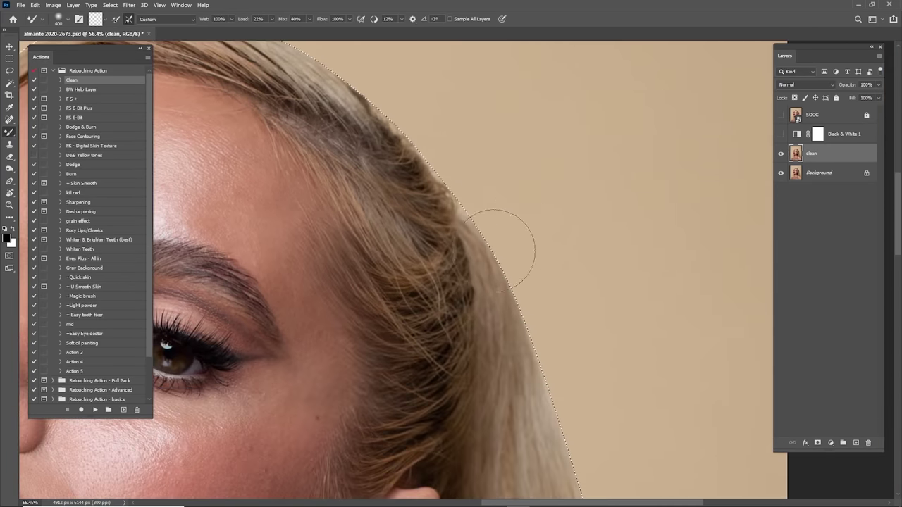
scroll(535, 148, "down", 3)
scroll(535, 148, "right", 2)
mouse_move(521, 248)
left_mouse_down()
mouse_move(488, 127)
mouse_move(545, 286)
mouse_move(583, 342)
left_mouse_up()
left_click_drag(501, 171, 564, 329)
- Smooth the background just outside the crown and front hairline with the Mixer Brush
scroll(528, 200, "up", 2)
scroll(528, 200, "left", 5)
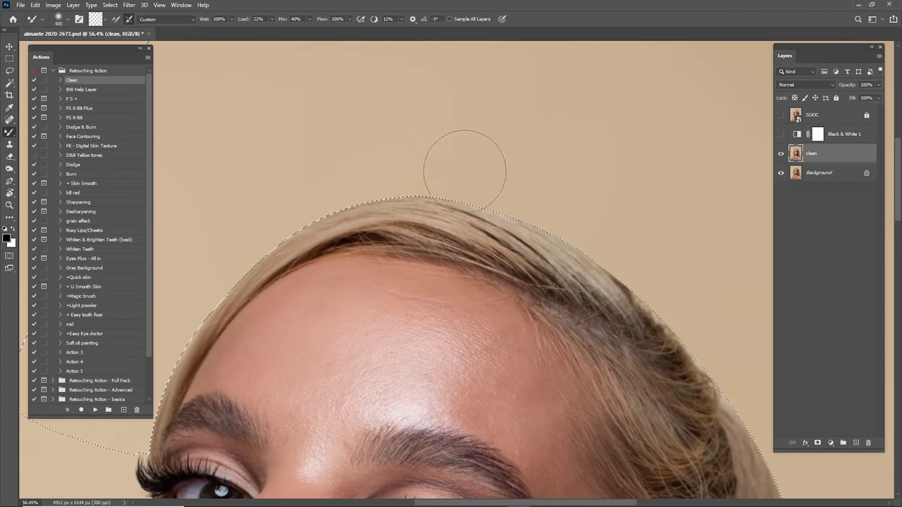
scroll(514, 177, "left", 5)
scroll(514, 178, "up", 1)
scroll(507, 162, "down", 3)
scroll(507, 162, "left", 3)
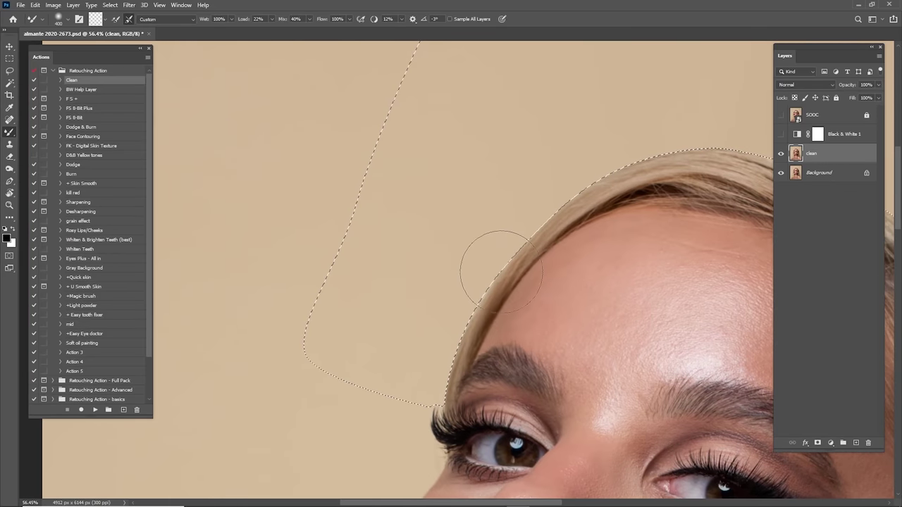
scroll(480, 210, "down", 1)
scroll(480, 210, "left", 1)
scroll(494, 247, "up", 5)
scroll(493, 247, "right", 8)
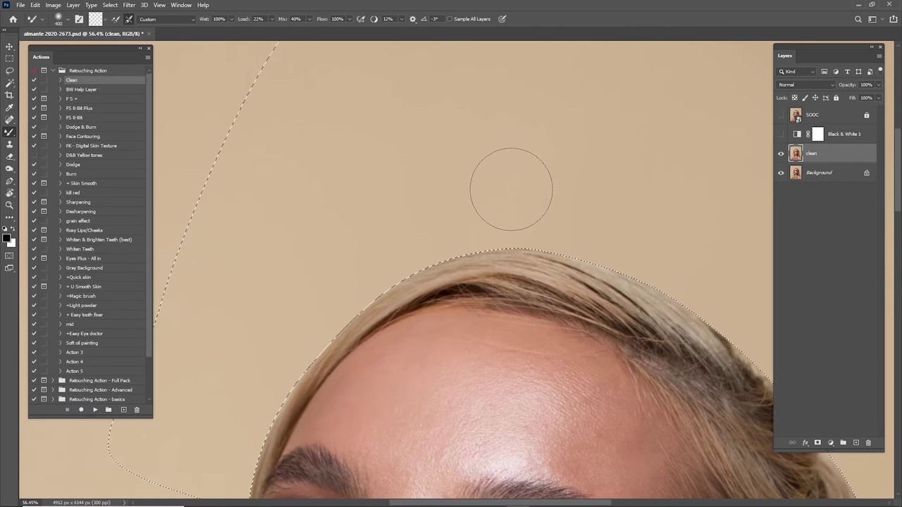
- Refine the background along the ponytail's outer edge down to where the selection curves away
scroll(538, 217, "down", 5)
scroll(538, 217, "right", 5)
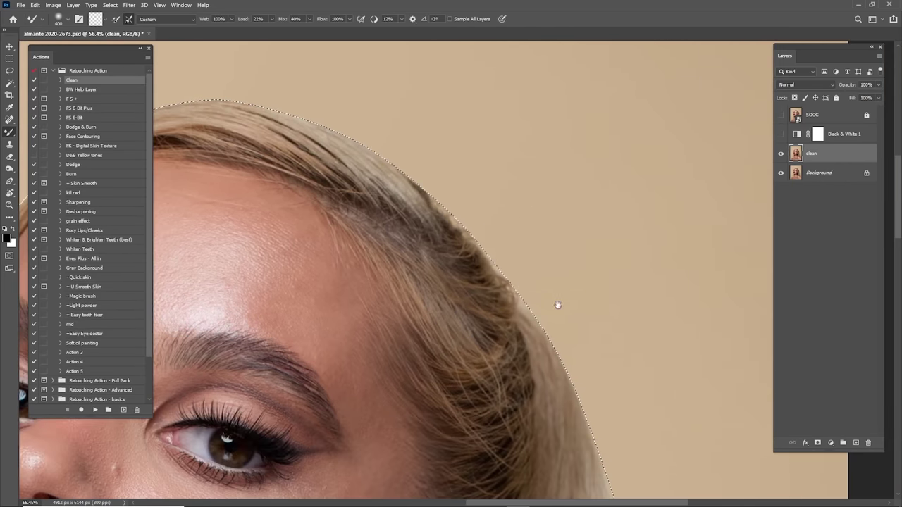
left_click_drag(558, 305, 508, 176)
left_click_drag(616, 313, 547, 177)
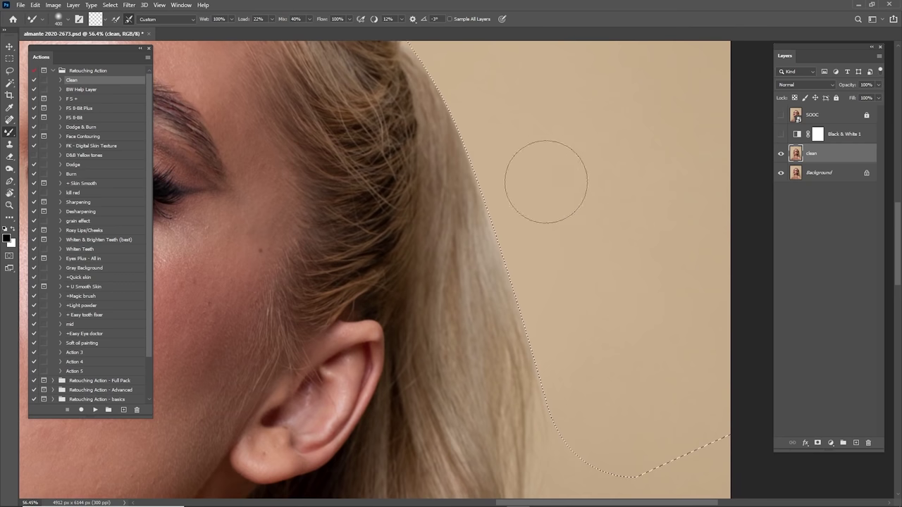
left_click_drag(531, 258, 599, 349)
mouse_move(562, 268)
left_mouse_down()
mouse_move(509, 201)
mouse_move(567, 247)
left_mouse_up()
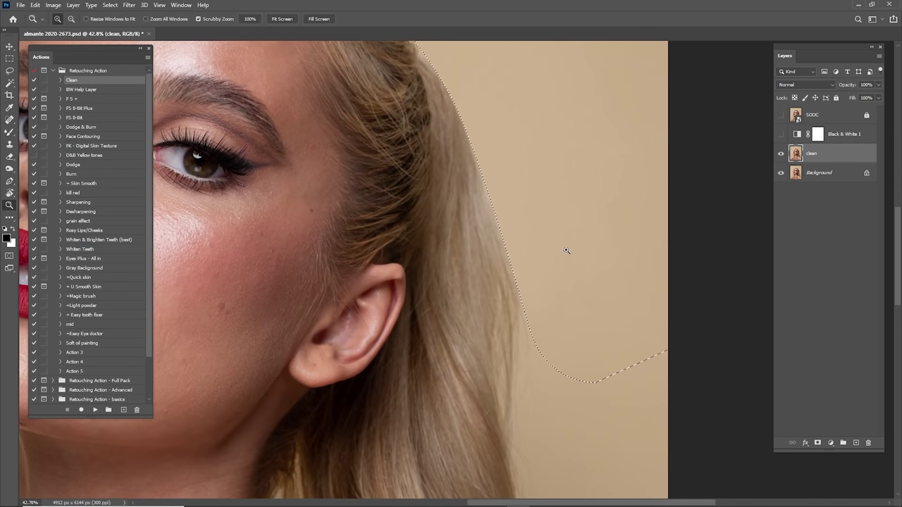
key("b")
left_click_drag(456, 149, 639, 250)
left_click_drag(430, 100, 546, 168)
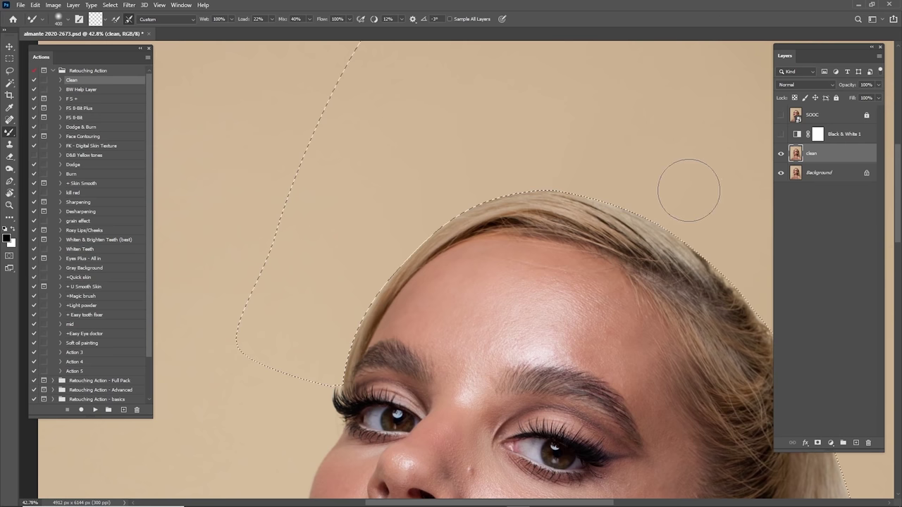
- Deselect the background, fit the whole portrait in view, and toggle the clean layer to compare before and after
key("ctrl+d")
key("ctrl+0")
left_click(781, 155)
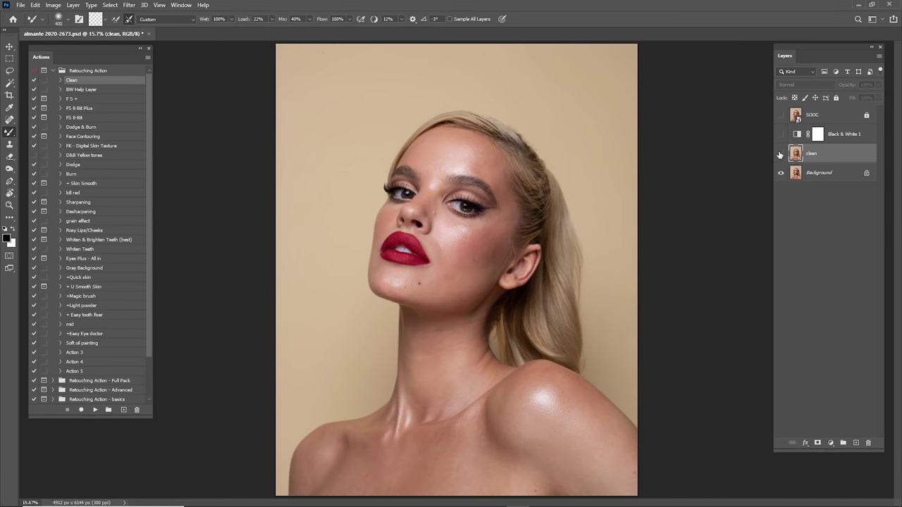
left_click(781, 155)
left_click(780, 154)
- Start a Pen tool path at the upper inner corner of the larger nostril's dark opening and curve it along the upper rim
key("z")
left_click_drag(434, 231, 528, 277)
left_click_drag(459, 189, 636, 224)
left_click_drag(508, 269, 586, 248)
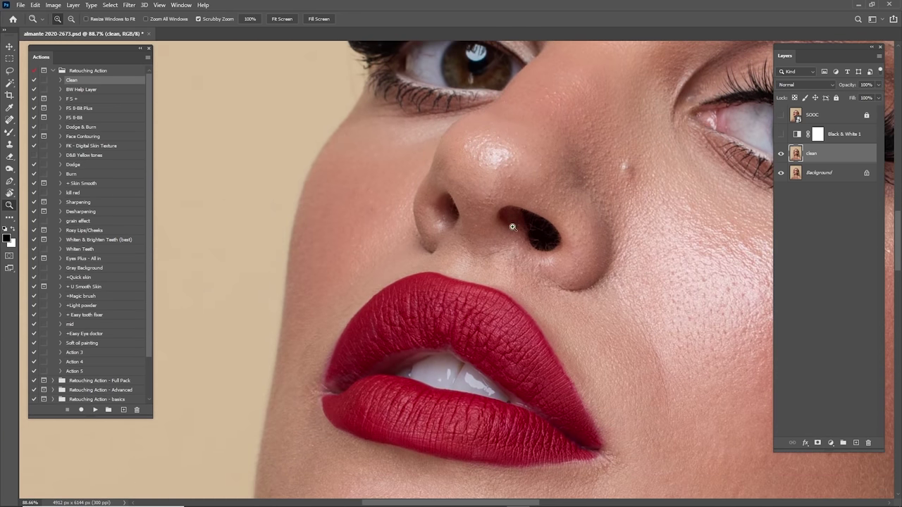
left_click_drag(511, 225, 559, 277)
left_click_drag(592, 226, 541, 222)
key("p")
left_click(525, 223)
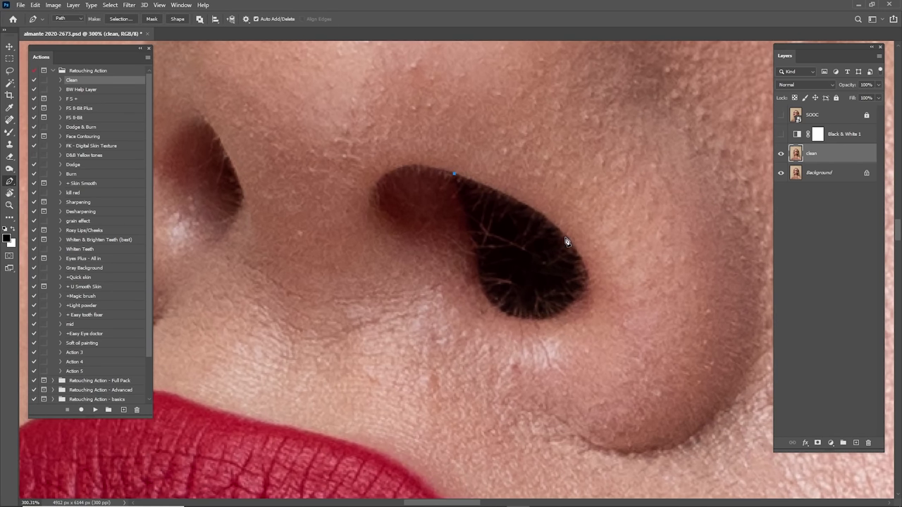
left_click_drag(581, 277, 603, 231)
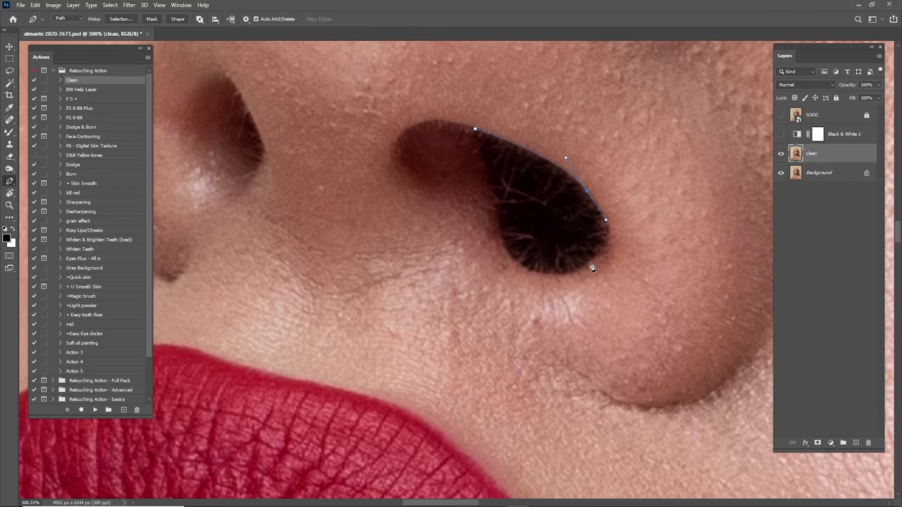
- Continue the path around the nostril's lower rim and up its inner edge, closing it at the starting anchor
left_click_drag(585, 267, 573, 274)
key("ctrl+space")
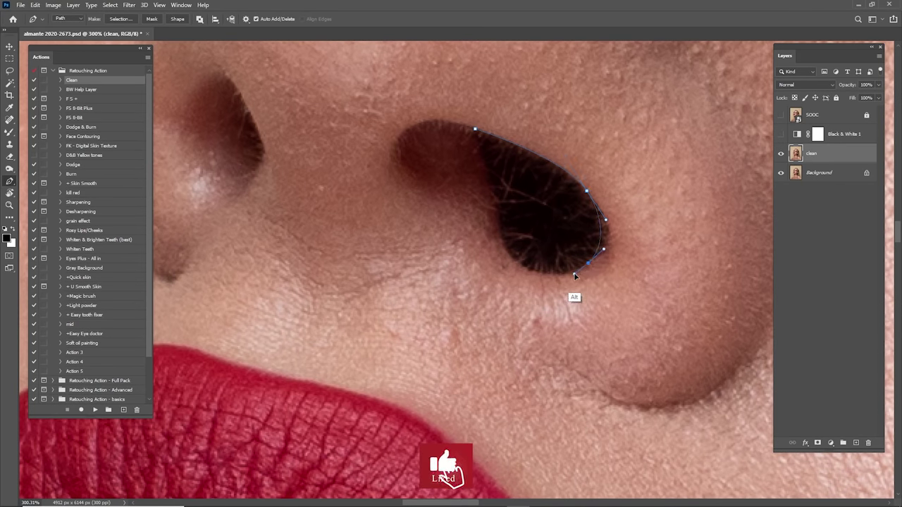
mouse_move(520, 262)
left_mouse_down()
mouse_move(504, 248)
mouse_move(513, 297)
mouse_move(510, 278)
left_mouse_up()
left_click_drag(499, 236, 514, 289)
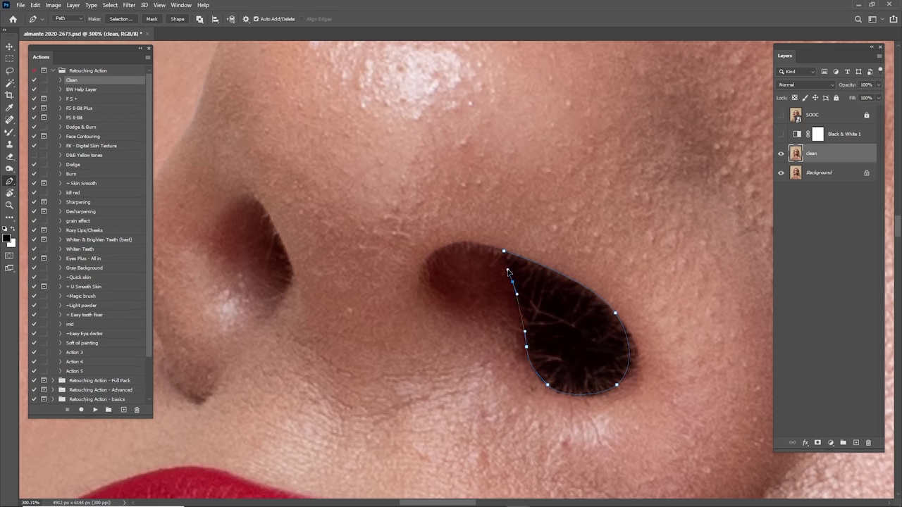
- Convert the nostril path into a new anti-aliased selection with a feather radius below one pixel
right_click(558, 293)
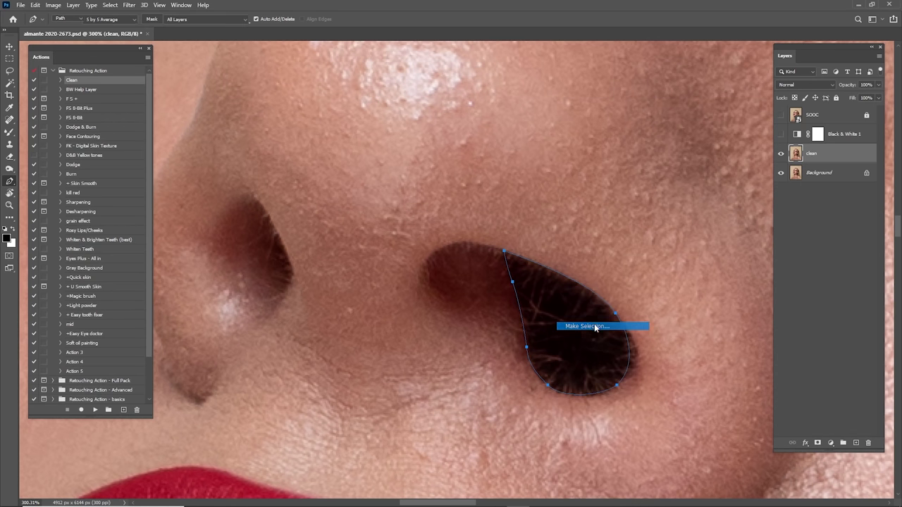
left_click(594, 325)
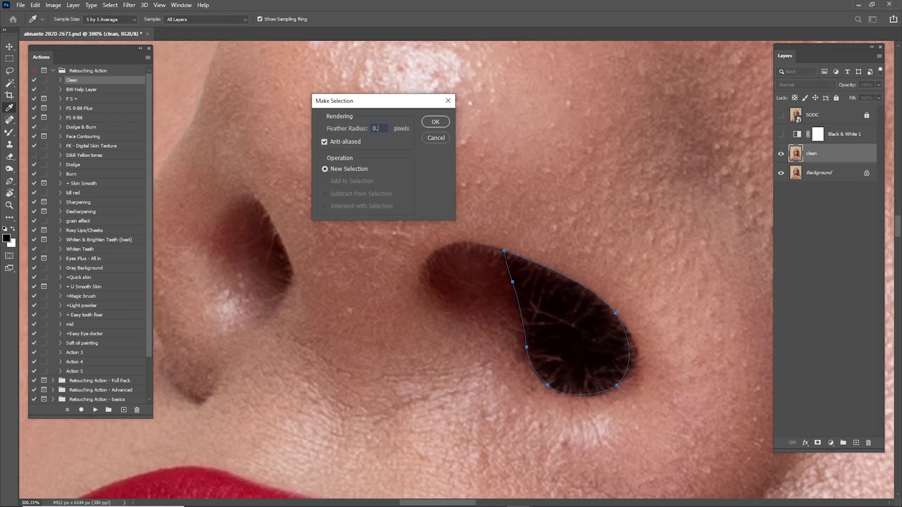
key("Return")
scroll(500, 232, "down", 3)
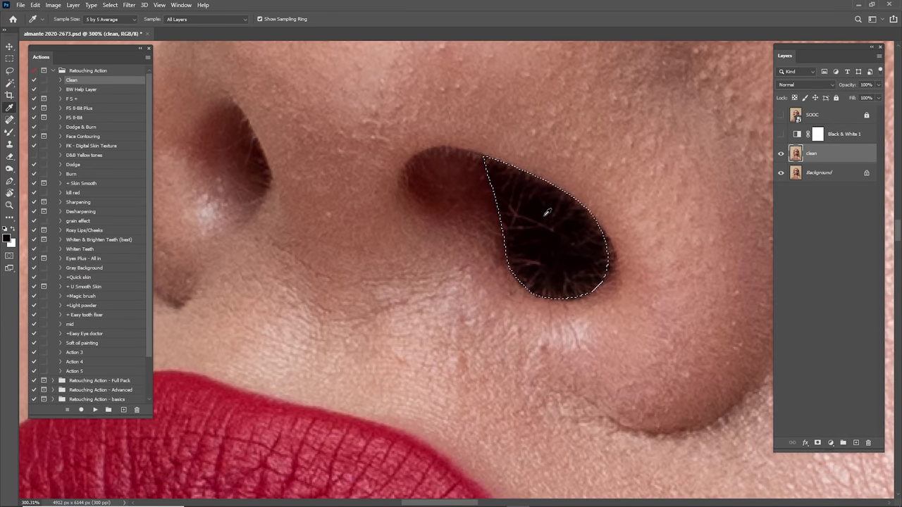
- Fill the selected nostril opening by brushing over the hairs with the dark foreground colour, set the brush opacity to 50%, and deselect
key("b")
key("bracketleft")
key("bracketleft")
key("bracketleft")
key("bracketleft")
mouse_move(512, 164)
left_mouse_down()
mouse_move(604, 238)
mouse_move(605, 270)
mouse_move(598, 279)
mouse_move(587, 241)
mouse_move(548, 235)
mouse_move(528, 262)
mouse_move(545, 283)
mouse_move(593, 277)
mouse_move(523, 230)
mouse_move(488, 157)
mouse_move(526, 284)
mouse_move(562, 303)
mouse_move(586, 281)
mouse_move(522, 220)
mouse_move(537, 245)
mouse_move(534, 223)
mouse_move(581, 250)
mouse_move(553, 197)
mouse_move(586, 222)
mouse_move(553, 204)
mouse_move(521, 242)
left_mouse_up()
key("5")
key("ctrl+d")
- Fit the whole portrait in view and toggle the clean layer's visibility to judge the darkened nostril
key("ctrl+space")
left_click_drag(679, 240, 599, 293)
key("ctrl+0")
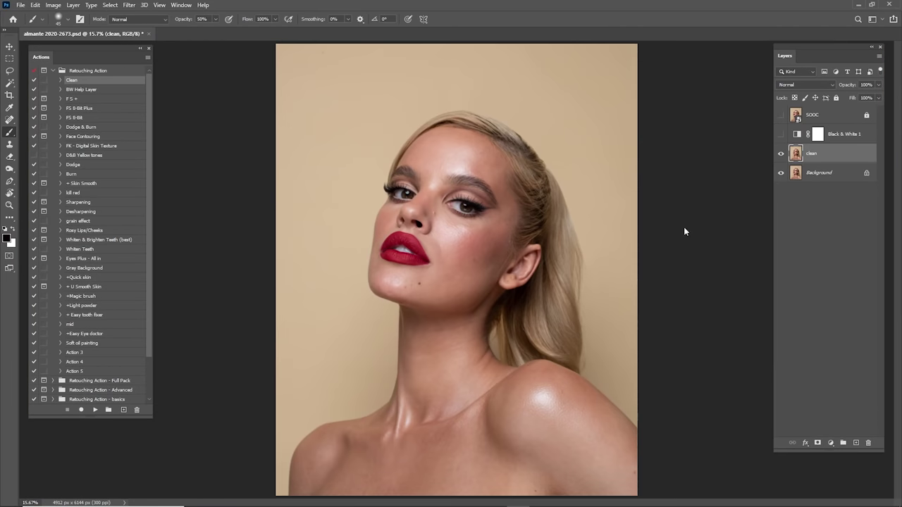
left_click(779, 158)
left_click(779, 160)
left_click(779, 157)
- Inspect both nostrils close up and toggle the clean layer's visibility to compare the filled opening with the original
key("ctrl+space")
left_click_drag(453, 228, 566, 247)
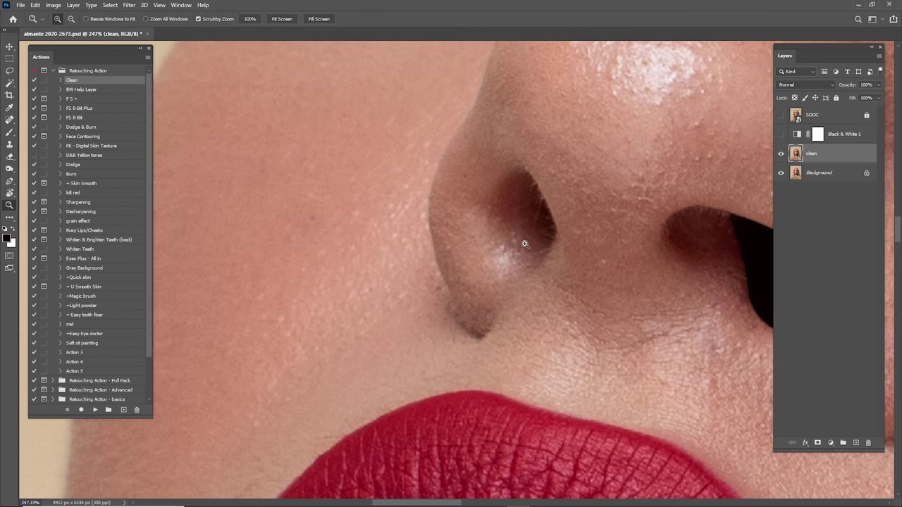
key("j")
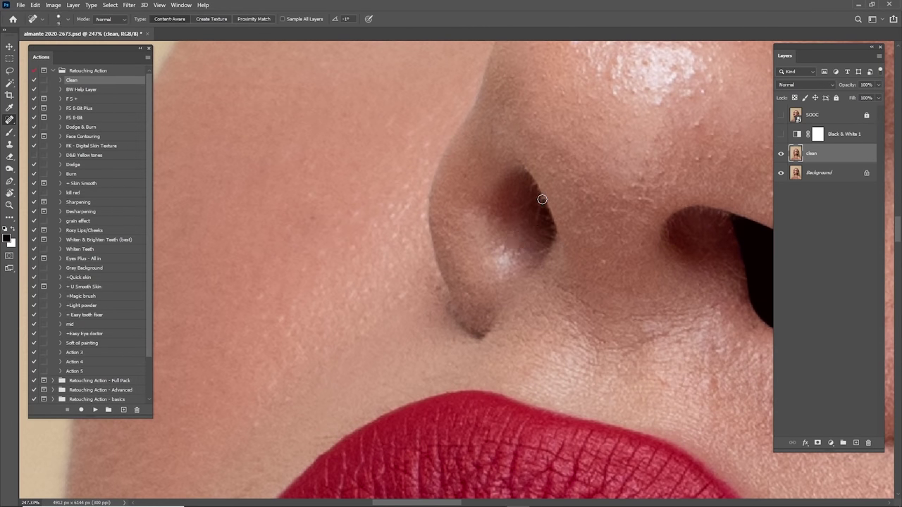
key("bracketleft")
key("space")
left_click_drag(601, 244, 487, 216)
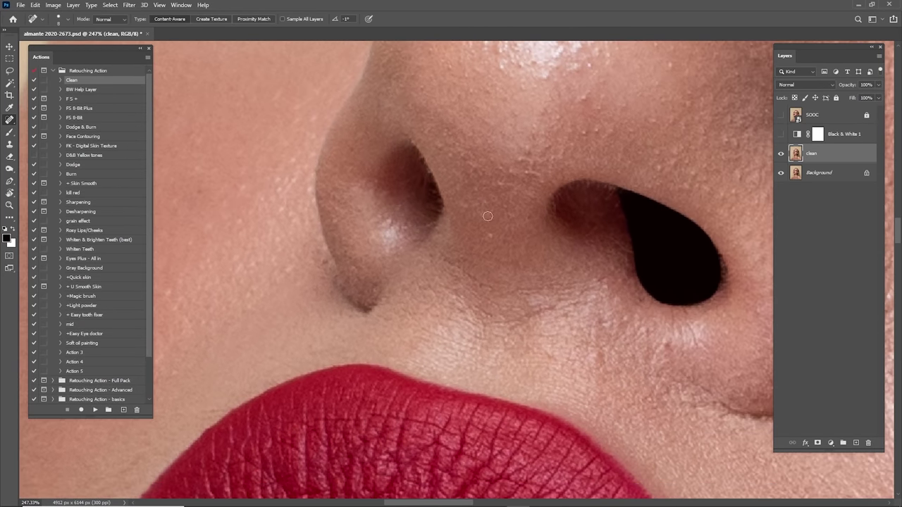
scroll(490, 235, "right", 3)
scroll(515, 255, "up", 1)
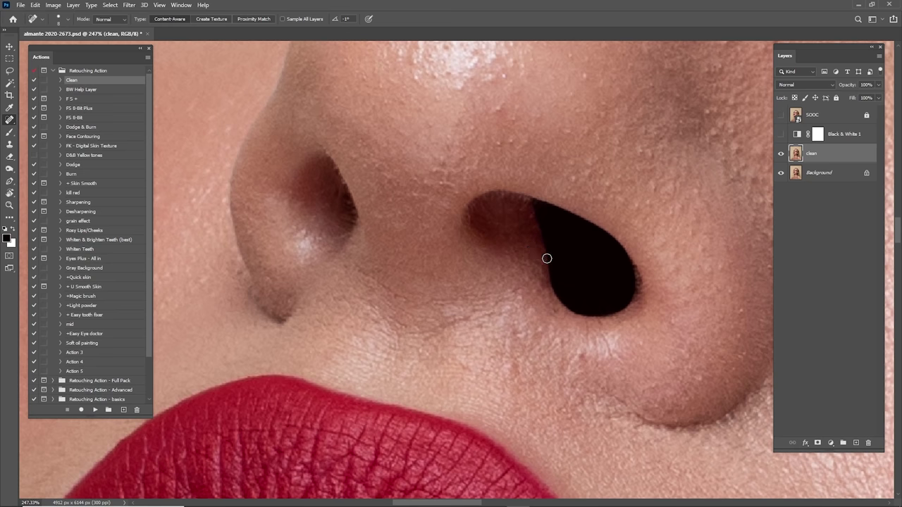
scroll(547, 259, "right", 2)
scroll(499, 216, "down", 1)
left_click(780, 154)
left_click(781, 154)
left_click(780, 154)
left_click(781, 154)
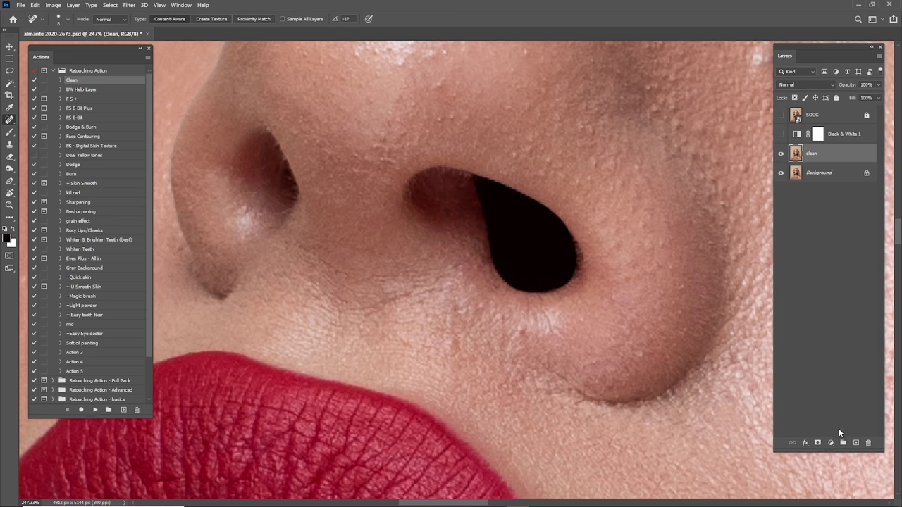
- Add a layer mask to the clean layer and paint black at 50% opacity around the filled nostril's edge to blend it
left_click(818, 443)
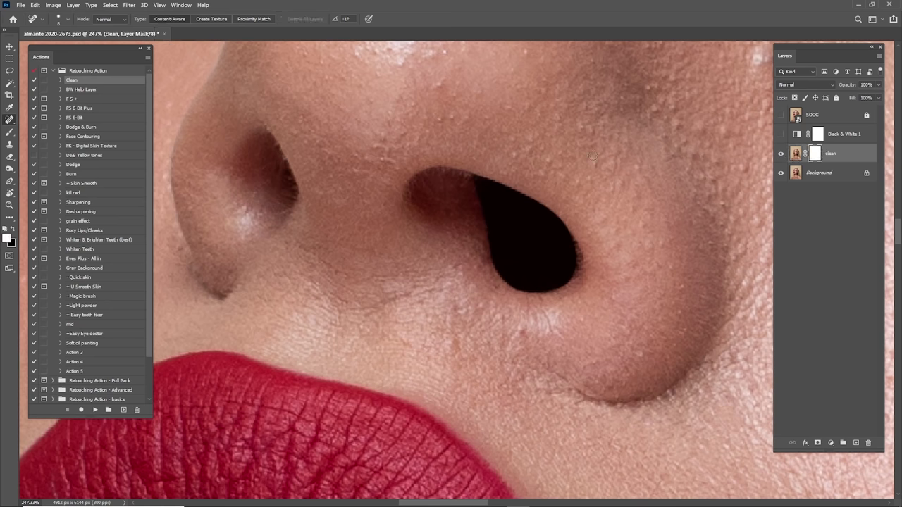
key("b")
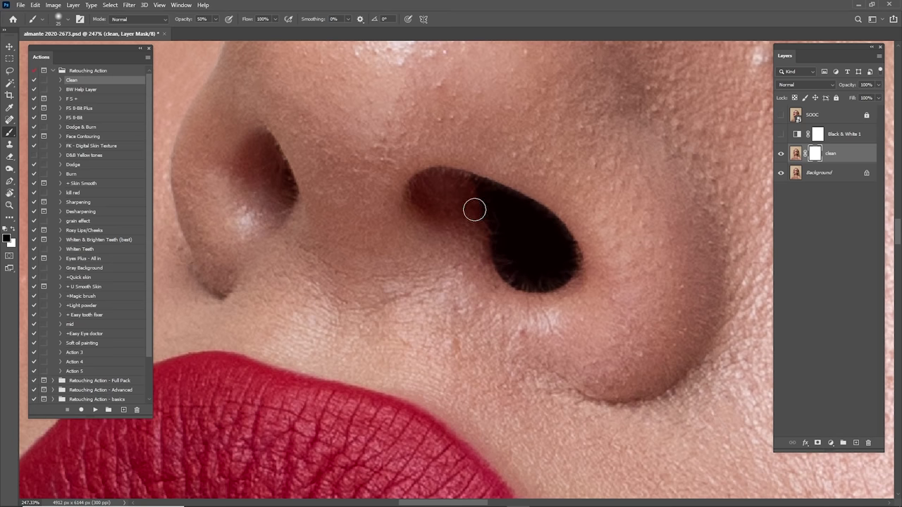
key("ctrl+0")
- Toggle the masked clean layer's visibility to compare the blended nostril at full-portrait view
left_click(779, 154)
left_click(780, 153)
left_click(781, 154)
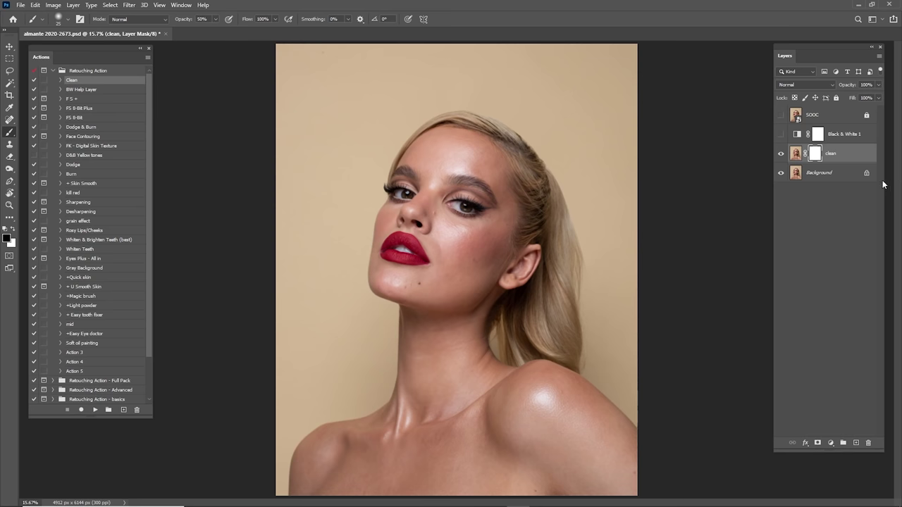
- Merge the clean layer with the Background layer
left_click(830, 175, "shift")
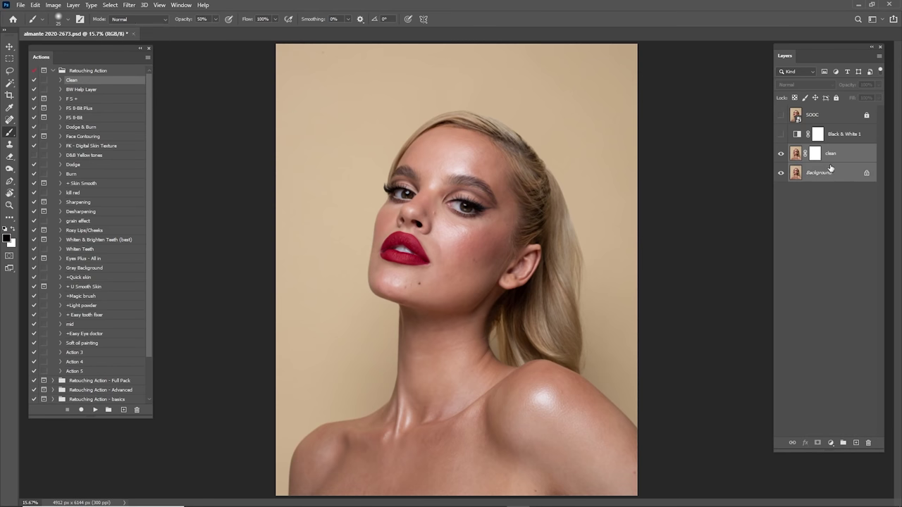
right_click(832, 156)
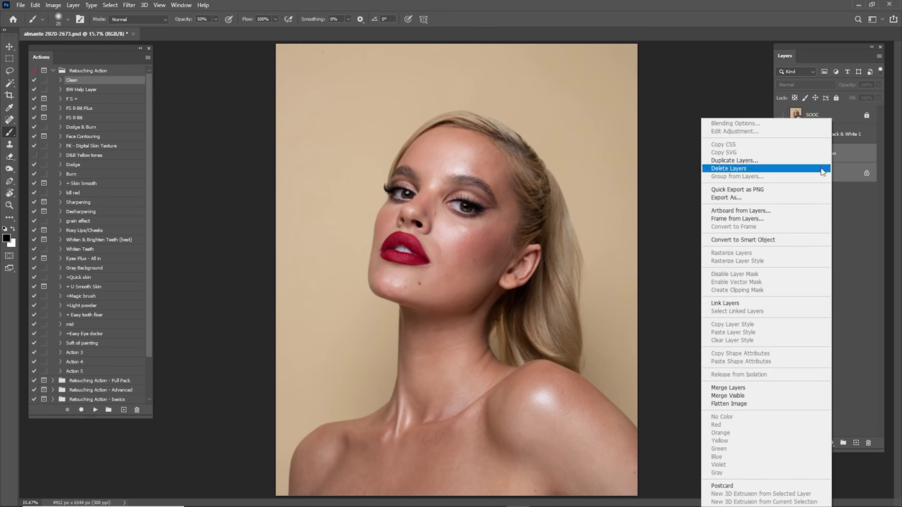
left_click(732, 387)
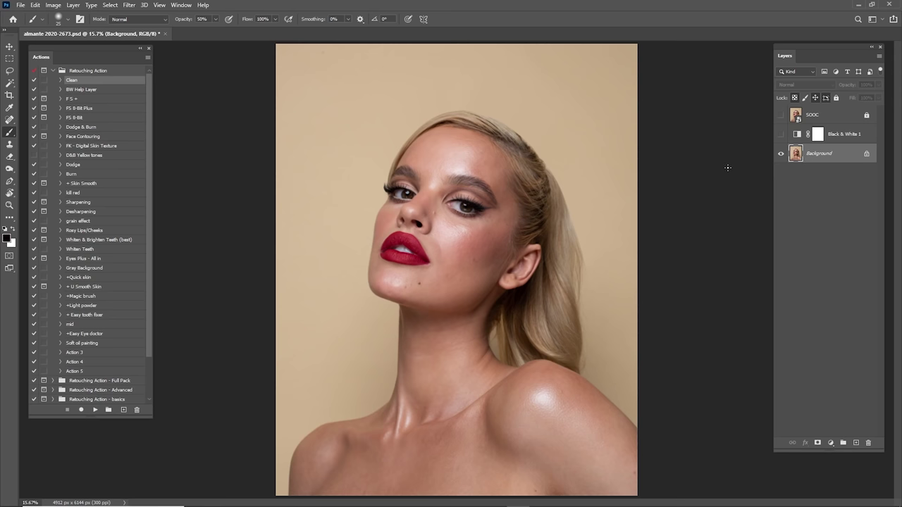
- Duplicate the Background layer and open the copy in the Liquify filter with the Forward Warp tool
left_click_drag(815, 159, 855, 442)
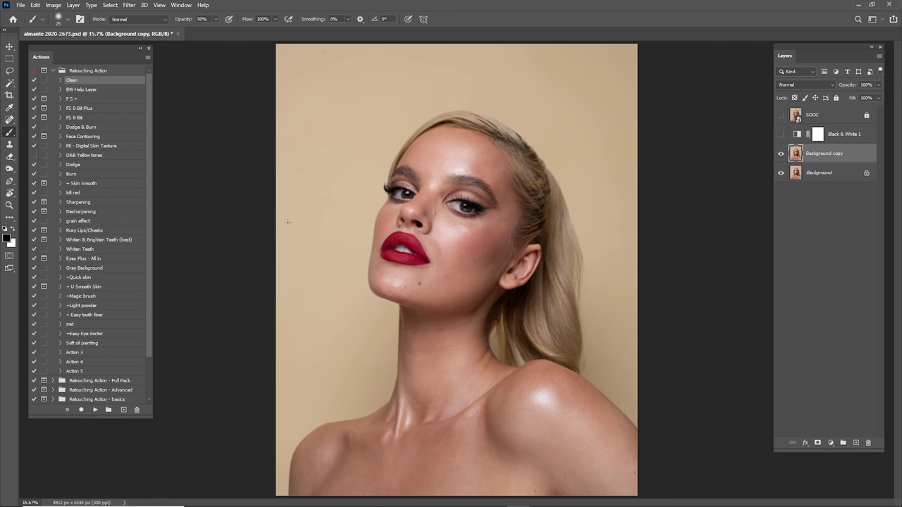
left_click(130, 8)
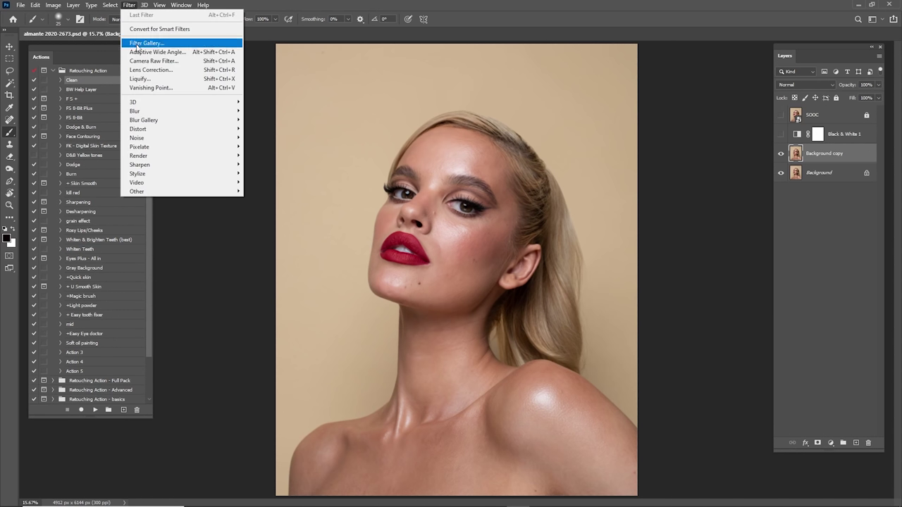
left_click(157, 80)
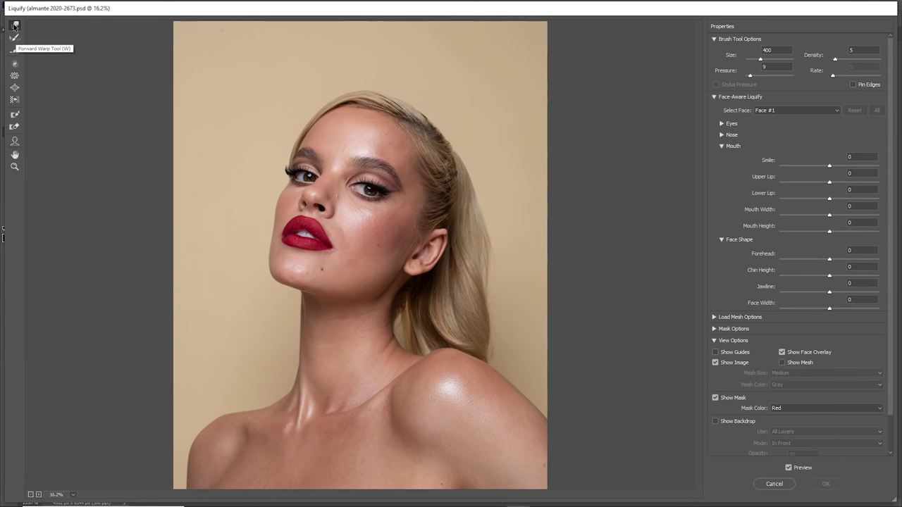
left_click(14, 25)
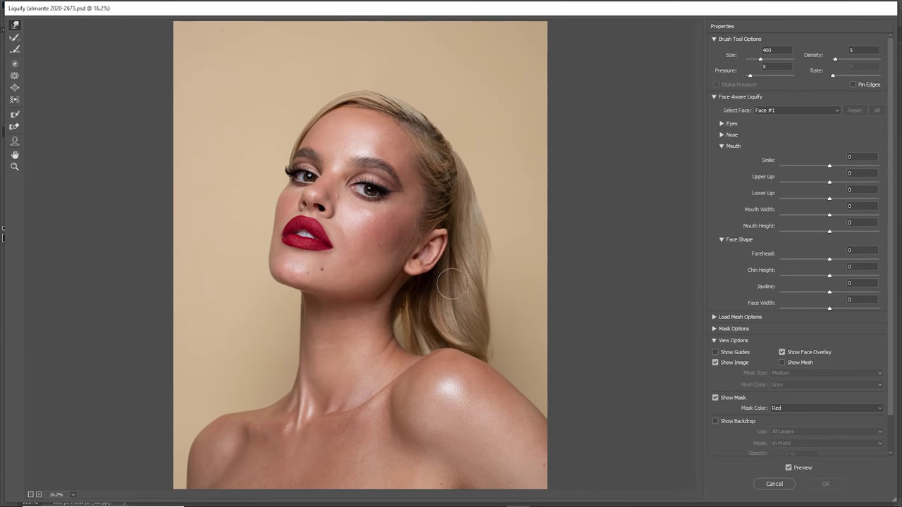
- Enlarge the Forward Warp brush to about 1000 and nudge the shoulder contour below the ponytail upward
key("]")
key("]")
key("]")
key("]")
mouse_move(460, 368)
left_mouse_down()
mouse_move(479, 348)
mouse_move(459, 346)
left_mouse_up()
key("bracketleft")
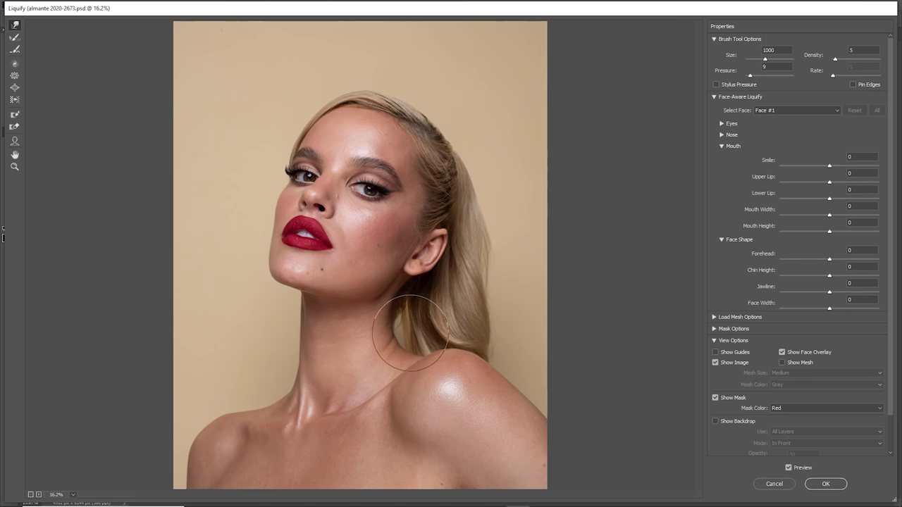
- Refine the front edge of the neck with a brush size of 1000 and the far shoulder with size 800
key("bracketright")
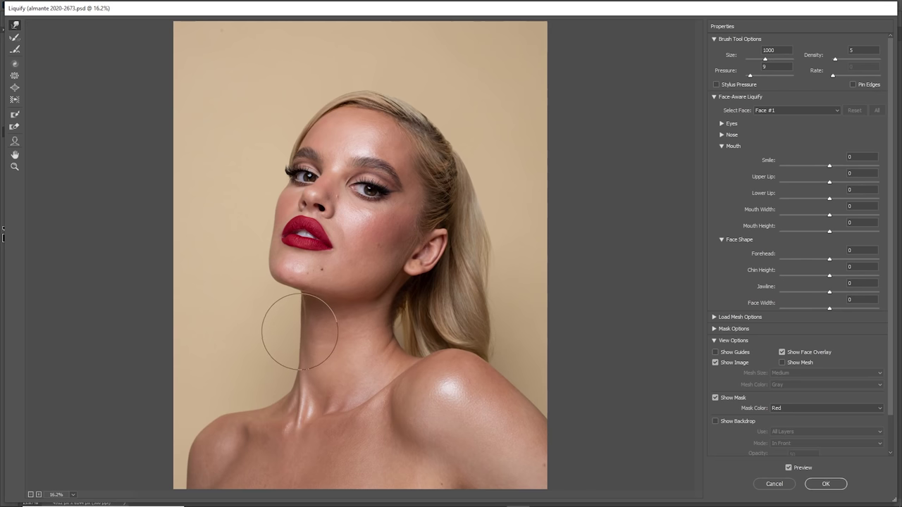
key("bracketleft")
key("bracketleft")
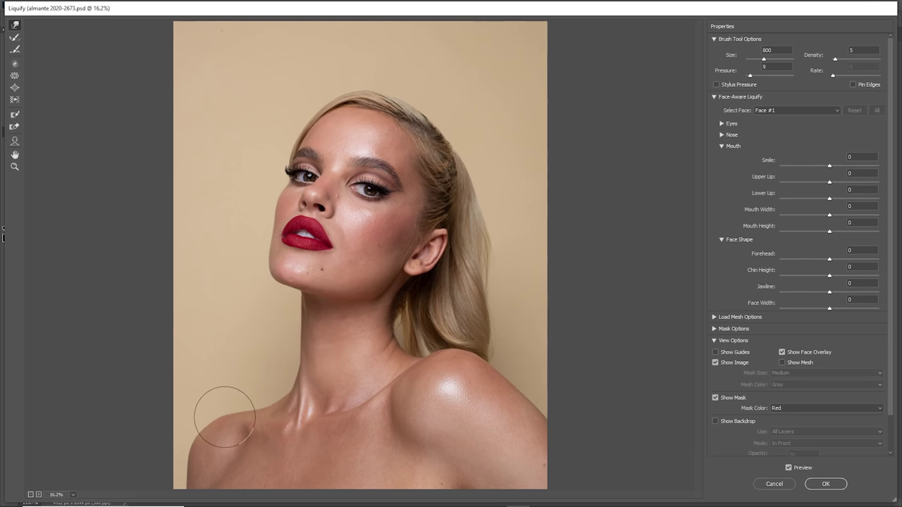
- Push the ponytail's outer edge and the back of the crown outward for more hair volume, using brush sizes of about 1000 to 1200
key("bracketright")
key("bracketright")
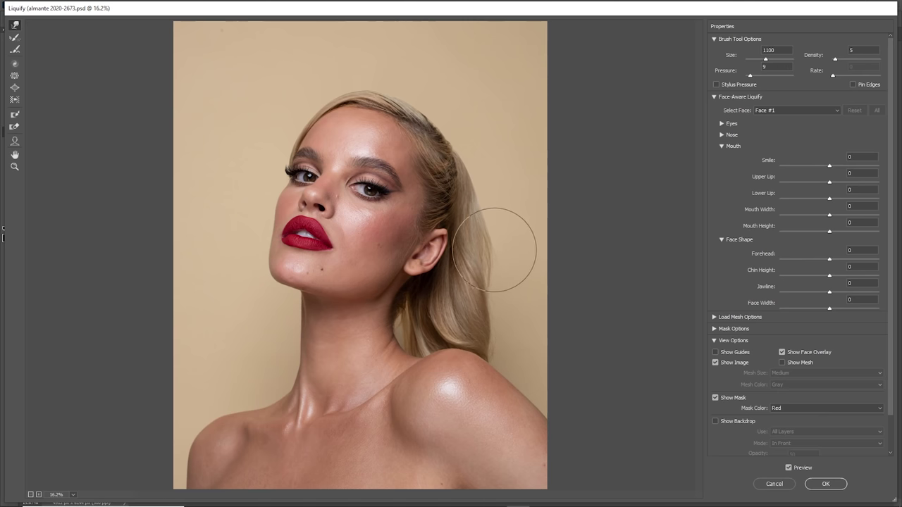
key("bracketleft")
key("bracketleft")
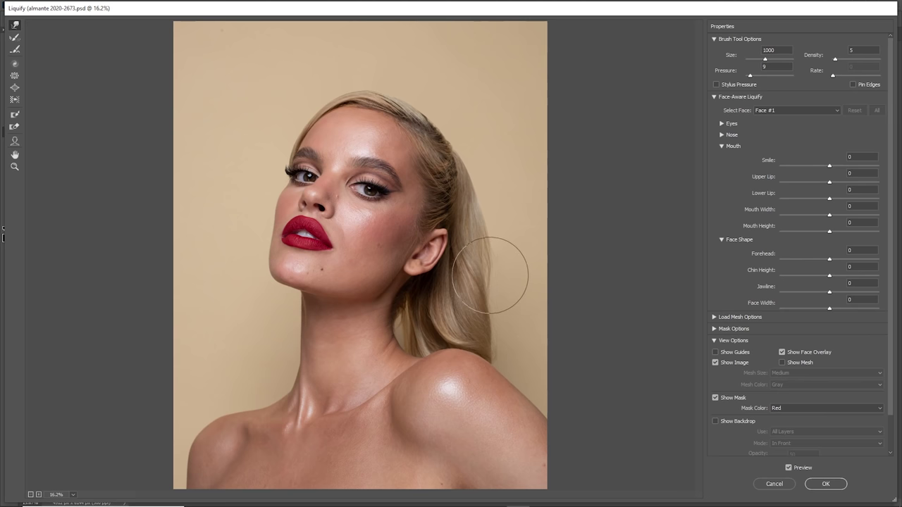
key("bracketright")
key("bracketright")
key("bracketright")
key("bracketright")
mouse_move(436, 132)
left_mouse_down()
mouse_move(448, 154)
mouse_move(466, 147)
mouse_move(477, 168)
mouse_move(462, 203)
mouse_move(481, 196)
mouse_move(474, 206)
mouse_move(498, 286)
mouse_move(483, 303)
mouse_move(503, 282)
left_mouse_up()
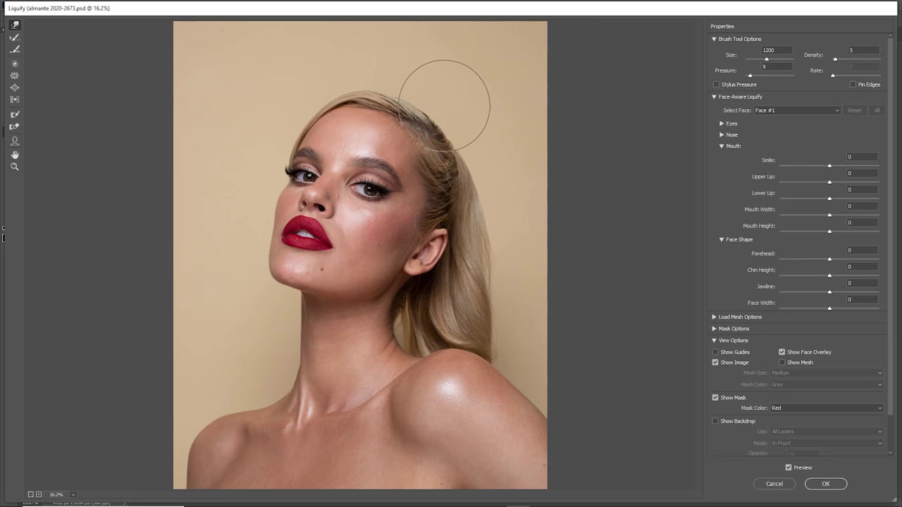
- Reshape the curve between the neck and near shoulder with the Forward Warp brush reduced to 1000 and 800
key("bracketleft")
key("bracketleft")
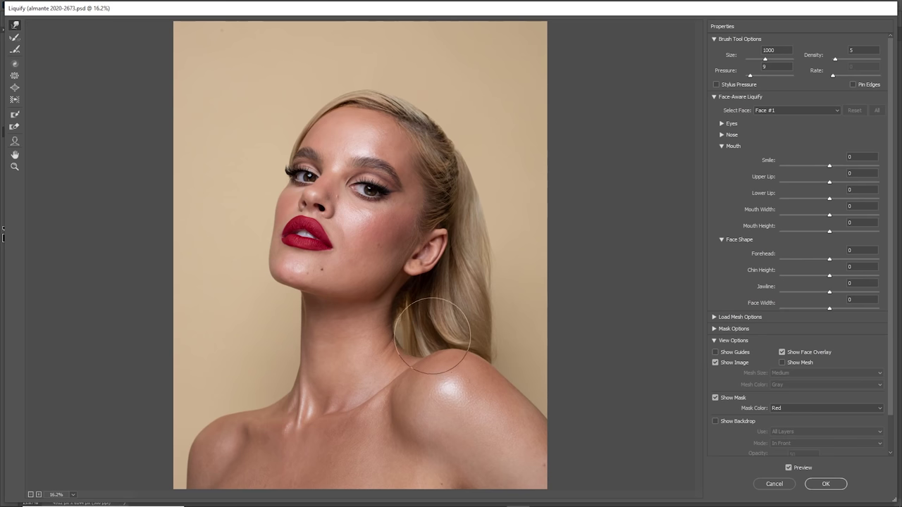
key("bracketleft")
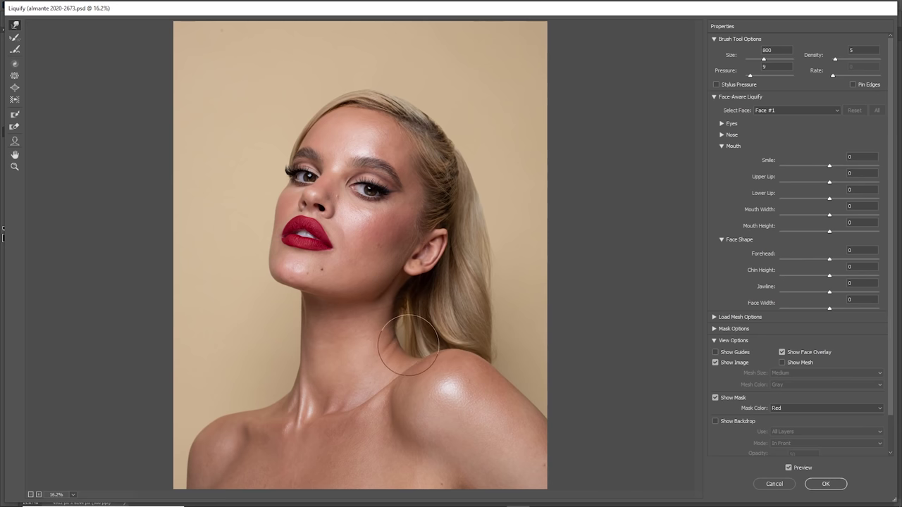
- Widen the ponytail's lower end, refine the hair above the forehead with a brush size of at least 1200, and apply the Liquify changes
key("bracketright")
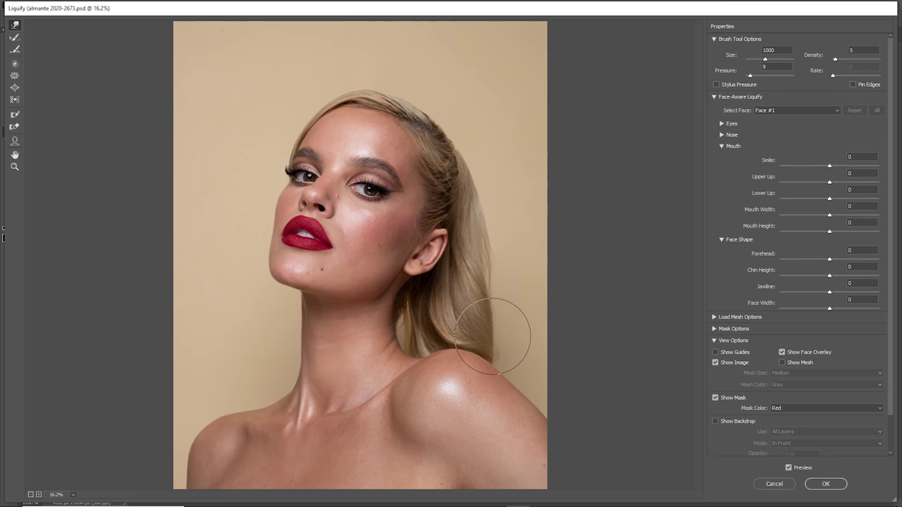
key("bracketleft")
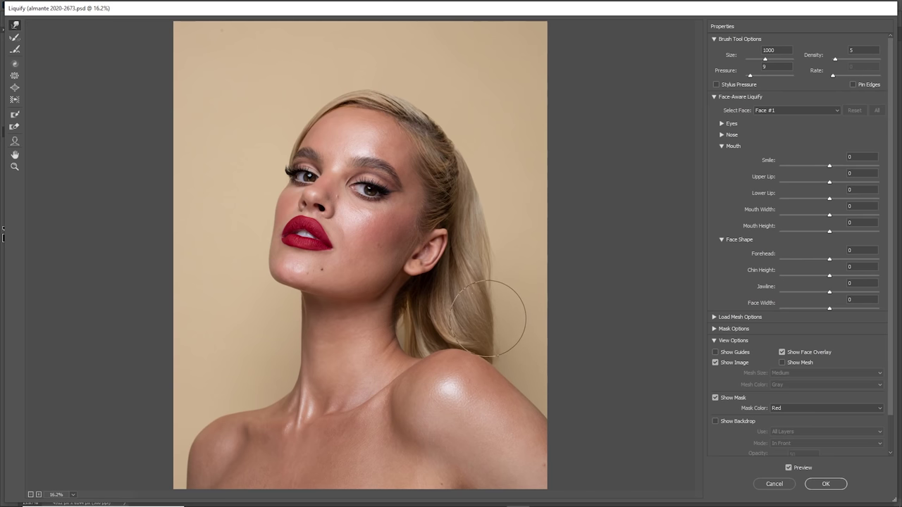
key("bracketright")
key("bracketright")
key("bracketright")
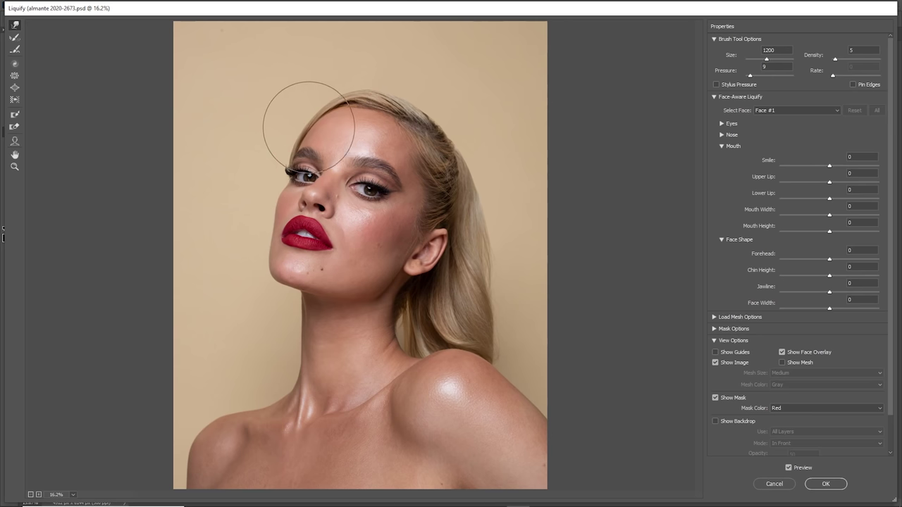
key("bracketright")
key("bracketright")
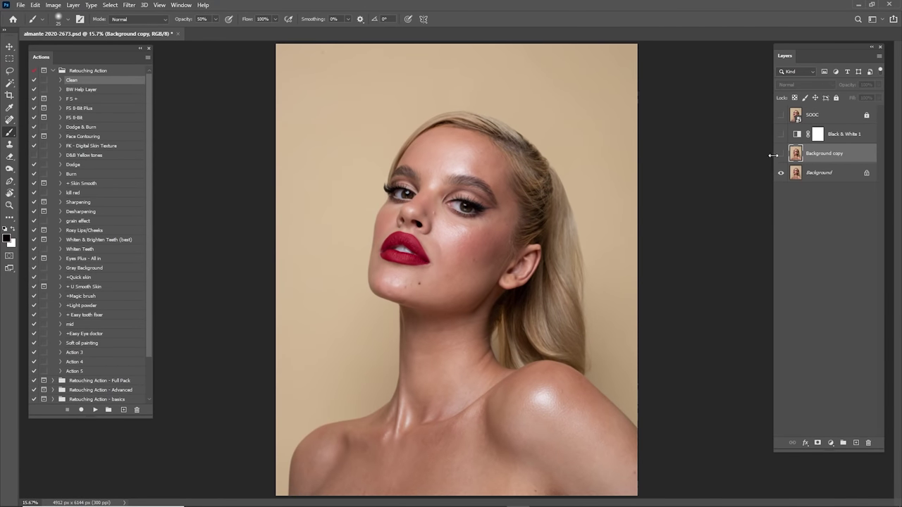
- Toggle the Background copy layer's visibility repeatedly to compare the portrait before and after the Liquify reshaping
left_click(780, 153)
left_click(780, 154)
left_click(780, 154)
left_click(780, 153)
left_click(784, 161)
left_click(785, 161)
left_click(785, 161)
left_click(786, 161)
left_click(781, 161)
left_click(782, 160)
- Merge the liquified Background copy with the Background layer
left_click(831, 174, "shift")
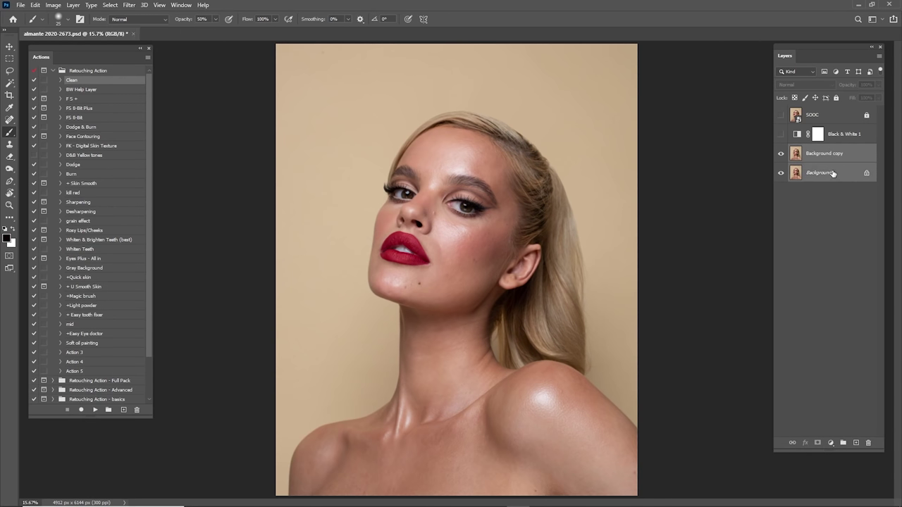
right_click(822, 160)
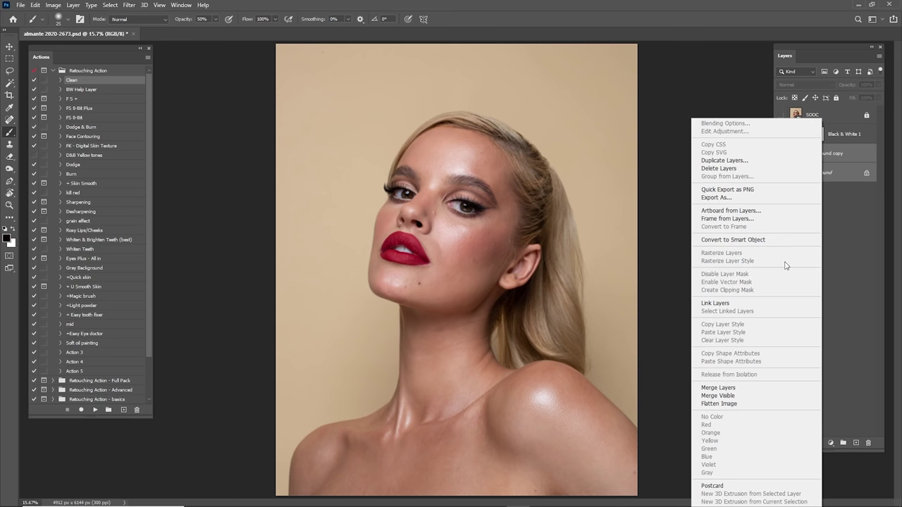
left_click(731, 388)
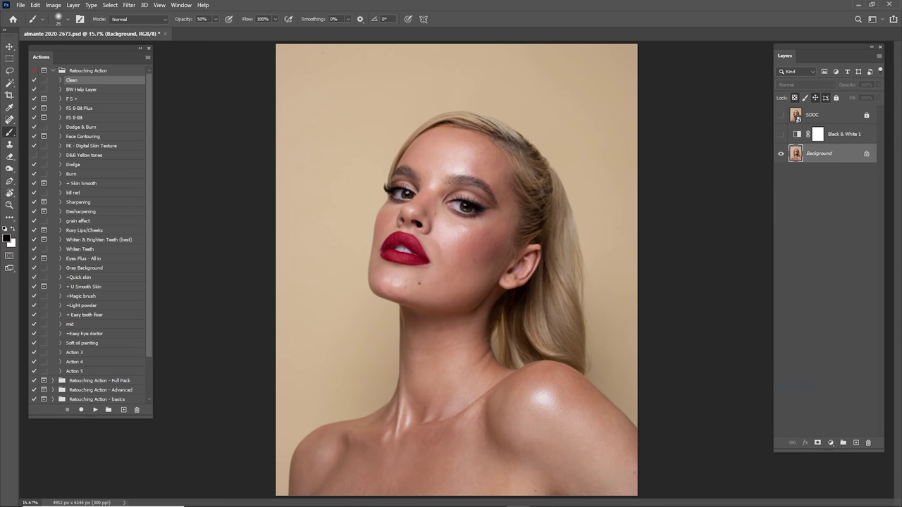
- Toggle the SOOC layer's visibility to compare the retouched portrait with the original photo
left_click(781, 117)
left_click(780, 116)
left_click(781, 116)
left_click(781, 117)
- Run the F S + frequency separation action and reduce the Gaussian Blur preview to 13%, centred on the face
left_click(92, 101)
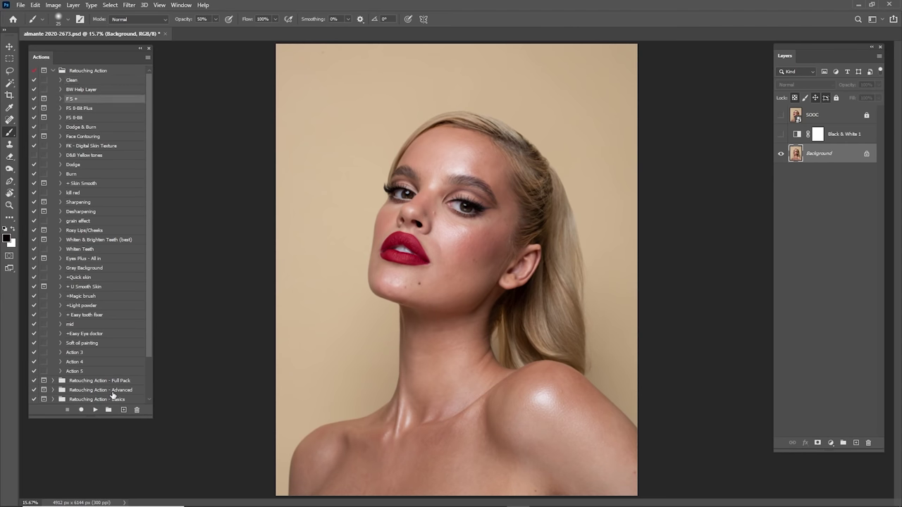
left_click(94, 410)
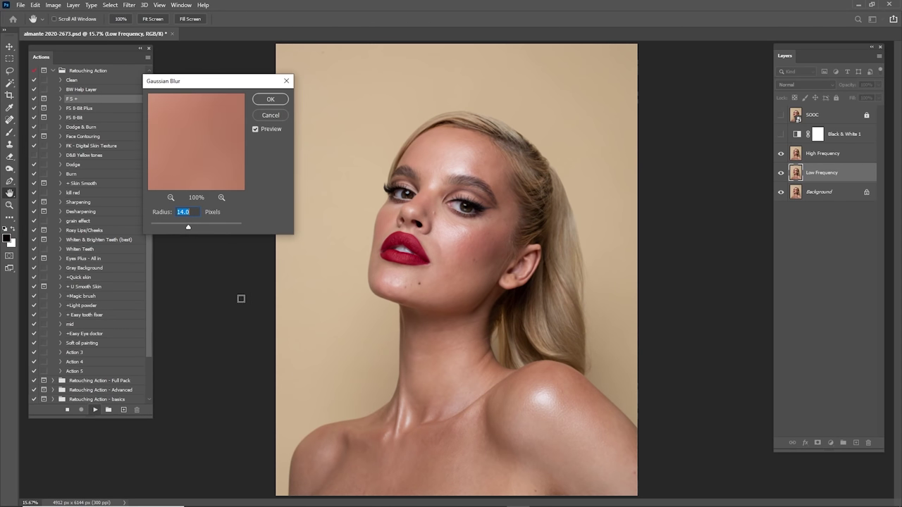
left_click(170, 198)
left_click(170, 198)
left_click(169, 198)
left_click(170, 198)
left_click(170, 198)
left_click(169, 198)
left_click_drag(190, 121, 199, 181)
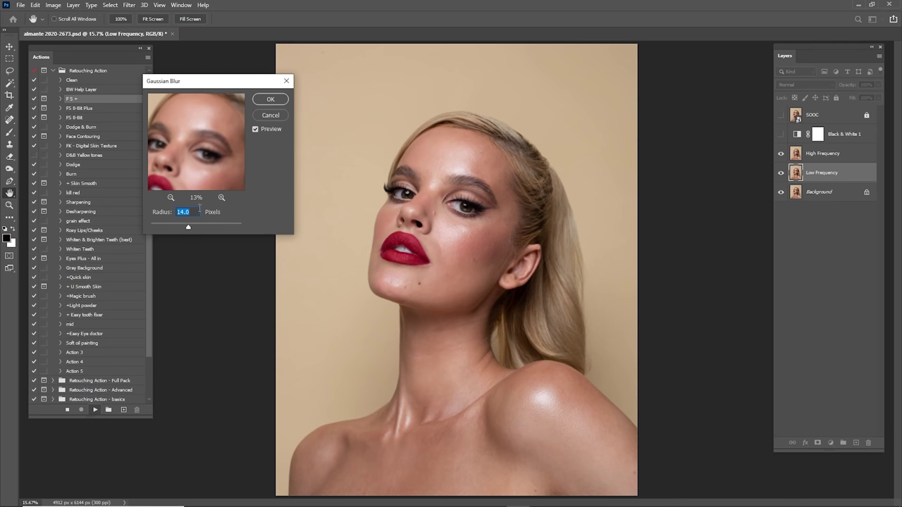
- Compare Gaussian Blur radii up to 13.9 pixels on the facial skin texture with the preview at 50%
left_click_drag(188, 226, 150, 226)
left_click_drag(205, 173, 196, 152)
left_click(220, 197)
left_click(221, 197)
left_click(220, 197)
left_click(221, 198)
left_click_drag(204, 154, 240, 187)
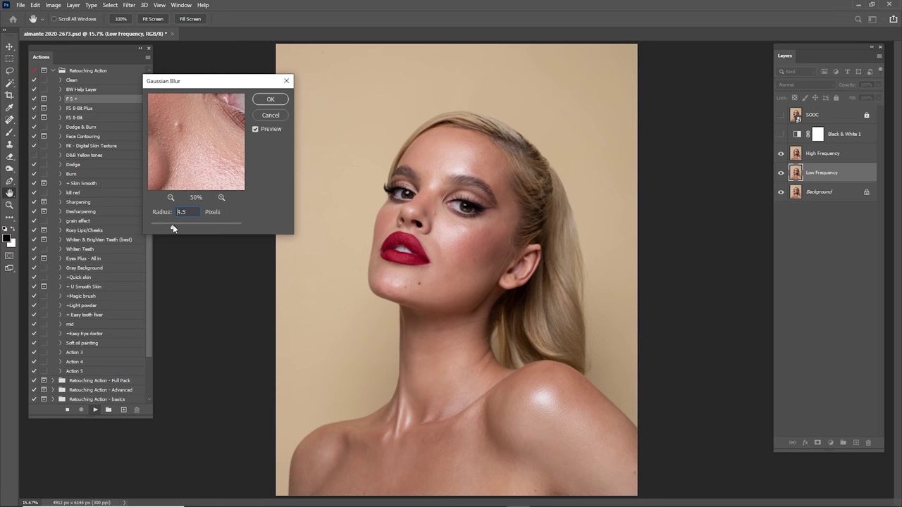
left_click_drag(177, 225, 179, 225)
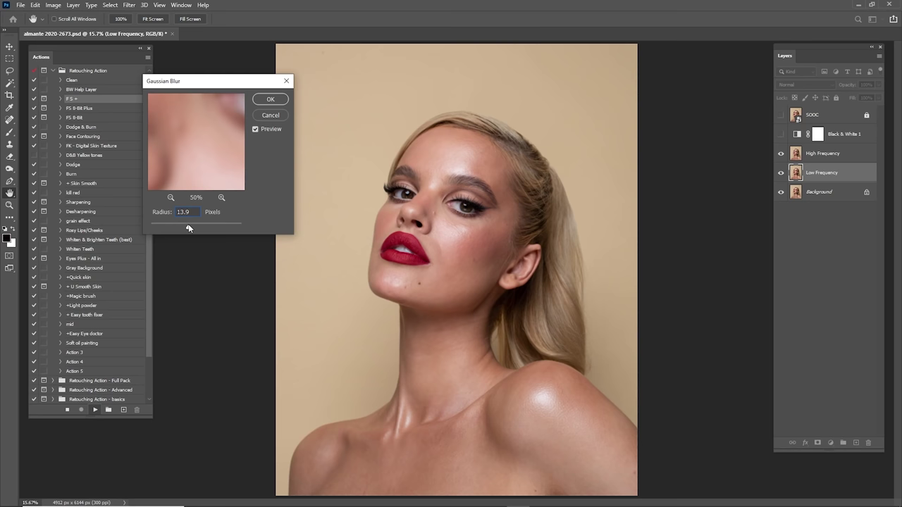
- Reduce the blur preview to 8% to show the whole face, and apply the Gaussian Blur with a 12-pixel radius
left_click(171, 198)
left_click(171, 198)
left_click(170, 198)
mouse_move(195, 169)
left_mouse_down()
mouse_move(215, 143)
mouse_move(203, 169)
left_mouse_up()
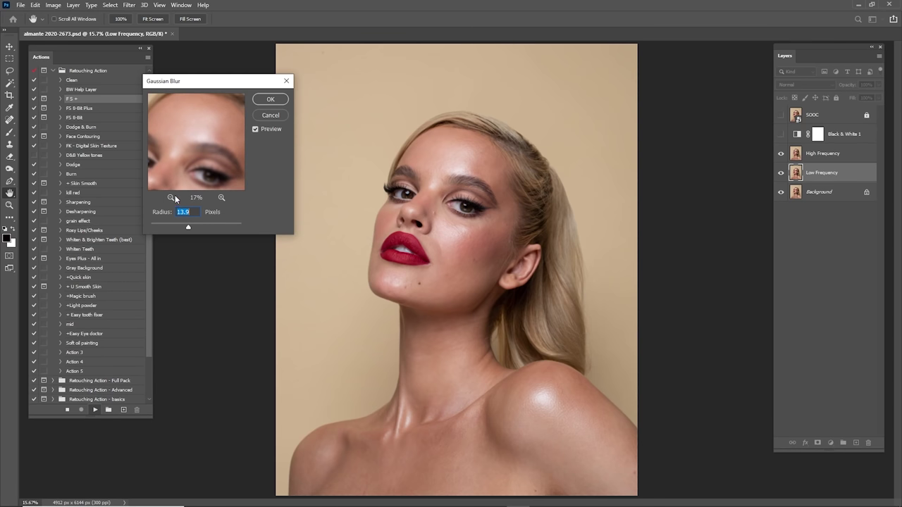
left_click(172, 198)
left_click(172, 198)
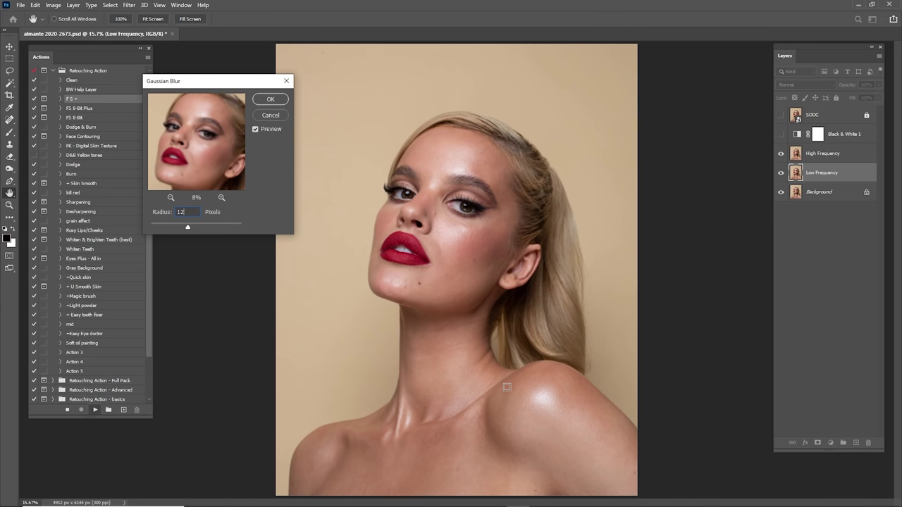
key("Return")
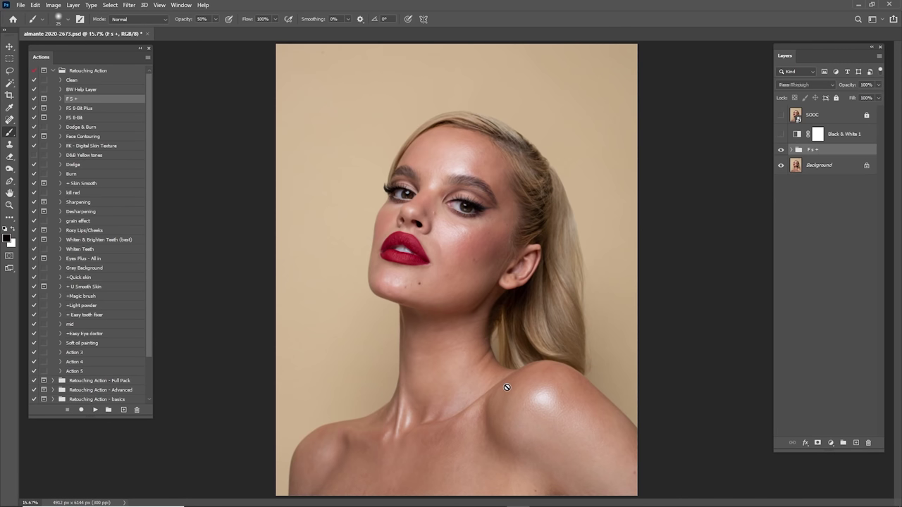
- Expand the F s + group, hide the High Frequency layer and select the Low Frequency copy layer
left_click(791, 150)
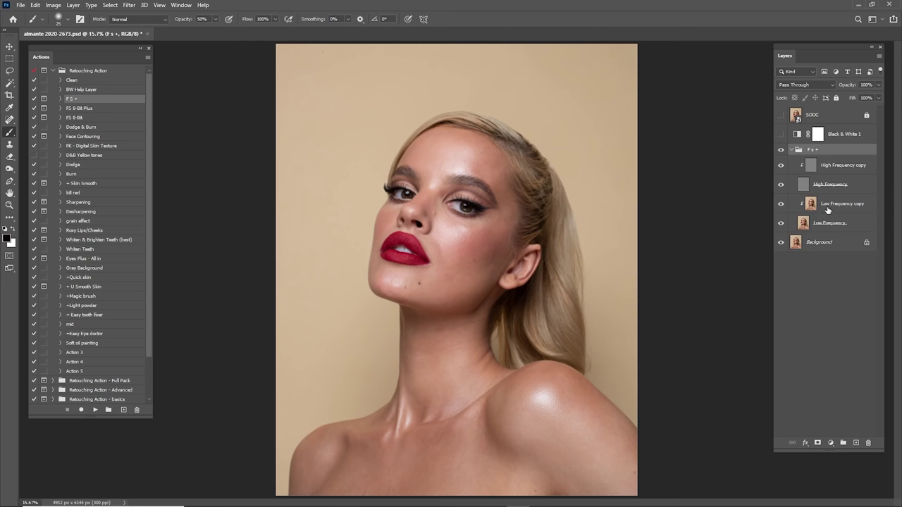
left_click(828, 206)
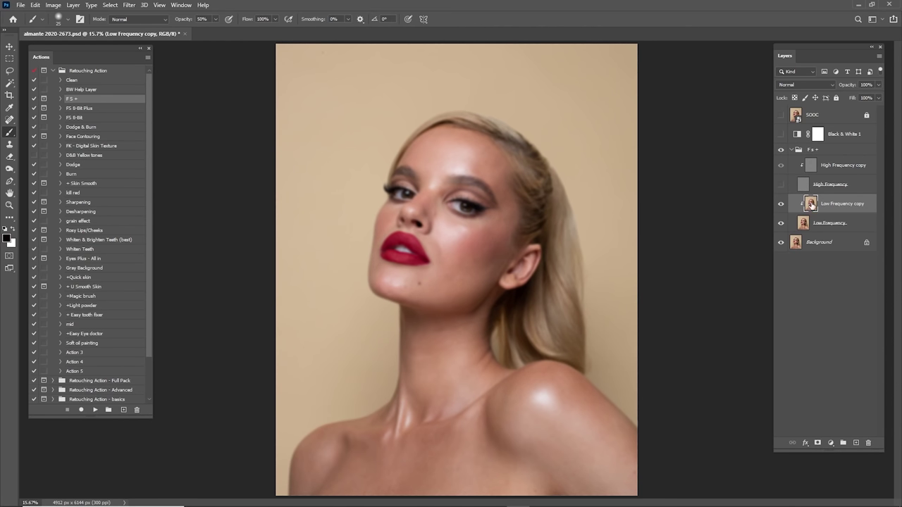
key("z")
left_click_drag(498, 183, 574, 185)
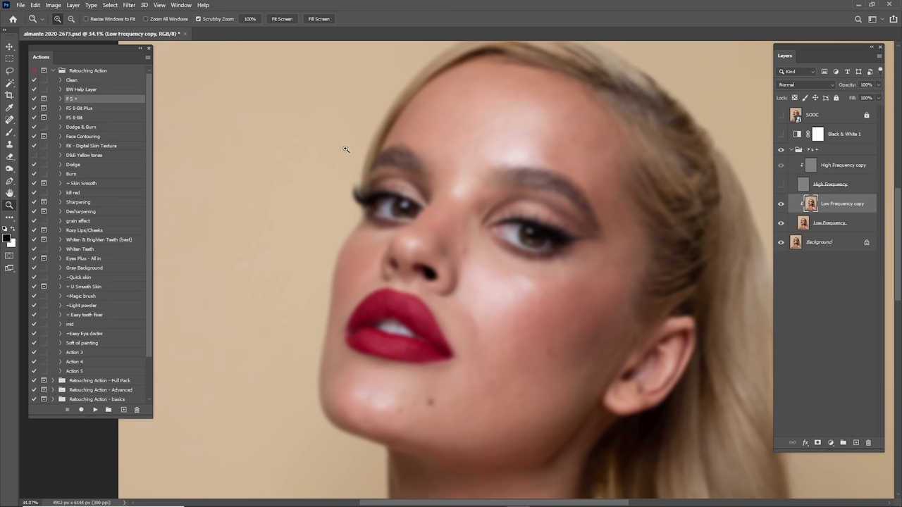
- Choose the Mixer Brush tool and set its flow to 25%
right_click(9, 133)
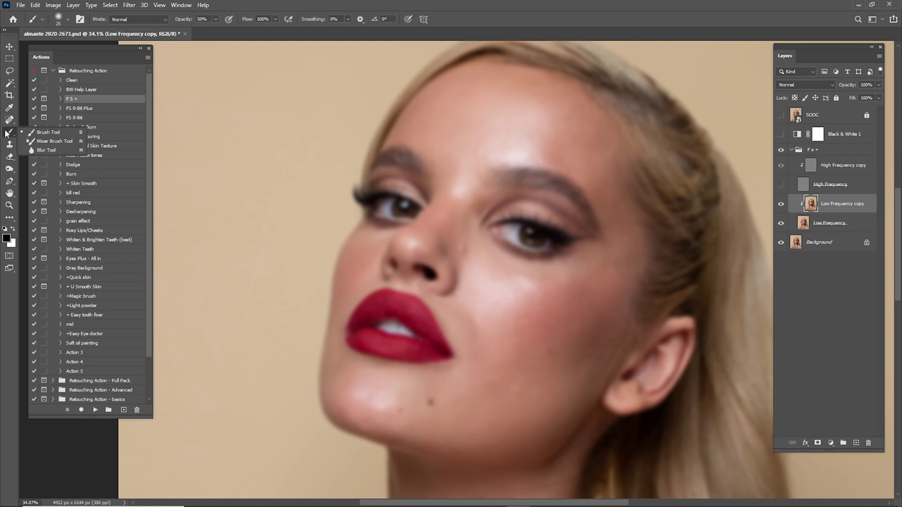
left_click(40, 146)
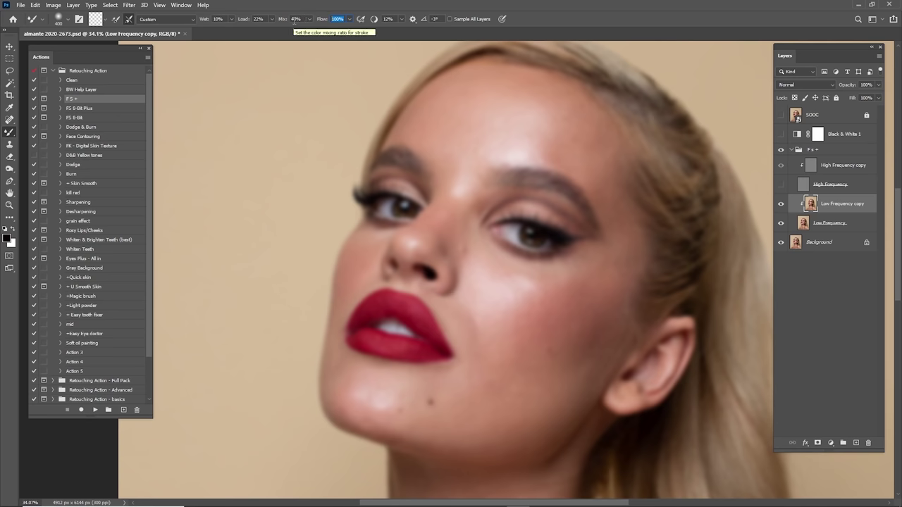
type("25")
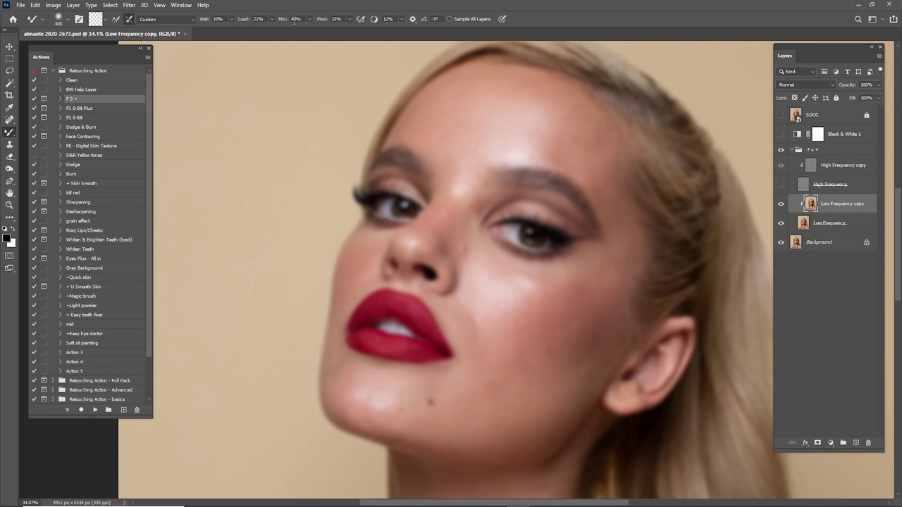
- Blend the tones across the forehead and towards the temple with Mixer Brush strokes at size 400
mouse_move(491, 163)
left_mouse_down()
mouse_move(535, 167)
mouse_move(486, 145)
left_mouse_up()
key("bracketleft")
key("bracketright")
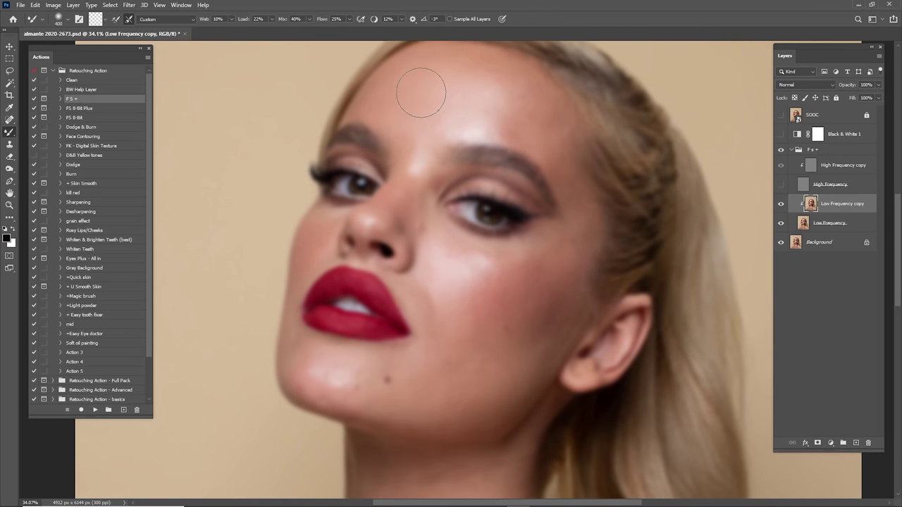
left_click_drag(421, 94, 453, 146)
key("bracketleft")
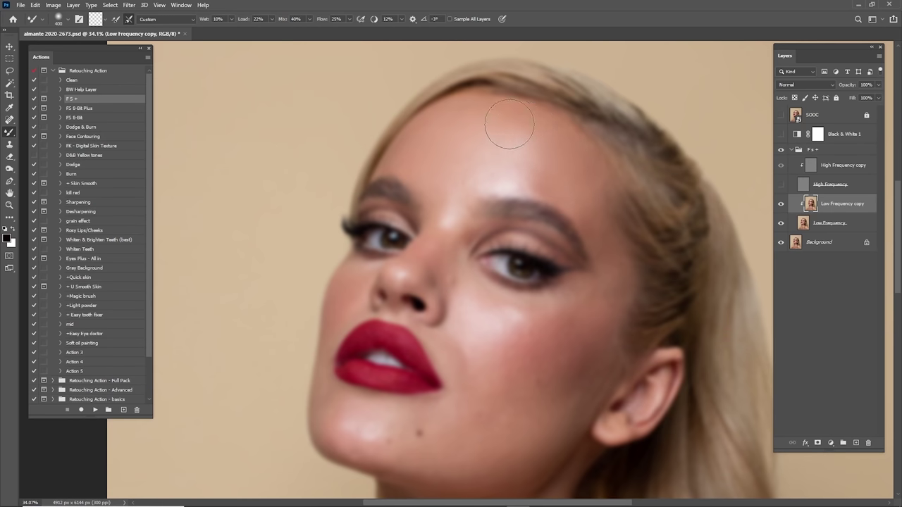
key("bracketleft")
left_click_drag(569, 175, 510, 169)
left_click_drag(536, 199, 531, 177)
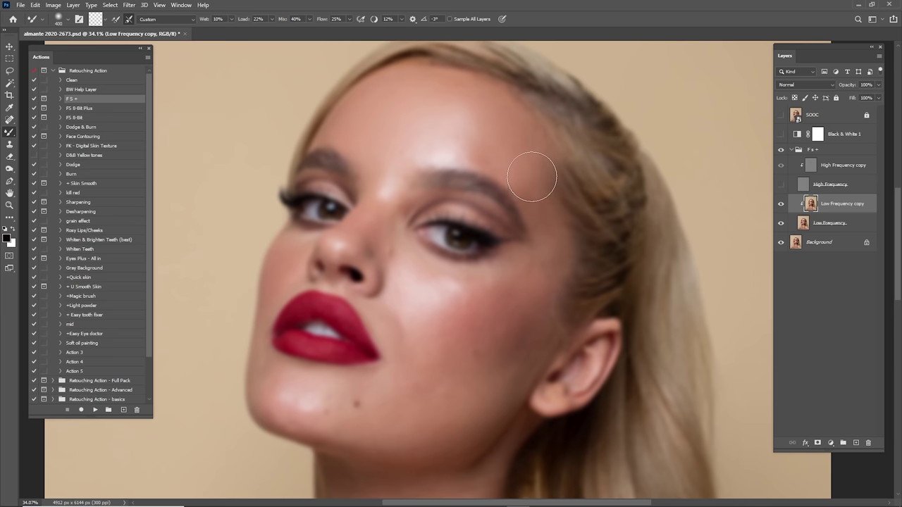
left_click_drag(484, 127, 529, 194)
key("bracketleft")
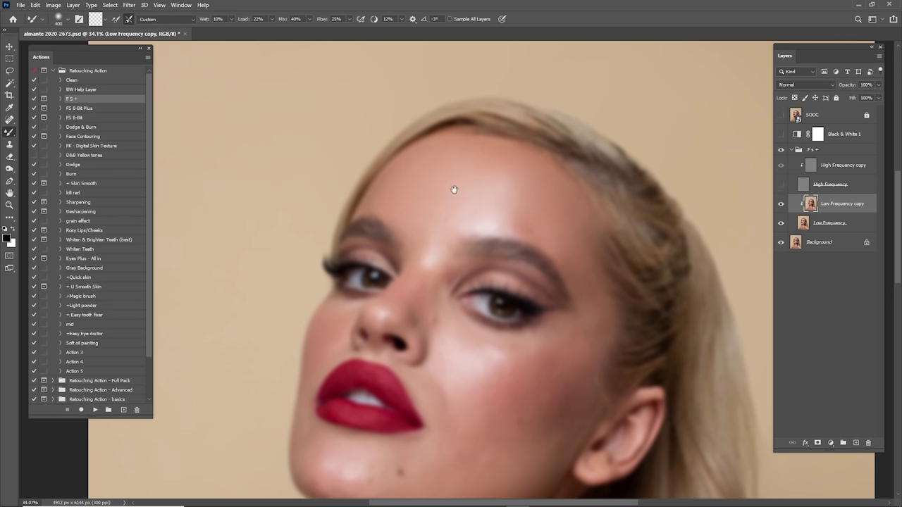
- Blend the tones above the eyebrow nearest the ear and down across the cheek with the Mixer Brush at size 400
scroll(494, 225, "down", 2)
scroll(493, 226, "left", 2)
key("bracketright")
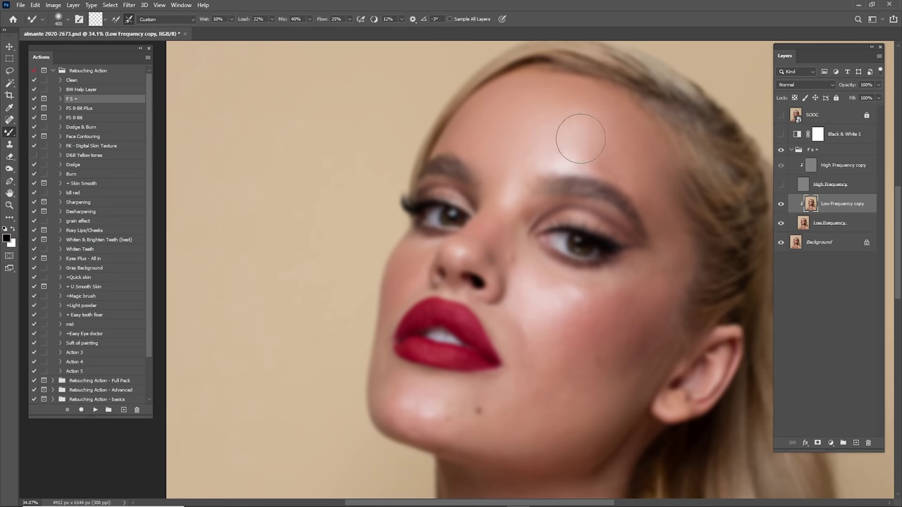
key("bracketright")
scroll(526, 111, "right", 2)
scroll(526, 111, "down", 1)
left_click_drag(545, 241, 577, 136)
key("bracketright")
left_click_drag(549, 227, 505, 315)
key("bracketright")
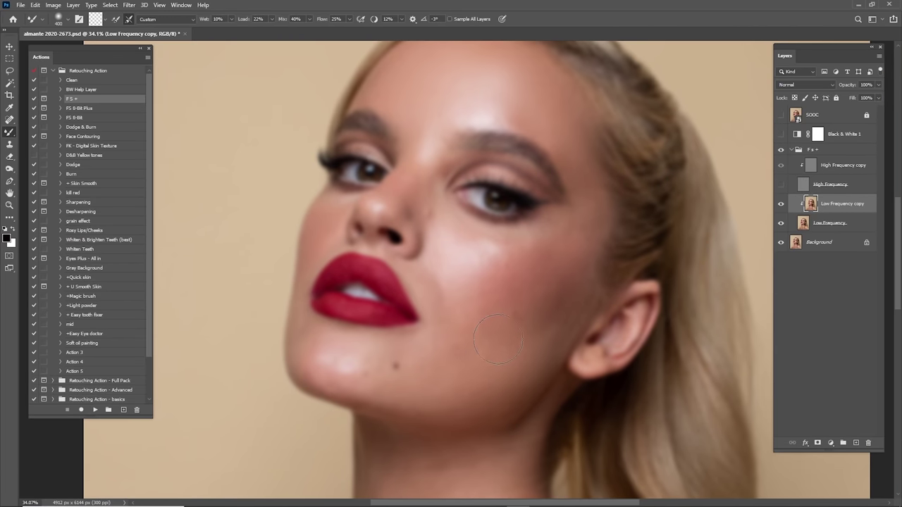
- Soften the forehead highlight above the eyebrow with the Mixer Brush at sizes 300 and 400
scroll(498, 341, "up", 3)
key("bracketleft")
scroll(563, 257, "up", 3)
scroll(563, 257, "left", 2)
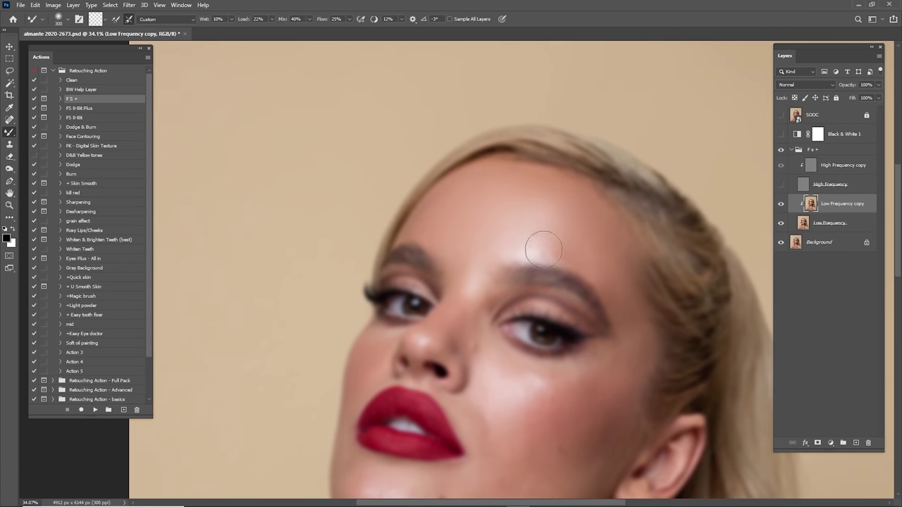
key("bracketright")
key("bracketright")
scroll(552, 161, "down", 2)
scroll(551, 160, "left", 2)
key("bracketleft")
scroll(563, 162, "down", 1)
scroll(563, 162, "right", 2)
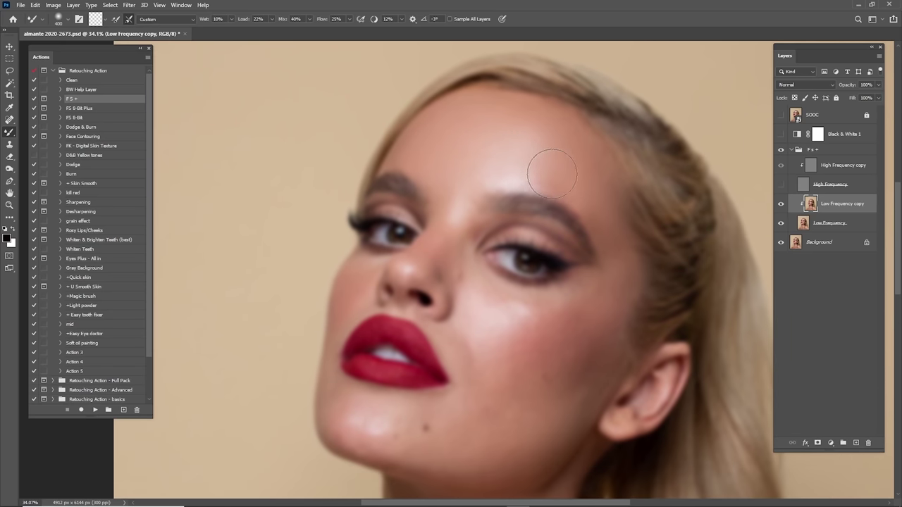
- Blend the shading along the side of the nose and inner eye corner with the Mixer Brush at sizes 300 and 200
key("bracketleft")
scroll(552, 148, "left", 2)
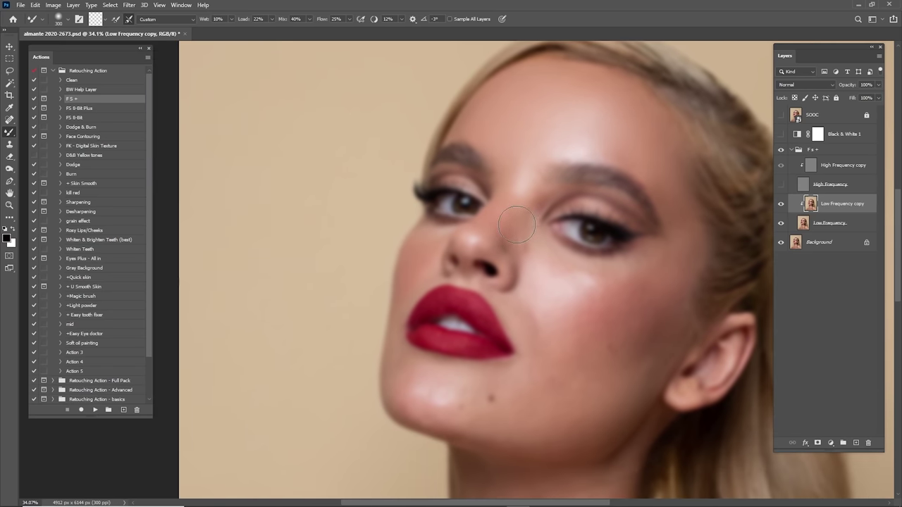
scroll(519, 208, "down", 3)
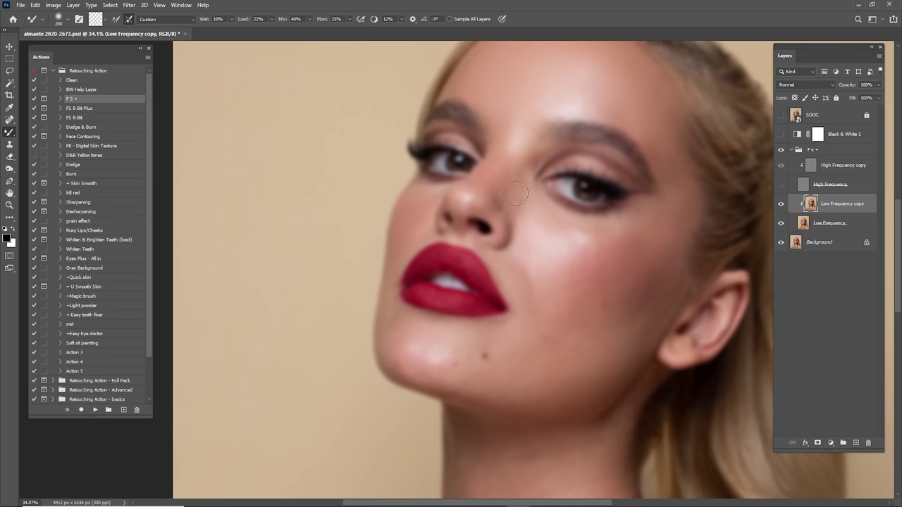
left_click_drag(555, 226, 501, 179)
- Enlarge the Mixer Brush to 400 and even out the tones of the lower cheek and jaw
key("bracketright")
key("bracketright")
key("bracketright")
left_click_drag(496, 265, 531, 244)
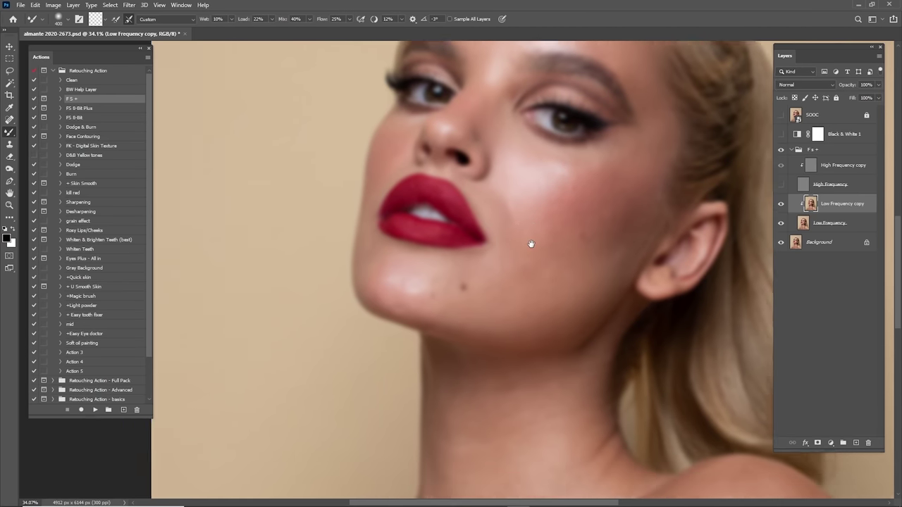
scroll(531, 243, "left", 2)
scroll(532, 243, "down", 1)
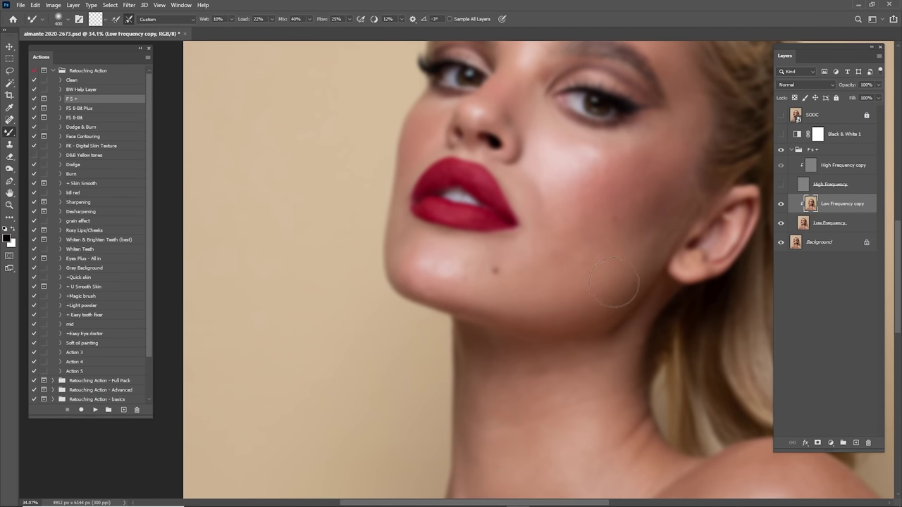
scroll(615, 284, "right", 2)
scroll(615, 284, "up", 2)
scroll(589, 315, "right", 1)
scroll(590, 314, "up", 3)
scroll(590, 290, "left", 4)
scroll(591, 290, "down", 4)
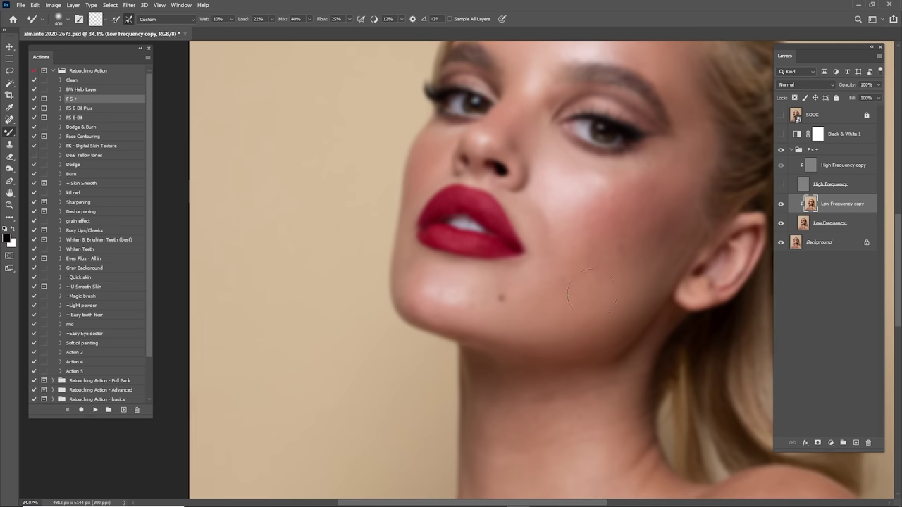
scroll(550, 233, "up", 3)
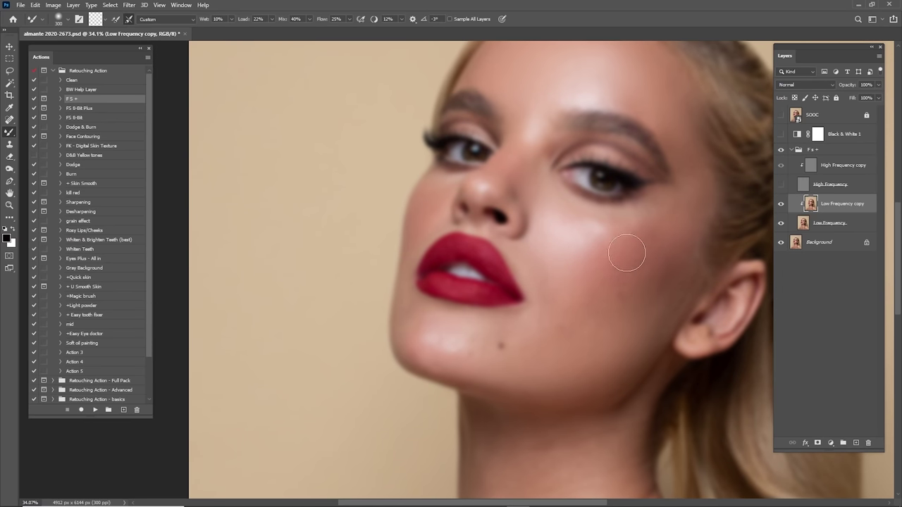
- Smooth the centre of the forehead and the skin below the outer eye corner with the Mixer Brush at size 400
scroll(677, 237, "up", 4)
scroll(676, 238, "right", 2)
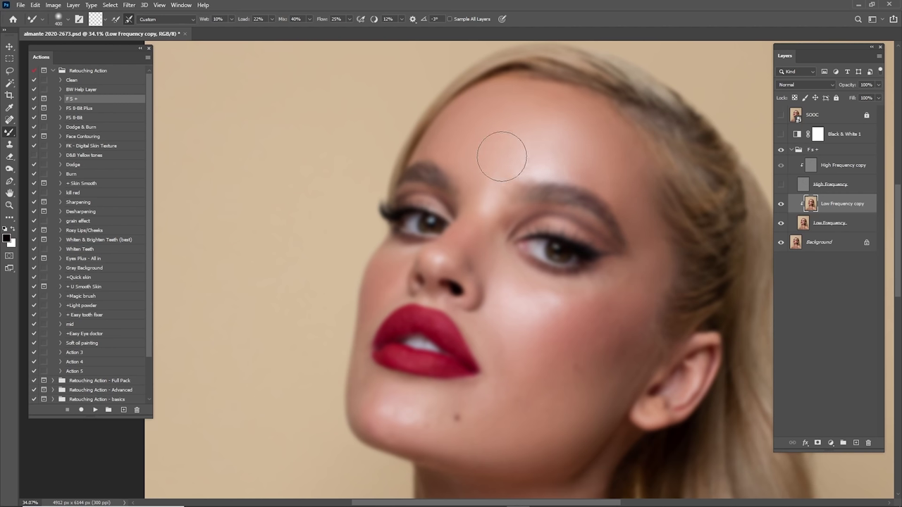
key("bracketright")
mouse_move(496, 212)
left_mouse_down()
mouse_move(543, 154)
mouse_move(567, 191)
left_mouse_up()
scroll(517, 175, "down", 3)
scroll(517, 175, "right", 2)
key("bracketright")
left_click_drag(614, 169, 586, 230)
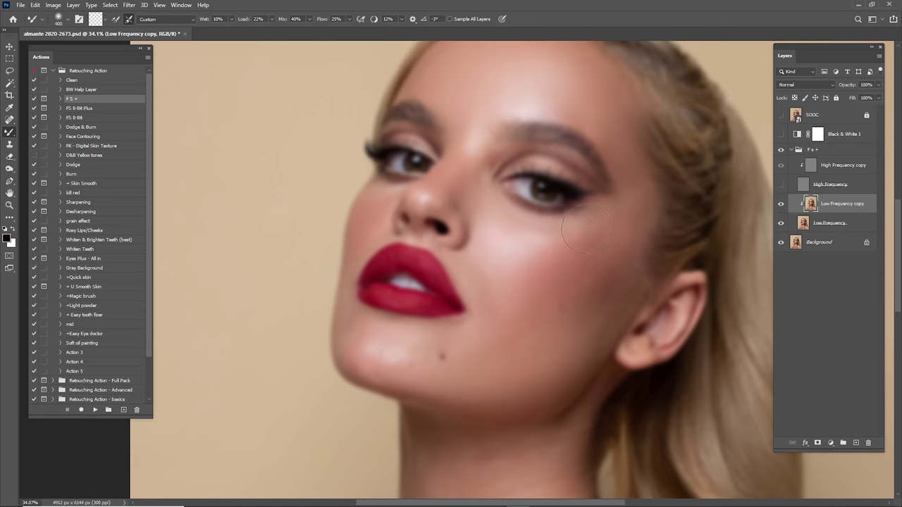
- Blend the cheek shading beside the ear at brush size 400 and the chin edge at size 300
scroll(619, 219, "down", 3)
scroll(619, 218, "left", 1)
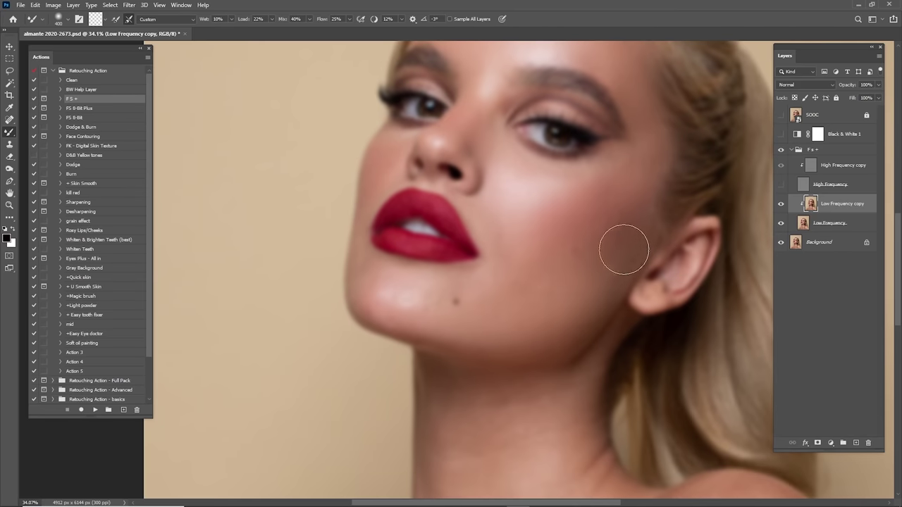
scroll(623, 232, "down", 2)
scroll(624, 233, "left", 2)
key("bracketleft")
scroll(545, 237, "up", 1)
scroll(545, 237, "left", 3)
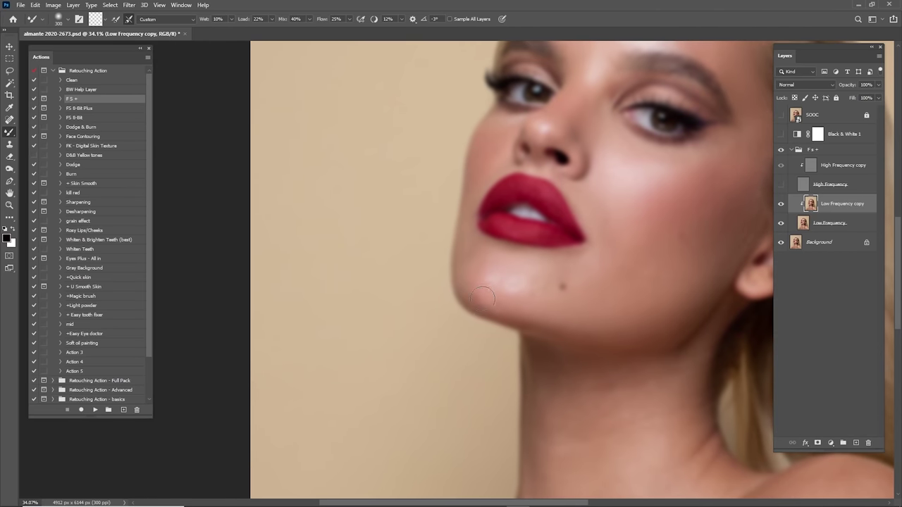
- Even out the middle and lower cheek with Mixer Brush strokes at size 400
key("bracketright")
scroll(612, 296, "up", 1)
scroll(611, 296, "right", 2)
key("bracketright")
scroll(610, 294, "up", 1)
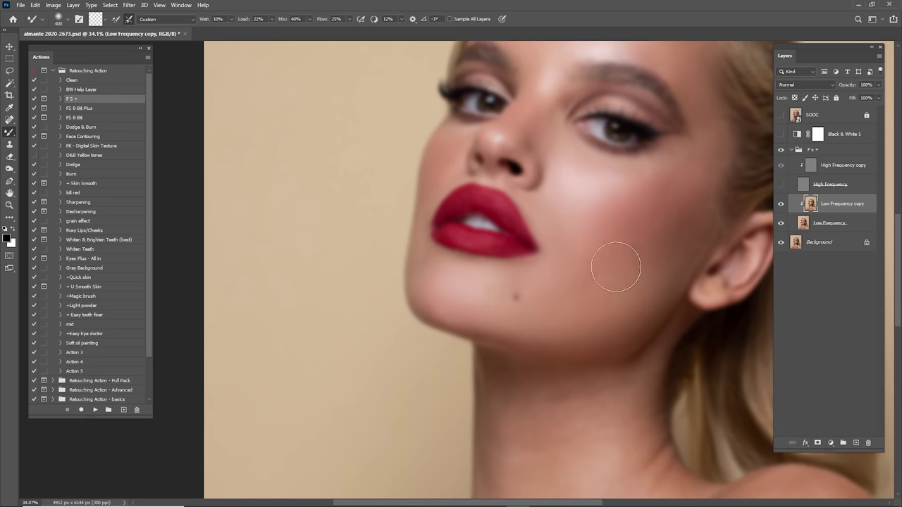
scroll(613, 268, "right", 2)
left_click_drag(600, 321, 622, 286)
left_click_drag(664, 237, 610, 300)
- Refine the forehead transitions with the Mixer Brush reduced to sizes 250 and 300
key("bracketleft")
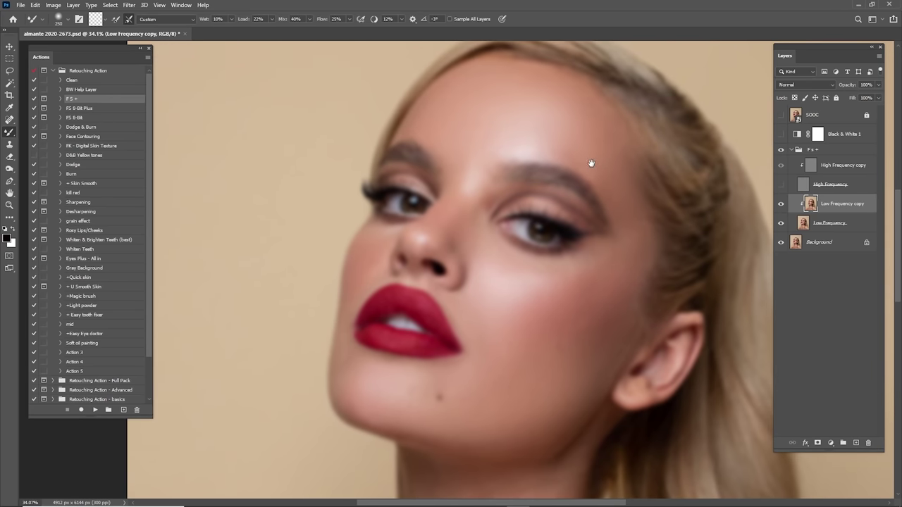
scroll(592, 176, "up", 2)
scroll(591, 176, "left", 1)
key("bracketright")
key("bracketleft")
key("bracketleft")
key("bracketleft")
key("bracketleft")
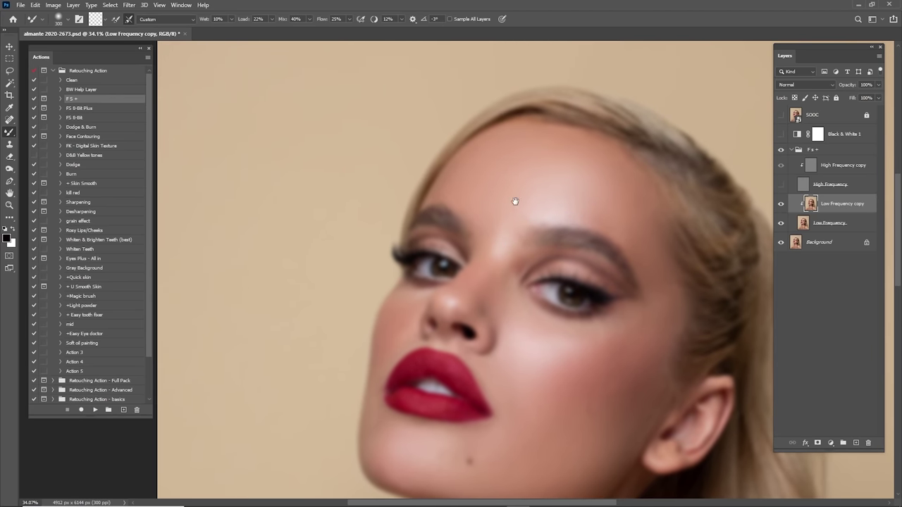
- Blend the chin contour below the lower lip with the Mixer Brush at size 175
scroll(469, 232, "down", 3)
scroll(469, 232, "left", 2)
scroll(508, 252, "down", 2)
scroll(508, 252, "left", 1)
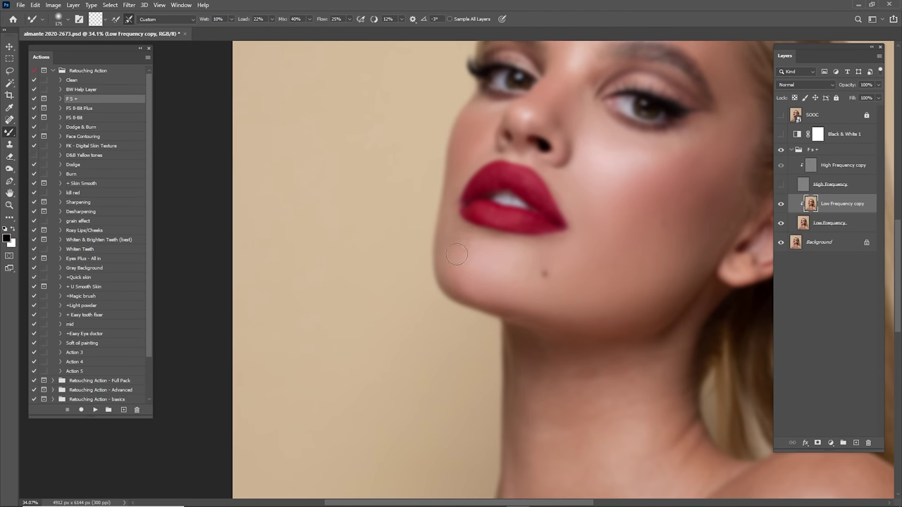
key("bracketright")
key("bracketright")
key("bracketright")
- Blend the skin by the mouth corner at brush size 300 and the outer cheek at size 400
scroll(522, 260, "right", 2)
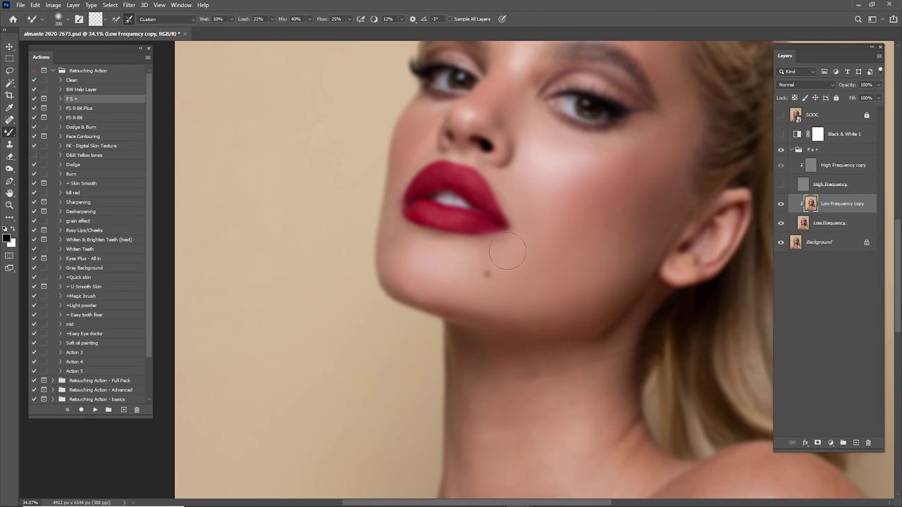
key("bracketright")
scroll(535, 254, "down", 1)
scroll(535, 254, "right", 1)
scroll(525, 275, "up", 2)
scroll(536, 307, "right", 1)
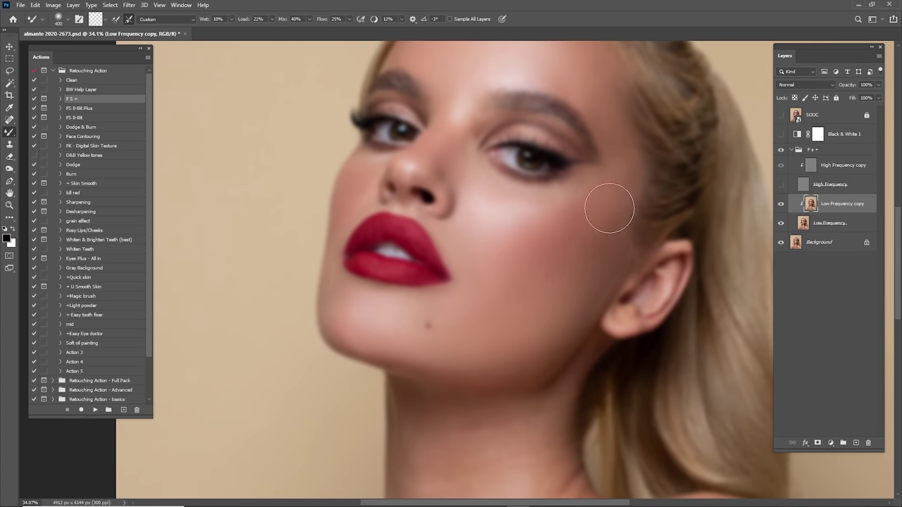
- Blend the forehead tones near the temple at Mixer Brush size 300 and refine the side of the nose
scroll(595, 221, "up", 2)
scroll(592, 247, "right", 1)
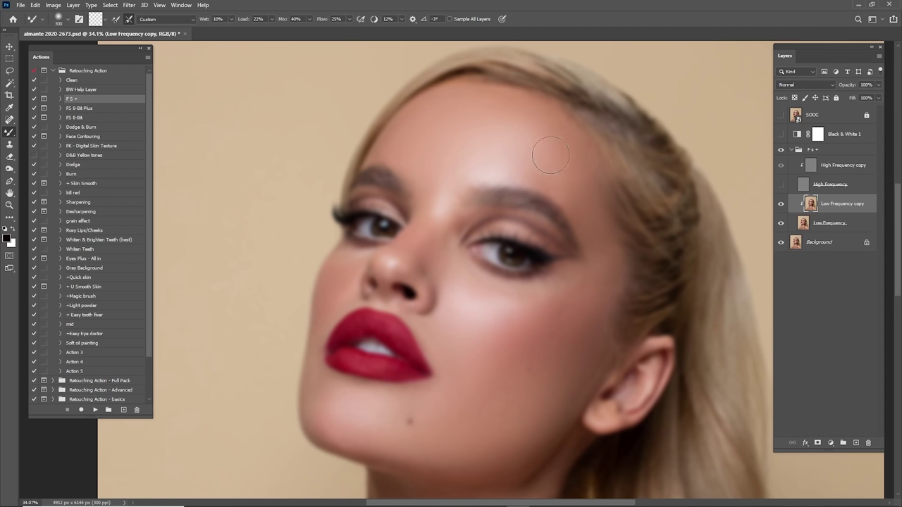
left_click_drag(579, 238, 611, 153)
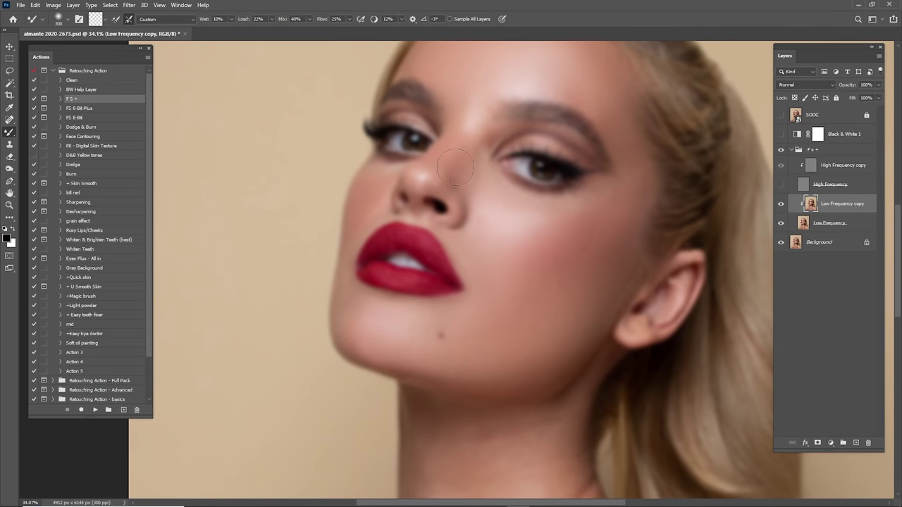
left_click_drag(456, 149, 486, 125)
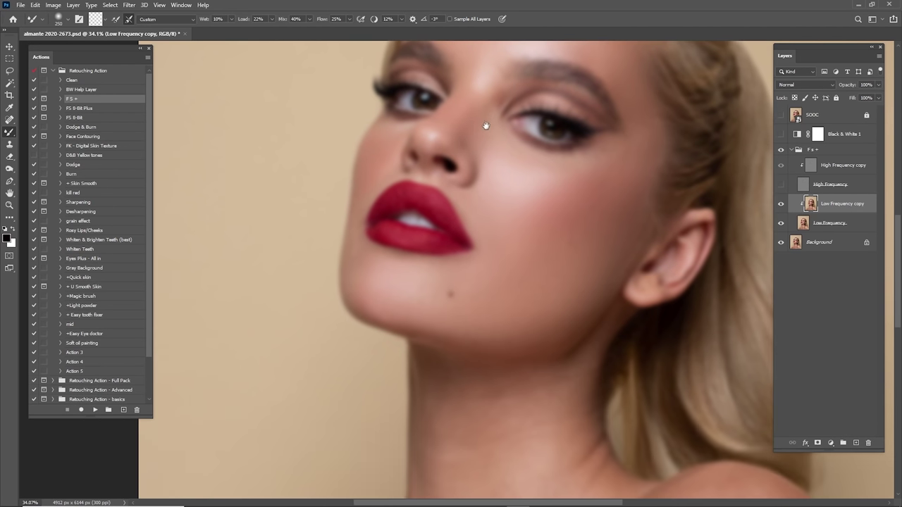
- Even out the cheek and nose bridge tones with the Mixer Brush at sizes 250 to 300
mouse_move(525, 325)
left_mouse_down()
mouse_move(493, 207)
mouse_move(524, 312)
left_mouse_up()
key("bracketright")
left_click_drag(608, 222, 569, 327)
key("bracketleft")
key("bracketleft")
mouse_move(543, 113)
left_mouse_down()
mouse_move(516, 89)
mouse_move(475, 89)
mouse_move(418, 115)
left_mouse_up()
mouse_move(524, 106)
left_mouse_down()
mouse_move(477, 97)
mouse_move(453, 127)
left_mouse_up()
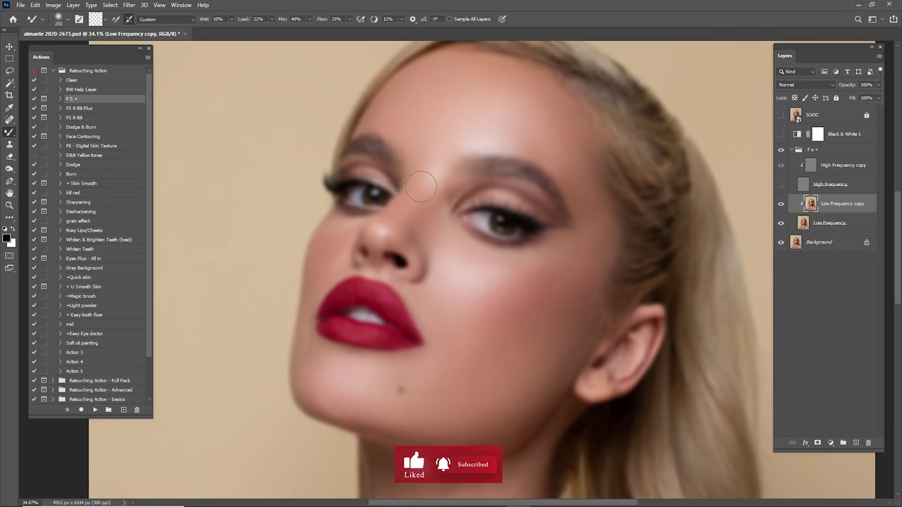
- Smooth the inner under-eye area at Mixer Brush size 200 and the chin at size 300
key("bracketright")
left_click_drag(471, 221, 467, 194)
scroll(471, 190, "down", 2)
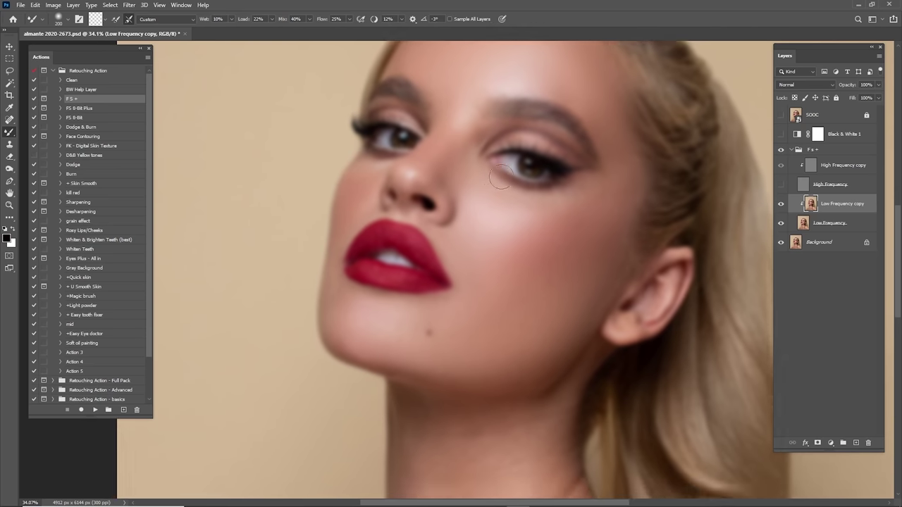
key("bracketright")
left_click_drag(495, 289, 543, 236)
key("bracketleft")
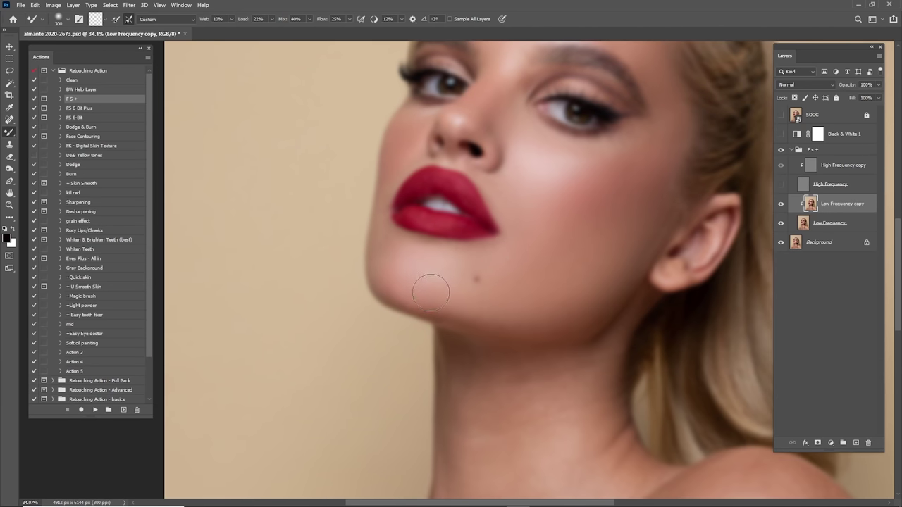
- Blend the upper cheek at Mixer Brush size 300 and finish the face transitions at size 400
left_click_drag(576, 260, 558, 361)
left_click_drag(601, 266, 603, 298)
key("bracketleft")
left_click_drag(534, 339, 590, 261)
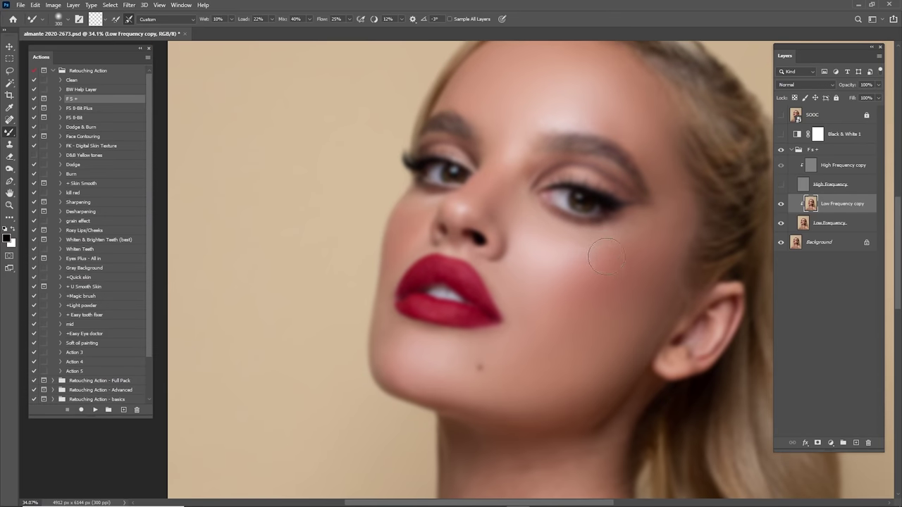
key("bracketleft")
key("bracketright")
key("bracketright")
left_click_drag(514, 131, 505, 180)
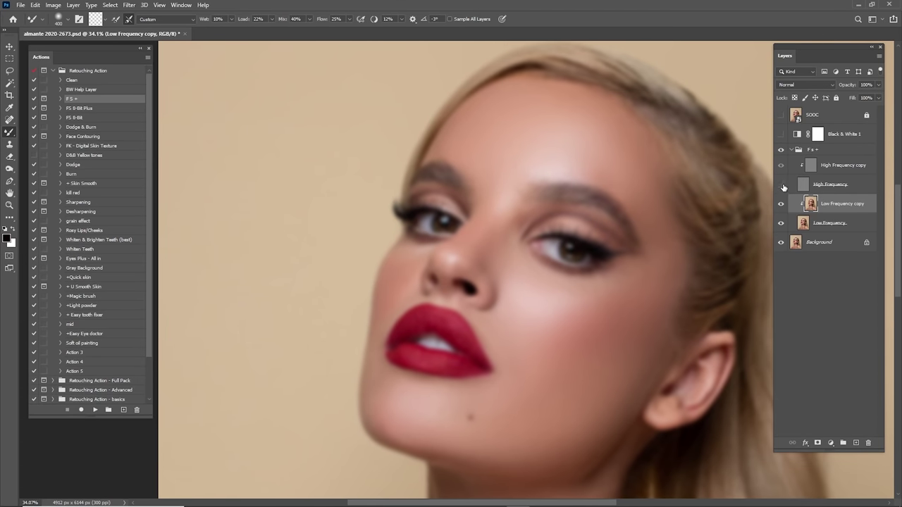
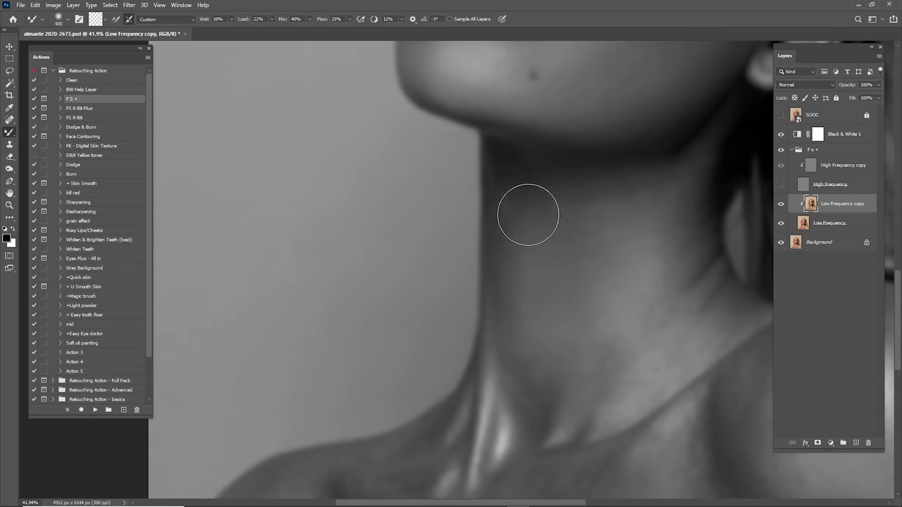
- Even out the neck shading in the black-and-white view with the Mixer Brush at sizes 300 to 500
left_click_drag(621, 277, 527, 279)
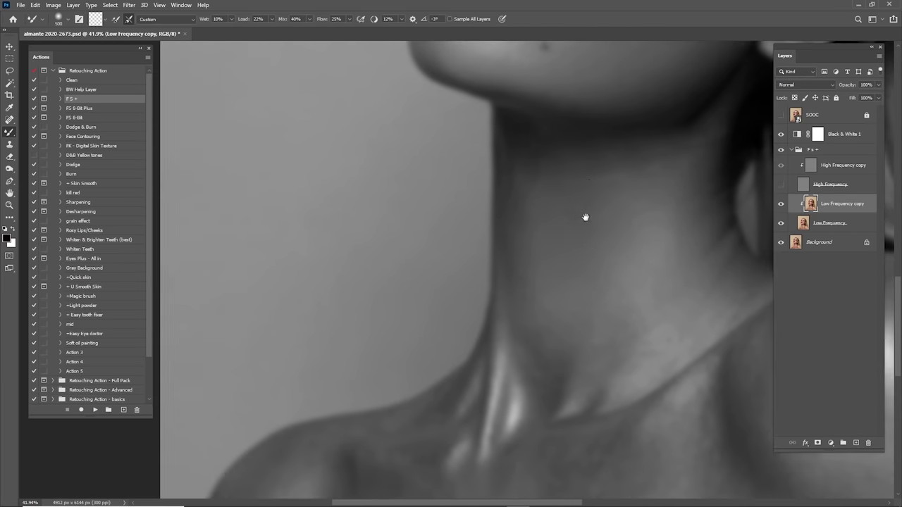
scroll(493, 362, "left", 3)
scroll(553, 208, "up", 3)
key("bracketright")
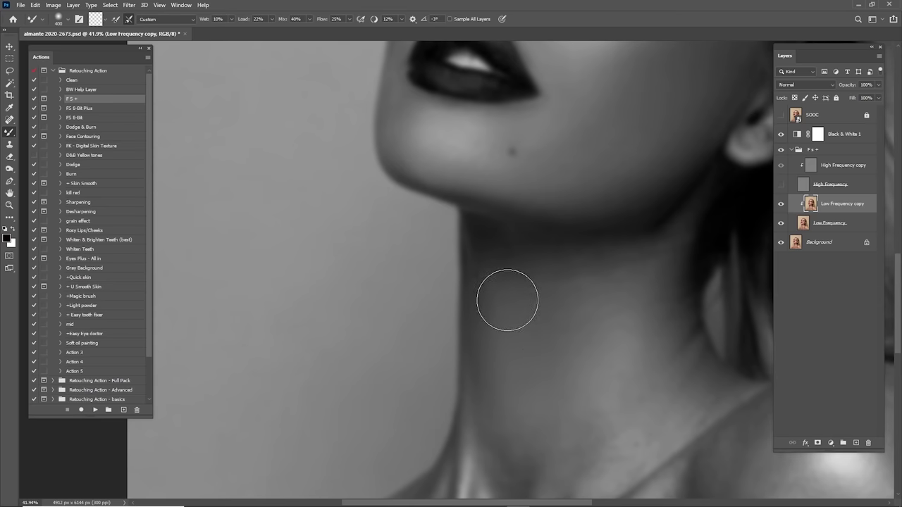
scroll(509, 298, "right", 2)
key("bracketleft")
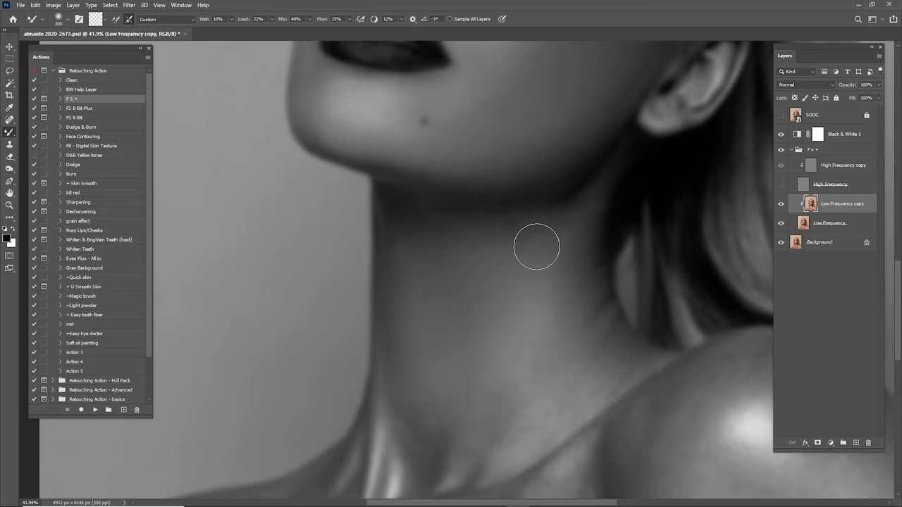
mouse_move(540, 330)
left_mouse_down()
mouse_move(571, 221)
mouse_move(520, 314)
mouse_move(549, 189)
mouse_move(509, 211)
left_mouse_up()
key("bracketright")
key("bracketright")
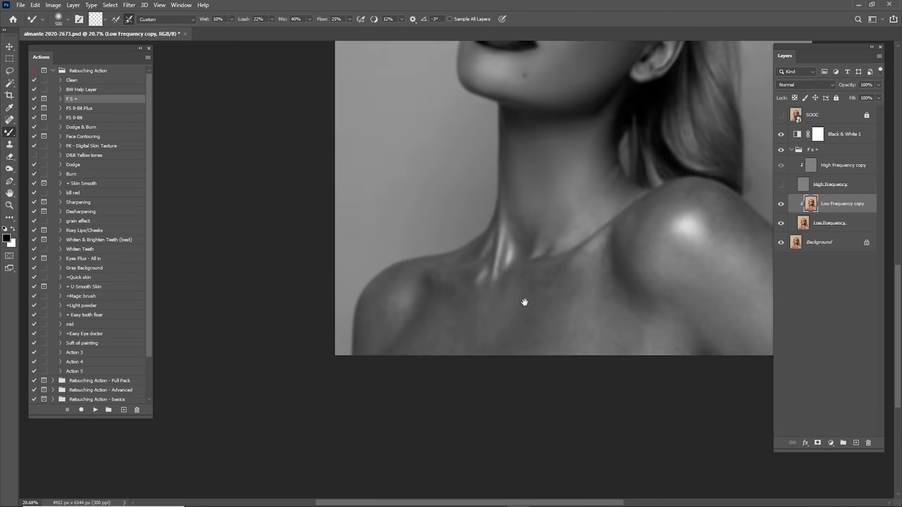
- Smooth the upper chest below the collarbone with the Mixer Brush enlarged to size 700
left_click_drag(524, 303, 488, 264)
left_click_drag(477, 273, 570, 276)
key("b")
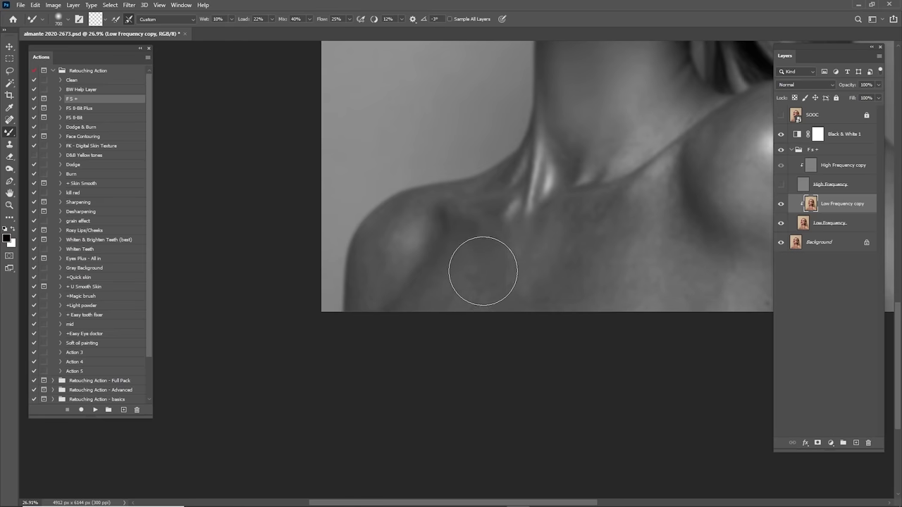
key("bracketright")
key("bracketright")
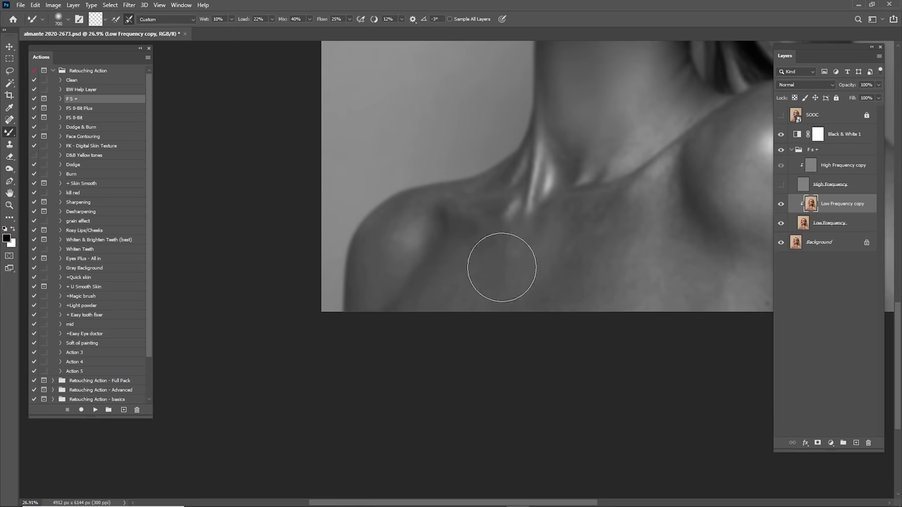
- Blend the lower chest and the near upper arm with the Mixer Brush at sizes 700 and 800
scroll(486, 274, "right", 2)
scroll(486, 275, "up", 1)
scroll(507, 318, "right", 2)
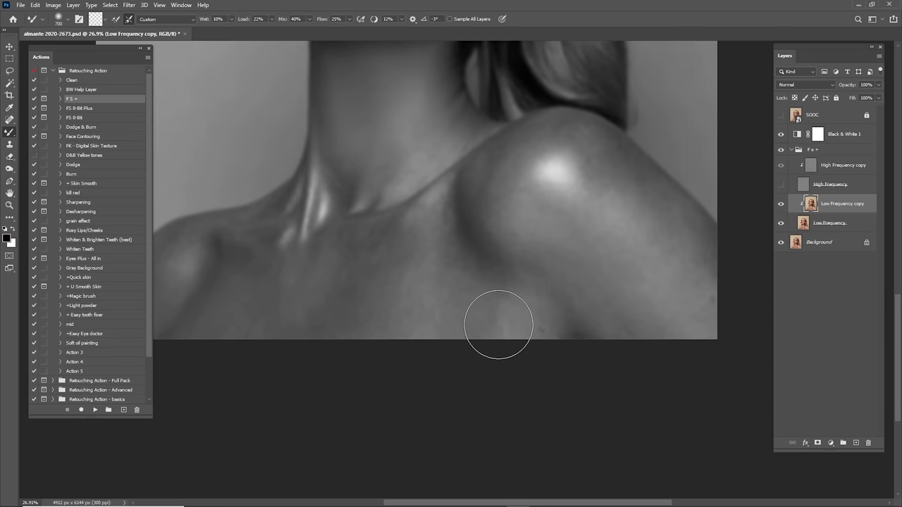
scroll(493, 282, "right", 2)
scroll(493, 282, "up", 1)
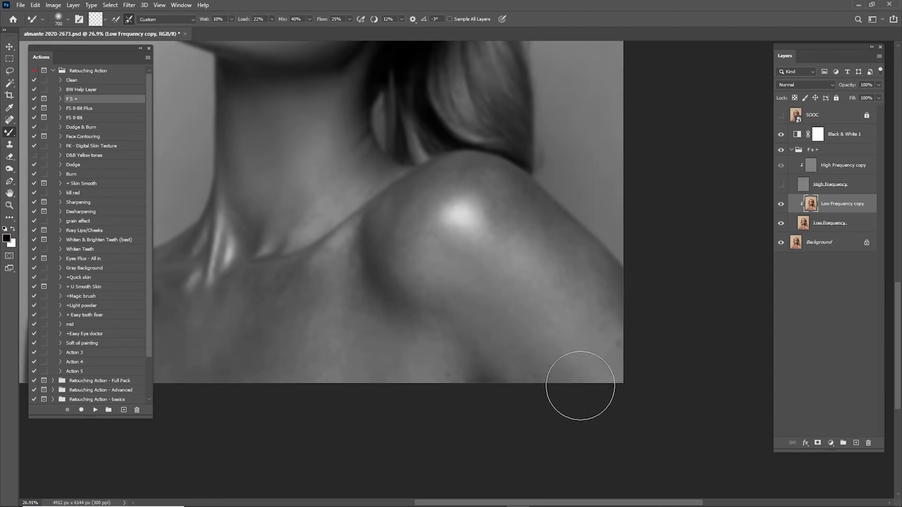
key("bracketright")
key("bracketleft")
left_click_drag(381, 306, 559, 261)
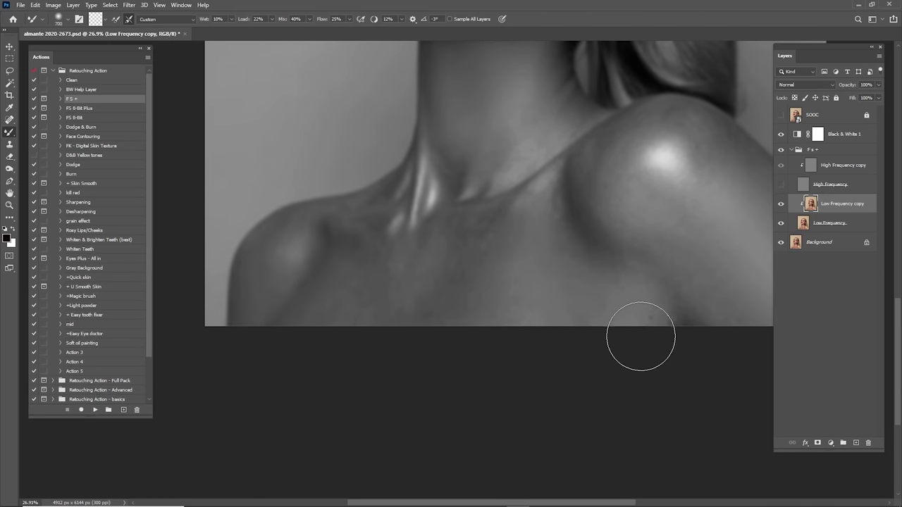
key("bracketright")
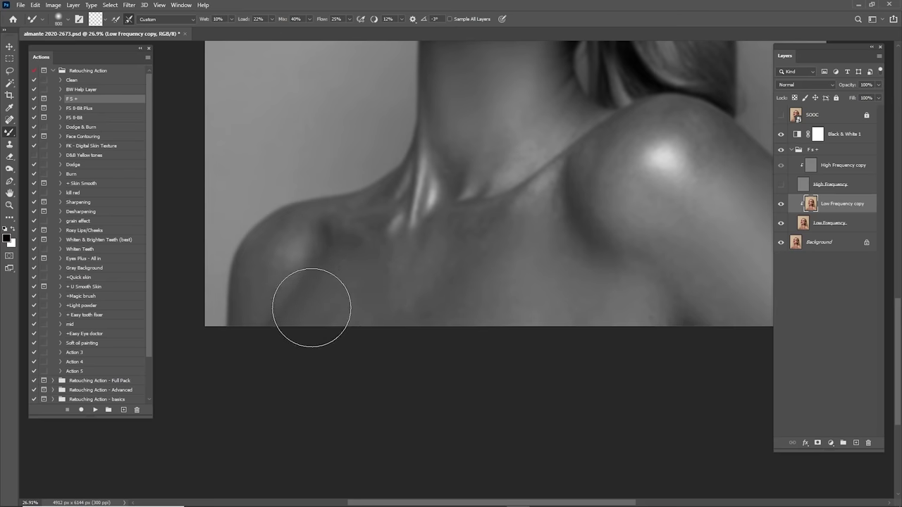
- Soften the far shoulder at Mixer Brush size 600 and the side of the neck at size 500
key("bracketleft")
key("bracketleft")
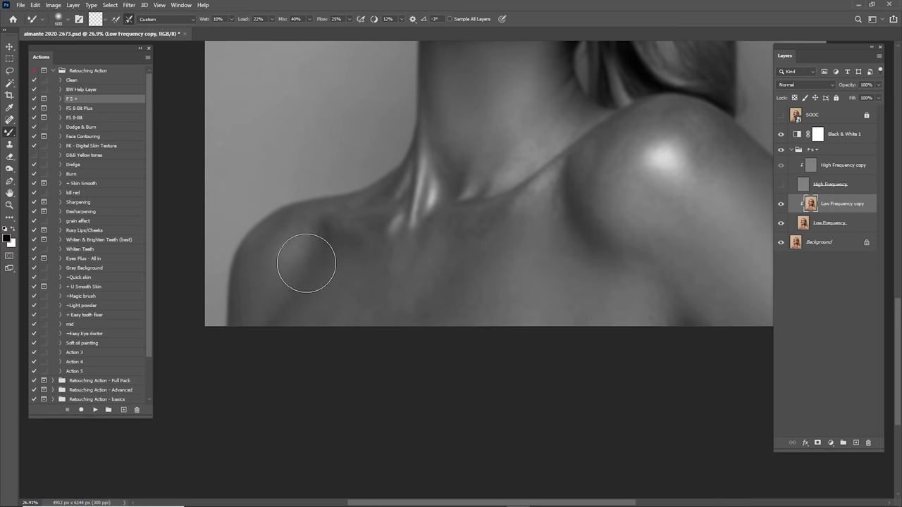
left_click_drag(459, 185, 443, 289)
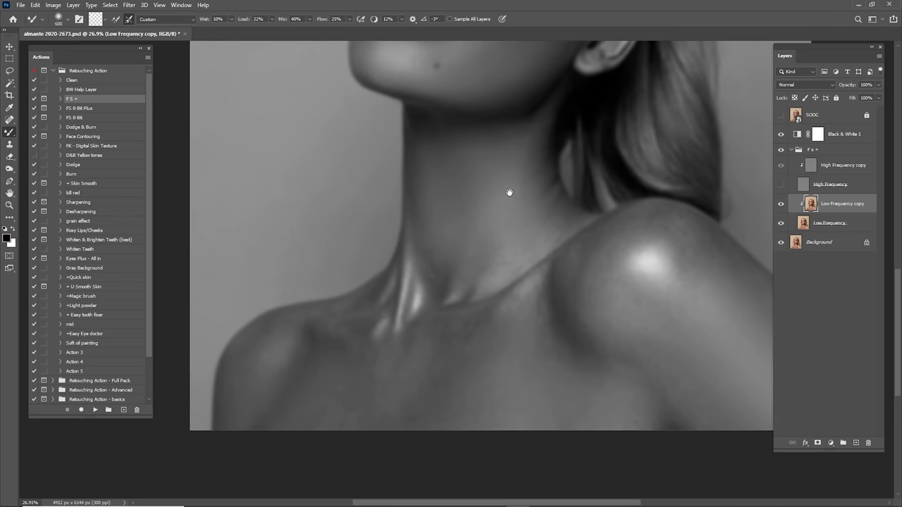
left_click_drag(514, 185, 504, 298)
key("bracketleft")
key("bracketleft")
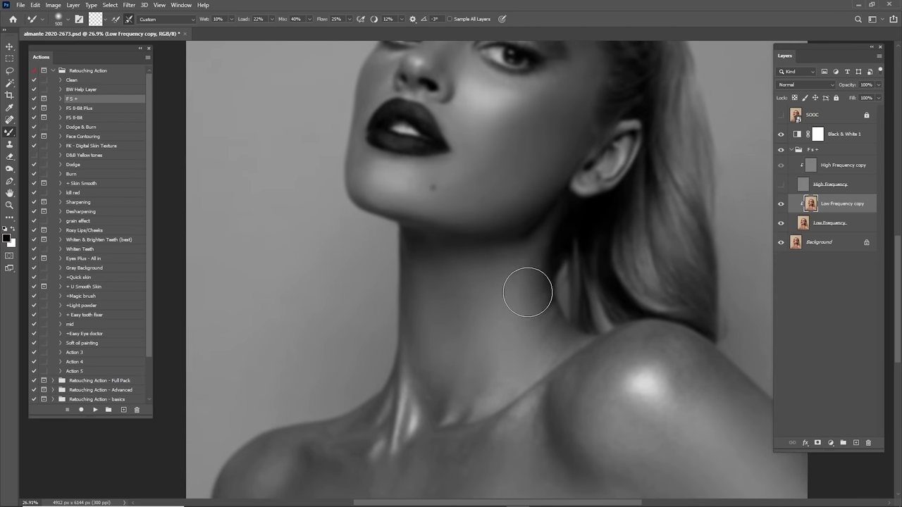
key("bracketright")
- Hide the Black & White 1 layer, show the High Frequency layer and fit the whole portrait in view
left_click(781, 134)
left_click(779, 185)
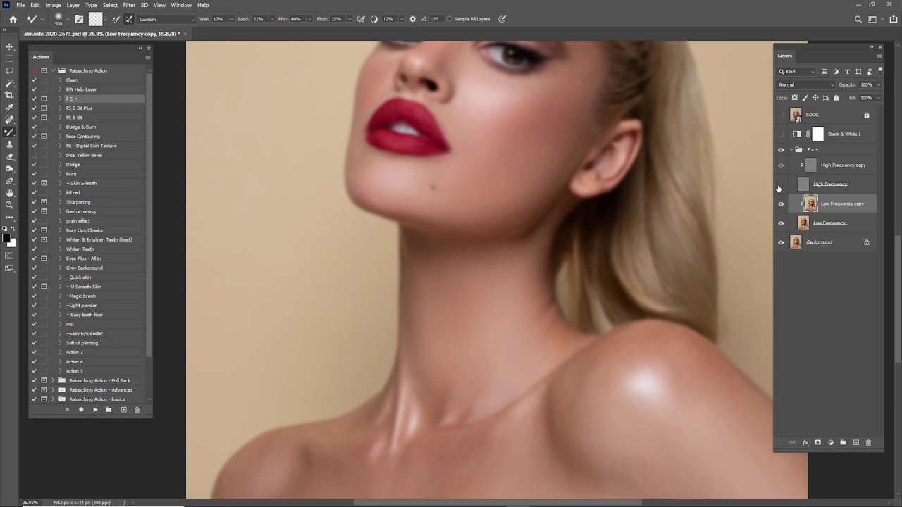
key("ctrl+0")
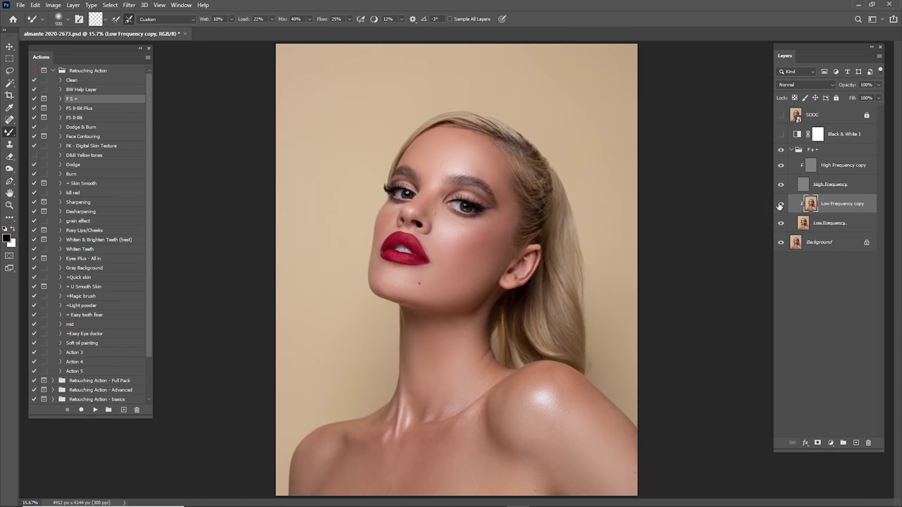
- Compare the portrait before and after by toggling the frequency separation group's visibility
left_click(779, 150)
left_click(779, 150)
left_click(779, 150)
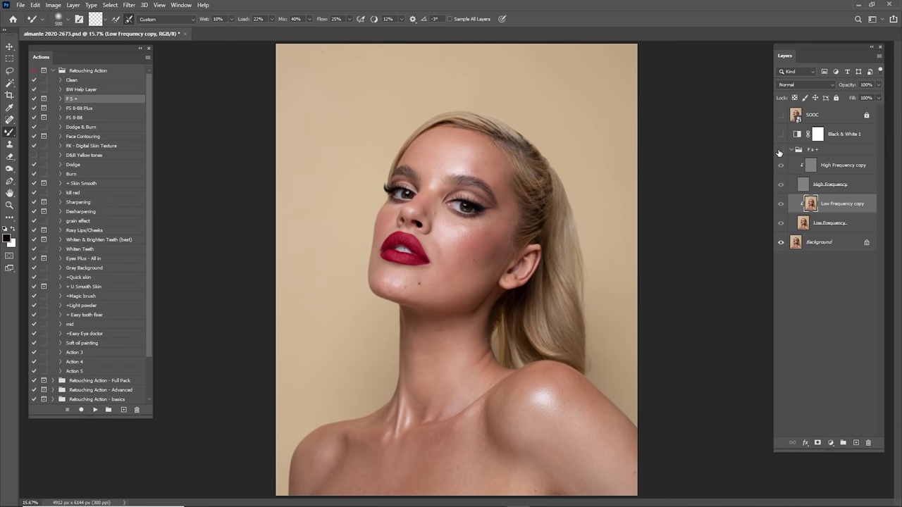
left_click(779, 150)
left_click(778, 152)
left_click(779, 153)
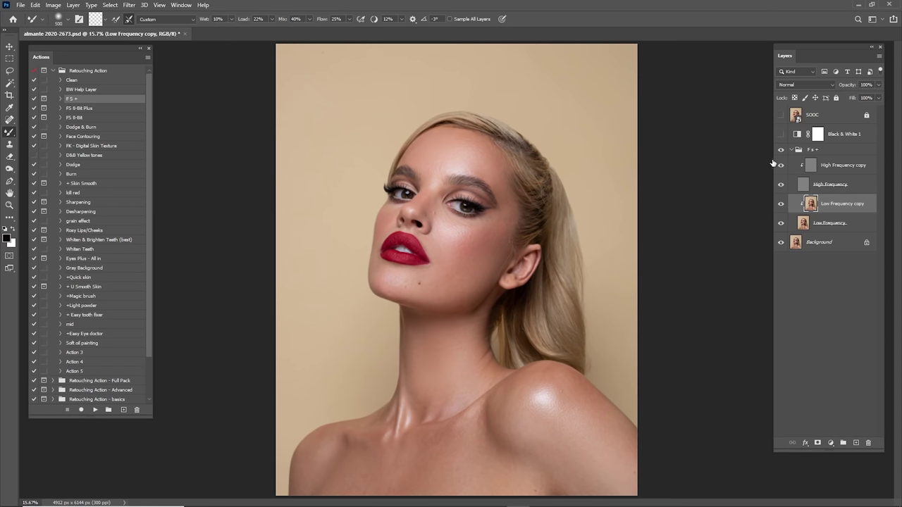
- Hide the High Frequency layer and blend the neck tones in color with the Mixer Brush at sizes 400 and 500
key("z")
left_click_drag(421, 372, 534, 274)
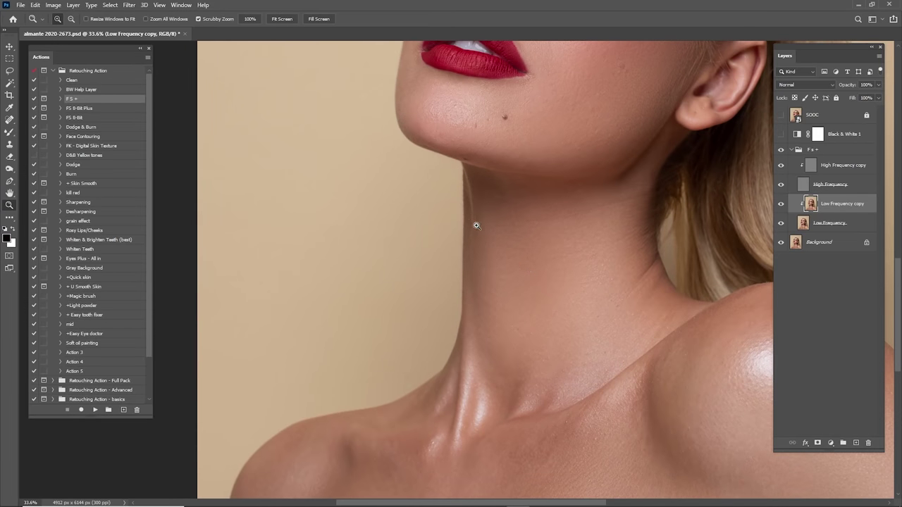
key("b")
left_click(780, 186)
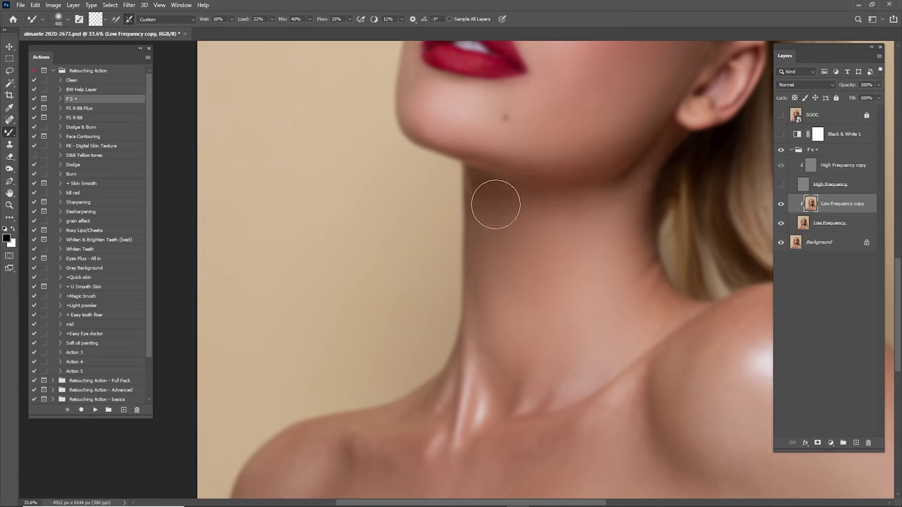
key("bracketright")
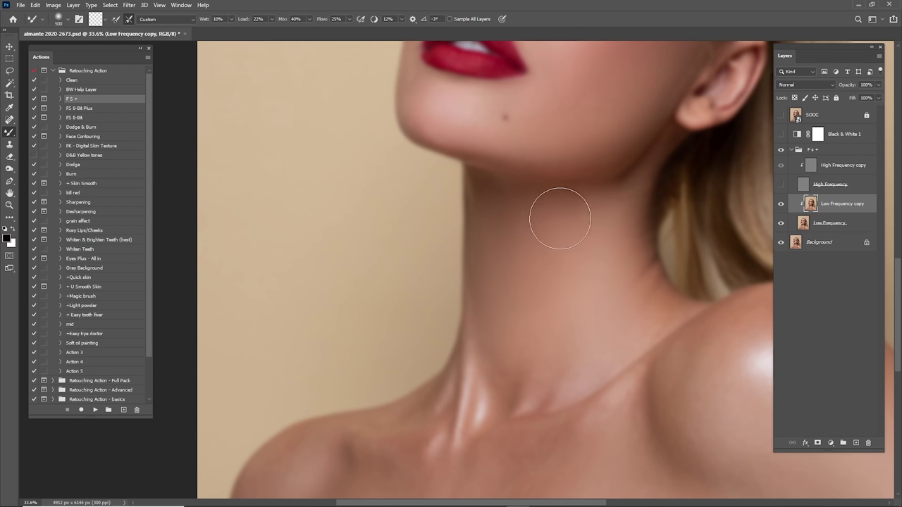
key("bracketleft")
key("bracketright")
mouse_move(529, 341)
left_mouse_down()
mouse_move(579, 350)
mouse_move(572, 373)
left_mouse_up()
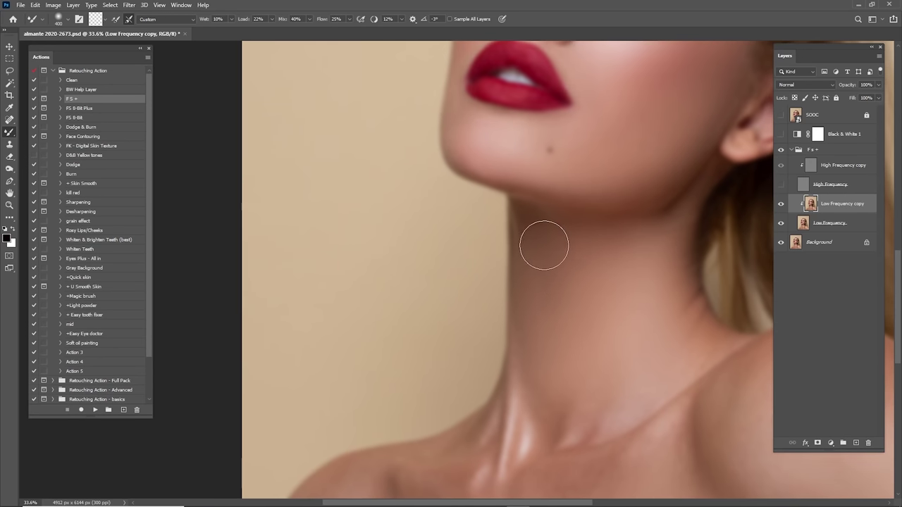
- Blend the shadow where the jaw meets the front edge of the neck at Mixer Brush size 300
key("bracketleft")
scroll(569, 268, "down", 1)
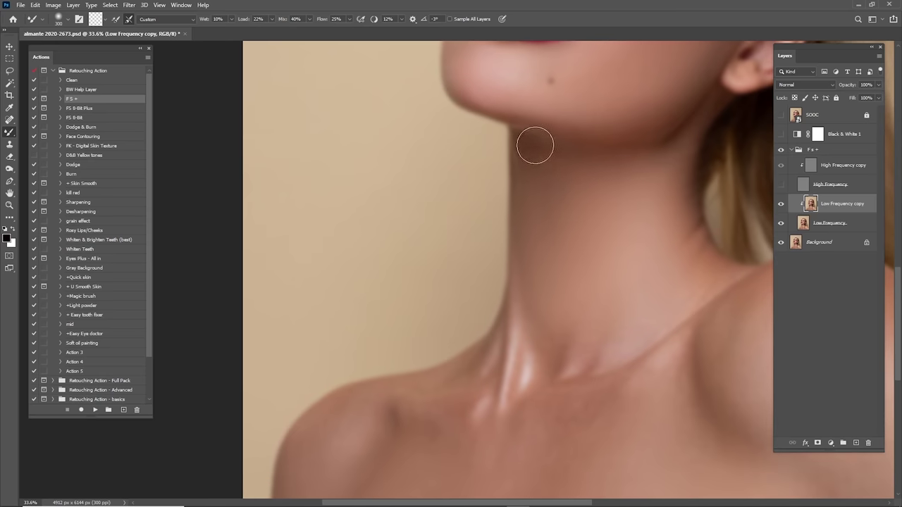
left_click_drag(542, 270, 577, 129)
- Smooth the upper chest at Mixer Brush sizes 400 to 600 and the neck below the jaw at size 500
key("bracketright")
key("bracketright")
key("bracketright")
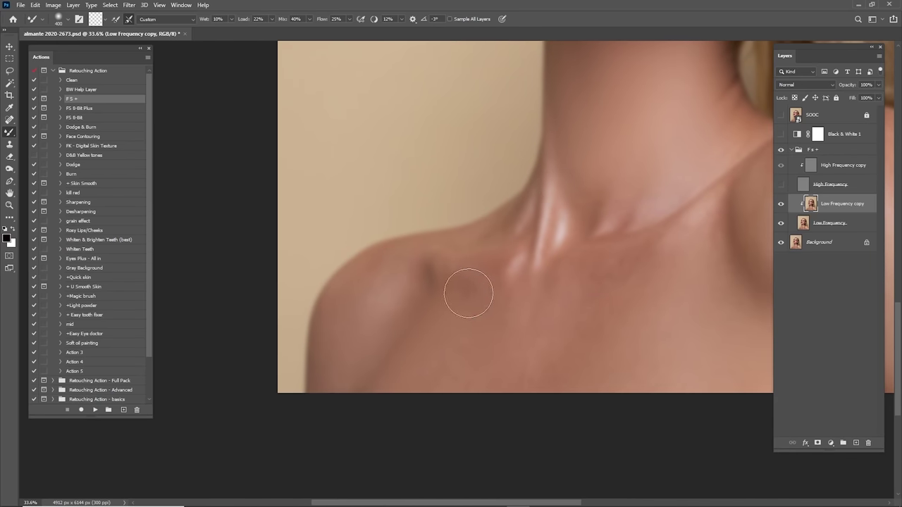
key("bracketleft")
scroll(588, 298, "up", 3)
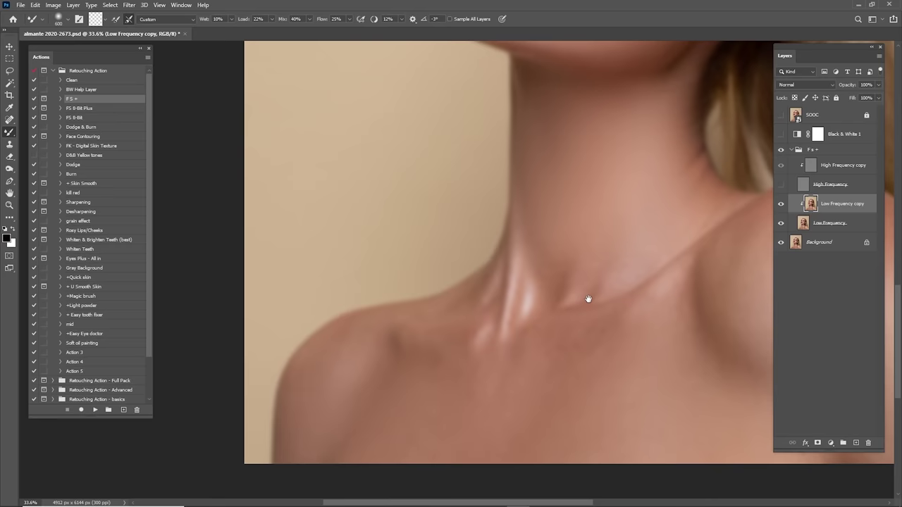
scroll(577, 240, "up", 1)
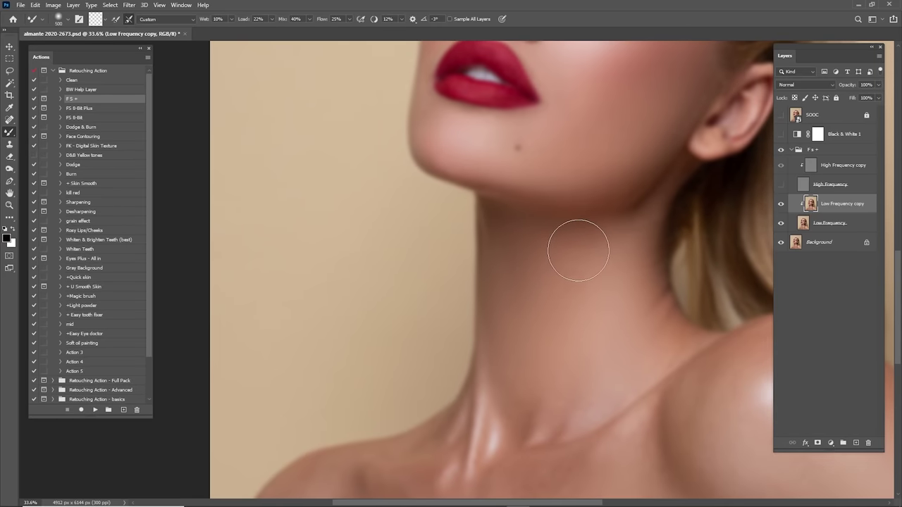
left_click_drag(592, 381, 526, 207)
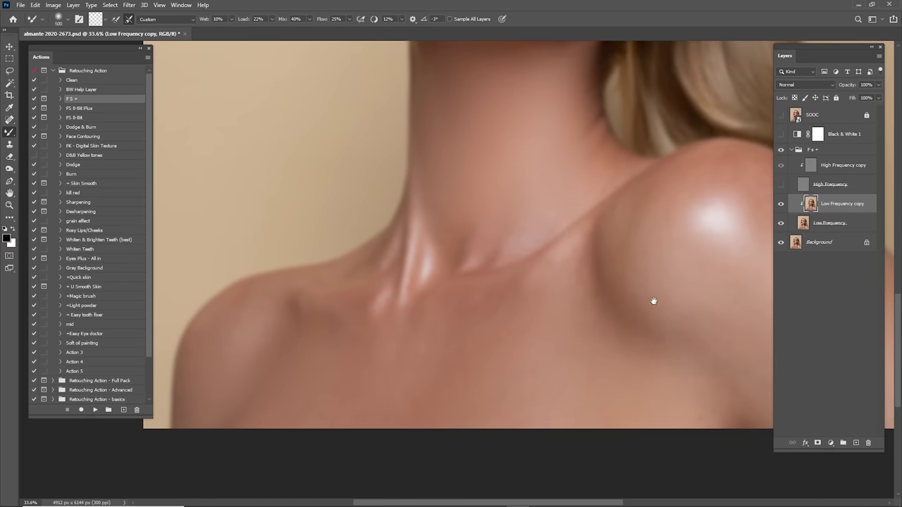
- Smooth the tones of the raised shoulder and upper arm at Mixer Brush sizes 600 and 400
left_click_drag(653, 300, 522, 266)
left_click_drag(571, 291, 474, 244)
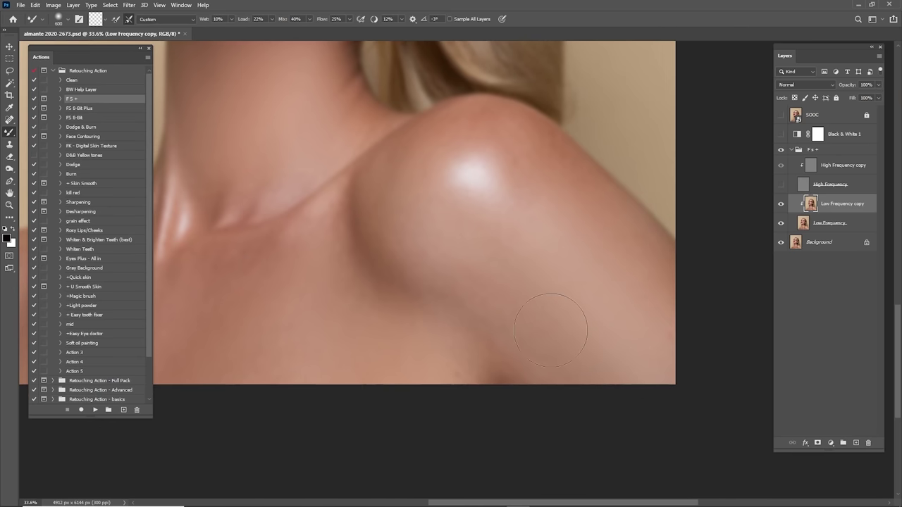
left_click_drag(548, 161, 587, 205)
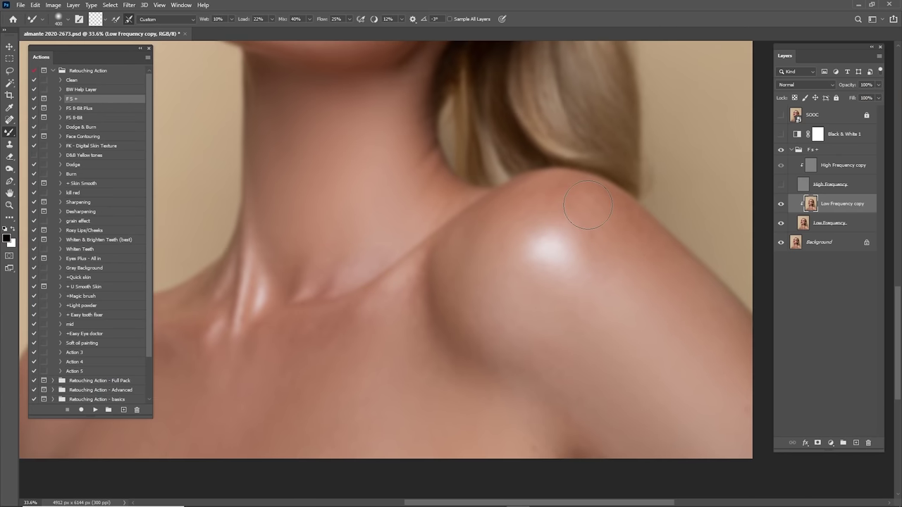
left_click_drag(476, 207, 566, 312)
- Blend the neck tones below the jaw at Mixer Brush size 500
left_click_drag(511, 156, 590, 270)
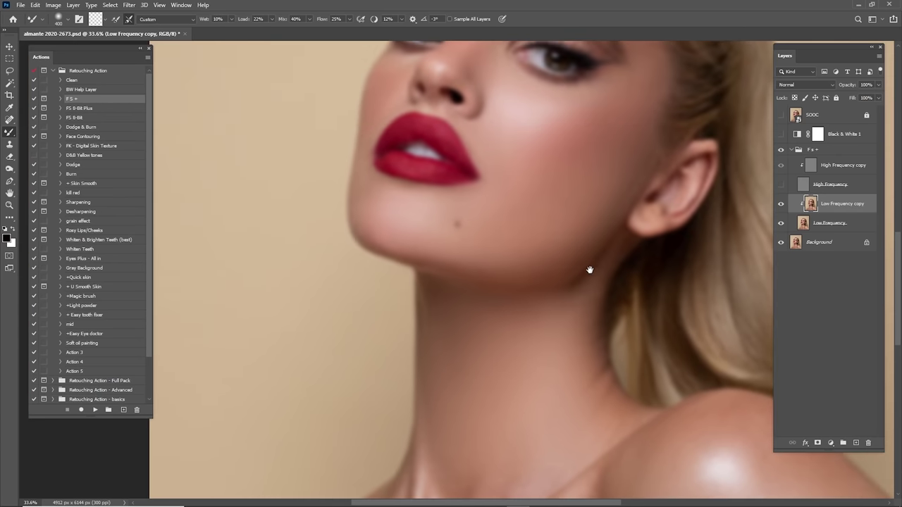
left_click_drag(572, 313, 629, 212)
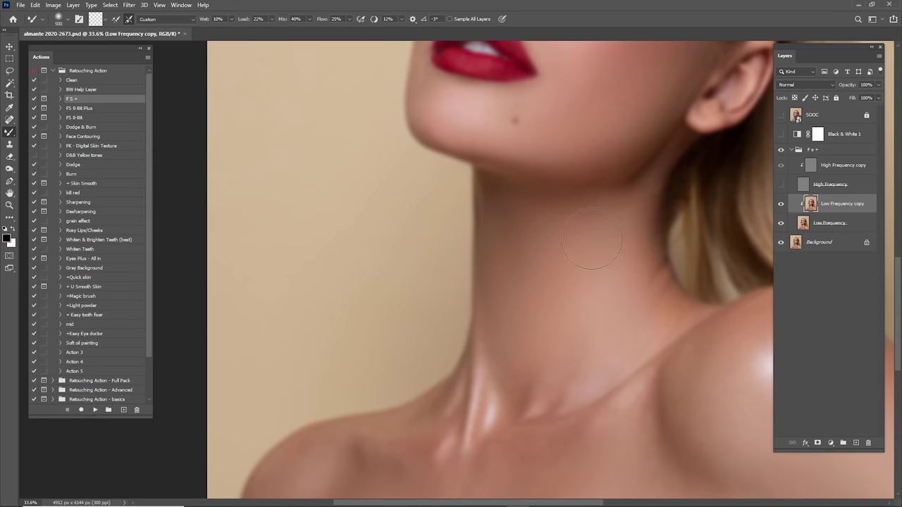
mouse_move(593, 243)
left_mouse_down()
mouse_move(590, 296)
mouse_move(609, 264)
left_mouse_up()
- Smooth the cheek beside the mouth and the chin at Mixer Brush sizes 250 and 300
mouse_move(592, 197)
left_mouse_down()
mouse_move(580, 336)
mouse_move(600, 412)
left_mouse_up()
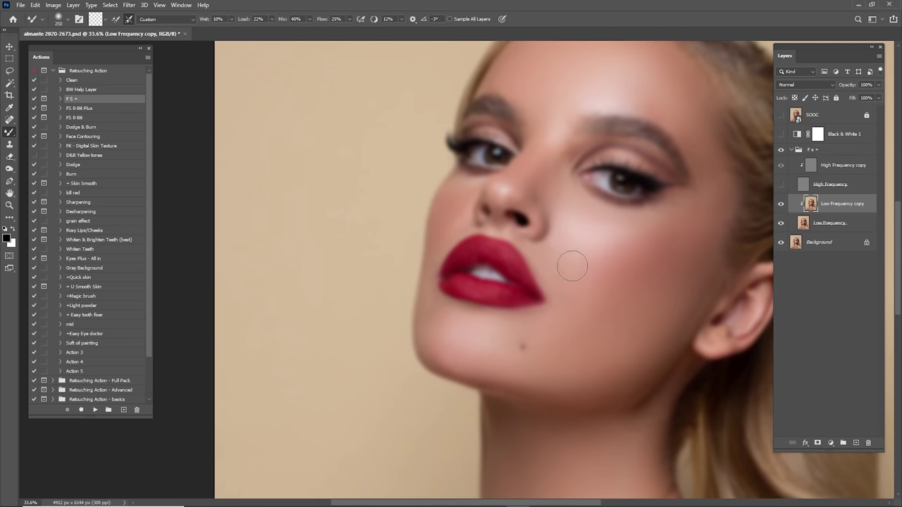
left_click_drag(638, 234, 578, 224)
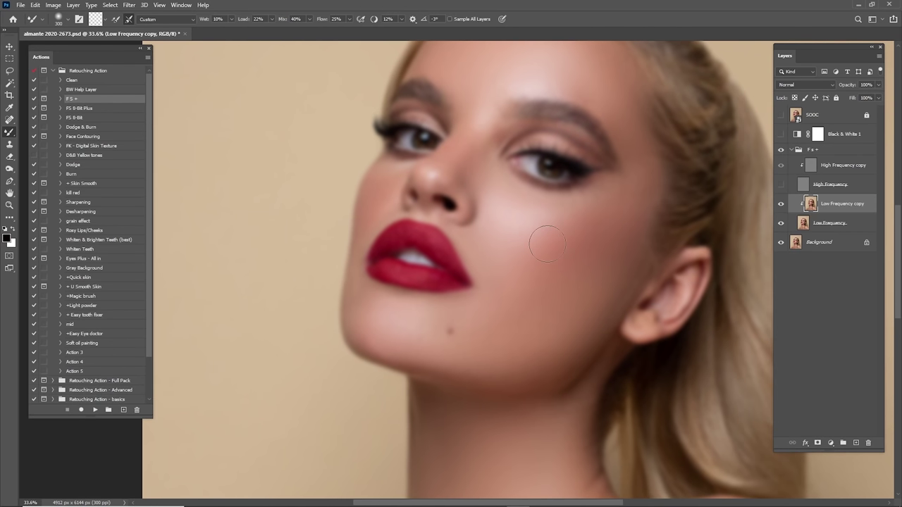
left_click_drag(544, 290, 614, 261)
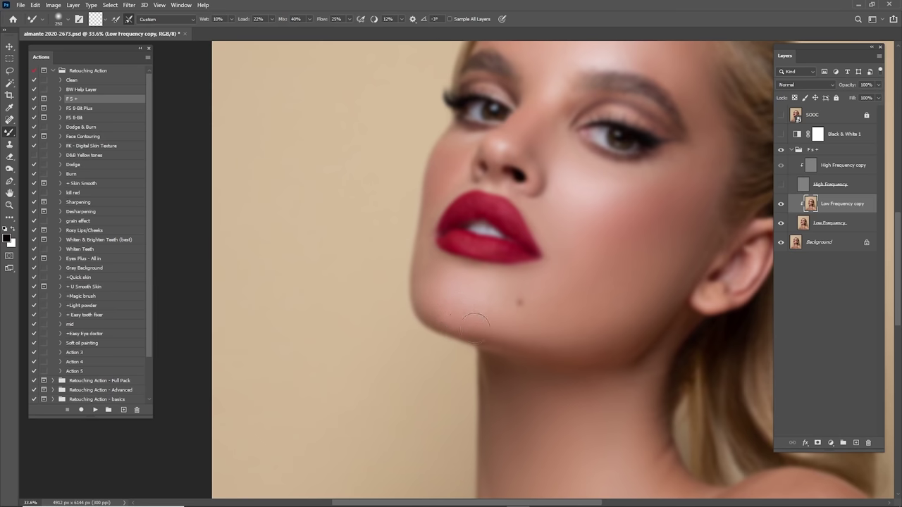
- Blend the temple at Mixer Brush size 300, the inner brow area at 200 and the cheek beside the mouth at 250
left_click_drag(716, 203, 706, 235)
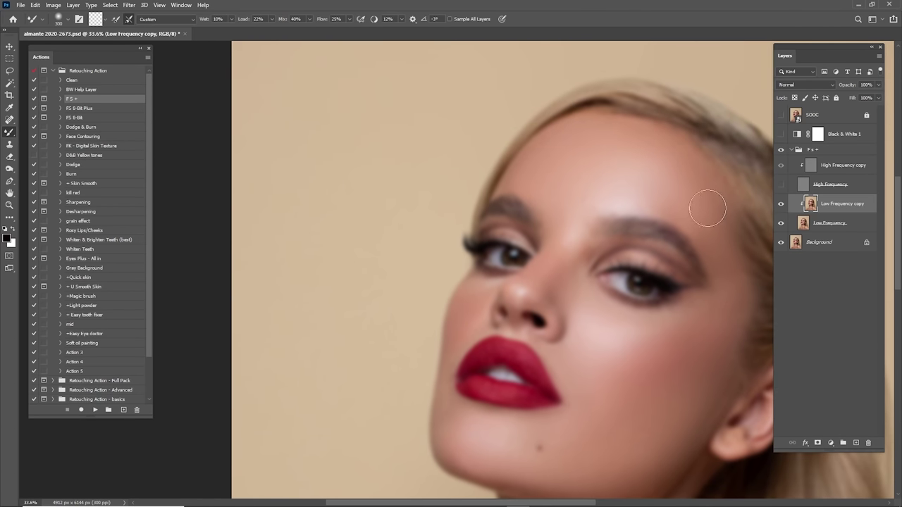
scroll(710, 212, "up", 3)
key("bracketleft")
left_click_drag(619, 252, 528, 229)
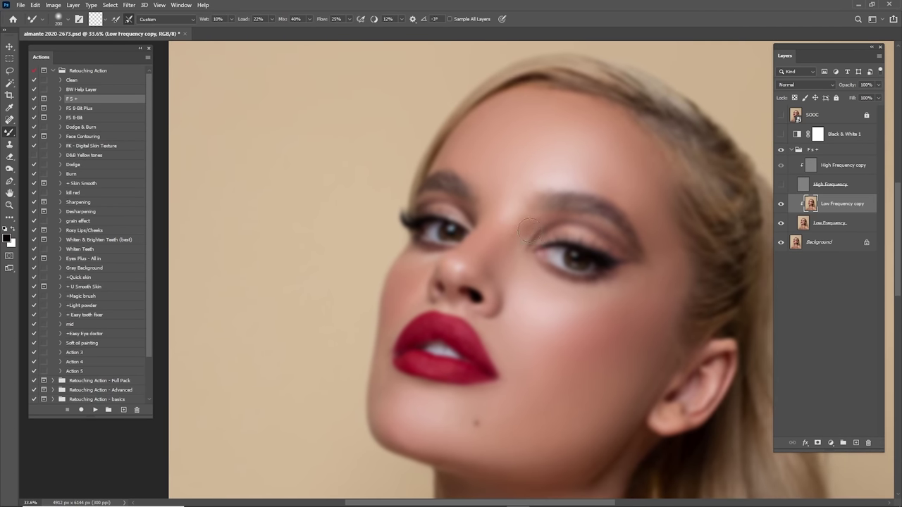
left_click_drag(508, 258, 532, 224)
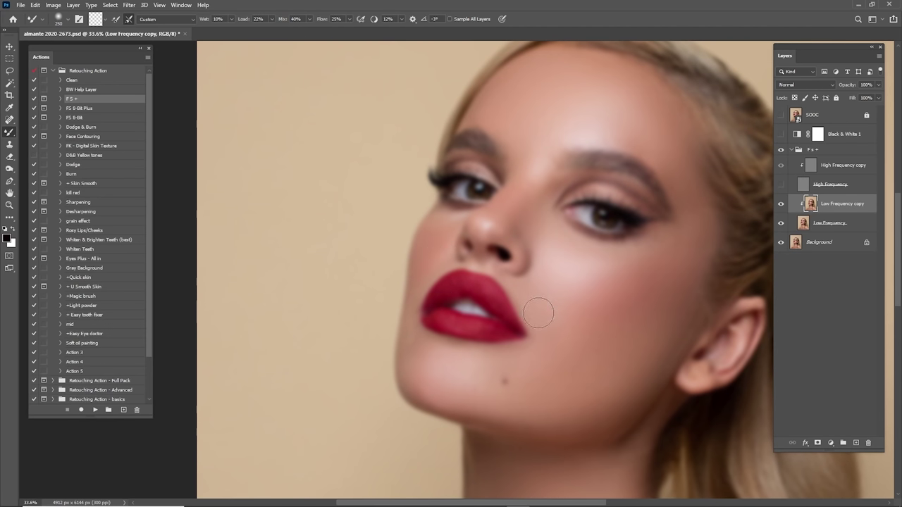
key("bracketright")
- Show the High Frequency layer and compare the whole portrait before and after by toggling the F s + group's visibility
left_click(781, 184)
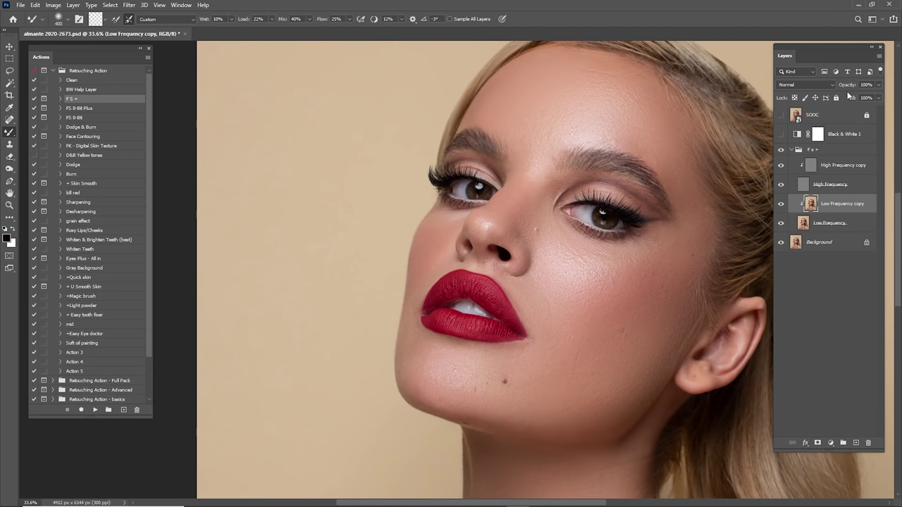
key("ctrl+0")
left_click(780, 150)
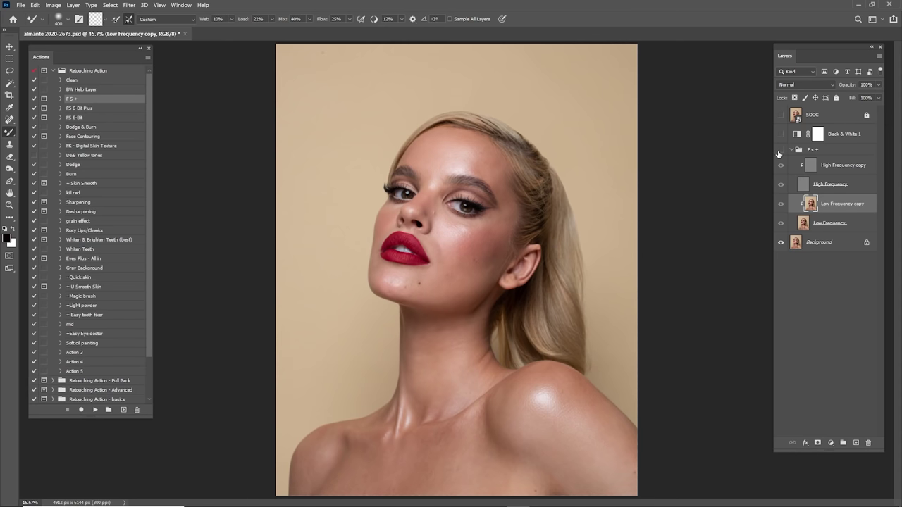
left_click(780, 150)
left_click(780, 150)
left_click(780, 150)
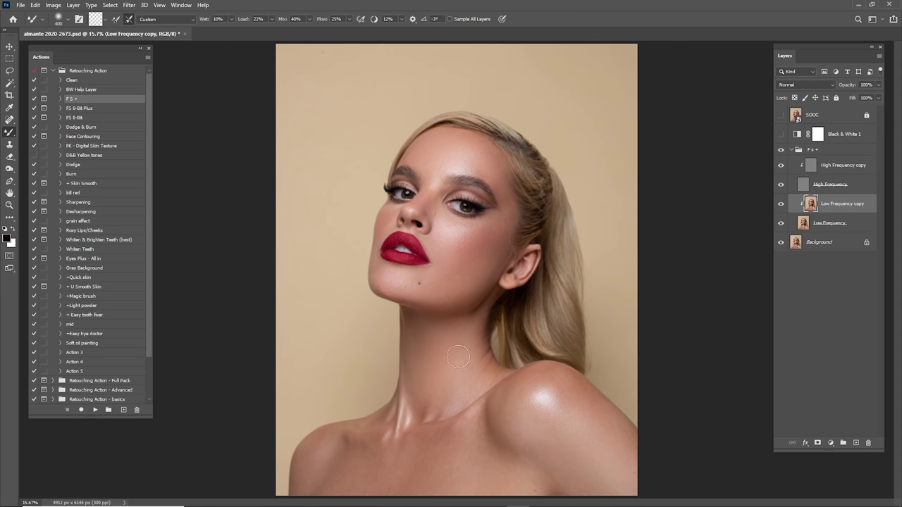
- Hide the High Frequency layer and smooth the middle of the neck at Mixer Brush size 500
key("z")
left_click_drag(427, 362, 528, 319)
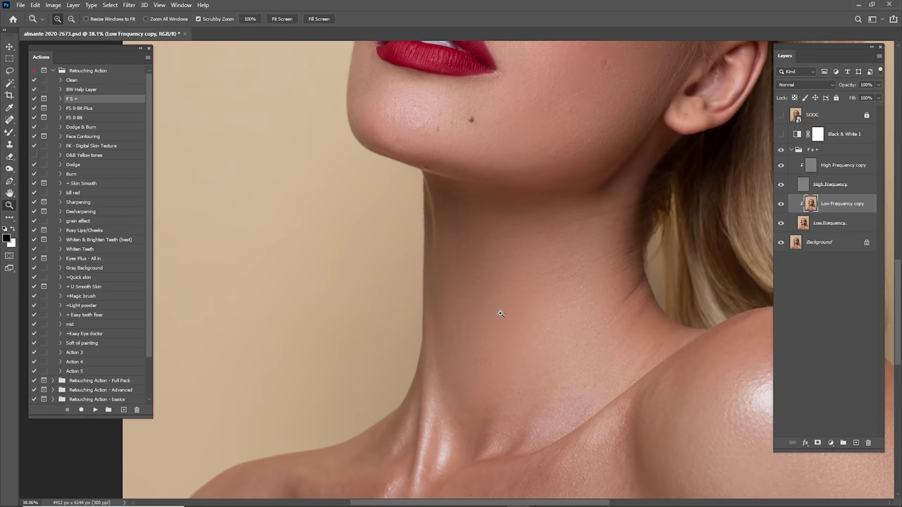
key("b")
left_click(781, 184)
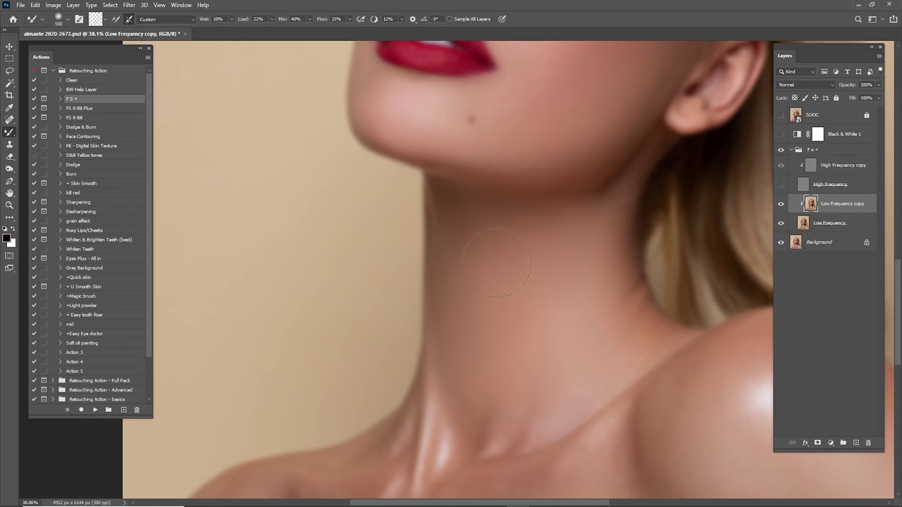
- Smooth the forehead from the hairline to above the eyebrow at Mixer Brush size 250
scroll(579, 281, "up", 5)
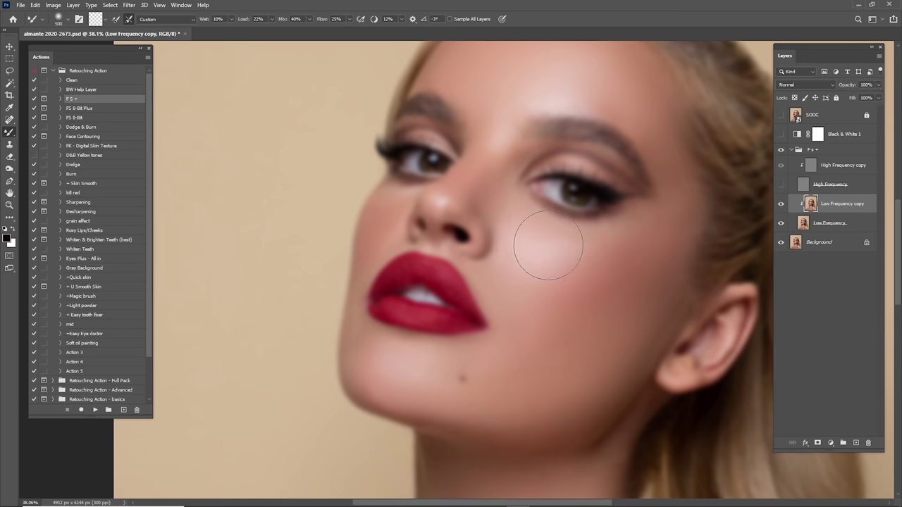
key("bracketleft")
key("bracketleft")
scroll(507, 210, "up", 4)
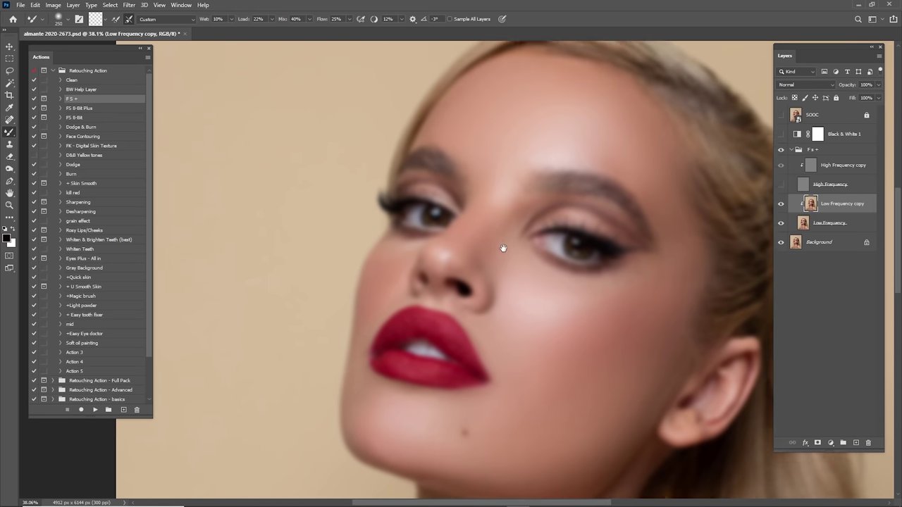
scroll(522, 185, "down", 2)
scroll(576, 156, "right", 2)
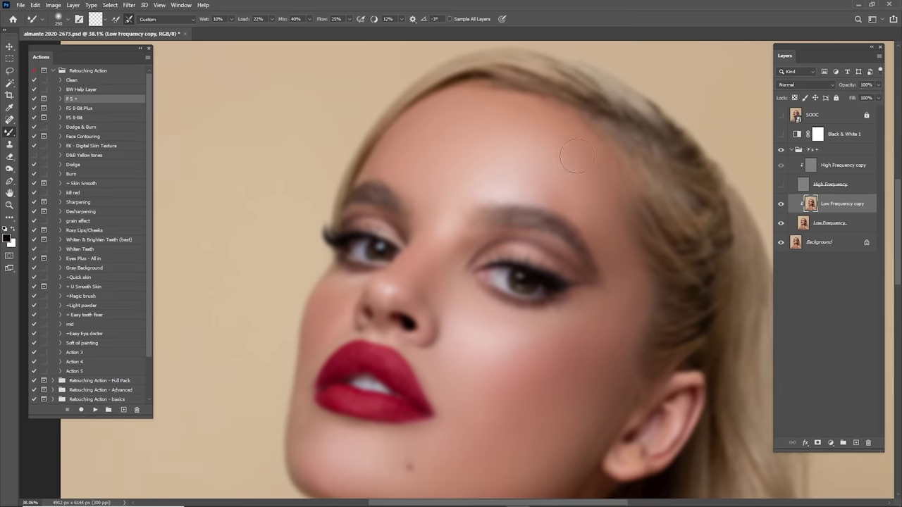
scroll(569, 209, "up", 3)
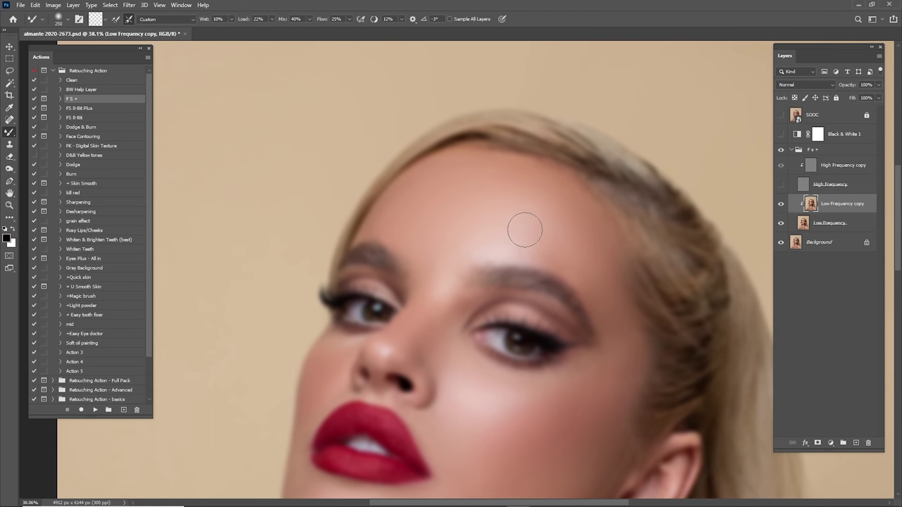
scroll(606, 218, "down", 3)
scroll(606, 275, "up", 2)
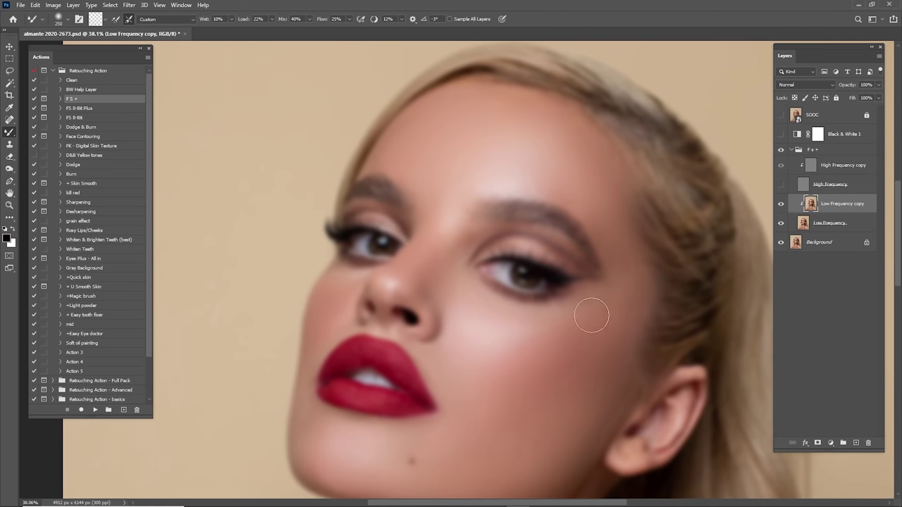
- Blend the temple beside the outer eye corner and the skin between the eyebrows at Mixer Brush size 250
left_click_drag(590, 312, 637, 279)
scroll(613, 268, "down", 1)
scroll(648, 239, "up", 5)
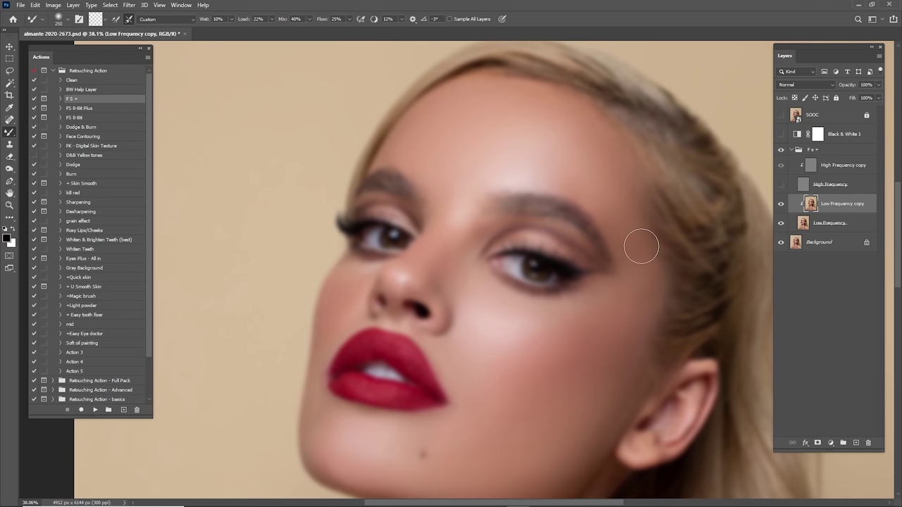
left_click_drag(584, 219, 658, 199)
left_click_drag(552, 241, 569, 191)
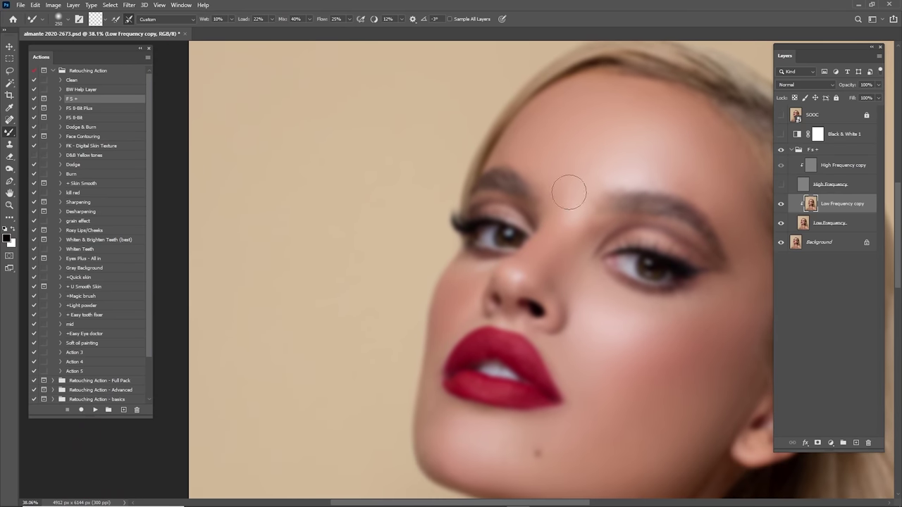
- Even out the tones of the central upper forehead at Mixer Brush size 250
scroll(563, 180, "up", 2)
scroll(564, 180, "right", 1)
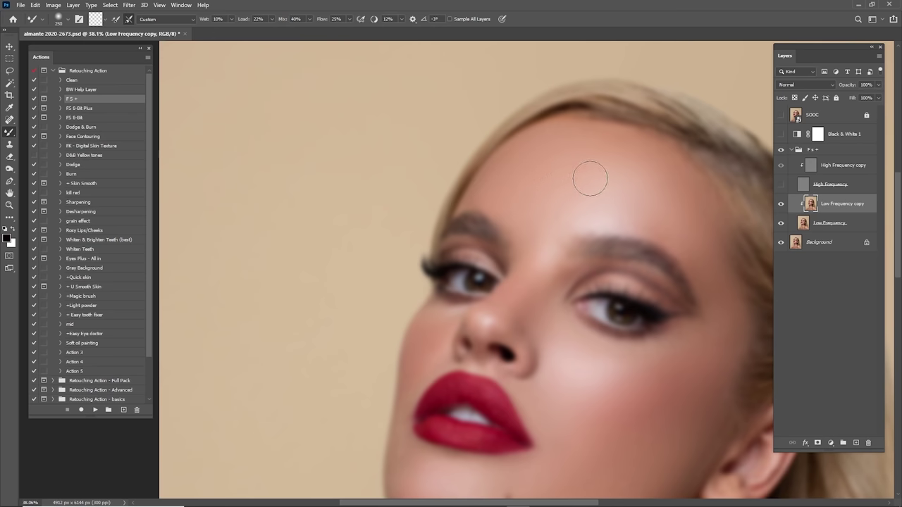
scroll(589, 179, "right", 3)
scroll(589, 180, "down", 1)
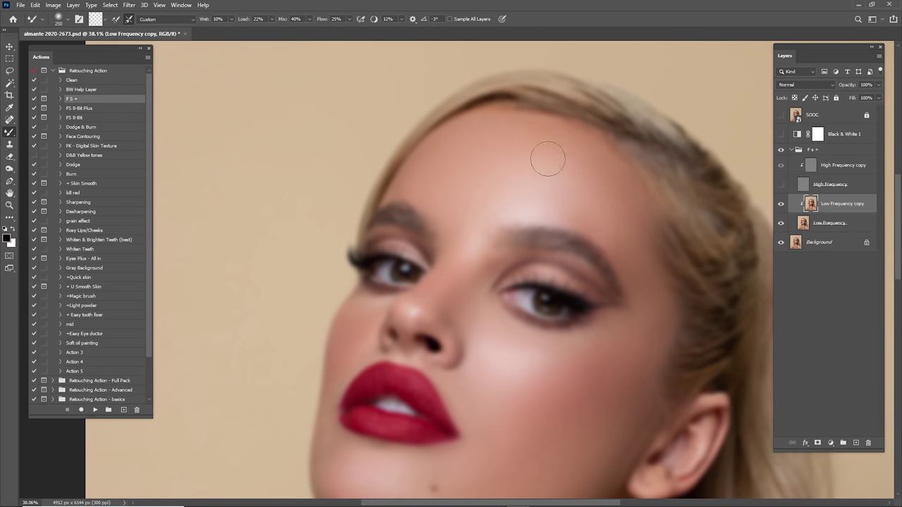
- Smooth the cheek beside the mouth, the chin around the mole and the jawline at Mixer Brush size 250
scroll(623, 169, "down", 4)
scroll(557, 246, "left", 3)
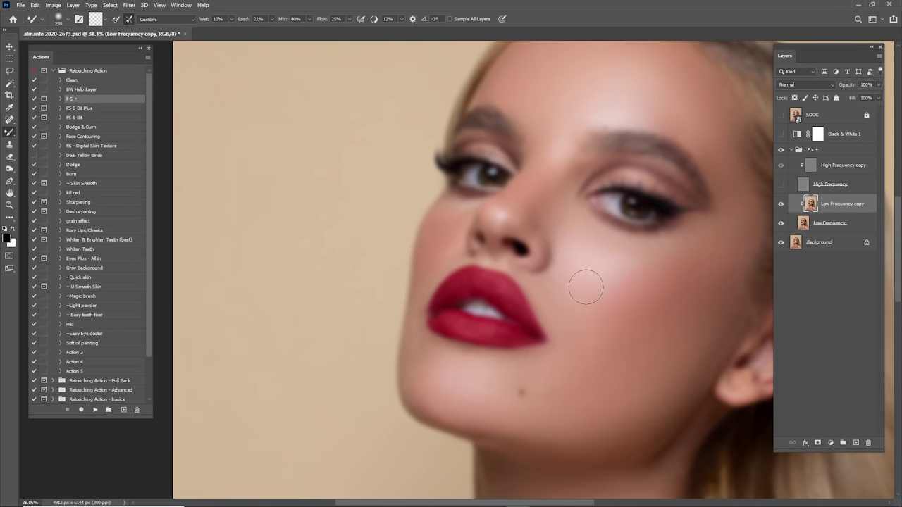
left_click_drag(427, 362, 402, 310)
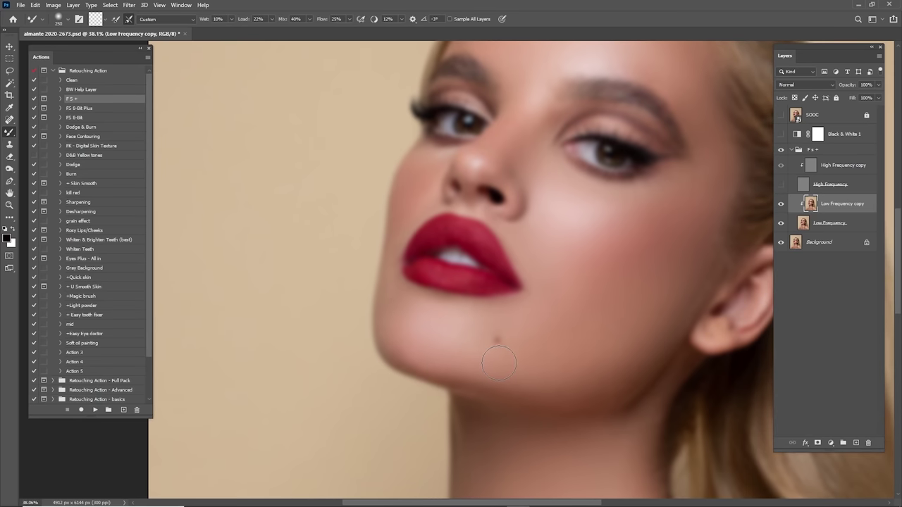
left_click_drag(617, 368, 579, 387)
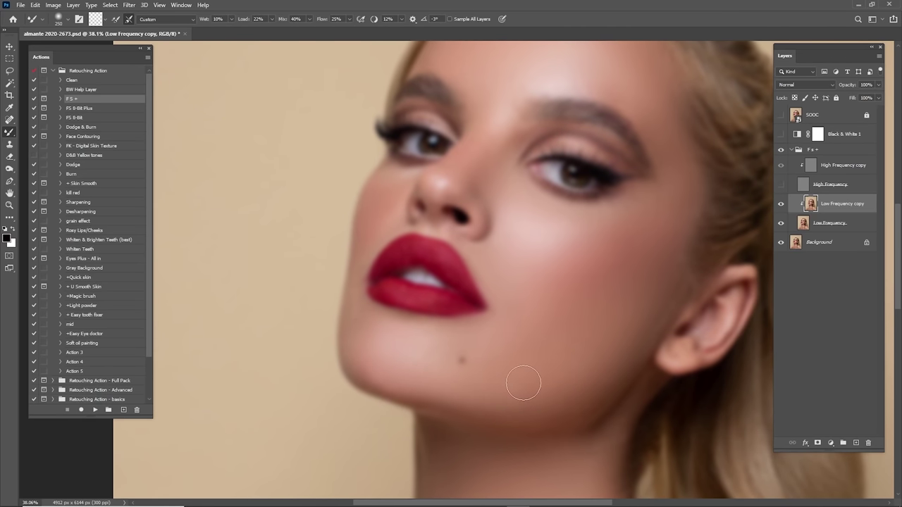
left_click_drag(632, 343, 600, 399)
left_click_drag(511, 310, 549, 363)
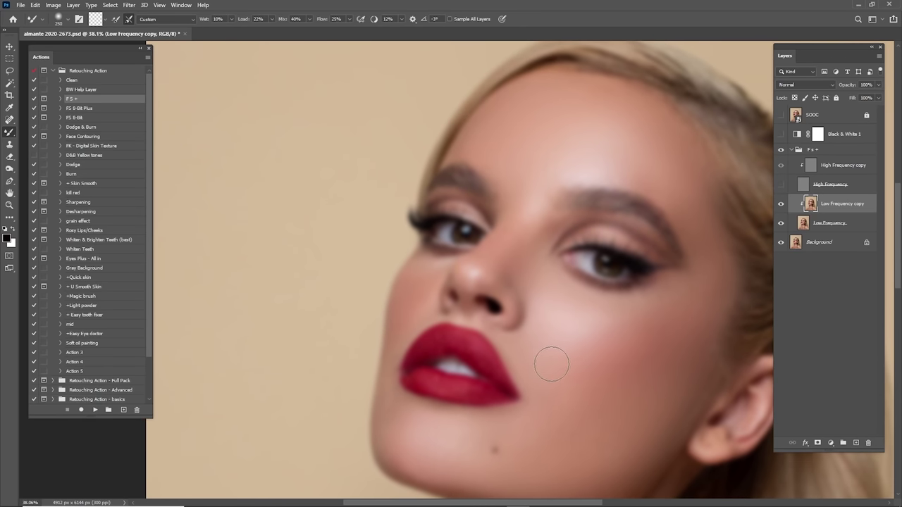
- Refine the tones of the cheek, the forehead and the temple near the hairline at Mixer Brush size 250
mouse_move(549, 306)
left_mouse_down()
mouse_move(571, 356)
mouse_move(559, 301)
left_mouse_up()
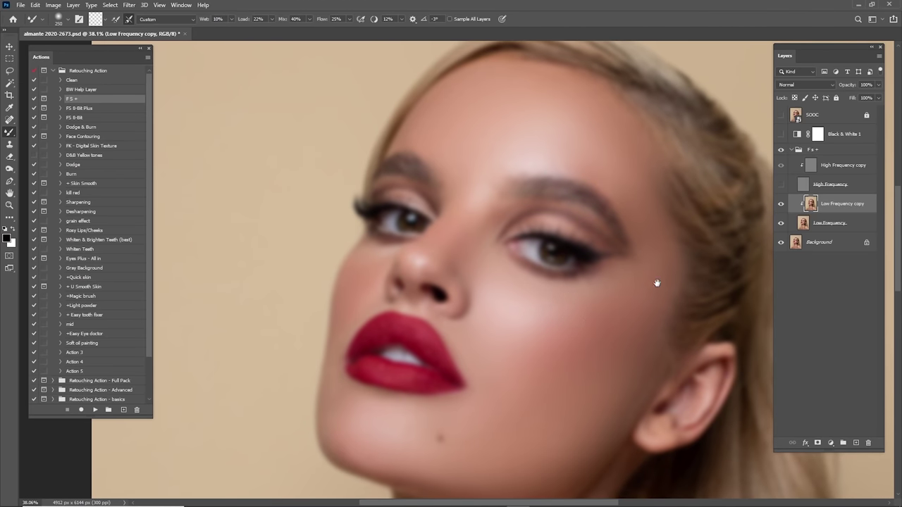
left_click_drag(657, 283, 611, 310)
left_click_drag(540, 180, 598, 246)
left_click_drag(524, 219, 592, 216)
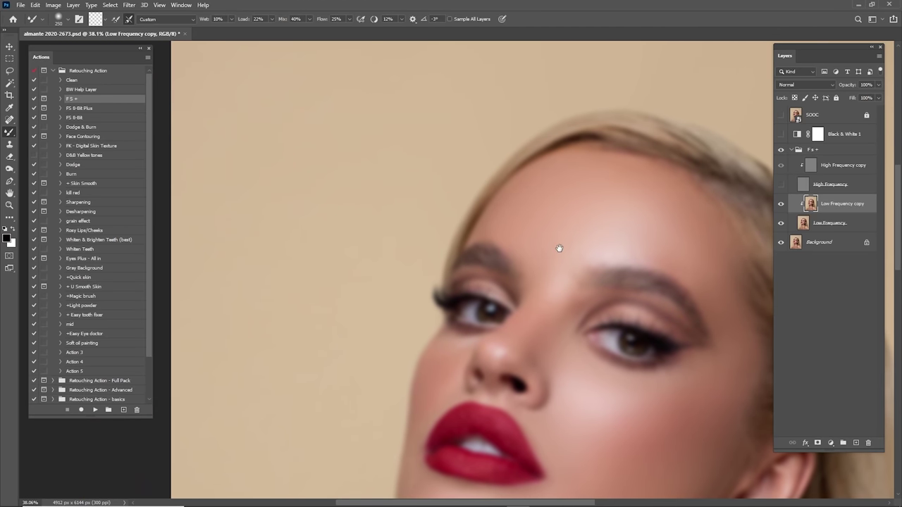
left_click_drag(559, 248, 579, 216)
left_click_drag(589, 176, 485, 163)
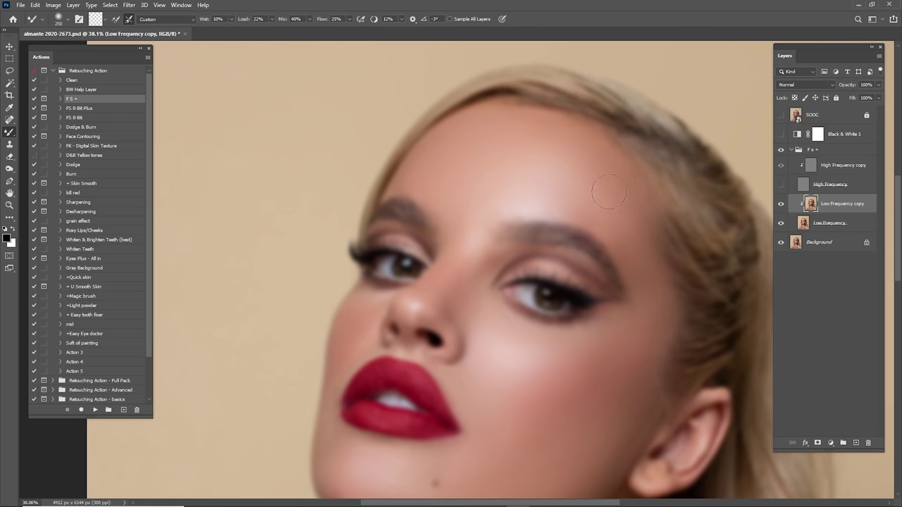
- Show the High Frequency layer and review the full portrait's smoothing by repeatedly toggling the F s + group on and off
left_click(781, 185)
key("ctrl+0")
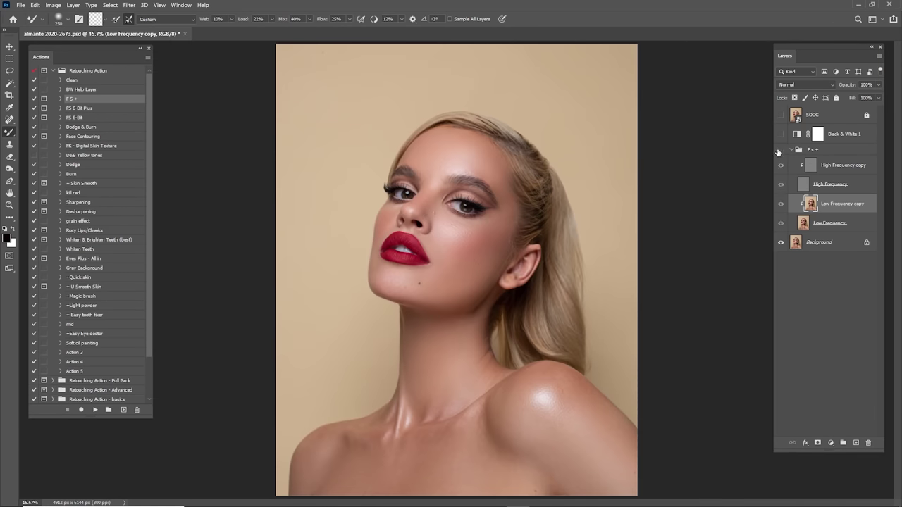
left_click(780, 150)
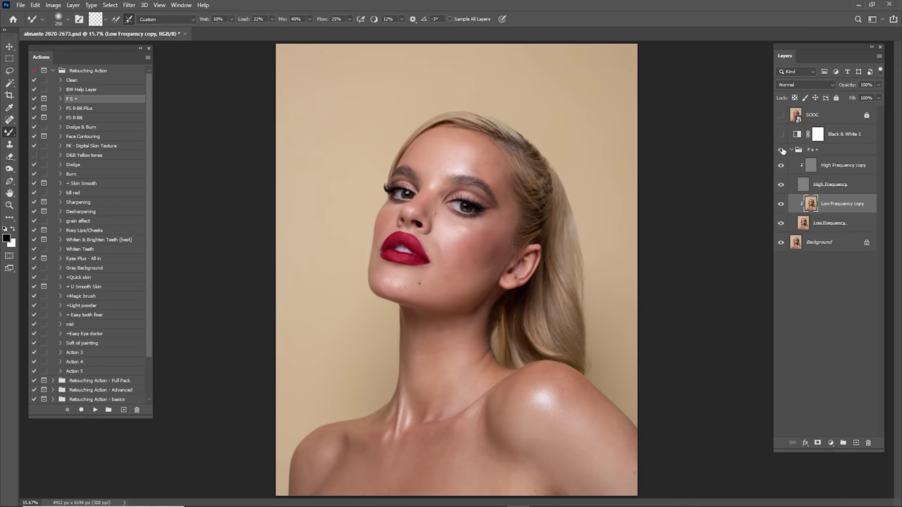
left_click(780, 150)
left_click(781, 150)
left_click(781, 151)
left_click(781, 151)
left_click(782, 151)
left_click(782, 151)
left_click(782, 151)
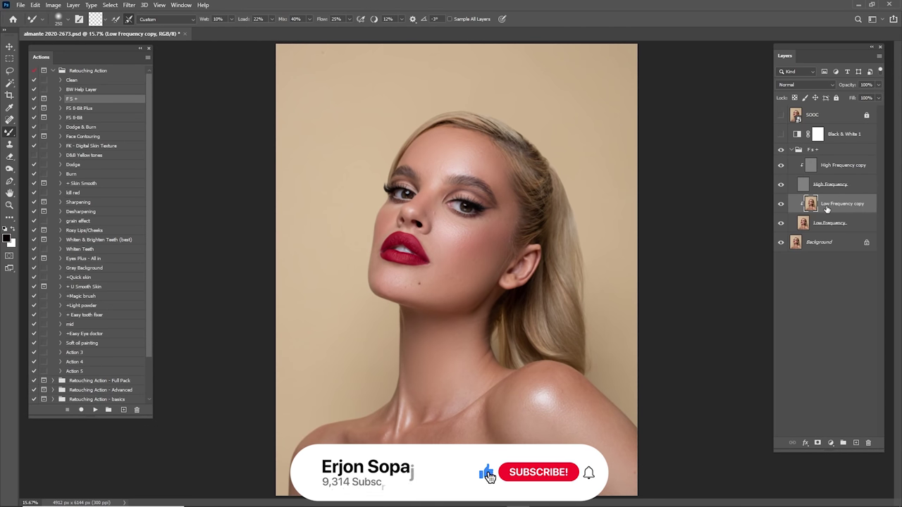
- Clone Stamp away the small bump on the cheek beside the nose, working on the High Frequency copy layer
left_click(838, 167)
key("z")
left_click_drag(431, 199, 431, 199)
left_click(10, 145)
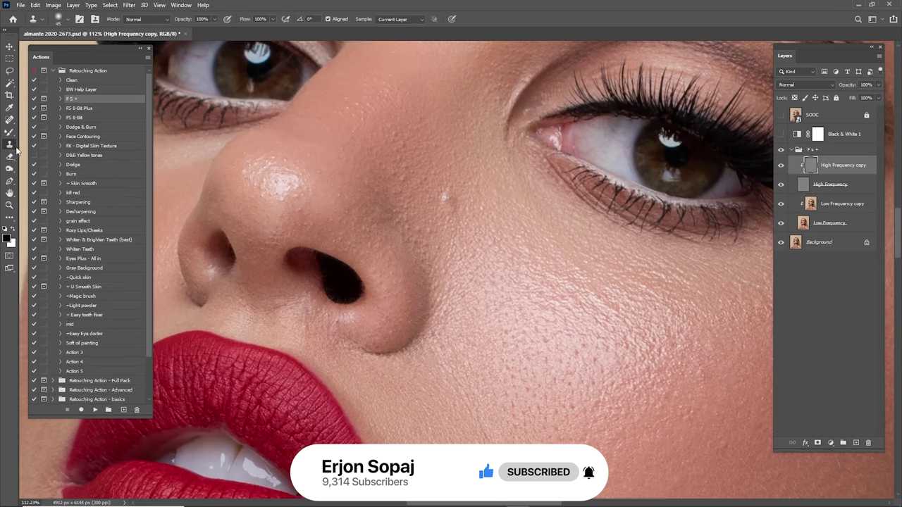
scroll(474, 202, "up", 1)
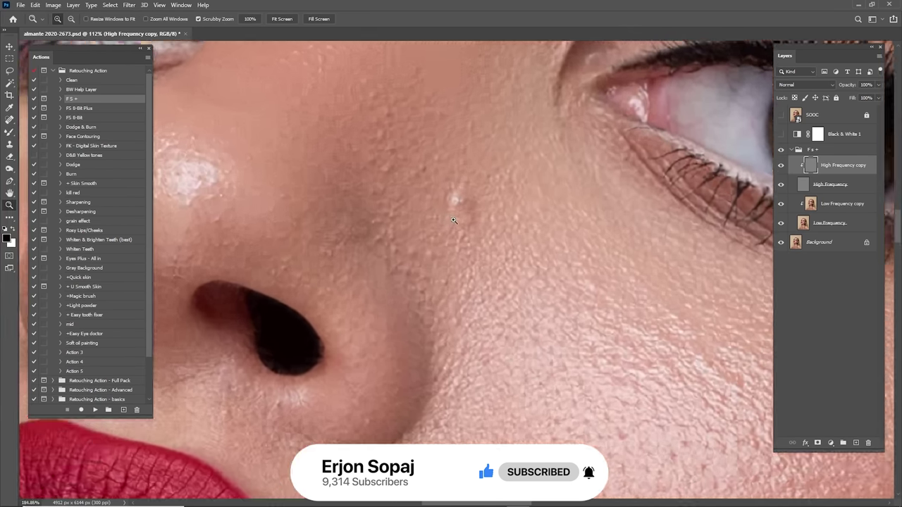
scroll(462, 226, "up", 1)
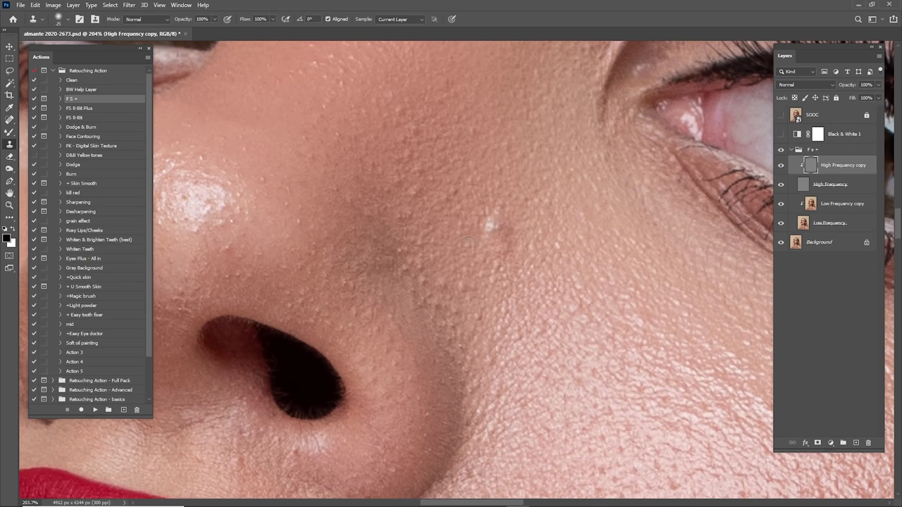
left_click(459, 240, "alt")
left_click(484, 226)
left_click(501, 188, "alt")
- Clean the nose bridge and remove the small spot on the upper forehead near the hairline with the Clone Stamp at size 20
mouse_move(507, 248)
left_mouse_down()
mouse_move(498, 234)
mouse_move(496, 479)
left_mouse_up()
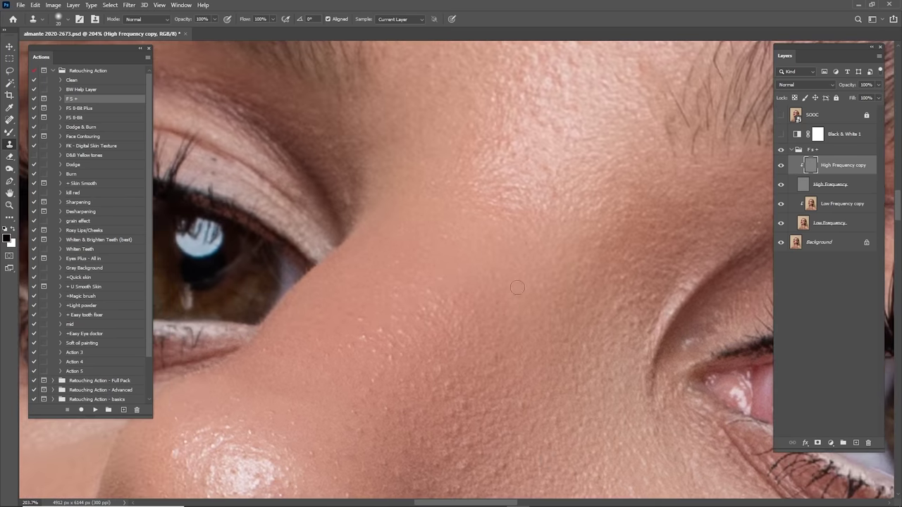
left_click_drag(571, 287, 568, 239)
left_click_drag(504, 56, 493, 188)
key("s")
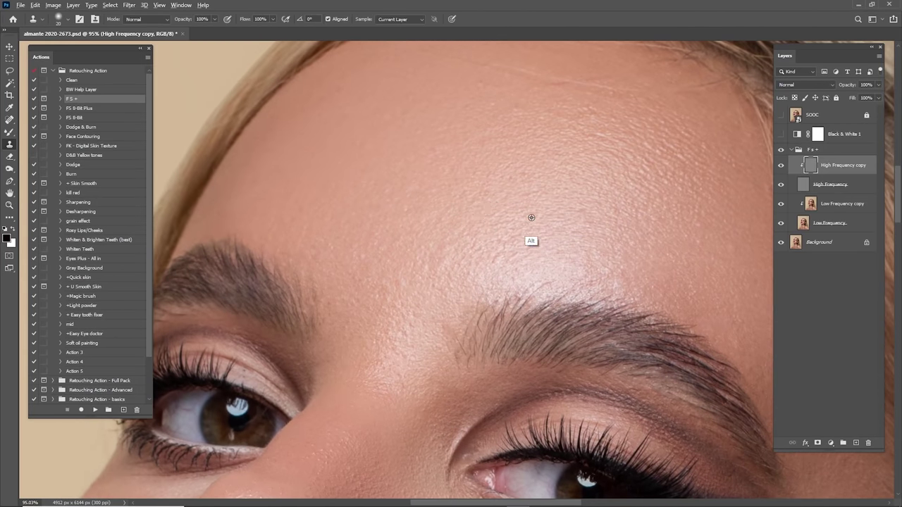
scroll(493, 225, "up", 3)
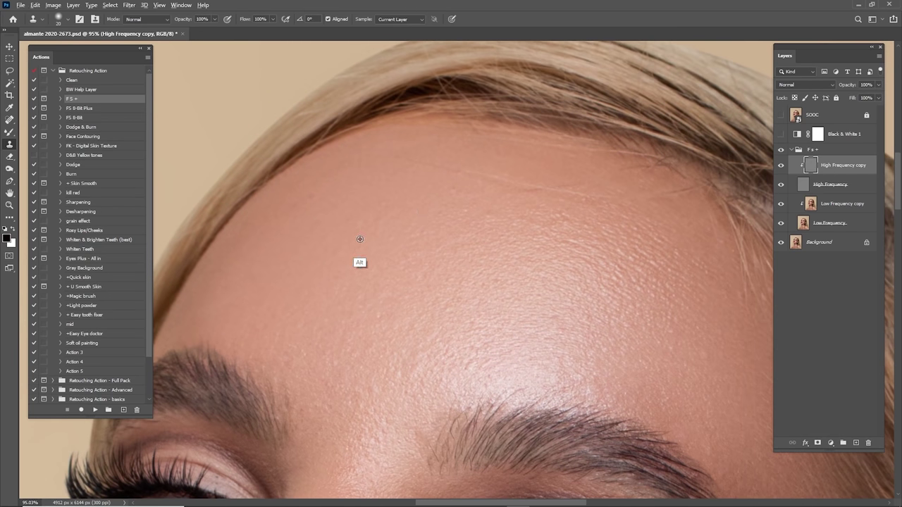
left_click_drag(324, 213, 350, 224)
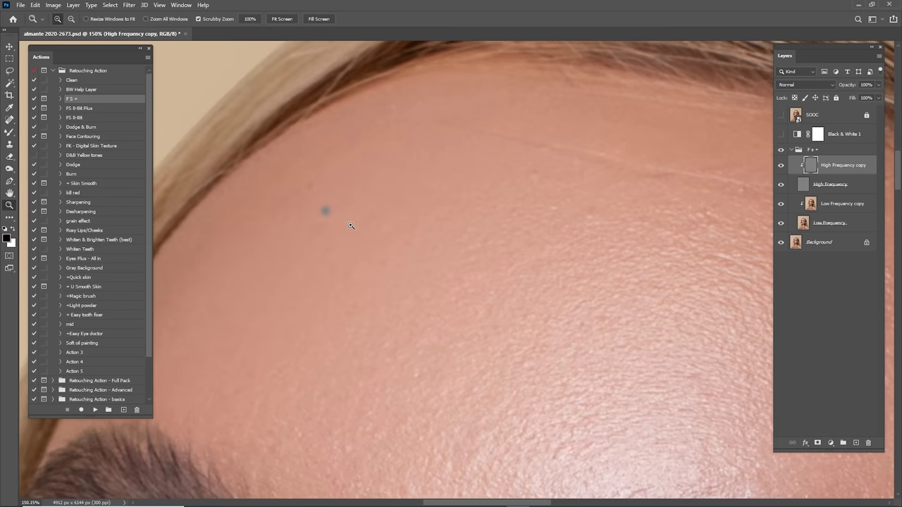
left_click(395, 230)
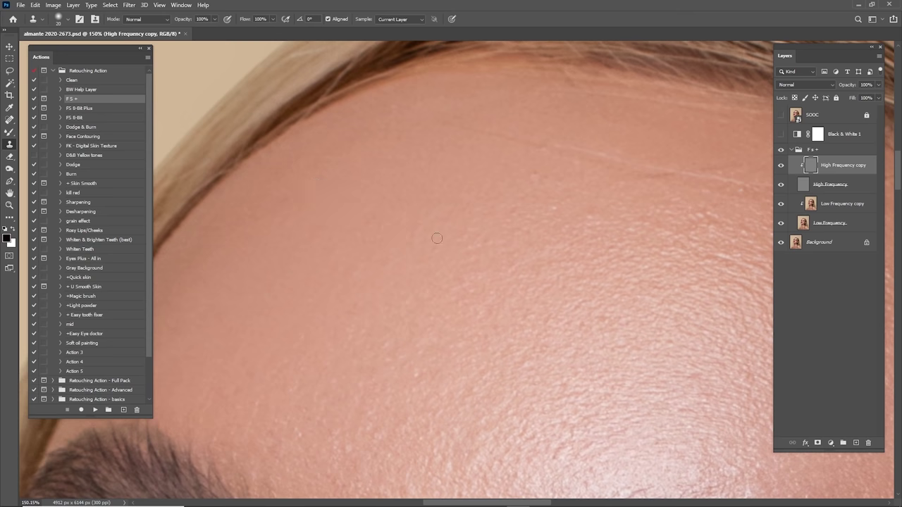
- Remove the fine stray hair running across the upper forehead with the Clone Stamp at size 30
mouse_move(584, 209)
left_mouse_down()
mouse_move(441, 221)
mouse_move(420, 211)
left_mouse_up()
left_click(592, 328, "alt")
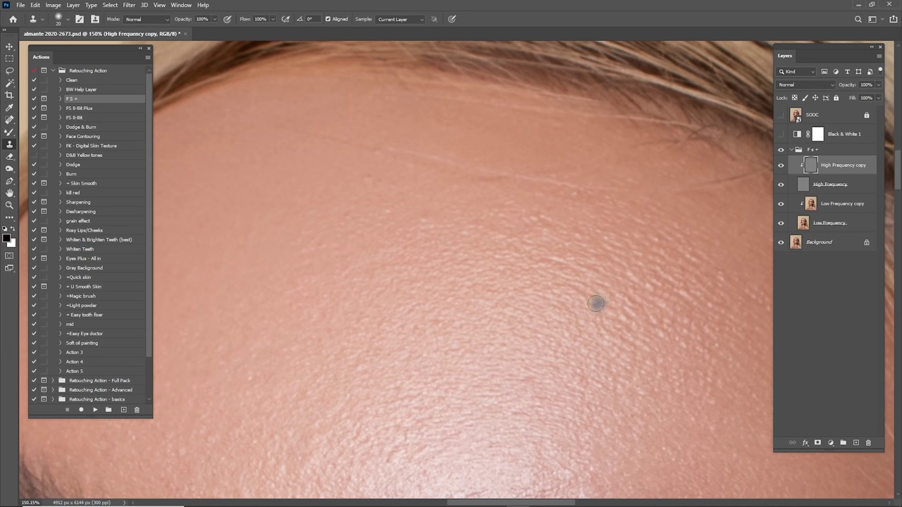
left_click_drag(589, 301, 589, 281)
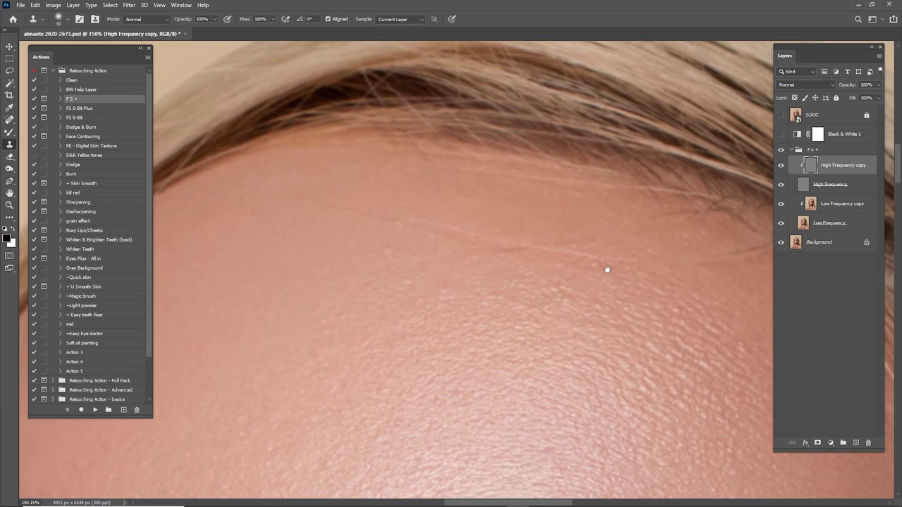
scroll(604, 268, "up", 2)
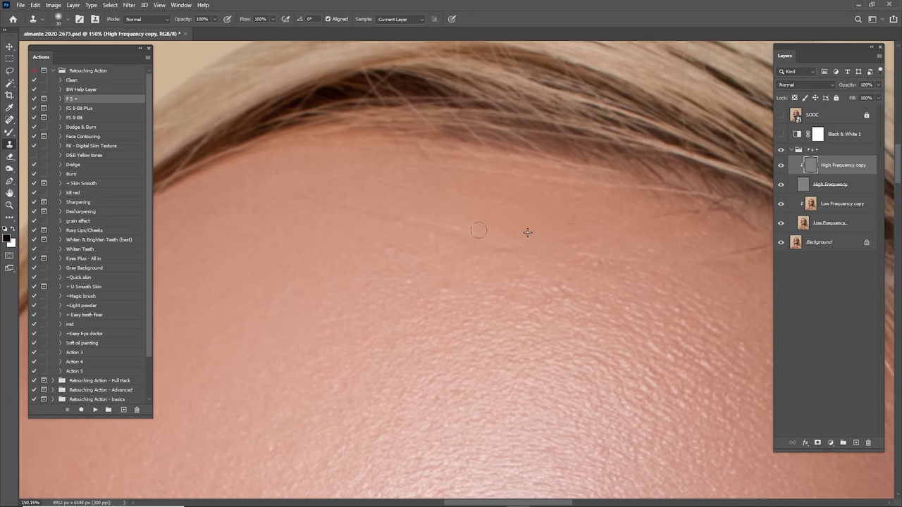
left_click_drag(479, 230, 567, 270)
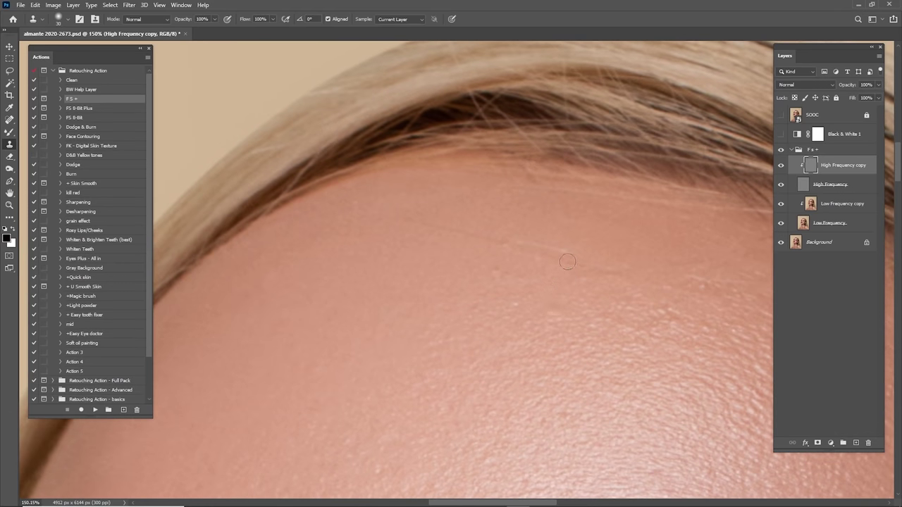
key("alt")
left_click(561, 225, "alt")
left_click_drag(592, 235, 549, 253)
scroll(465, 247, "down", 2)
left_click_drag(483, 235, 475, 251)
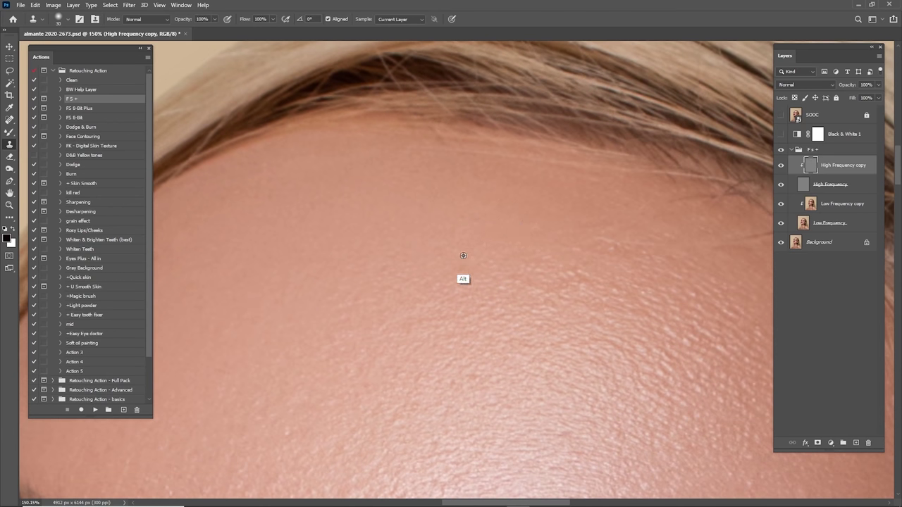
- Clone clean skin texture over the uneven patches at the upper edge of the forehead highlight
mouse_move(538, 273)
left_mouse_down()
mouse_move(534, 244)
mouse_move(569, 253)
left_mouse_up()
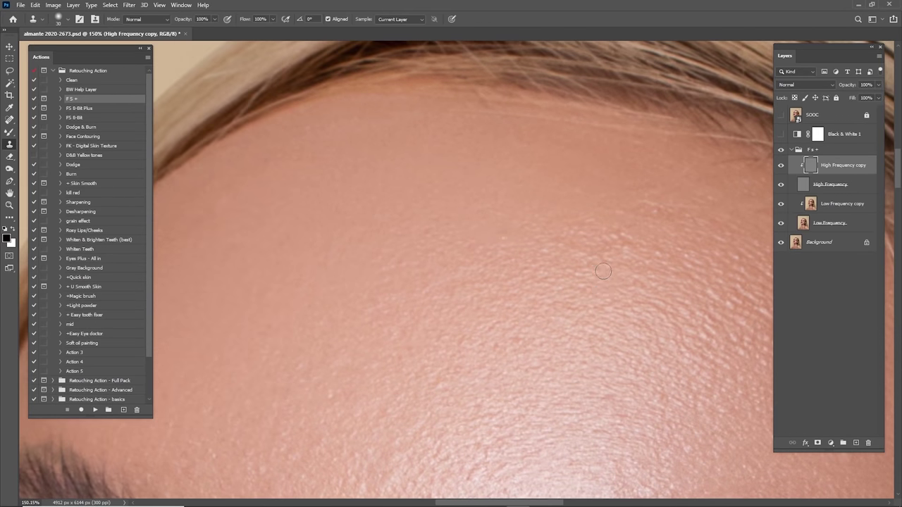
left_click(583, 262)
key("alt")
left_click_drag(617, 197, 499, 238)
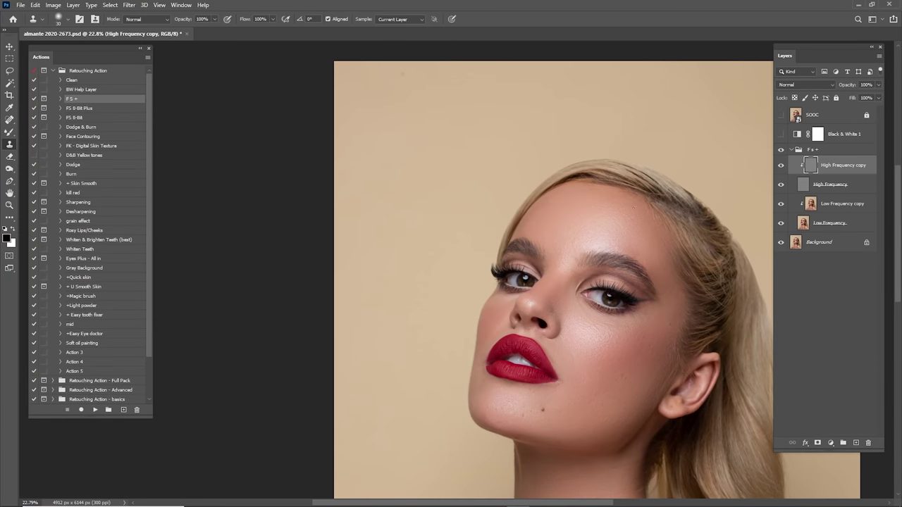
scroll(596, 163, "up", 8)
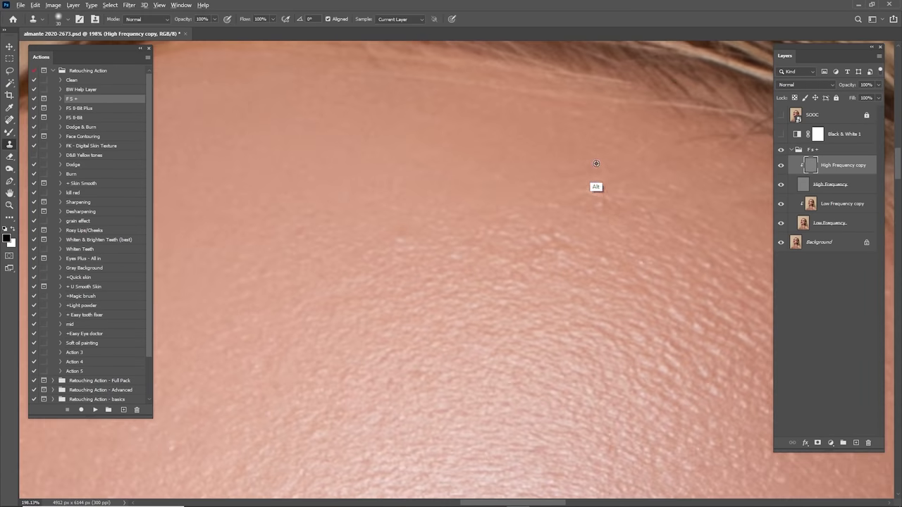
mouse_move(452, 201)
left_mouse_down()
mouse_move(565, 191)
mouse_move(467, 213)
left_mouse_up()
left_click(526, 147, "alt")
mouse_move(398, 265)
left_mouse_down()
mouse_move(493, 269)
mouse_move(539, 212)
mouse_move(486, 239)
left_mouse_up()
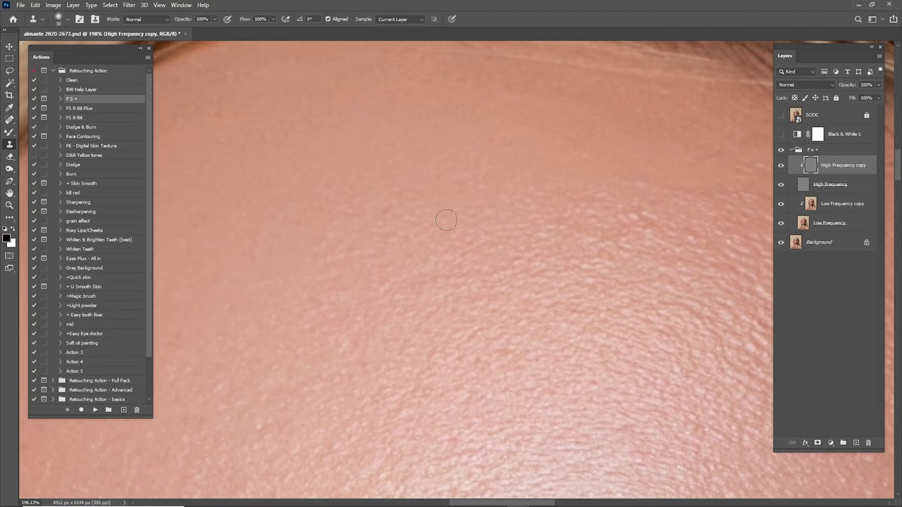
- Clone out the stray dark hairs lying on the forehead skin beside the side hairline
scroll(446, 221, "right", 2)
scroll(472, 223, "up", 3)
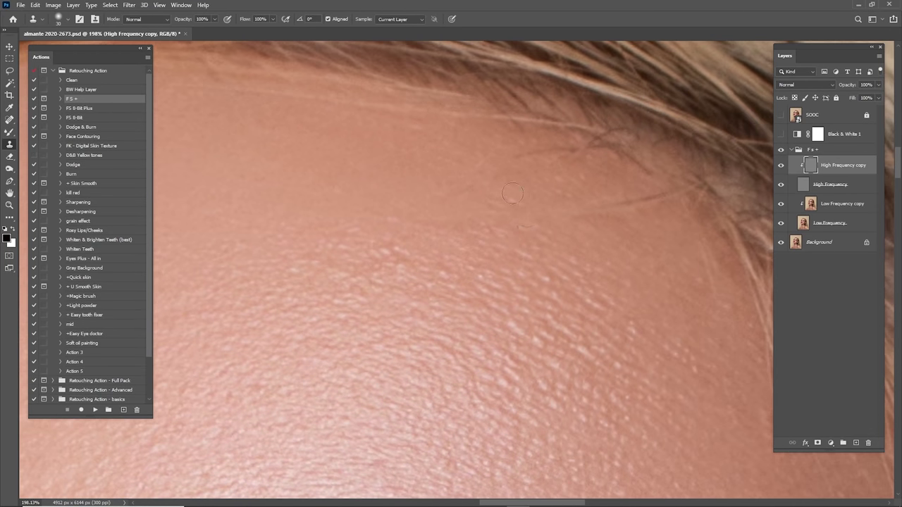
left_click(373, 197, "alt")
mouse_move(400, 248)
left_mouse_down()
mouse_move(383, 247)
mouse_move(435, 227)
left_mouse_up()
left_click_drag(407, 197, 489, 190)
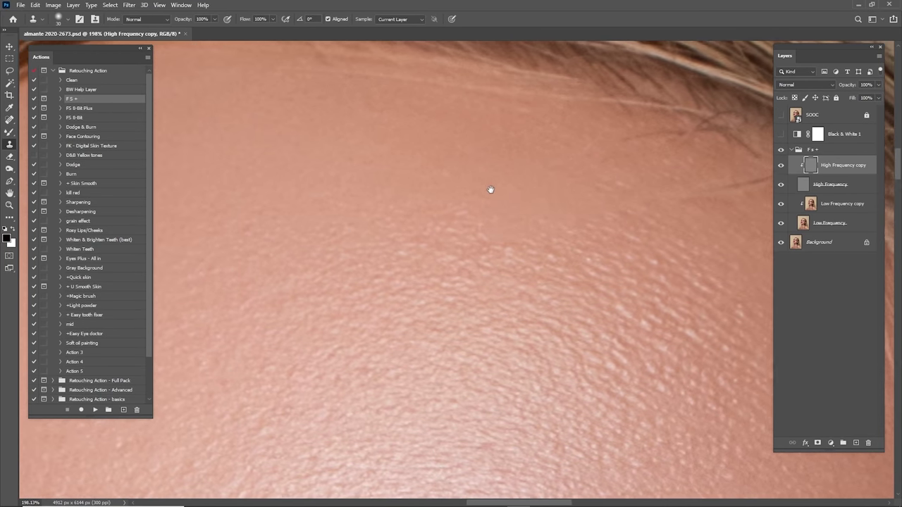
left_click(461, 235, "alt")
left_click(520, 238)
left_click_drag(615, 256, 469, 226)
left_click(587, 205, "alt")
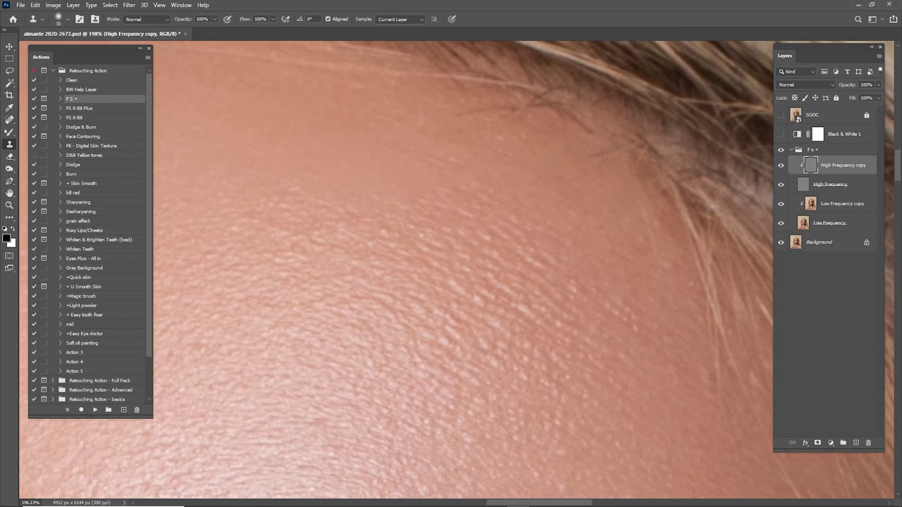
scroll(599, 180, "up", 2)
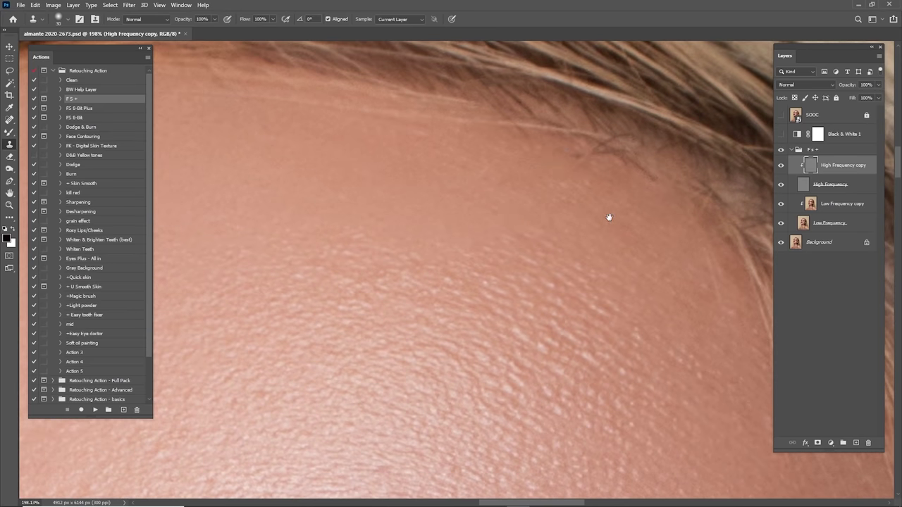
- Clean the skin texture along the temple hairline and in the central forehead highlight with the Clone Stamp at size 30
left_click_drag(608, 217, 526, 222)
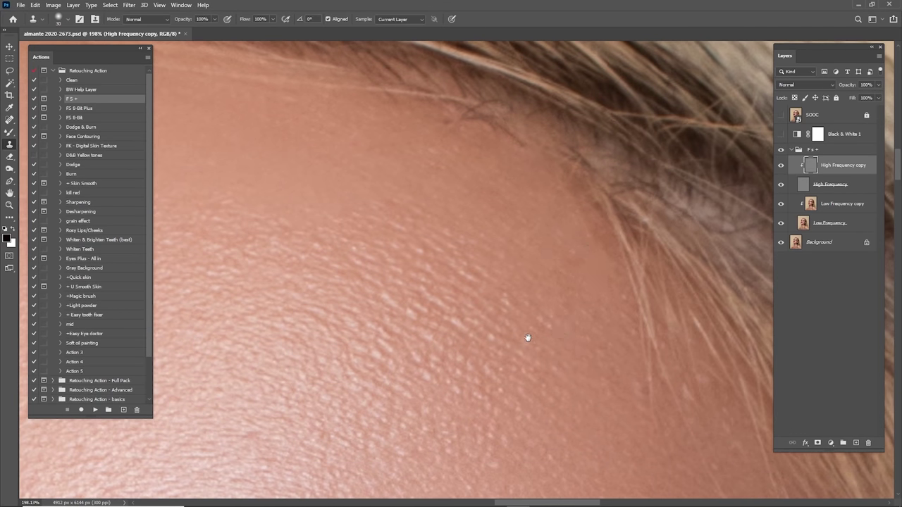
left_click_drag(528, 337, 626, 295)
left_click(571, 234, "alt")
left_click(572, 197)
left_click_drag(474, 207, 632, 124)
left_click(541, 216, "alt")
left_click_drag(543, 188, 537, 189)
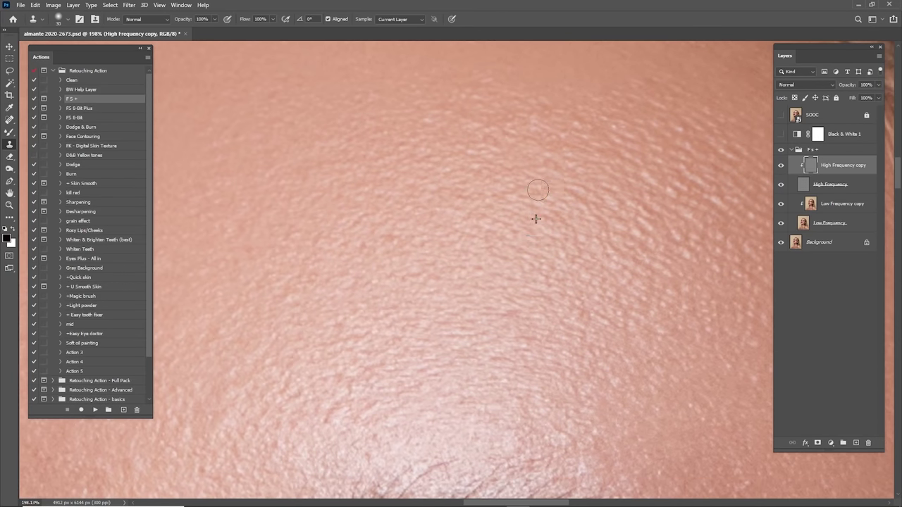
- Even out the skin texture above the eyebrow and across the side of the forehead toward the temple with the Clone Stamp
scroll(538, 189, "down", 4)
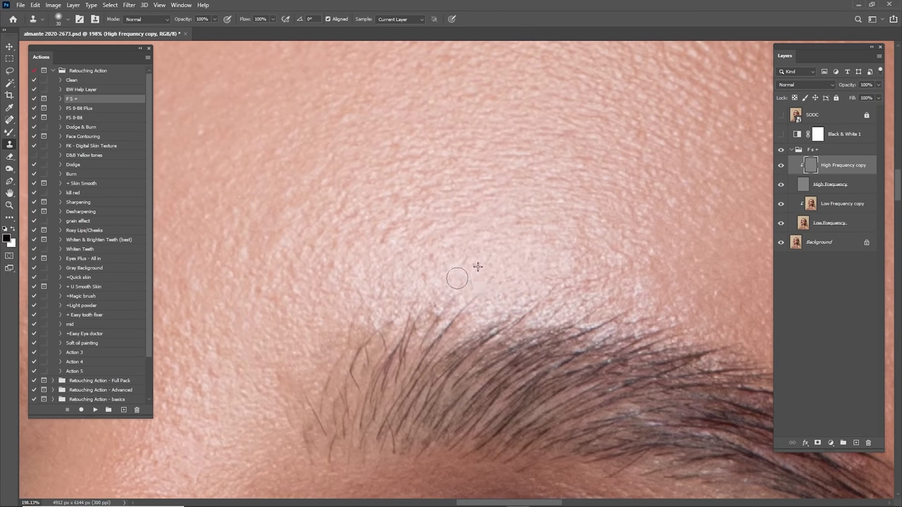
left_click_drag(710, 213, 387, 248)
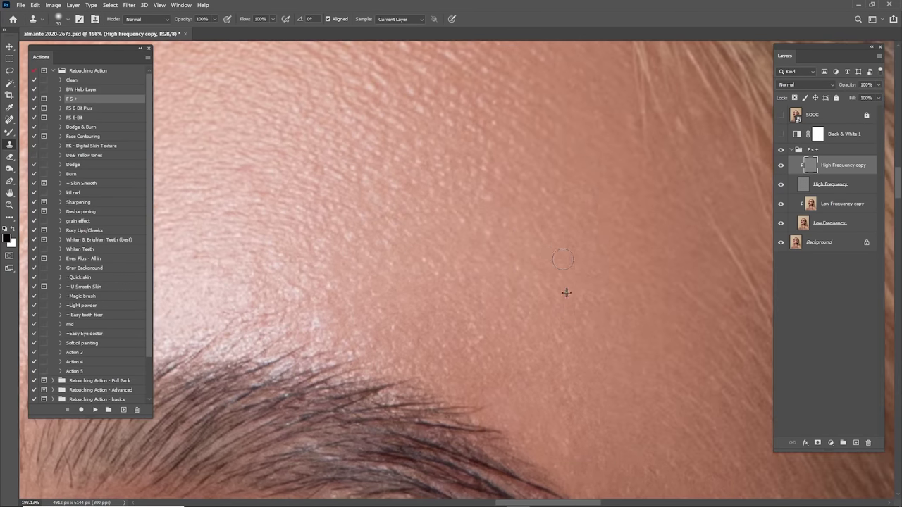
left_click_drag(606, 272, 523, 277)
left_click_drag(567, 354, 545, 217)
- Clean the skin texture on the cheek beside the mouth and around the mouth corner with the Clone Stamp
left_click_drag(579, 324, 705, 202)
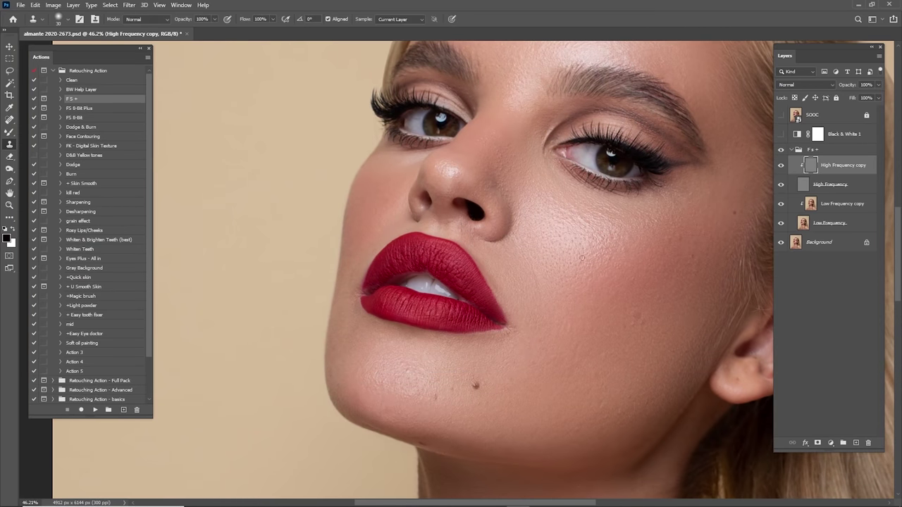
scroll(533, 269, "up", 4)
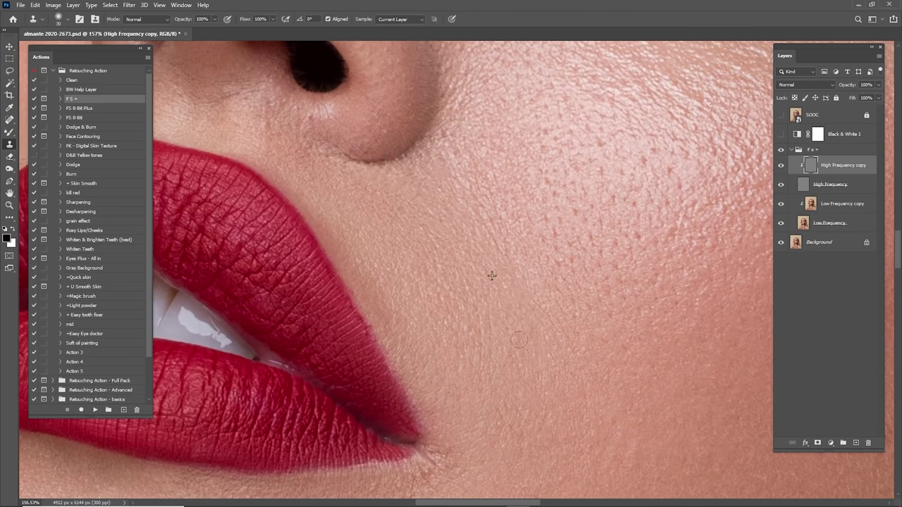
scroll(518, 340, "up", 2)
scroll(505, 302, "left", 1)
scroll(519, 352, "down", 3)
scroll(532, 272, "up", 2)
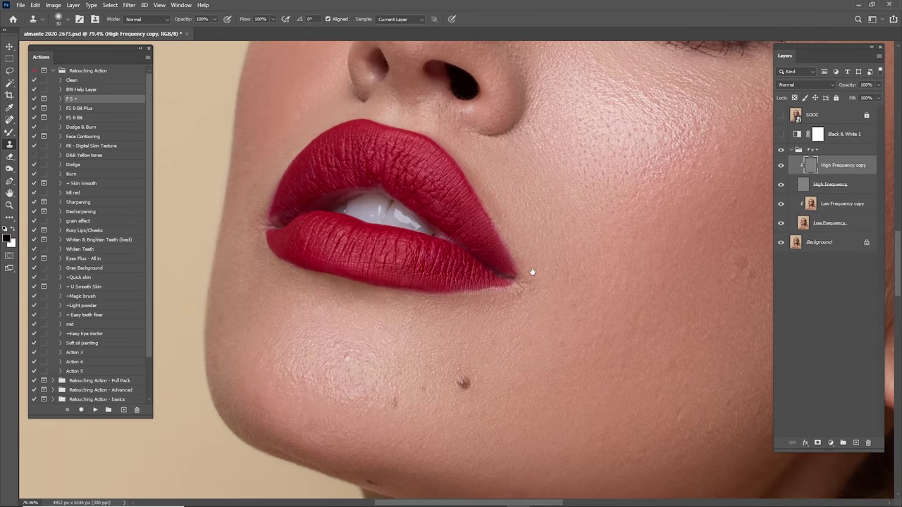
scroll(532, 272, "up", 3)
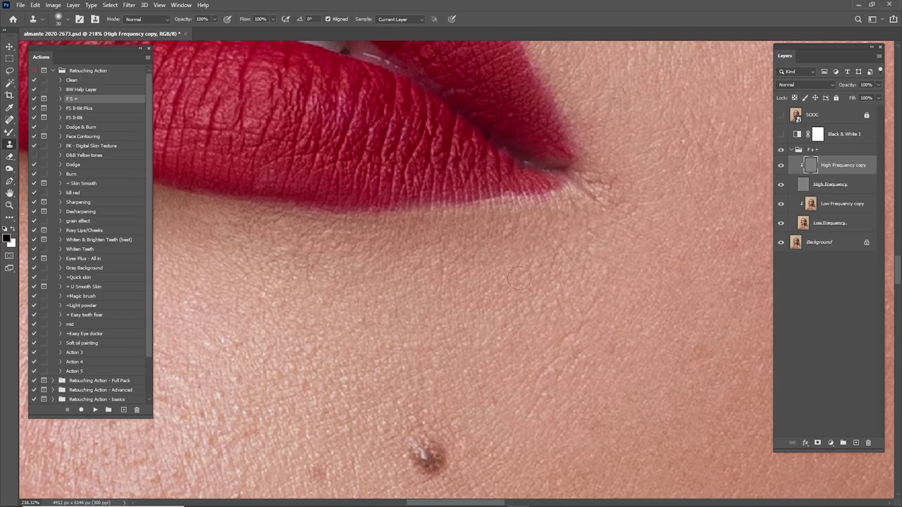
- Refine the pore texture in the chin highlight with the Clone Stamp at size 30
left_click_drag(505, 405, 462, 379)
left_click_drag(462, 379, 573, 218)
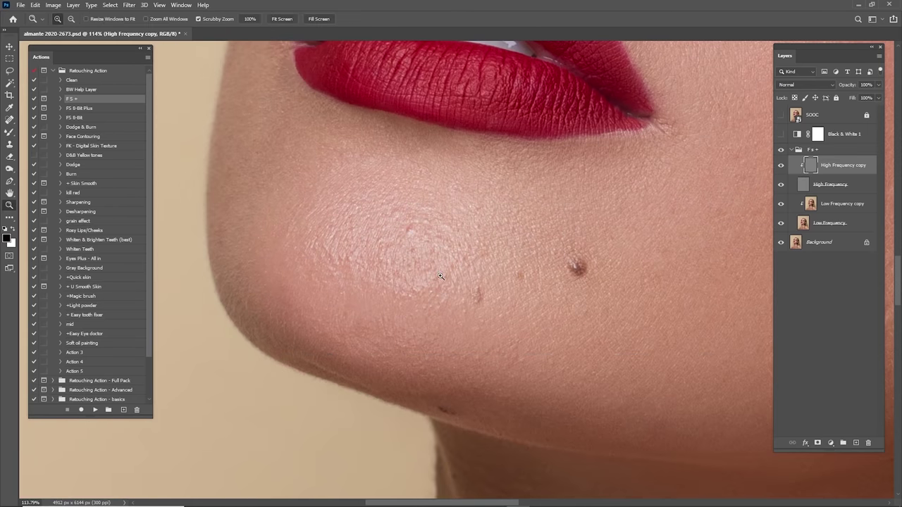
left_click_drag(420, 275, 462, 275)
left_click_drag(463, 276, 559, 295)
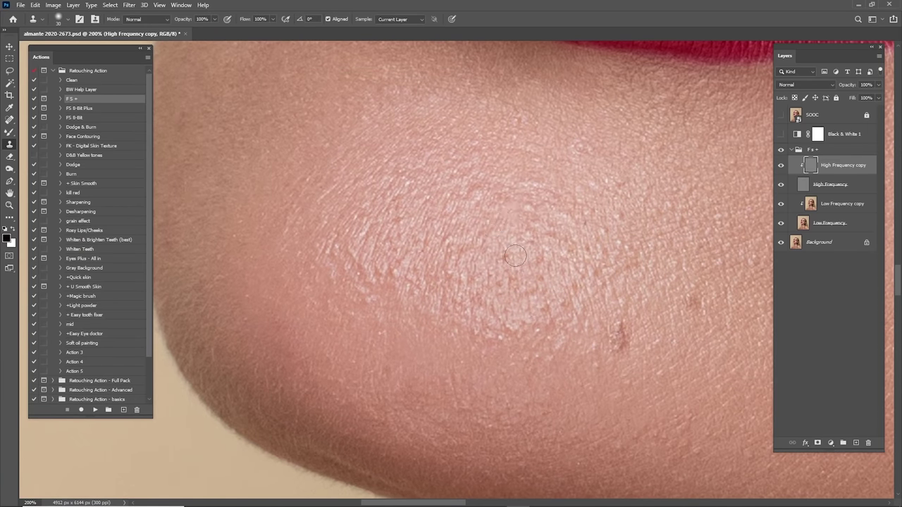
scroll(499, 284, "down", 5)
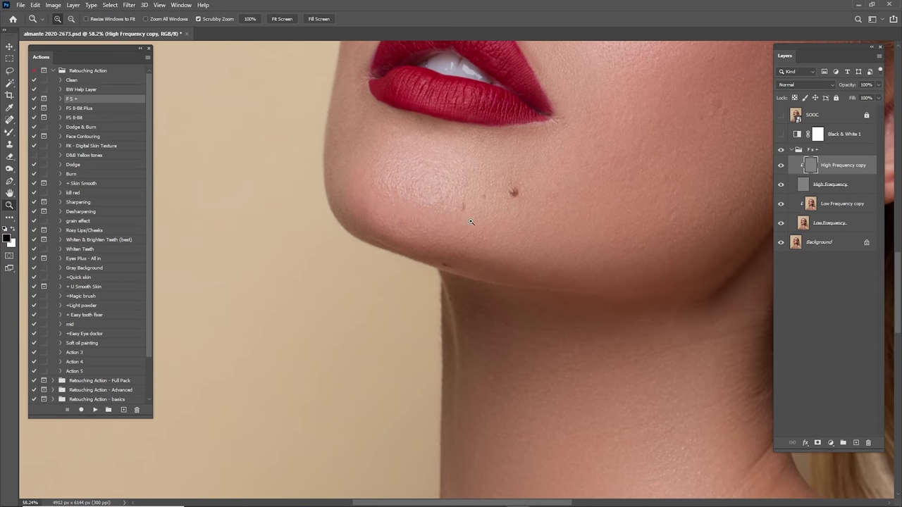
- Clean the skin texture across the front and side of the neck with the Clone Stamp at size 45
left_click_drag(609, 268, 452, 176)
left_click_drag(564, 248, 586, 261)
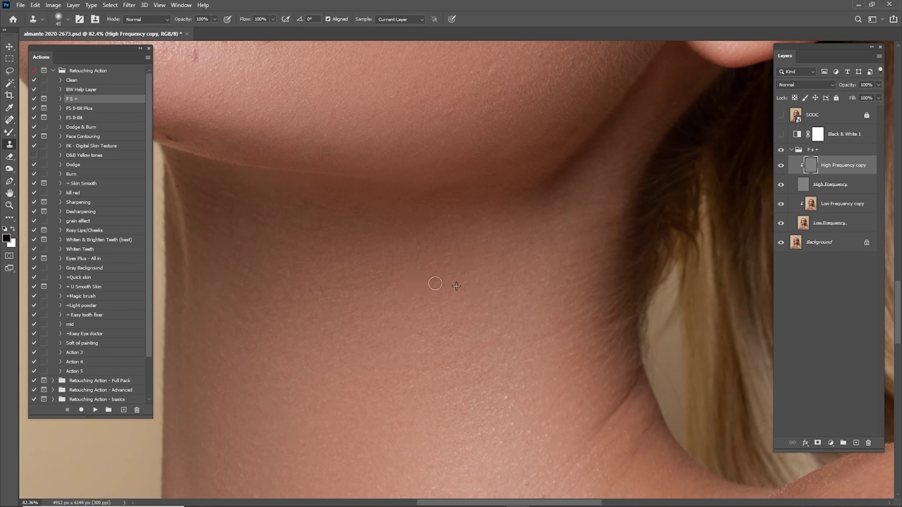
key("alt")
left_click_drag(447, 355, 550, 299)
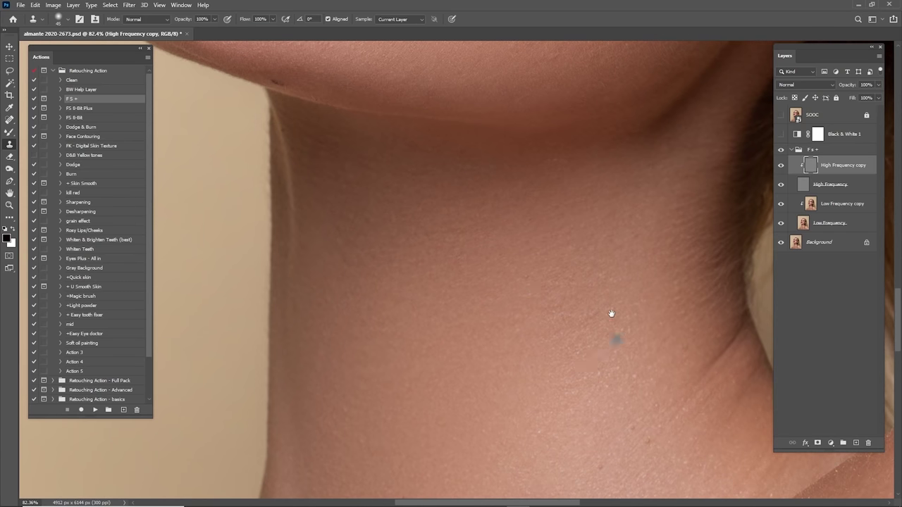
scroll(611, 313, "down", 3)
scroll(611, 313, "right", 2)
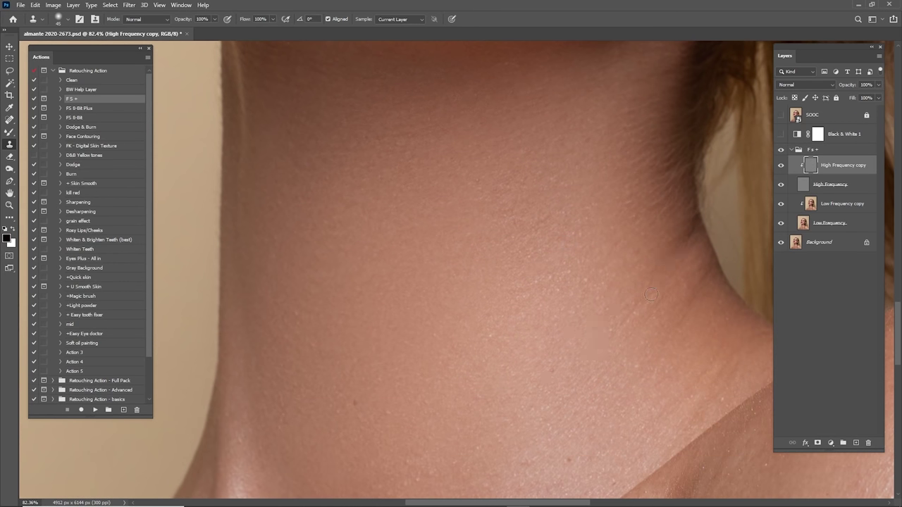
scroll(627, 265, "left", 5)
key("alt")
- Even out the skin texture from the lower cheek above the jawline up toward the ear with the Clone Stamp
left_click_drag(509, 267, 444, 284)
left_click_drag(517, 283, 540, 282)
key("s")
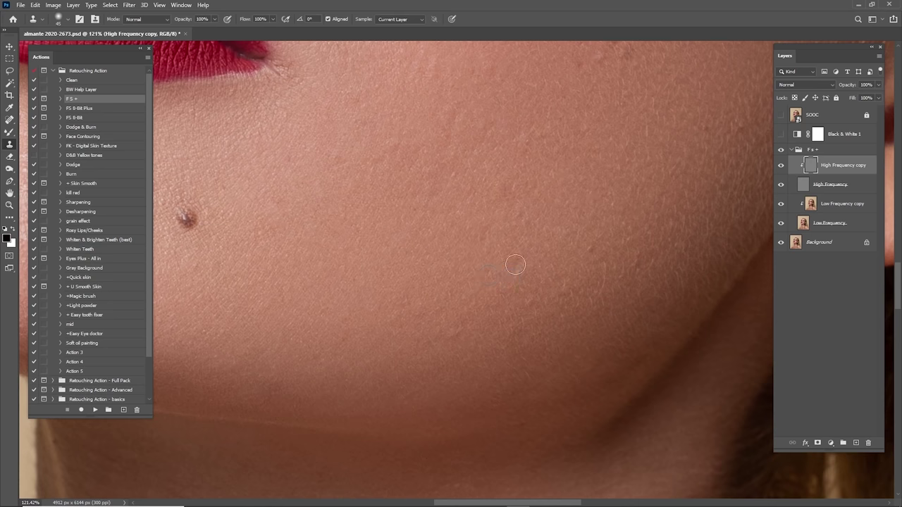
key("alt")
scroll(521, 226, "up", 2)
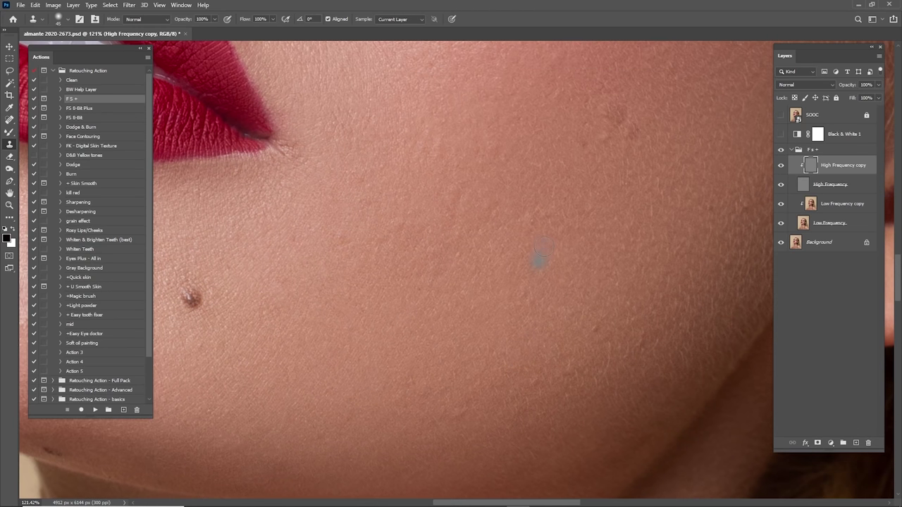
left_click_drag(586, 206, 515, 308)
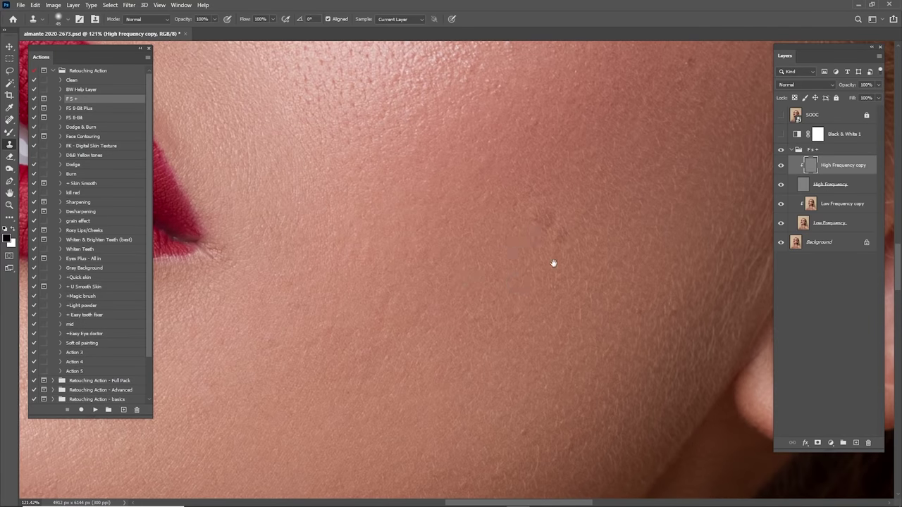
left_click_drag(554, 263, 546, 374)
left_click_drag(610, 216, 494, 230)
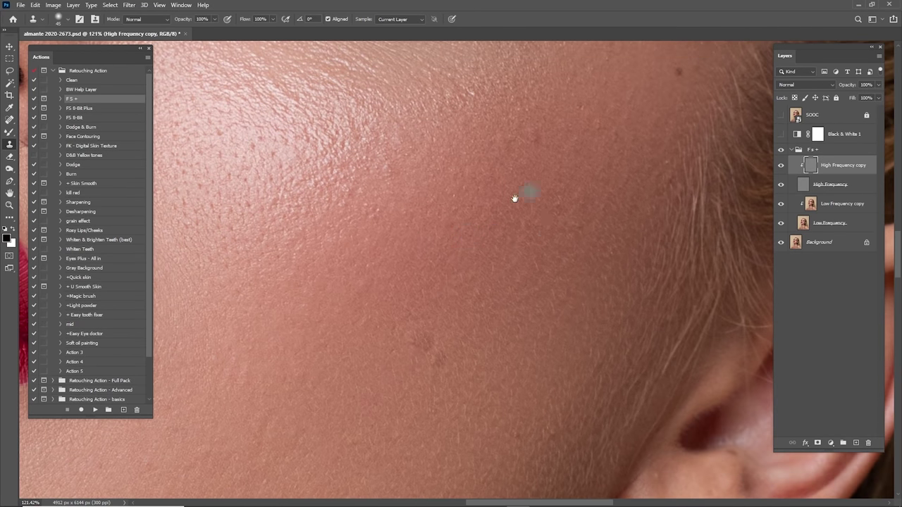
left_click_drag(520, 189, 526, 323)
left_click_drag(659, 208, 555, 278)
left_click_drag(505, 185, 516, 296)
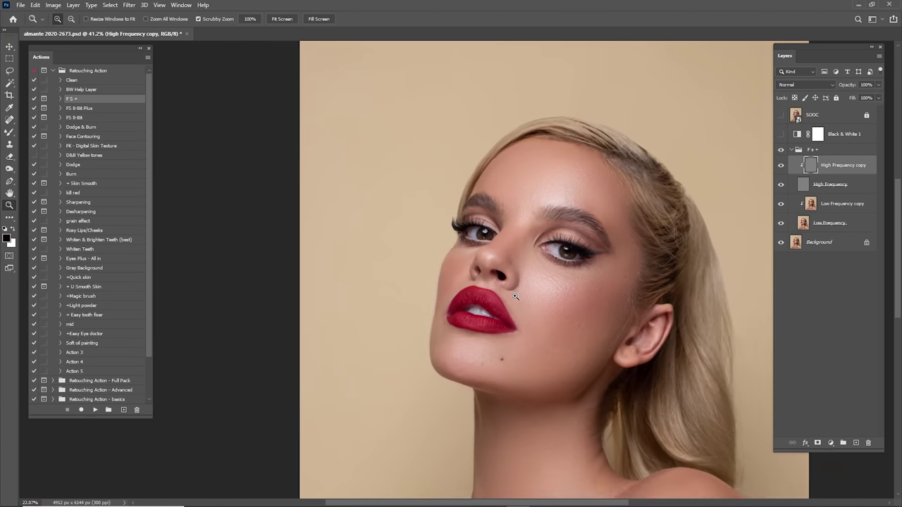
- Reduce the Clone Stamp size to 30 and clean the pores in the cheek highlight beside the nose
scroll(515, 296, "up", 5)
key("s")
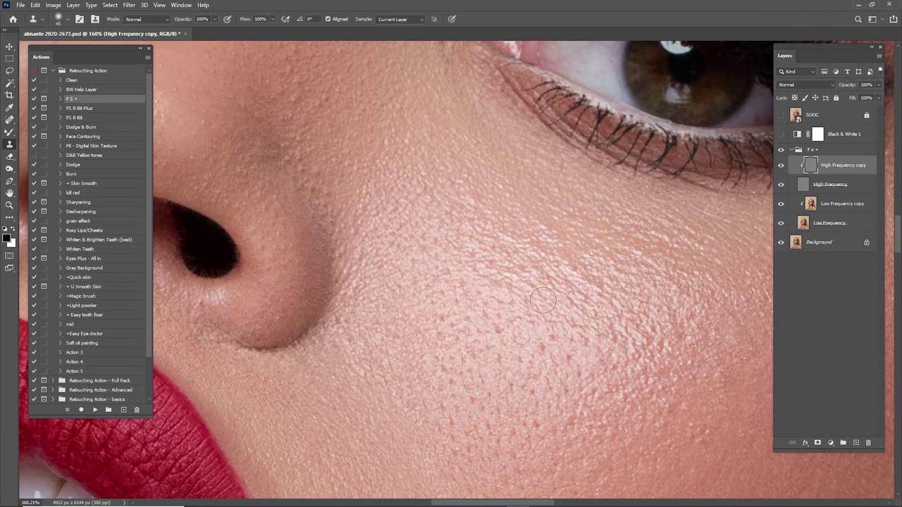
key("bracketleft")
key("bracketleft")
key("bracketleft")
left_click(521, 327, "alt")
left_click_drag(493, 277, 530, 294)
key("alt")
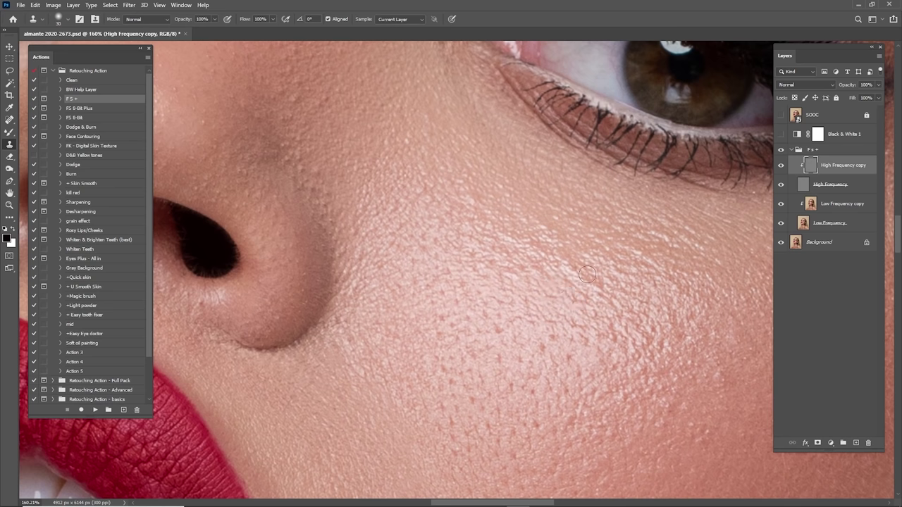
- Clean the skin texture between the mouth corner and the jawline with the Clone Stamp at size 30
scroll(623, 275, "down", 5)
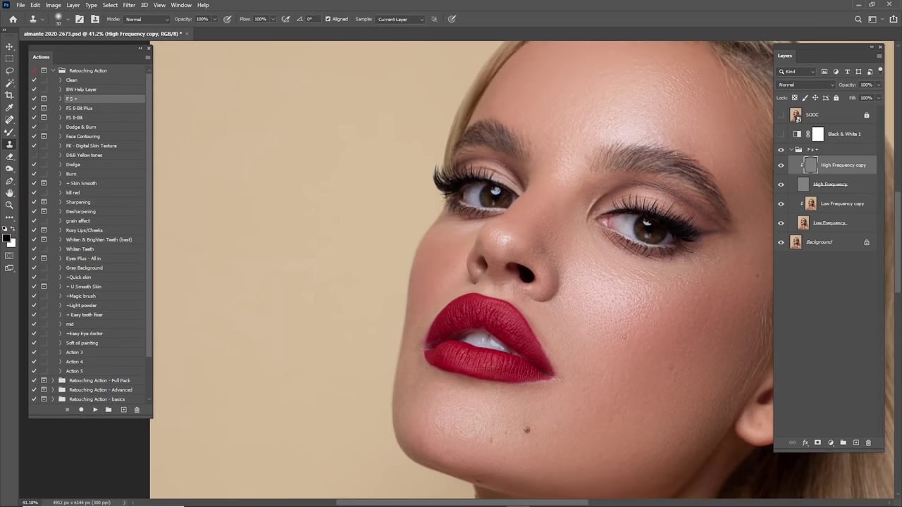
scroll(623, 337, "up", 5)
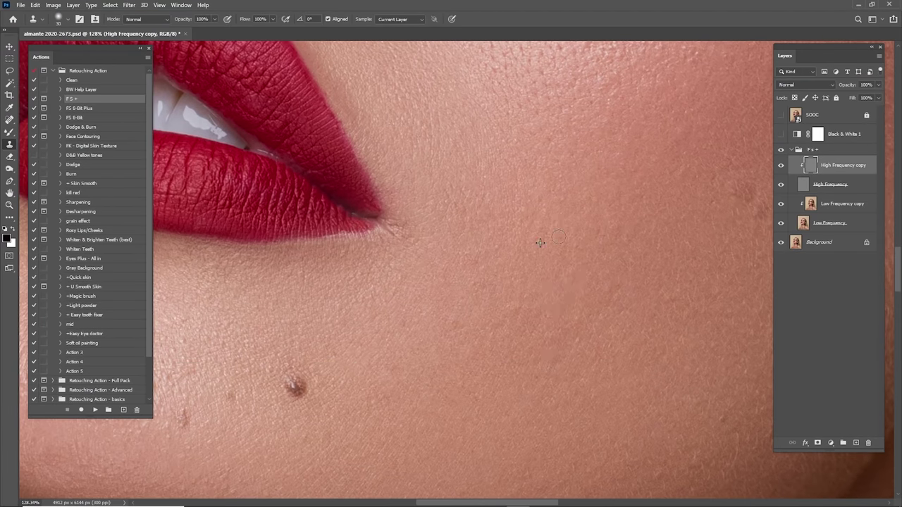
left_click_drag(571, 338, 598, 263)
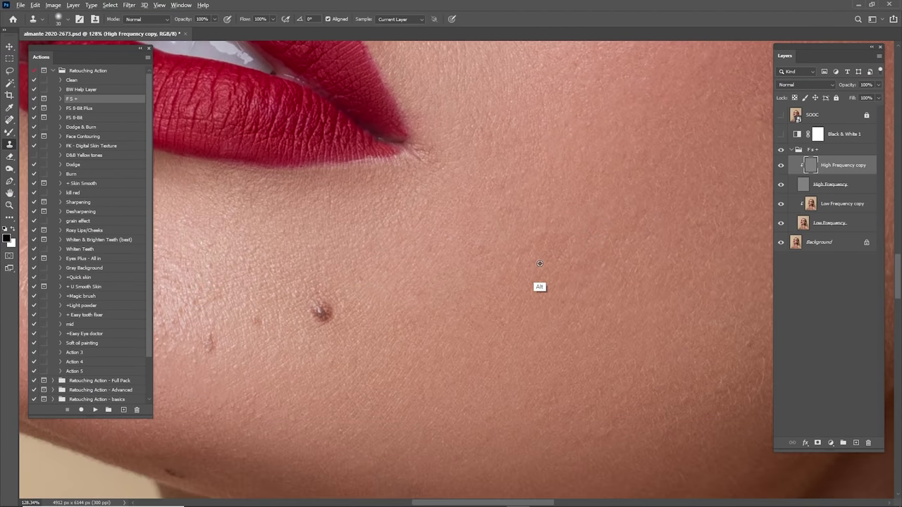
left_click_drag(657, 369, 596, 224)
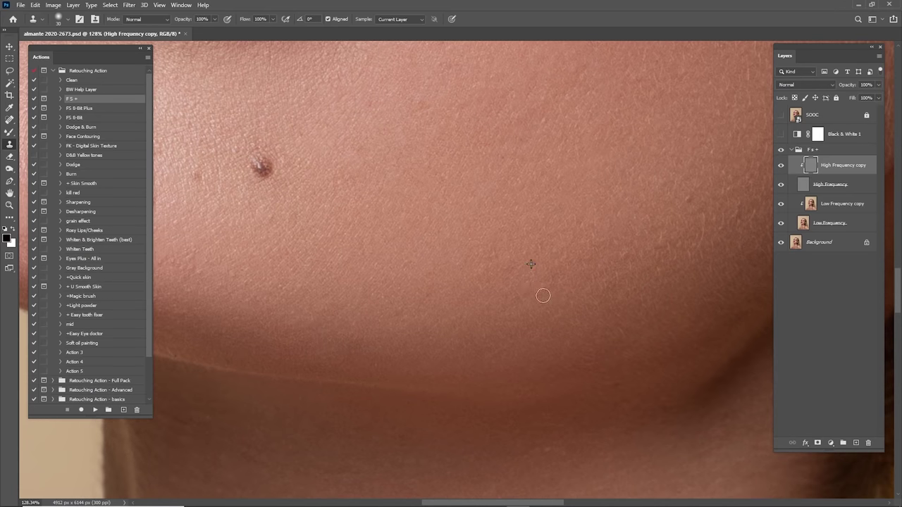
left_click(499, 323, "alt")
- Fit the portrait on screen, open a second window of the same document and arrange both as 2-up Vertical
key("ctrl+0")
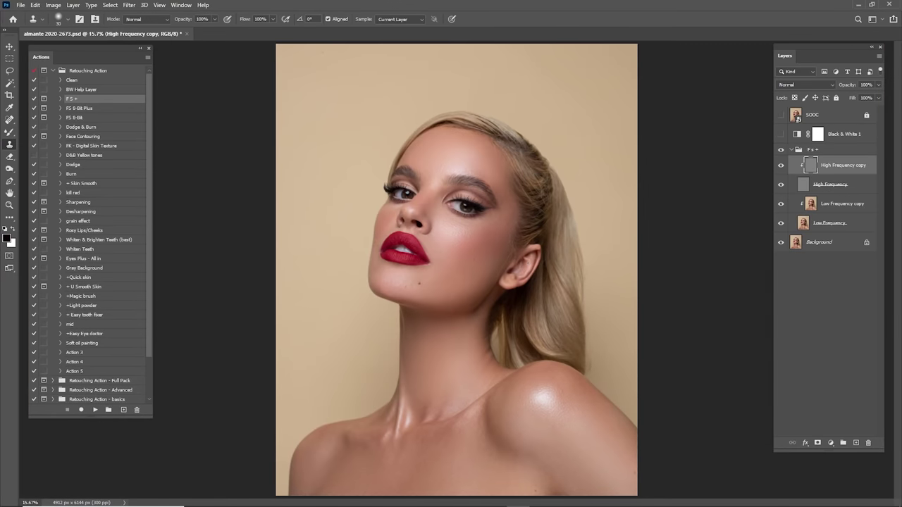
left_click(181, 5)
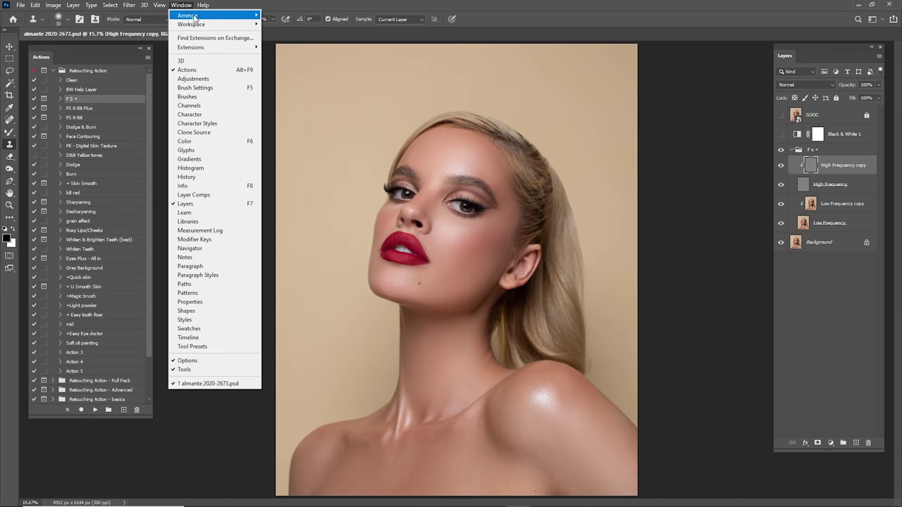
mouse_move(197, 16)
left_click(326, 191)
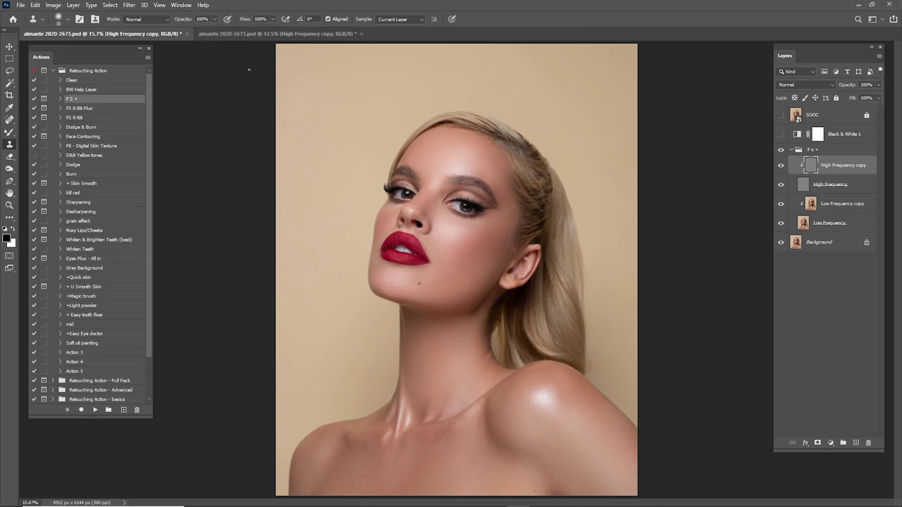
left_click(182, 7)
mouse_move(187, 15)
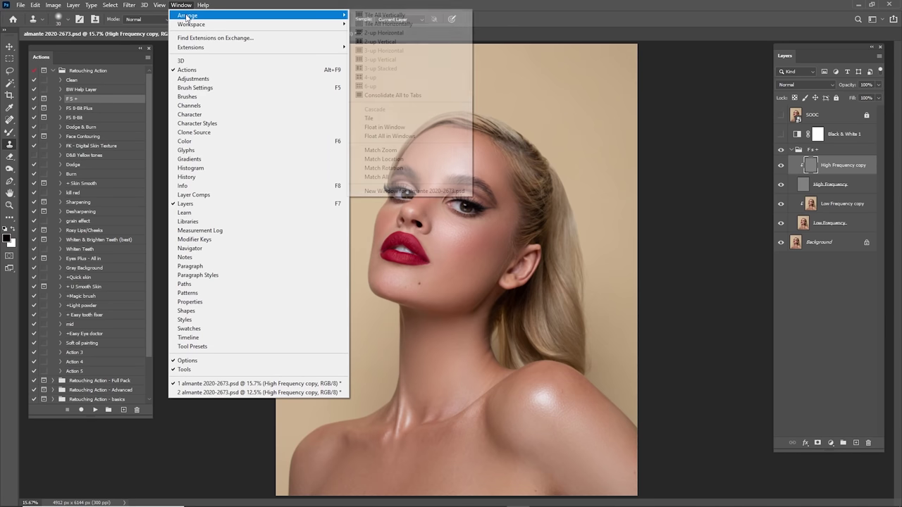
left_click(380, 41)
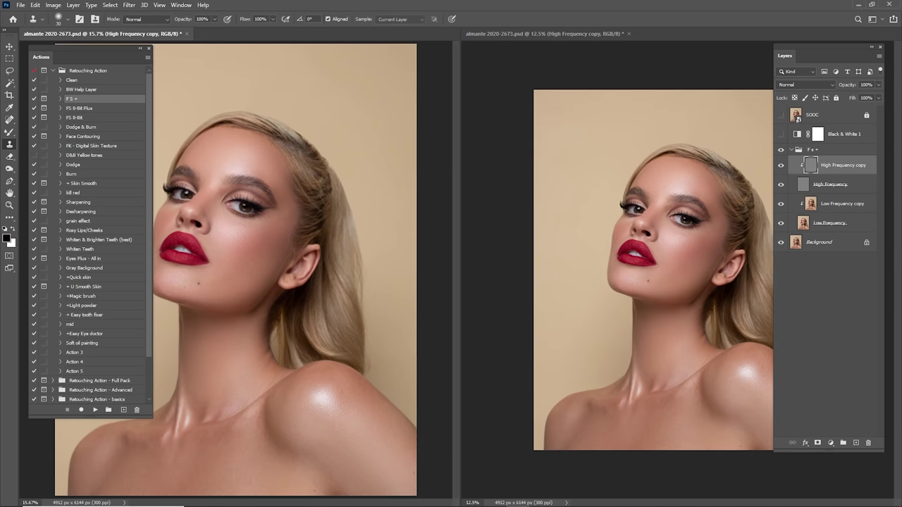
- Collapse the Actions panel, narrow the first document window and enlarge the face slightly in it as an overview
left_click(141, 49)
left_click(9, 47)
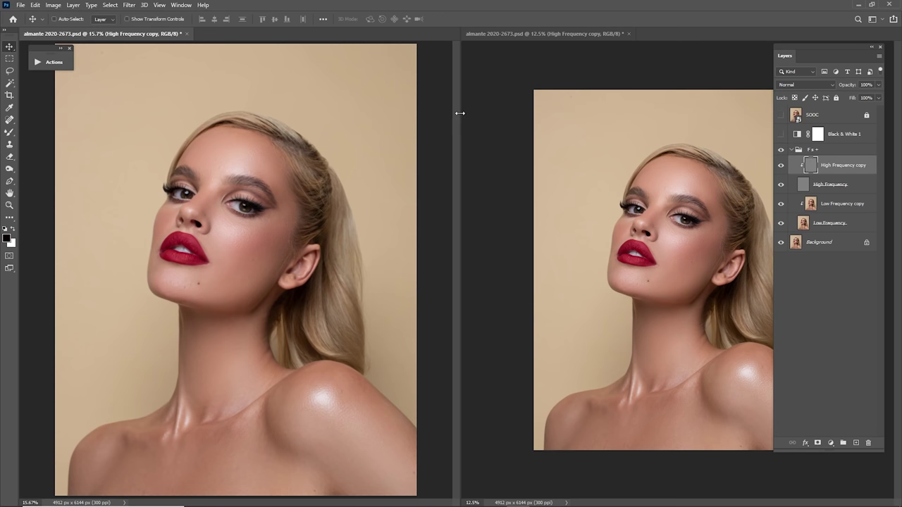
left_click_drag(460, 113, 284, 117)
key("ctrl")
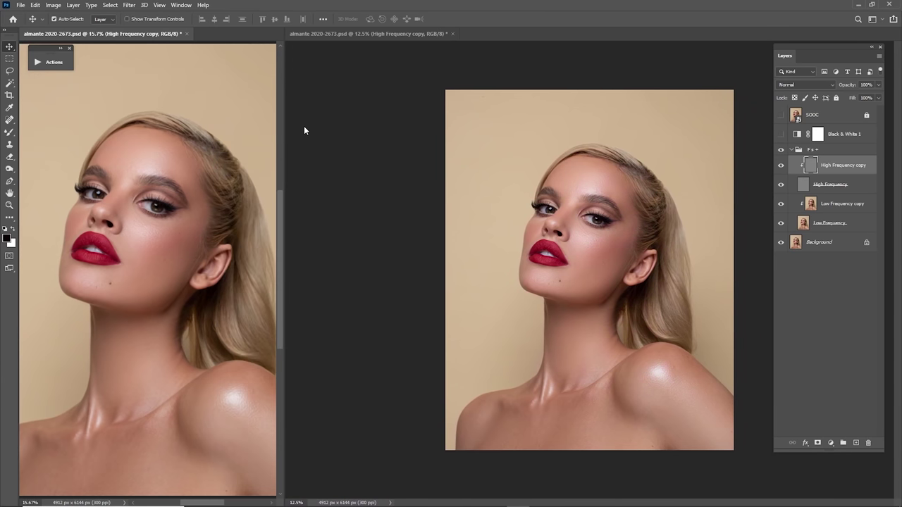
key("z")
left_click_drag(189, 172, 204, 183)
- Examine the skin texture around the mouth corner, chin and cheek up close in the second document window
left_click(590, 247)
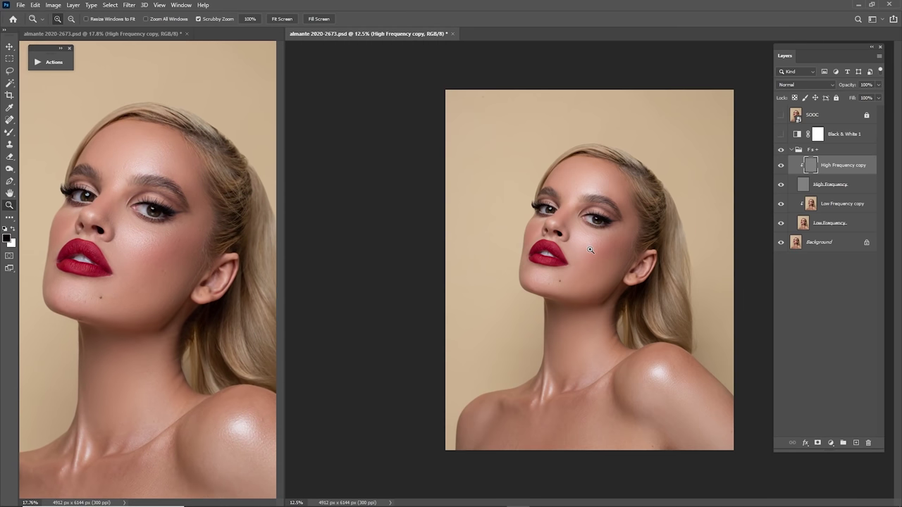
left_click_drag(590, 250, 671, 267)
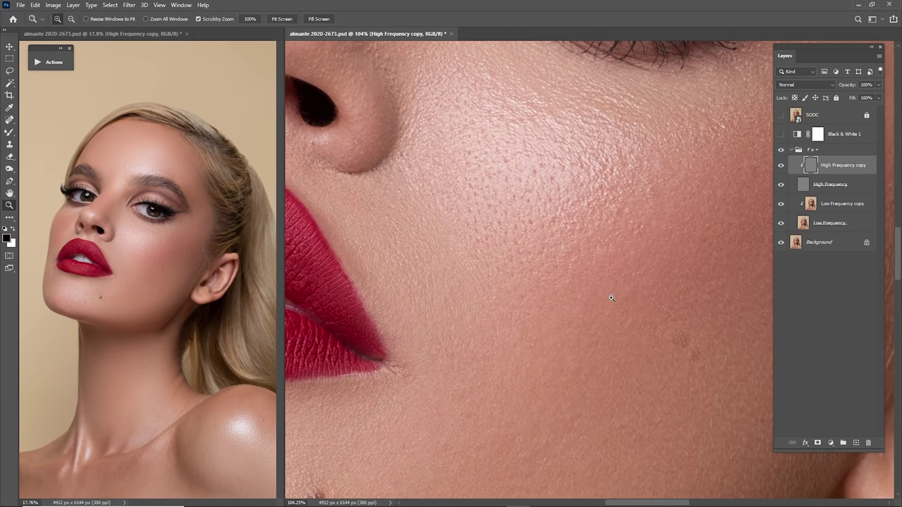
left_click_drag(520, 320, 543, 318)
left_click_drag(556, 324, 574, 259)
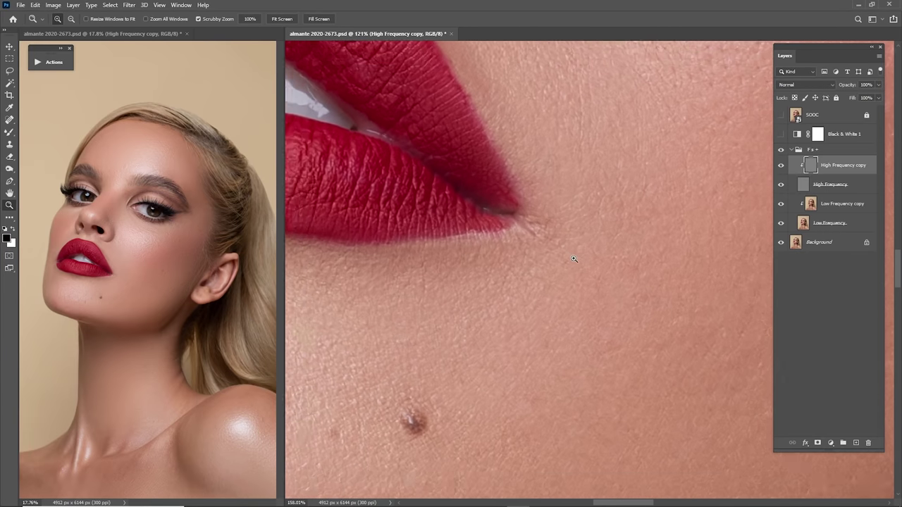
key("s")
scroll(454, 285, "down", 3)
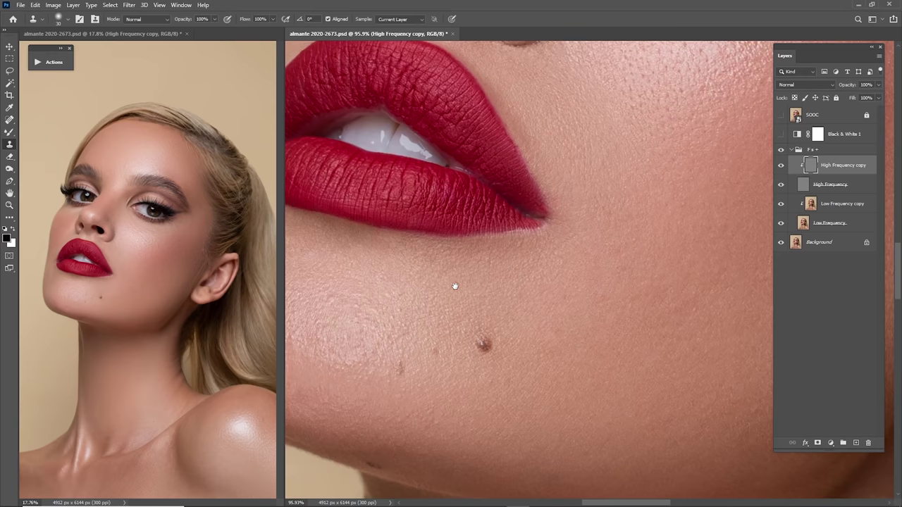
mouse_move(356, 302)
left_mouse_down()
mouse_move(559, 212)
mouse_move(574, 158)
left_mouse_up()
mouse_move(511, 269)
left_mouse_down()
mouse_move(554, 261)
mouse_move(505, 253)
left_mouse_up()
left_click_drag(673, 248, 458, 258)
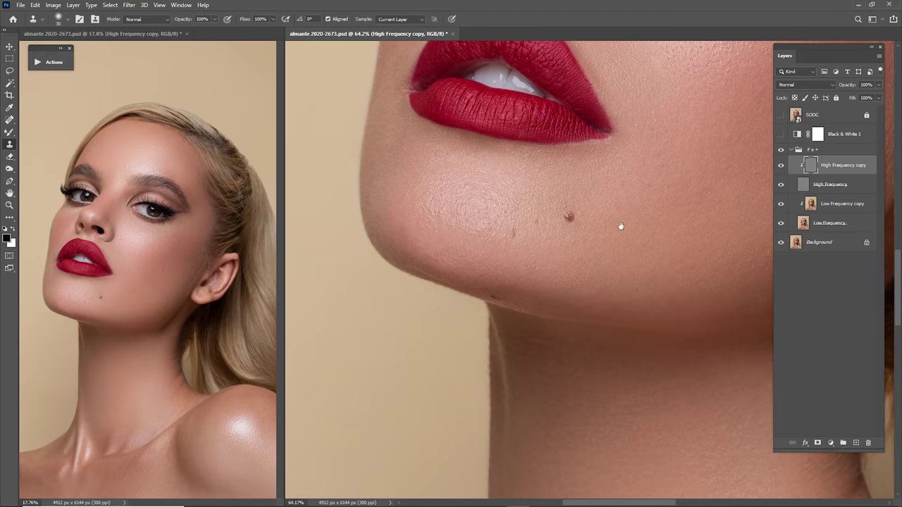
left_click_drag(619, 225, 502, 348)
left_click_drag(605, 251, 584, 249)
left_click_drag(598, 243, 535, 312)
mouse_move(624, 262)
left_mouse_down()
mouse_move(584, 275)
mouse_move(630, 274)
left_mouse_up()
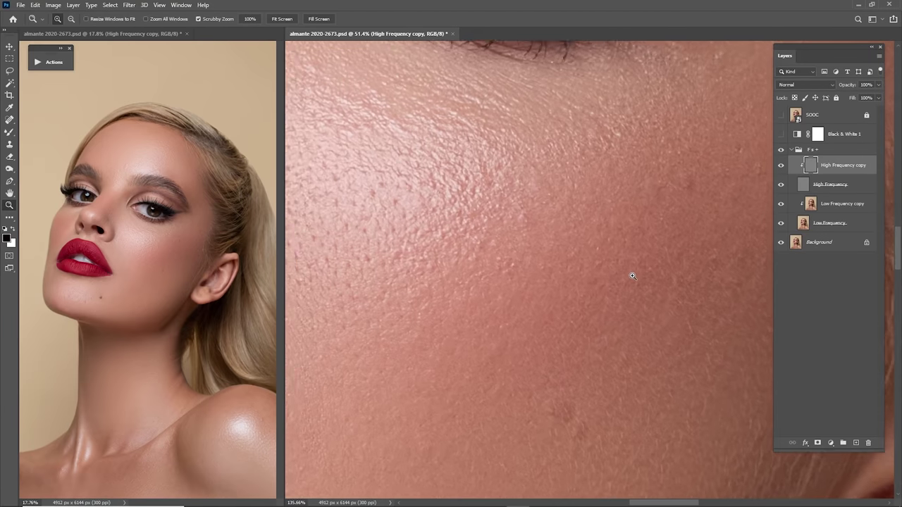
- Clean uneven pores in the upper cheek highlight below the inner eye with the Clone Stamp, resampling nearby skin
left_click_drag(603, 150, 617, 245)
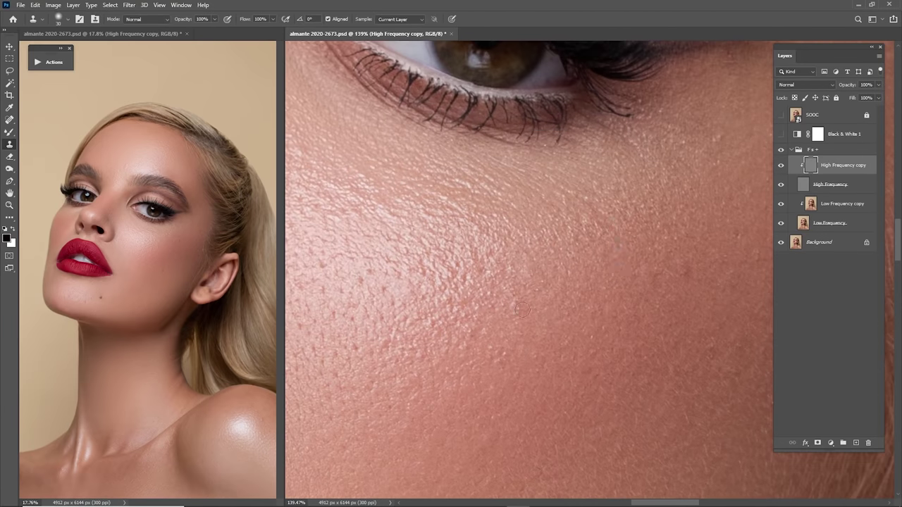
left_click_drag(496, 283, 635, 251)
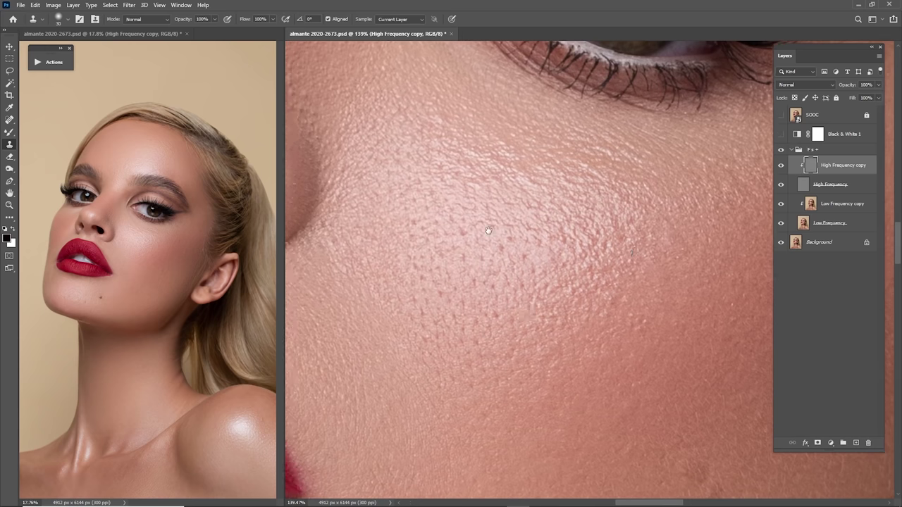
left_click_drag(489, 230, 553, 383)
left_click(540, 286, "ctrl+alt")
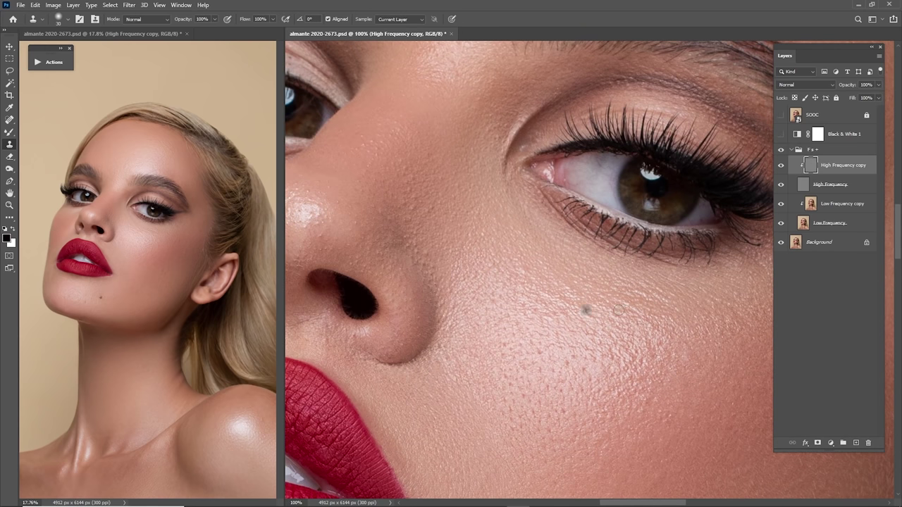
left_click_drag(586, 310, 552, 302)
left_click_drag(551, 302, 586, 271)
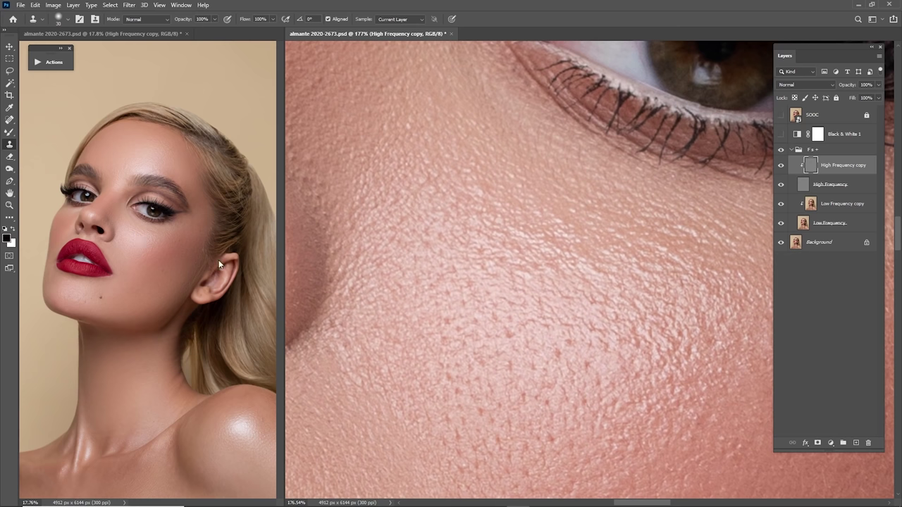
mouse_move(552, 254)
left_mouse_down()
mouse_move(512, 276)
mouse_move(494, 255)
mouse_move(538, 246)
mouse_move(513, 265)
mouse_move(527, 252)
left_mouse_up()
left_click(503, 274, "alt")
left_click(527, 252)
left_click(535, 275, "alt")
left_click(524, 260, "alt")
left_click(541, 274)
left_click(521, 272, "alt")
left_click(535, 281)
left_click(439, 274, "alt")
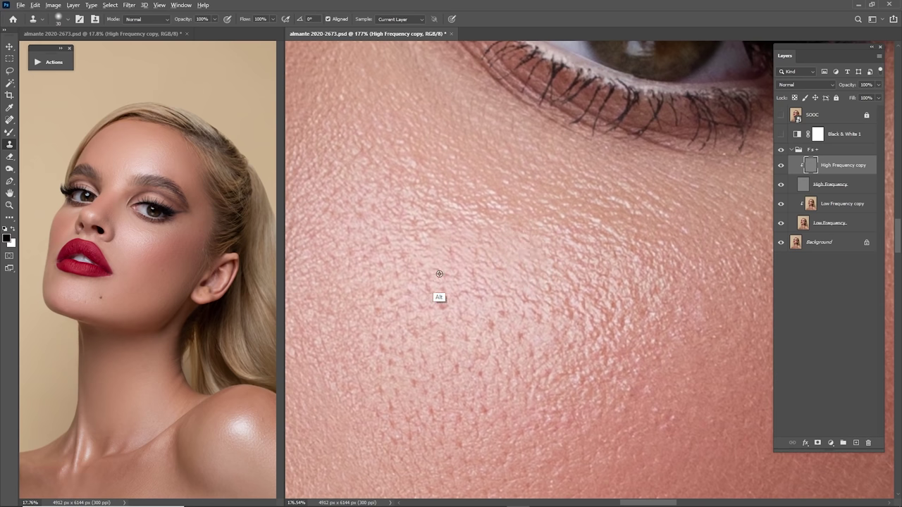
- Refine the remaining rough pores in the cheek highlight under the lower lashes with freshly sampled Clone Stamp dabs
scroll(507, 266, "up", 1)
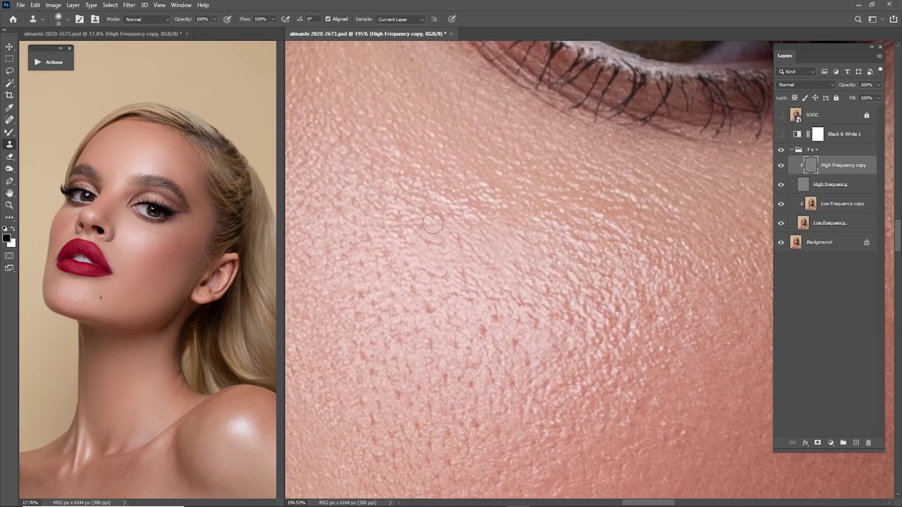
left_click(395, 231, "alt")
mouse_move(426, 241)
left_mouse_down()
mouse_move(443, 268)
mouse_move(469, 240)
left_mouse_up()
left_click(442, 298, "alt")
left_click(462, 250)
left_click(487, 301, "alt")
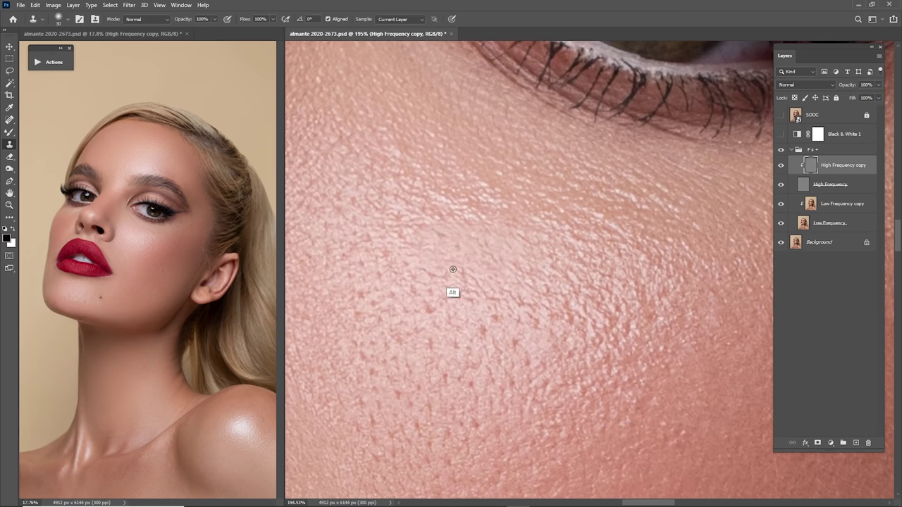
mouse_move(537, 276)
left_mouse_down()
mouse_move(490, 281)
mouse_move(527, 276)
left_mouse_up()
left_click(496, 237)
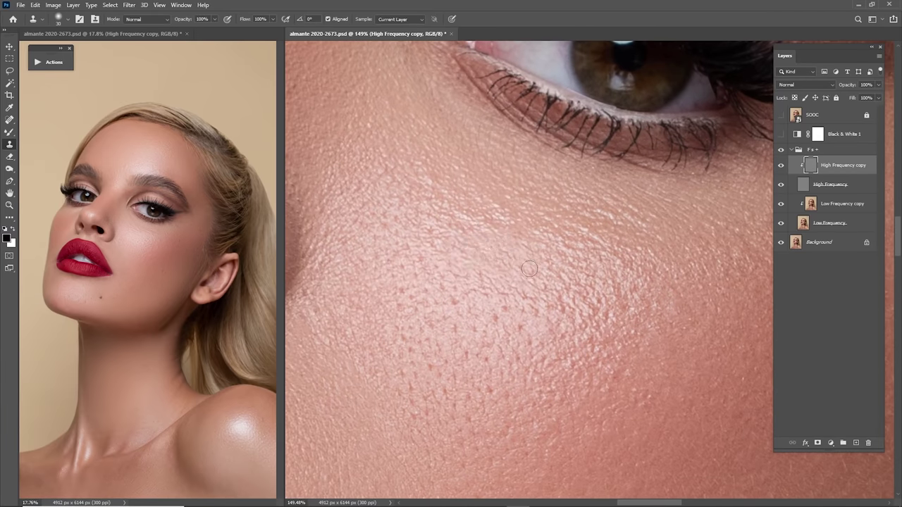
- Clean rough texture in the upper cheek highlight beneath the lower lashes with the Clone Stamp, sampling nearby skin
scroll(529, 269, "down", 5)
scroll(550, 294, "up", 6)
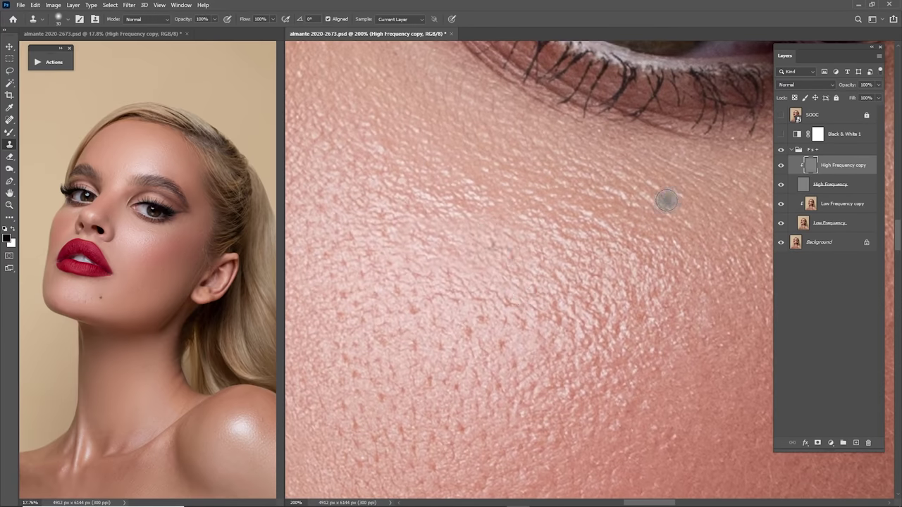
left_click_drag(636, 244, 612, 402)
left_click_drag(606, 271, 557, 272)
left_click_drag(581, 203, 658, 232)
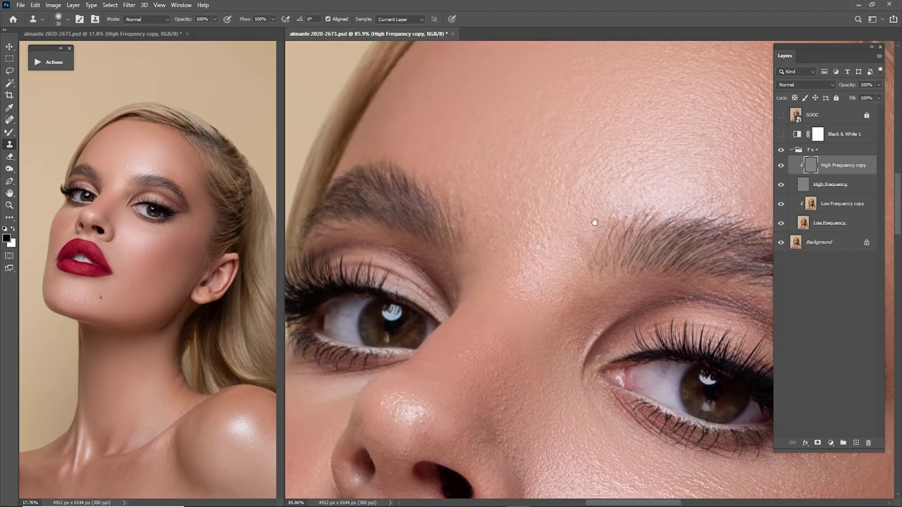
- Even out the forehead texture between the brows and above the camera-side brow toward the temple with the Clone Stamp
scroll(594, 222, "up", 2)
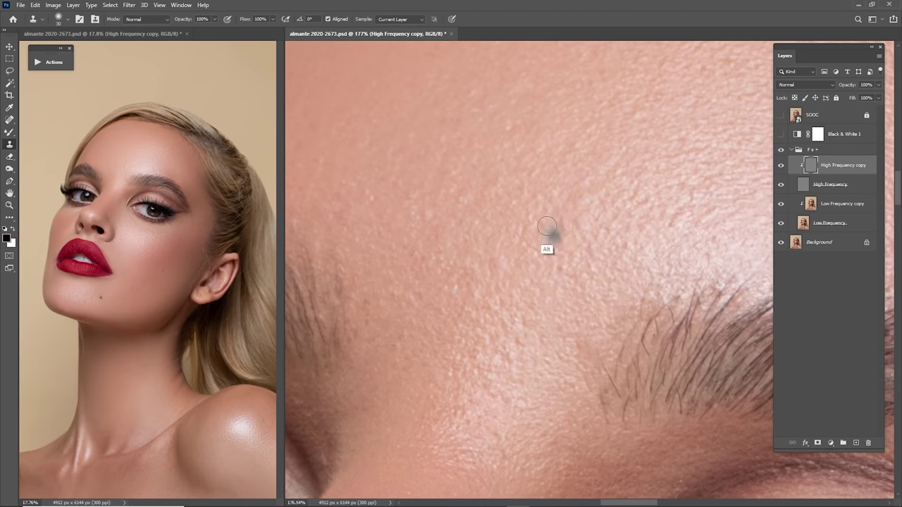
left_click_drag(637, 243, 579, 252)
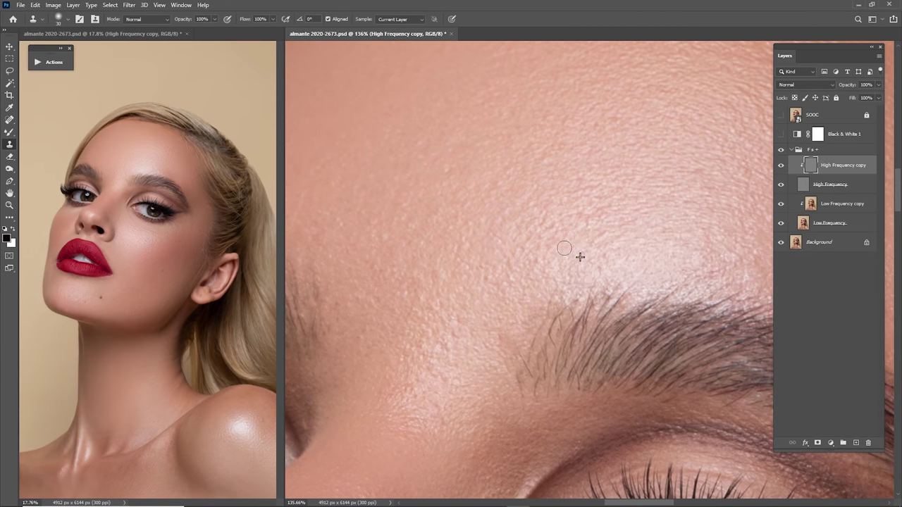
left_click_drag(647, 222, 557, 261)
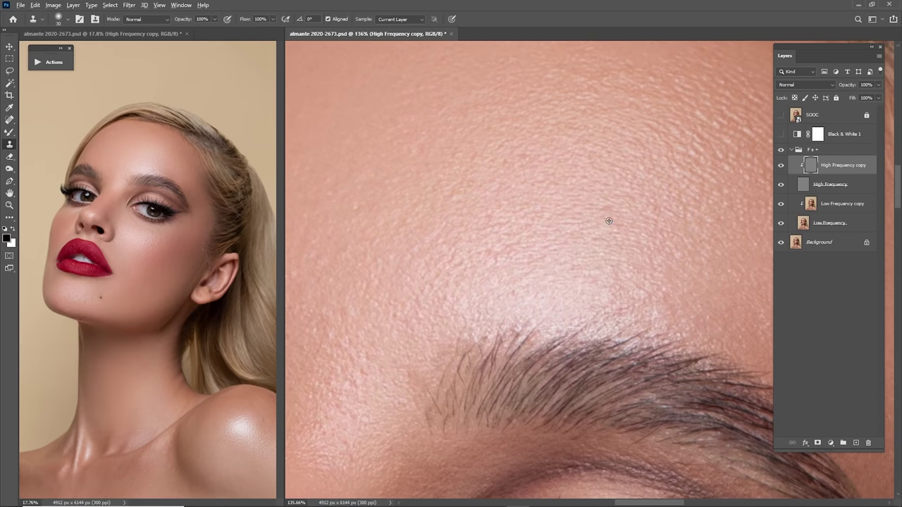
left_click_drag(643, 250, 518, 206)
left_click_drag(573, 231, 545, 236)
mouse_move(571, 299)
left_mouse_down()
mouse_move(537, 215)
mouse_move(533, 231)
left_mouse_up()
left_click_drag(581, 209, 620, 210)
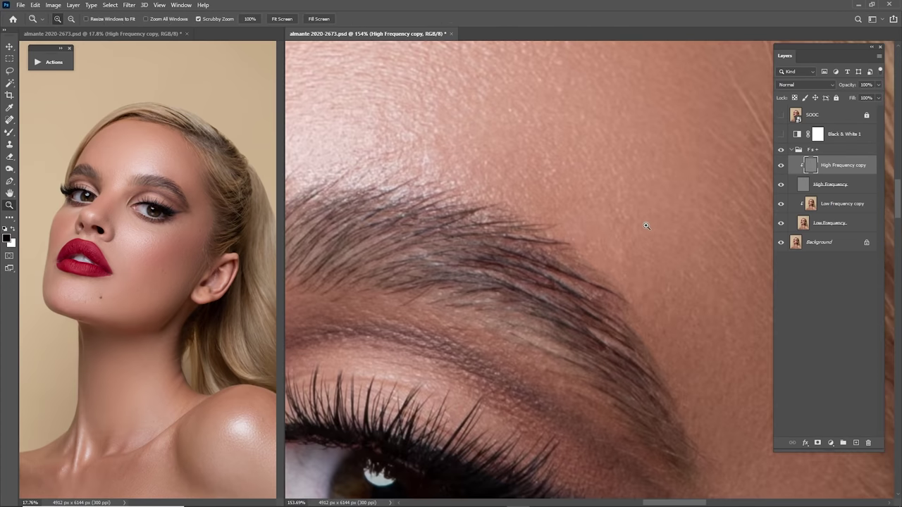
- Return to the under-eye area and refine the uneven skin grain below the lower lashes with the Clone Stamp
scroll(618, 326, "down", 2)
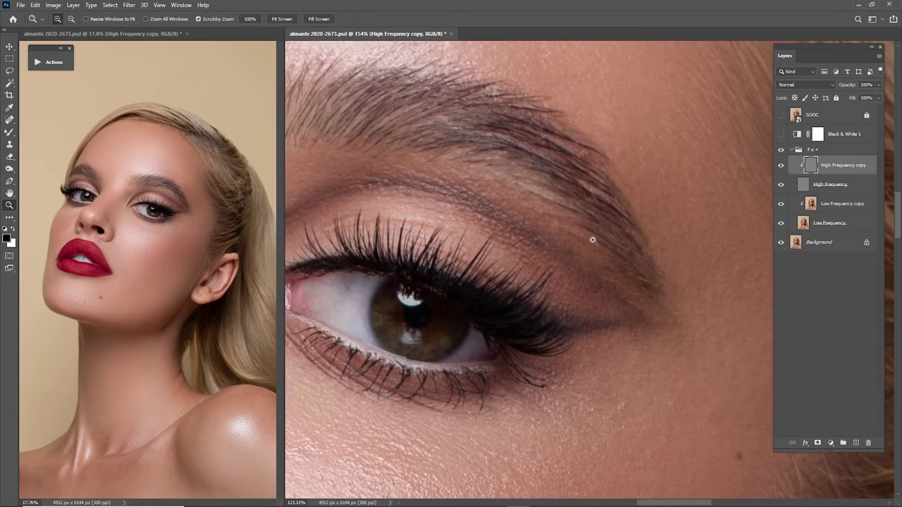
scroll(592, 237, "down", 5)
scroll(648, 161, "left", 1)
scroll(633, 161, "down", 2)
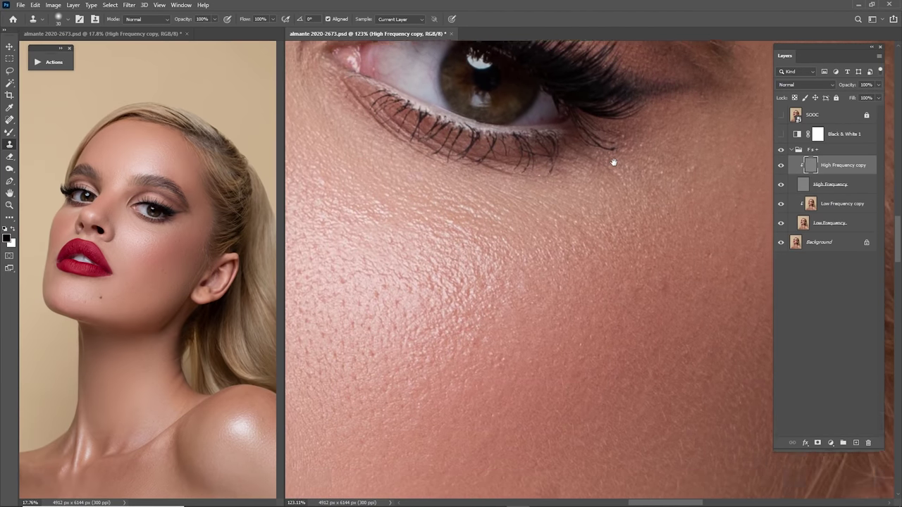
scroll(613, 188, "up", 4)
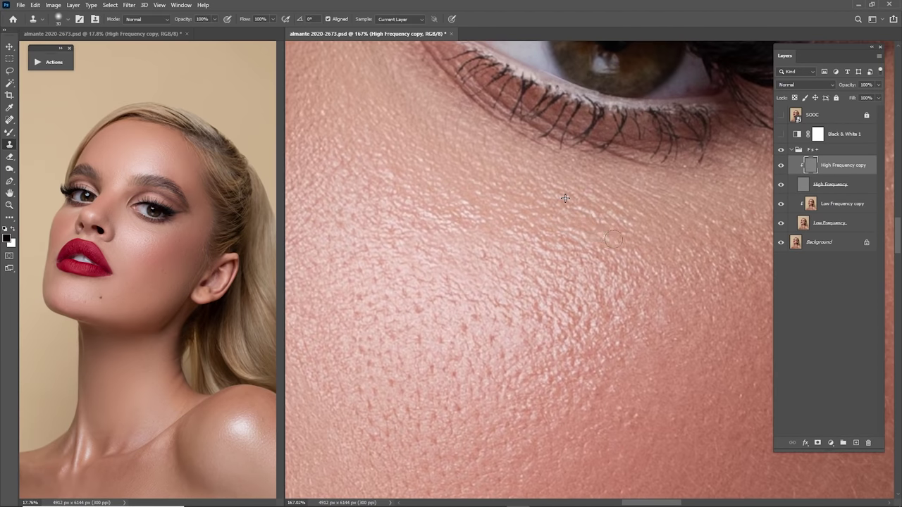
mouse_move(567, 229)
left_mouse_down()
mouse_move(521, 260)
mouse_move(517, 277)
mouse_move(543, 240)
mouse_move(565, 244)
left_mouse_up()
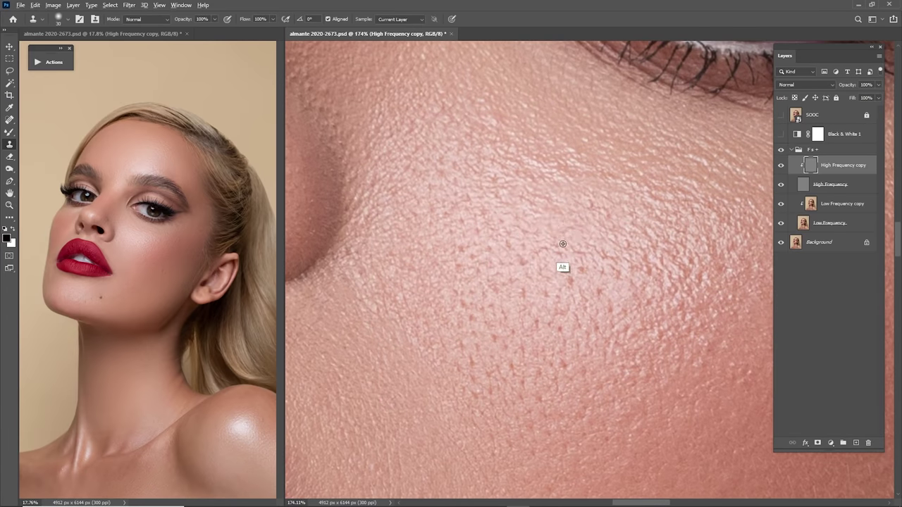
- Clone fresh skin texture over the enlarged pores in the cheek highlight beside the nostril
mouse_move(602, 251)
left_mouse_down()
mouse_move(505, 216)
mouse_move(515, 239)
mouse_move(525, 238)
left_mouse_up()
left_click(515, 200, "alt")
left_click_drag(529, 198, 553, 213)
mouse_move(582, 243)
left_mouse_down()
mouse_move(535, 144)
mouse_move(496, 93)
left_mouse_up()
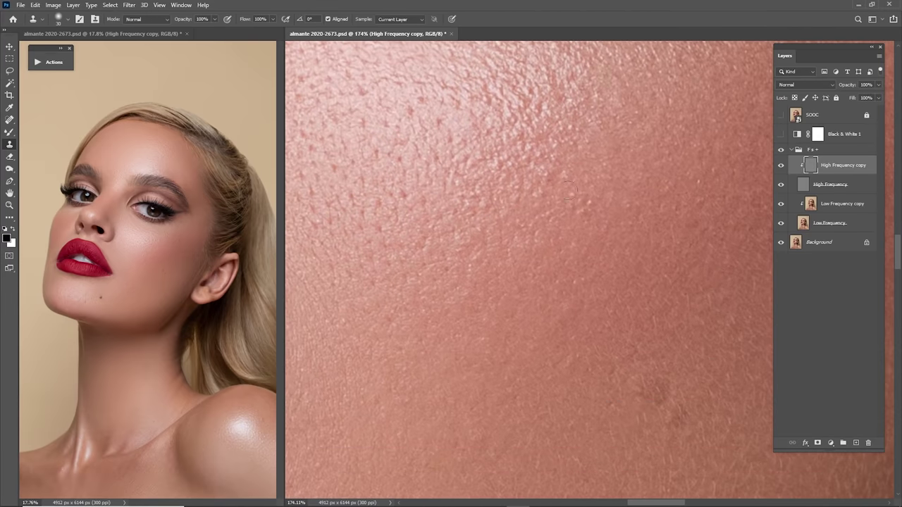
- Clean the high-frequency texture from the lower cheek down to the jawline with the Clone Stamp
left_click_drag(582, 293, 608, 139)
mouse_move(739, 296)
left_mouse_down()
mouse_move(570, 123)
mouse_move(569, 97)
left_mouse_up()
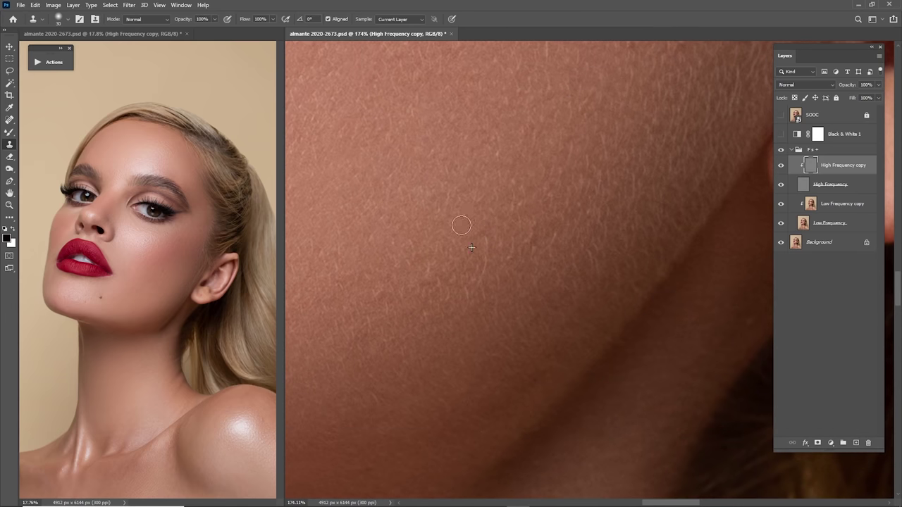
left_click_drag(435, 216, 608, 177)
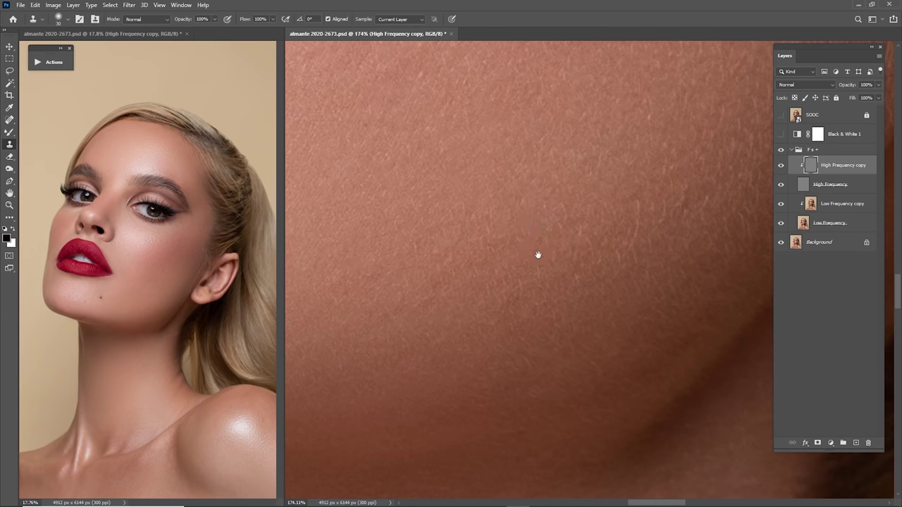
left_click_drag(537, 256, 651, 199)
left_click_drag(579, 306, 574, 227)
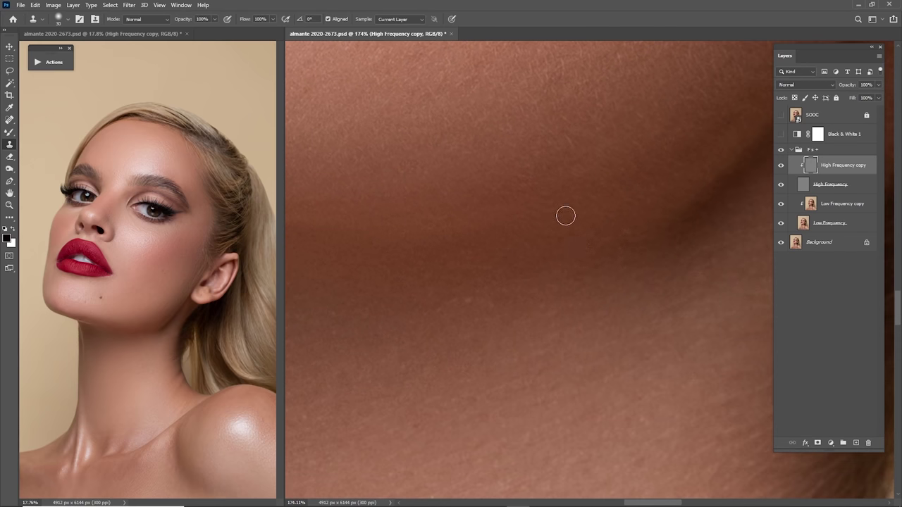
- Clone away small specks on the shadowed upper neck beneath the jaw, working toward the hairline side
left_click_drag(496, 297, 466, 299)
left_click_drag(487, 299, 509, 195)
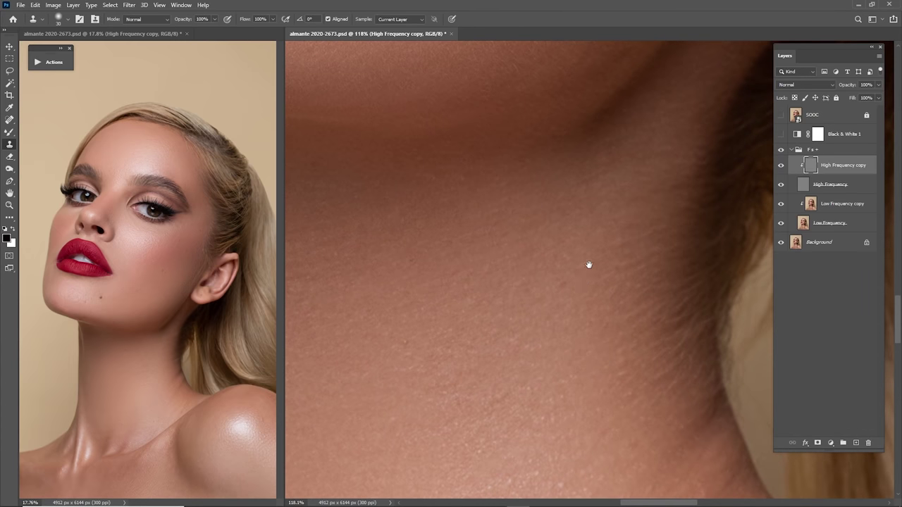
mouse_move(589, 264)
left_mouse_down()
mouse_move(622, 235)
mouse_move(567, 235)
left_mouse_up()
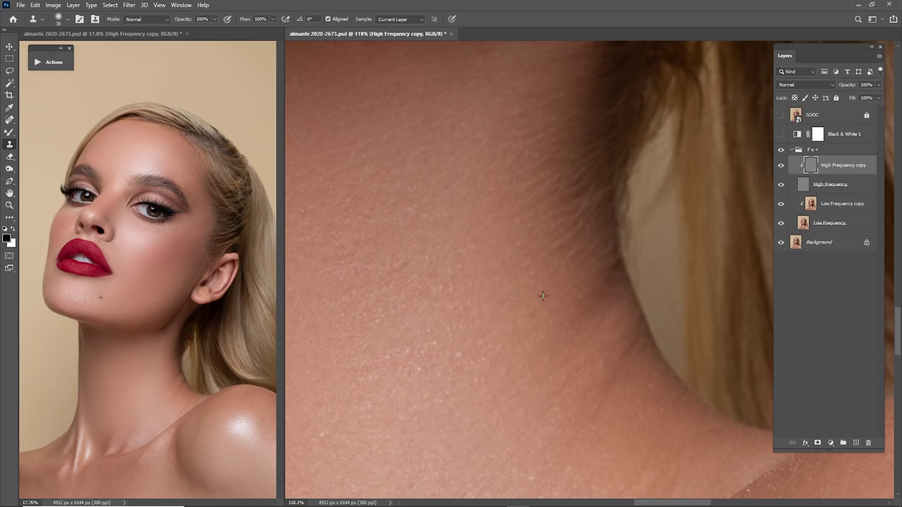
left_click_drag(542, 296, 557, 235)
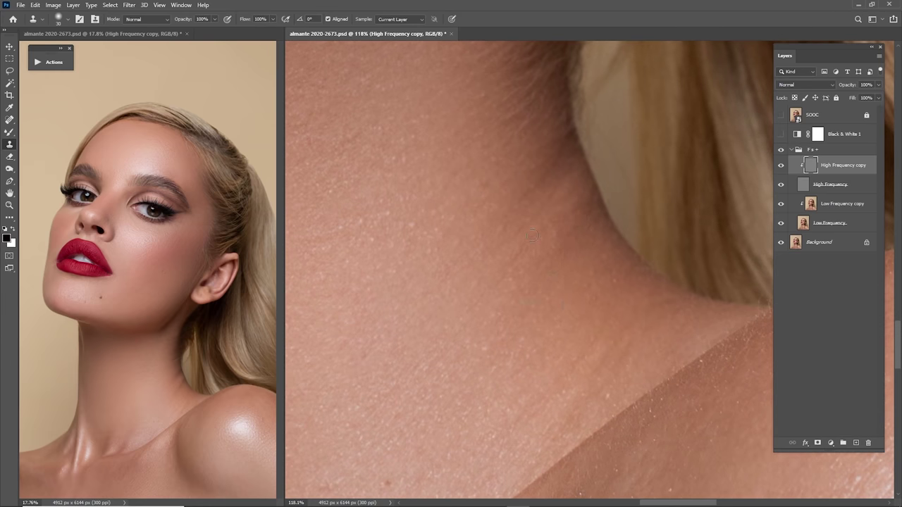
- Remove small blemishes and bright specks on the side of the neck above the shoulder with resampled Clone Stamp dabs
left_click(546, 244, "alt")
left_click(528, 264, "alt")
left_click_drag(501, 280, 559, 222)
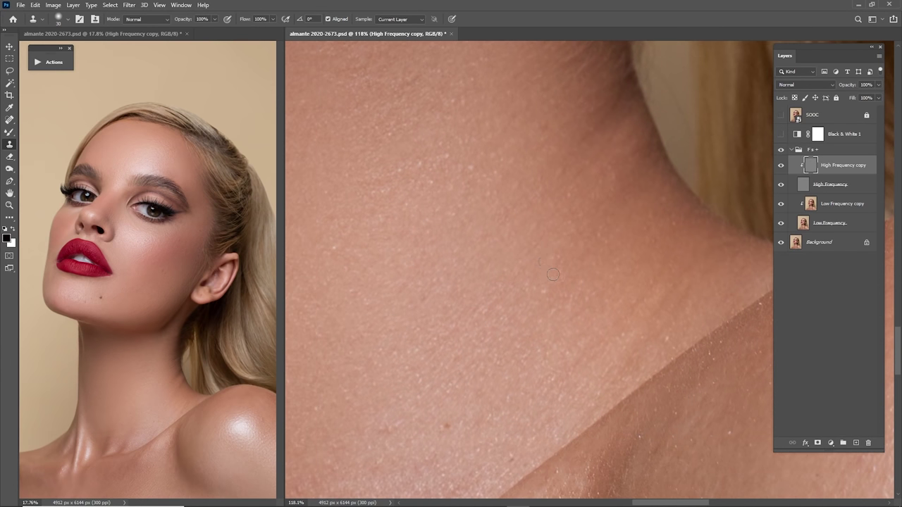
left_click_drag(500, 308, 622, 208)
left_click_drag(508, 290, 615, 233)
left_click(596, 240, "alt")
left_click(549, 265)
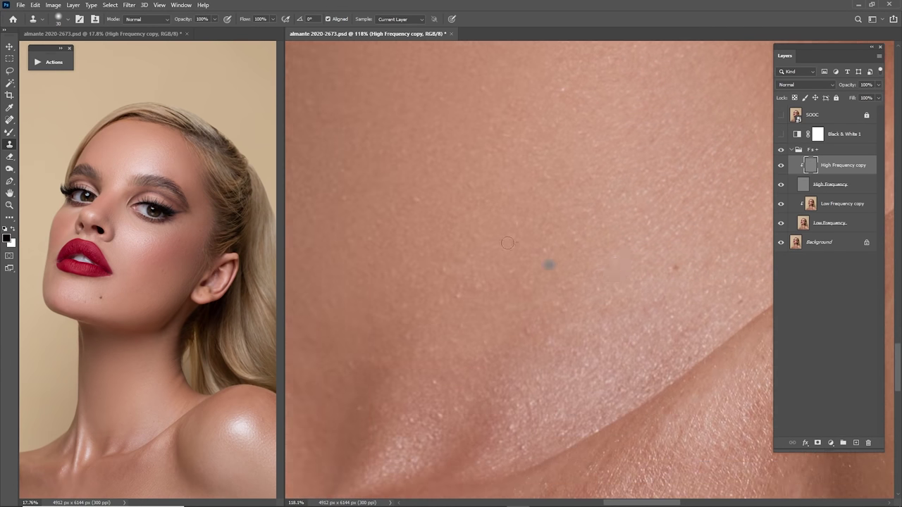
- Clone out specks across the front of the neck and undo the stray stroke at its outer edge
left_click_drag(422, 211, 535, 268)
left_click(505, 226, "alt")
left_click(537, 260)
left_click(541, 320, "alt")
left_click(567, 351)
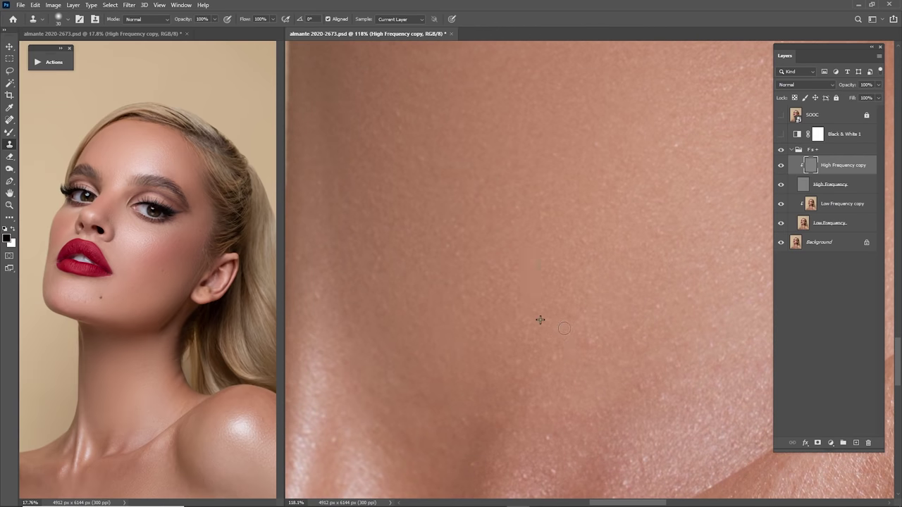
left_click_drag(461, 223, 286, 282)
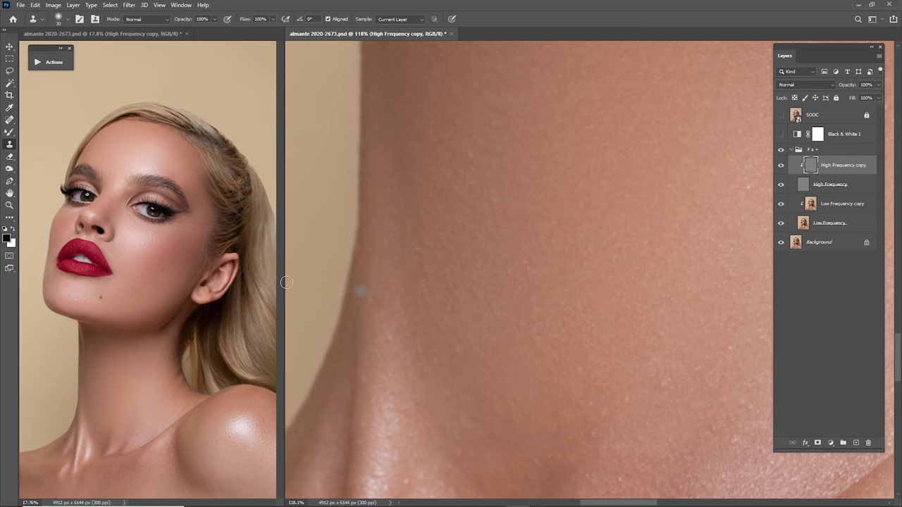
key("ctrl+z")
- Clean specks around the hollow at the base of the neck and along the collarbone with the Clone Stamp
left_click_drag(584, 314, 551, 285)
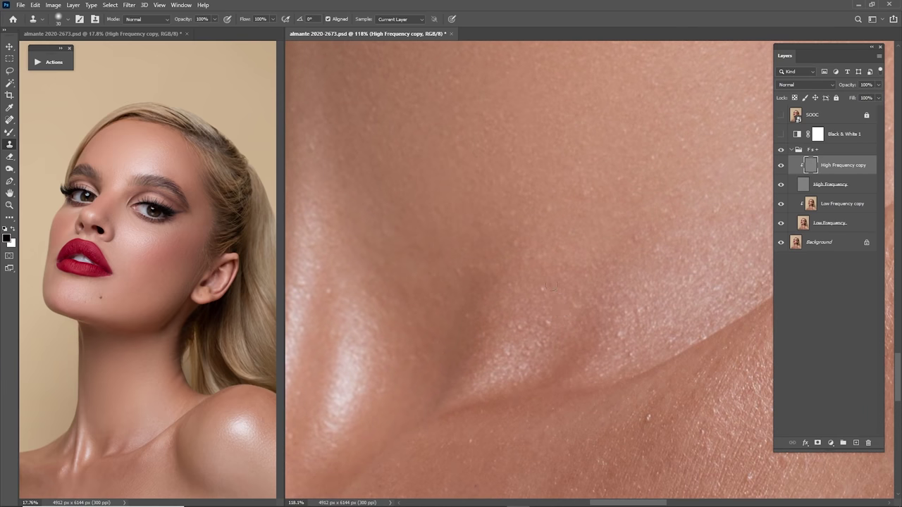
scroll(581, 318, "down", 5)
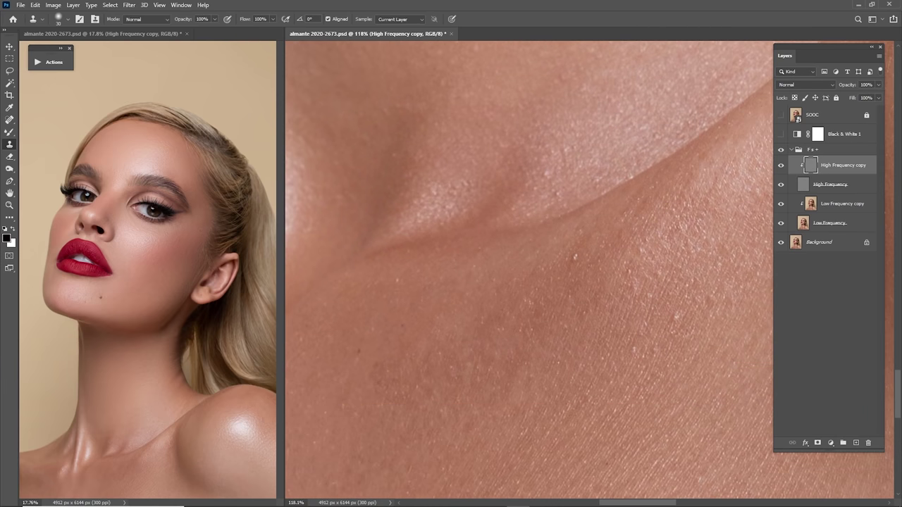
scroll(557, 280, "down", 2)
left_click(536, 324)
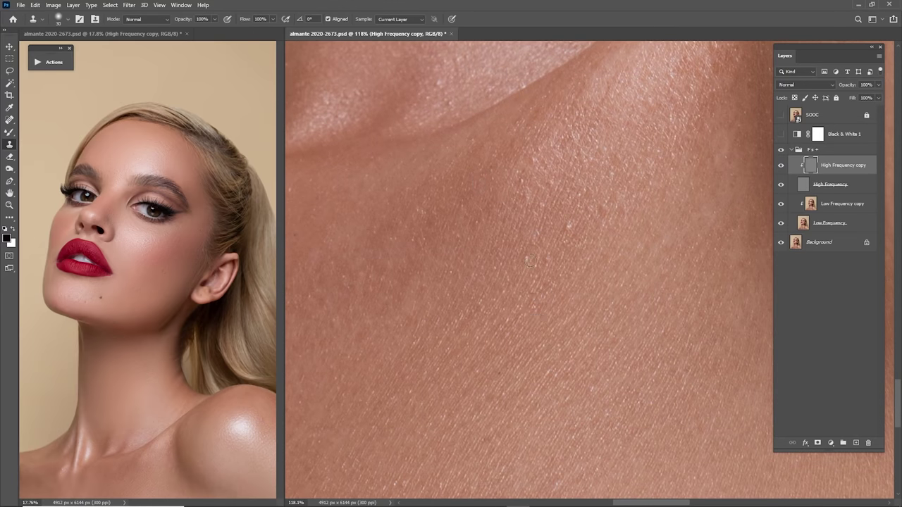
scroll(564, 232, "up", 4)
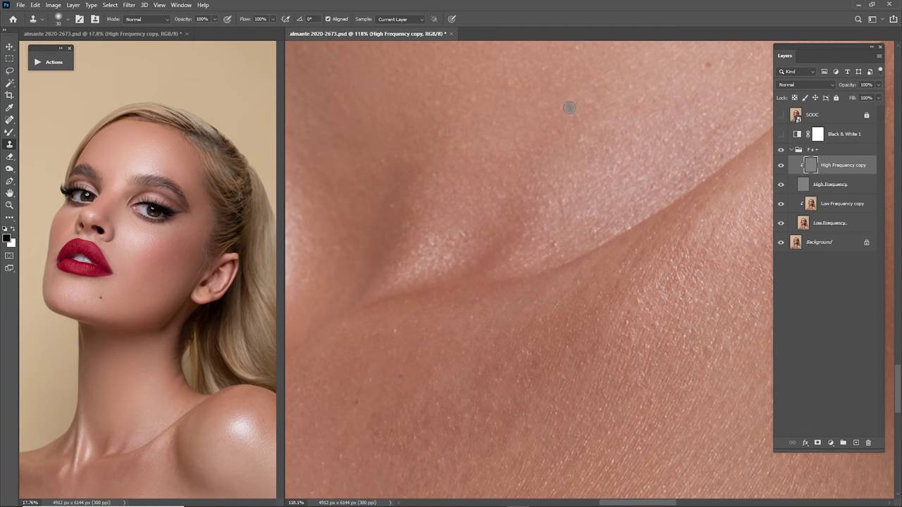
scroll(415, 344, "down", 3)
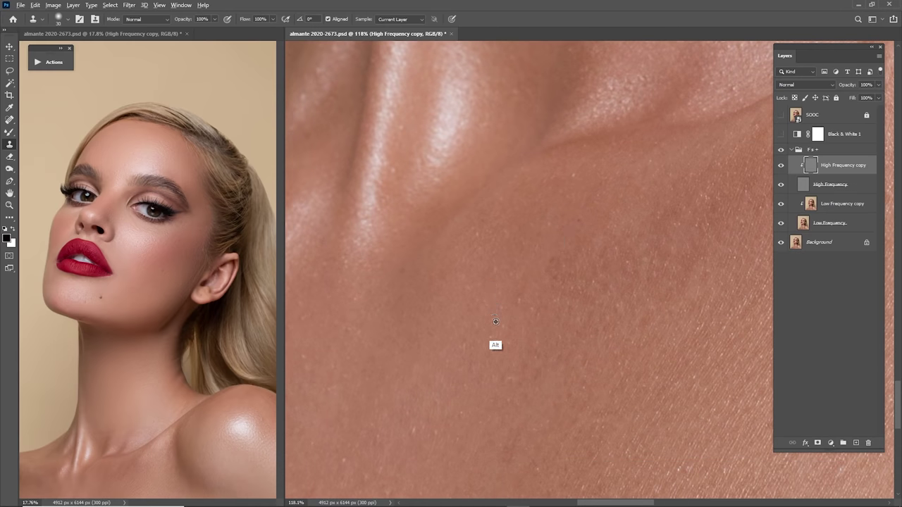
- Clone away dark and bright specks on the upper chest down to the lower edge of the photo
scroll(500, 310, "down", 3)
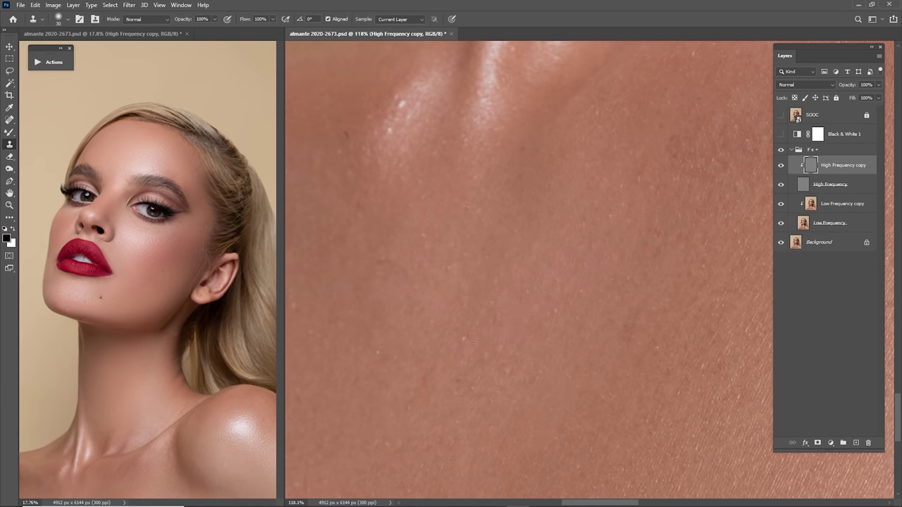
scroll(425, 339, "left", 3)
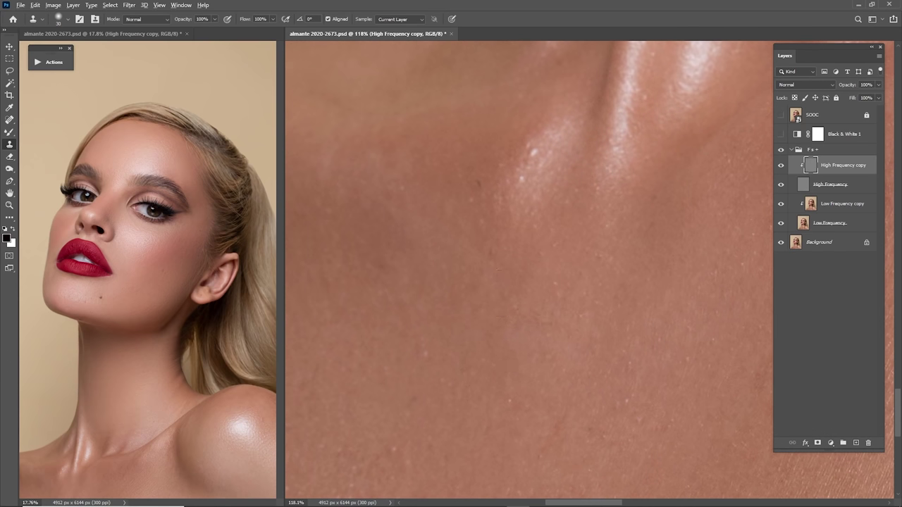
scroll(486, 204, "down", 3)
scroll(486, 204, "left", 2)
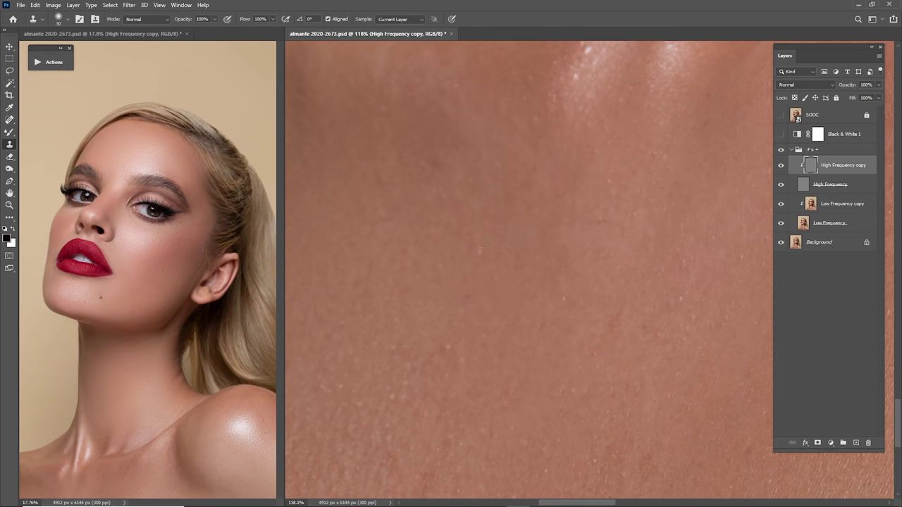
scroll(493, 282, "down", 3)
key("alt")
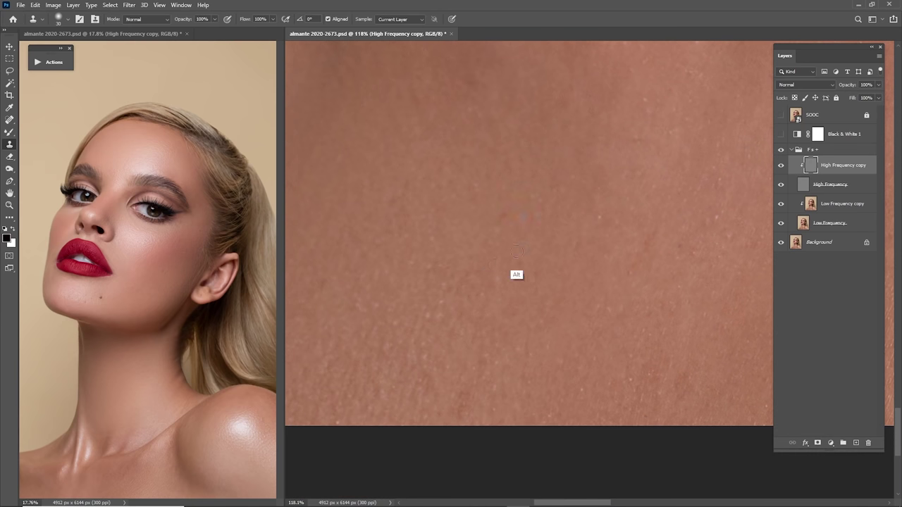
- Clean small spots on the far shoulder with the Clone Stamp, sampling adjacent skin
key("space")
mouse_move(503, 336)
left_mouse_down()
mouse_move(612, 261)
mouse_move(604, 361)
left_mouse_up()
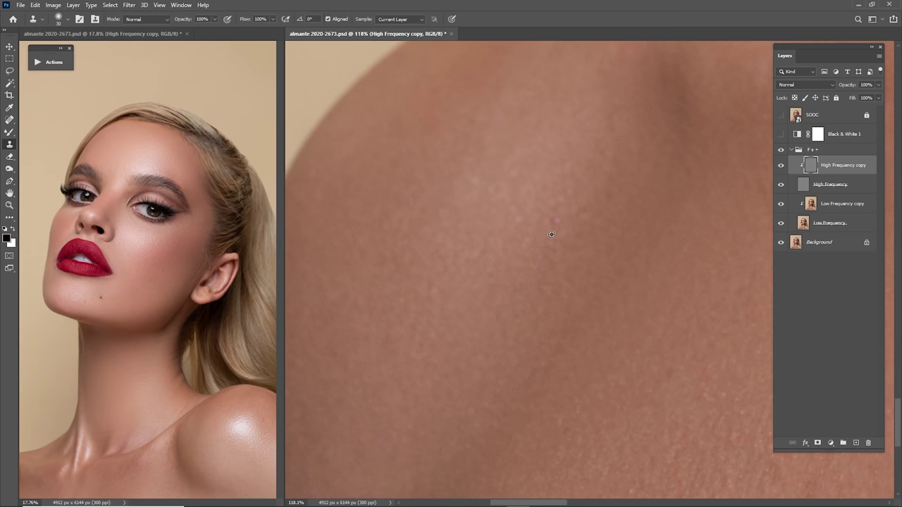
mouse_move(637, 147)
left_mouse_down()
mouse_move(514, 246)
mouse_move(437, 291)
mouse_move(447, 300)
mouse_move(488, 259)
left_mouse_up()
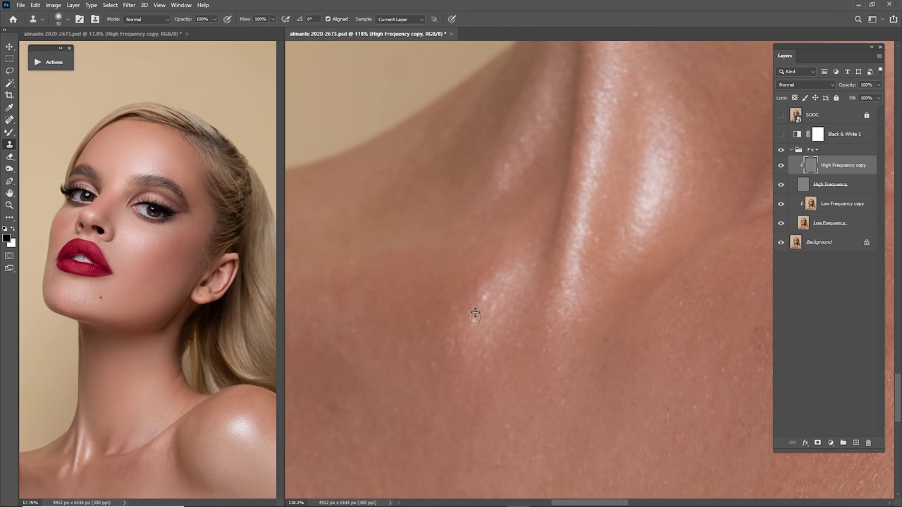
- Clone out specks in the collarbone highlight and beside the shiny neck tendons using freshly sampled skin
left_click(497, 308, "alt")
left_click(486, 297)
left_click_drag(637, 135, 503, 341)
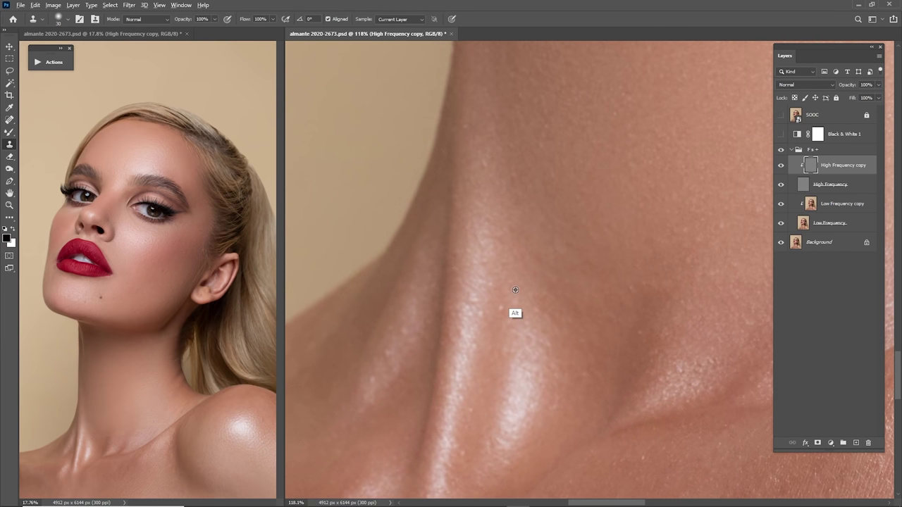
left_click(515, 290, "alt")
left_click_drag(503, 203, 493, 278)
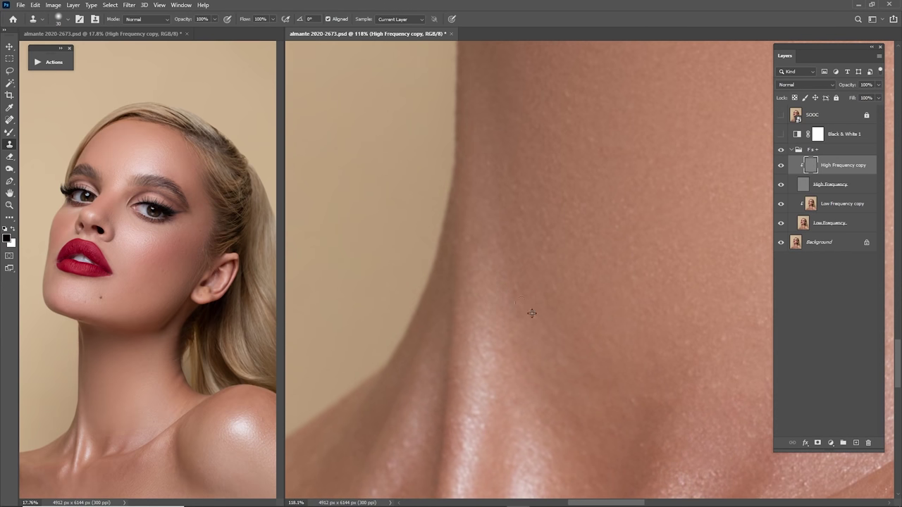
- Examine the skin texture from the front of the neck up to the chin and mouth corner
scroll(523, 319, "down", 5)
left_click_drag(509, 89, 529, 355)
left_click_drag(499, 276, 549, 332)
left_click_drag(483, 243, 568, 329)
left_click_drag(432, 237, 545, 317)
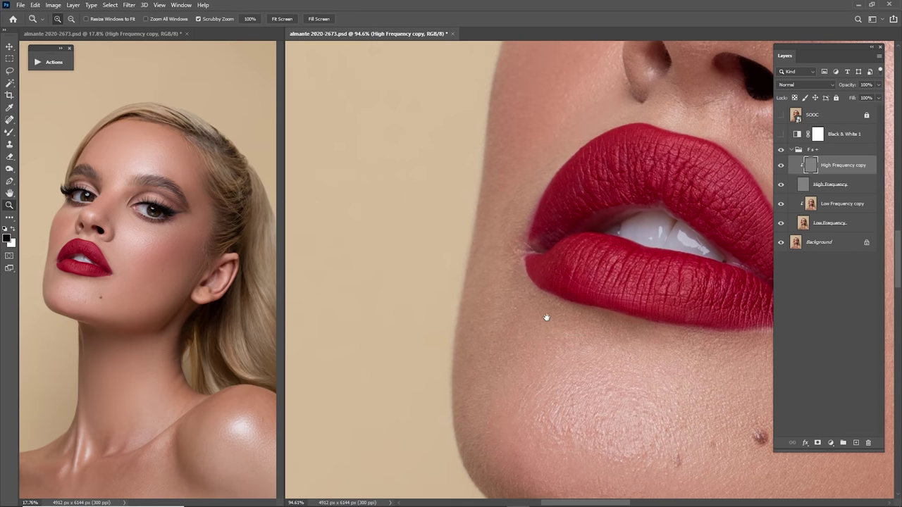
- Remove small bumps on the nose bridge and beside the nose tip highlight with the Spot Healing Brush
left_click_drag(505, 271, 549, 272)
scroll(518, 229, "up", 3)
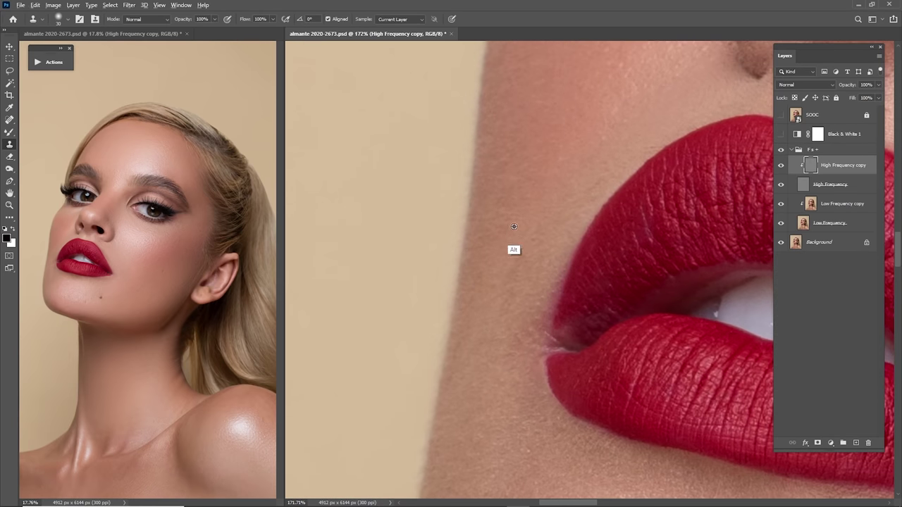
scroll(541, 178, "up", 3)
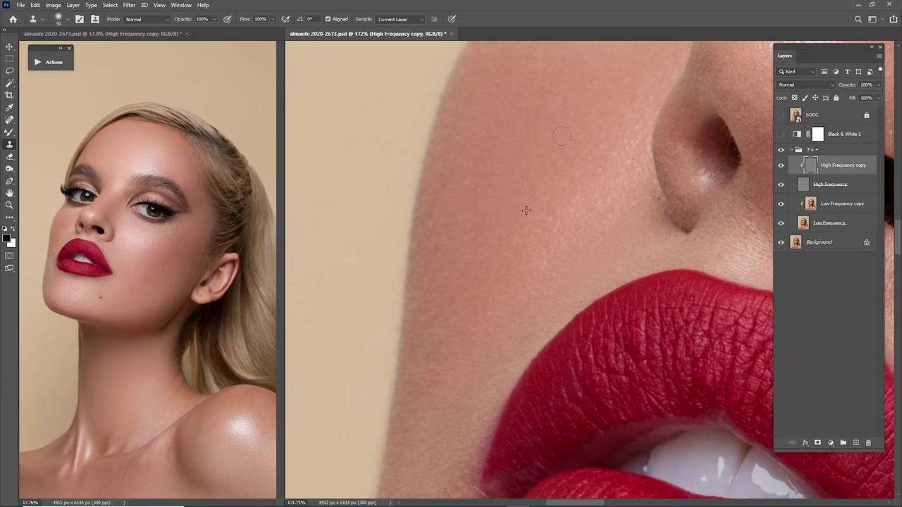
scroll(536, 211, "up", 5)
scroll(535, 211, "right", 4)
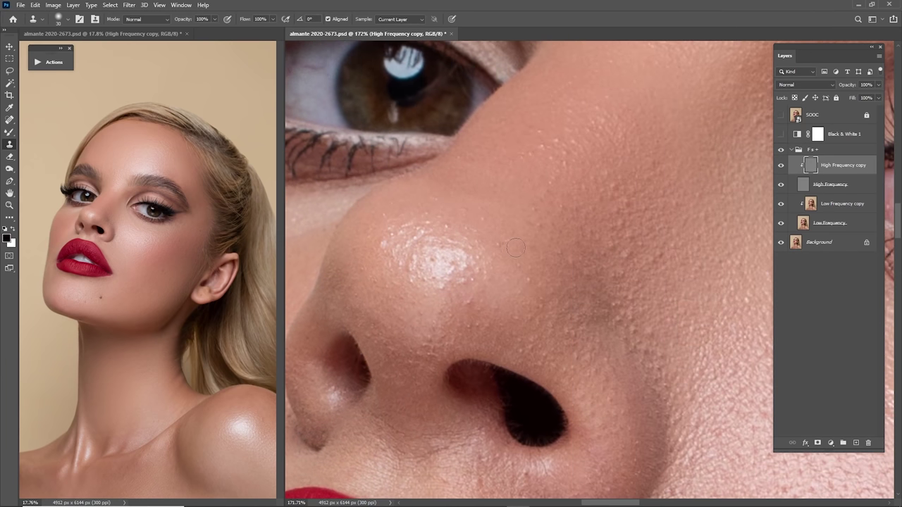
key("j")
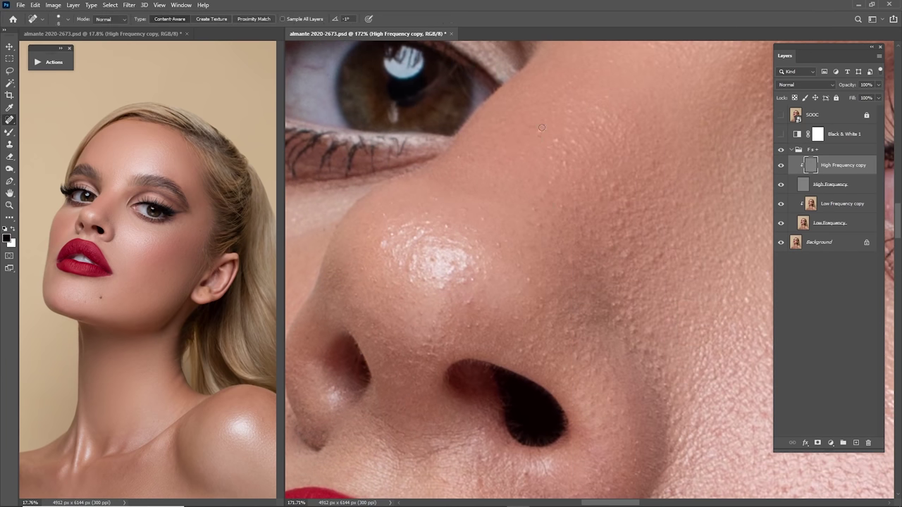
left_click(555, 147)
left_click(501, 243)
- Heal raised bumps along the shadowed side of the nose above the nostril with the Spot Healing Brush
left_click_drag(558, 225, 455, 211)
key("s")
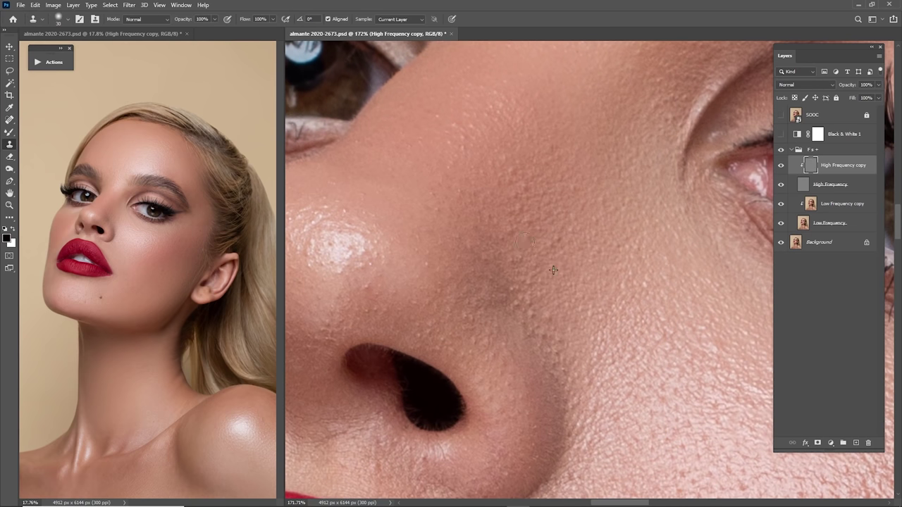
key("j")
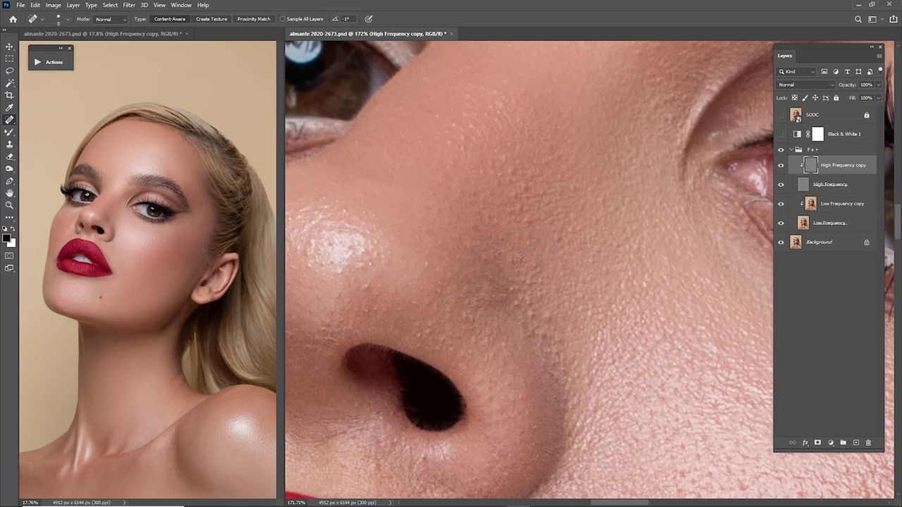
left_click_drag(532, 319, 527, 313)
left_click(525, 329)
left_click_drag(545, 197, 558, 294)
mouse_move(524, 263)
left_mouse_down()
mouse_move(516, 253)
mouse_move(535, 283)
left_mouse_up()
- Clone away rough spots on the forehead above the far eyebrow, sampling clean skin beside them
scroll(569, 249, "up", 5)
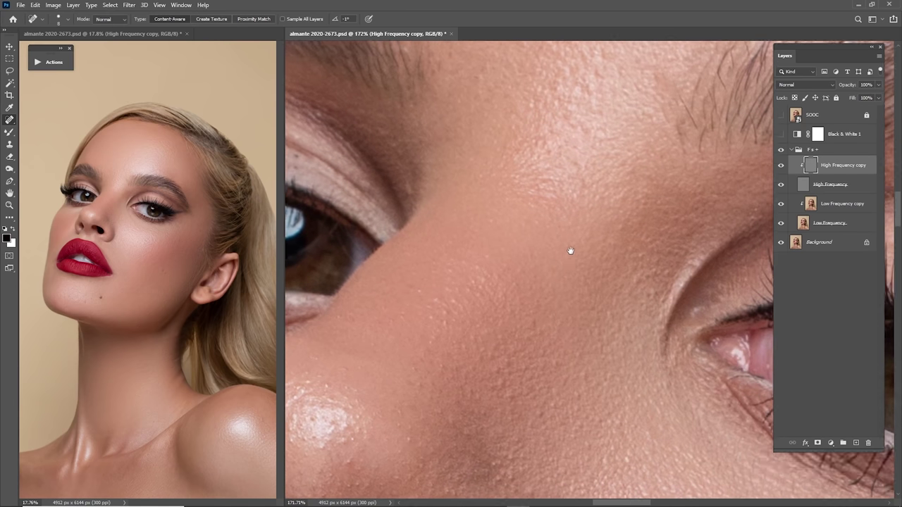
key("s")
scroll(581, 226, "up", 6)
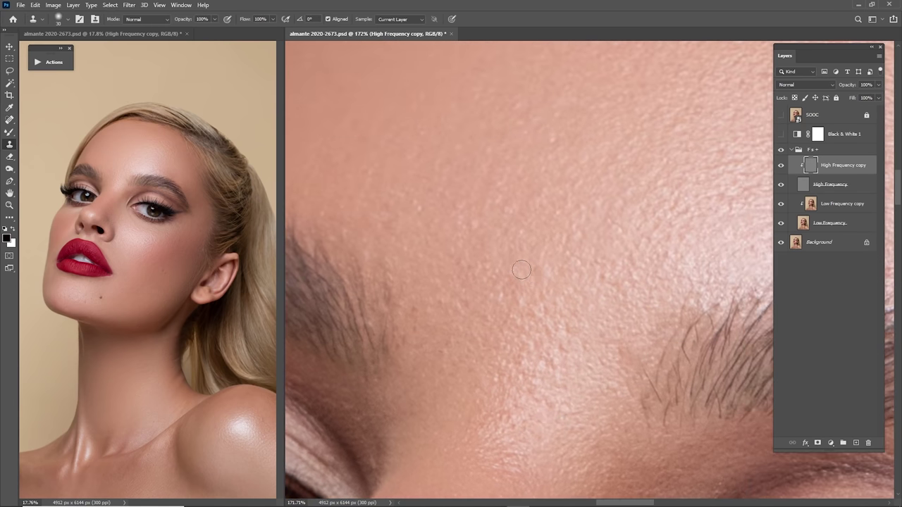
left_click_drag(428, 205, 548, 254)
left_click(457, 224, "alt")
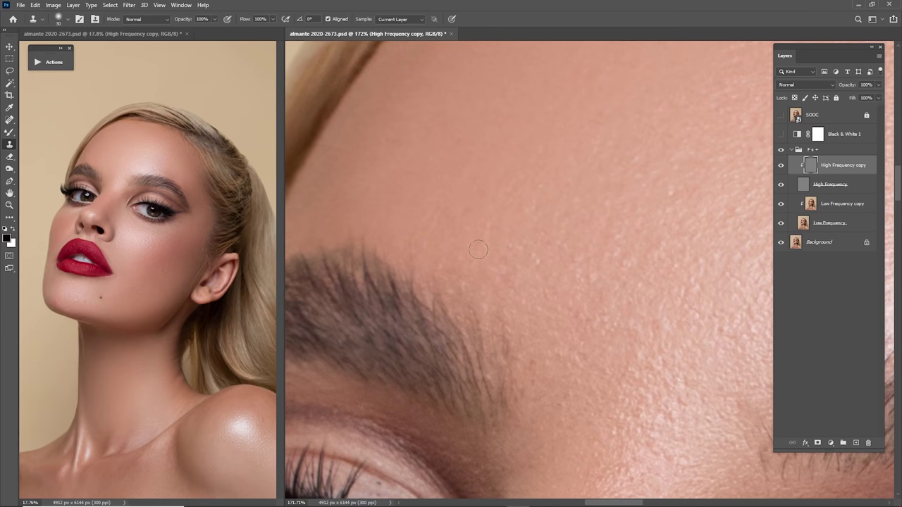
left_click_drag(477, 184, 486, 188)
left_click(486, 169, "alt")
left_click(499, 117)
- Even out bright specks in the middle of the forehead with the Clone Stamp, resampling nearby texture
mouse_move(621, 177)
left_mouse_down()
mouse_move(505, 177)
mouse_move(465, 194)
left_mouse_up()
left_click(494, 194, "alt")
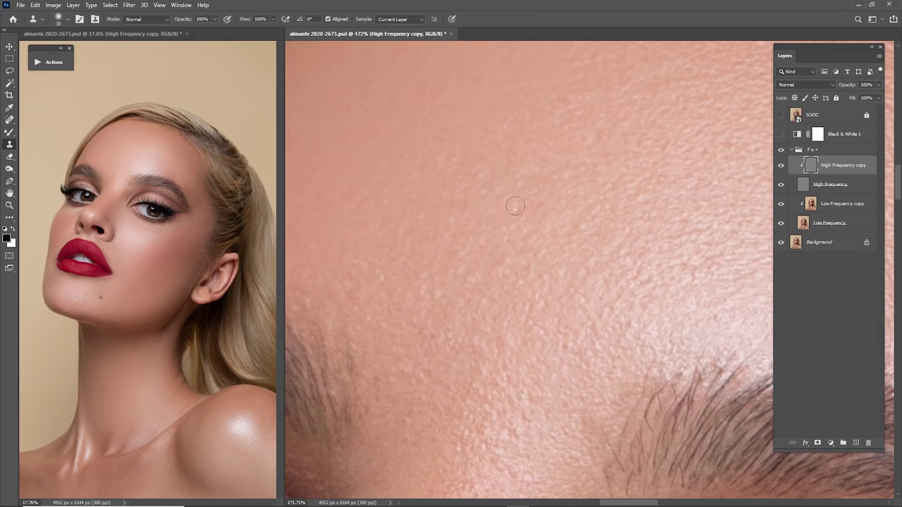
left_click(503, 217)
left_click_drag(549, 187, 470, 169)
left_click(510, 180, "alt")
left_click(487, 214)
- Clean skin texture in the forehead highlight above the near eyebrow using freshly sampled adjacent skin
left_click_drag(564, 183, 457, 159)
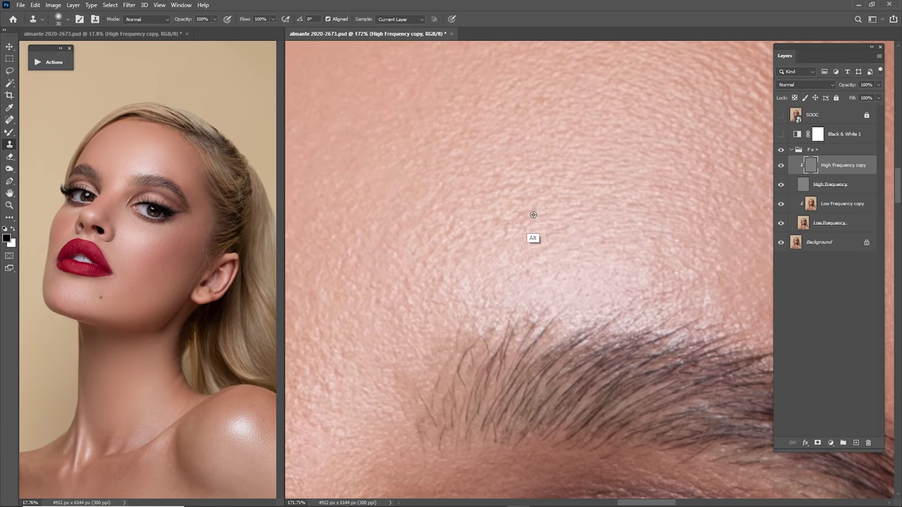
left_click(532, 216, "alt")
left_click(508, 231)
left_click_drag(608, 230, 482, 201)
left_click(576, 247, "alt")
left_click(556, 248)
- Clone out a rough spot on the near cheek below the eye using neighbouring skin texture
left_click_drag(620, 255, 583, 276)
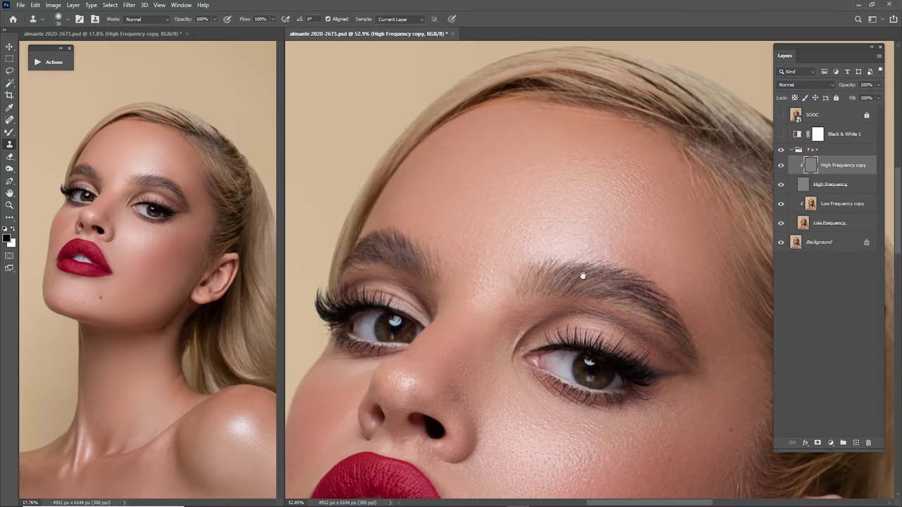
mouse_move(637, 377)
left_mouse_down()
mouse_move(591, 264)
mouse_move(605, 187)
left_mouse_up()
left_click_drag(537, 218, 561, 157)
mouse_move(497, 170)
left_mouse_down()
mouse_move(577, 222)
mouse_move(530, 253)
mouse_move(539, 206)
left_mouse_up()
left_click(567, 249, "alt")
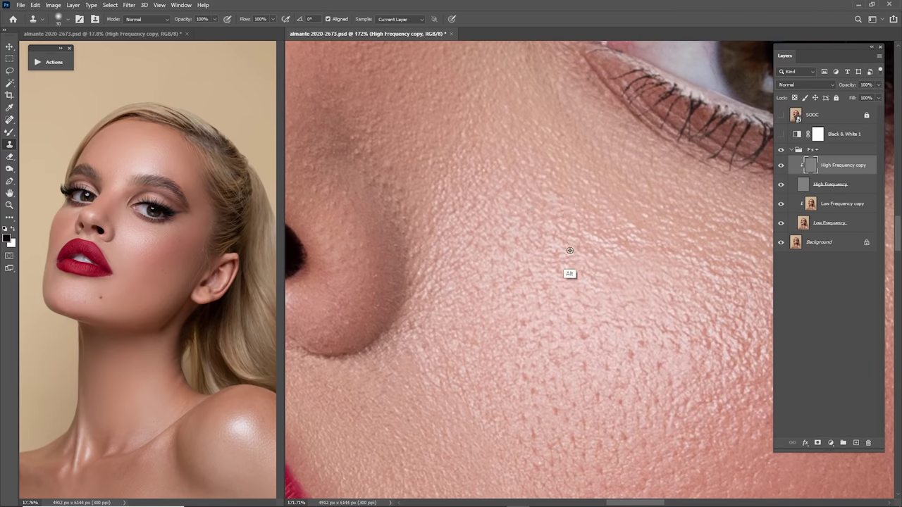
left_click(615, 256)
- Compare the whole portrait with and without the frequency separation group, leaving the group visible
scroll(621, 275, "down", 6)
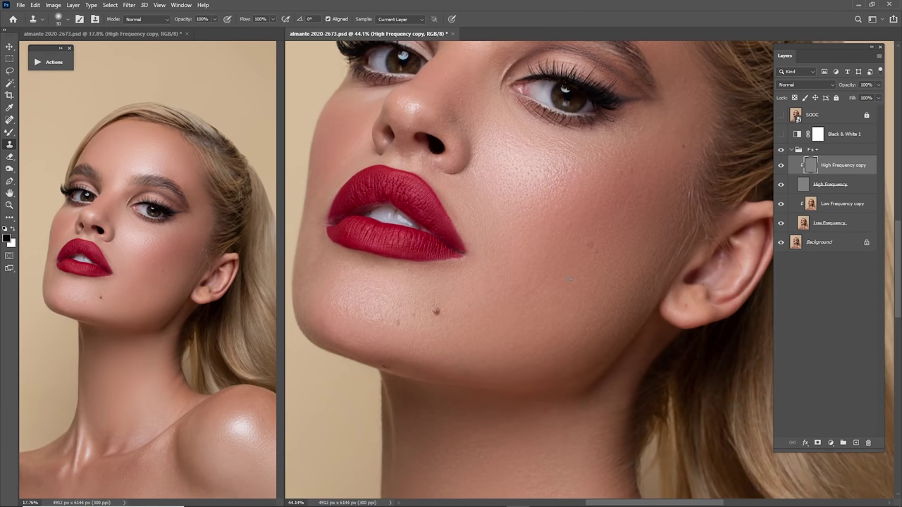
key("ctrl+0")
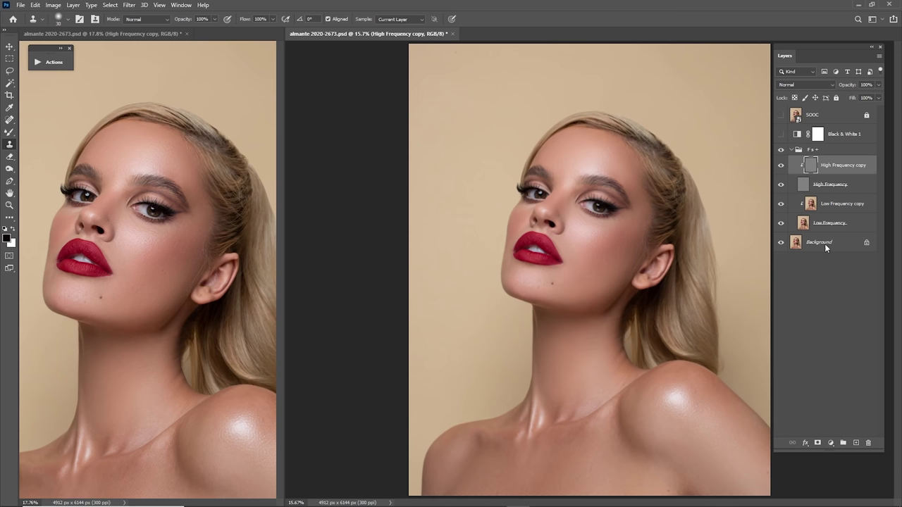
left_click(781, 149)
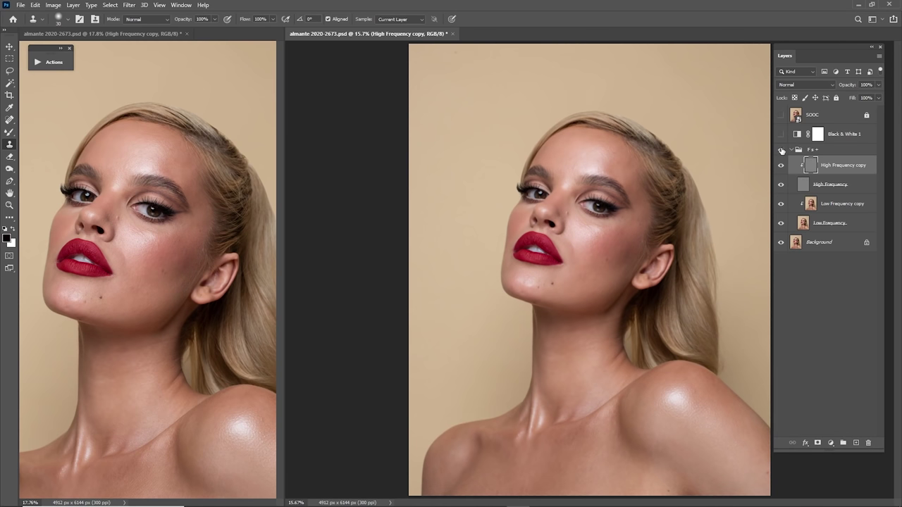
left_click(780, 150)
left_click(781, 149)
left_click(780, 149)
- Touch up the near shoulder and the skin beside the collarbone with the Clone Stamp, sampling adjacent texture
key("z")
left_click_drag(672, 432, 718, 438)
mouse_move(714, 367)
left_mouse_down()
mouse_move(588, 250)
mouse_move(662, 249)
left_mouse_up()
key("s")
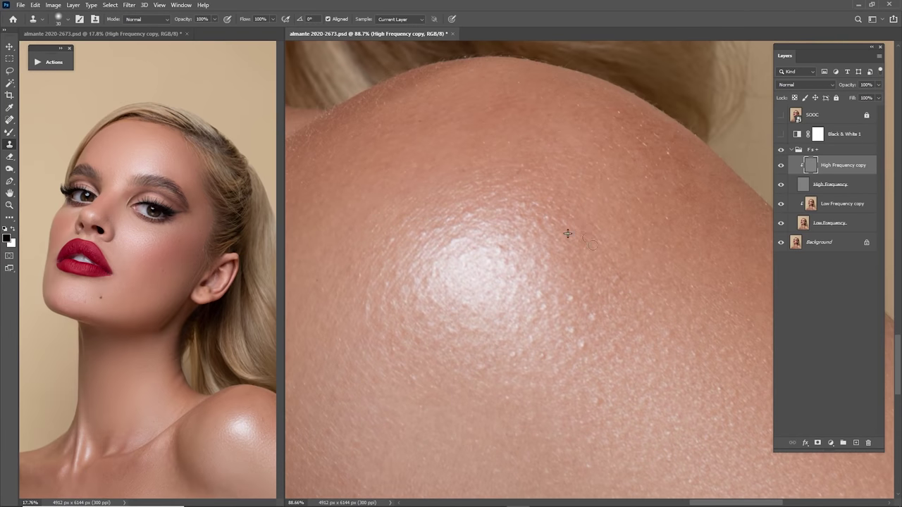
left_click_drag(571, 336, 586, 309)
left_click_drag(389, 257, 579, 187)
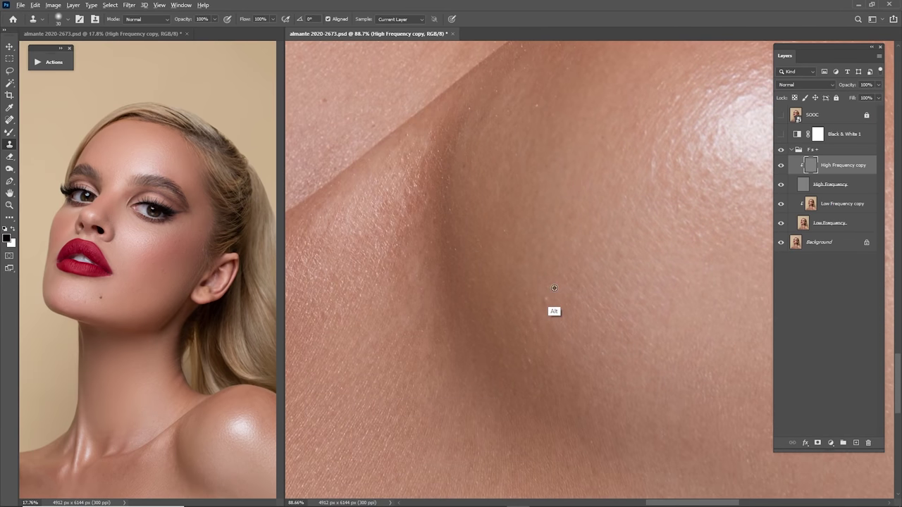
left_click(554, 287, "alt")
- Fit the whole portrait in view and save the layered PSD
key("ctrl+0")
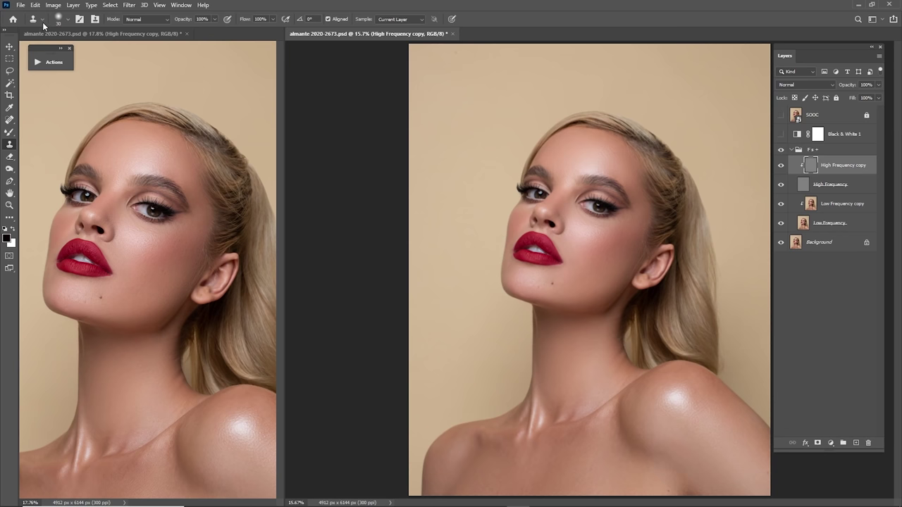
left_click(20, 5)
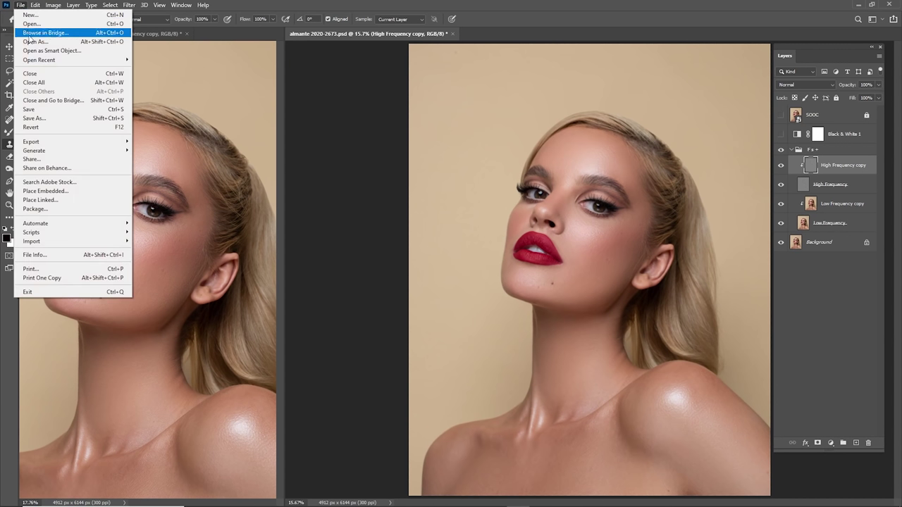
left_click(54, 111)
left_click(443, 191)
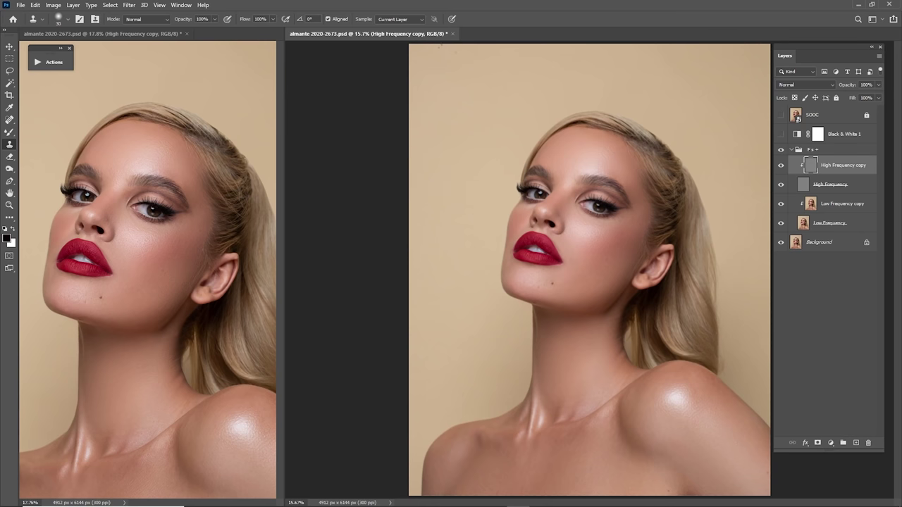
left_click(21, 5)
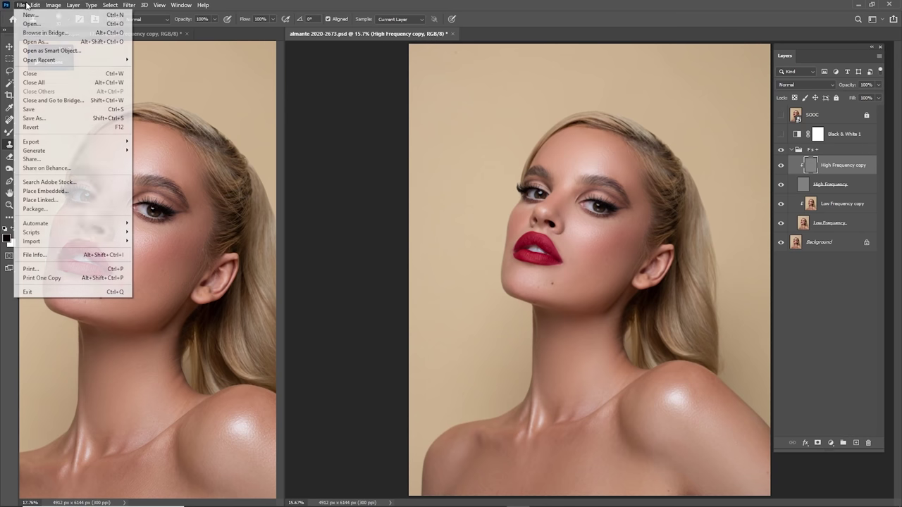
left_click(54, 110)
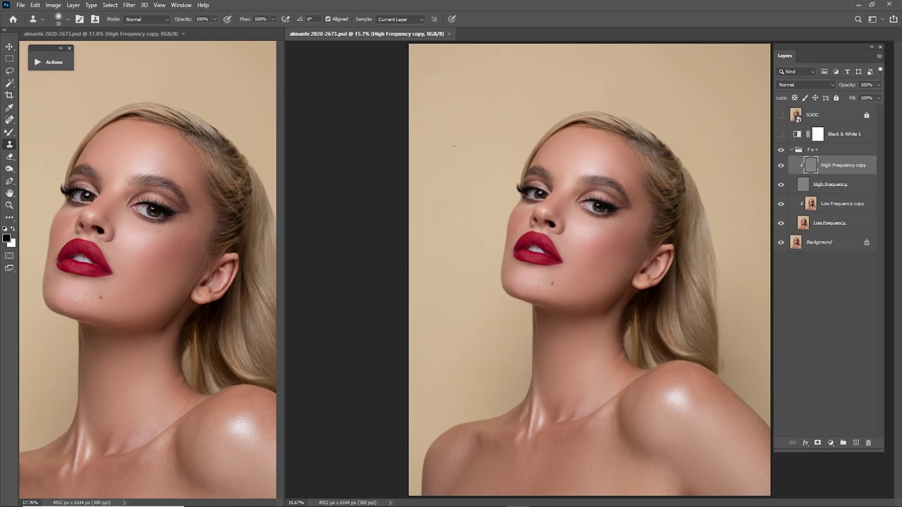
- Collapse the frequency separation group and run the Dodge and Burn retouching actions above it
left_click(49, 62)
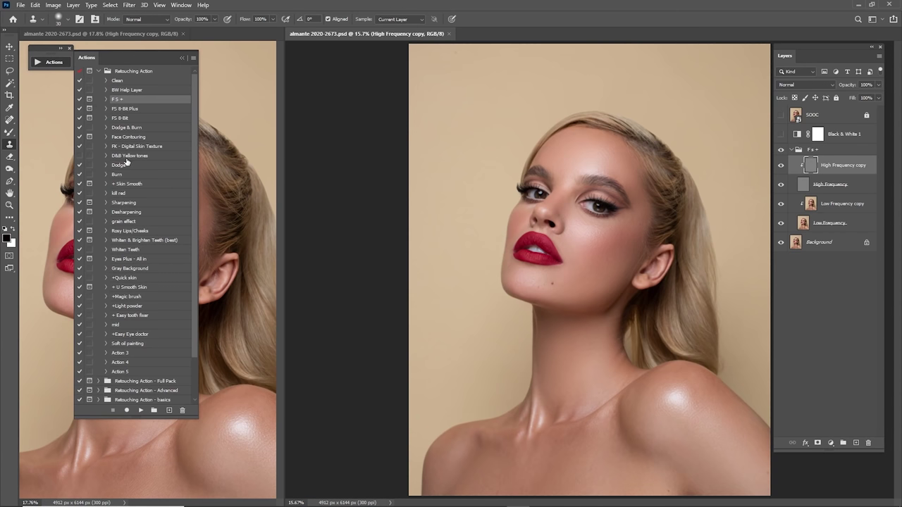
left_click(120, 166)
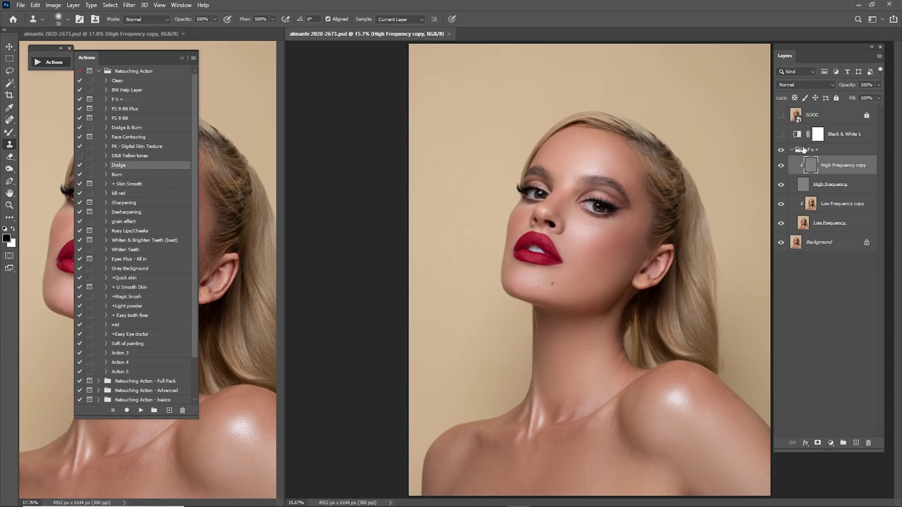
left_click(791, 150)
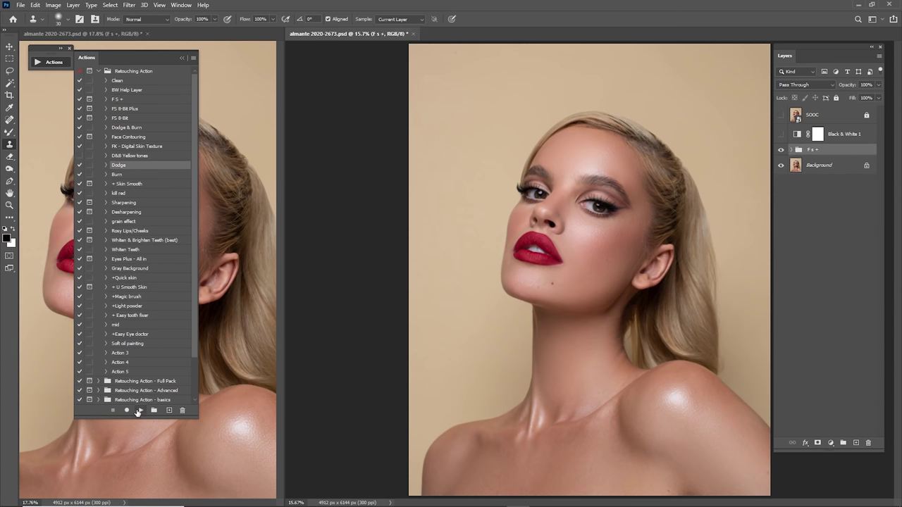
left_click(139, 411)
left_click(119, 174)
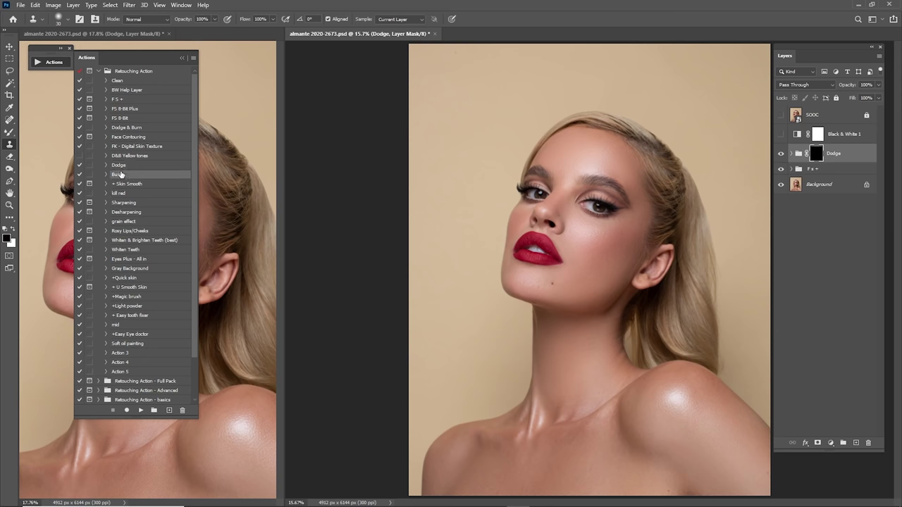
left_click(140, 410)
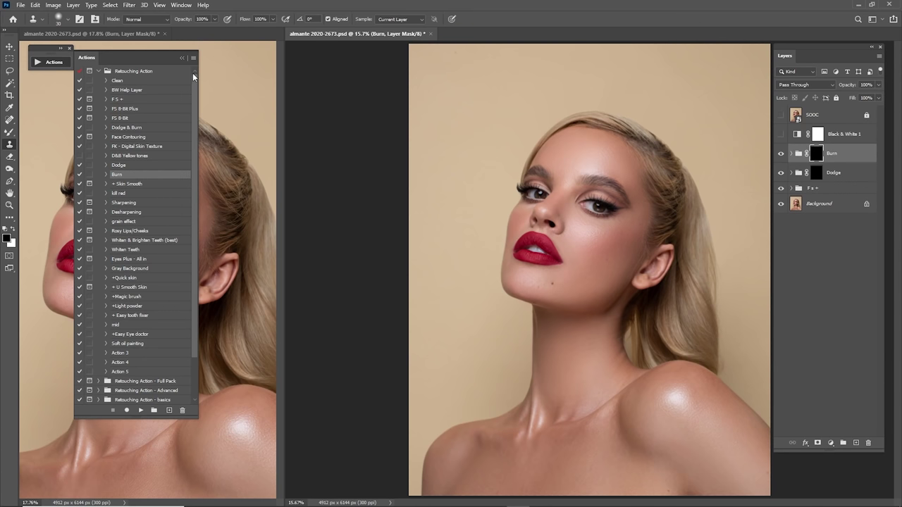
- Run the Eyes Plus - All in action, continuing past its message and accepting the Gaussian Blur radius
left_click(141, 259)
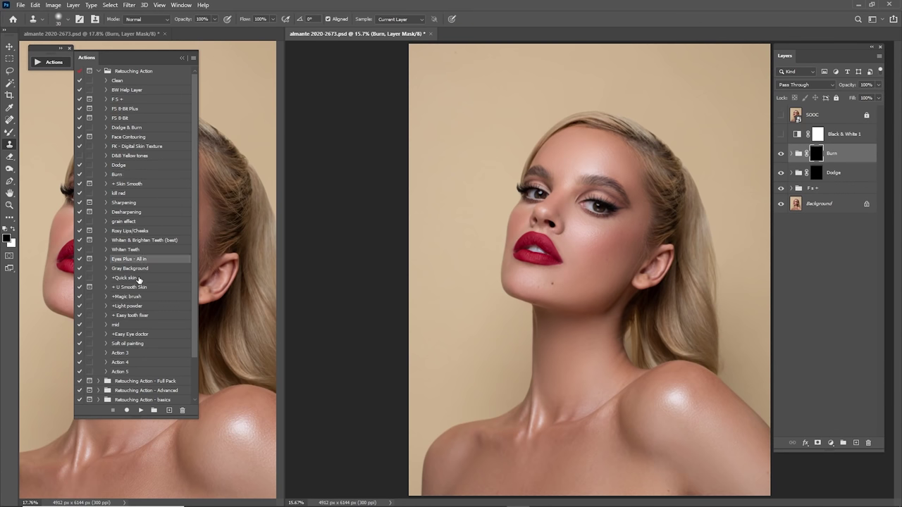
left_click(140, 410)
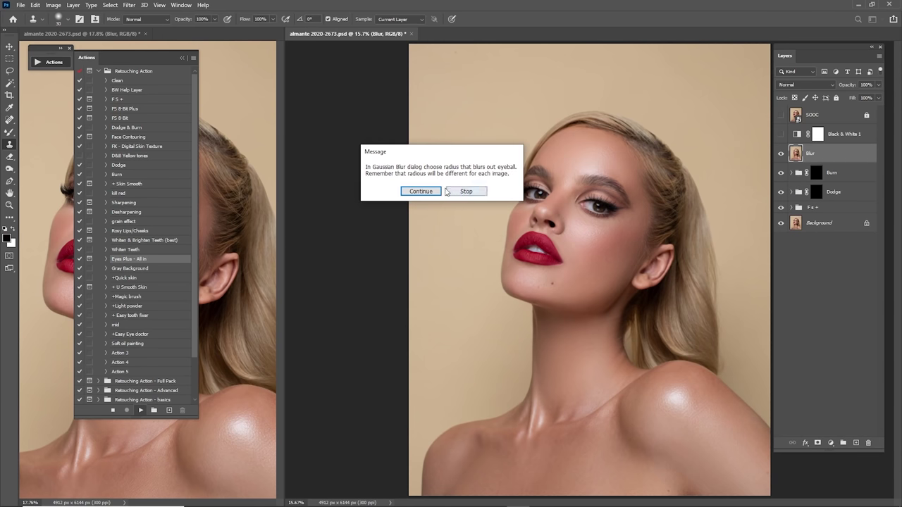
left_click(423, 191)
key("Return")
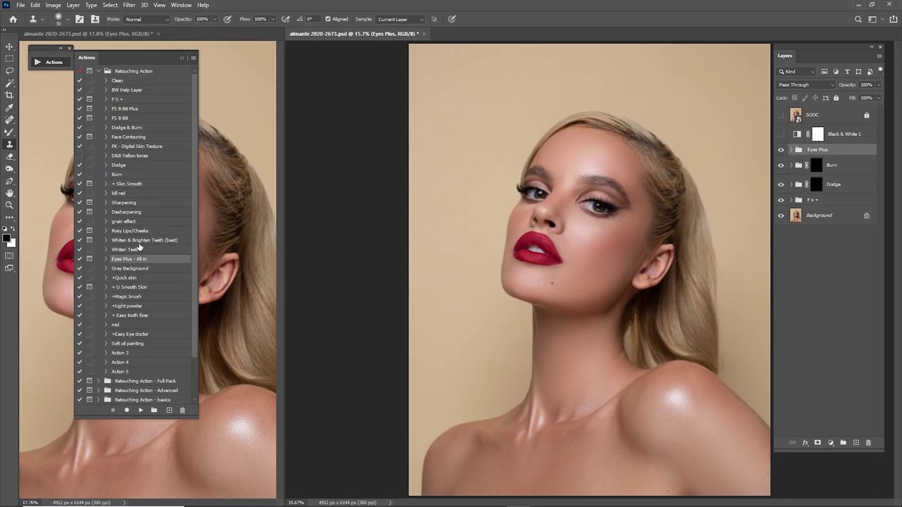
- Run the Rosy Lips/Cheeks and Whiten & Brighten Teeth (best) actions, dismissing each message, and collapse the list of actions
left_click(130, 232)
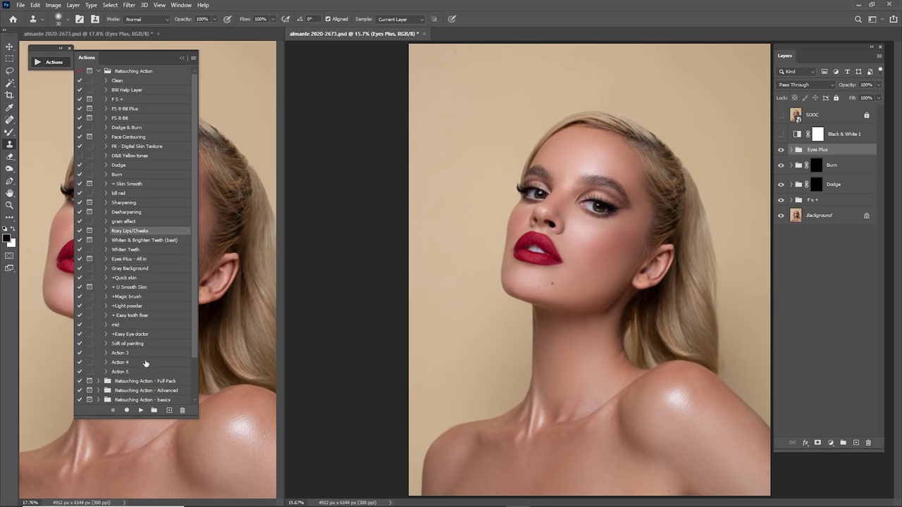
left_click(140, 410)
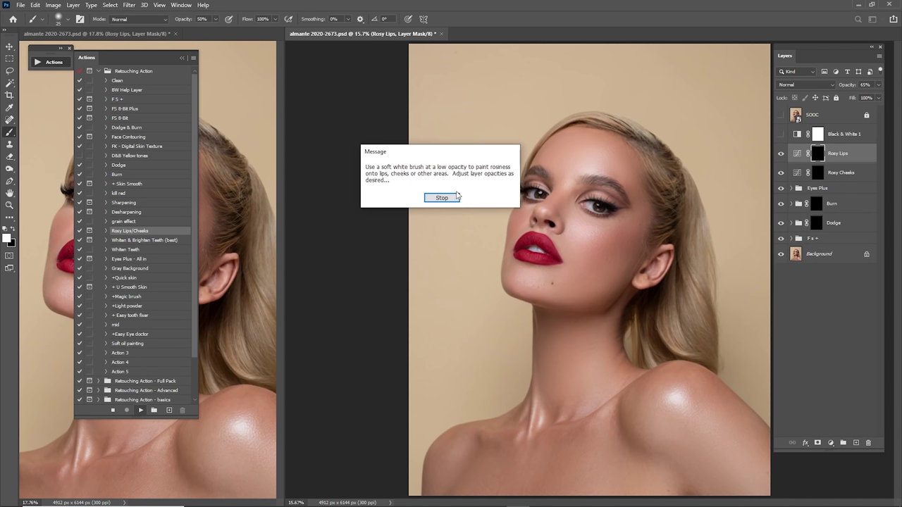
left_click(456, 198)
left_click(169, 240)
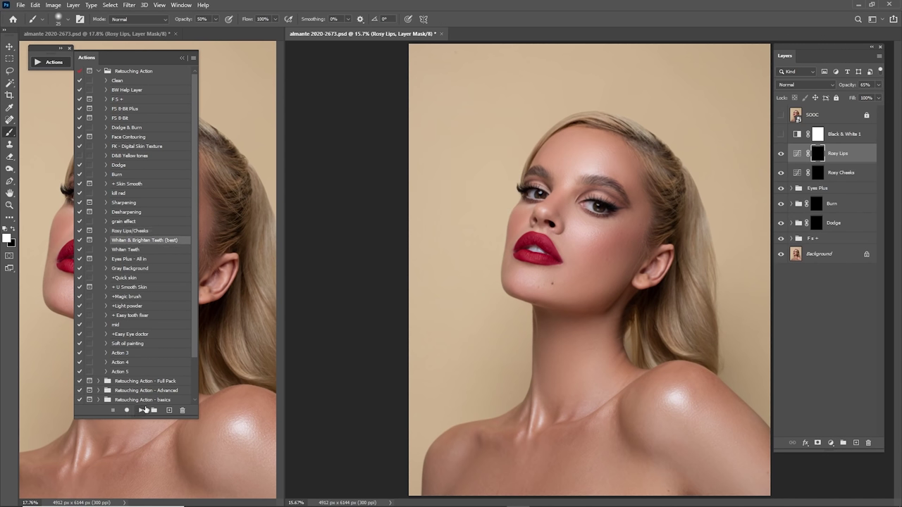
left_click(140, 410)
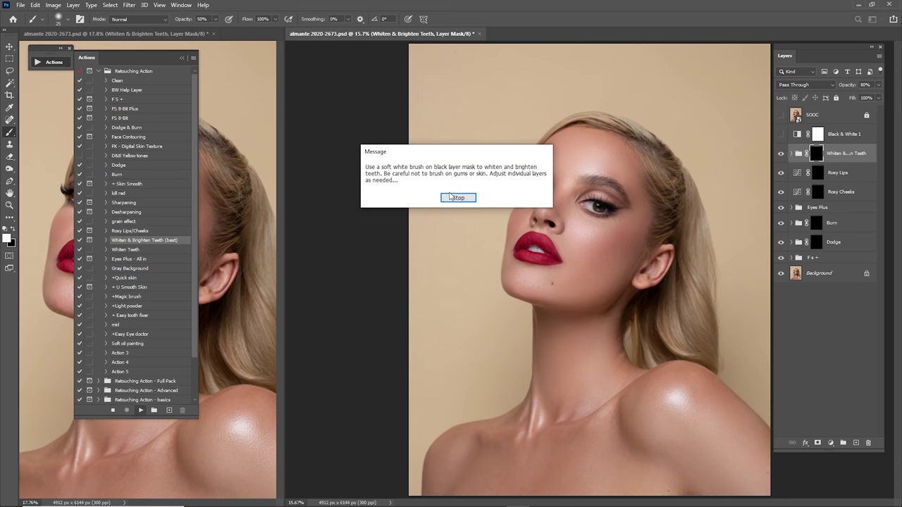
left_click(452, 197)
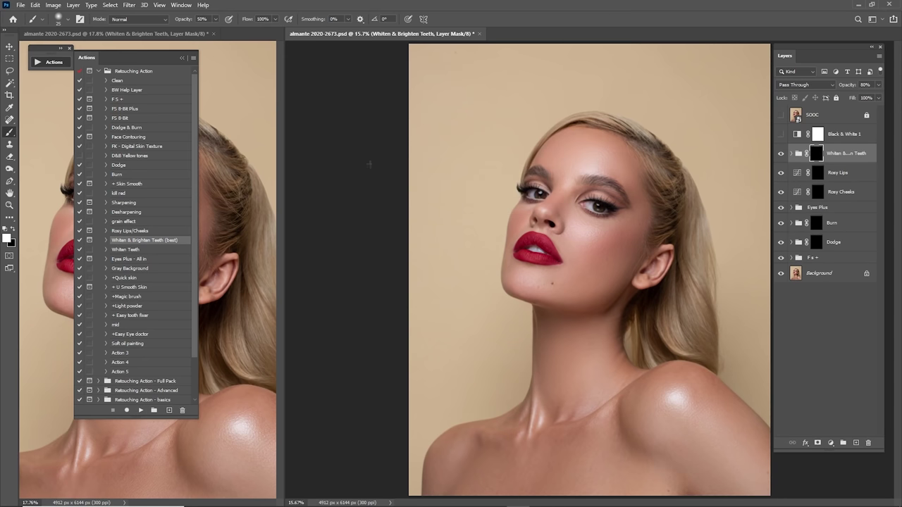
left_click(182, 59)
- Show the Black & White 1 helper layer and select the Dodge group's mask for brushing at 10% opacity and 50% flow
key("z")
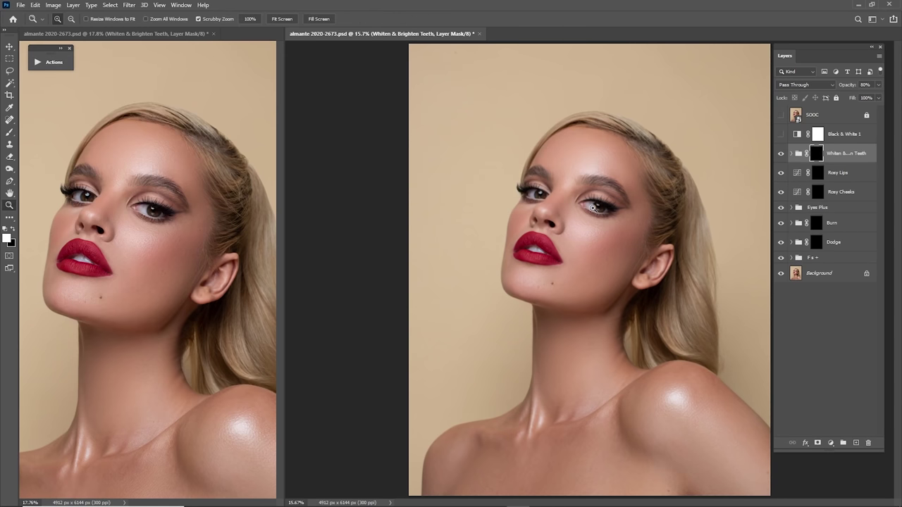
left_click_drag(661, 227, 756, 182)
left_click(782, 134)
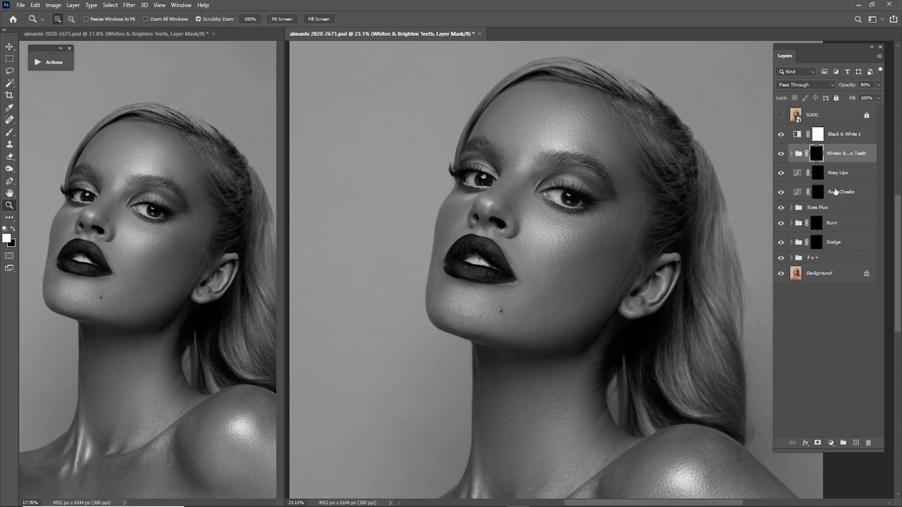
left_click(815, 242)
key("b")
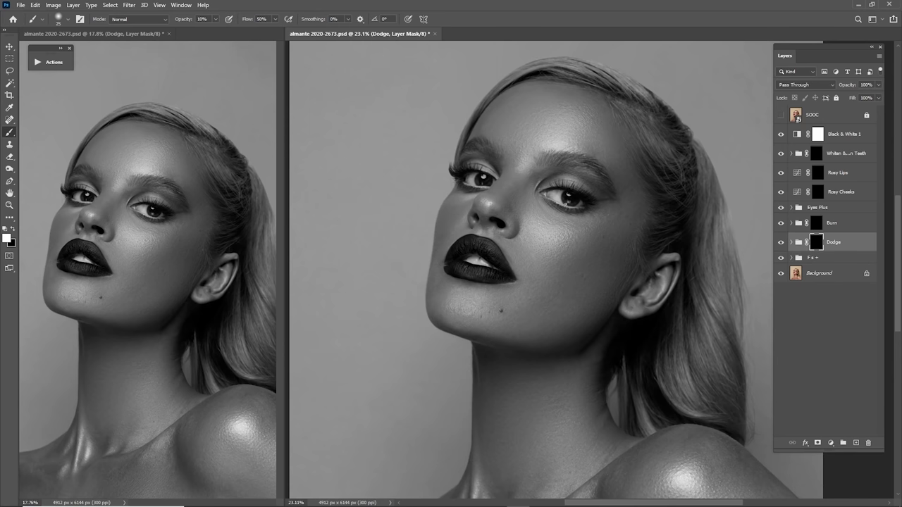
scroll(568, 167, "up", 1)
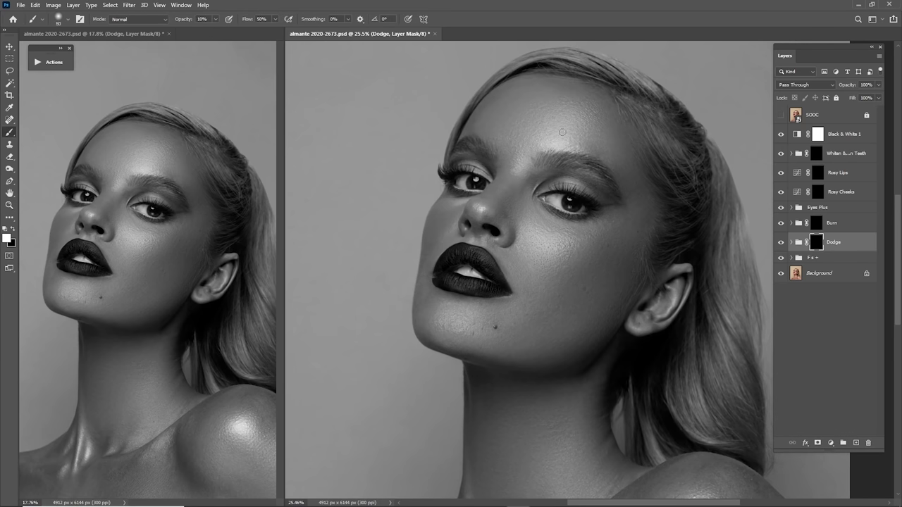
- Brighten the forehead and cheek highlights on the Dodge mask with a soft 400 to 500 px brush, hiding the Black & White helper
key("bracketright")
key("bracketright")
key("bracketright")
key("bracketright")
key("bracketright")
key("bracketright")
key("bracketright")
key("bracketright")
key("bracketright")
key("bracketright")
key("bracketright")
key("bracketright")
left_click(781, 134)
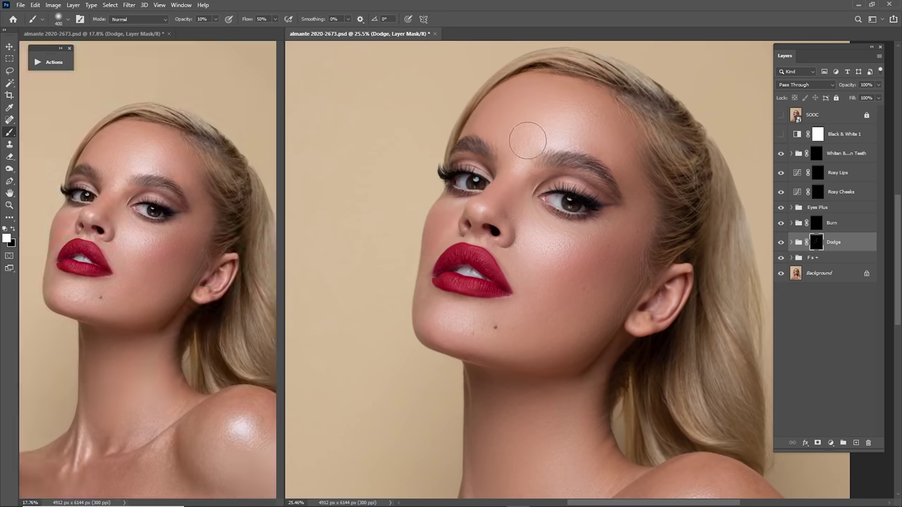
left_click_drag(555, 132, 546, 152)
key("bracketright")
left_click_drag(552, 246, 565, 248)
- Compare the whole portrait with and without the Dodge group, leaving the group visible
key("space")
left_click_drag(685, 228, 630, 124)
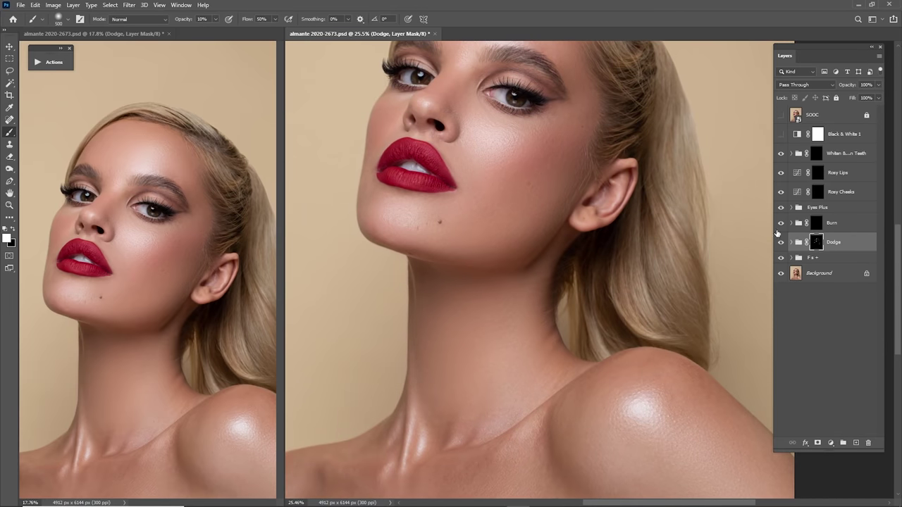
left_click(781, 242)
key("ctrl+0")
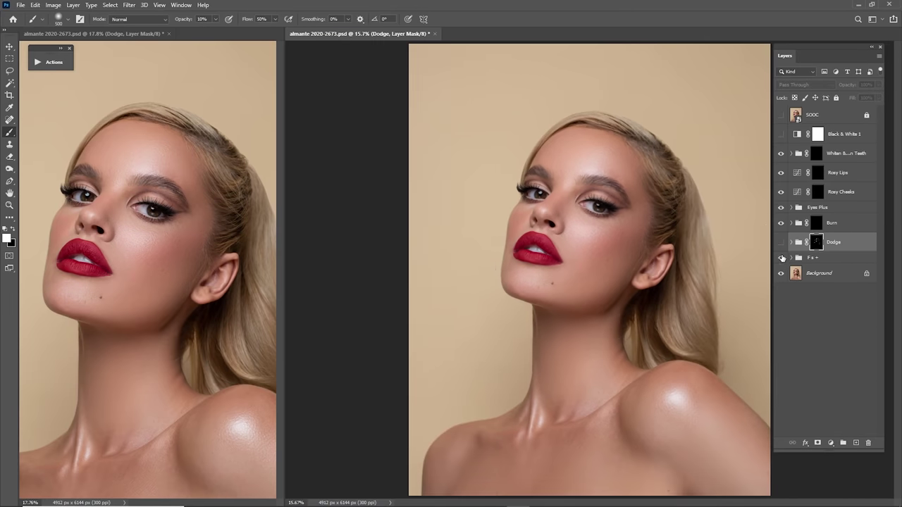
left_click(781, 243)
left_click(781, 243)
left_click(781, 242)
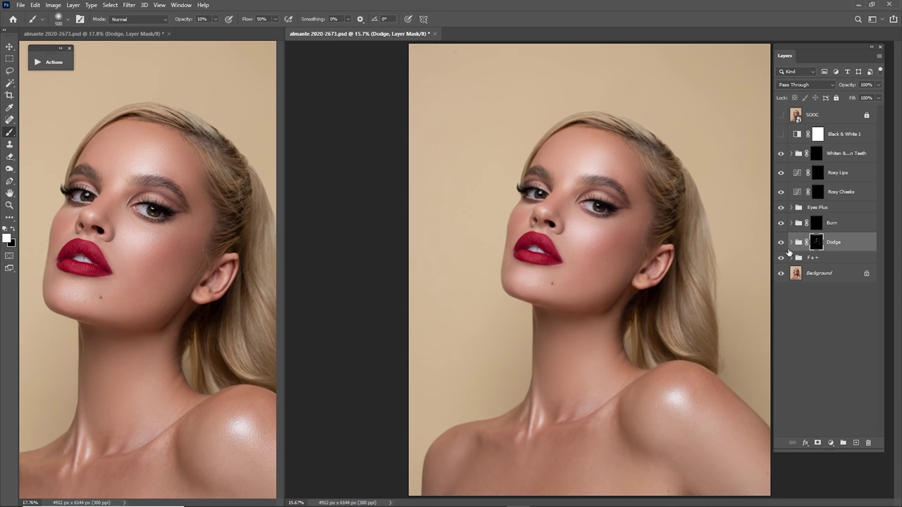
left_click(781, 243)
left_click(781, 243)
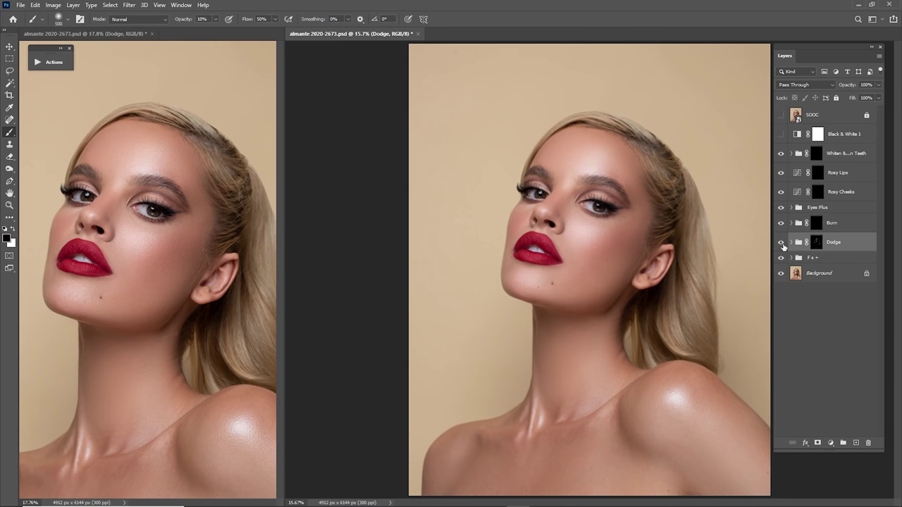
- Close the second window of the portrait and ready the Brush for close work around the lips and chin
left_click(152, 34)
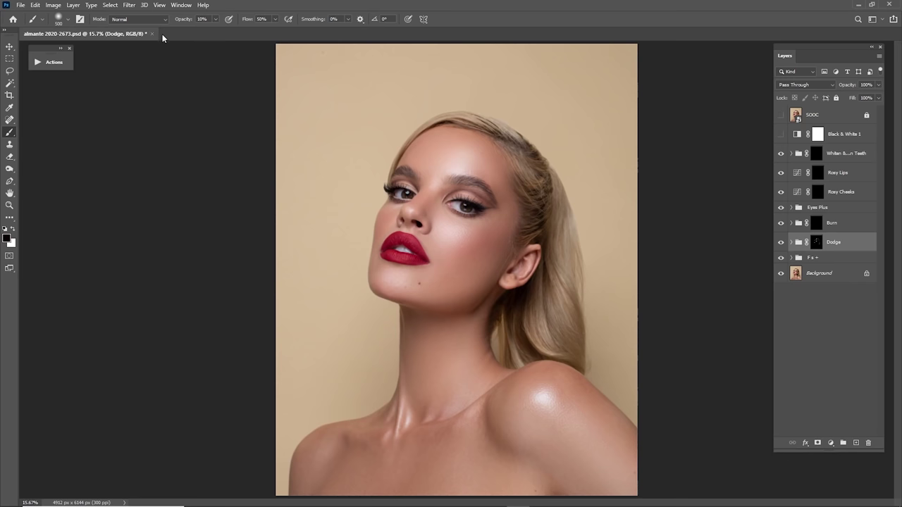
key("z")
left_click_drag(533, 269, 665, 247)
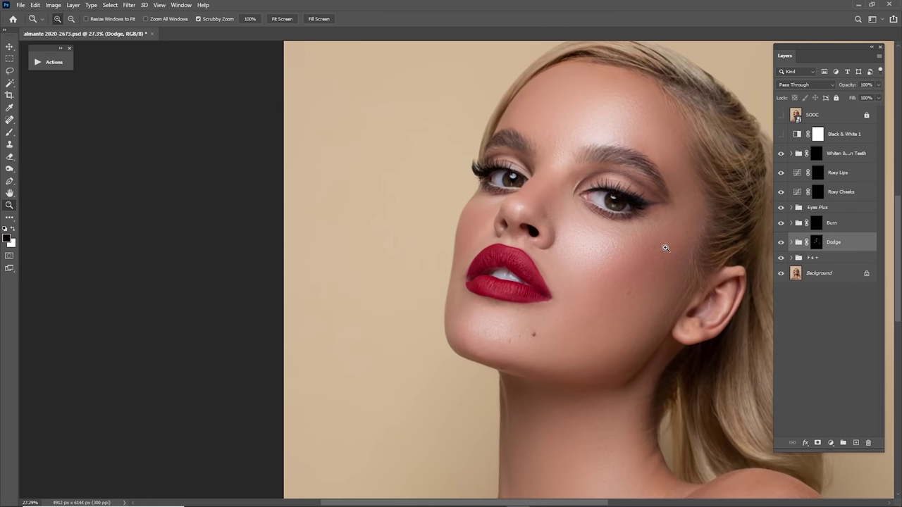
left_click_drag(554, 252, 569, 198)
mouse_move(501, 274)
left_mouse_down()
mouse_move(529, 282)
mouse_move(551, 264)
left_mouse_up()
left_click_drag(551, 265, 514, 265)
key("b")
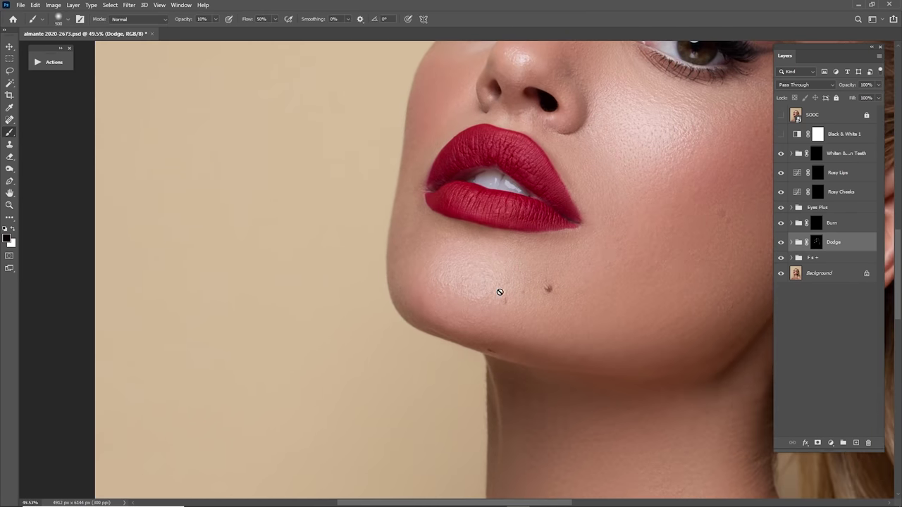
- Select the Dodge group's mask and brush white over the chin highlight at 10% opacity
left_click(817, 242)
key("x")
left_click_drag(606, 250, 562, 273)
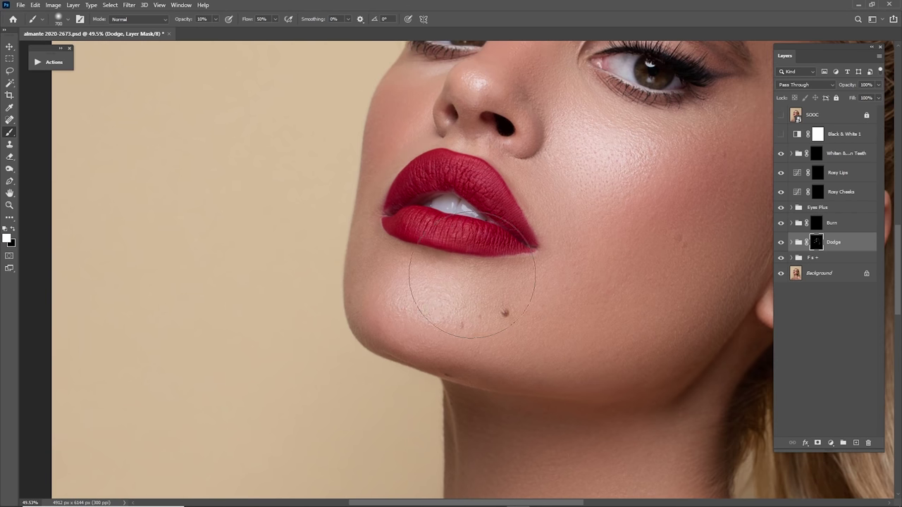
key("bracketleft")
key("bracketleft")
key("bracketleft")
key("bracketleft")
left_click_drag(448, 305, 424, 303)
- Paint white on the Dodge mask over the forehead highlight above the brow and the upper cheek highlight
mouse_move(490, 158)
left_mouse_down()
mouse_move(459, 270)
mouse_move(449, 362)
left_mouse_up()
key("bracketleft")
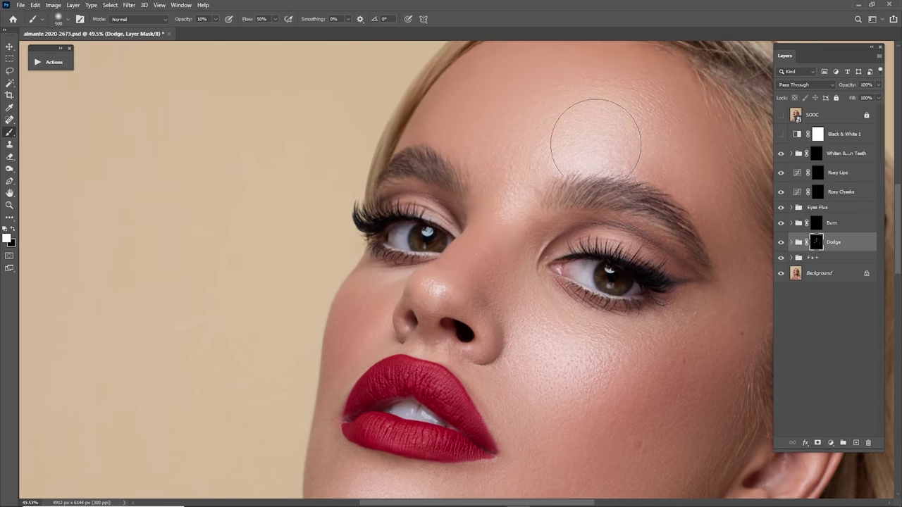
left_click_drag(596, 137, 664, 69)
left_click_drag(596, 201, 451, 143)
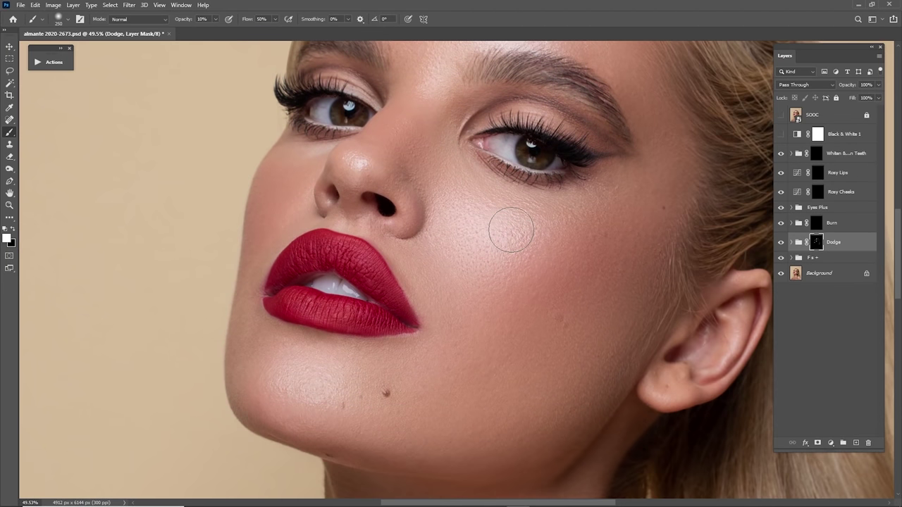
key("bracketright")
key("bracketright")
mouse_move(510, 236)
left_mouse_down()
mouse_move(472, 245)
mouse_move(504, 220)
left_mouse_up()
- Brighten the area around the eye on the Dodge mask with a smaller brush
mouse_move(512, 166)
left_mouse_down()
mouse_move(517, 260)
mouse_move(532, 247)
left_mouse_up()
key("bracketleft")
key("bracketleft")
key("bracketleft")
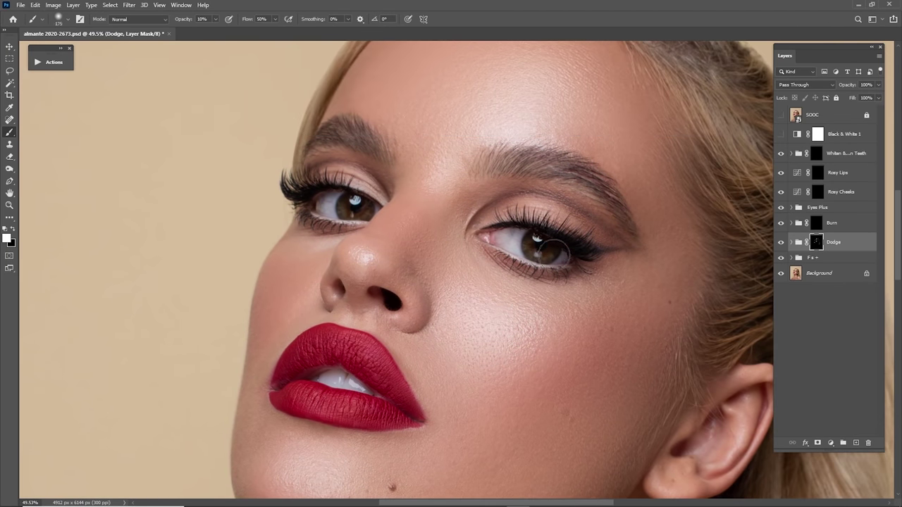
left_click_drag(537, 181, 546, 265)
key("bracketright")
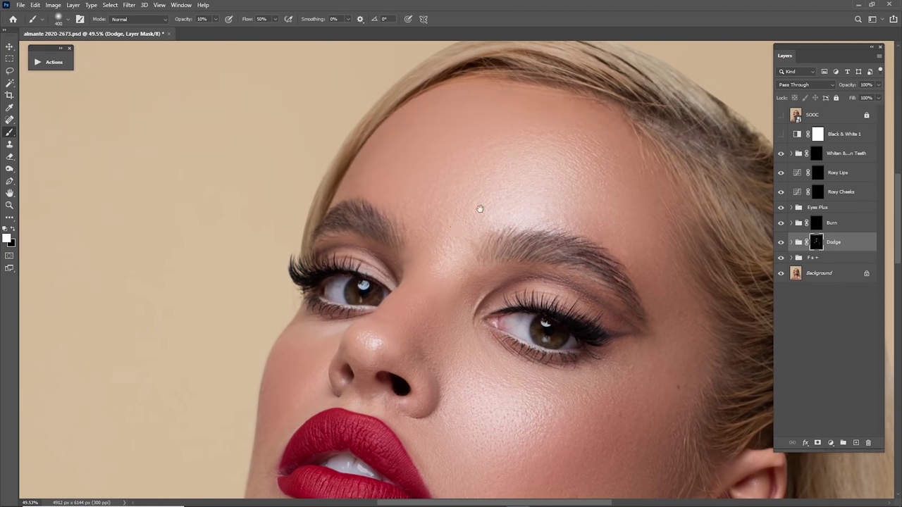
- Refine the chin highlight on the Dodge mask with a much smaller brush
mouse_move(362, 373)
left_mouse_down()
mouse_move(516, 302)
mouse_move(516, 126)
left_mouse_up()
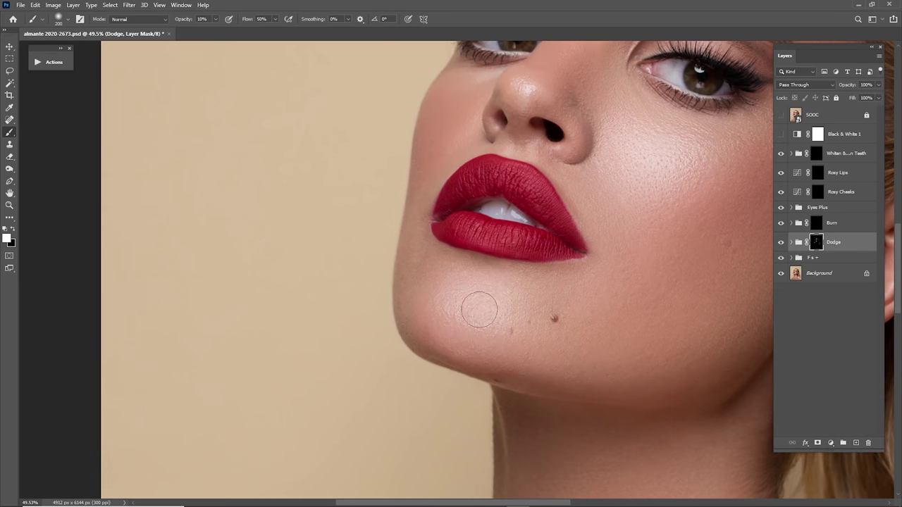
key("z")
mouse_move(473, 312)
left_mouse_down()
mouse_move(520, 277)
mouse_move(522, 256)
left_mouse_up()
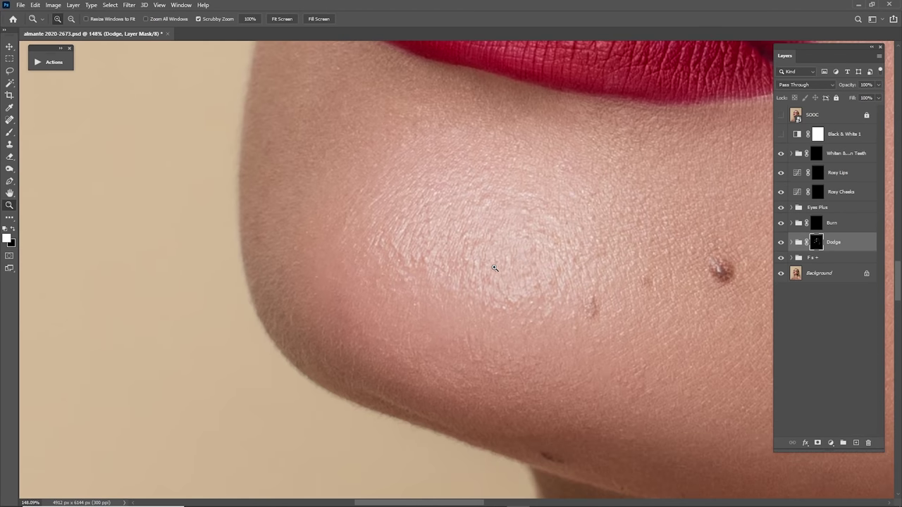
key("b")
key("bracketleft")
key("bracketleft")
key("bracketleft")
key("bracketleft")
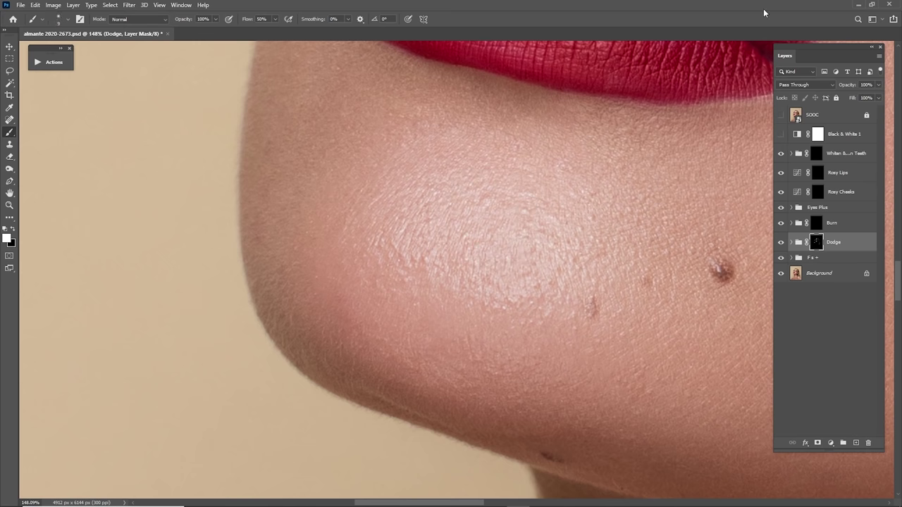
- Paint white on the Dodge mask over the ponytail and shoulder highlights with a large soft brush
key("ctrl+0")
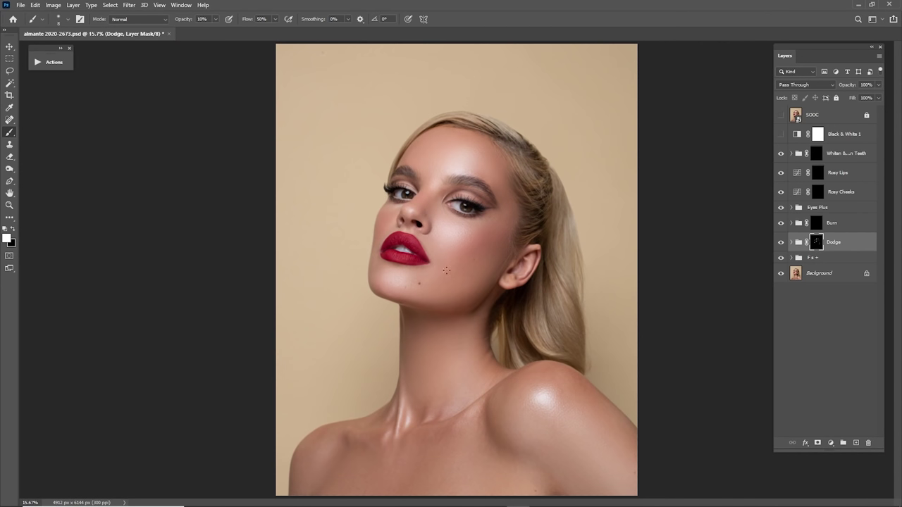
scroll(447, 270, "up", 5)
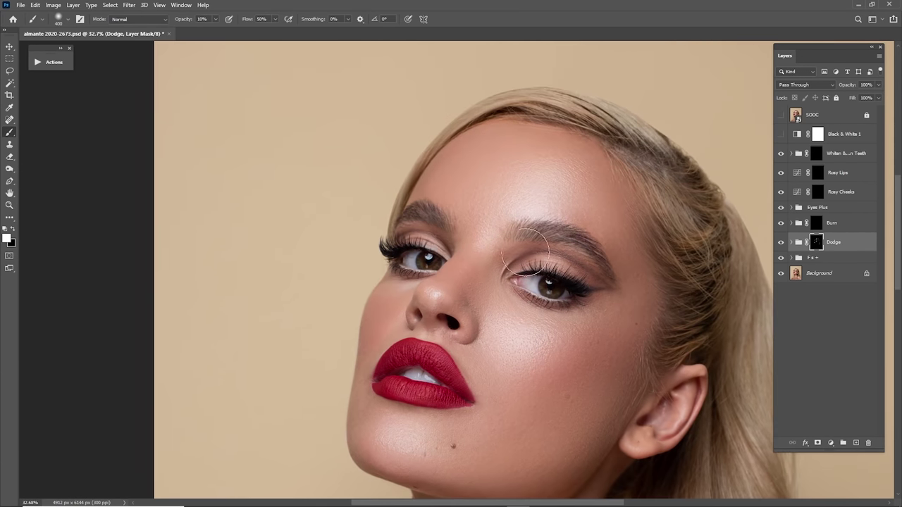
scroll(517, 212, "up", 3)
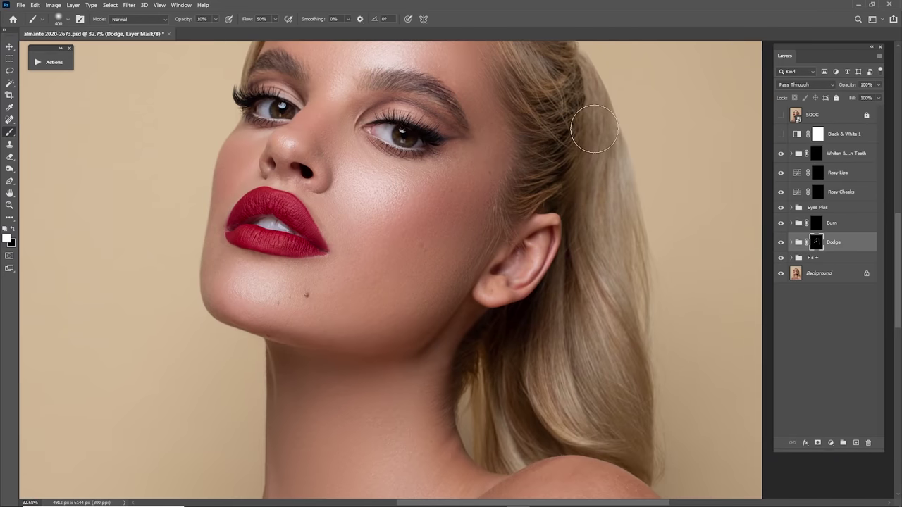
key("ctrl+0")
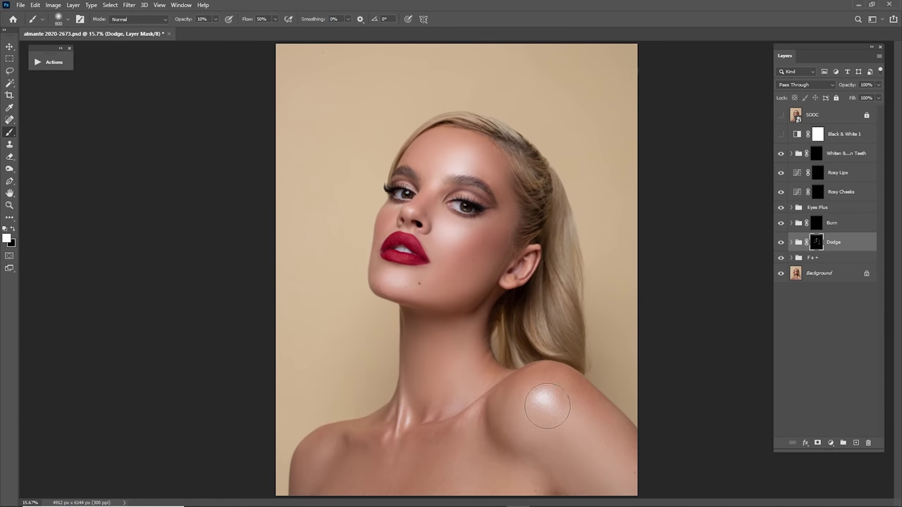
mouse_move(547, 406)
left_mouse_down()
mouse_move(589, 444)
mouse_move(548, 404)
mouse_move(551, 427)
left_mouse_up()
key("bracketright")
- Show the Black & White 1 layer and brush the Dodge mask over the chest and collarbone highlights
left_click(780, 134)
key("bracketleft")
key("bracketleft")
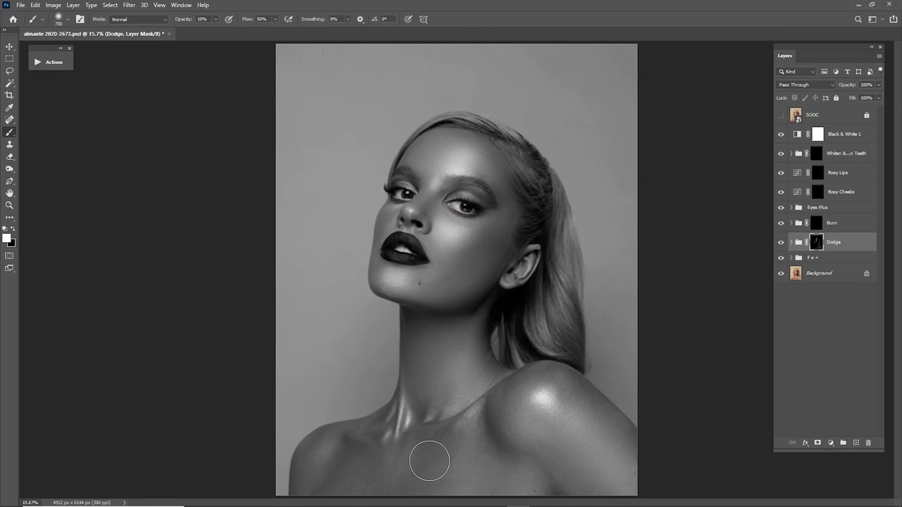
key("bracketright")
key("bracketleft")
key("bracketleft")
key("bracketleft")
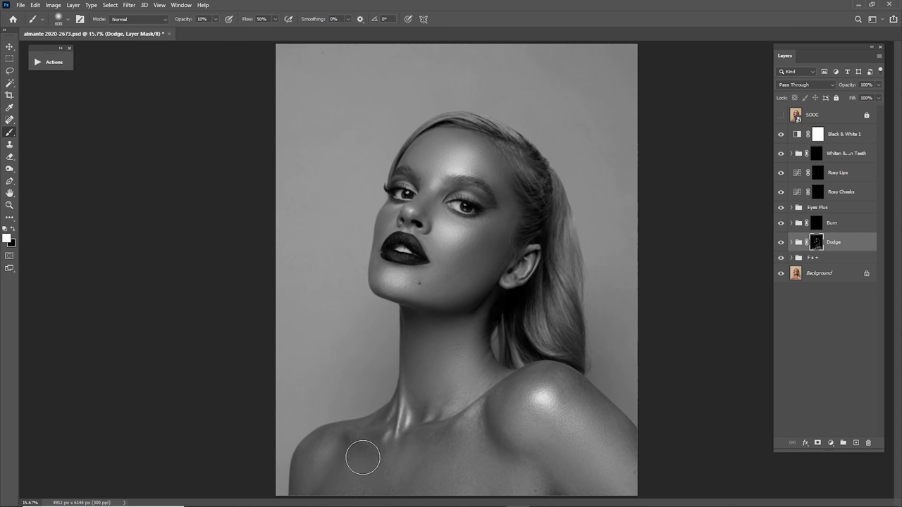
key("bracketright")
- Toggle the Dodge group's visibility to compare the body highlights before and after
left_click(782, 244)
left_click(782, 244)
left_click(781, 244)
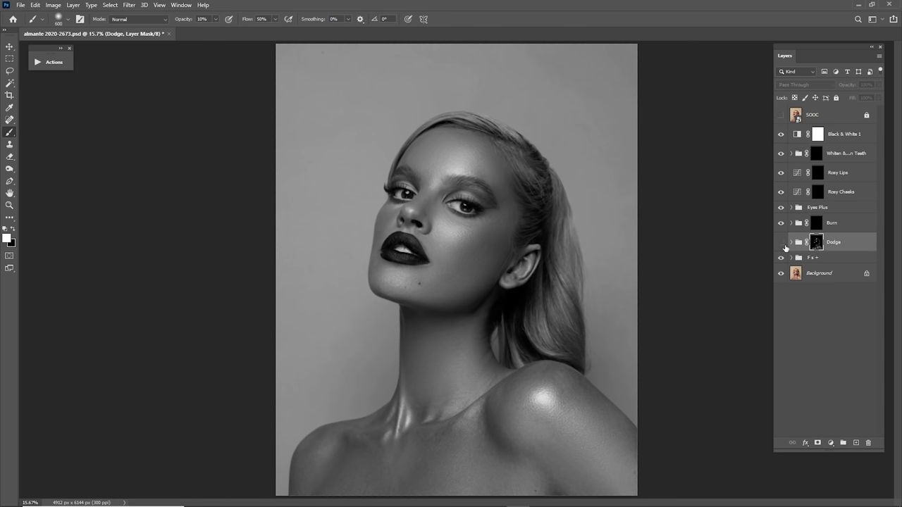
left_click(782, 244)
left_click(782, 244)
left_click(782, 244)
- Brighten the neck and collarbone highlights on the Dodge mask, varying the brush size to fit each area
key("bracketleft")
key("bracketleft")
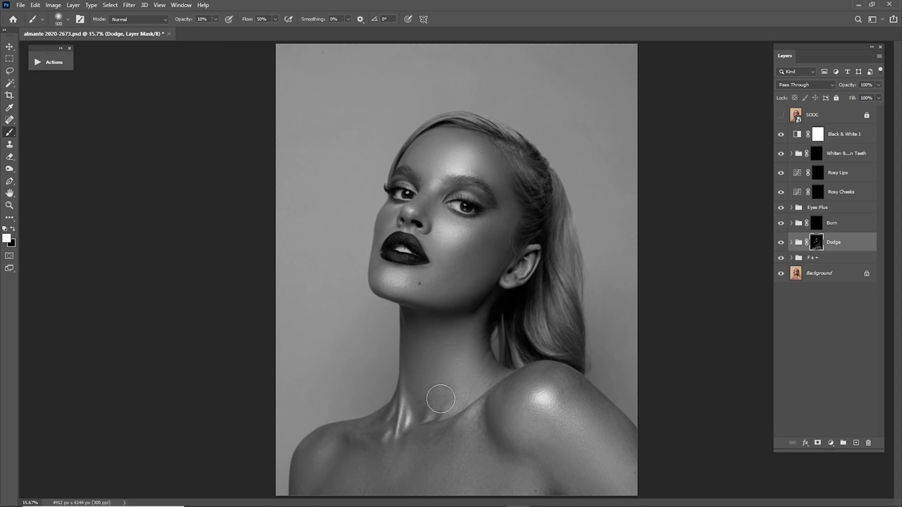
key("bracketright")
key("bracketright")
key("bracketright")
key("bracketright")
key("bracketright")
key("bracketleft")
key("bracketleft")
key("bracketleft")
key("bracketleft")
- Compare the black-and-white preview with the Dodge group hidden and shown
left_click(781, 246)
left_click(780, 243)
left_click(781, 243)
left_click(781, 243)
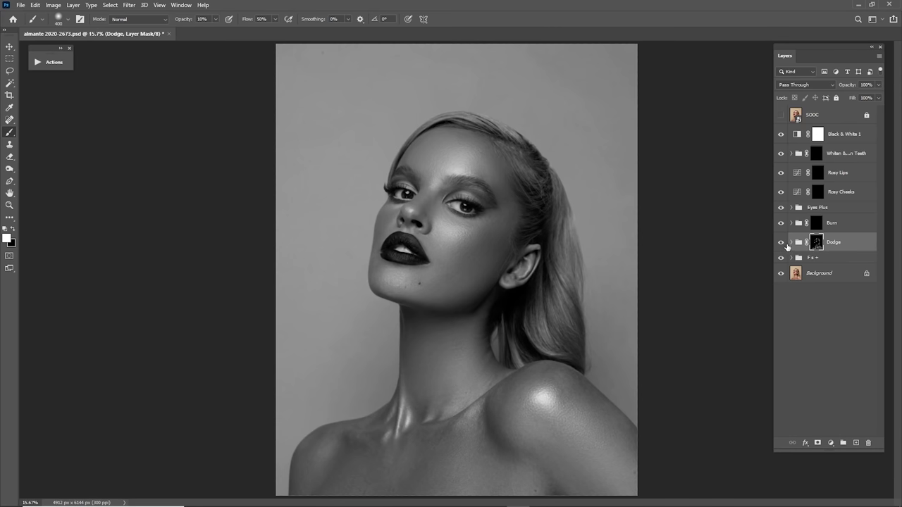
- Hide the Black & White 1 layer and toggle the SOOC layer to compare the retouch with the original
left_click(780, 134)
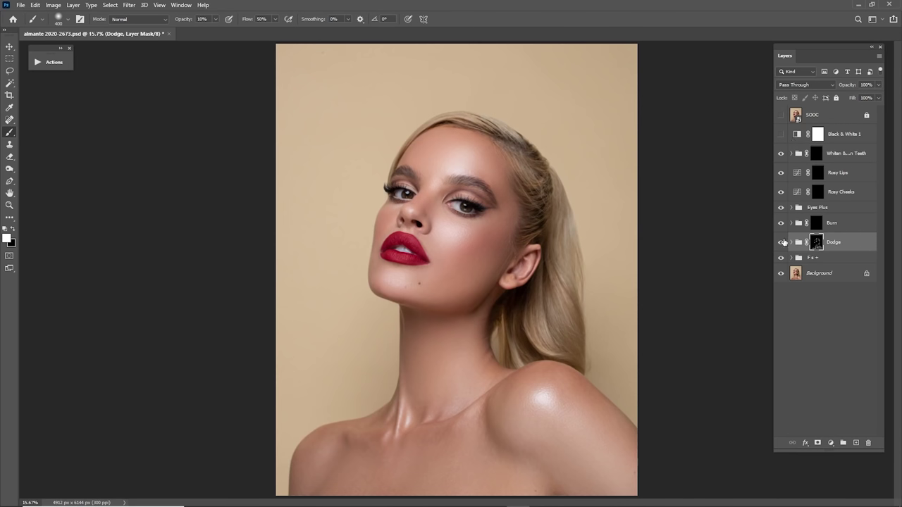
left_click(780, 116)
left_click(779, 116)
left_click(779, 118)
left_click(779, 119)
left_click(780, 118)
left_click(780, 118)
- Brush the Dodge mask over the lip highlights with a small 125 px brush
key("z")
scroll(437, 269, "up", 1)
left_click_drag(437, 270, 567, 255)
mouse_move(511, 245)
left_mouse_down()
mouse_move(588, 245)
mouse_move(543, 272)
left_mouse_up()
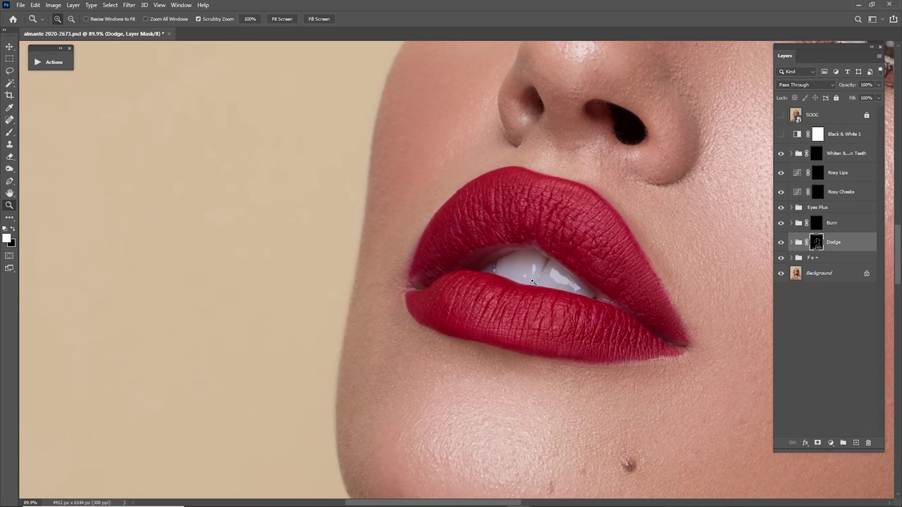
key("b")
key("bracketleft")
key("bracketleft")
key("bracketleft")
key("bracketleft")
key("bracketleft")
key("bracketleft")
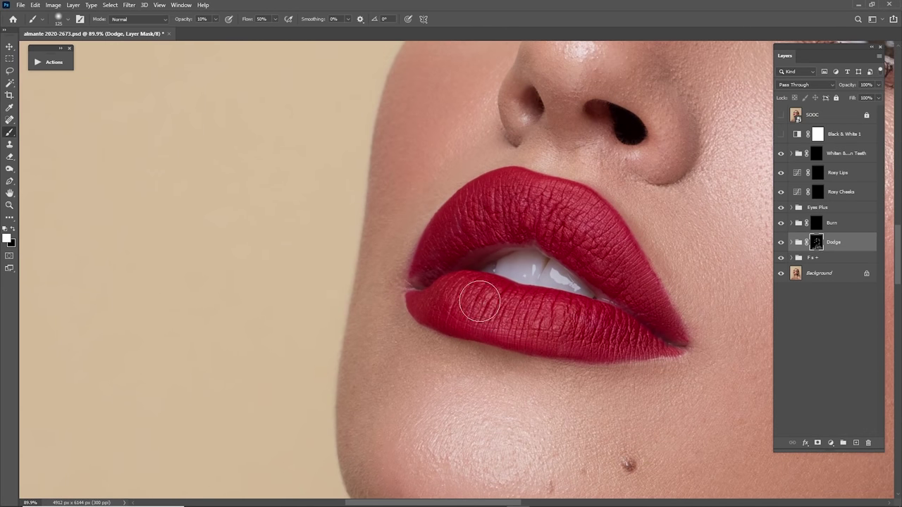
- Brighten the highlights on the nose and around both eyes on the Dodge mask with the 125 px brush
left_click_drag(563, 165, 533, 279)
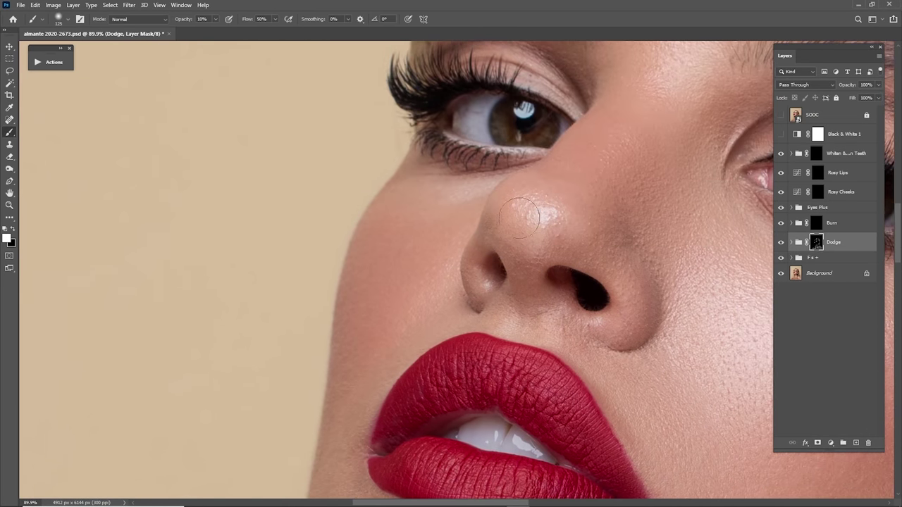
scroll(535, 217, "down", 1)
scroll(528, 197, "up", 3)
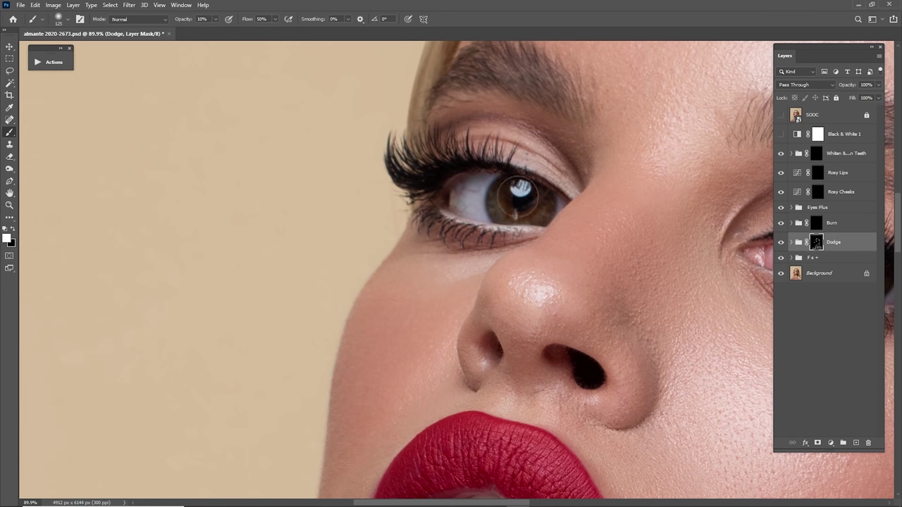
left_click_drag(511, 163, 530, 242)
left_click_drag(727, 248, 363, 168)
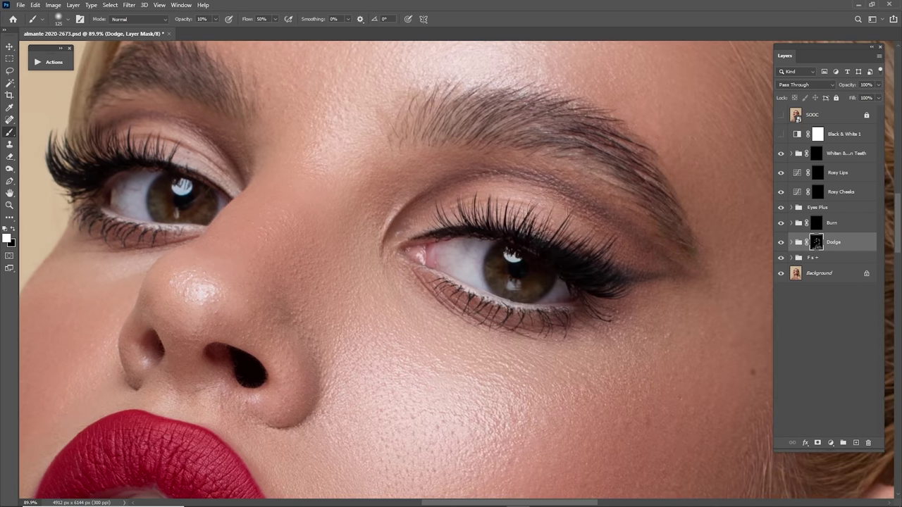
left_click_drag(535, 143, 543, 251)
- Check the full portrait with the Dodge group hidden and shown
key("ctrl+0")
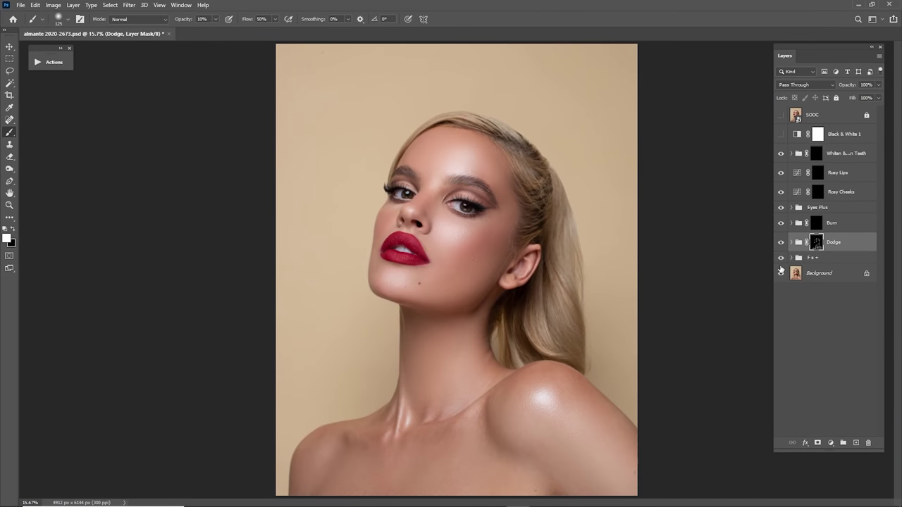
left_click(781, 244)
left_click(781, 244)
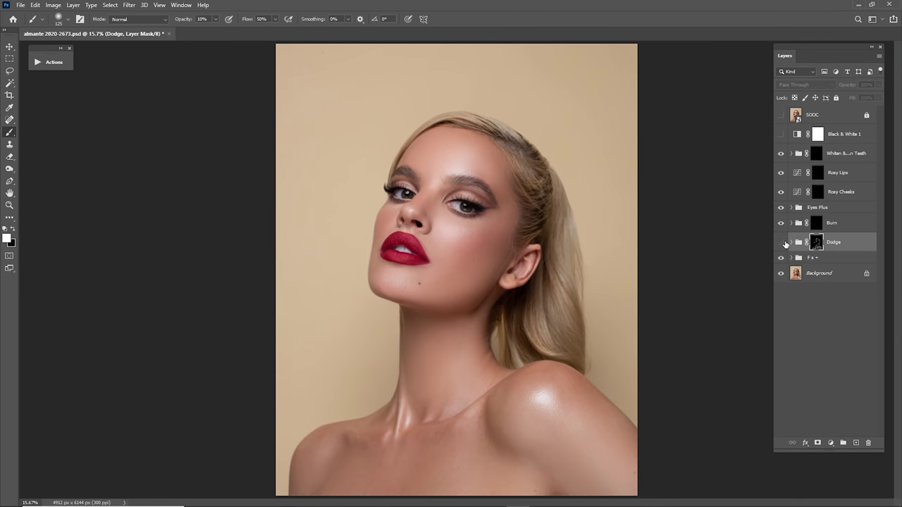
left_click(782, 243)
- Select the Burn group's mask and paint white over the cheek to deepen the contour below the cheekbone
left_click(803, 228)
key("z")
left_click_drag(415, 251, 516, 212)
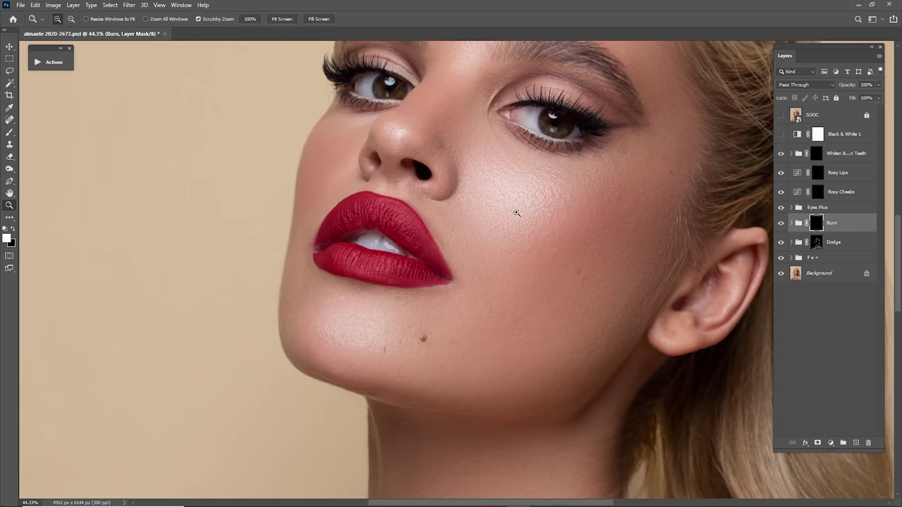
key("b")
left_click_drag(655, 260, 632, 311)
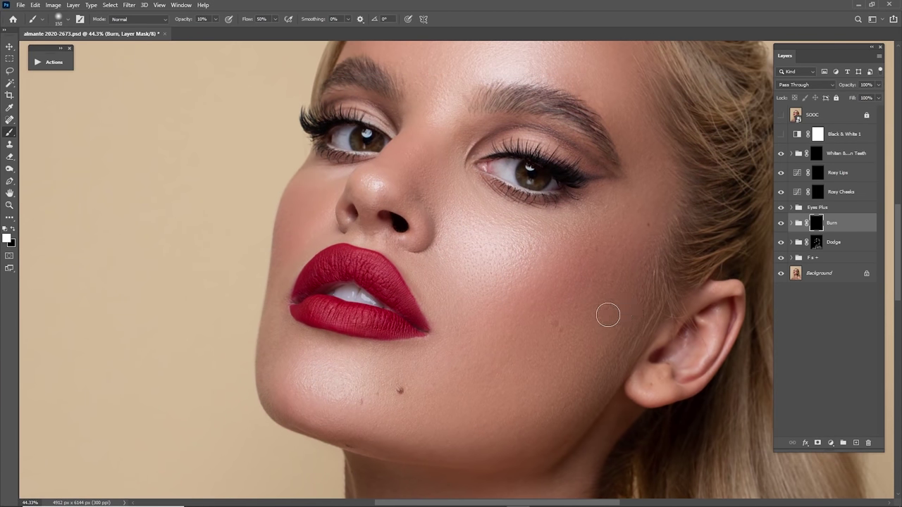
key("bracketright")
key("bracketright")
key("bracketright")
key("bracketright")
key("bracketright")
key("bracketright")
key("bracketleft")
key("bracketleft")
- Paint the Burn mask near the ear and along the temple hairline with a 500 px brush
scroll(652, 282, "up", 2)
key("bracketright")
key("bracketright")
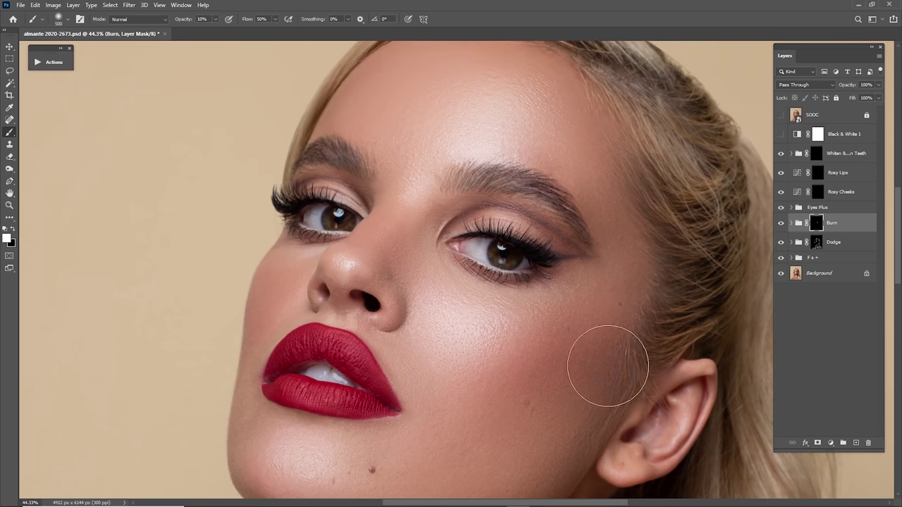
scroll(634, 317, "up", 2)
left_click_drag(663, 269, 667, 286)
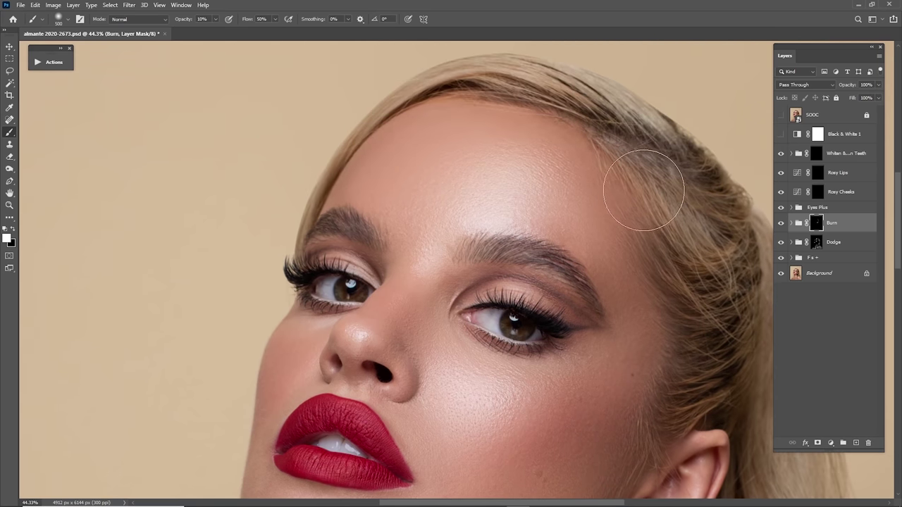
key("bracketleft")
- Darken the jawline and the shadow beneath the chin on the Burn mask with a 400 px brush
mouse_move(567, 105)
left_mouse_down()
mouse_move(465, 90)
mouse_move(375, 152)
left_mouse_up()
left_click_drag(329, 332, 418, 162)
left_click_drag(388, 271, 374, 136)
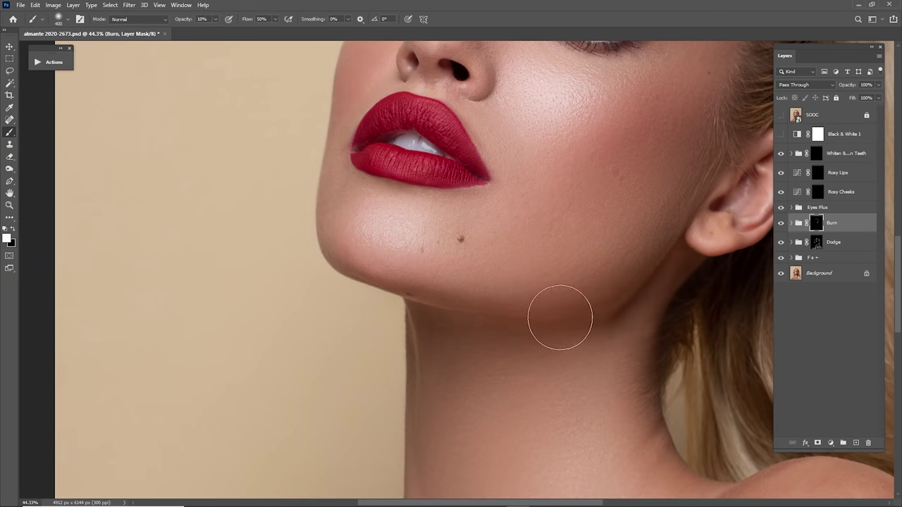
left_click_drag(624, 276, 628, 201)
key("ctrl+0")
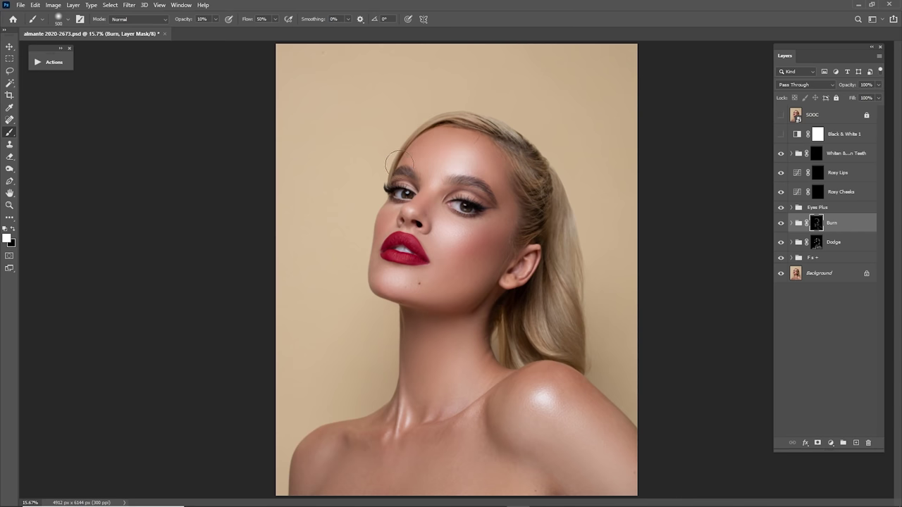
- Toggle the Burn group's visibility to compare the contouring before and after
left_click(781, 223)
left_click(780, 224)
left_click(781, 223)
left_click(781, 223)
left_click(780, 222)
left_click(780, 222)
- Lower the Burn group's opacity to 79% and compare it hidden and shown
left_click_drag(850, 92, 841, 90)
key("Return")
left_click(781, 223)
left_click(780, 223)
key("Return")
- Contour the eye crease and the sides of the nose on the Burn mask with a smaller brush
key("ctrl+space")
left_click_drag(458, 191, 524, 184)
key("bracketleft")
key("bracketleft")
key("bracketleft")
key("bracketleft")
key("bracketleft")
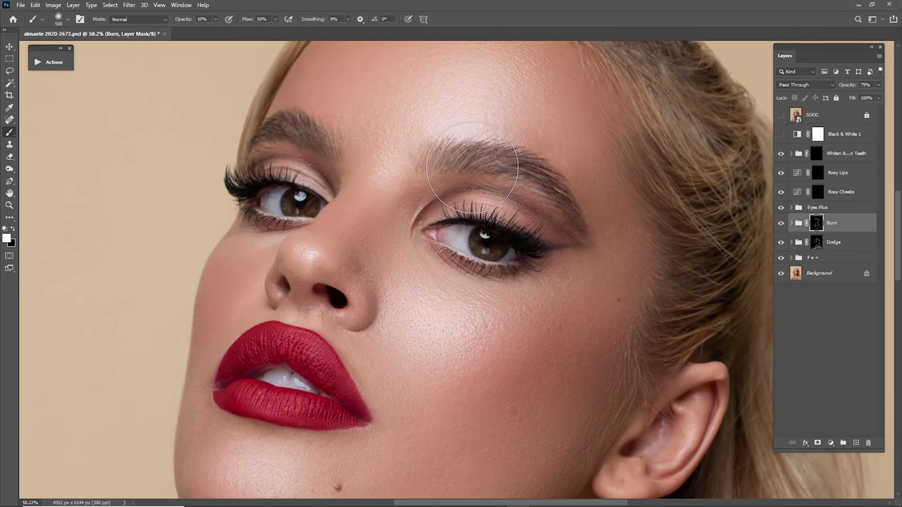
mouse_move(483, 162)
left_mouse_down()
mouse_move(473, 162)
mouse_move(547, 184)
left_mouse_up()
key("space")
left_click_drag(358, 144, 519, 164)
key("bracketleft")
- Darken the nostril area and the shadow beneath the lower lip on the Burn mask with a 150 px brush
left_click_drag(490, 219, 476, 128)
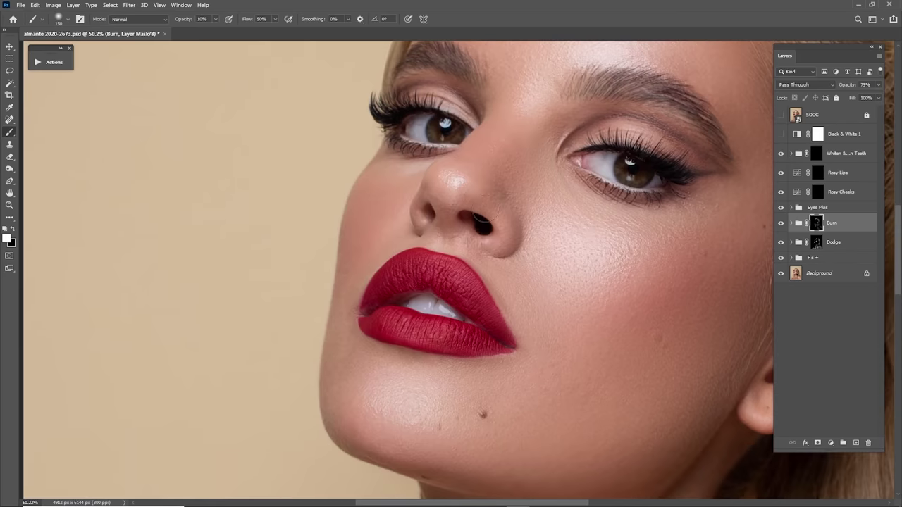
left_click_drag(490, 289, 458, 257)
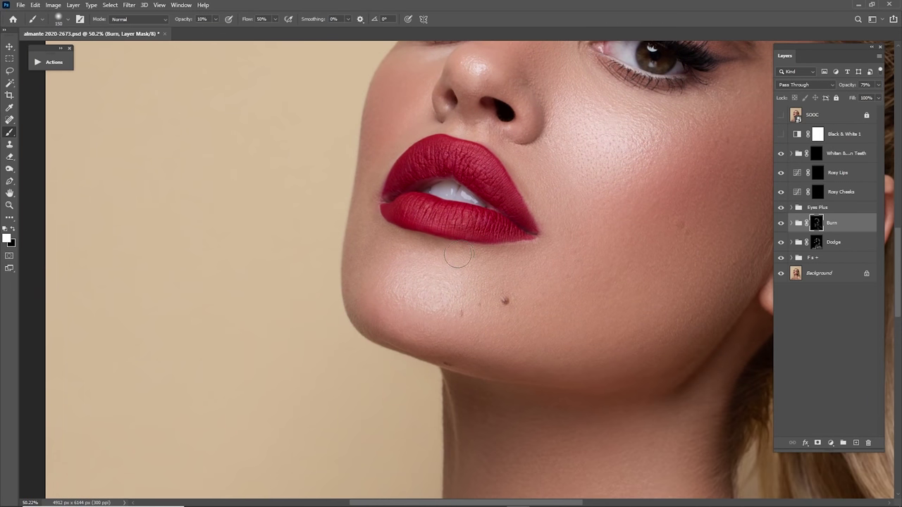
key("ctrl+0")
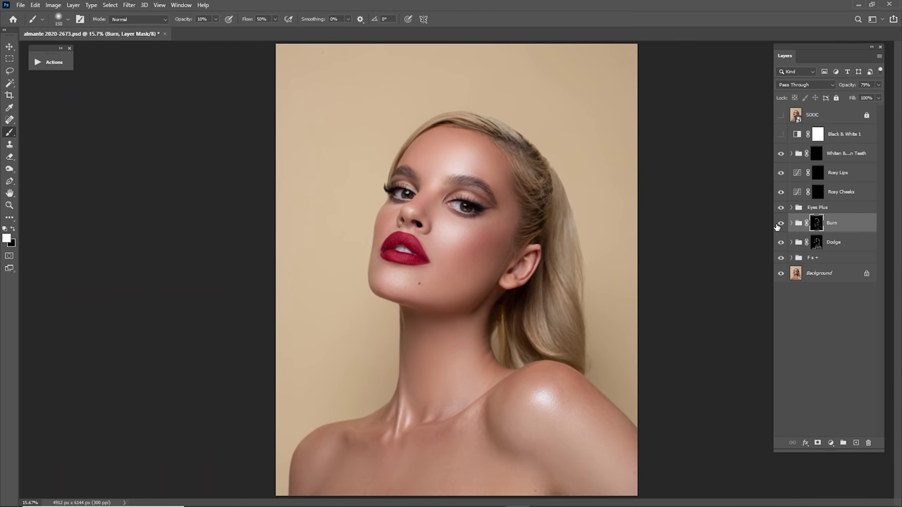
- Compare the Burn and Dodge groups hidden and shown, and lower the Dodge group's opacity to 76%
left_click(778, 223)
left_click(776, 225)
left_click(816, 243)
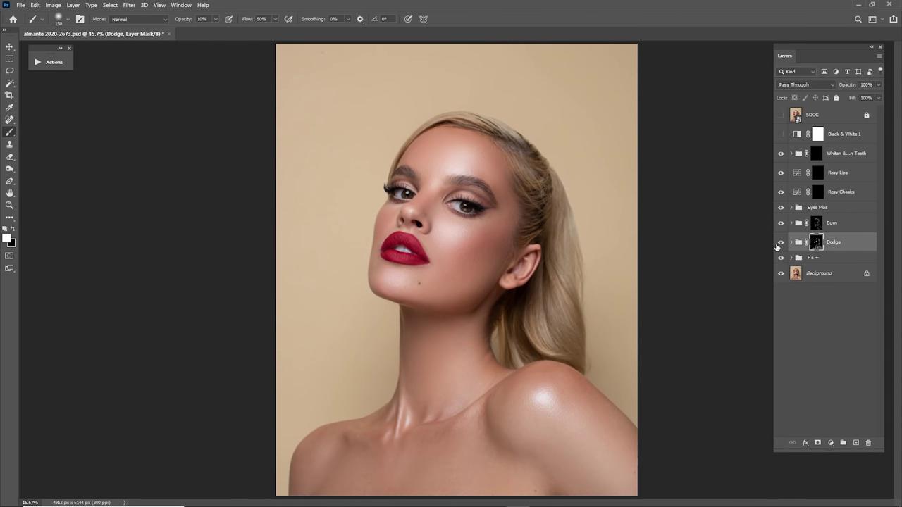
left_click(780, 245)
left_click(780, 243)
left_click(781, 242)
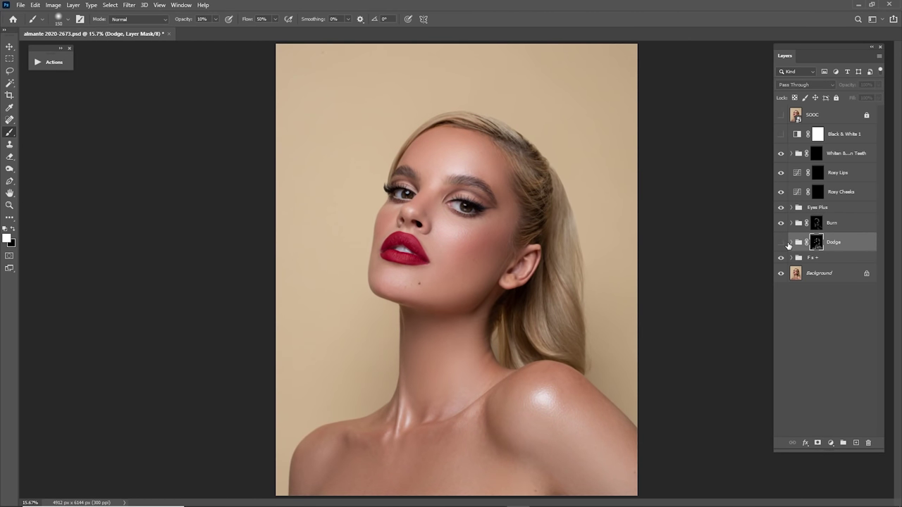
left_click(781, 242)
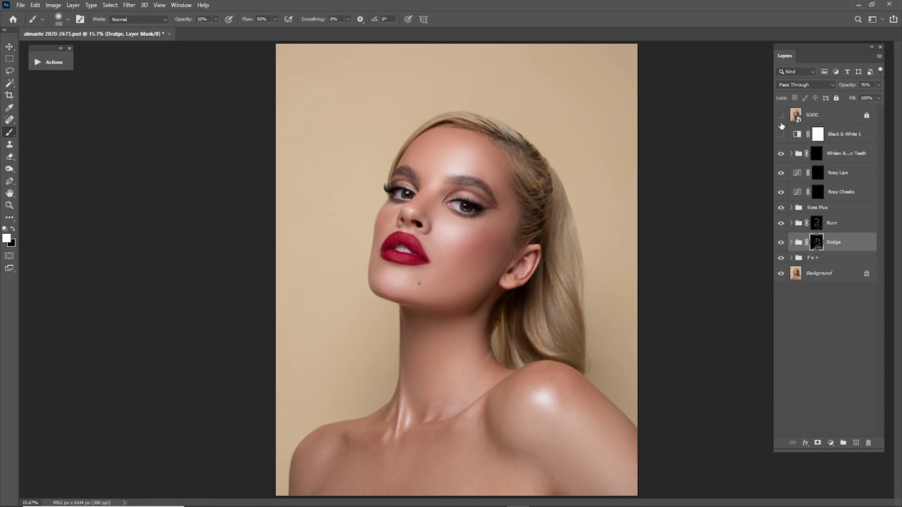
- Toggle the SOOC layer's visibility to compare the original photo with the retouched portrait
left_click(779, 117)
left_click(779, 118)
left_click(780, 120)
left_click(780, 120)
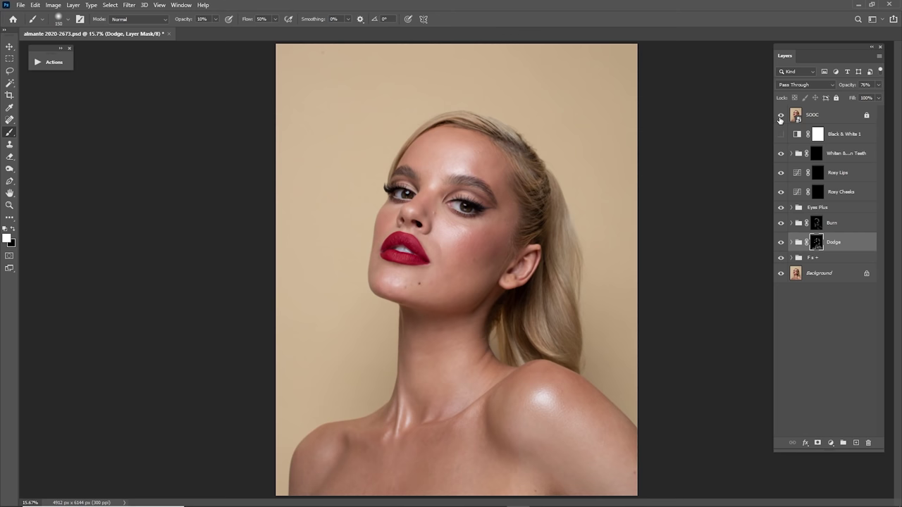
left_click(780, 118)
left_click(780, 119)
left_click(780, 118)
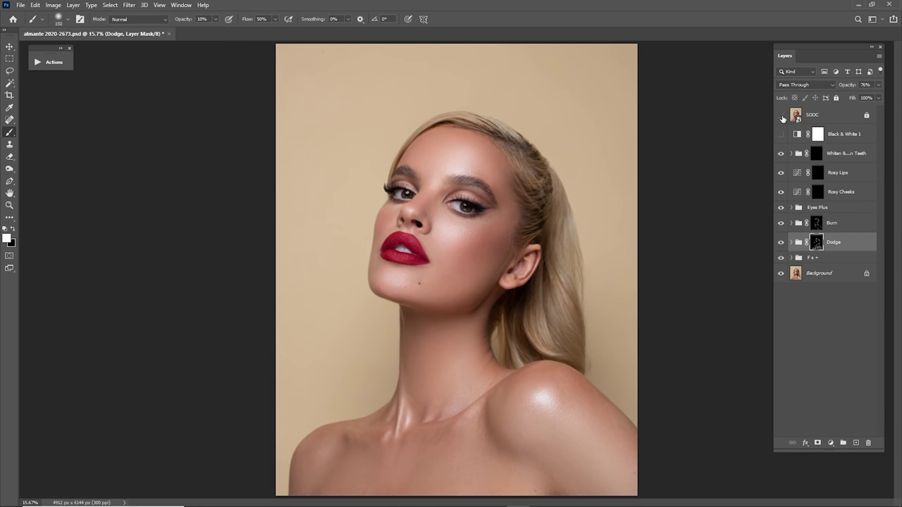
left_click(815, 222)
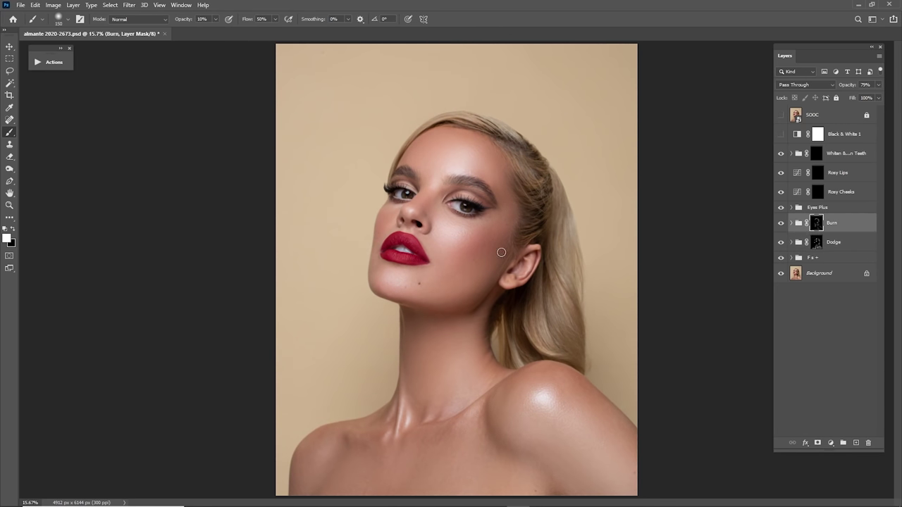
key("bracketright")
key("bracketright")
key("bracketright")
key("bracketright")
- Expand the Eyes Plus group and paint out the veins in the nearer eye's white on the Remove Veins mask with a small 100% opacity brush
left_click(792, 208)
key("z")
left_click_drag(491, 226, 559, 261)
left_click(827, 304)
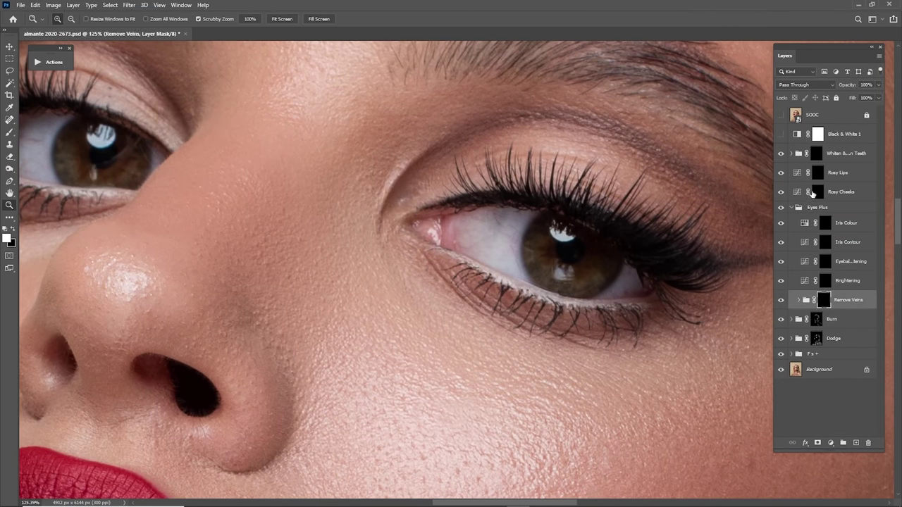
key("b")
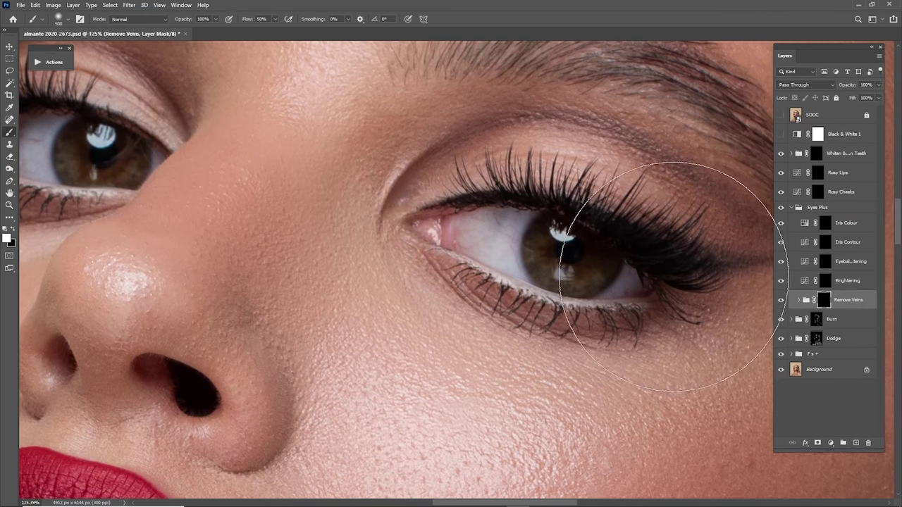
key("bracketleft")
key("bracketleft")
key("bracketleft")
key("bracketleft")
key("bracketleft")
key("bracketleft")
key("bracketleft")
key("bracketleft")
key("bracketleft")
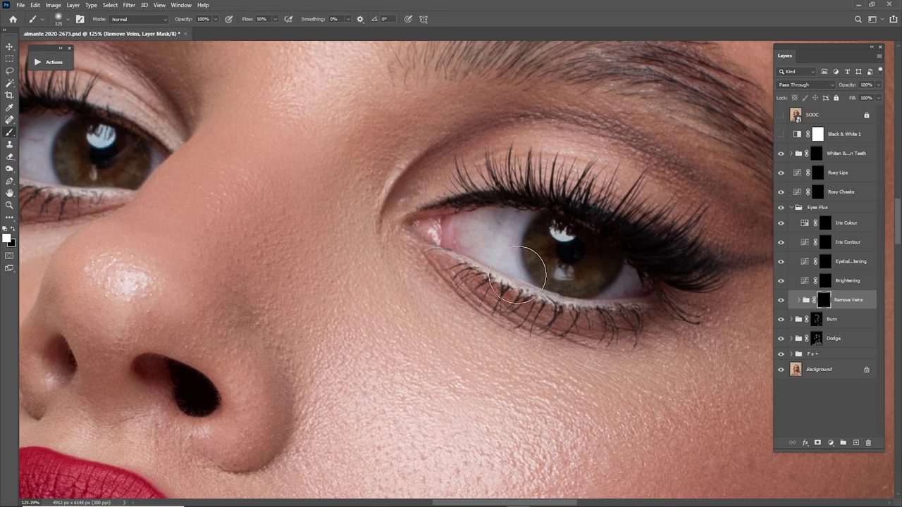
key("bracketleft")
key("bracketleft")
key("bracketleft")
key("bracketleft")
- Smooth the white of the other eye on the Remove Veins mask and lower the group's opacity to 51%
left_click_drag(263, 215, 544, 247)
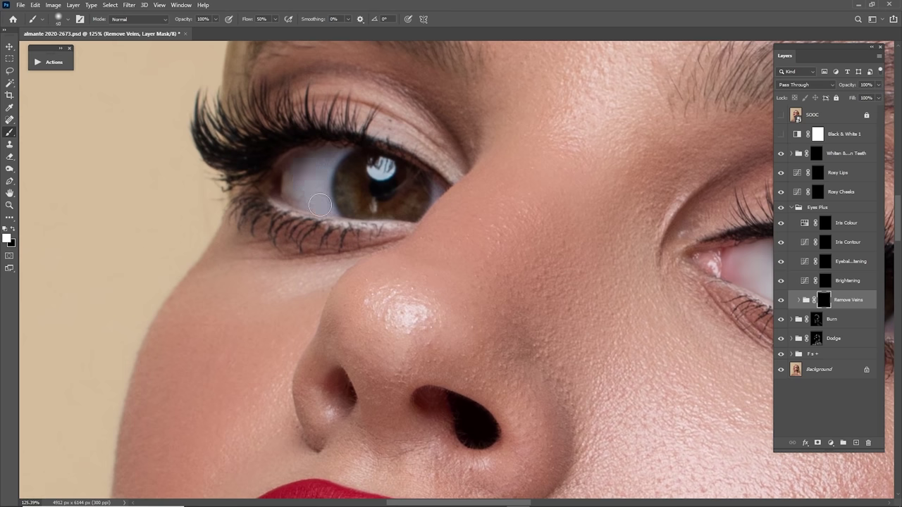
left_click_drag(745, 250, 462, 225)
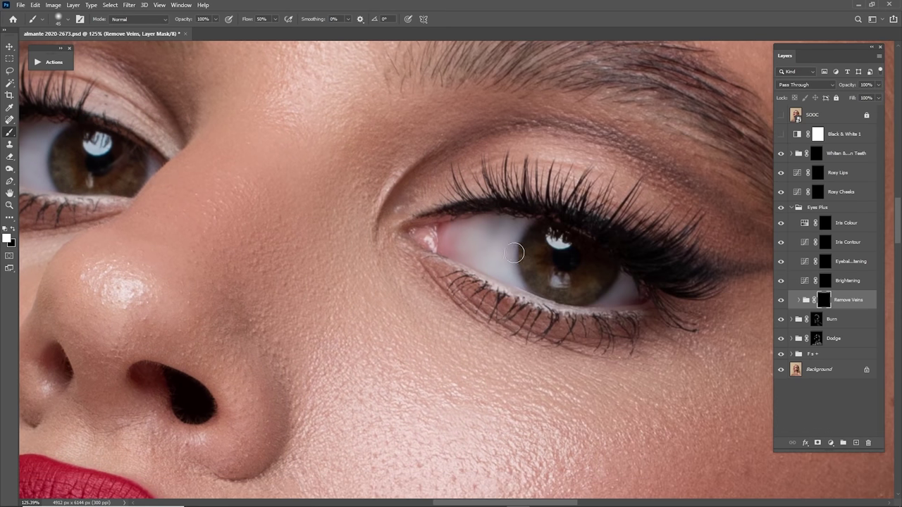
key("[")
key("space")
left_click_drag(681, 249, 603, 203)
left_click_drag(850, 90, 836, 92)
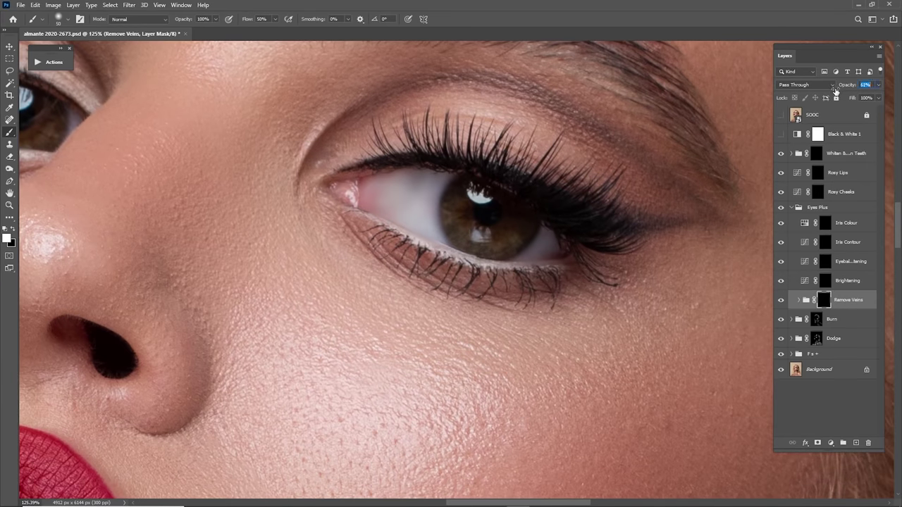
left_click_drag(560, 188, 618, 247)
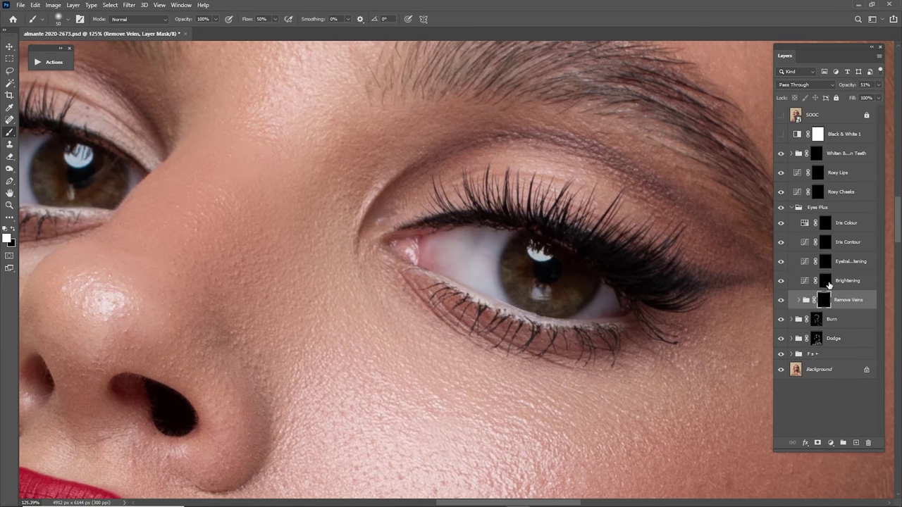
- Brighten the white of the nearer eye on the Brightening layer's mask with a 45 px brush
left_click(824, 282)
mouse_move(501, 253)
left_mouse_down()
mouse_move(480, 255)
mouse_move(487, 274)
mouse_move(436, 254)
mouse_move(479, 289)
mouse_move(483, 251)
mouse_move(462, 243)
left_mouse_up()
key("bracketleft")
left_click_drag(493, 286, 496, 296)
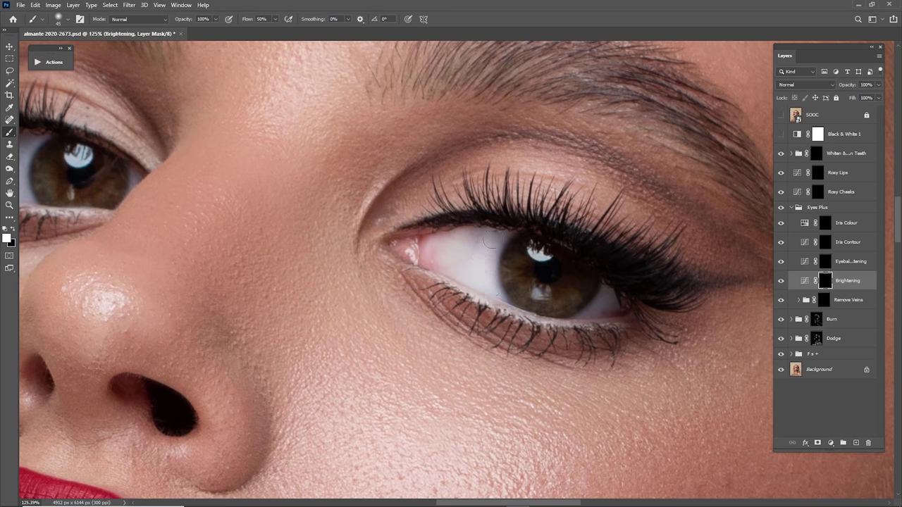
left_click_drag(608, 307, 588, 316)
- Brighten the white of the other eye on the Brightening mask with a 60 px brush and lower the layer's opacity to 66%
left_click_drag(350, 226, 659, 248)
key("bracketright")
key("bracketright")
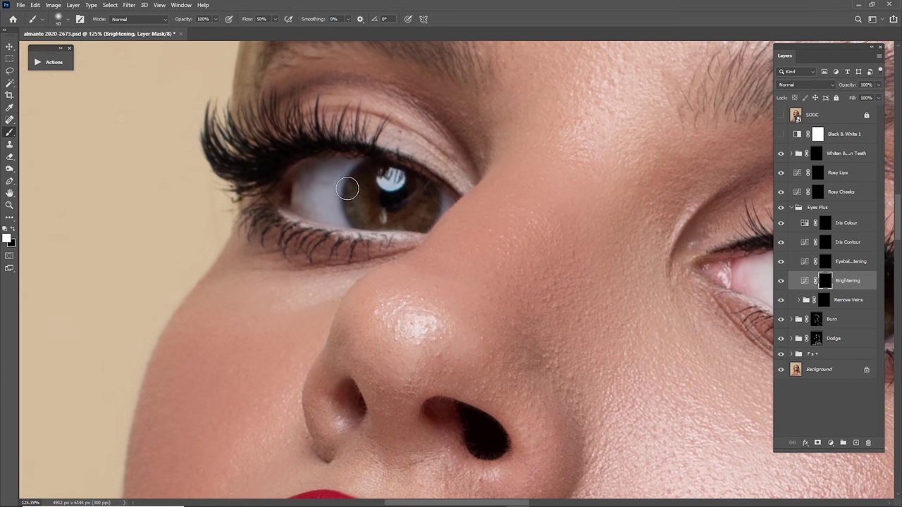
mouse_move(322, 177)
left_mouse_down()
mouse_move(319, 203)
mouse_move(309, 208)
mouse_move(306, 194)
mouse_move(348, 170)
mouse_move(337, 169)
mouse_move(309, 202)
mouse_move(336, 210)
mouse_move(341, 167)
mouse_move(365, 180)
left_mouse_up()
left_click_drag(445, 203, 446, 212)
left_click_drag(726, 226, 382, 153)
key("bracketleft")
key("bracketleft")
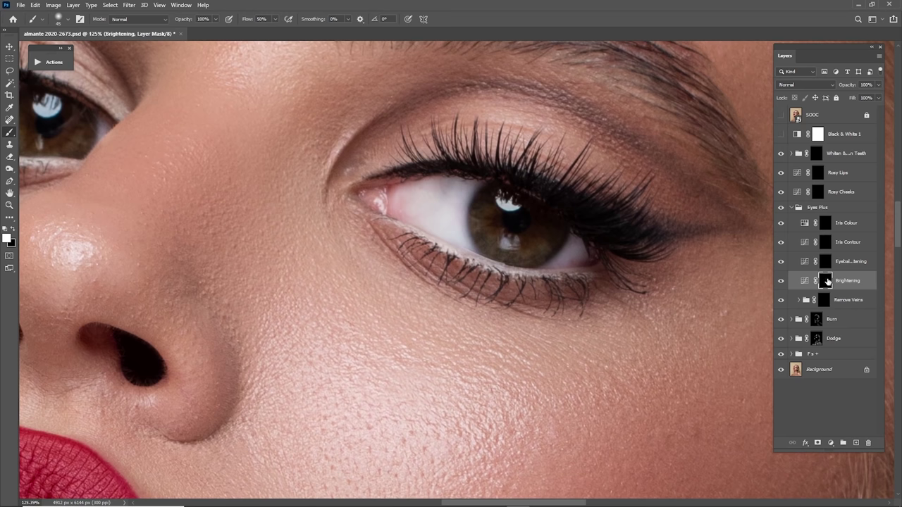
left_click_drag(850, 86, 836, 86)
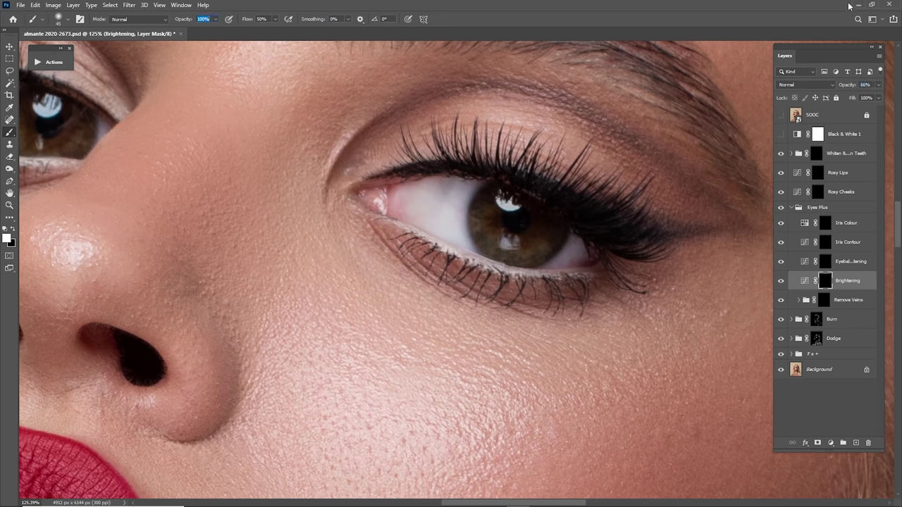
- Widen the layer list and brighten both irises on the Eyeball Brightening mask with a 45 px brush
left_click(824, 262)
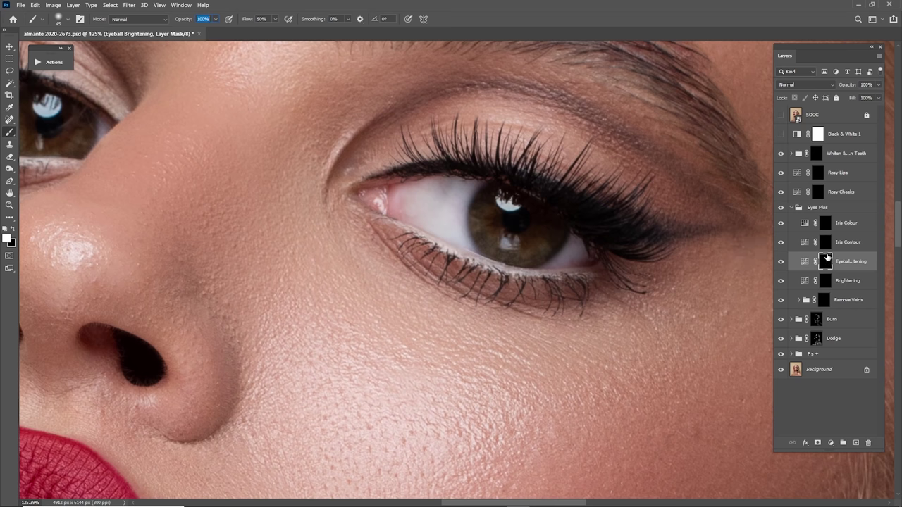
left_click_drag(774, 261, 738, 259)
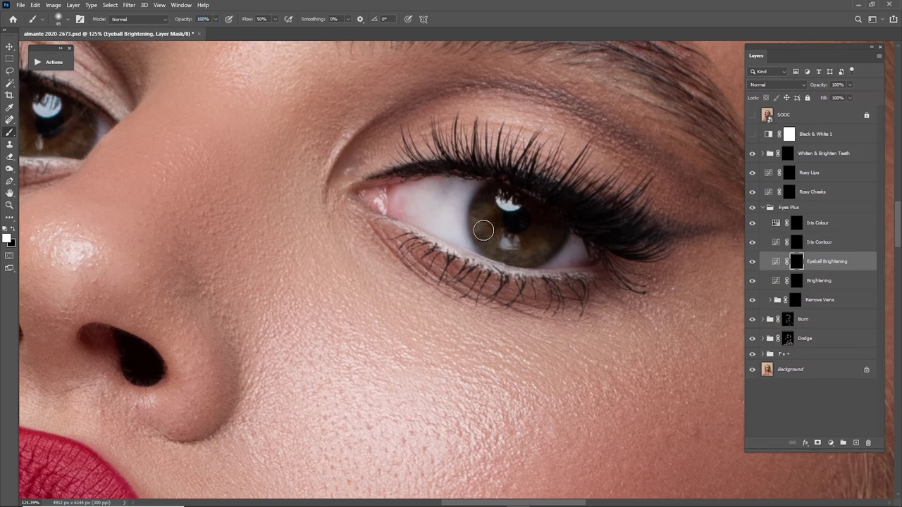
mouse_move(484, 230)
left_mouse_down()
mouse_move(526, 245)
mouse_move(539, 238)
mouse_move(491, 213)
mouse_move(547, 244)
mouse_move(523, 256)
mouse_move(495, 217)
mouse_move(497, 241)
left_mouse_up()
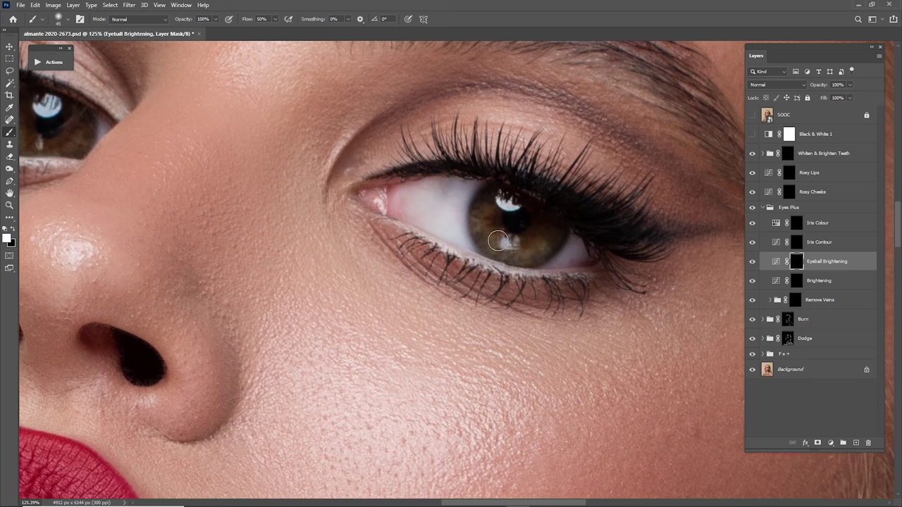
mouse_move(303, 159)
left_mouse_down()
mouse_move(559, 205)
mouse_move(669, 238)
left_mouse_up()
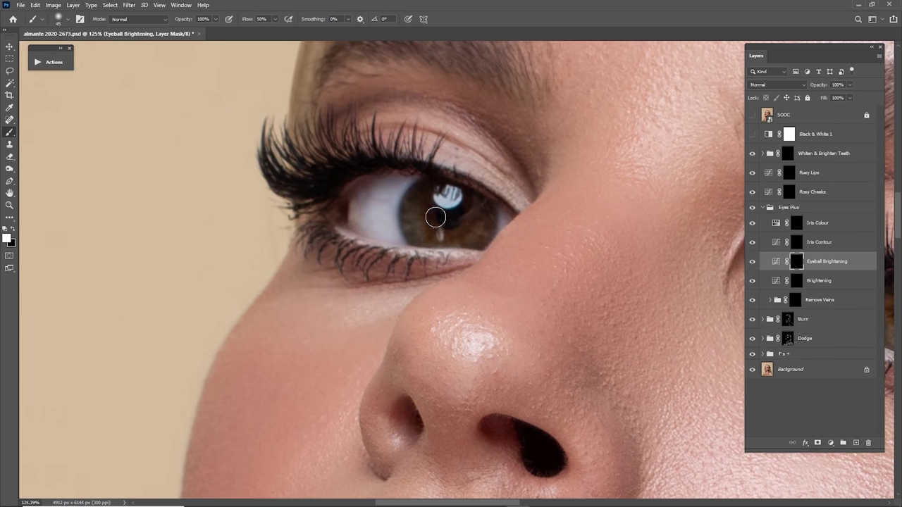
mouse_move(419, 201)
left_mouse_down()
mouse_move(465, 231)
mouse_move(424, 236)
mouse_move(465, 226)
left_mouse_up()
left_click_drag(623, 217, 308, 147)
left_click_drag(639, 234, 551, 213)
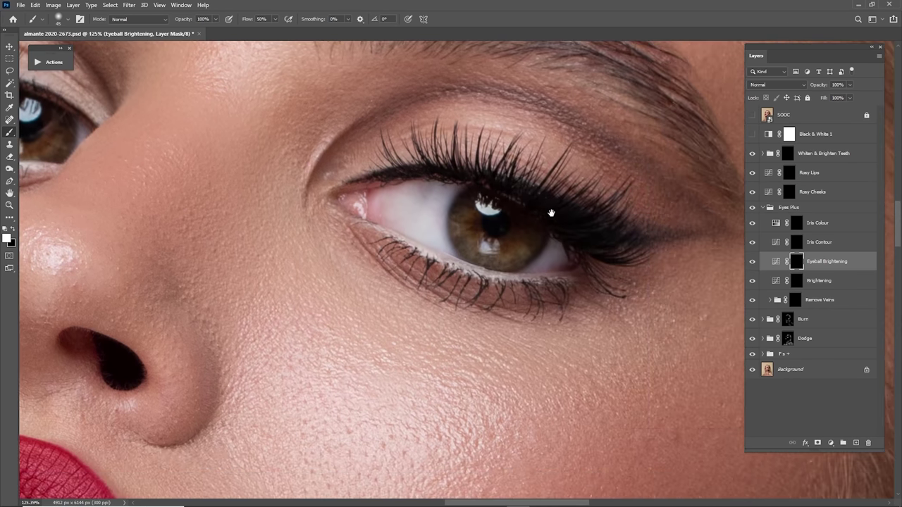
- Compare the Eyeball Brightening layer hidden and shown, and lower its opacity slightly
left_click(752, 262)
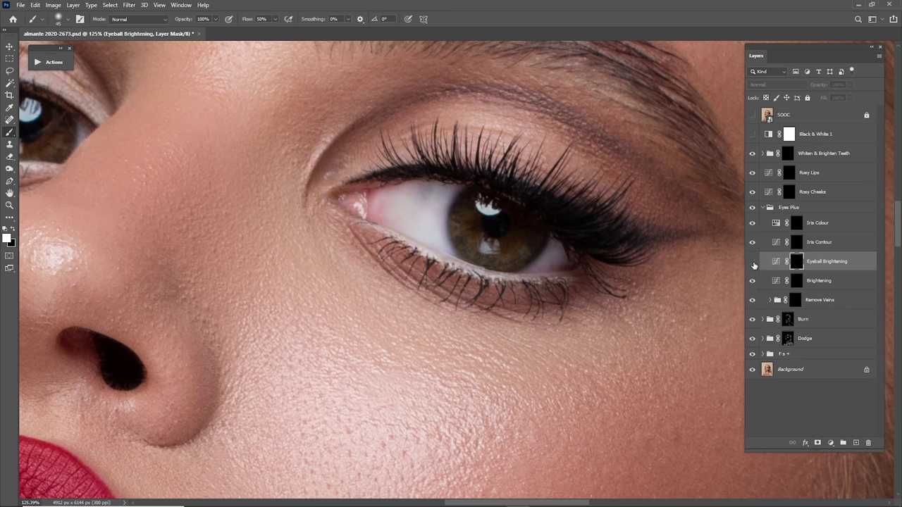
left_click(753, 264)
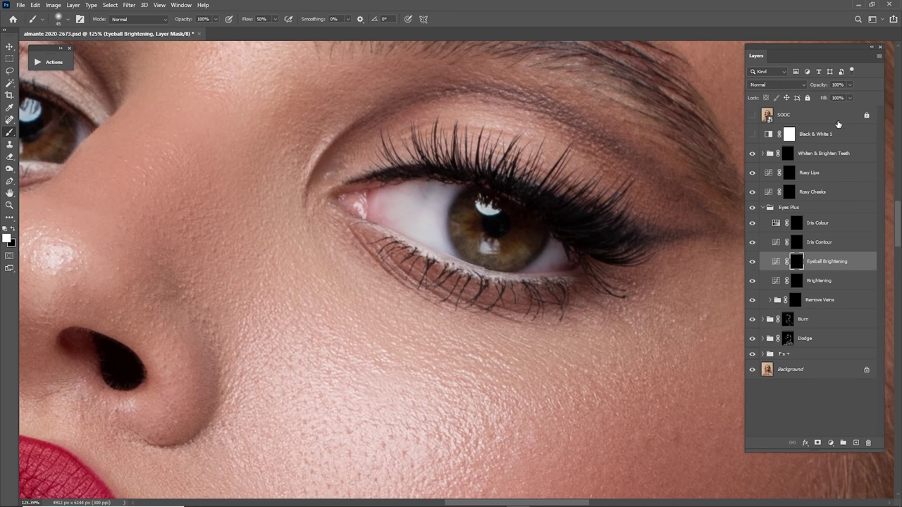
left_click_drag(820, 90, 816, 87)
- Darken the outer edges of both irises on the Iris Contour mask with a brush of about 20 to 30 px
left_click(801, 241)
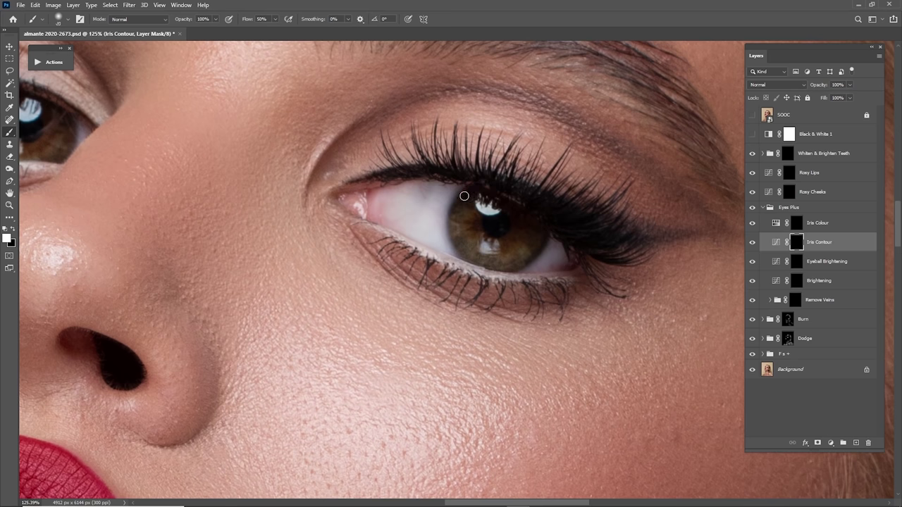
mouse_move(452, 213)
left_mouse_down()
mouse_move(454, 242)
mouse_move(476, 266)
mouse_move(502, 266)
mouse_move(544, 237)
left_mouse_up()
key("bracketright")
key("bracketright")
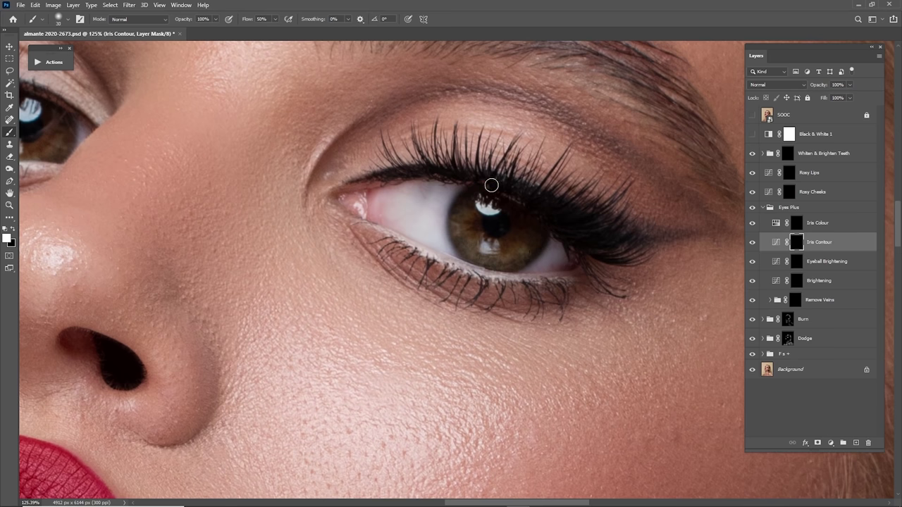
left_click_drag(302, 174, 584, 252)
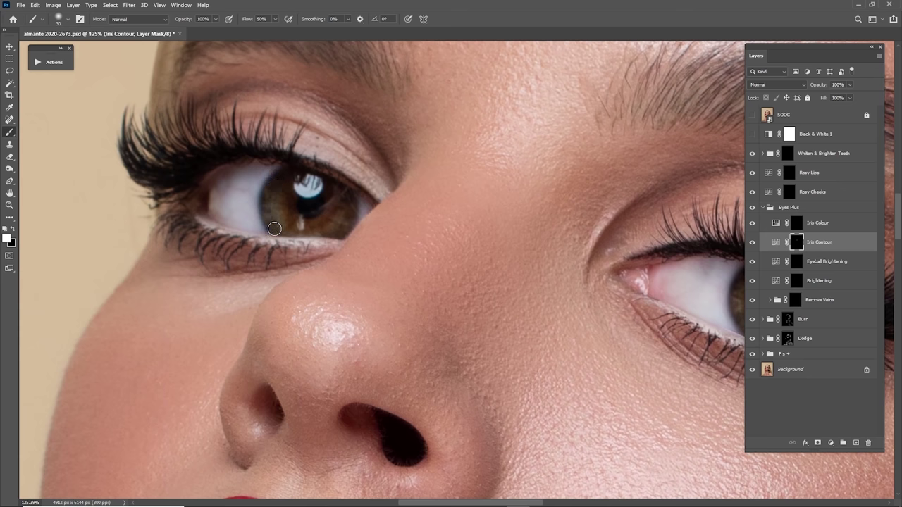
left_click_drag(355, 207, 348, 233)
left_click_drag(558, 217, 342, 136)
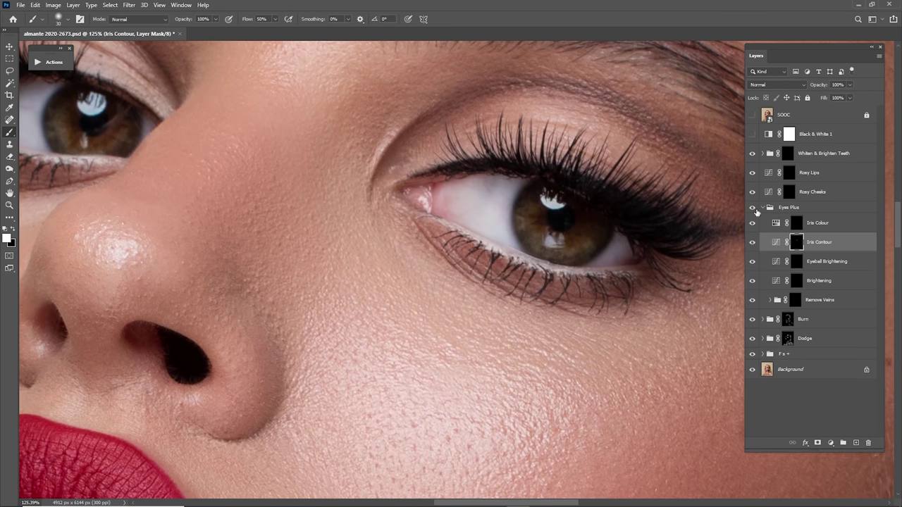
- Compare the Iris Contour layer hidden and shown, and lower its opacity to 60%
left_click(752, 241)
left_click(752, 241)
left_click_drag(815, 87, 803, 89)
- Recolour both irises blue on the Iris Colour mask with a 50 px brush and compare the layer hidden and shown
left_click(805, 225)
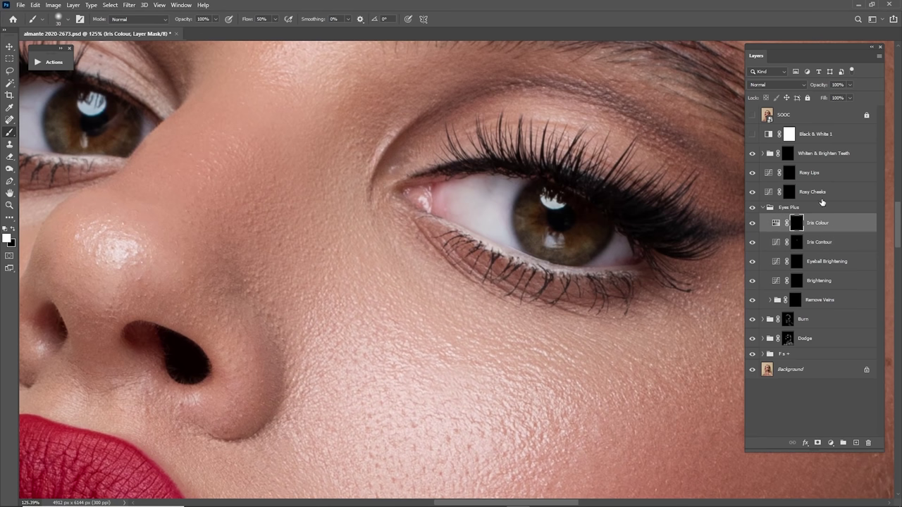
mouse_move(562, 203)
left_mouse_down()
mouse_move(554, 243)
mouse_move(528, 242)
mouse_move(562, 283)
mouse_move(548, 297)
mouse_move(570, 262)
mouse_move(526, 244)
mouse_move(563, 299)
mouse_move(562, 240)
mouse_move(529, 246)
mouse_move(518, 278)
mouse_move(584, 261)
mouse_move(541, 285)
left_mouse_up()
key("ctrl+space")
scroll(415, 240, "up", 4)
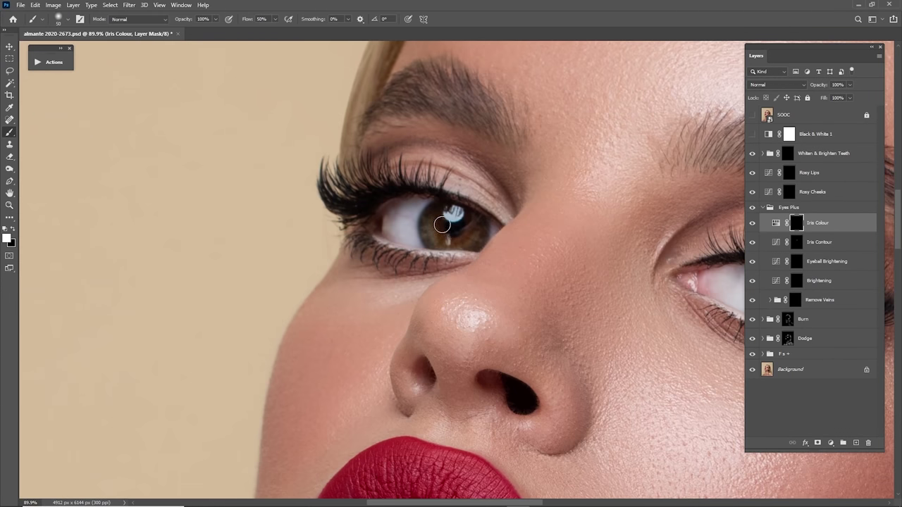
mouse_move(450, 218)
left_mouse_down()
mouse_move(458, 240)
mouse_move(477, 247)
mouse_move(475, 237)
mouse_move(464, 241)
mouse_move(455, 212)
mouse_move(434, 214)
mouse_move(431, 231)
mouse_move(451, 243)
mouse_move(429, 225)
mouse_move(439, 243)
mouse_move(444, 208)
mouse_move(465, 239)
mouse_move(469, 218)
mouse_move(447, 243)
left_mouse_up()
scroll(448, 242, "down", 6)
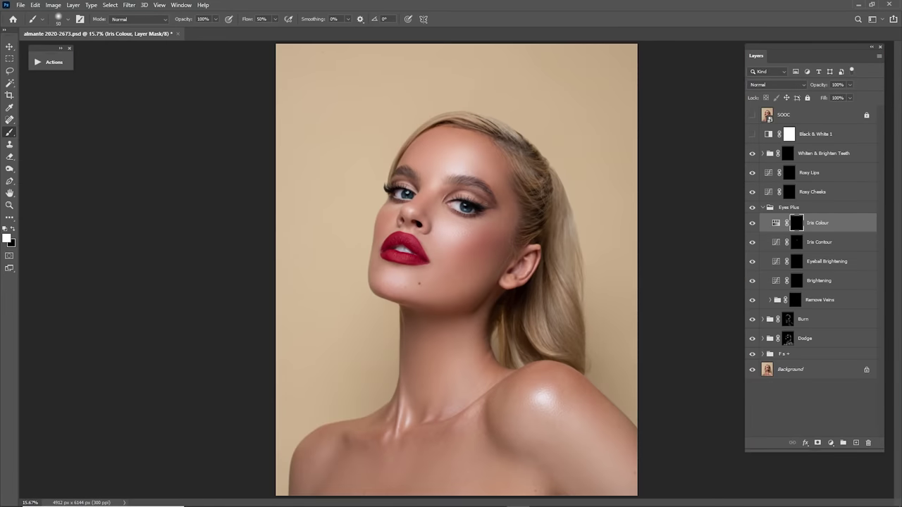
left_click(751, 224)
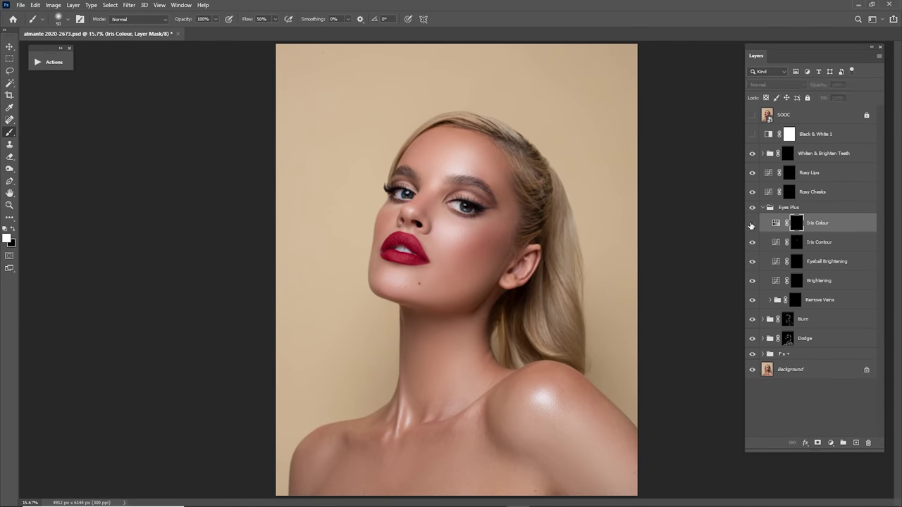
left_click(751, 224)
- Open the Iris Colour layer's Hue/Saturation settings and try a different hue for the irises
key("z")
left_click_drag(458, 202, 538, 267)
double_click(775, 224)
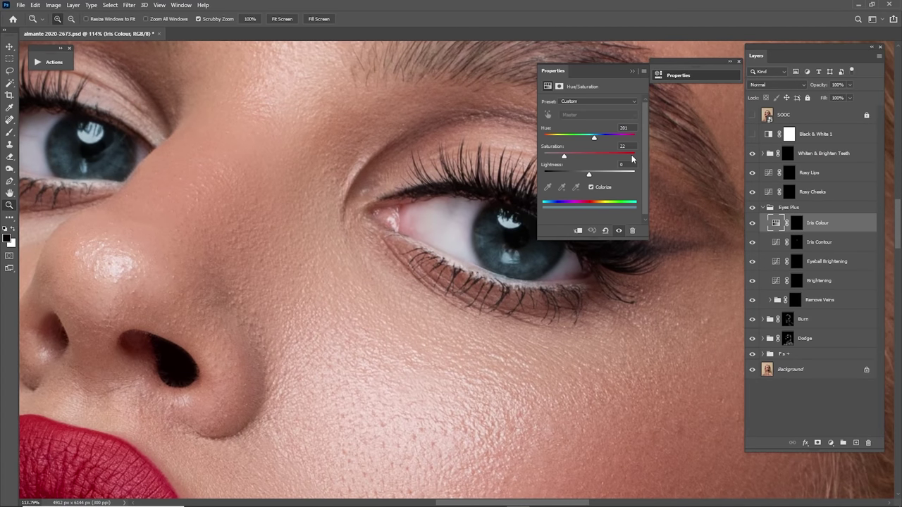
mouse_move(592, 140)
left_mouse_down()
mouse_move(572, 144)
mouse_move(604, 141)
mouse_move(594, 140)
left_mouse_up()
left_click(633, 72)
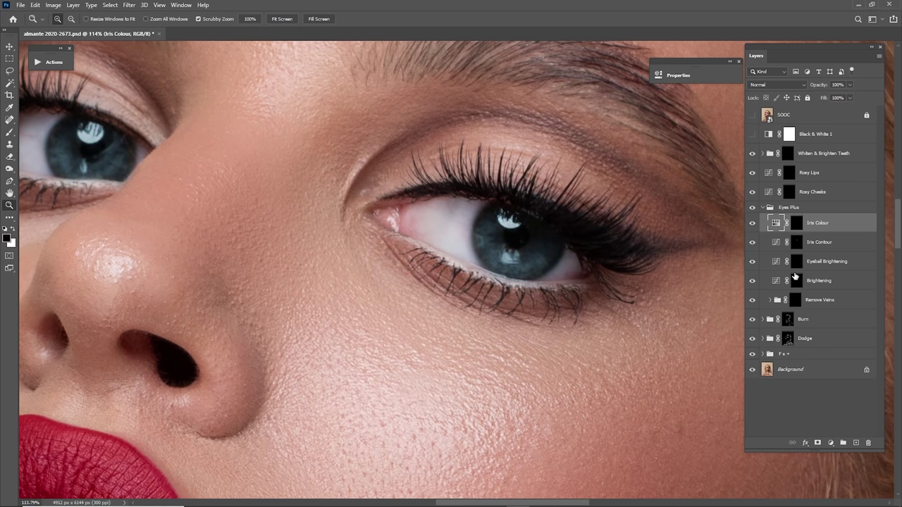
- Delete the Iris Colour layer and fit the whole portrait in view
key("Delete")
key("ctrl+0")
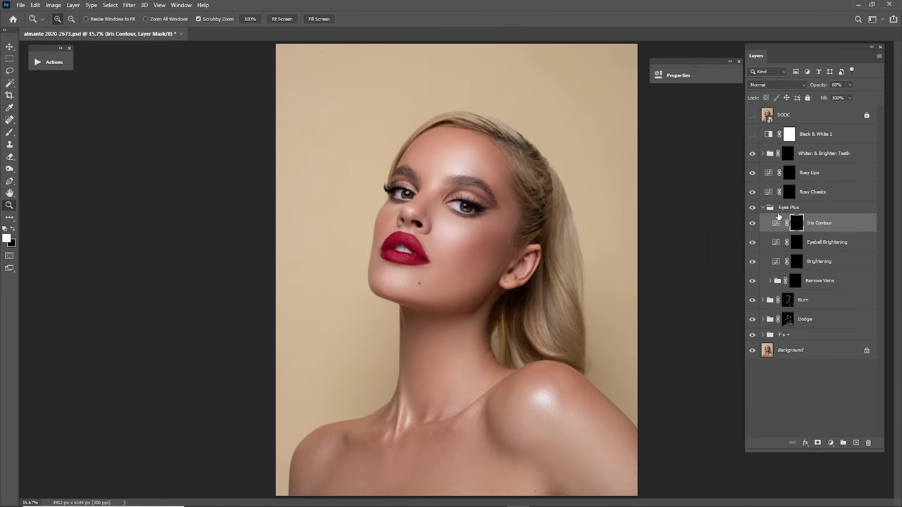
- Collapse the Eyes Plus group and compare the portrait with the group hidden and shown
left_click(762, 208)
left_click(752, 207)
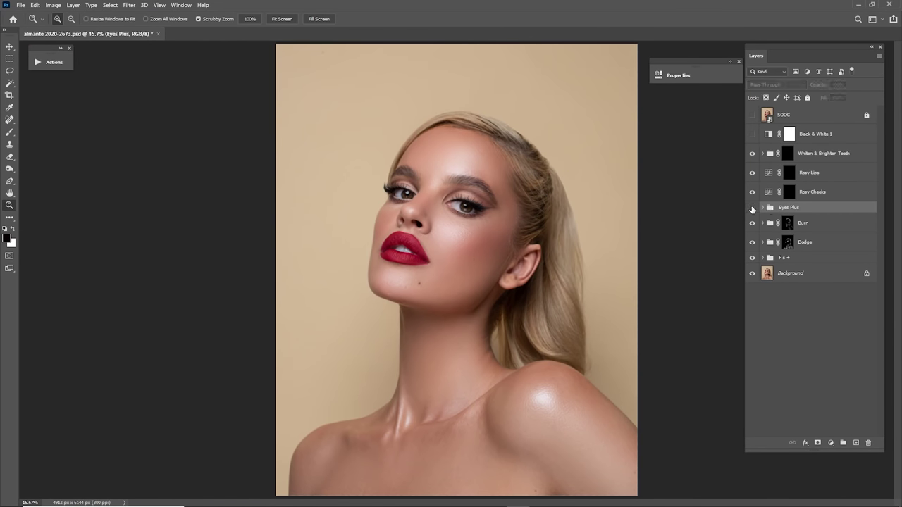
left_click(752, 208)
left_click(752, 208)
left_click(752, 207)
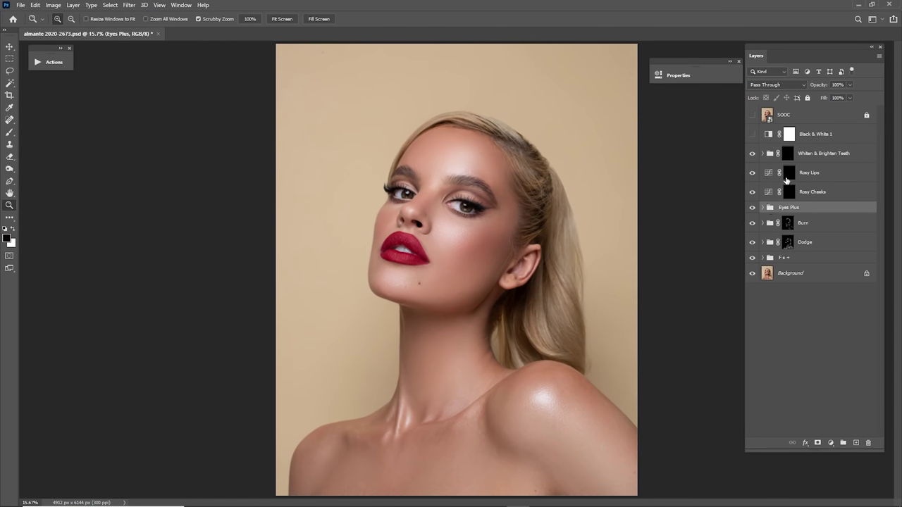
- Inside the Eyes Plus group, set the Remove Veins opacity to 37% and the Brightening layer's opacity to 55%
left_click(765, 209)
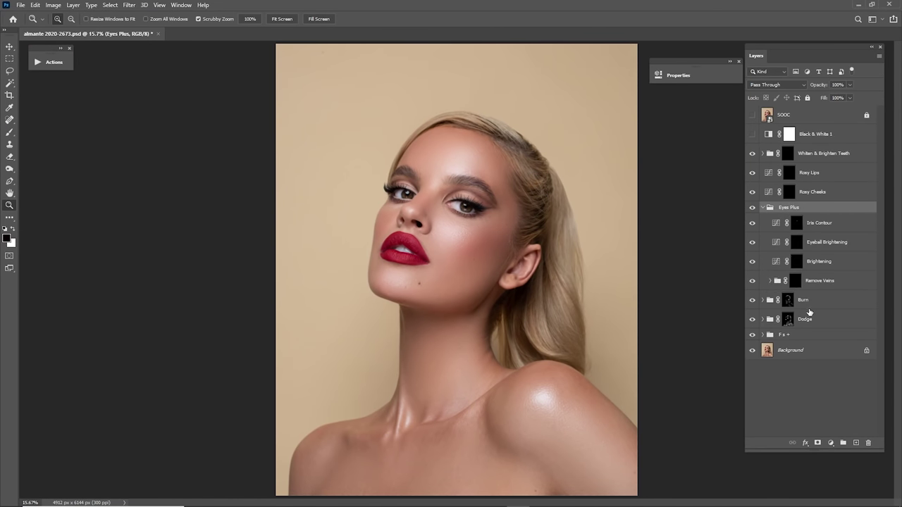
left_click(811, 282)
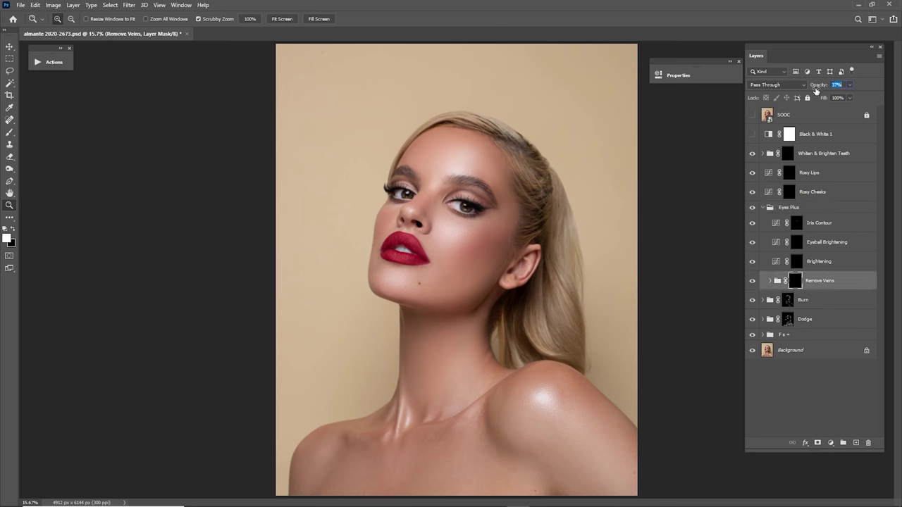
left_click(821, 259)
left_click_drag(826, 86, 817, 89)
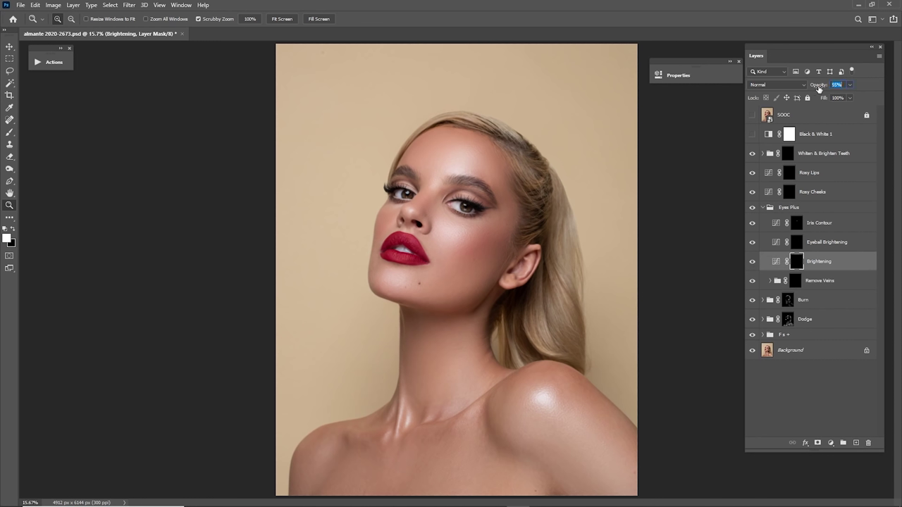
- Set the whole Eyes Plus group's opacity to 77% and compare the portrait with the group hidden and shown
left_click(768, 209)
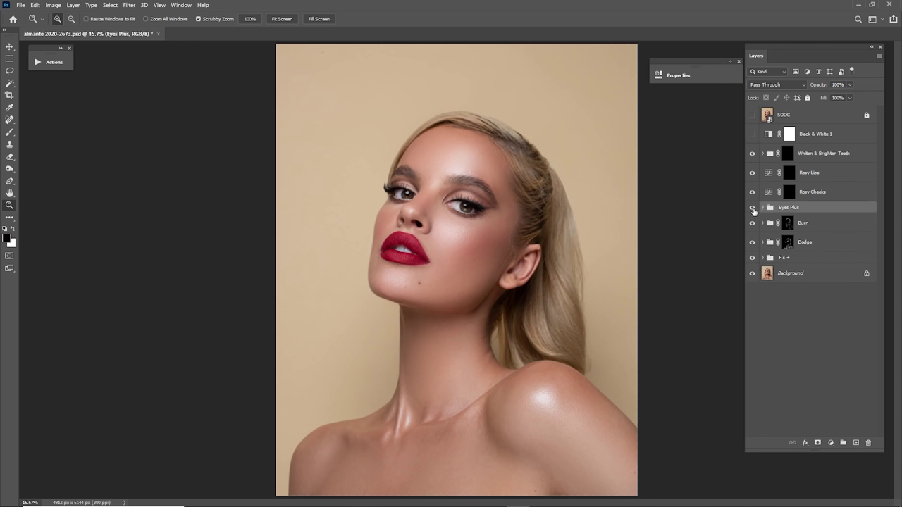
left_click(753, 210)
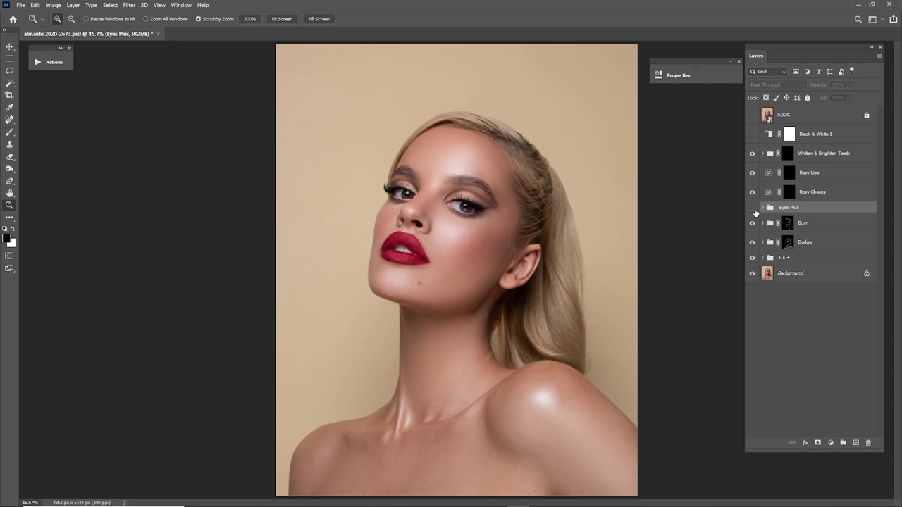
left_click(753, 210)
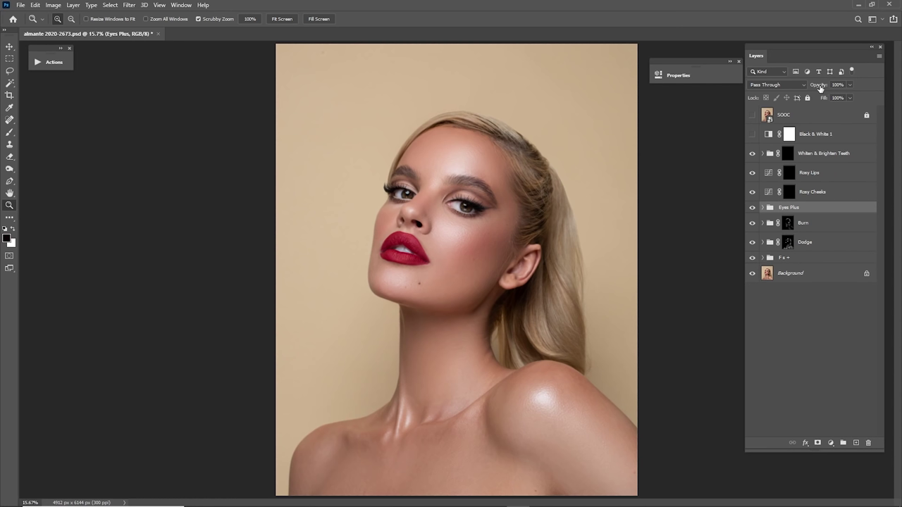
left_click_drag(822, 87, 810, 89)
left_click(752, 208)
left_click(752, 208)
left_click(752, 210)
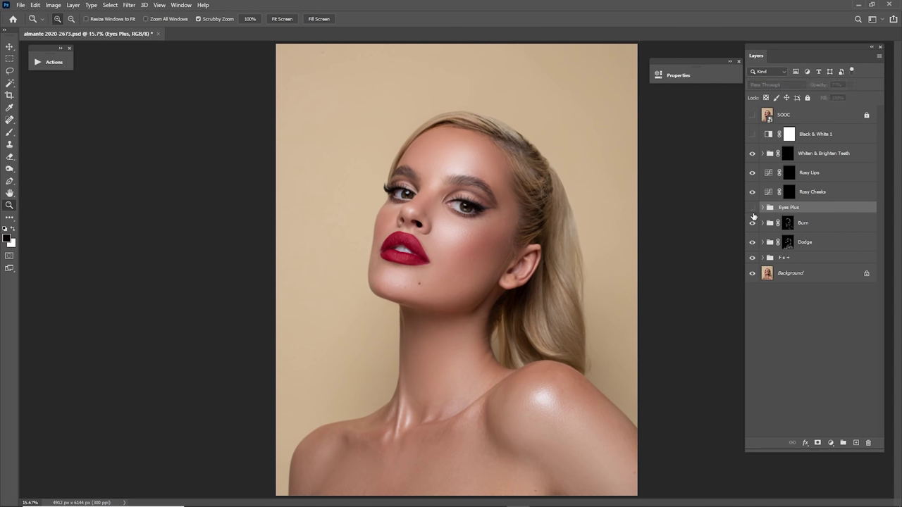
left_click(752, 210)
- Touch up the veins in the white of the eye on the Remove Veins mask with a 30 px white brush
left_click_drag(460, 203, 546, 243)
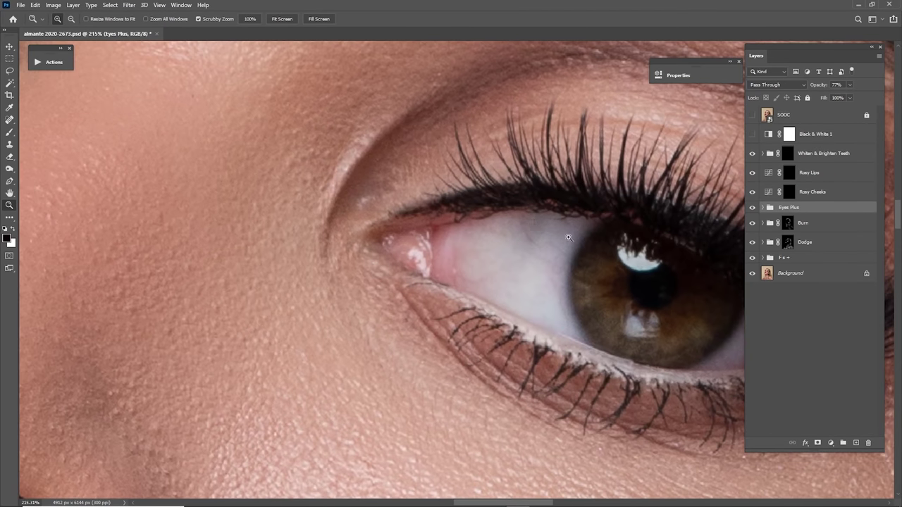
left_click(761, 207)
left_click(796, 262)
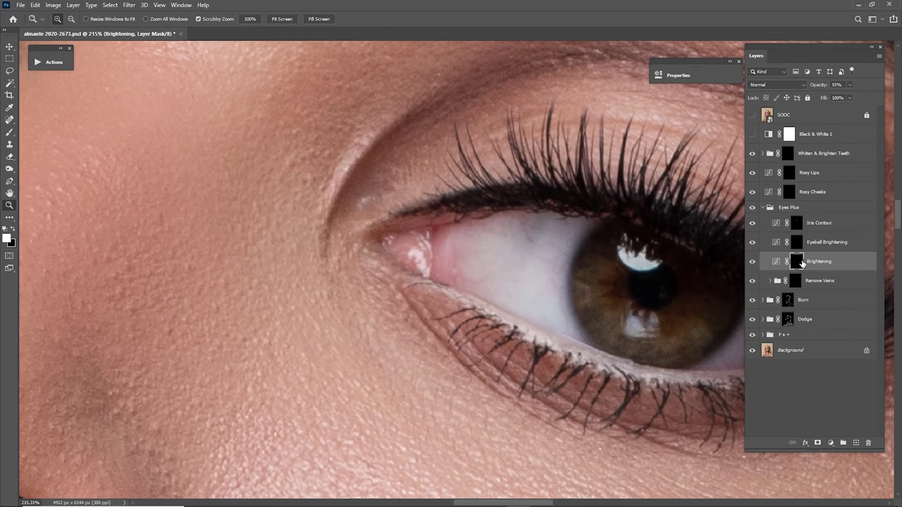
key("b")
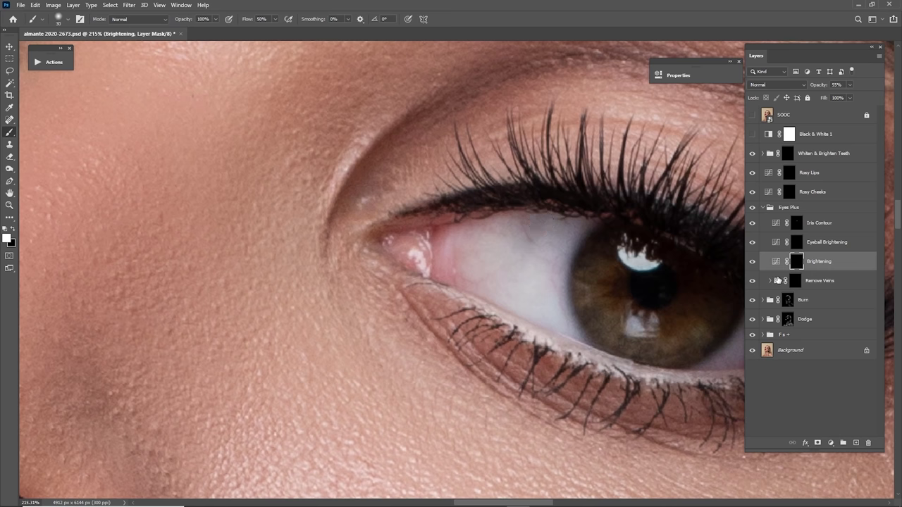
left_click(777, 280)
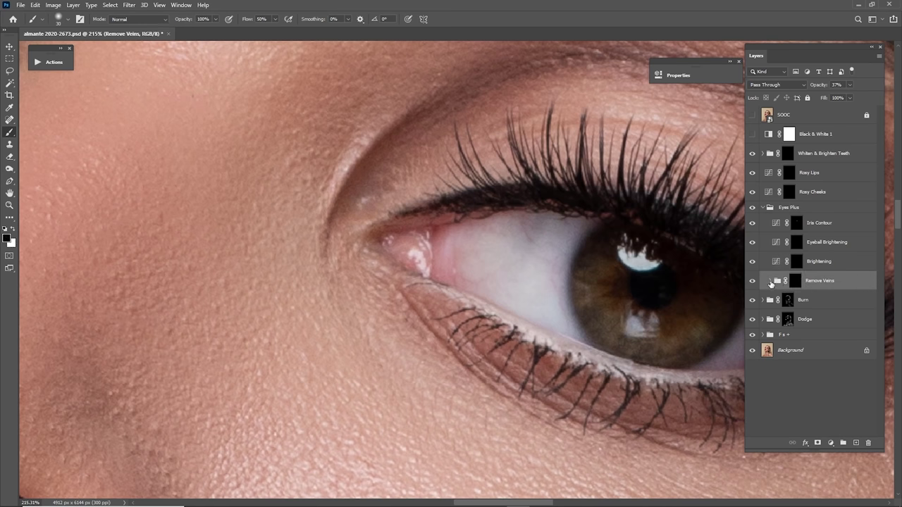
left_click(795, 280)
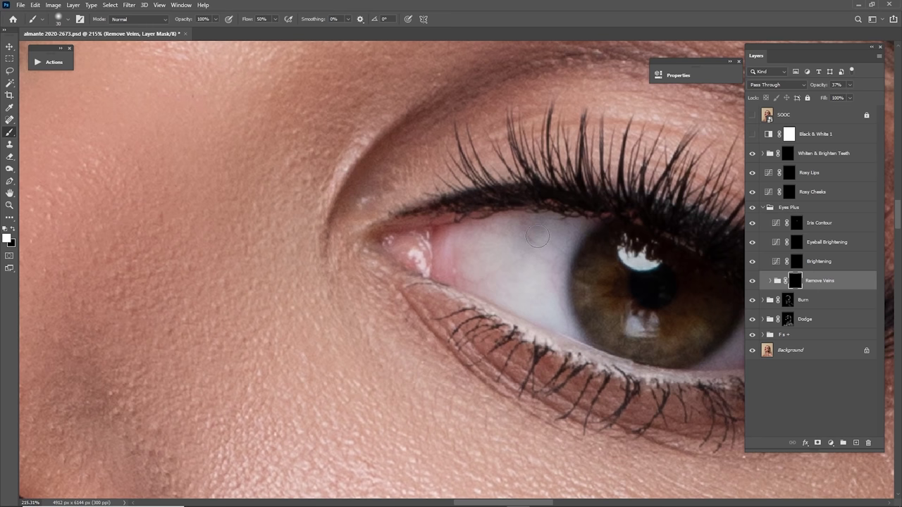
scroll(601, 243, "down", 10)
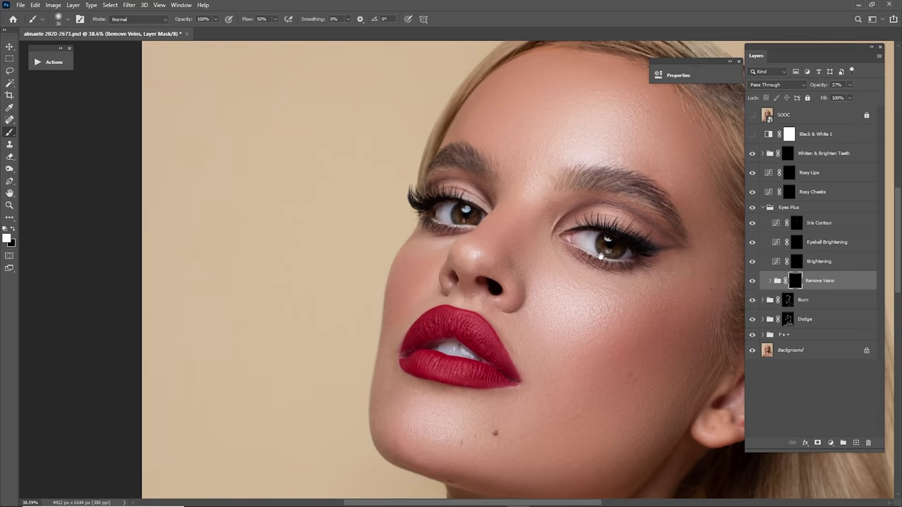
- Touch up the white of the same eye on the Eyeball Brightening mask with a 30 px white brush
key("z")
left_click_drag(601, 256, 631, 259)
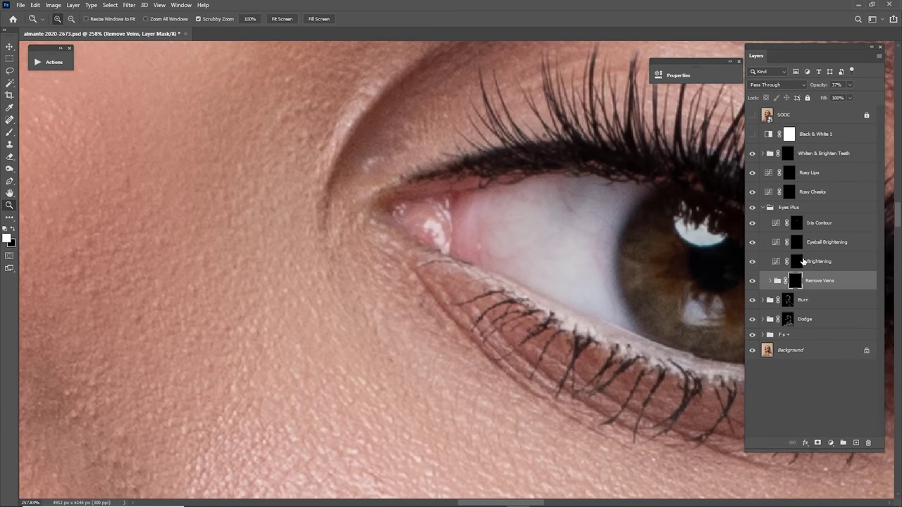
left_click(801, 261)
left_click(796, 243)
key("b")
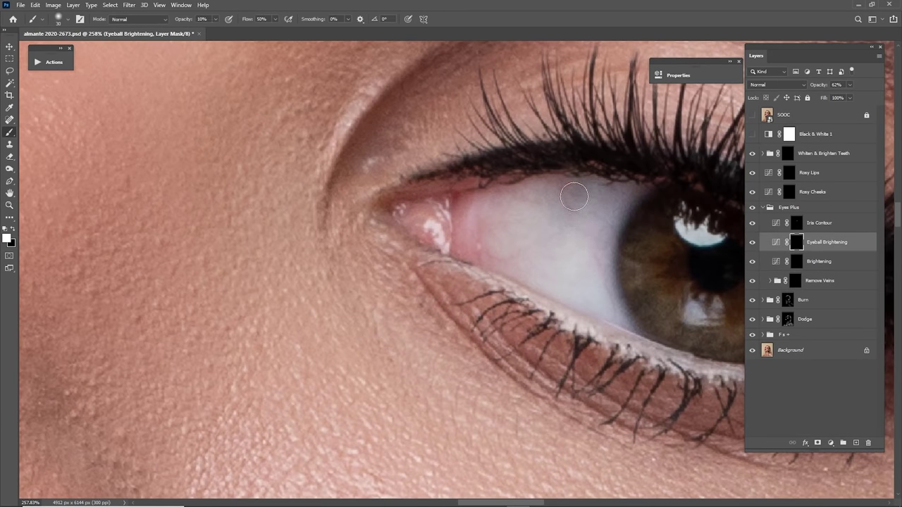
key("z")
left_click_drag(574, 198, 536, 277)
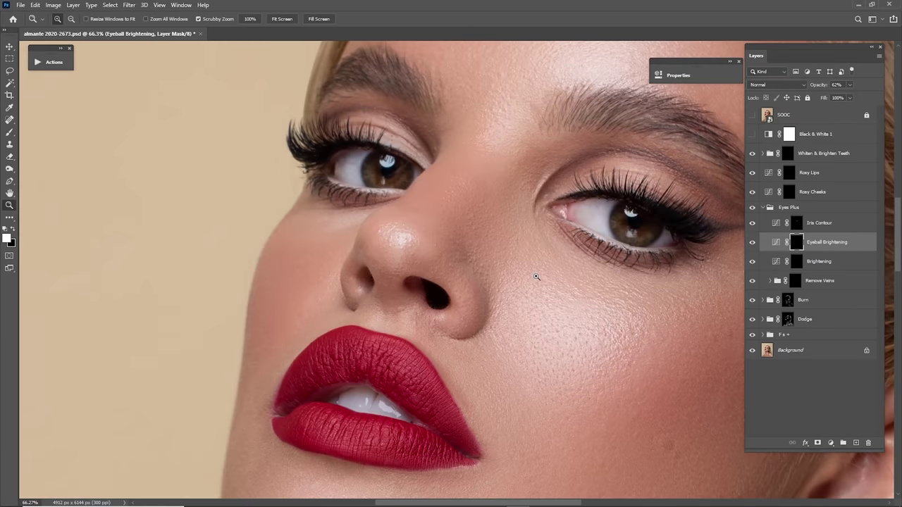
key("b")
key("z")
left_click_drag(594, 207, 619, 194)
key("b")
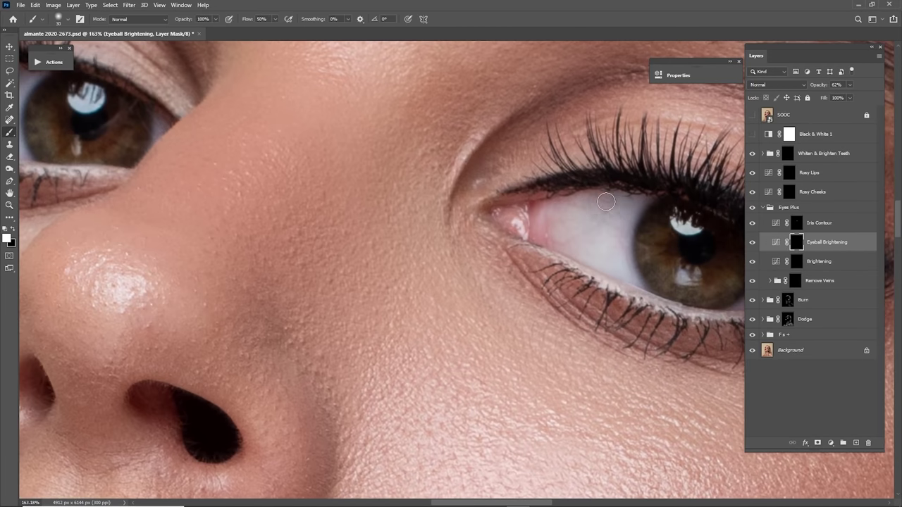
- Fit the whole portrait in view and compare it repeatedly with the collapsed Eyes Plus group hidden and shown
key("ctrl+0")
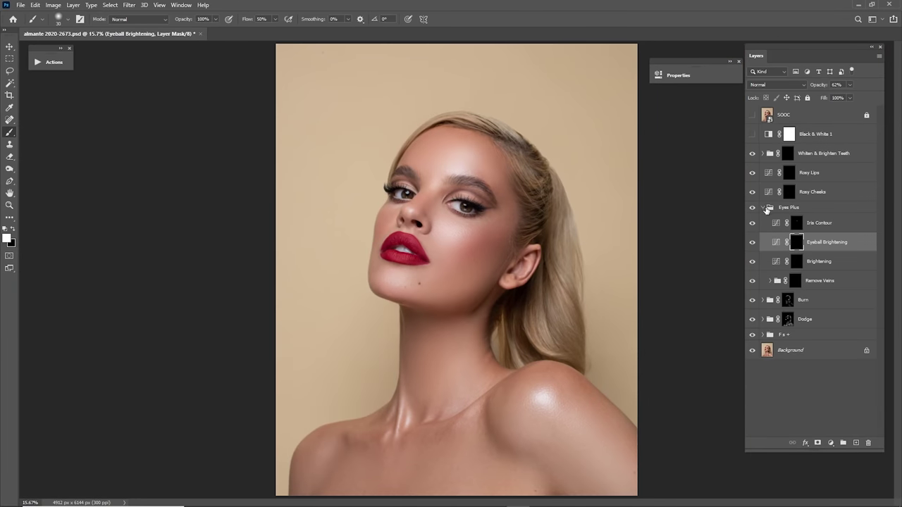
left_click(763, 207)
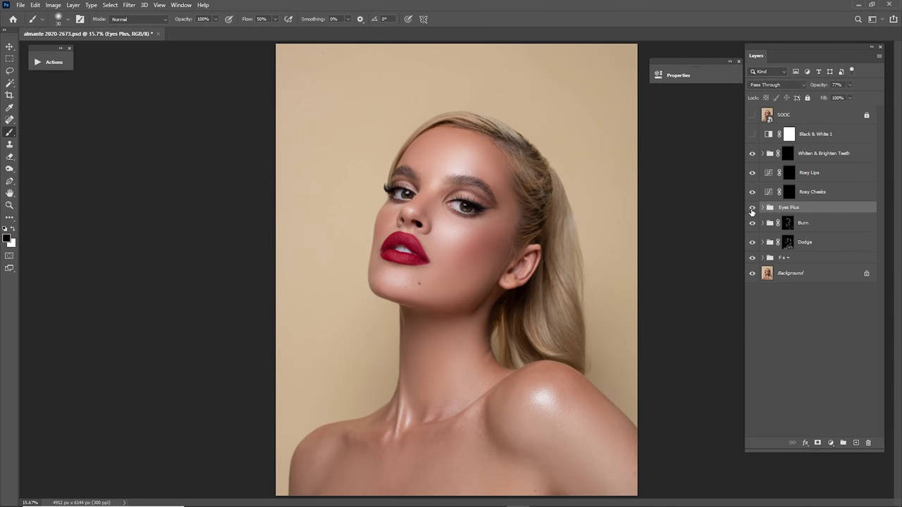
left_click(752, 208)
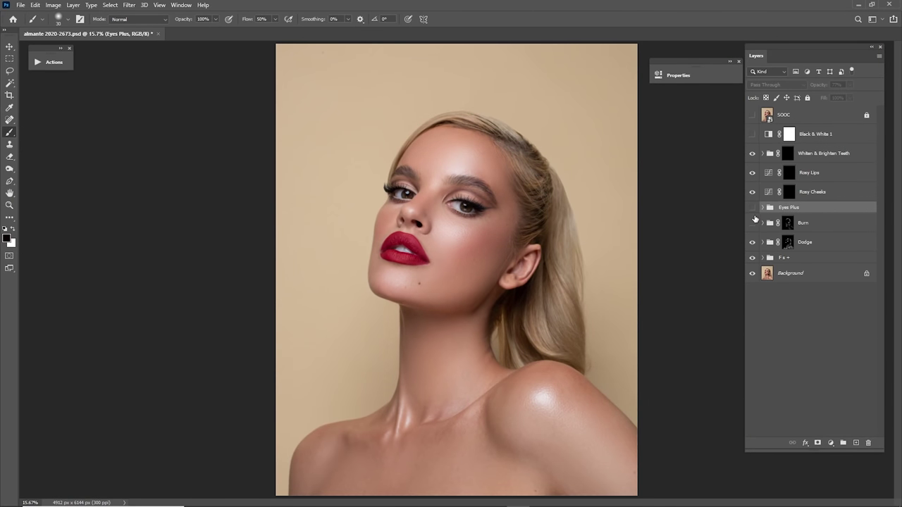
left_click(752, 209)
left_click(753, 210)
left_click(754, 211)
left_click(761, 208)
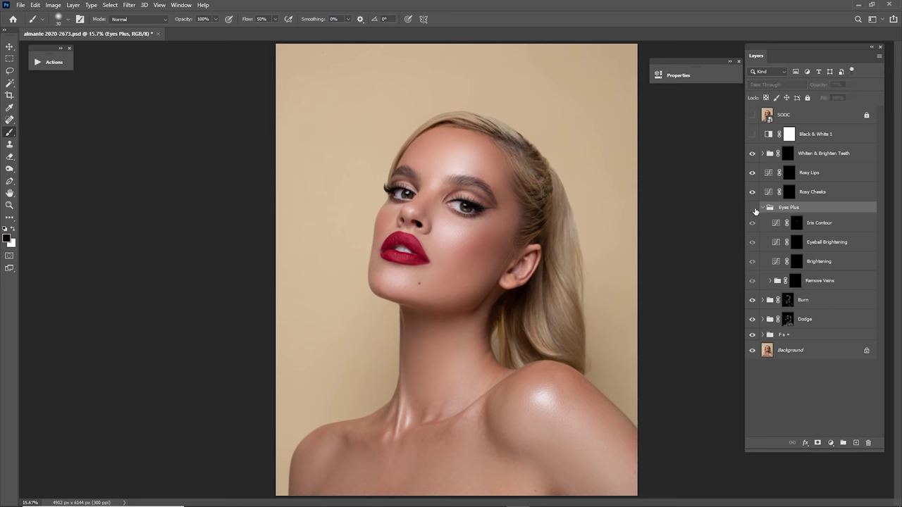
left_click(763, 209)
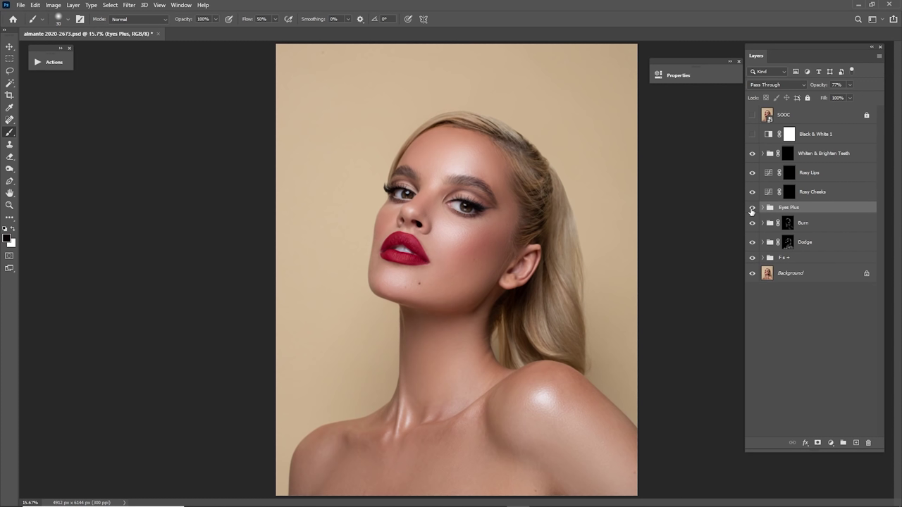
left_click(752, 208)
left_click(751, 210)
left_click(751, 210)
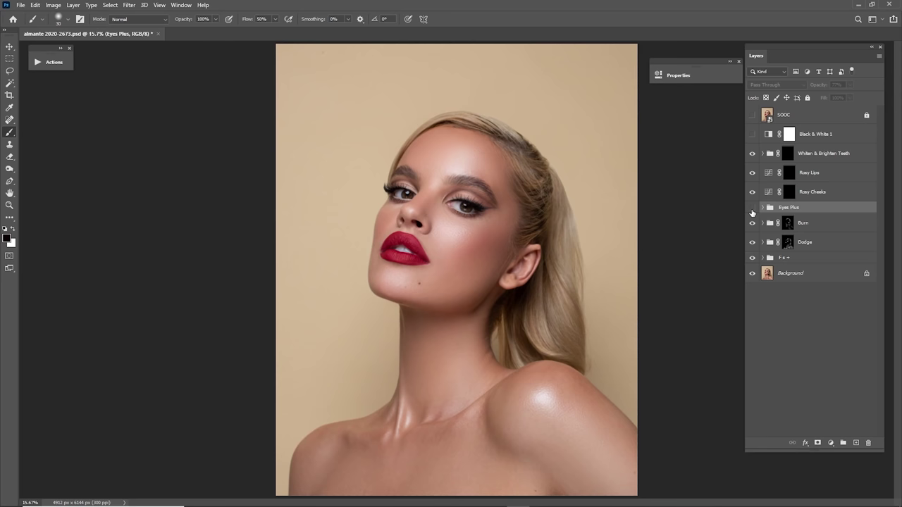
left_click(751, 210)
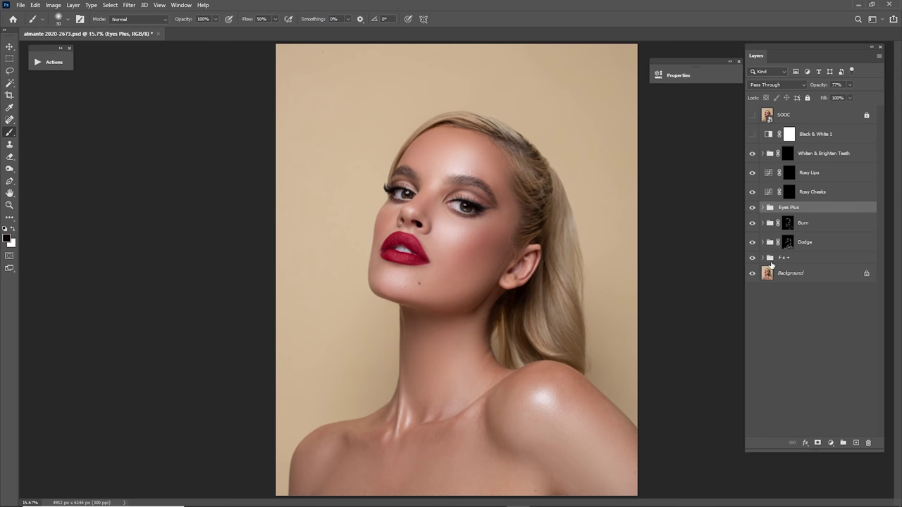
- Move the Whiten layer out of the frequency separation group into the Whiten & Brighten Teeth group
left_click(762, 258)
key("z")
left_click(496, 222)
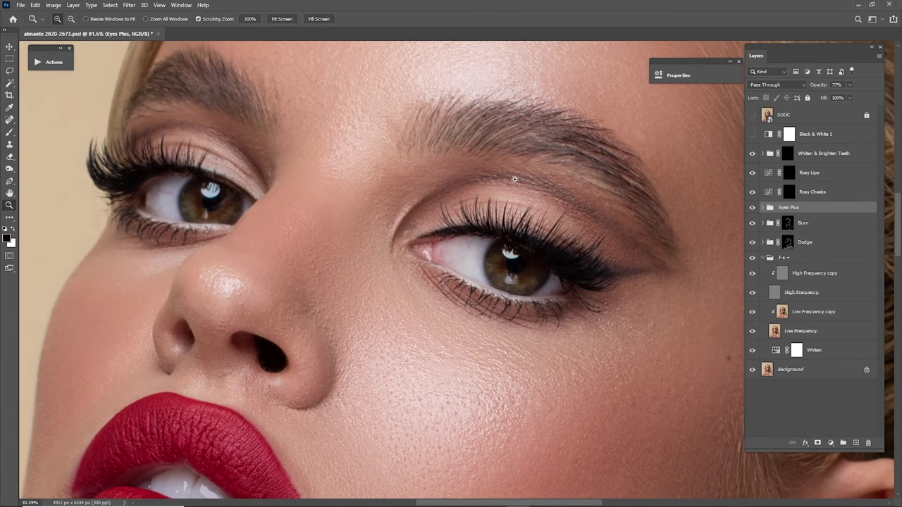
left_click(810, 314)
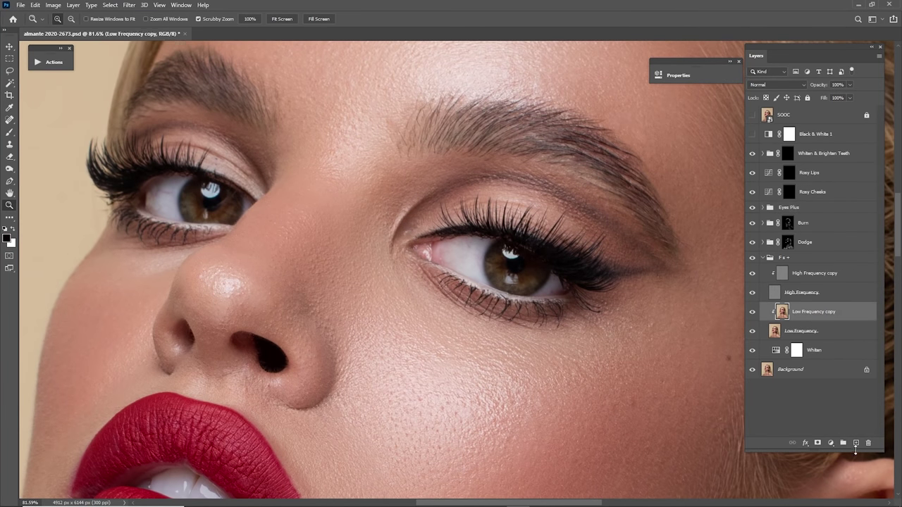
left_click_drag(816, 351, 821, 154)
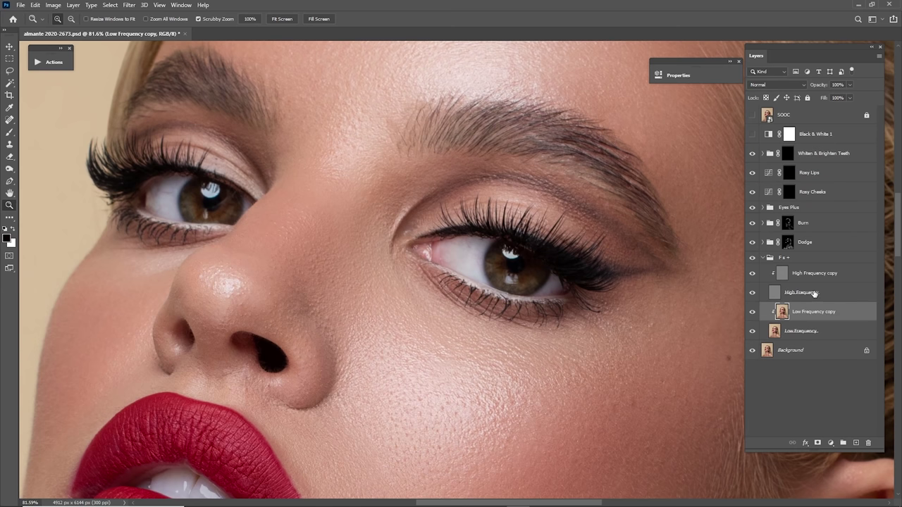
- Add a new empty layer directly above Low Frequency copy and set its blend mode to Soft Light
left_click(855, 442)
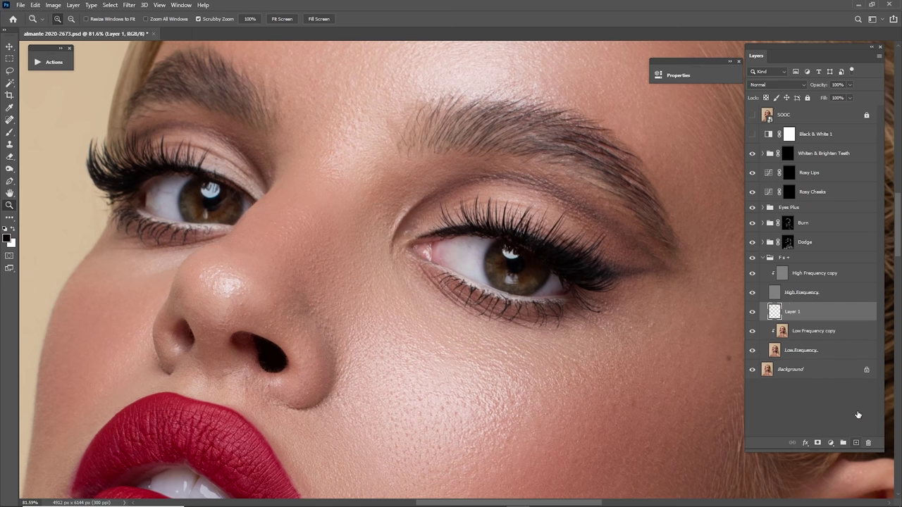
left_click(774, 83)
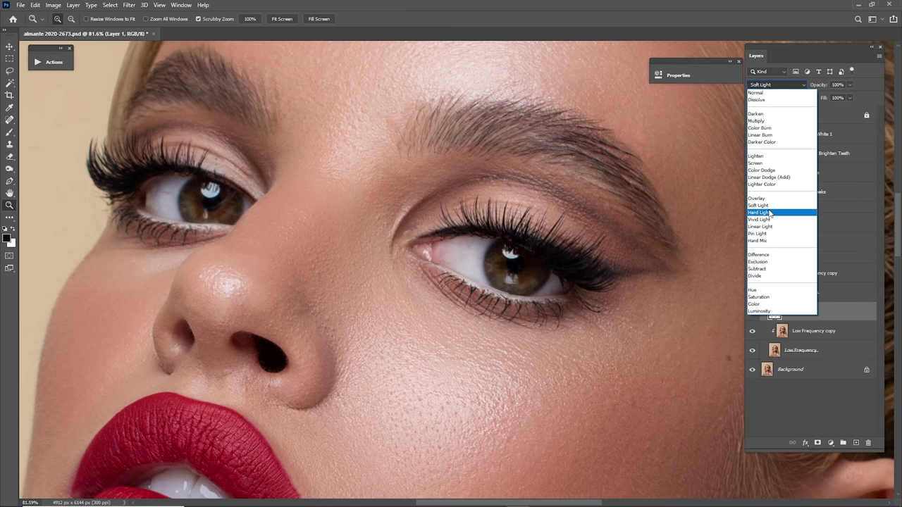
left_click(769, 215)
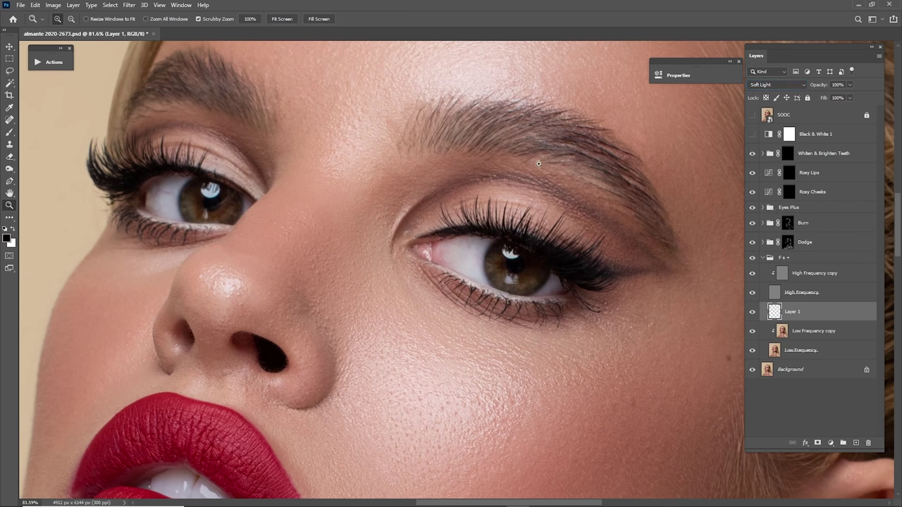
- Sample the dark shadow tone at the eye's outer corner and softly paint it along both eyes' creases on Layer 1, brush at 10% opacity
key("i")
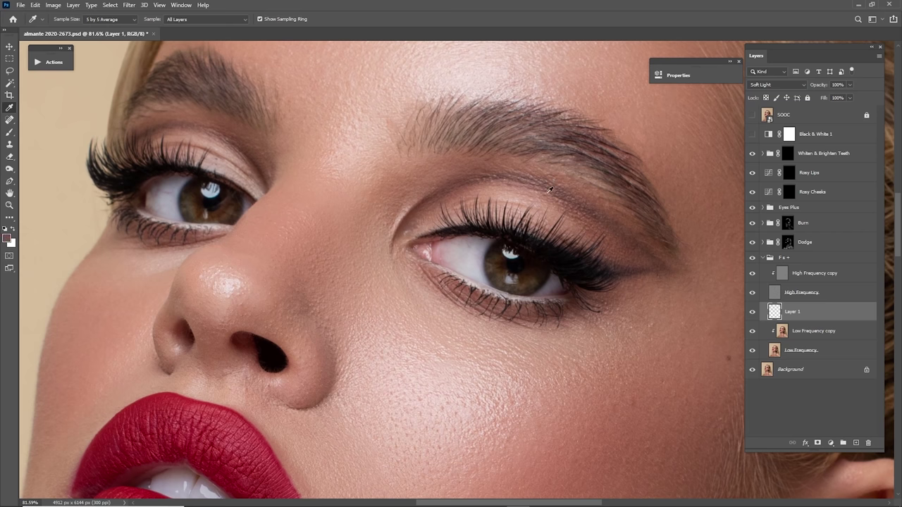
left_click(621, 274)
left_click(609, 270)
key("b")
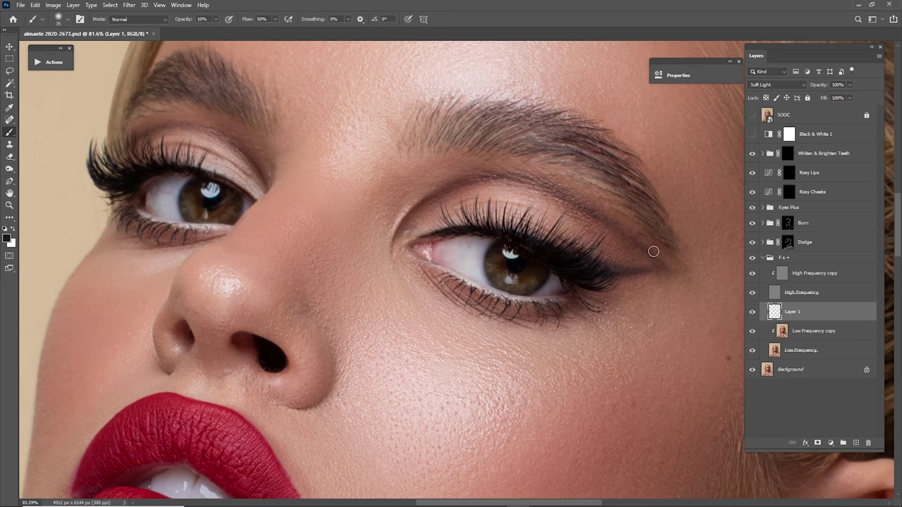
left_click_drag(328, 184, 572, 226)
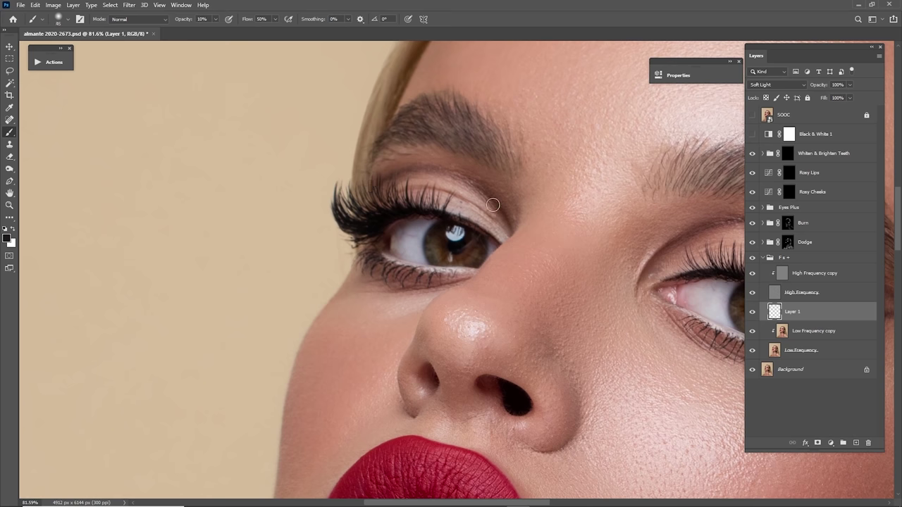
scroll(437, 170, "right", 3)
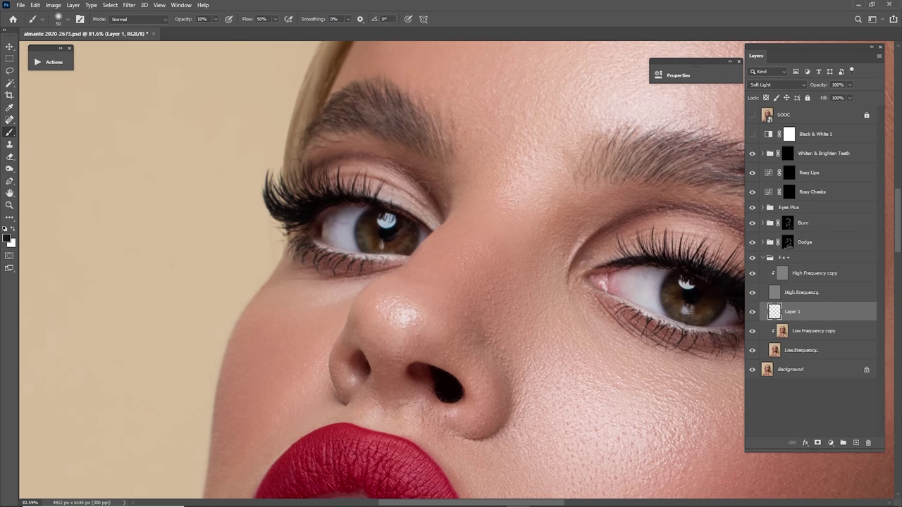
scroll(423, 187, "right", 5)
scroll(424, 187, "down", 2)
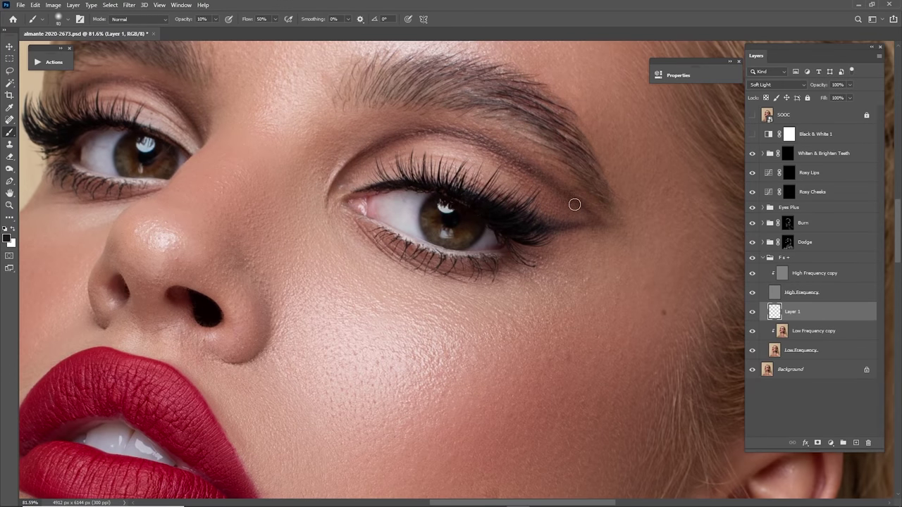
- Compare the whole portrait with Layer 1 hidden and shown, and reduce that layer's opacity to 69%
key("ctrl+0")
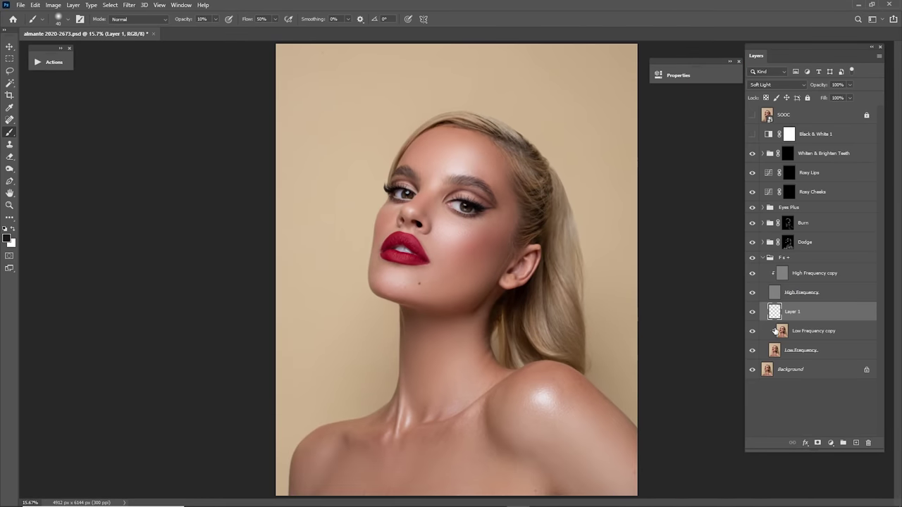
left_click(751, 316)
left_click(751, 317)
left_click(752, 317)
left_click(752, 318)
left_click(815, 86)
- Add another empty layer between Low Frequency copy and Layer 1 and set its blend mode to Soft Light
left_click(818, 336)
left_click(855, 443)
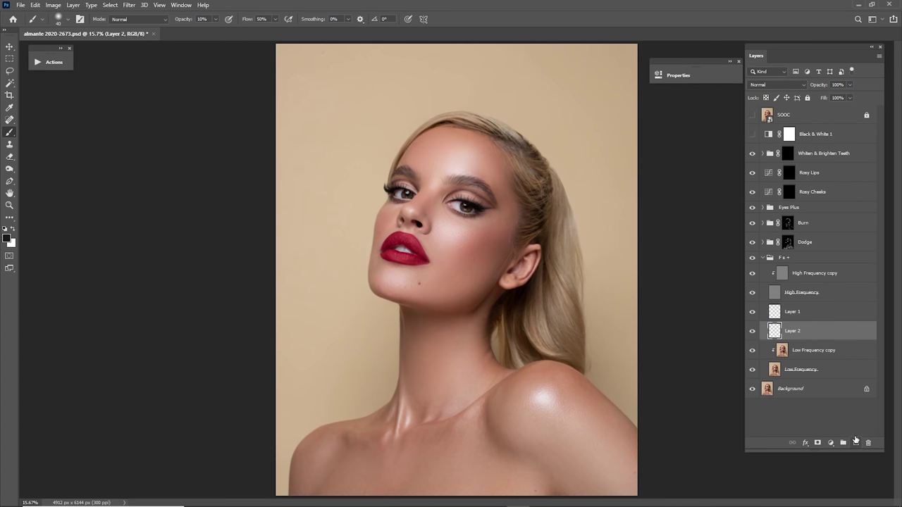
left_click(770, 85)
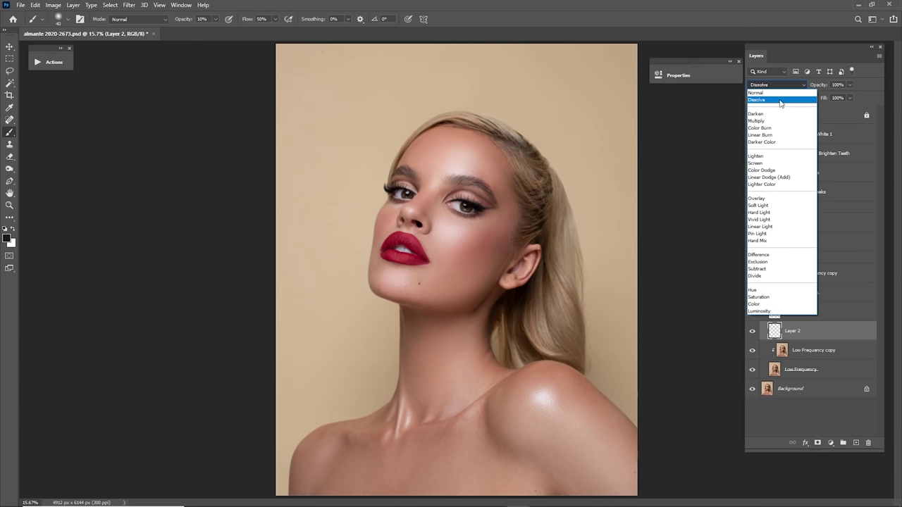
left_click(765, 205)
- Sample a warm reddish-brown tone from the eyeshadow on the upper lid as the foreground color
key("z")
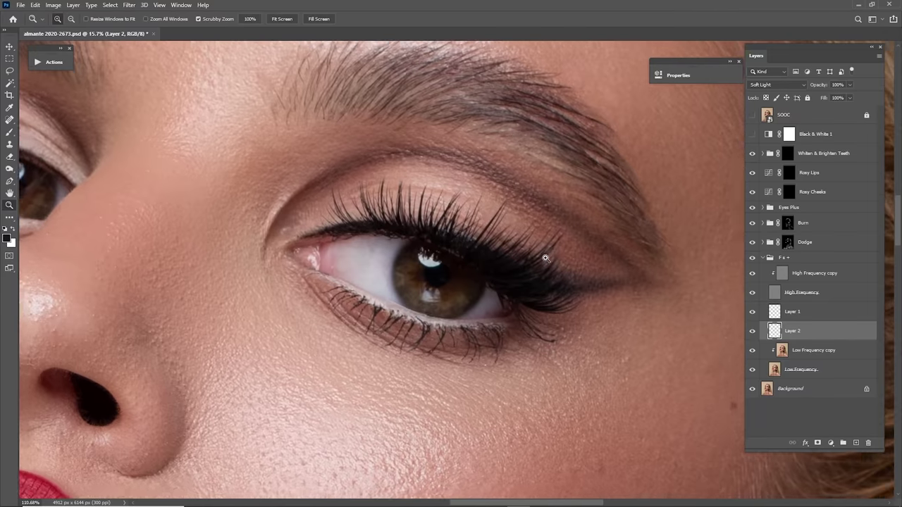
mouse_move(472, 197)
left_mouse_down()
mouse_move(480, 229)
mouse_move(542, 266)
left_mouse_up()
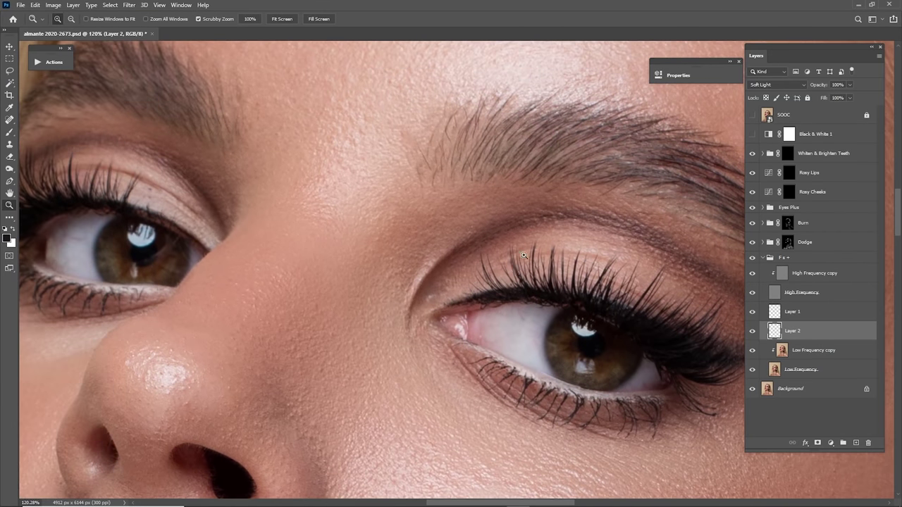
key("i")
left_click(548, 244)
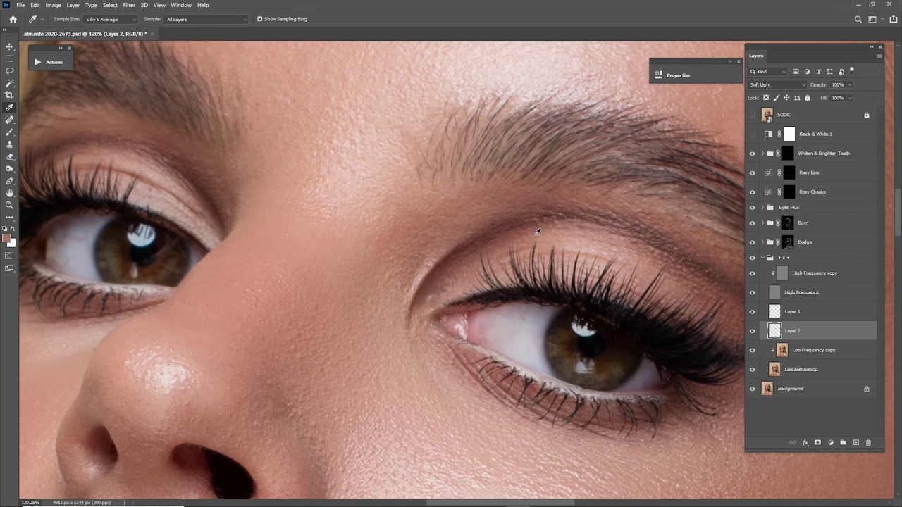
left_click_drag(537, 231, 524, 207)
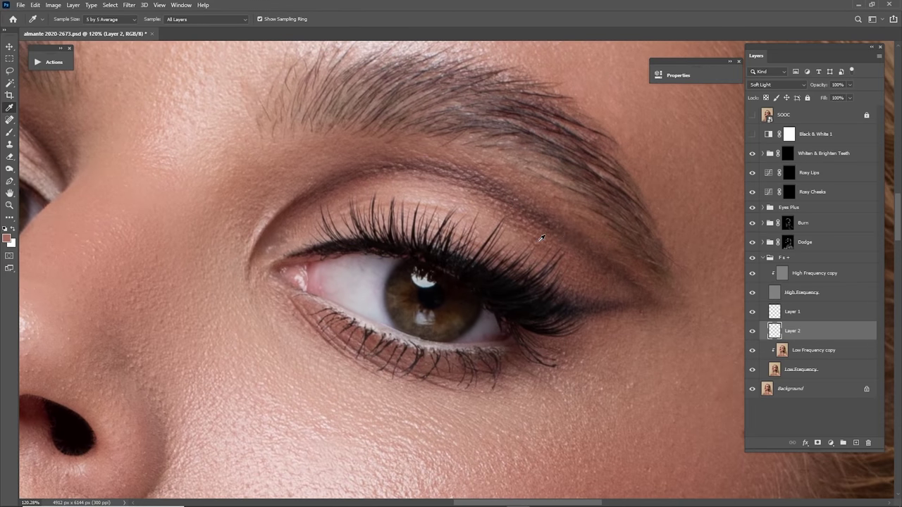
left_click_drag(541, 238, 584, 240)
- Brush the reddish tone over the eyeshadow of both eyes on Layer 2 with a soft 100 to 125 px brush at 10% opacity
key("b")
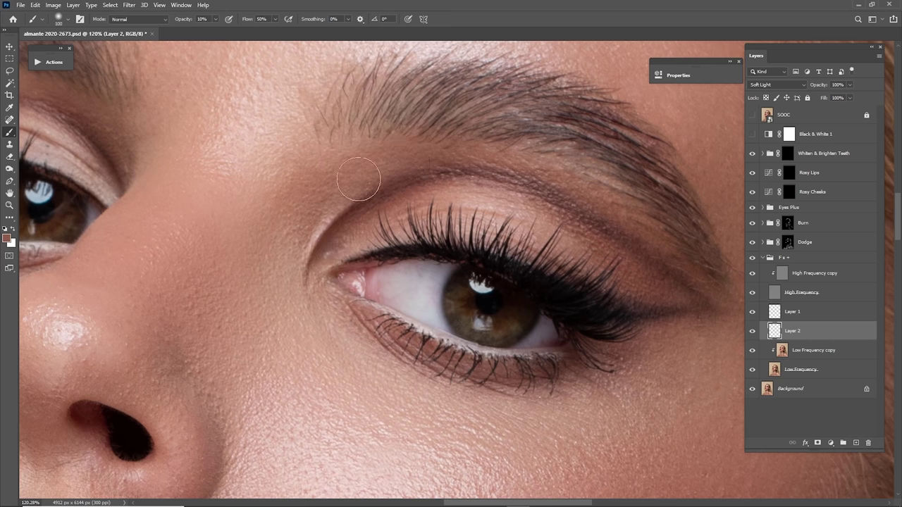
left_click_drag(438, 210, 459, 198)
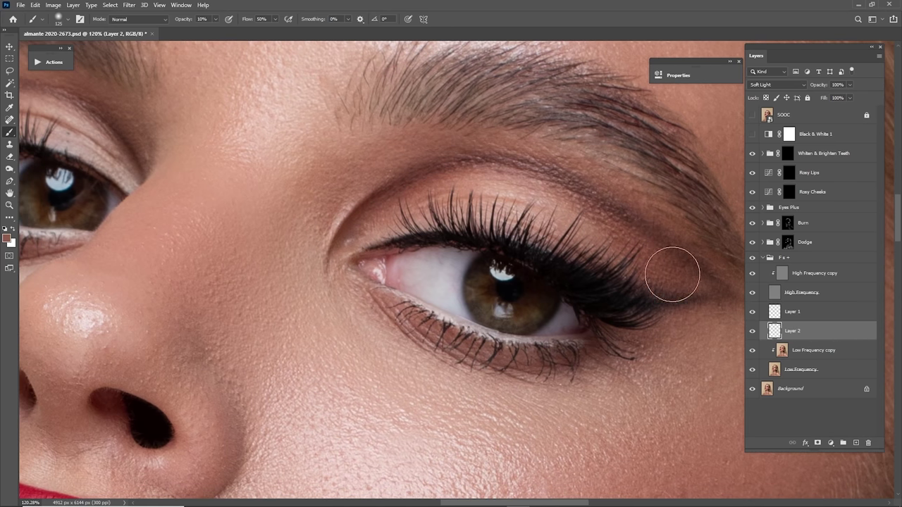
left_click_drag(280, 130, 712, 163)
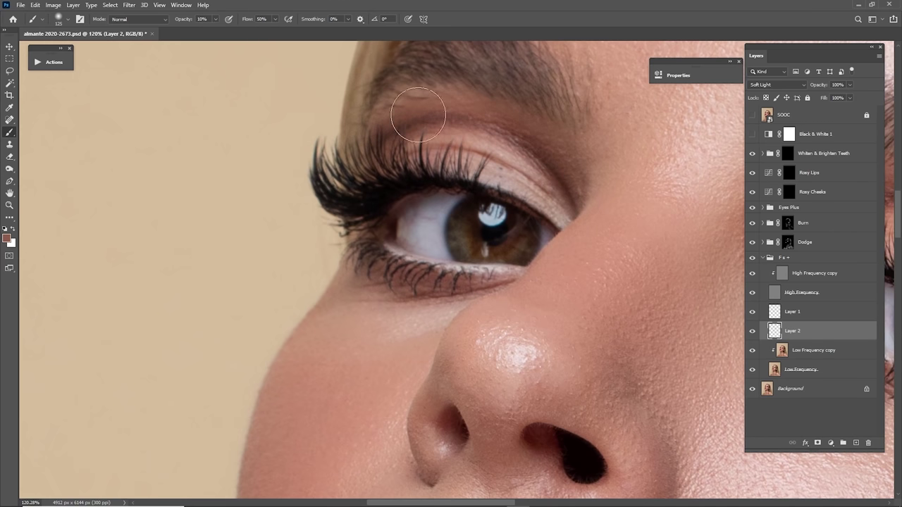
left_click_drag(724, 216, 275, 113)
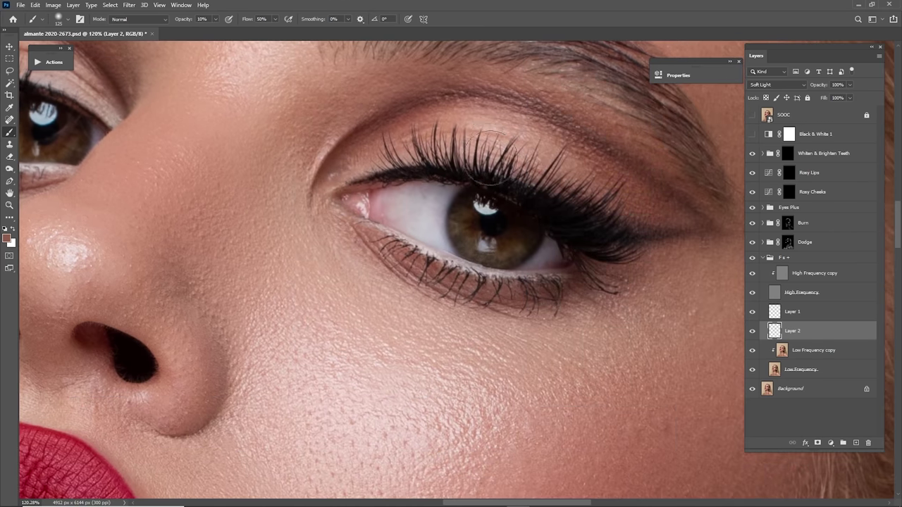
- Compare the face repeatedly with Layer 2 hidden and shown
scroll(634, 186, "down", 6)
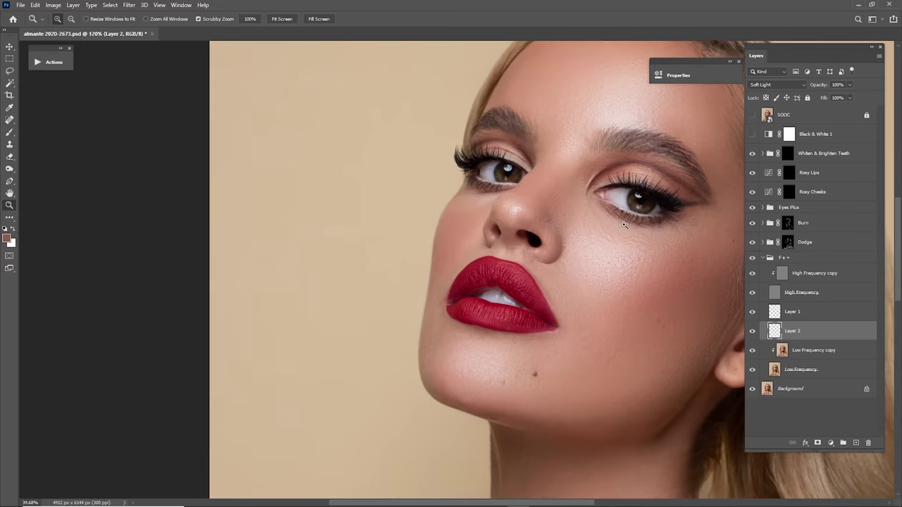
left_click(751, 331)
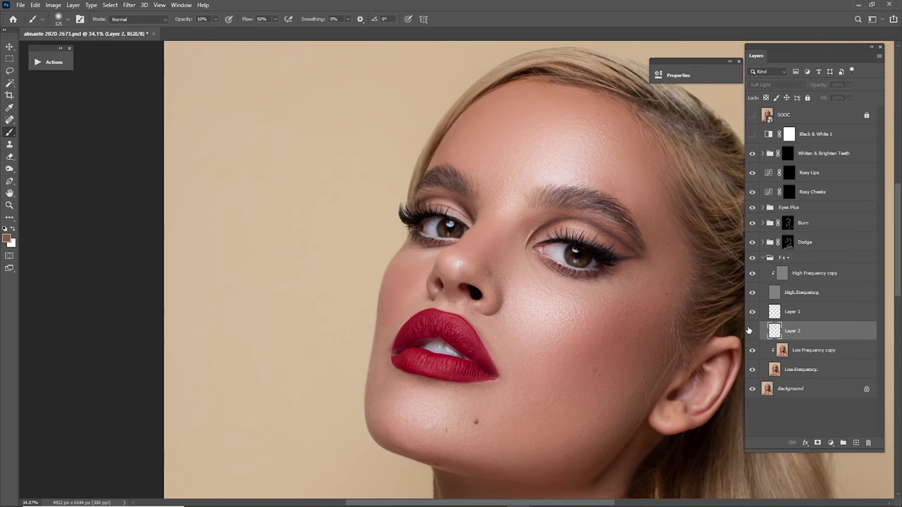
left_click(750, 330)
left_click(750, 331)
left_click(750, 331)
- Add a new empty layer directly above Layer 2 and set its blend mode to Screen
key("z")
left_click_drag(587, 237, 736, 320)
left_click_drag(595, 259, 614, 240)
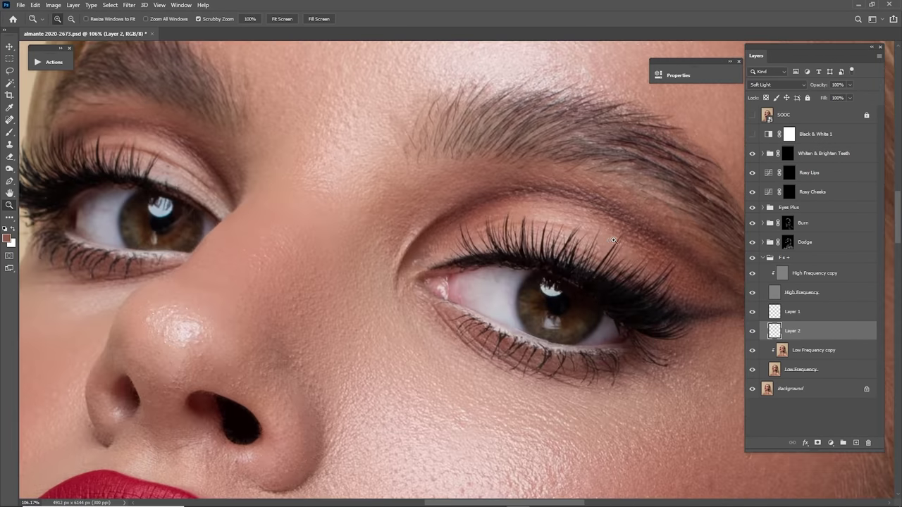
left_click(855, 442)
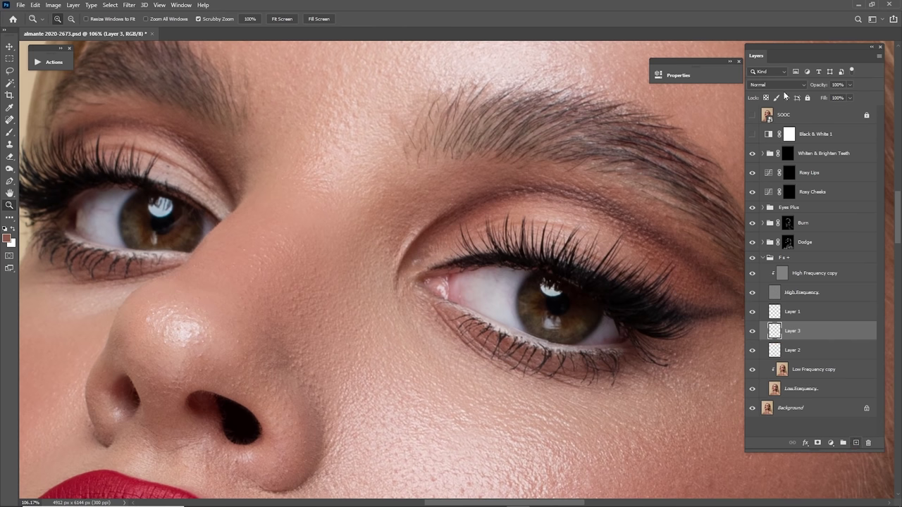
left_click(777, 84)
left_click(772, 168)
- Brighten the eyelids on the Screen layer with a 100 px brush and compare the whole portrait with that layer hidden and shown
key("b")
key("bracketleft")
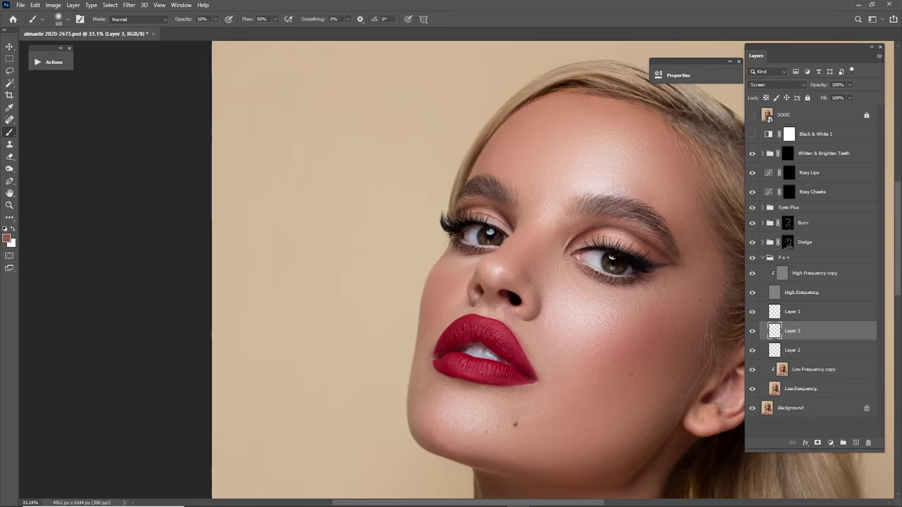
key("ctrl+0")
left_click(752, 331)
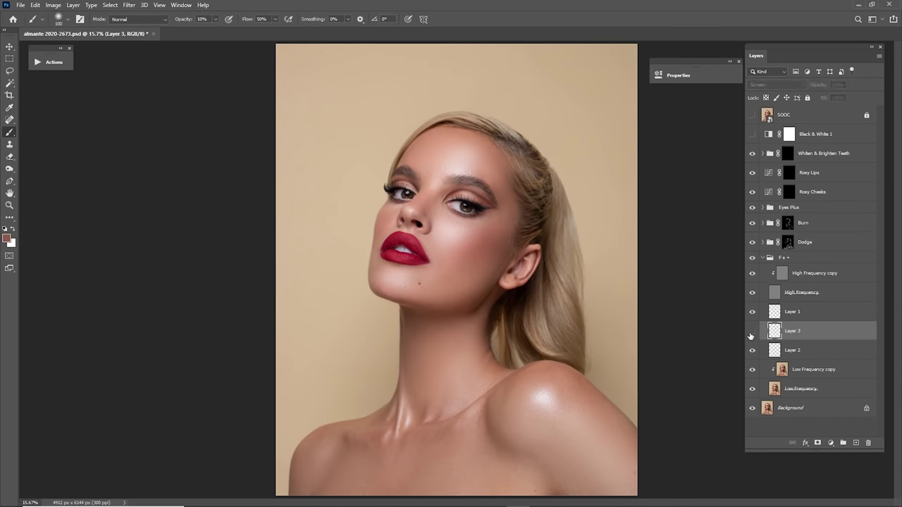
left_click(751, 331)
left_click(752, 331)
left_click(752, 331)
- Check both eyelids up close on the Screen layer and set its opacity to 25%
key("z")
left_click(433, 210)
left_click_drag(433, 210, 546, 210)
key("b")
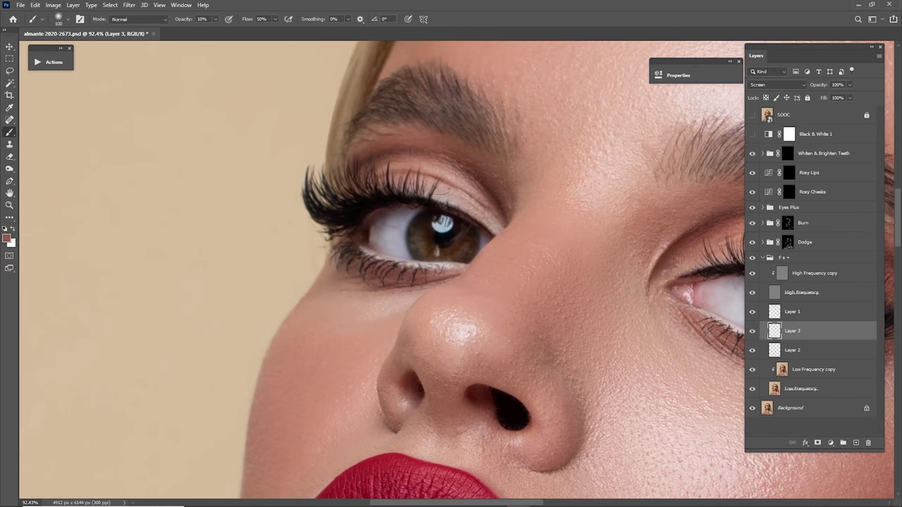
left_click_drag(640, 210, 372, 169)
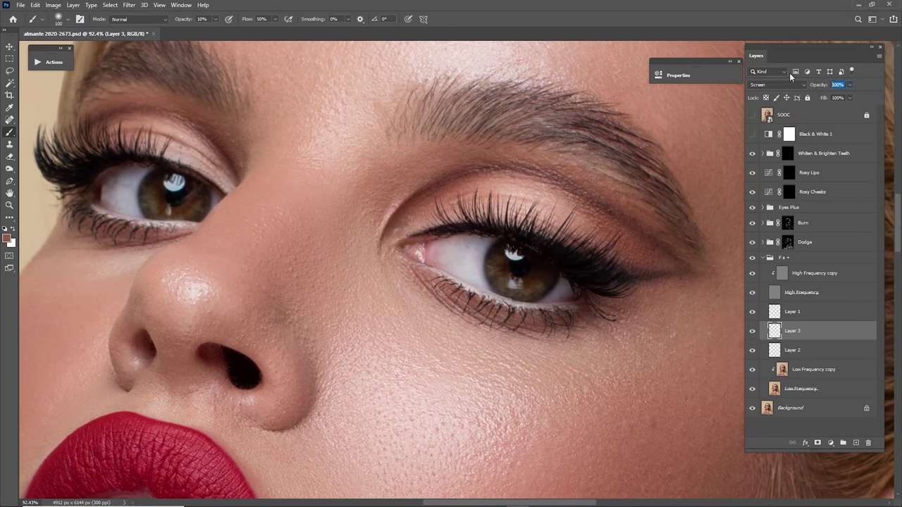
type("25")
key("Return")
- Compare the retouched portrait with the SOOC original by toggling that layer, leave it hidden, and save the document
key("ctrl+0")
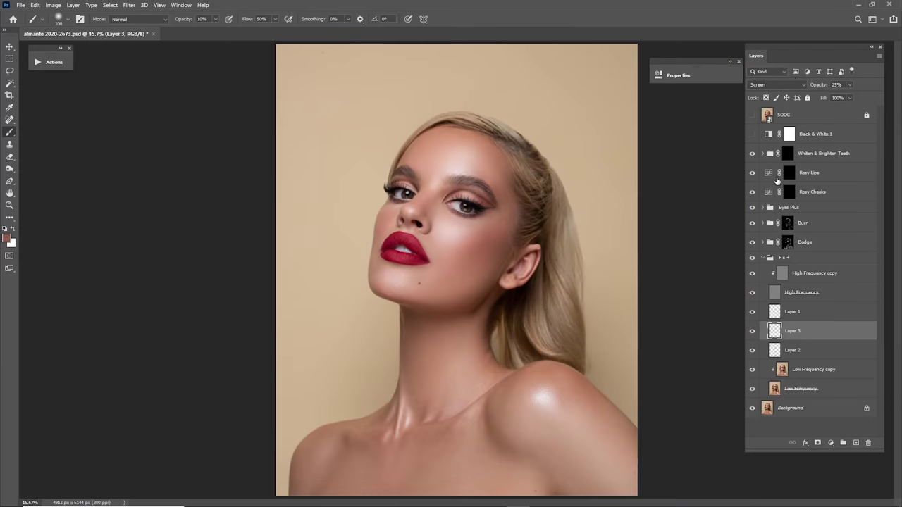
left_click(751, 116)
left_click(751, 116)
left_click(750, 115)
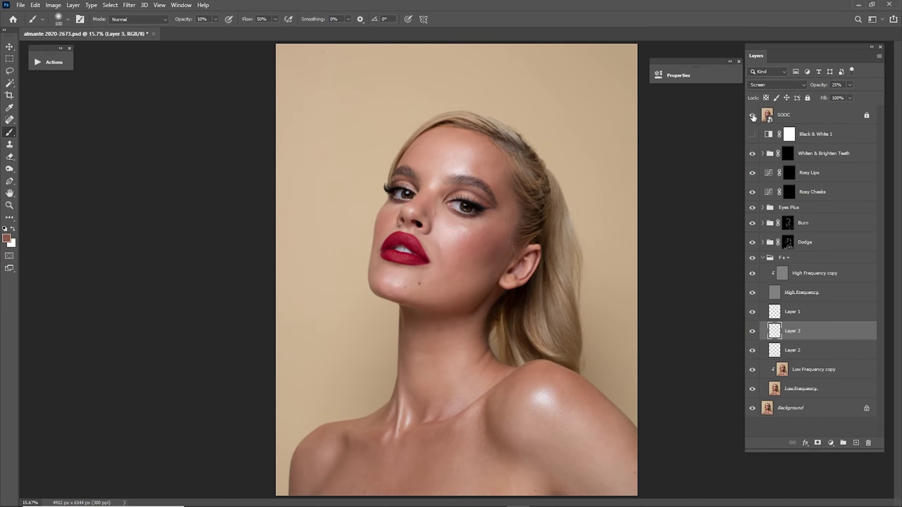
left_click(751, 115)
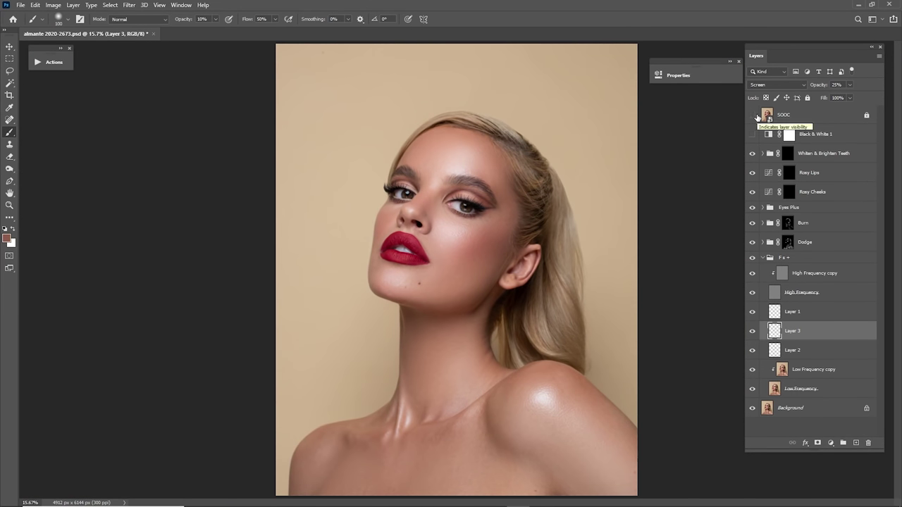
left_click(20, 5)
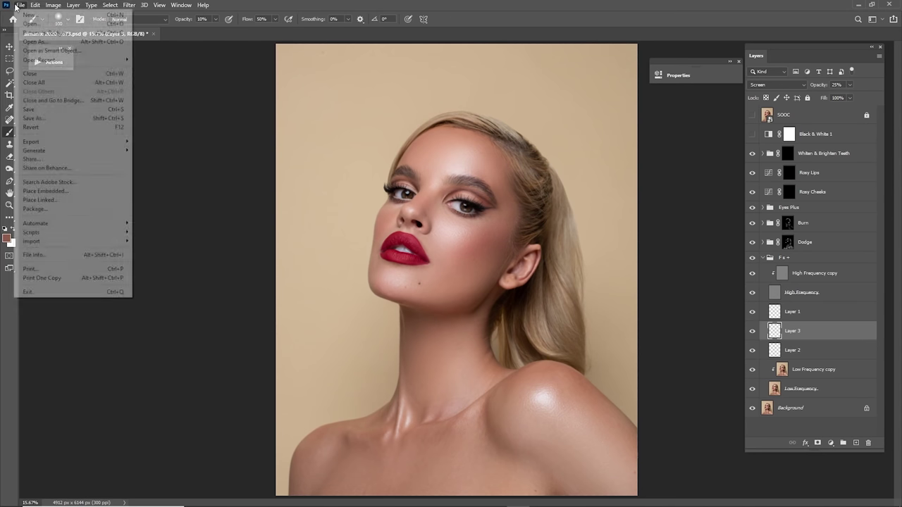
left_click(55, 108)
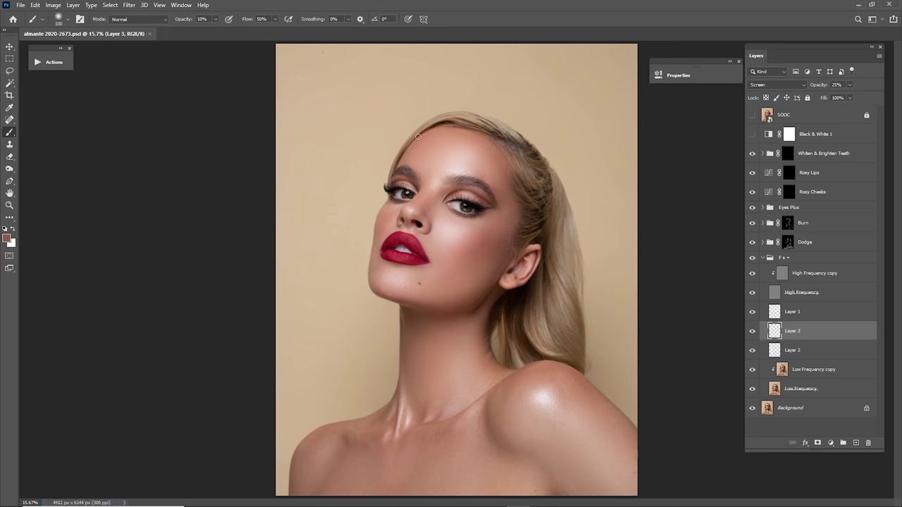
- Add a new empty layer directly above Layer 1 for retouching the lips
key("z")
left_click_drag(417, 253, 475, 298)
mouse_move(465, 201)
left_mouse_down()
mouse_move(517, 259)
mouse_move(495, 251)
mouse_move(506, 218)
mouse_move(541, 256)
left_mouse_up()
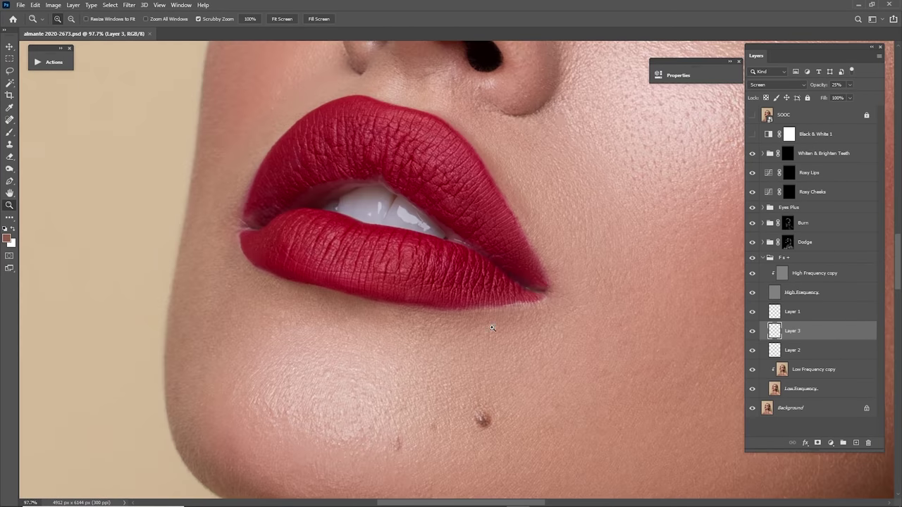
left_click_drag(391, 309, 485, 322)
left_click_drag(576, 241, 534, 246)
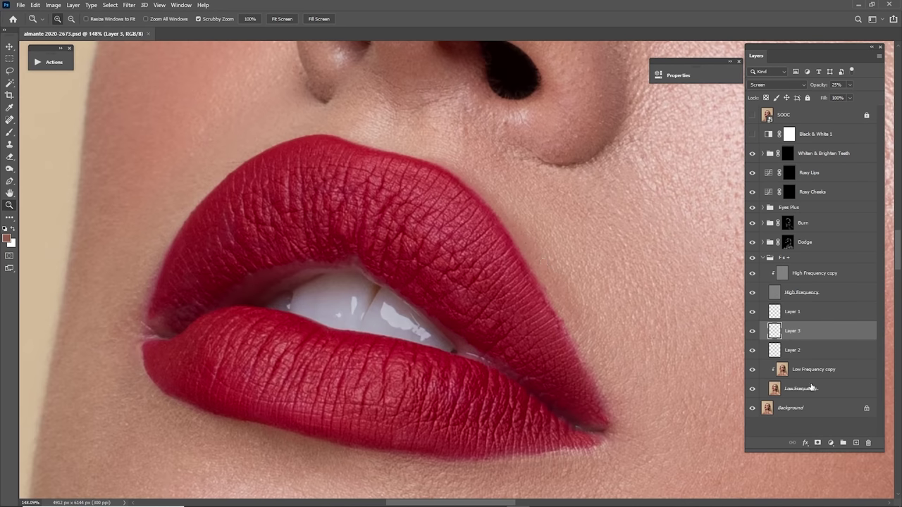
left_click(817, 311)
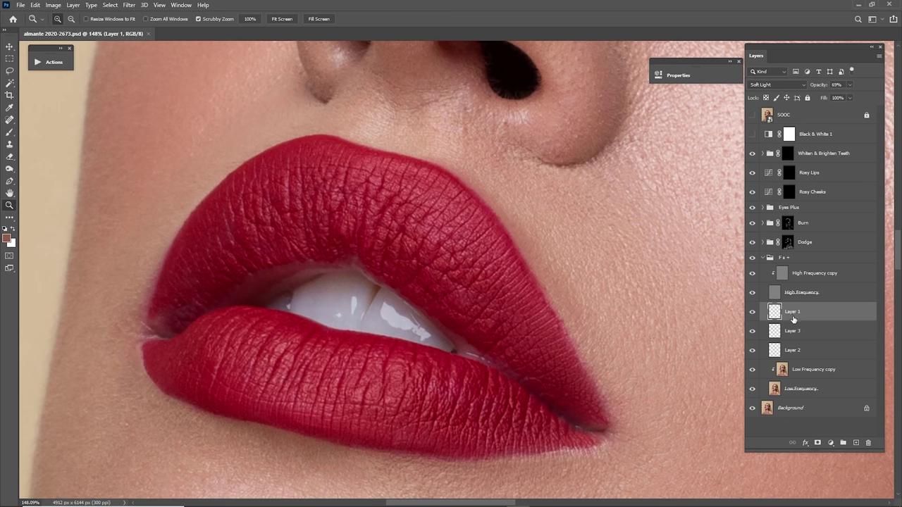
left_click(855, 442)
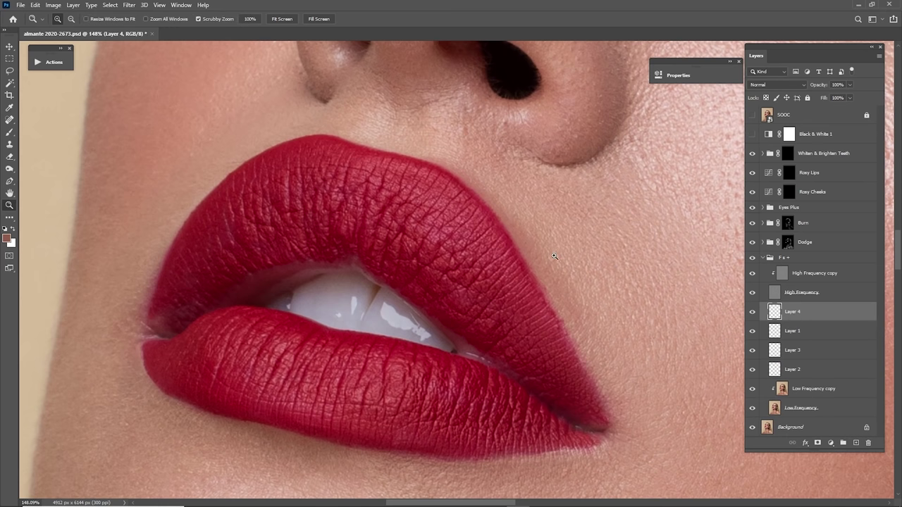
- Sample the skin tone beside the upper lip's right outer edge as the brush colour
left_click_drag(563, 247, 574, 269)
key("i")
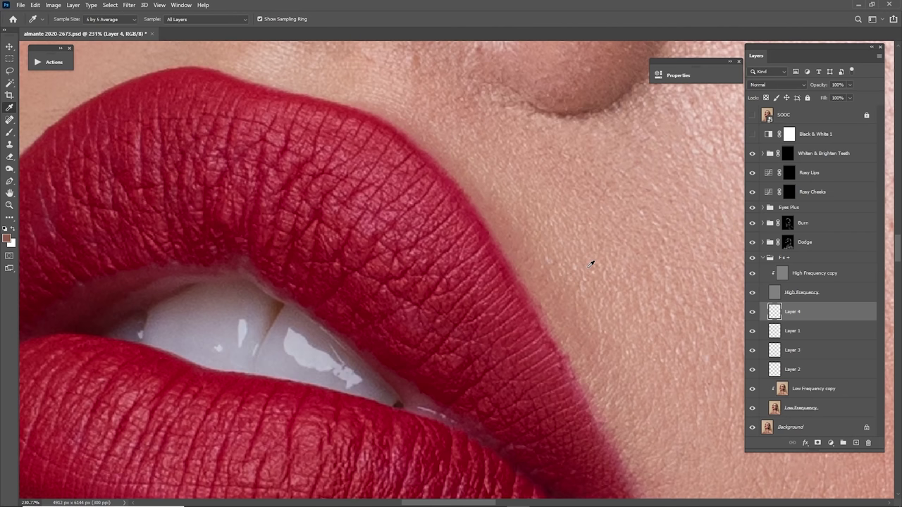
left_click(577, 267)
key("z")
left_click_drag(577, 266, 545, 266)
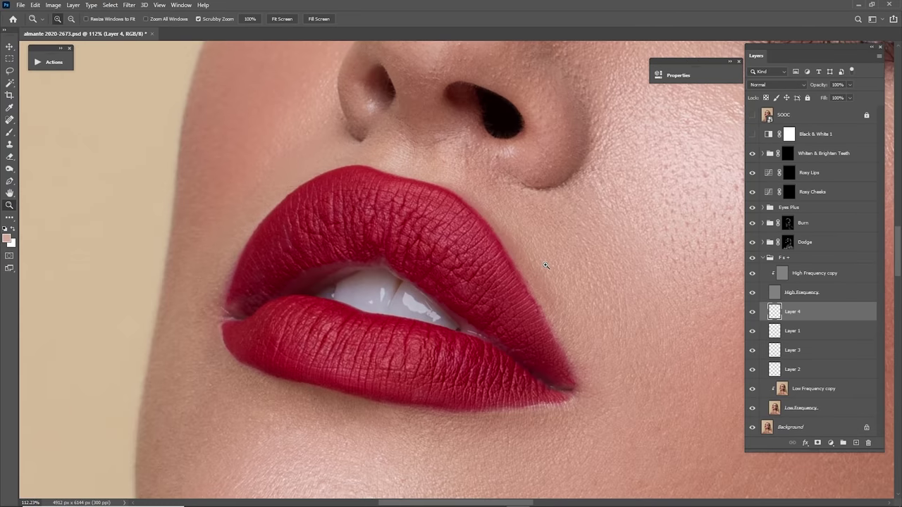
- Paint the sampled skin tone around the right side of the lips on Layer 4 with a small soft brush at 10% opacity
key("b")
key("bracketleft")
key("bracketleft")
key("bracketleft")
key("bracketleft")
key("bracketleft")
key("bracketleft")
key("bracketleft")
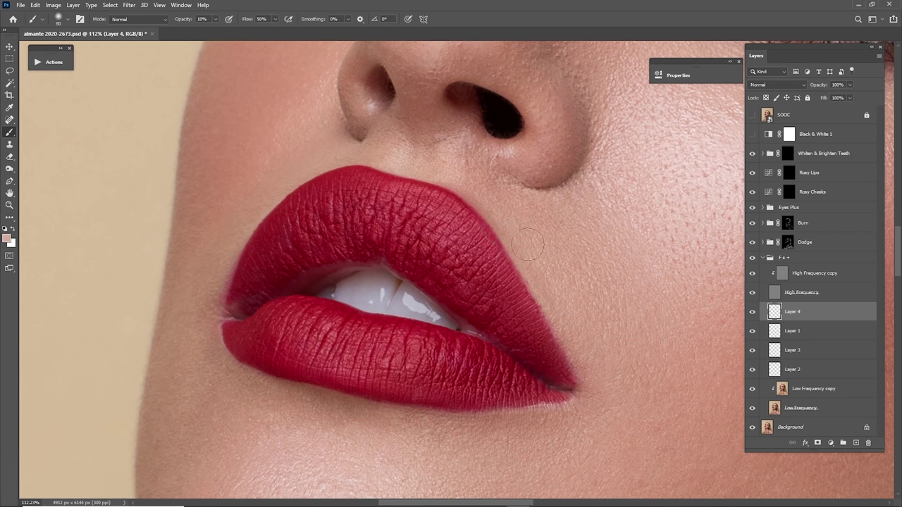
left_click_drag(580, 360, 586, 262)
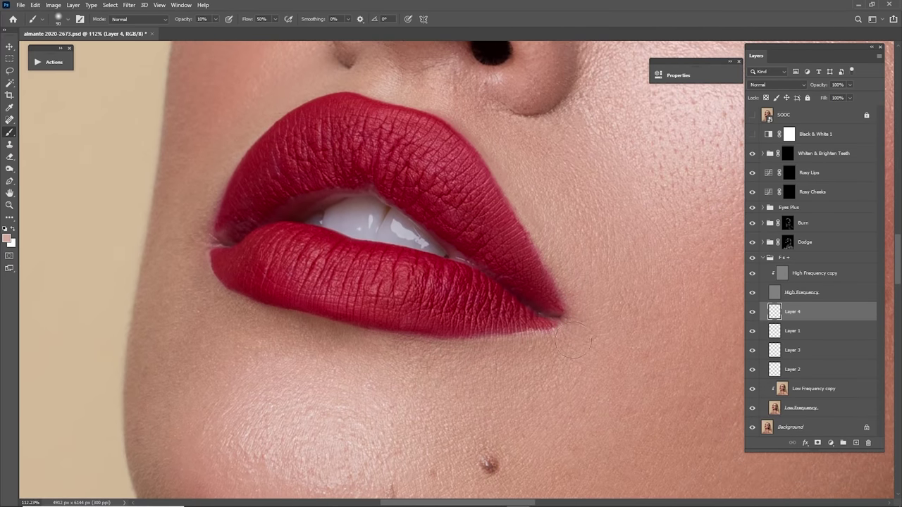
scroll(592, 320, "up", 2)
scroll(550, 240, "up", 2)
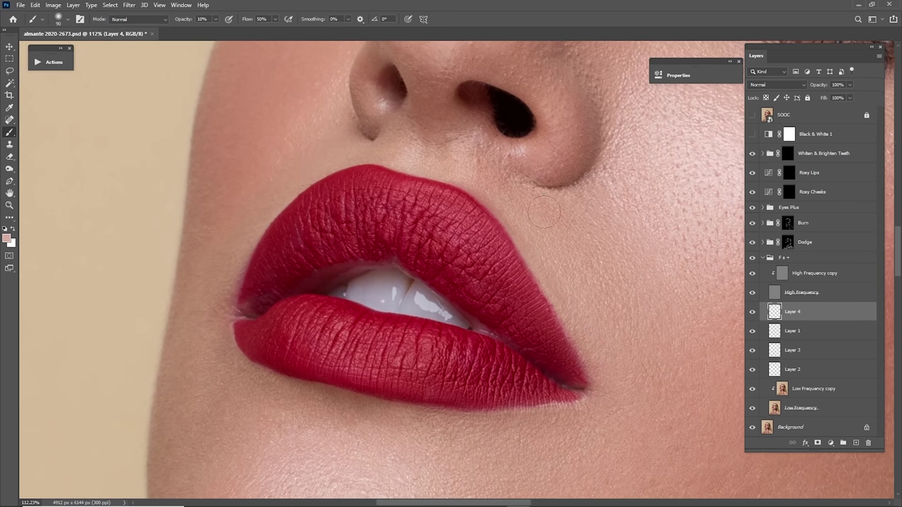
key("bracketright")
key("bracketleft")
key("bracketleft")
key("bracketleft")
- Compare the whole portrait with Layer 4 hidden and shown
key("ctrl+0")
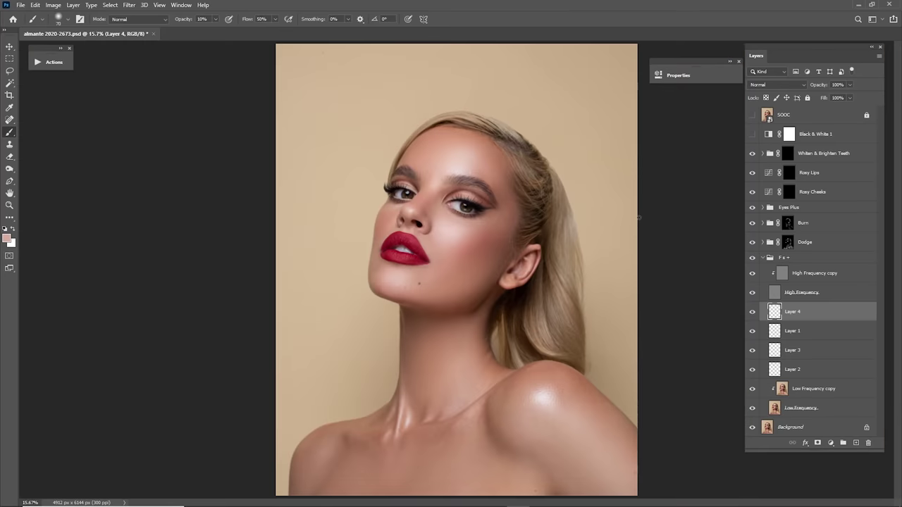
left_click(752, 314)
left_click(753, 314)
left_click(753, 312)
left_click(753, 312)
left_click(754, 312)
left_click(754, 312)
- Sample the skin tone beside the left corner of the mouth as the brush colour
key("z")
mouse_move(392, 254)
left_mouse_down()
mouse_move(450, 268)
mouse_move(549, 265)
left_mouse_up()
left_click_drag(491, 265, 540, 294)
left_click_drag(519, 283, 534, 277)
key("i")
left_click(504, 252)
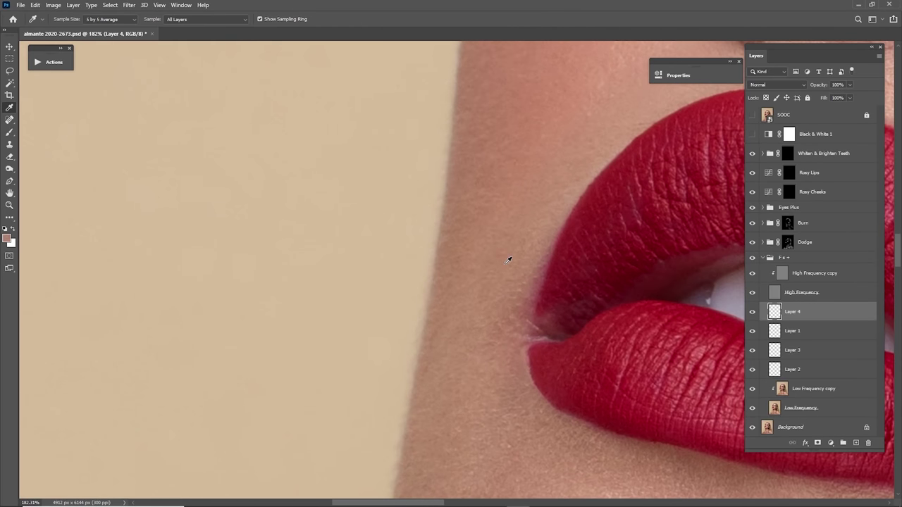
- Paint skin tone around the left corner of the mouth at 10% opacity and compare it with Layer 4 hidden and shown
key("b")
key("bracketleft")
key("bracketleft")
key("bracketleft")
key("bracketleft")
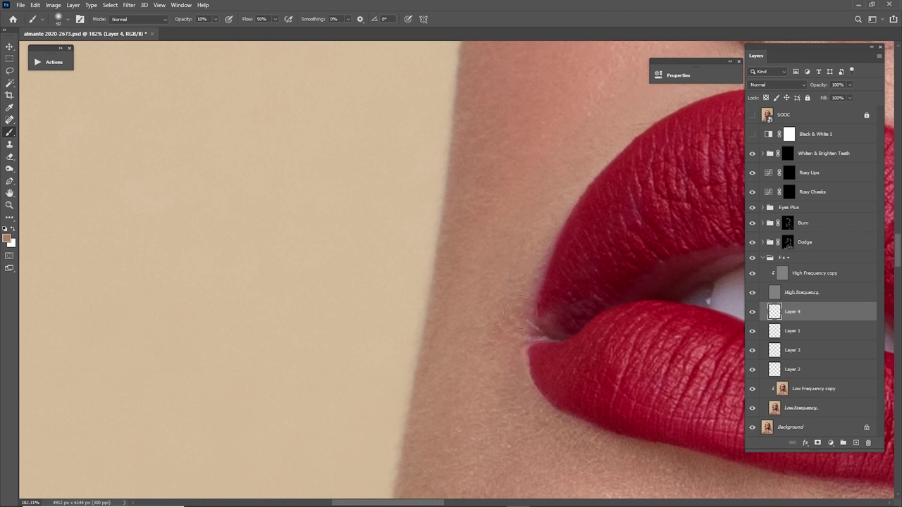
key("bracketleft")
key("bracketleft")
left_click(750, 312)
left_click(751, 311)
left_click(750, 311)
left_click(751, 312)
- Sample the dark lipstick red from the upper lip near the left corner of the mouth for the brush
left_click_drag(615, 315, 534, 267)
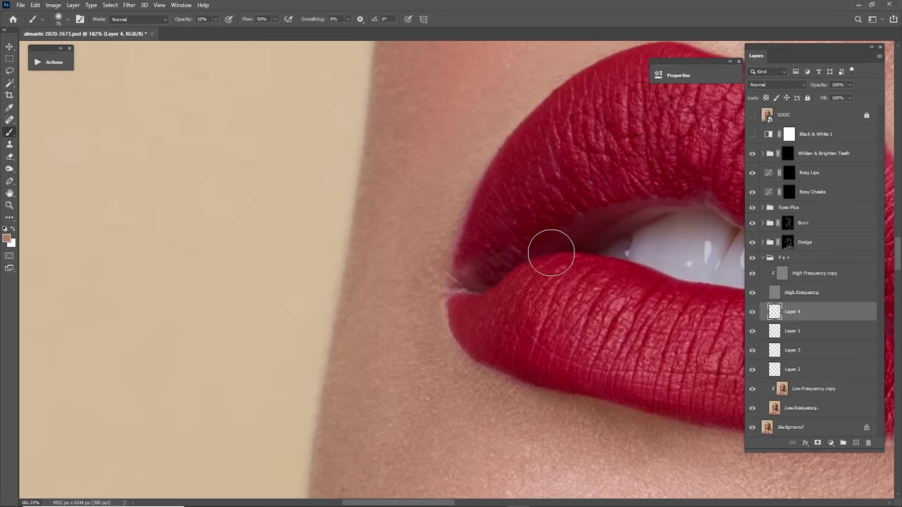
key("z")
left_click(492, 268)
key("i")
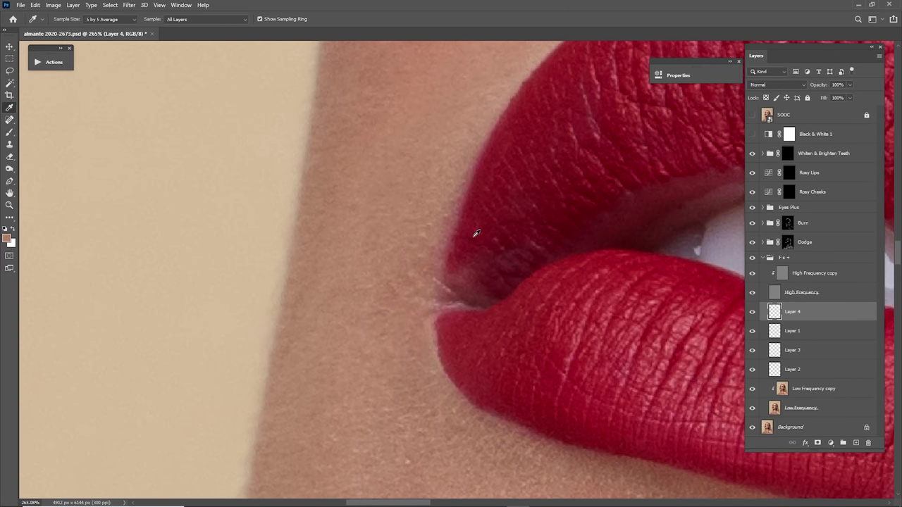
left_click(476, 233)
key("b")
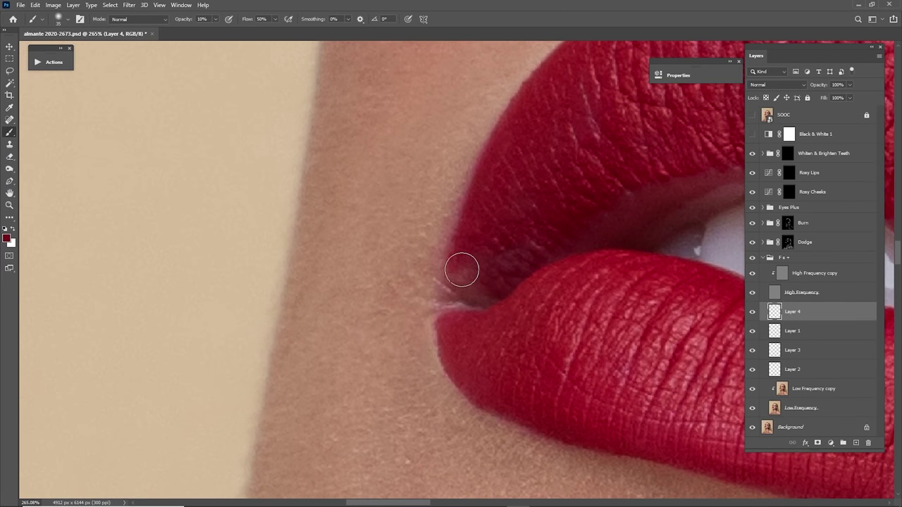
- Paint lipstick red over the pale spots at the left mouth corner and inner upper lip with a 35 to 45 px brush at 10% opacity
key("bracketright")
mouse_move(457, 289)
left_mouse_down()
mouse_move(480, 293)
mouse_move(469, 259)
mouse_move(506, 260)
left_mouse_up()
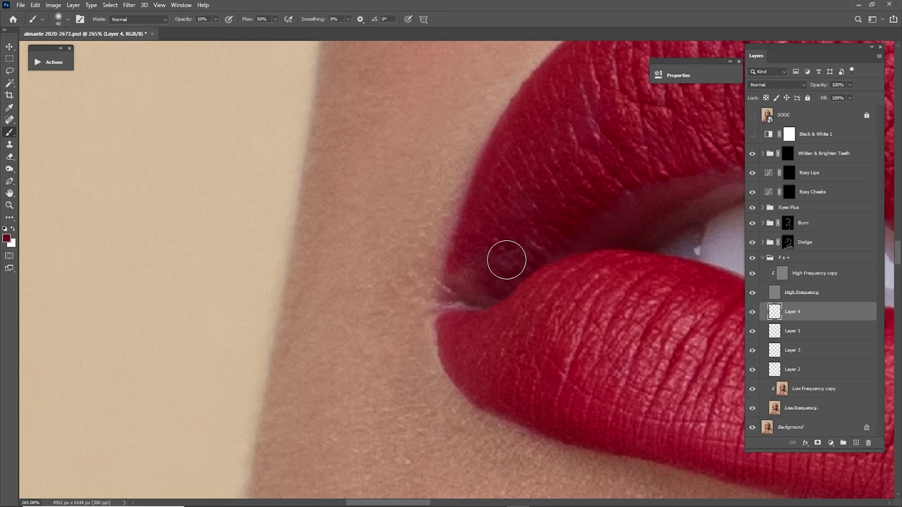
key("bracketleft")
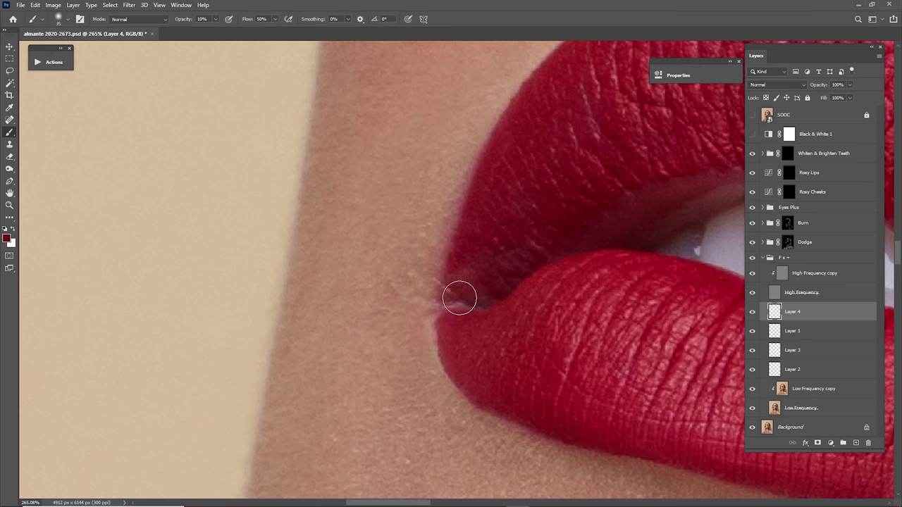
mouse_move(459, 298)
left_mouse_down()
mouse_move(474, 313)
mouse_move(479, 263)
left_mouse_up()
left_click_drag(608, 227, 451, 284)
key("bracketright")
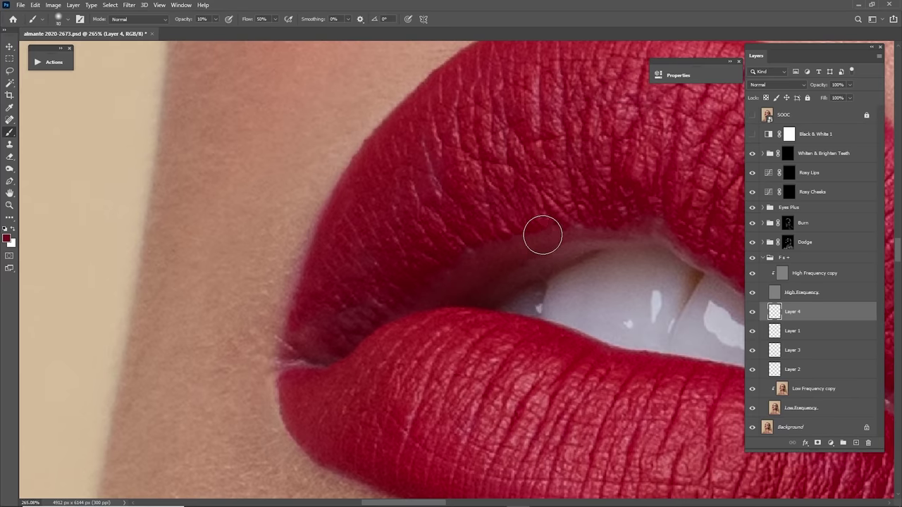
scroll(475, 233, "right", 3)
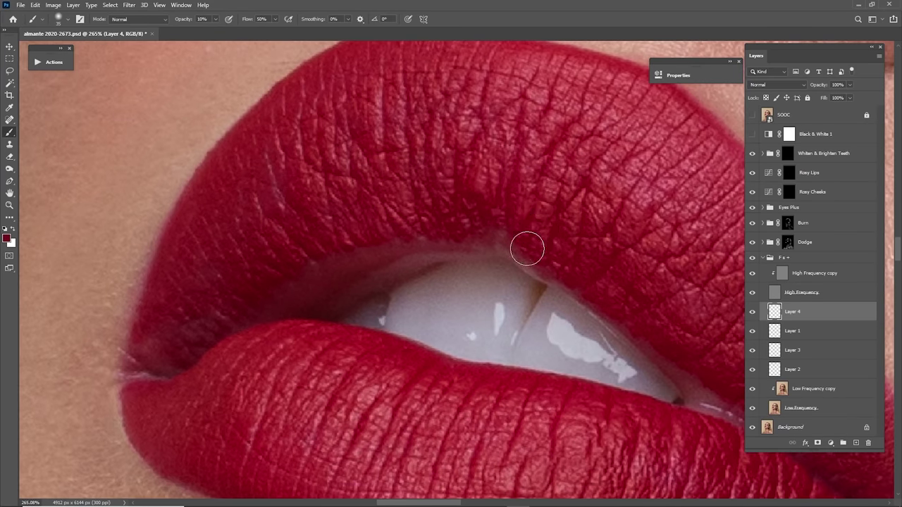
key("space")
left_click_drag(445, 279, 575, 204)
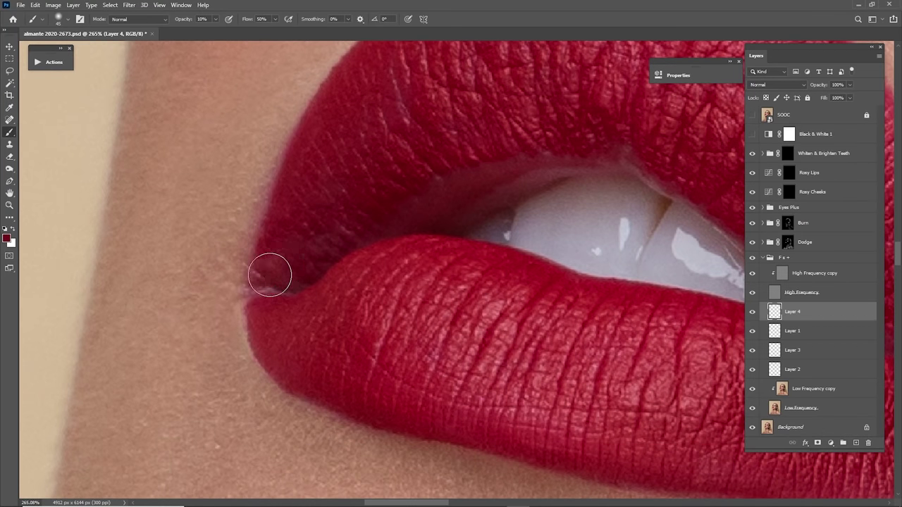
- Paint lipstick red along the lip line toward the right mouth corner and the pale lower lip edge beside it
scroll(493, 183, "right", 6)
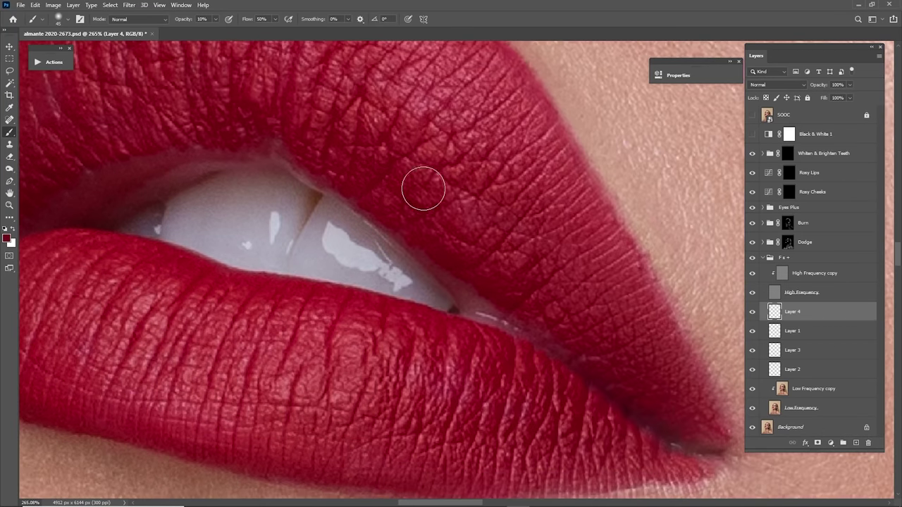
scroll(469, 296, "down", 2)
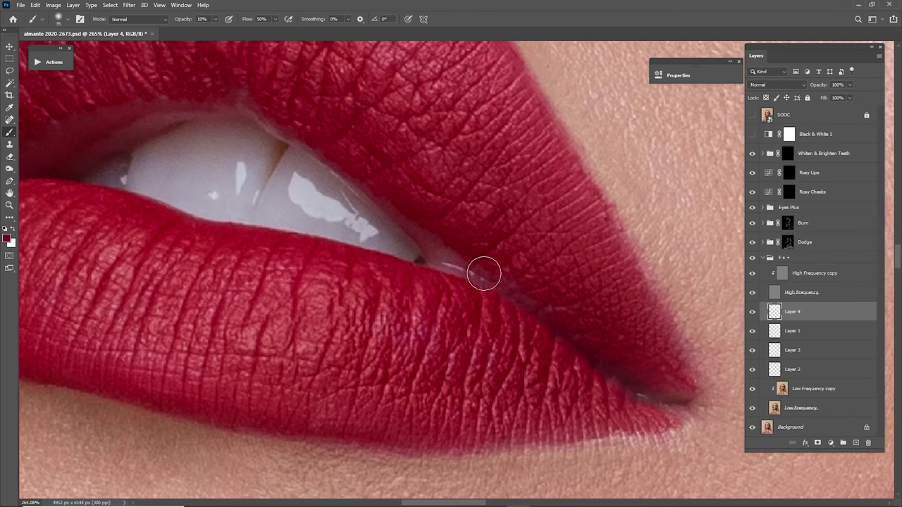
left_click_drag(604, 398, 643, 285)
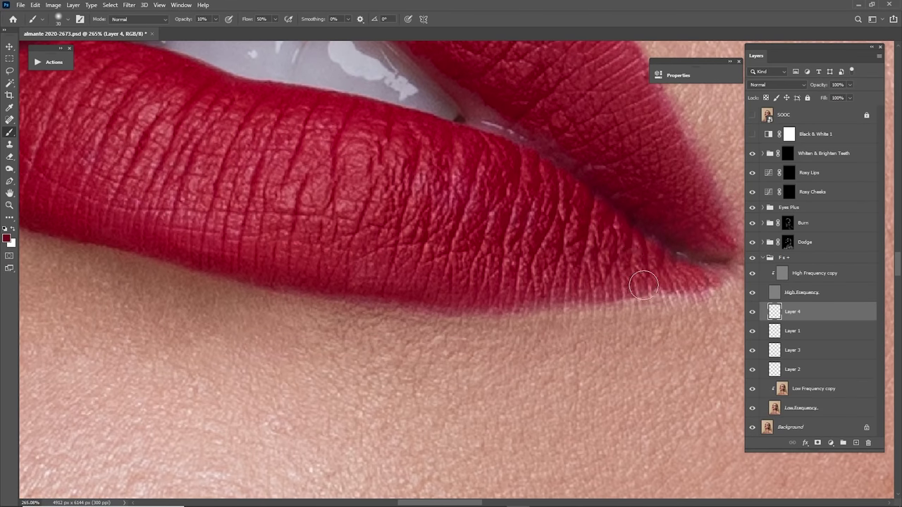
left_click_drag(604, 260, 497, 277)
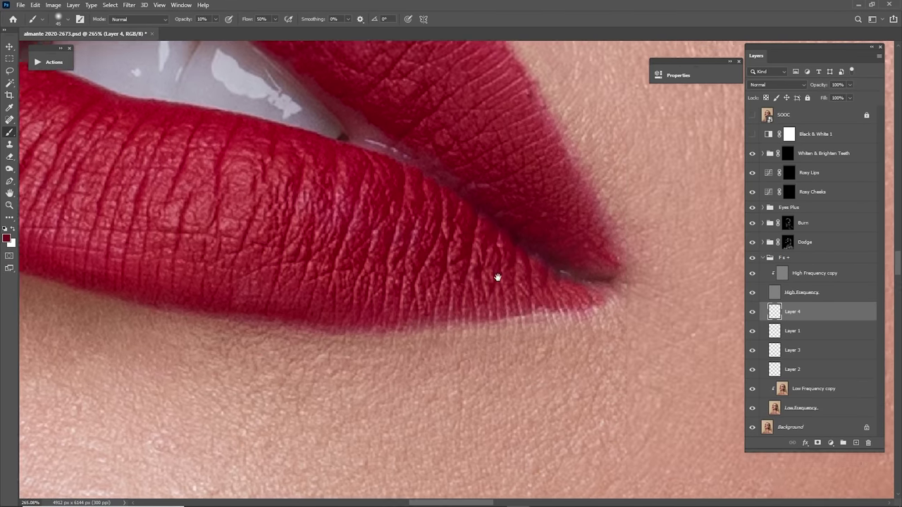
- Even out the upper lip's right outer edge down to the mouth corner with lipstick red
mouse_move(574, 225)
left_mouse_down()
mouse_move(545, 294)
mouse_move(551, 320)
left_mouse_up()
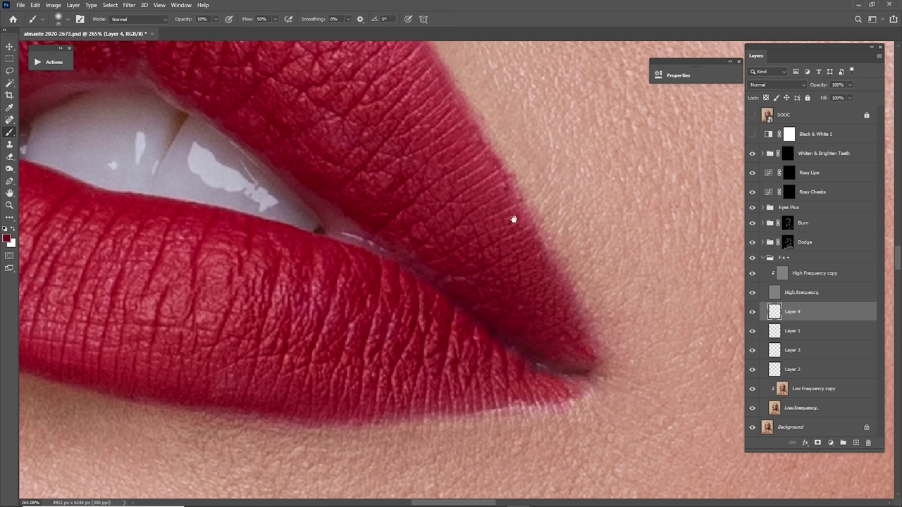
left_click_drag(512, 219, 569, 342)
left_click_drag(474, 184, 532, 298)
scroll(528, 290, "down", 6)
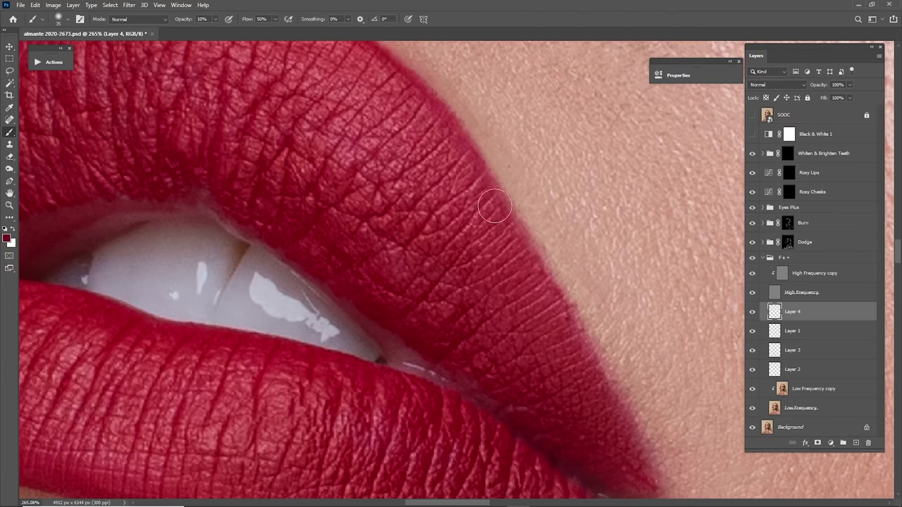
scroll(543, 291, "down", 2)
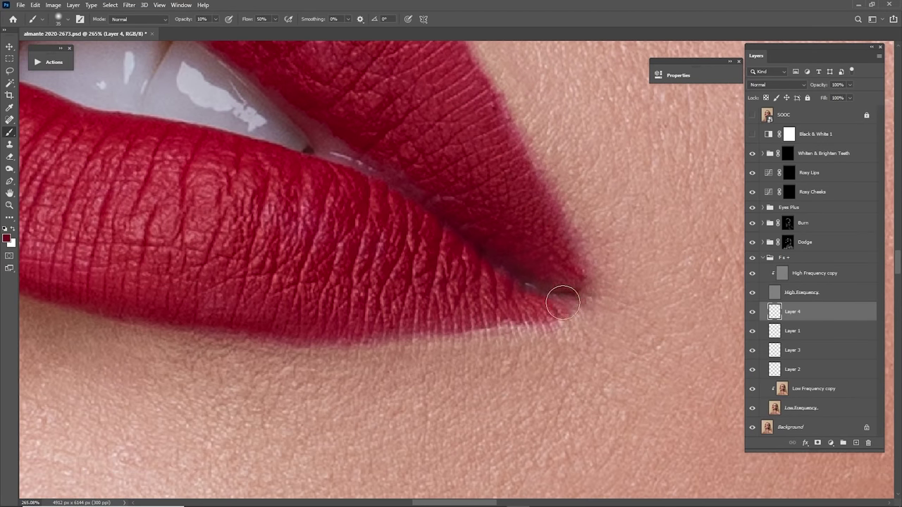
- Paint lipstick red along the lower edge of the lower lip toward the left corner with a 45 px brush
scroll(455, 304, "left", 5)
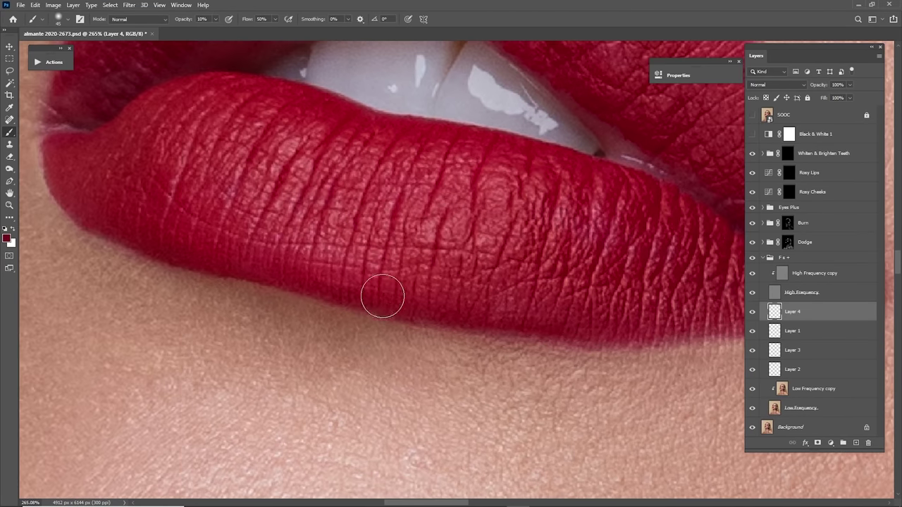
scroll(527, 312, "left", 3)
scroll(523, 321, "left", 3)
scroll(423, 310, "up", 2)
scroll(423, 310, "left", 2)
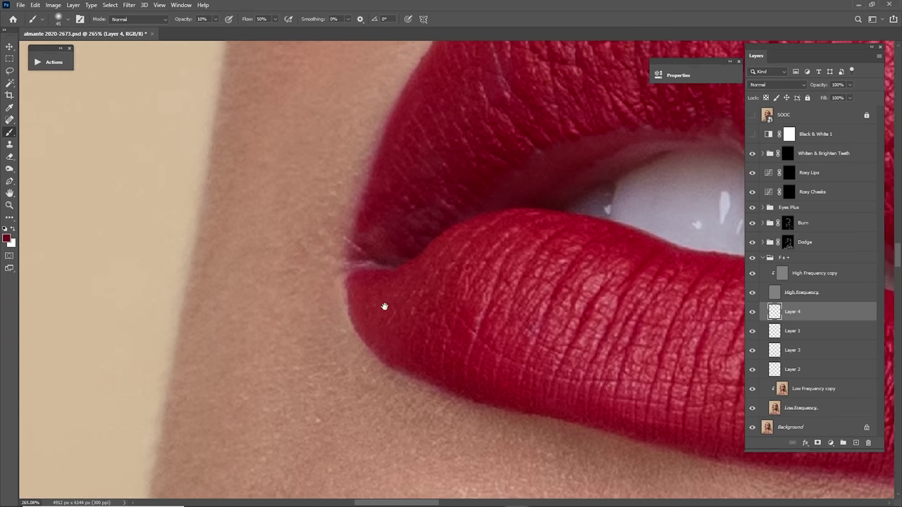
- Refine the left mouth corner and the upper lip's left outer edge with lipstick red using a 45 to 50 px brush
left_click_drag(414, 219, 358, 278)
scroll(331, 296, "down", 1)
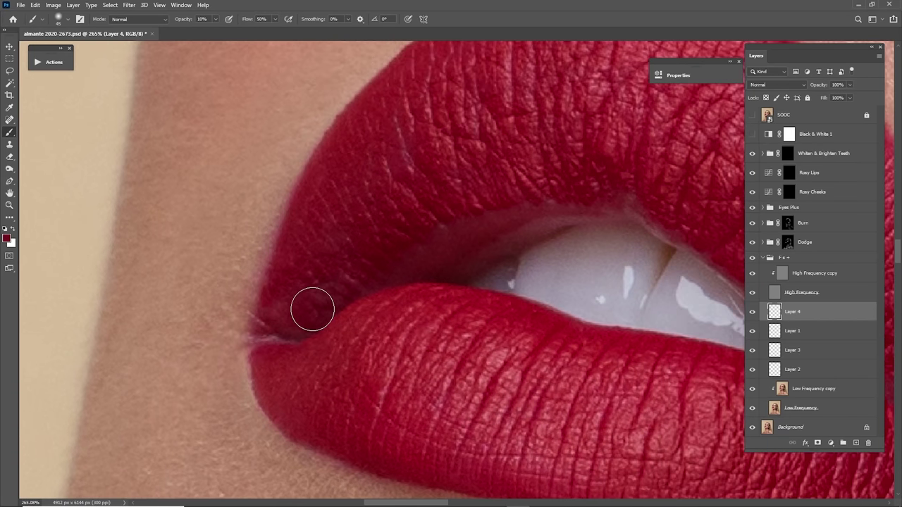
scroll(430, 211, "up", 3)
scroll(429, 211, "left", 1)
scroll(415, 252, "down", 3)
scroll(415, 253, "left", 2)
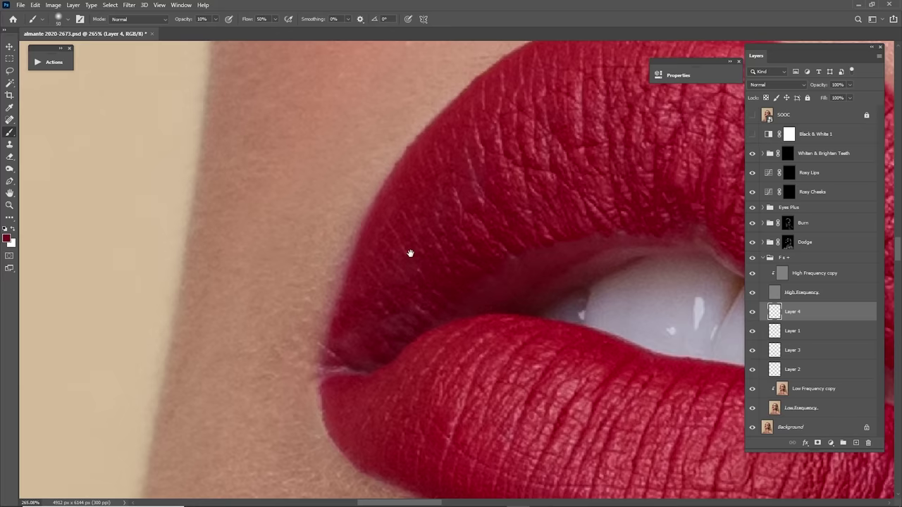
- Paint lipstick red along the inner edge of the upper lip above the teeth toward the right corner
scroll(396, 274, "right", 4)
scroll(397, 274, "up", 2)
scroll(429, 206, "right", 2)
scroll(430, 205, "down", 1)
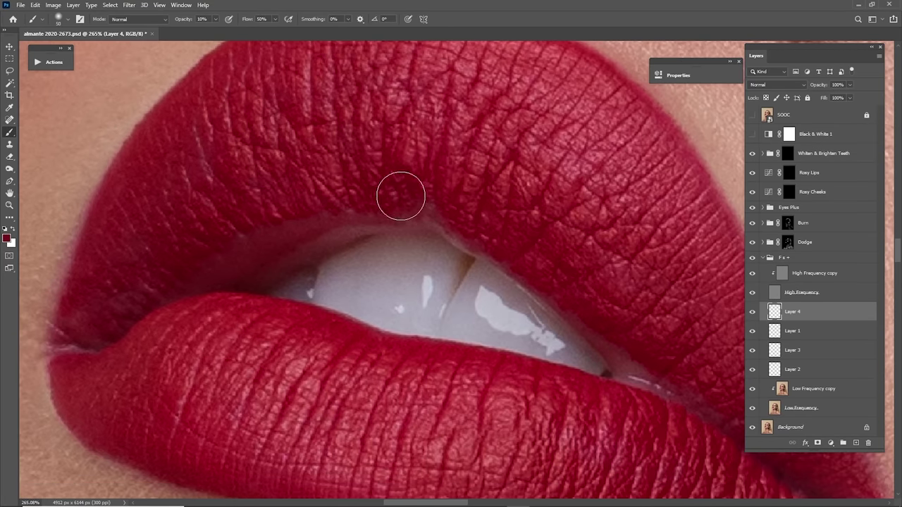
scroll(486, 243, "right", 3)
scroll(486, 243, "down", 1)
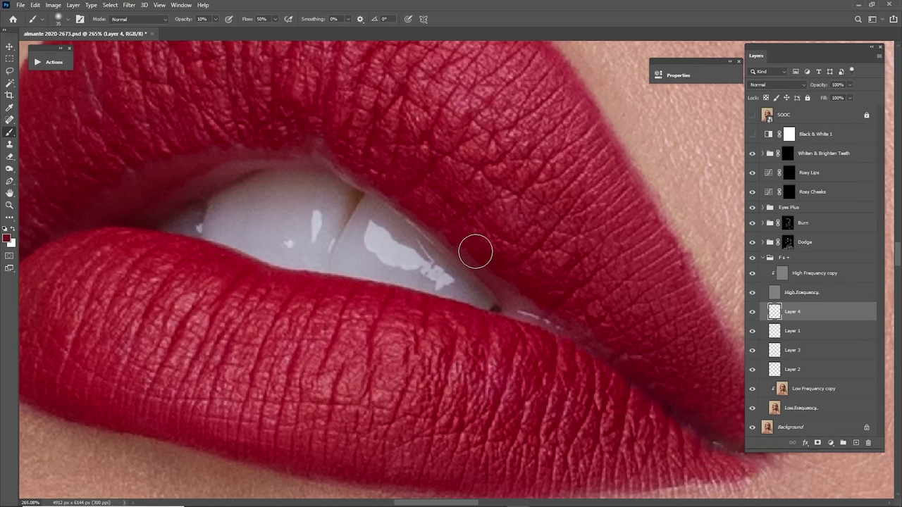
key("bracketright")
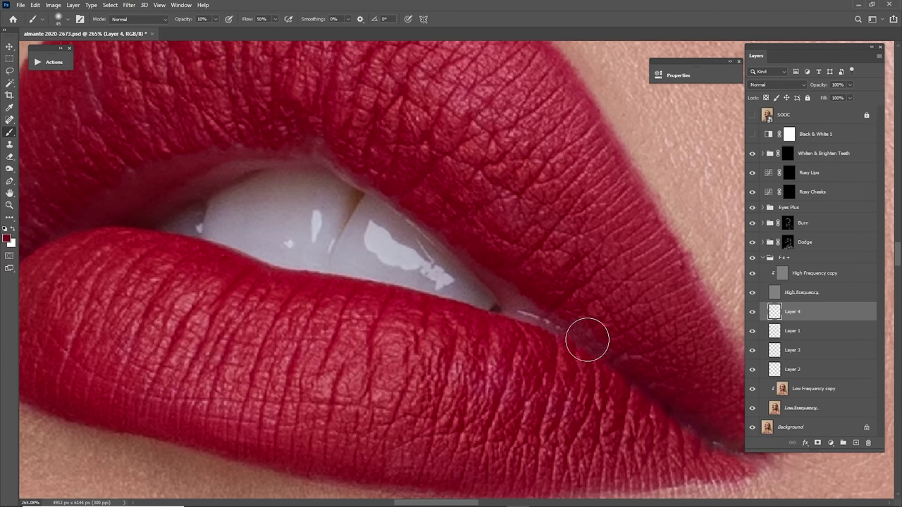
- Compare the lip retouching across the face by hiding and showing Layer 4
key("ctrl+0")
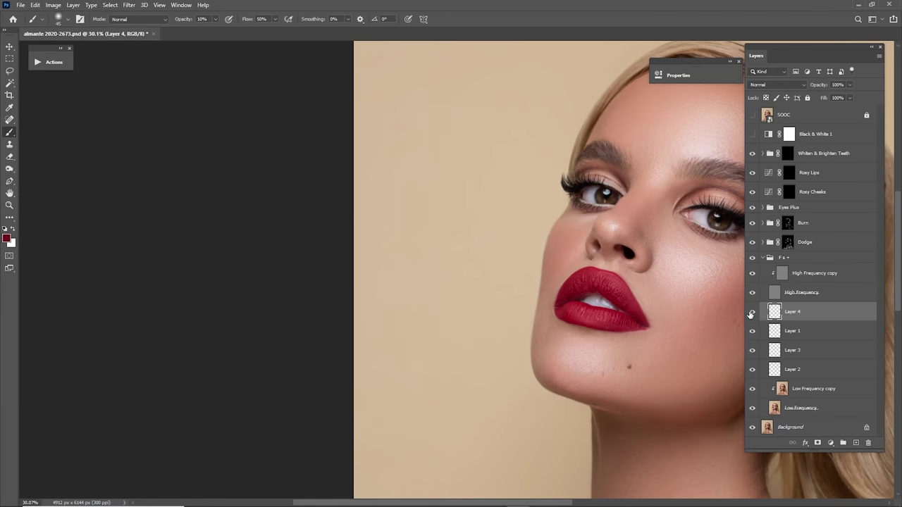
left_click(751, 312)
left_click(752, 312)
left_click(753, 312)
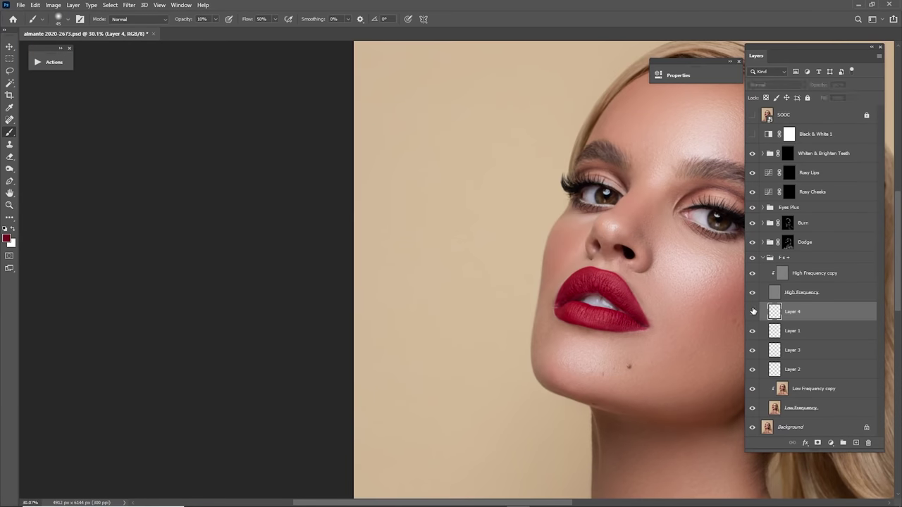
left_click(752, 311)
left_click(752, 312)
left_click(753, 310)
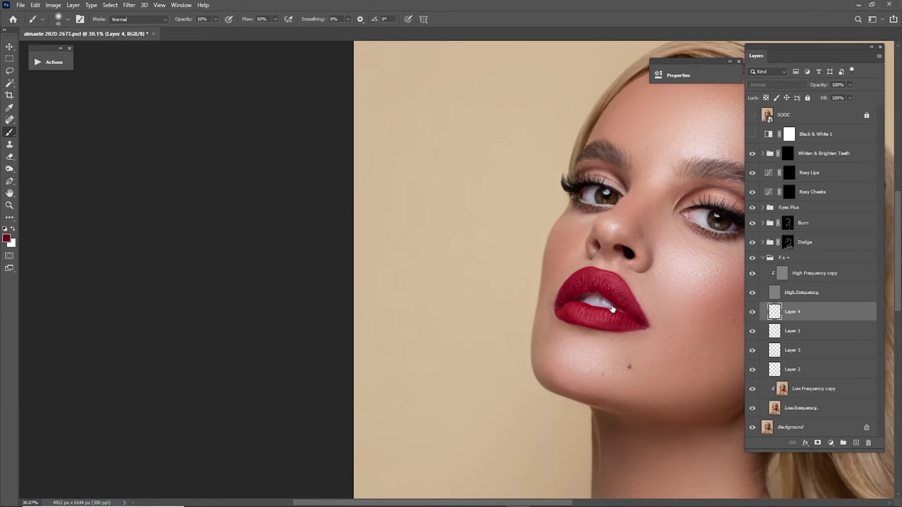
- Compare the inner edge of the upper lip above the teeth by hiding and showing Layer 4
key("z")
left_click_drag(603, 299, 702, 322)
key("b")
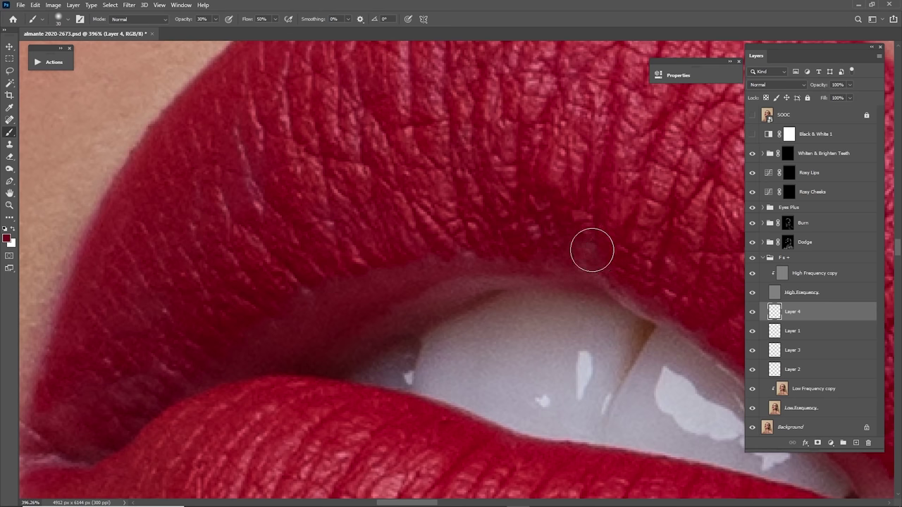
left_click(751, 314)
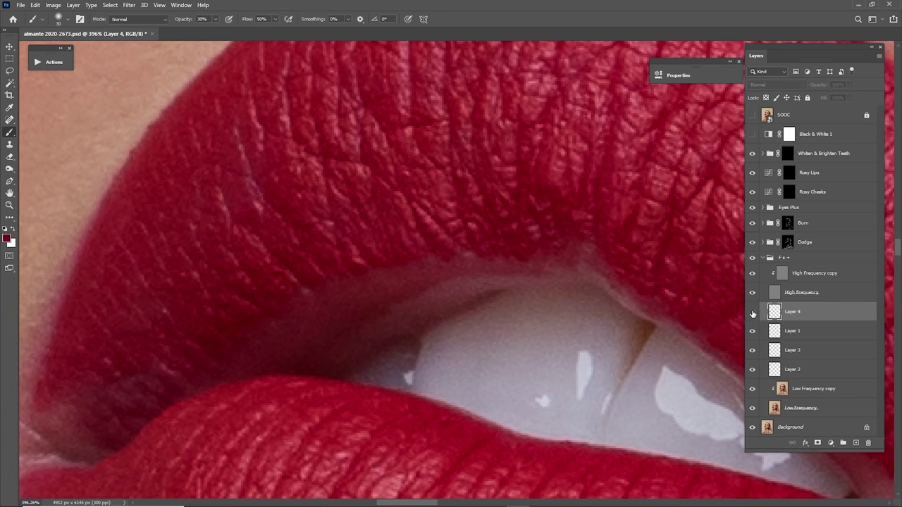
left_click(751, 314)
left_click(751, 313)
left_click(751, 313)
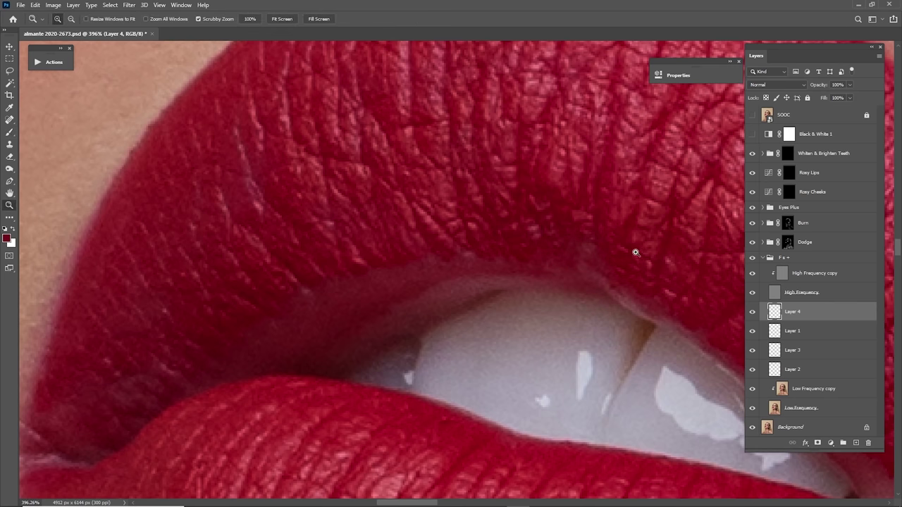
- Clone nearby lip texture over the upper lip's inner edge above the teeth on High Frequency copy with a 15 px Clone Stamp
mouse_move(636, 253)
left_mouse_down()
mouse_move(589, 254)
mouse_move(641, 233)
left_mouse_up()
left_click(810, 279)
key("s")
left_click(646, 260, "alt")
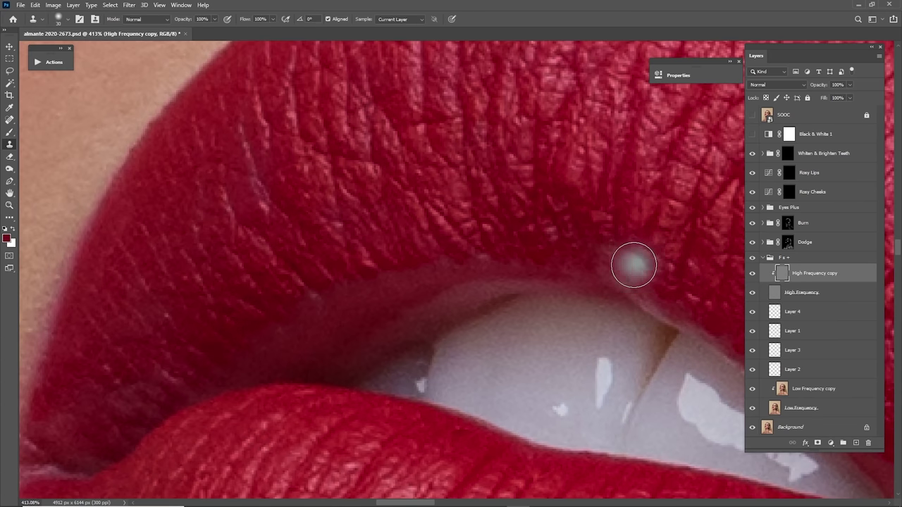
key("bracketleft")
key("bracketleft")
key("bracketleft")
left_click(581, 226, "alt")
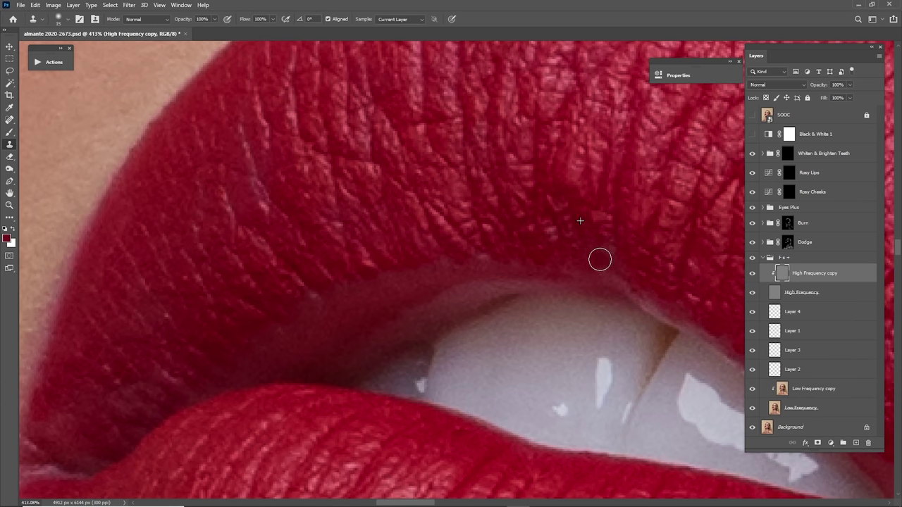
mouse_move(613, 251)
left_mouse_down()
mouse_move(590, 247)
mouse_move(679, 255)
mouse_move(620, 262)
left_mouse_up()
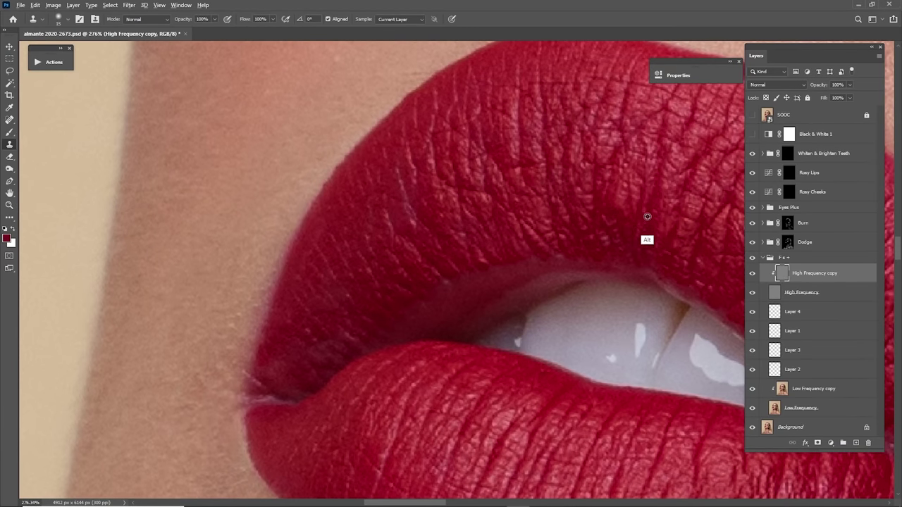
- Compare the whole portrait with and without the frequency separation group
key("ctrl+space")
left_click_drag(661, 260, 599, 264)
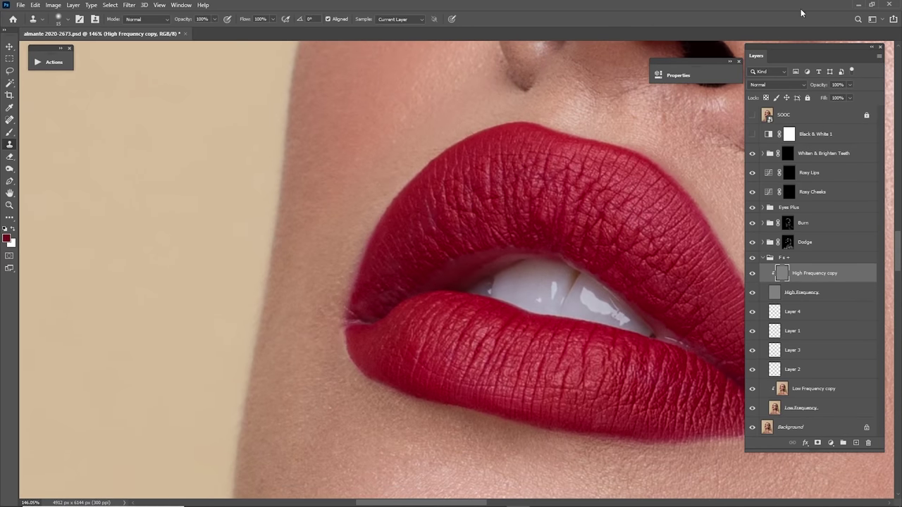
key("ctrl+0")
left_click(752, 258)
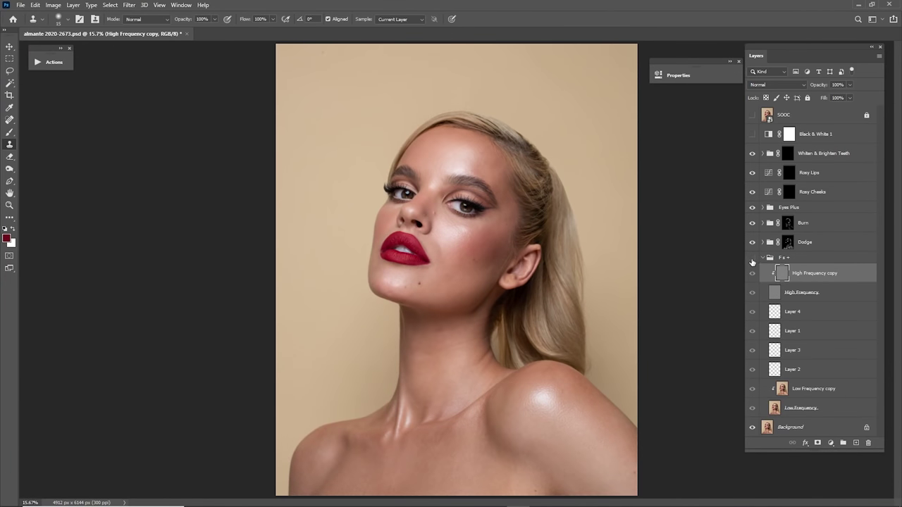
left_click(752, 259)
left_click(752, 259)
left_click(752, 260)
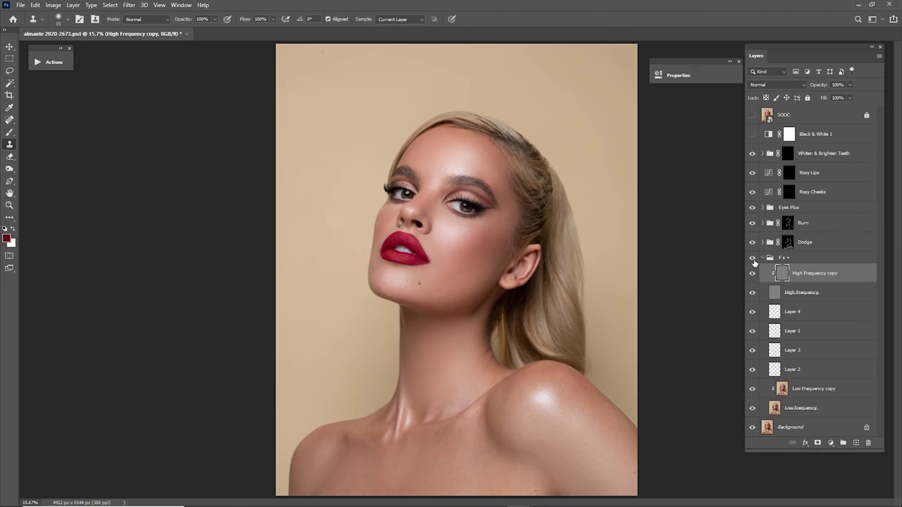
left_click(751, 259)
left_click(752, 260)
- Collapse the frequency separation group and paint white over both lips on the Rosy Lips mask with the brush at 100% opacity
left_click(762, 257)
left_click(787, 177)
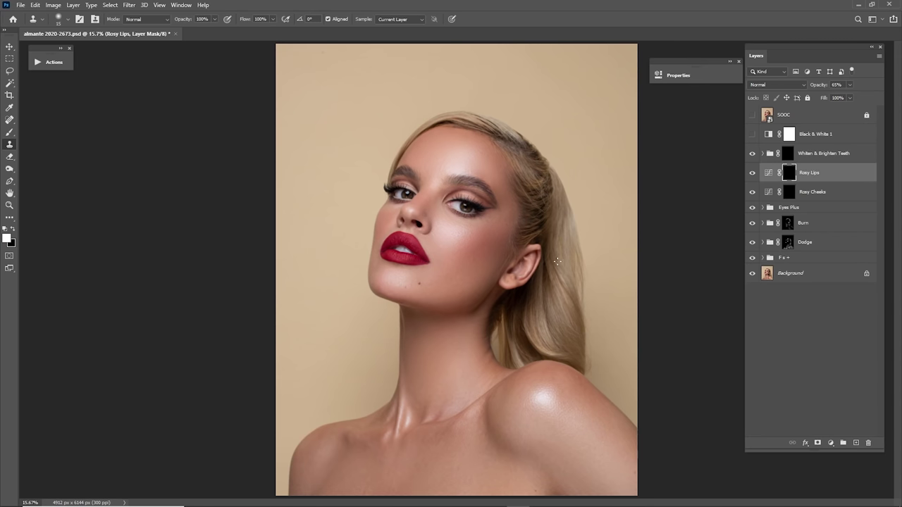
key("z")
mouse_move(389, 256)
left_mouse_down()
mouse_move(435, 275)
mouse_move(463, 272)
left_mouse_up()
left_click_drag(464, 272, 536, 305)
mouse_move(484, 247)
left_mouse_down()
mouse_move(495, 262)
mouse_move(468, 259)
left_mouse_up()
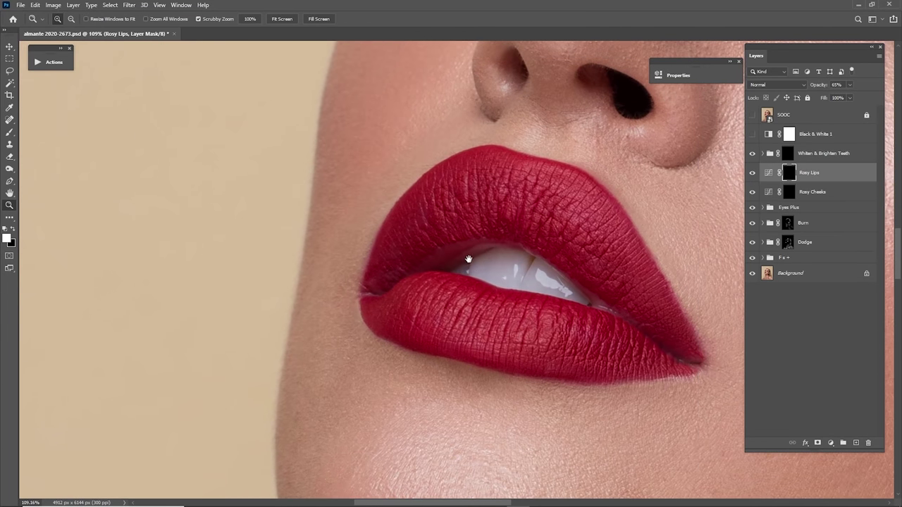
key("b")
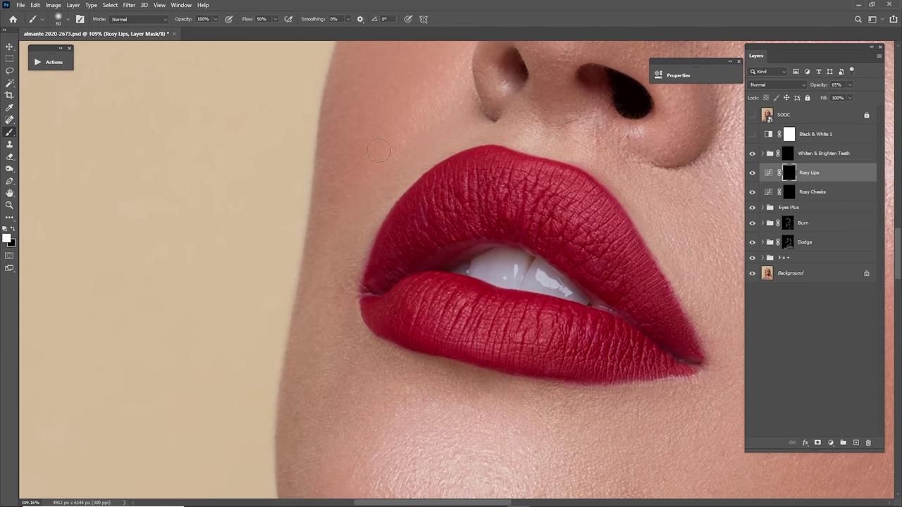
mouse_move(440, 201)
left_mouse_down()
mouse_move(414, 243)
mouse_move(447, 226)
mouse_move(496, 220)
mouse_move(427, 211)
mouse_move(536, 198)
mouse_move(483, 191)
mouse_move(579, 240)
mouse_move(609, 242)
mouse_move(591, 219)
mouse_move(504, 178)
mouse_move(604, 244)
mouse_move(554, 219)
mouse_move(614, 292)
mouse_move(662, 331)
mouse_move(595, 200)
mouse_move(588, 212)
mouse_move(489, 183)
mouse_move(441, 195)
mouse_move(436, 186)
mouse_move(371, 293)
mouse_move(422, 333)
mouse_move(482, 318)
mouse_move(506, 334)
mouse_move(545, 328)
mouse_move(580, 349)
mouse_move(594, 377)
mouse_move(601, 349)
mouse_move(581, 334)
mouse_move(658, 368)
mouse_move(684, 354)
mouse_move(597, 213)
mouse_move(626, 315)
mouse_move(601, 288)
mouse_move(493, 225)
mouse_move(455, 233)
mouse_move(386, 284)
mouse_move(415, 231)
mouse_move(385, 261)
mouse_move(380, 292)
mouse_move(439, 199)
mouse_move(415, 241)
mouse_move(396, 314)
mouse_move(447, 316)
left_mouse_up()
- Check the Rosy Lips effect by toggling the layer and extend its white mask painting toward the right mouth corner
left_click(751, 173)
left_click(752, 174)
left_click(752, 174)
left_click(752, 174)
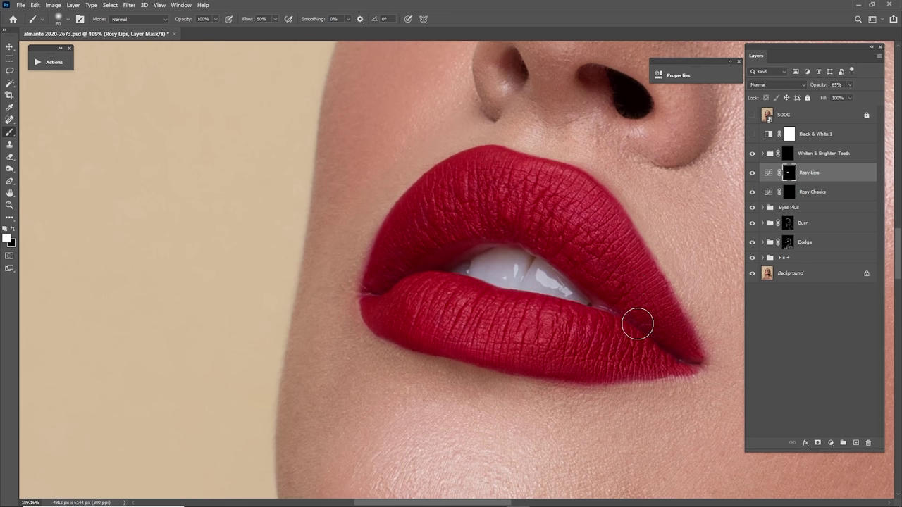
left_click_drag(637, 324, 676, 349)
- Add two empty layers above Rosy Lips, setting the lower one to Screen and the upper one to Multiply
left_click(854, 442)
left_click(855, 442)
left_click(788, 194)
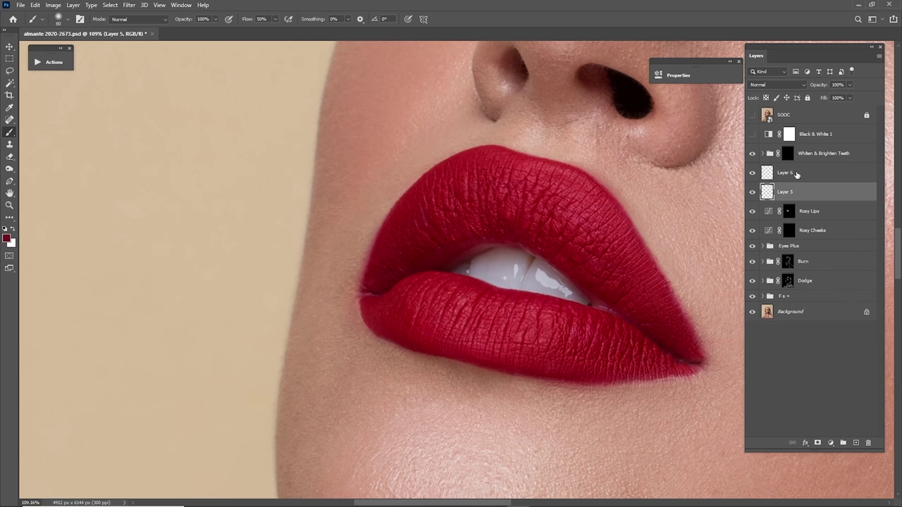
left_click(774, 91)
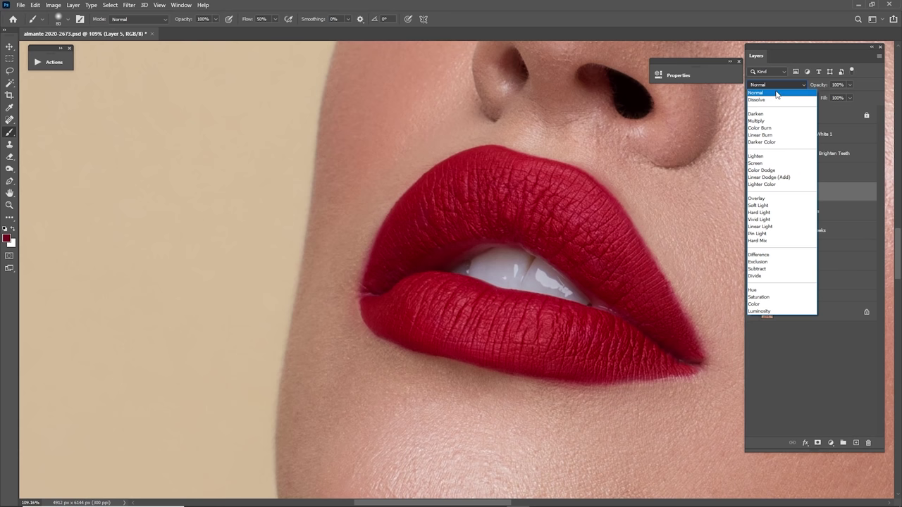
left_click(761, 170)
left_click(785, 172)
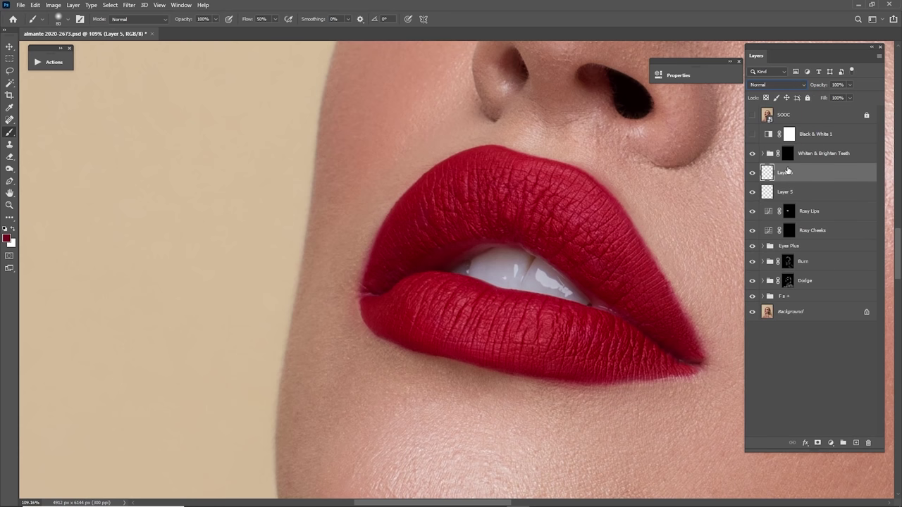
left_click(783, 87)
left_click(769, 119)
- Sample the upper lip's red and paint soft highlights on both lips on the Screen layer with a 10% opacity brush around 90 to 100 px
left_click(785, 192)
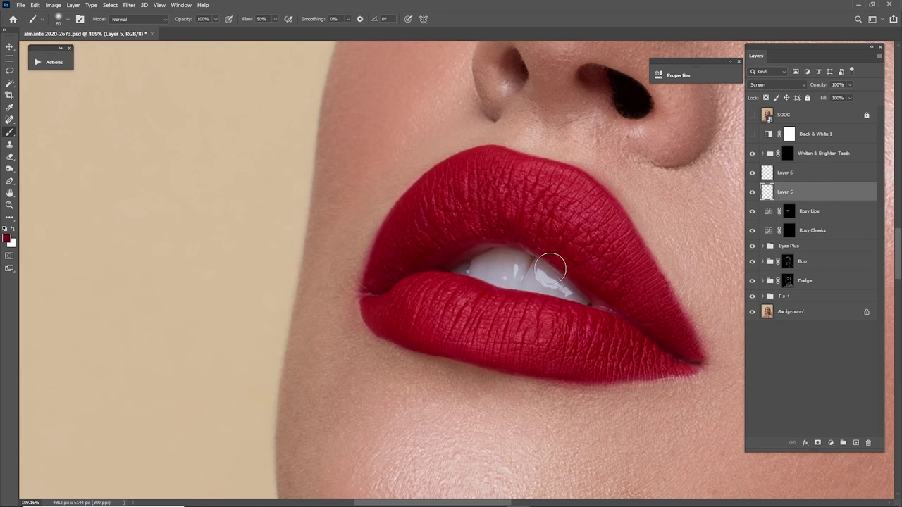
key("z")
left_click(539, 185)
key("i")
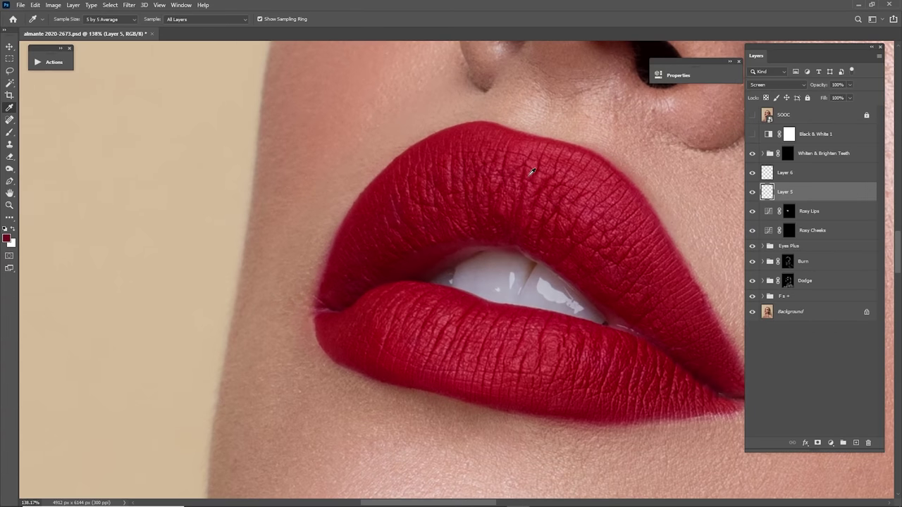
key("b")
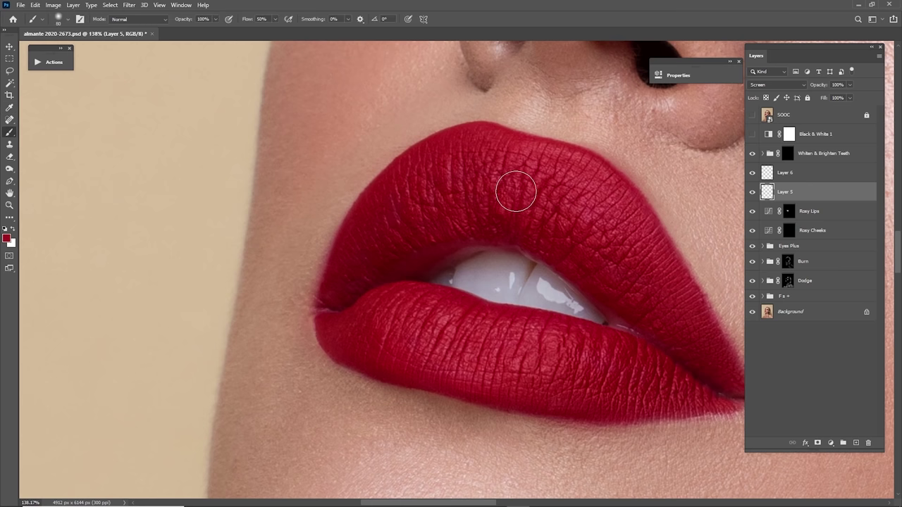
key("1")
key("bracketleft")
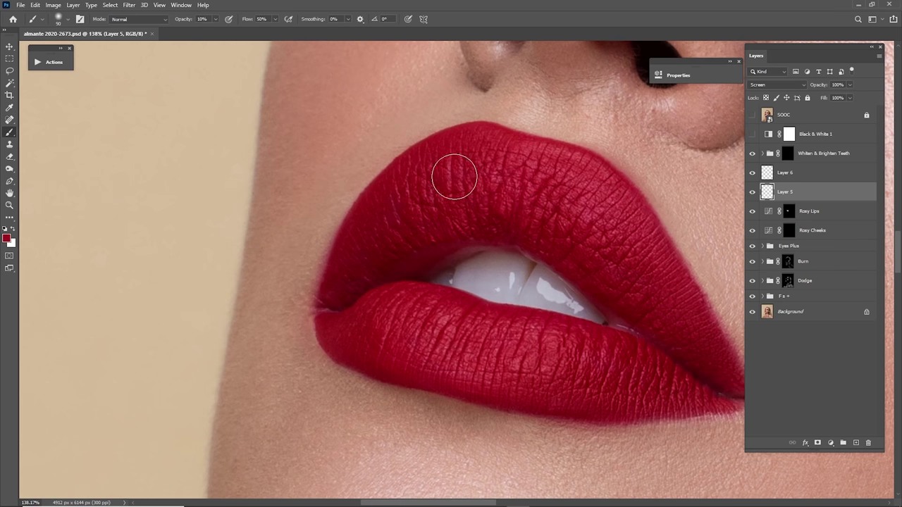
key("bracketleft")
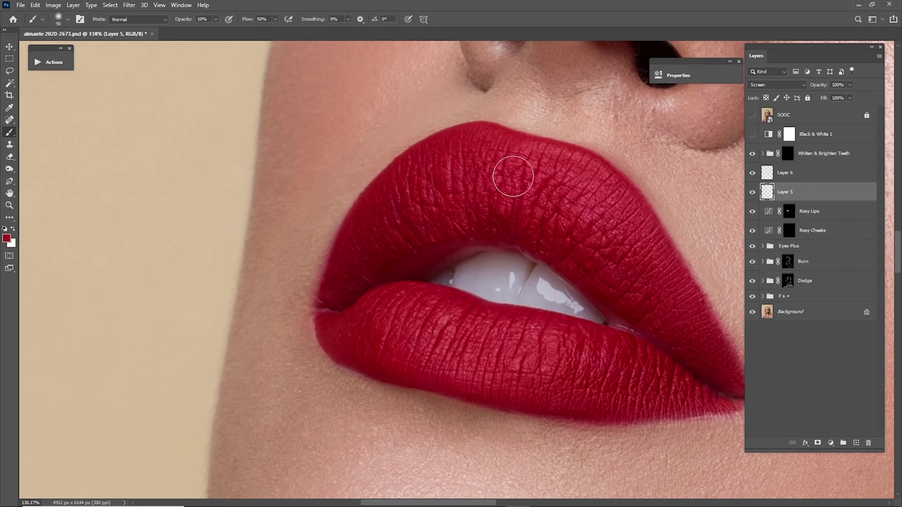
mouse_move(502, 366)
left_mouse_down()
mouse_move(515, 355)
mouse_move(457, 350)
mouse_move(522, 357)
mouse_move(448, 350)
mouse_move(486, 363)
mouse_move(509, 354)
left_mouse_up()
key("bracketright")
key("bracketright")
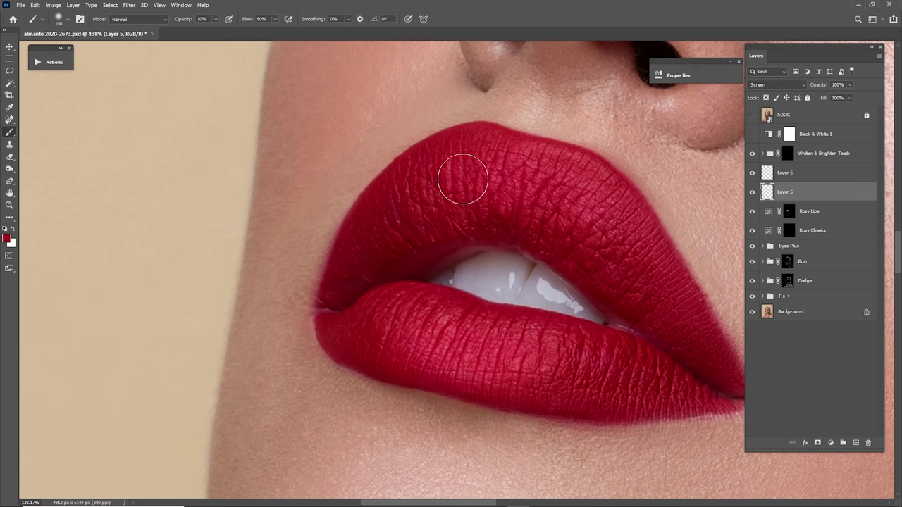
- Compare the lip highlights in the full portrait by hiding and showing Layer 5
key("ctrl+0")
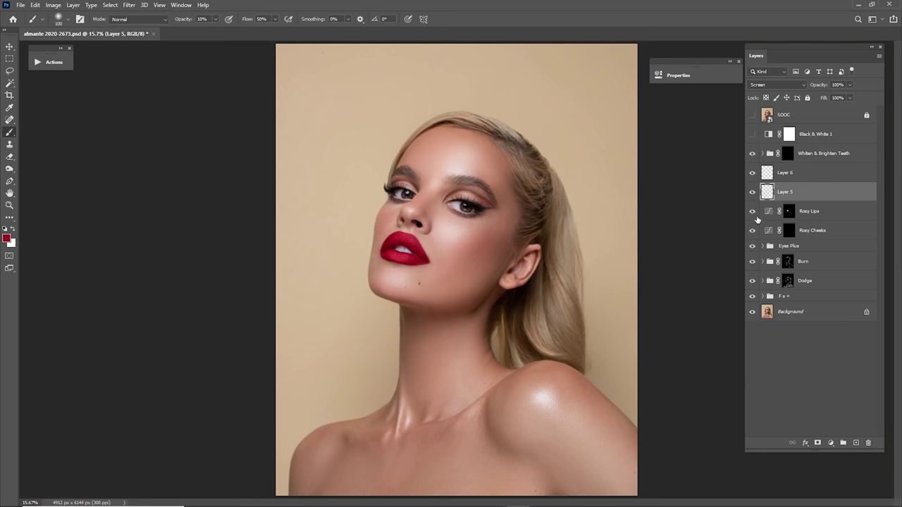
left_click(752, 193)
left_click(752, 193)
left_click(752, 192)
left_click(752, 192)
- Set Layer 5's opacity to 40%
key("z")
left_click_drag(387, 253, 527, 288)
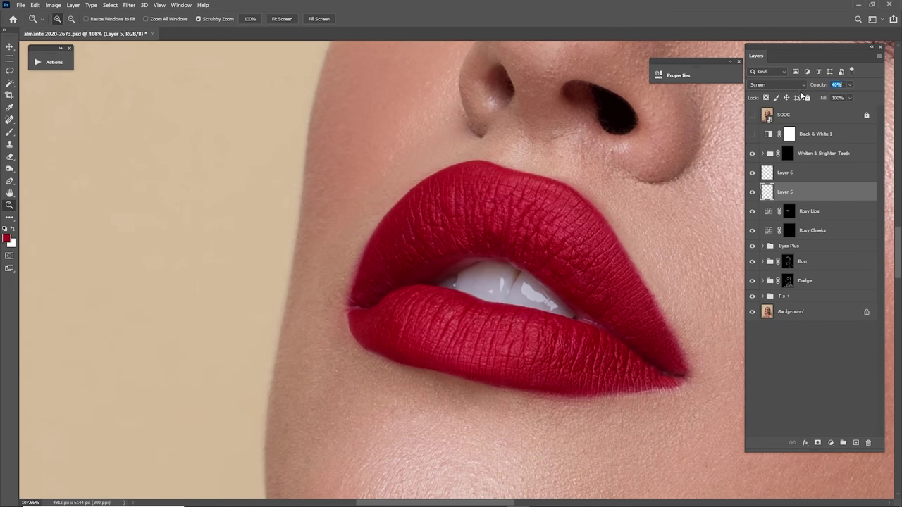
type("40")
key("Return")
- Paint shading along the upper lip's inner edge and mouth corners on Layer 6 with a 90 to 100 px brush at 10% opacity
left_click(793, 176)
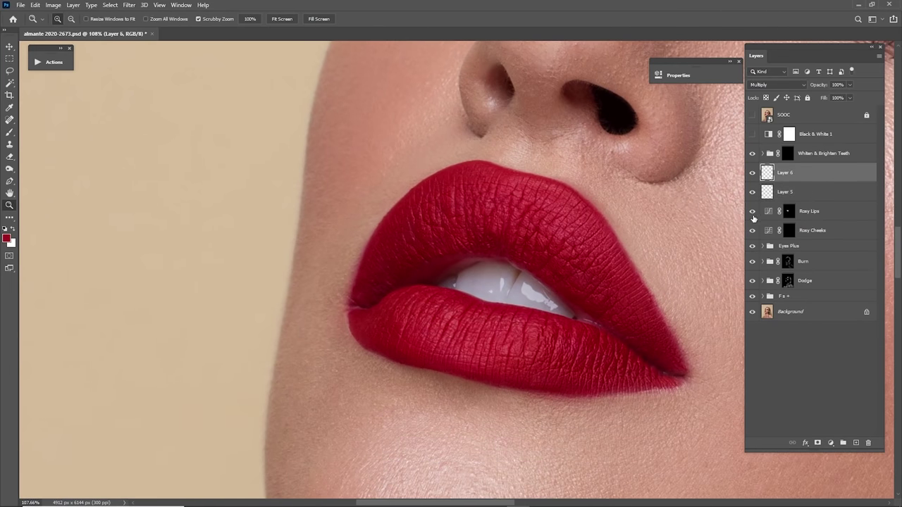
key("b")
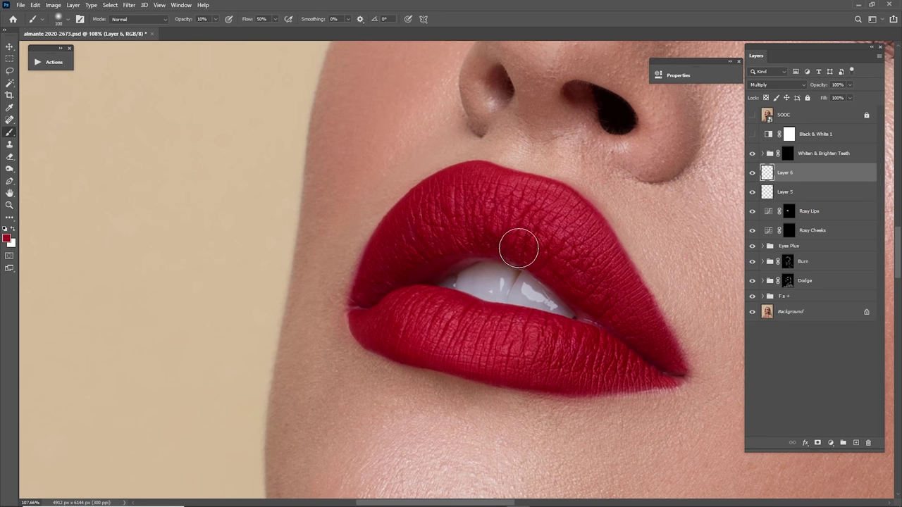
key("bracketright")
key("bracketleft")
key("bracketleft")
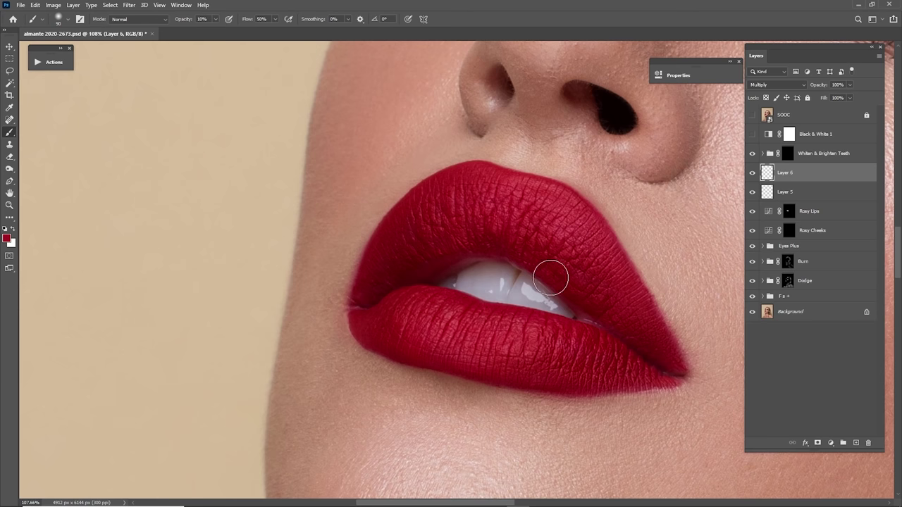
key("bracketright")
key("bracketright")
key("bracketleft")
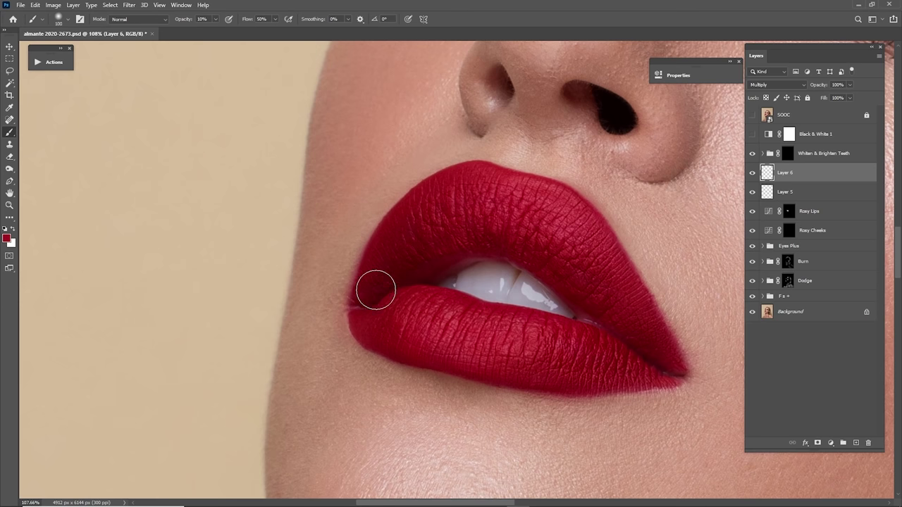
- Compare the lip shading by hiding and showing Layer 6, and reduce that layer's opacity to 64%
key("ctrl+0")
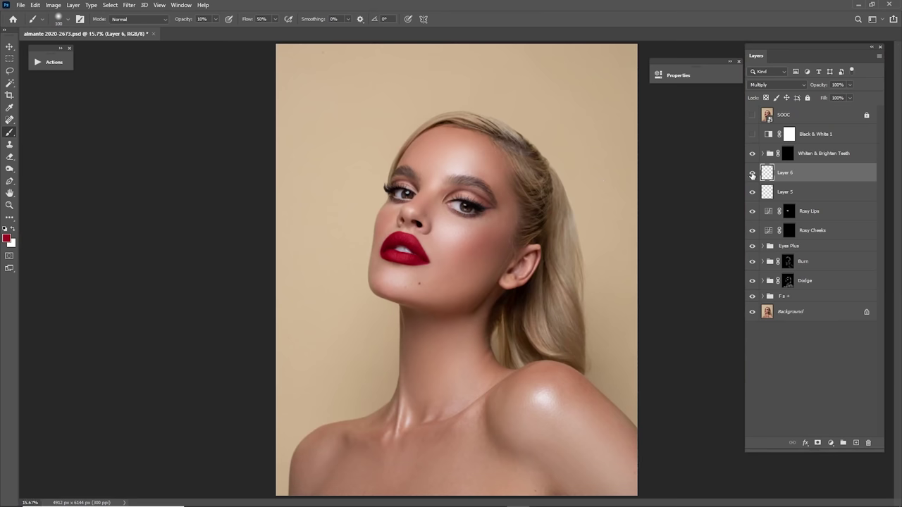
left_click(753, 174)
left_click(755, 176)
left_click(784, 192)
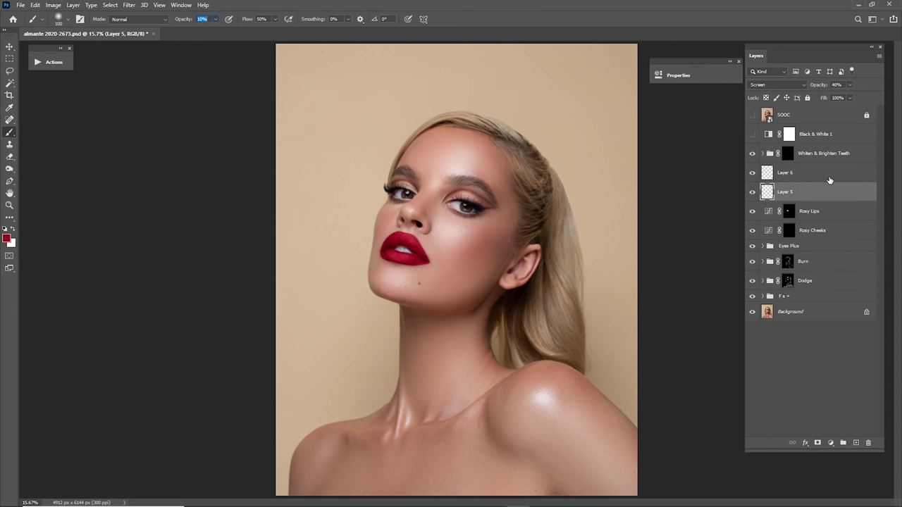
left_click(806, 179)
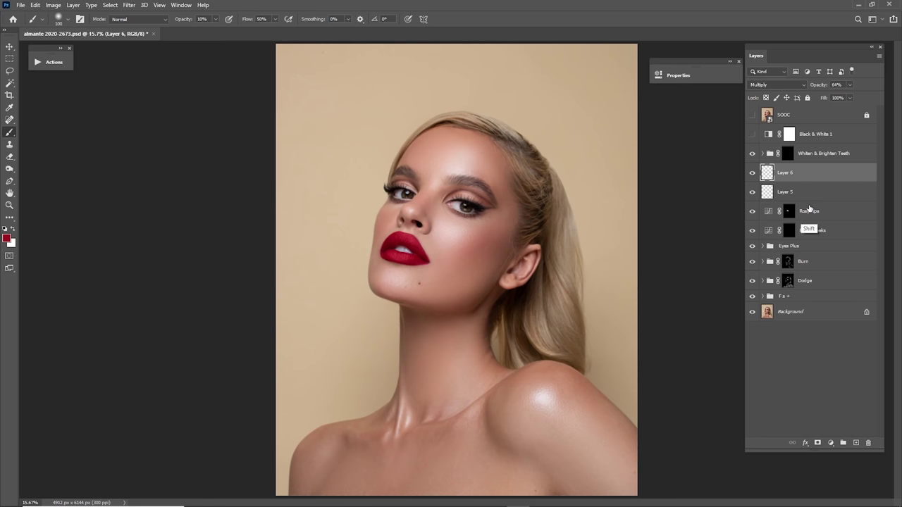
- Group Layer 6, Layer 5 and Rosy Lips into a new group named Lips
left_click(819, 214, "shift")
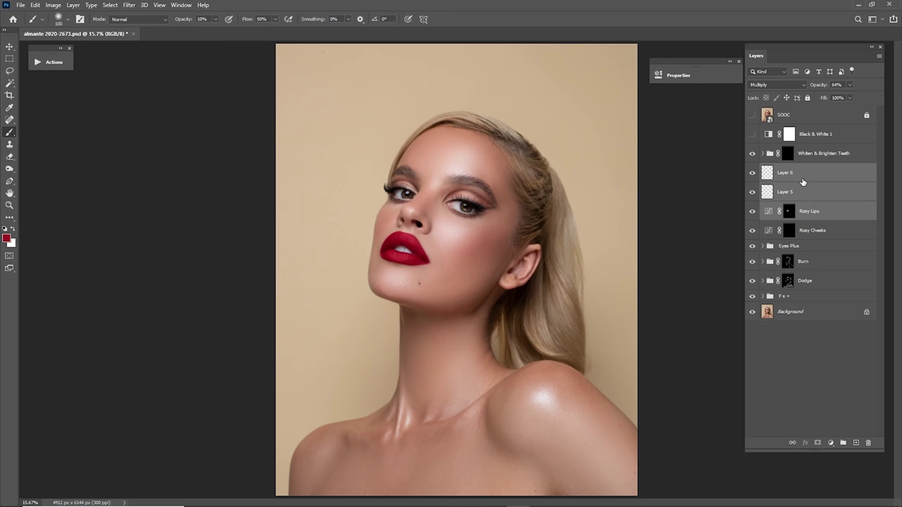
right_click(800, 175)
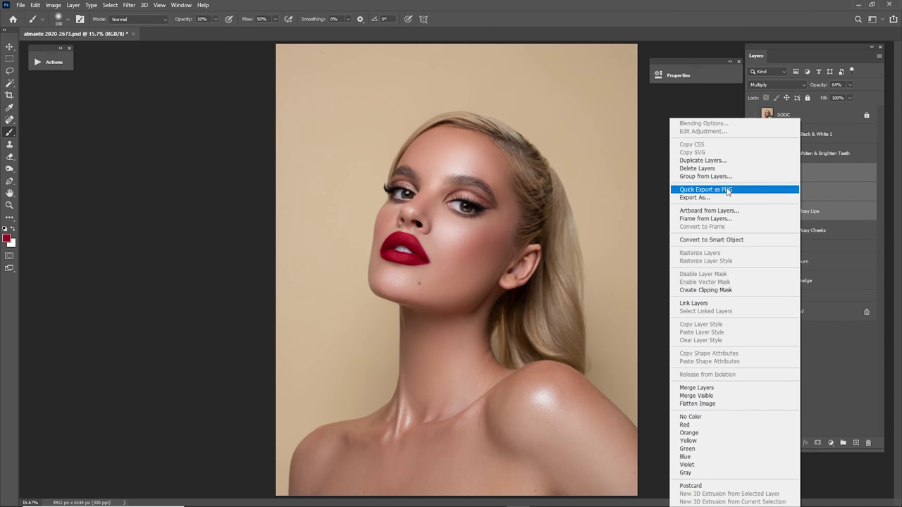
left_click(729, 177)
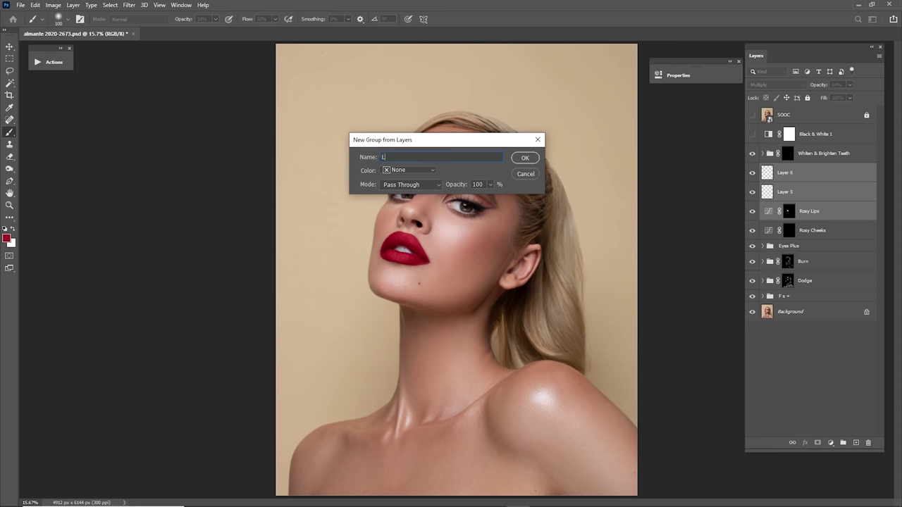
key("Return")
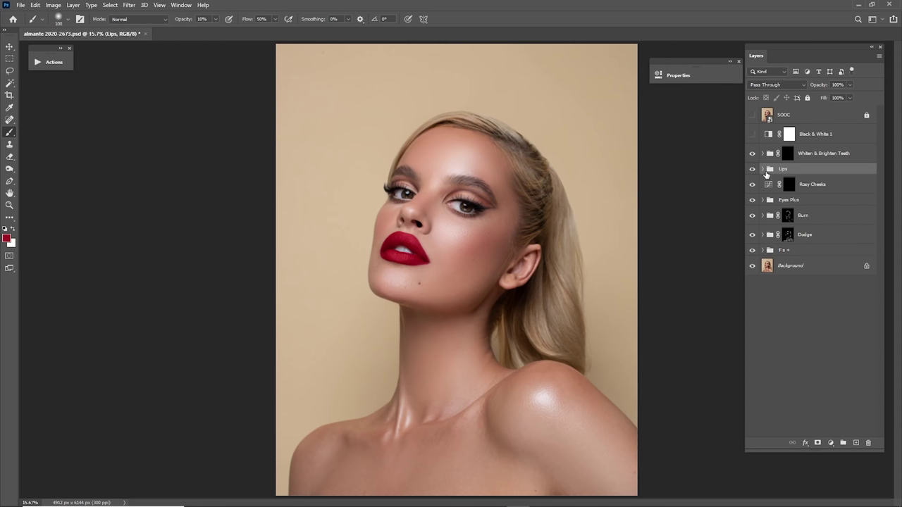
- Set the Lips group's opacity to 92% and compare the lips with the group hidden and shown
left_click(753, 171)
left_click(753, 171)
left_click(752, 172)
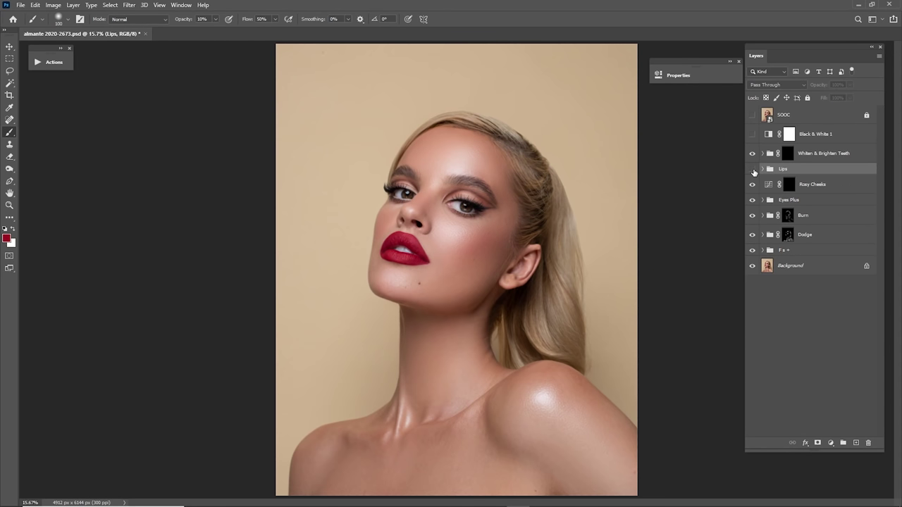
key("z")
left_click_drag(395, 254, 553, 285)
left_click_drag(828, 88, 819, 88)
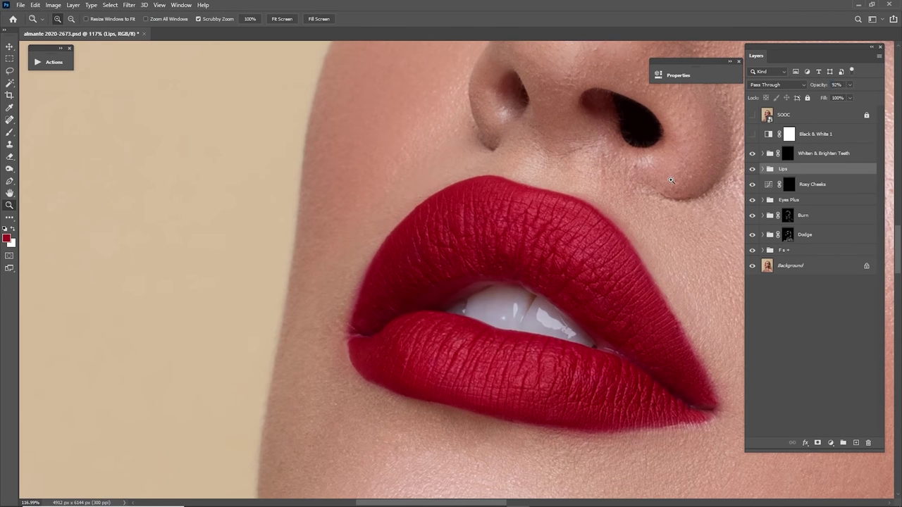
left_click(752, 171)
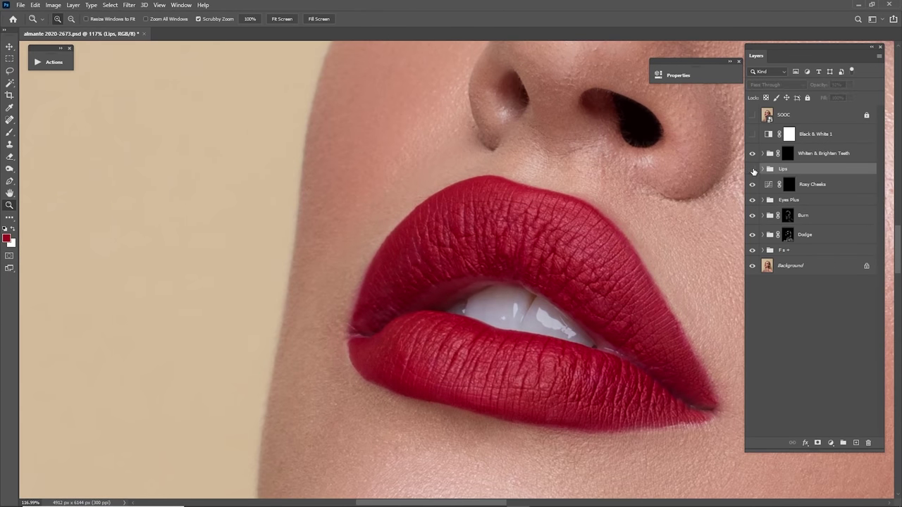
left_click(752, 171)
left_click_drag(624, 261, 629, 206)
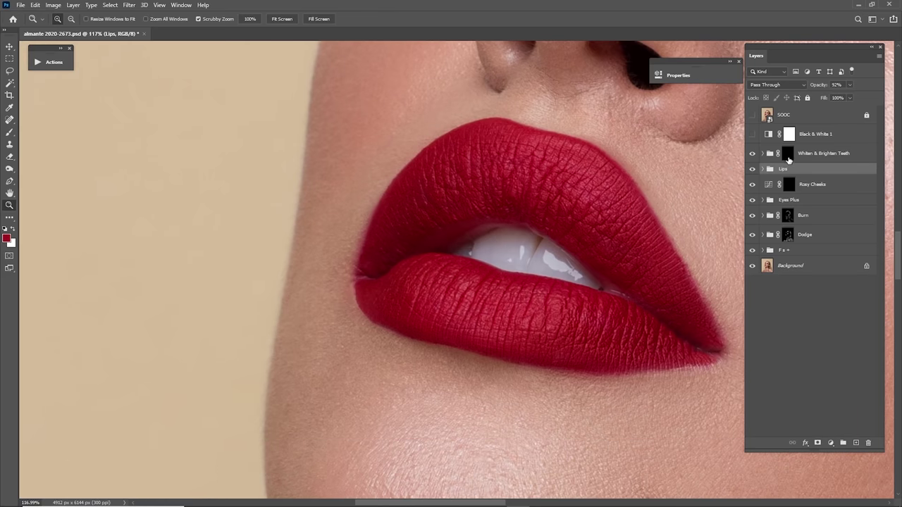
- Reveal the Whiten & Brighten Teeth effect by painting white over the teeth on its mask, using a 90 to 20 px brush at 100% opacity
left_click(787, 155)
left_click_drag(682, 191, 594, 221)
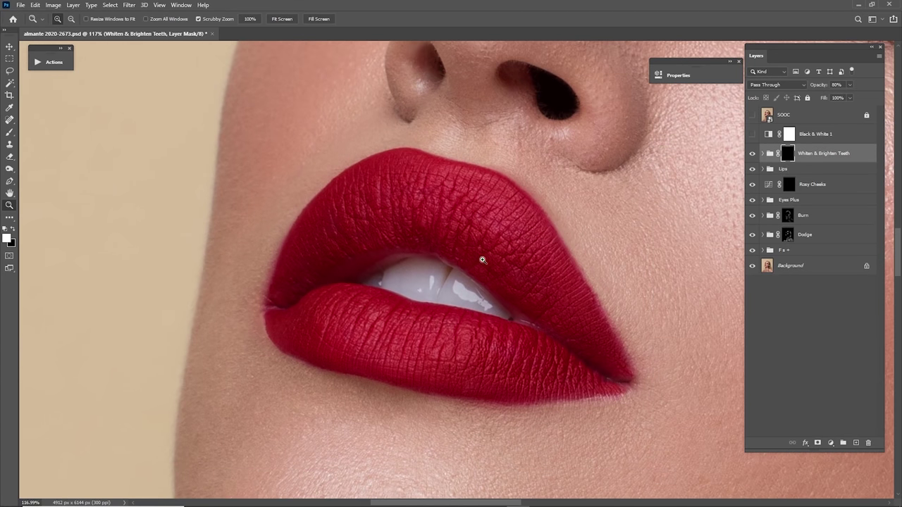
left_click_drag(472, 270, 561, 246)
left_click_drag(515, 264, 563, 255)
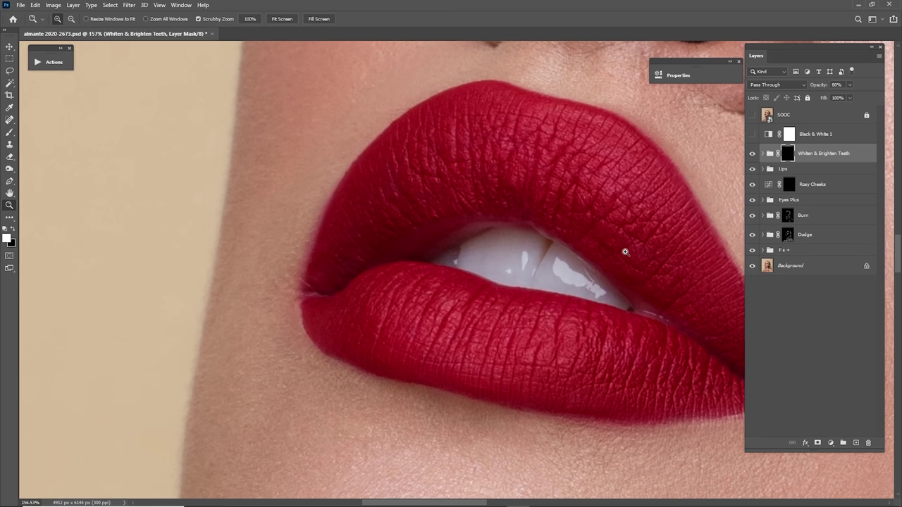
left_click_drag(602, 265, 584, 236)
key("b")
key("bracketleft")
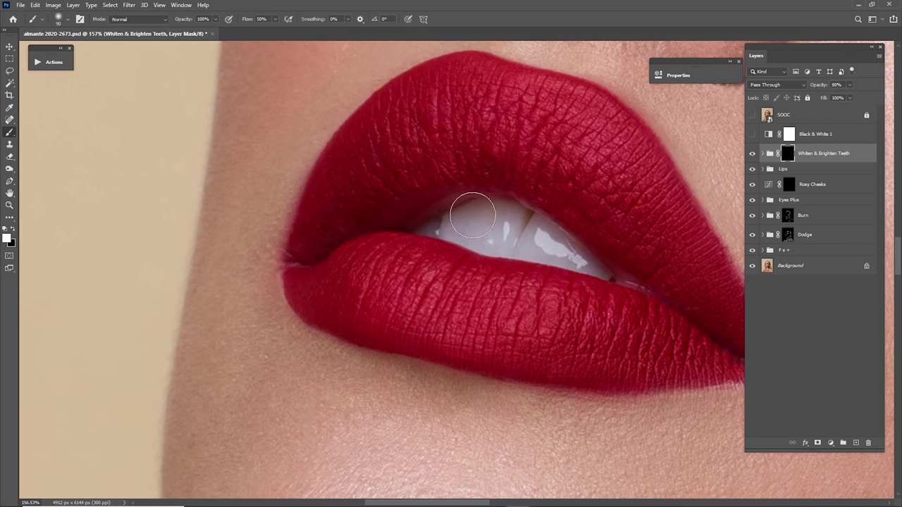
mouse_move(487, 217)
left_mouse_down()
mouse_move(465, 231)
mouse_move(518, 241)
mouse_move(521, 226)
mouse_move(566, 260)
mouse_move(585, 262)
mouse_move(571, 253)
mouse_move(606, 274)
left_mouse_up()
key("bracketleft")
key("bracketleft")
key("bracketleft")
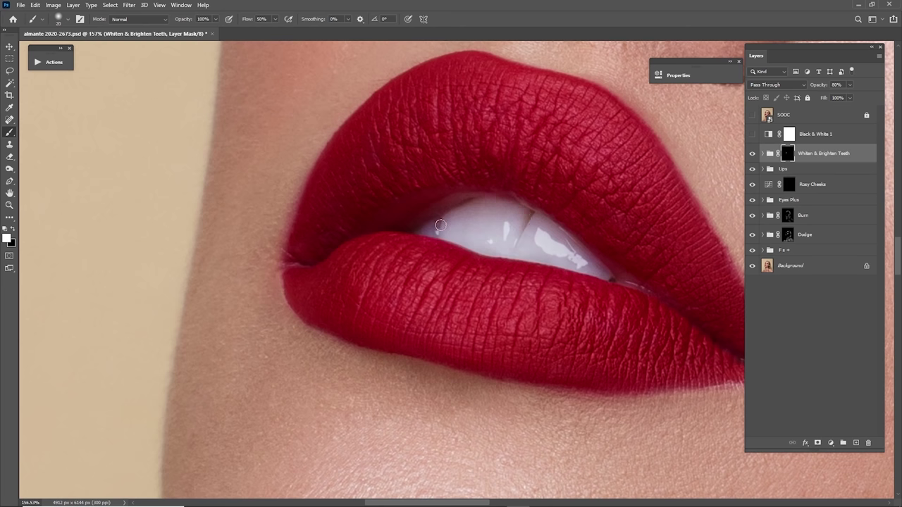
- Set the Whiten & Brighten Teeth group's opacity to 34% and compare the teeth with the group hidden and shown
key("z")
mouse_move(666, 203)
left_mouse_down()
mouse_move(619, 243)
mouse_move(556, 265)
left_mouse_up()
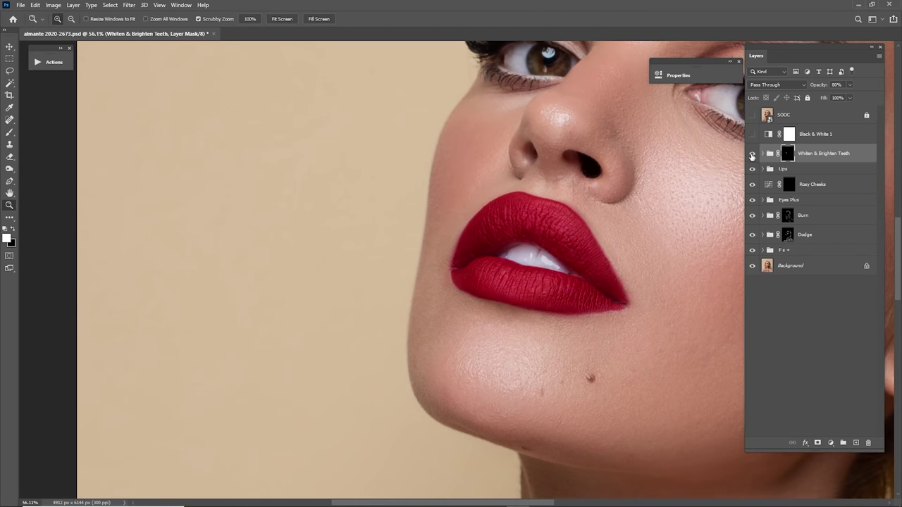
left_click(751, 153)
left_click(752, 153)
key("ctrl+0")
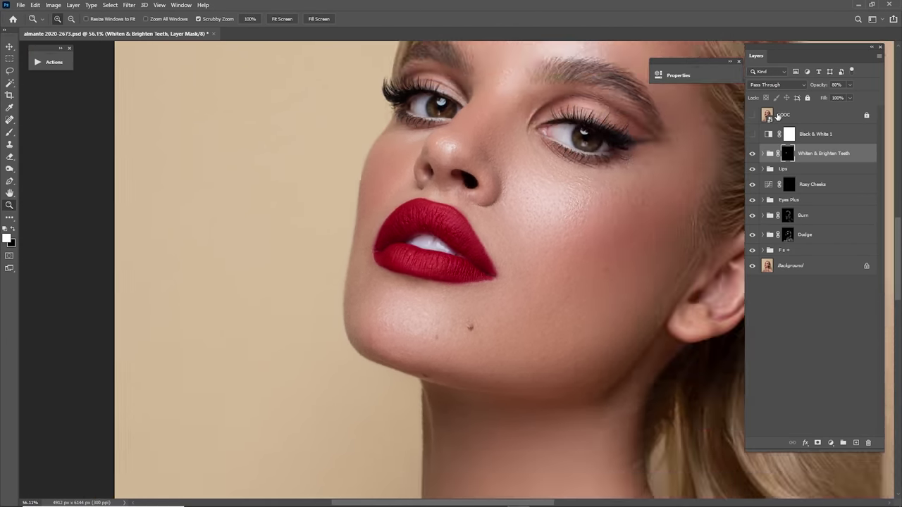
left_click_drag(817, 85, 800, 92)
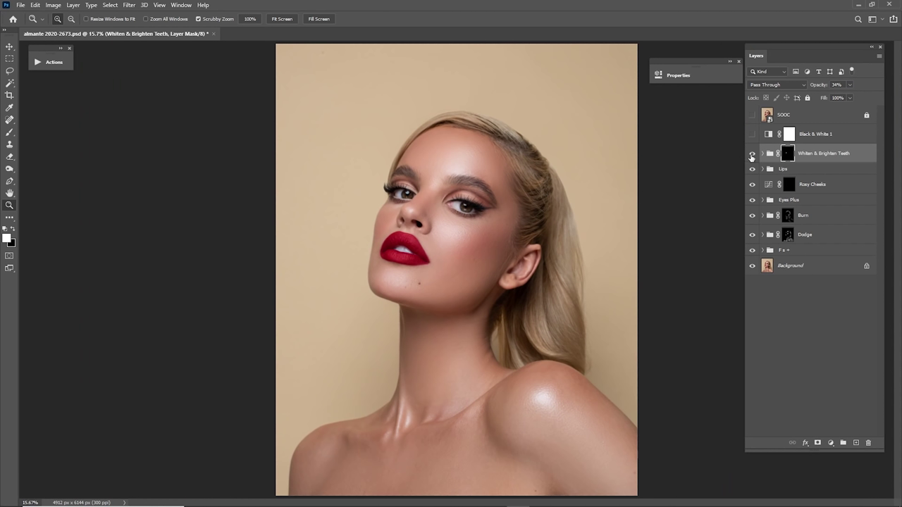
left_click(753, 154)
left_click(752, 154)
left_click(752, 153)
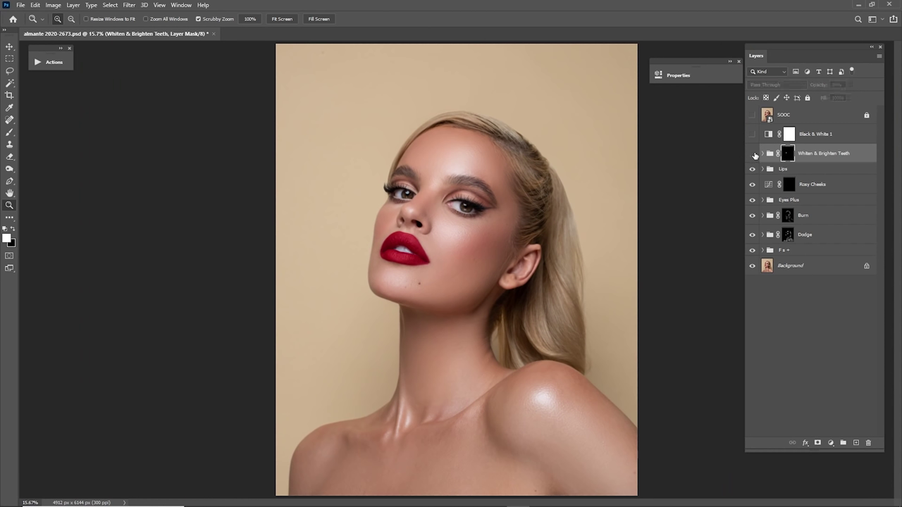
left_click(753, 154)
- Select the Rosy Cheeks layer mask and compare the retouch with the original by showing and hiding the SOOC layer
left_click(798, 184)
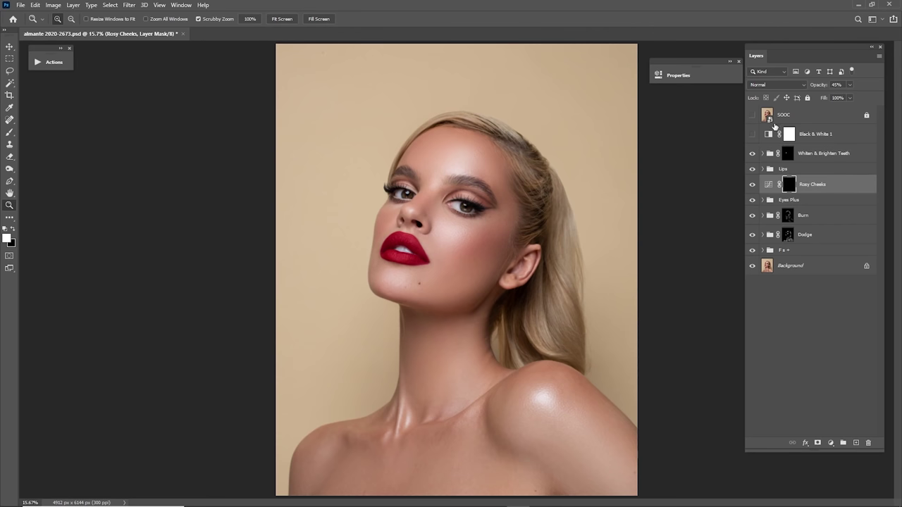
left_click(751, 115)
left_click(751, 114)
left_click(752, 115)
left_click(752, 115)
left_click(752, 116)
left_click(752, 116)
left_click(752, 116)
left_click(751, 116)
- Try painting blush on the cheek nearest the ear in the Rosy Cheeks mask with a 500 px brush at 100% opacity
left_click_drag(455, 240, 558, 236)
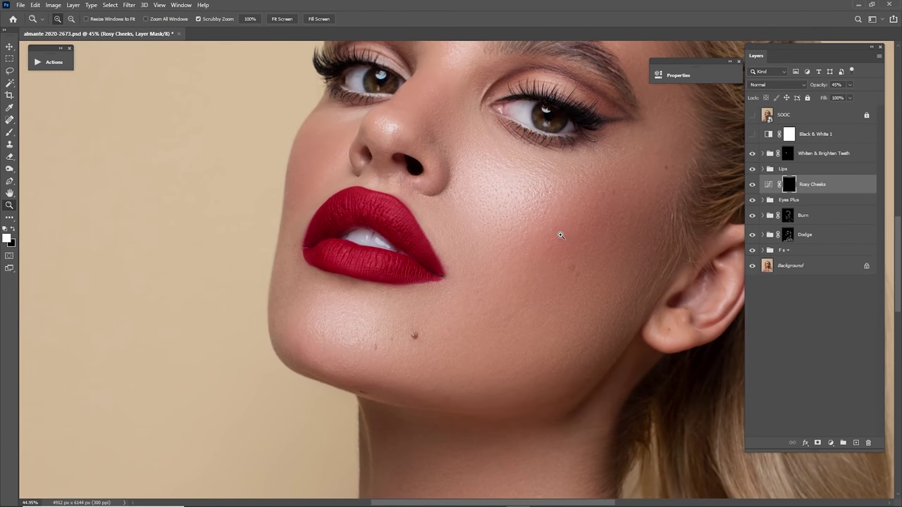
key("b")
key("bracketright")
key("bracketright")
key("bracketright")
key("bracketright")
key("bracketright")
key("bracketright")
key("bracketright")
key("bracketright")
key("bracketright")
key("bracketright")
key("bracketright")
key("bracketright")
key("bracketright")
key("bracketright")
key("bracketright")
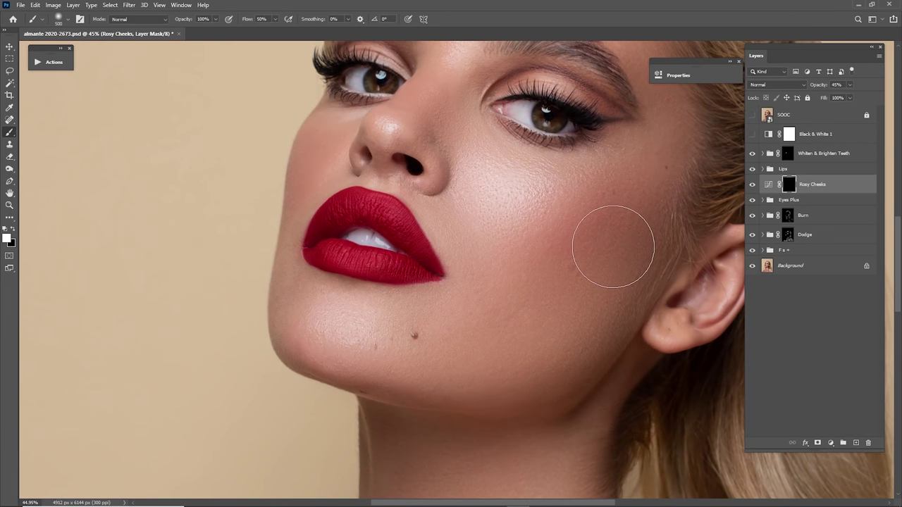
mouse_move(613, 242)
left_mouse_down()
mouse_move(548, 265)
mouse_move(658, 234)
left_mouse_up()
key("bracketleft")
key("bracketleft")
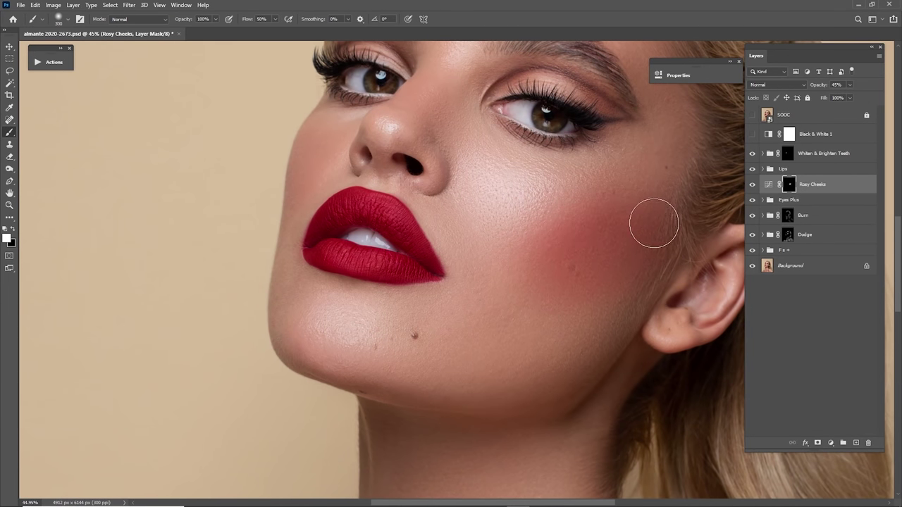
key("ctrl+z")
- Paint soft blush on the cheek nearest the ear in the Rosy Cheeks mask with a large brush at 10% opacity
key("1")
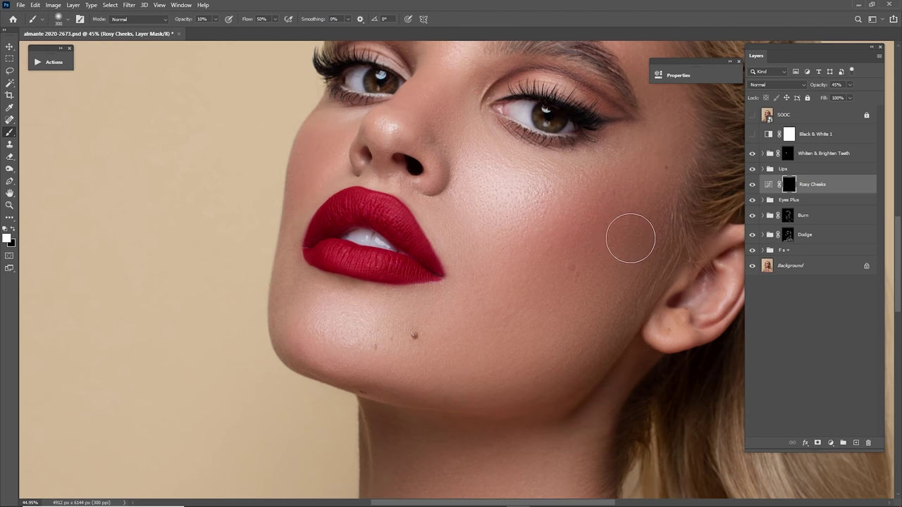
key("bracketright")
key("bracketright")
key("bracketright")
mouse_move(637, 244)
left_mouse_down()
mouse_move(593, 260)
mouse_move(648, 240)
mouse_move(650, 221)
left_mouse_up()
key("bracketleft")
left_click_drag(708, 184, 698, 212)
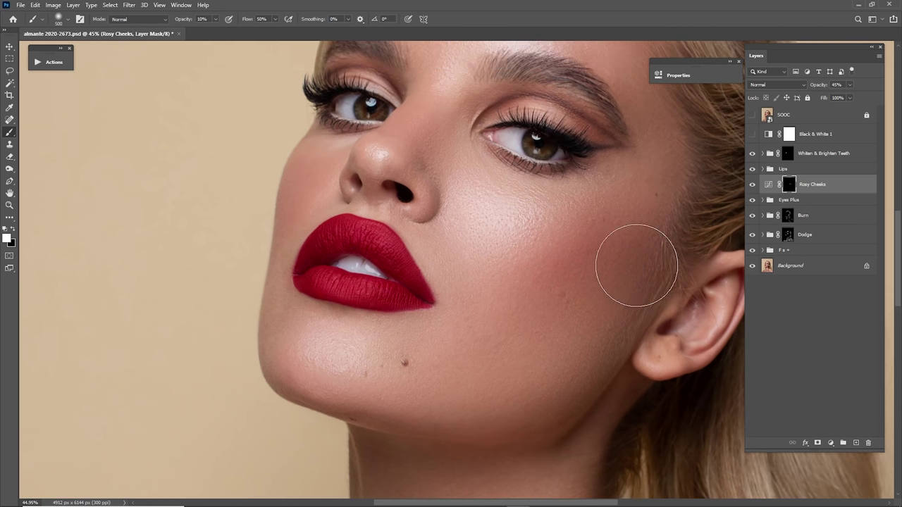
- Add blush to the far cheek with a 200 px brush at 10% opacity, and build up the near cheek at 400 px
left_click_drag(486, 231, 629, 278)
key("bracketleft")
key("bracketleft")
key("bracketleft")
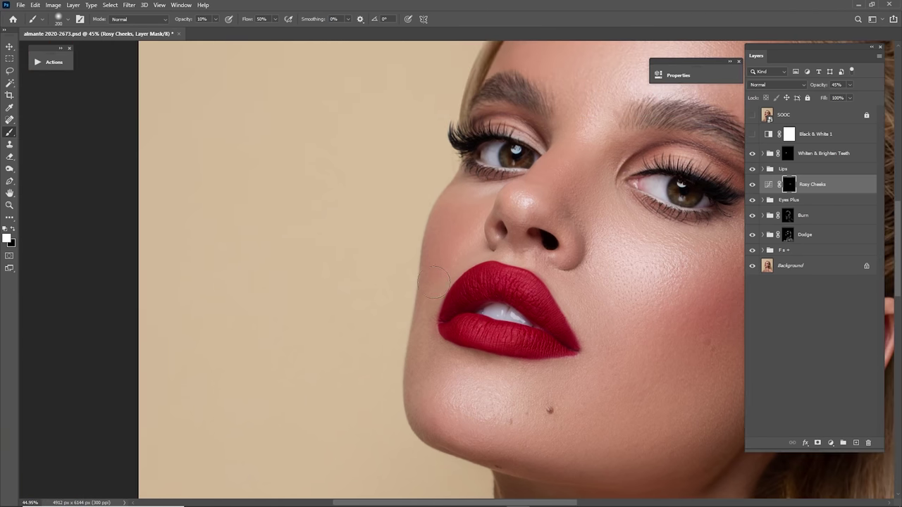
scroll(493, 261, "right", 4)
scroll(493, 261, "down", 1)
key("bracketright")
mouse_move(569, 296)
left_mouse_down()
mouse_move(617, 280)
mouse_move(534, 311)
mouse_move(600, 292)
mouse_move(592, 304)
mouse_move(565, 306)
mouse_move(658, 255)
mouse_move(533, 307)
mouse_move(628, 275)
mouse_move(549, 298)
mouse_move(656, 246)
mouse_move(604, 280)
mouse_move(634, 247)
left_mouse_up()
- Compare the blush by hiding and showing Rosy Cheeks, and set that layer's opacity to 38%
key("ctrl+0")
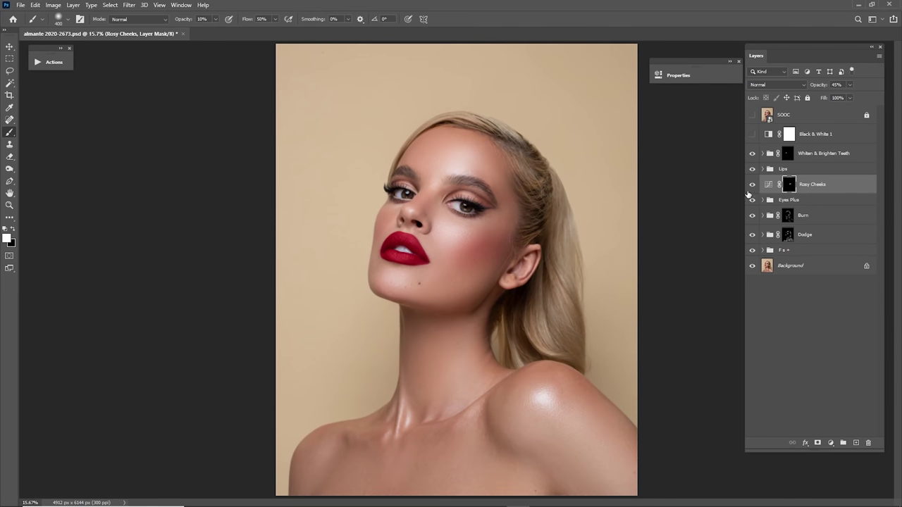
left_click(752, 186)
left_click(752, 186)
left_click(752, 186)
left_click(752, 186)
left_click_drag(815, 86, 896, 87)
left_click(849, 85)
left_click(834, 100)
left_click(835, 86)
type("38")
- Compare the whole retouch with the original photo by repeatedly showing and hiding the SOOC layer
left_click(751, 114)
left_click(751, 114)
left_click(751, 114)
left_click(751, 114)
left_click(752, 115)
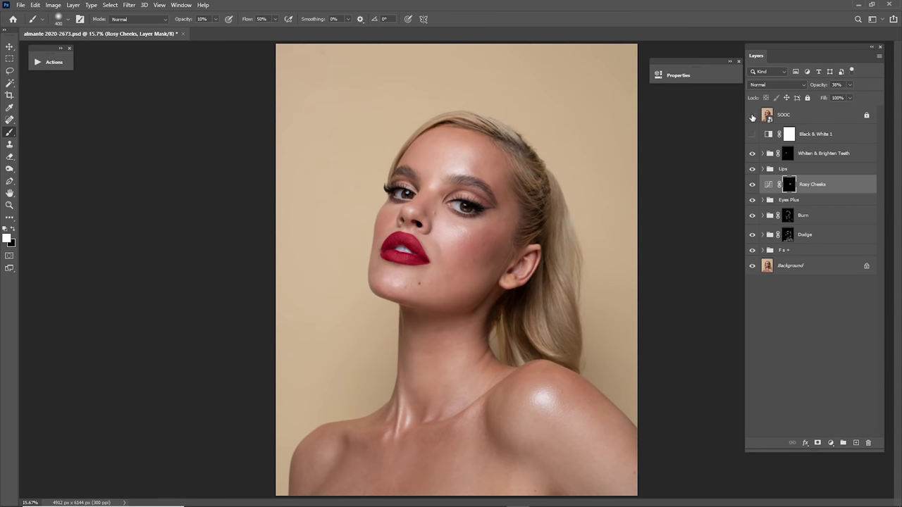
left_click(752, 117)
left_click(752, 117)
left_click(751, 116)
left_click(751, 116)
left_click(751, 117)
left_click(751, 116)
left_click(751, 116)
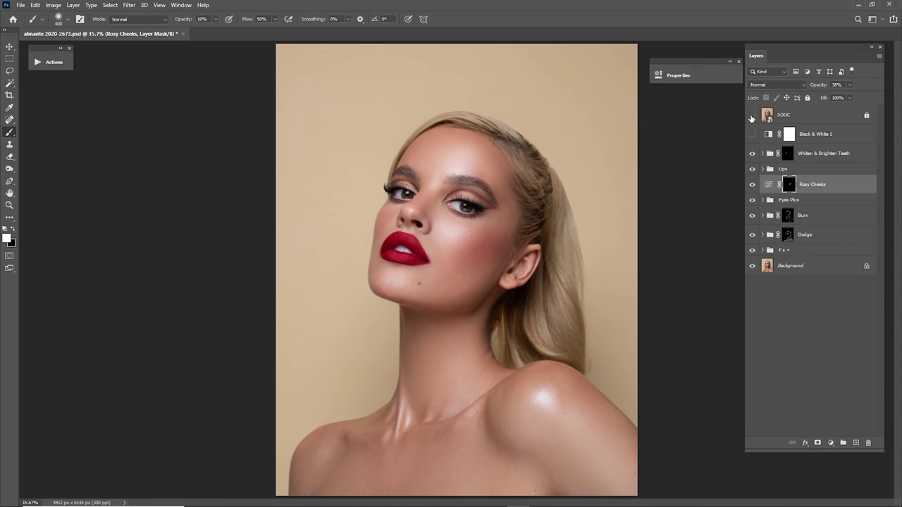
- Duplicate the Background layer and group the copy with all layers up to Whiten & Brighten Teeth as Retouch
left_click(805, 266)
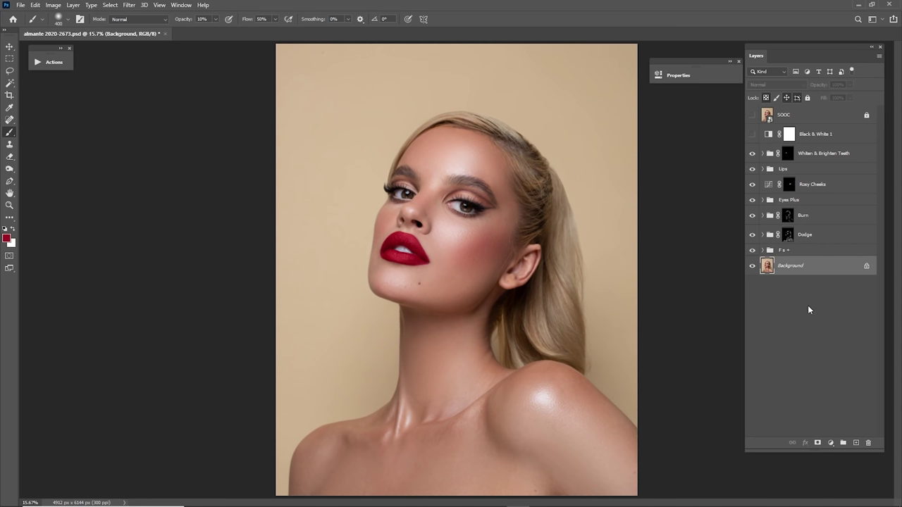
left_click_drag(805, 263, 855, 442)
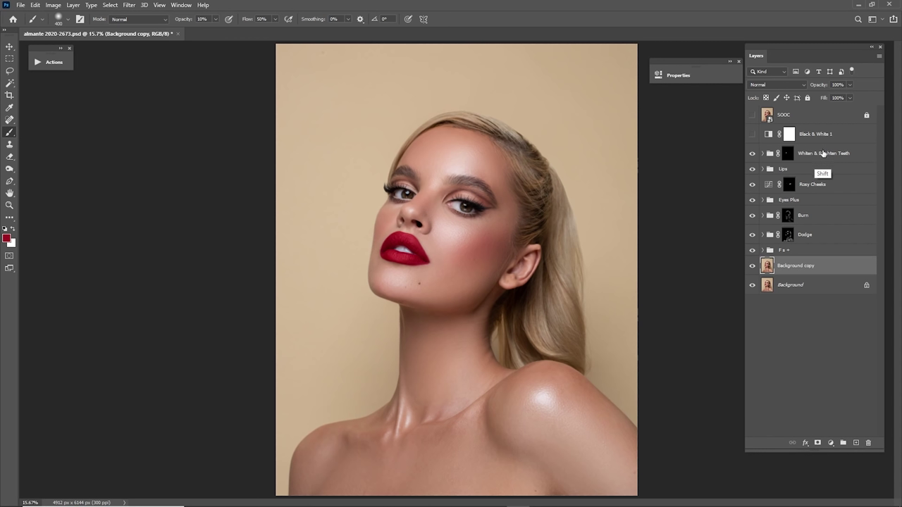
left_click(816, 156, "shift")
right_click(810, 155)
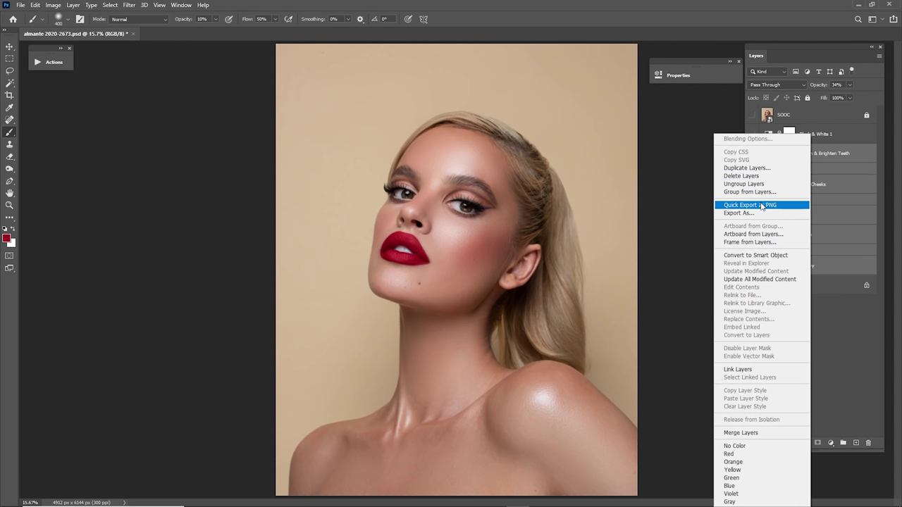
left_click(765, 192)
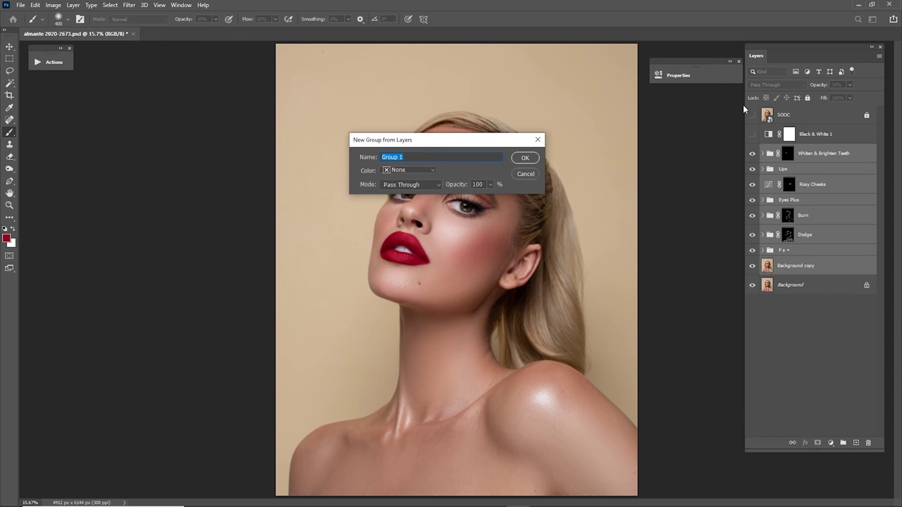
type("Retouch")
key("Return")
- Duplicate the Retouch group, hide the original group and merge the copy into a single layer
mouse_move(788, 154)
left_mouse_down()
mouse_move(810, 378)
mouse_move(855, 443)
left_mouse_up()
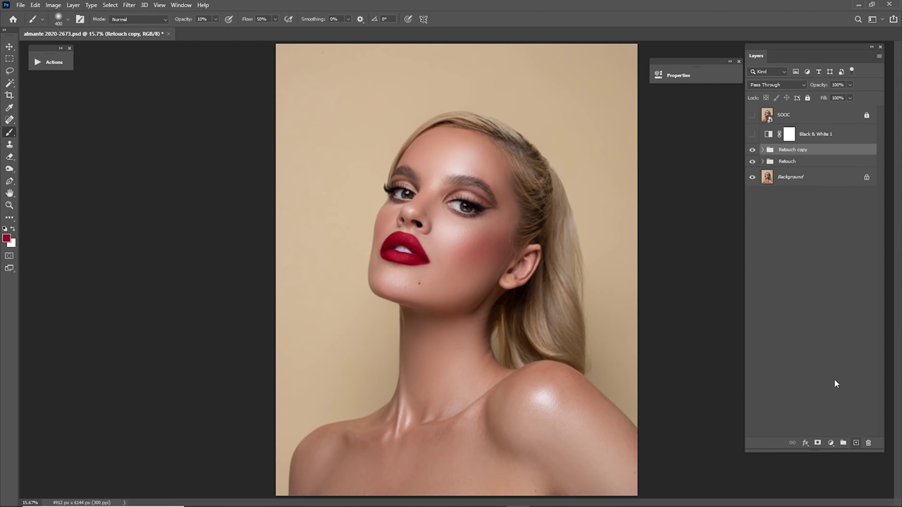
left_click(752, 162)
right_click(778, 153)
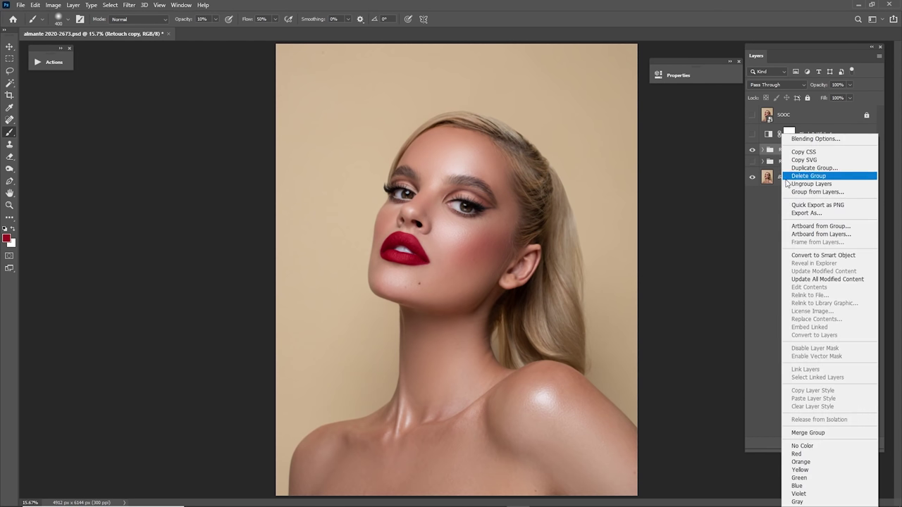
left_click(806, 429)
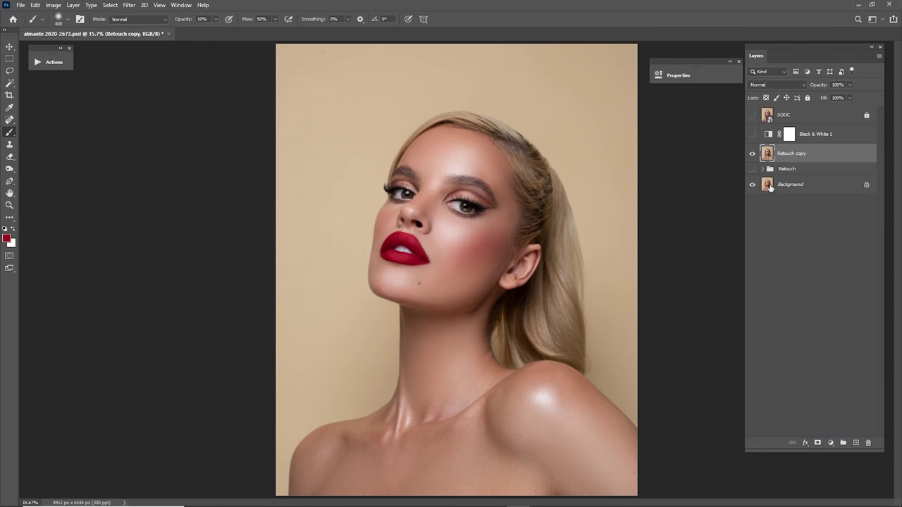
- Compare the merged Retouch copy with the unretouched Background by repeatedly hiding and showing the copy
left_click(752, 155)
left_click(753, 155)
left_click(752, 155)
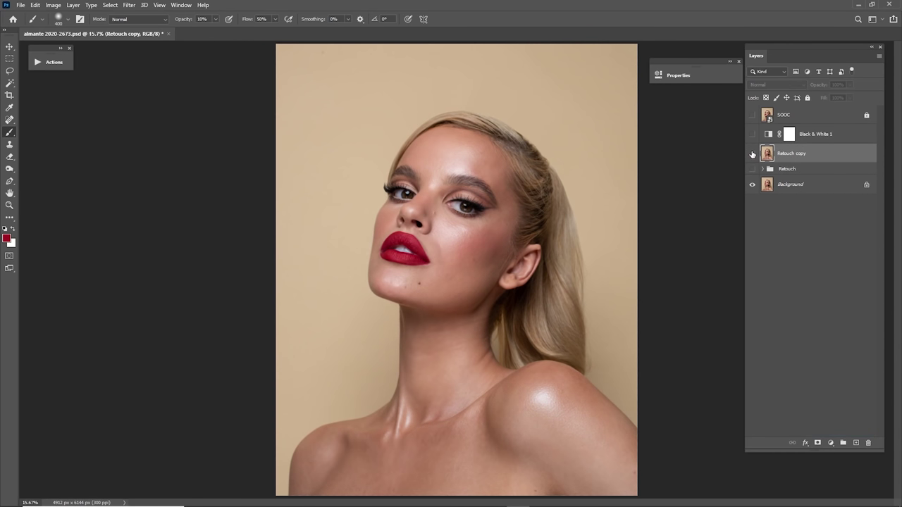
left_click(752, 155)
left_click(752, 155)
left_click(752, 155)
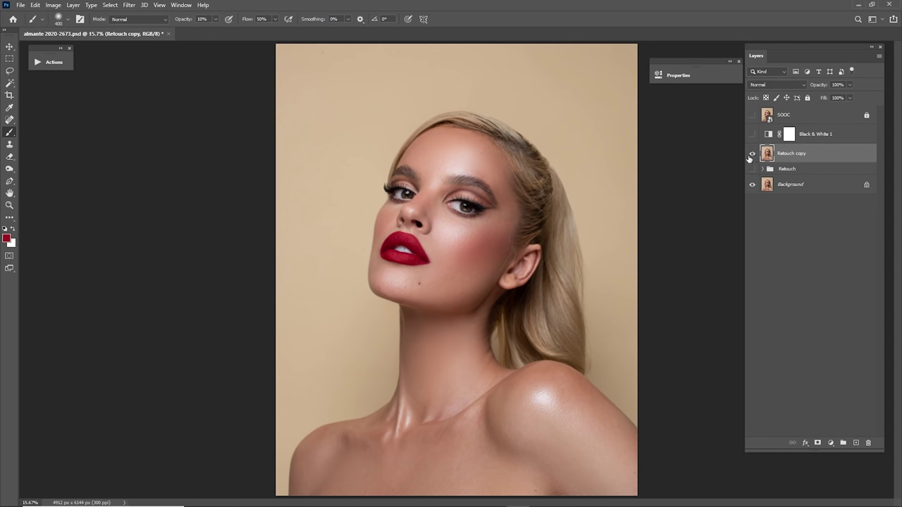
key("z")
mouse_move(336, 84)
left_mouse_down()
mouse_move(360, 110)
mouse_move(410, 213)
mouse_move(409, 197)
left_mouse_up()
key("j")
key("ctrl+d")
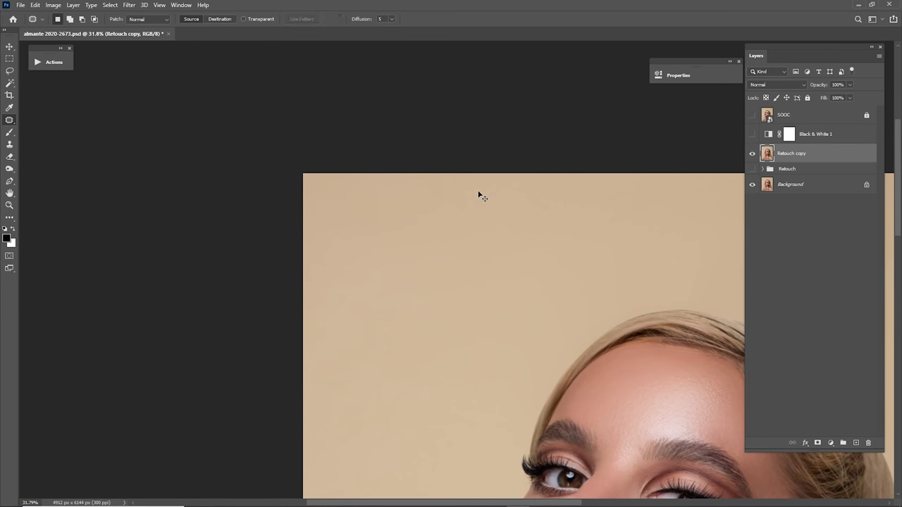
key("ctrl+0")
left_click(754, 154)
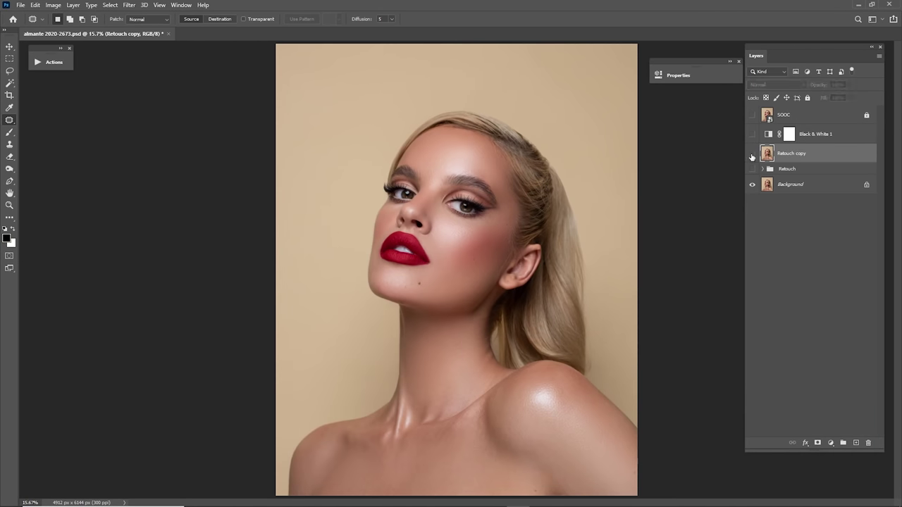
left_click(752, 157)
left_click(751, 160)
left_click(751, 161)
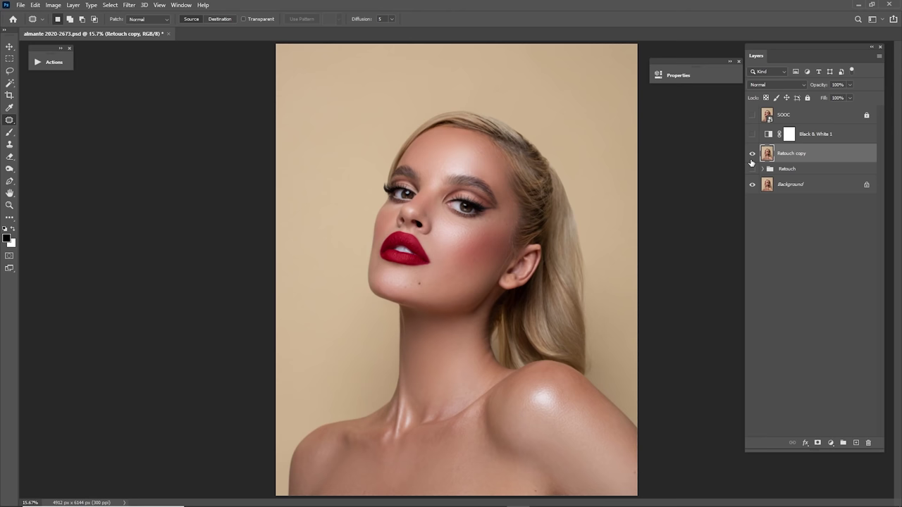
left_click(752, 162)
left_click(752, 164)
left_click(753, 165)
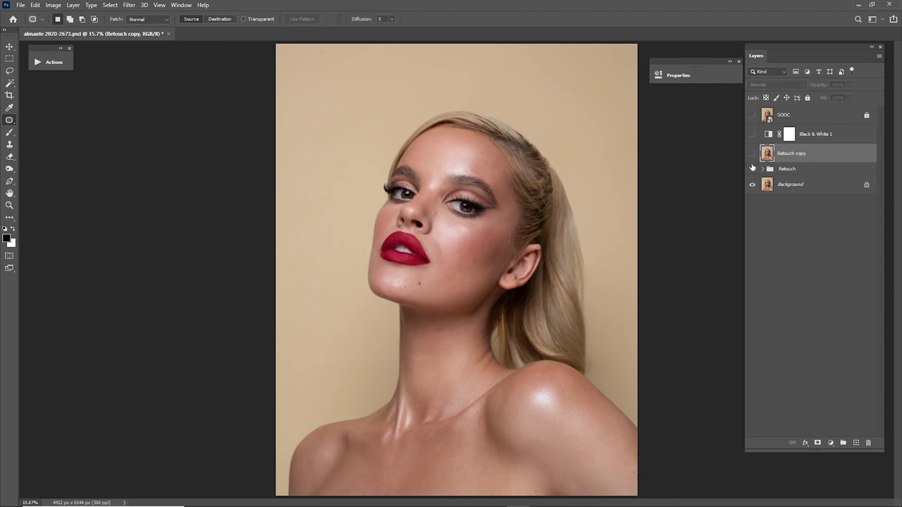
- Show the Retouch group in place of the hidden Retouch copy and save the document
left_click(752, 166)
left_click(753, 167)
left_click(752, 169)
left_click(753, 169)
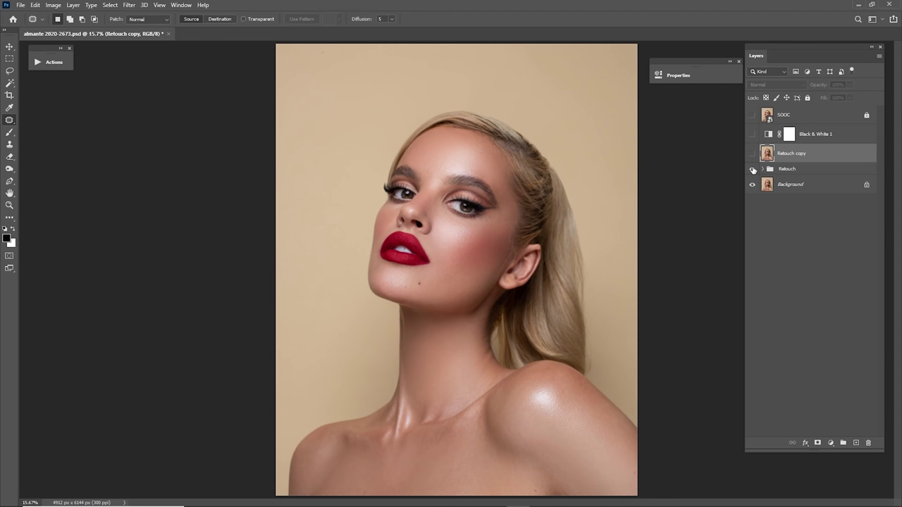
key("ctrl+s")
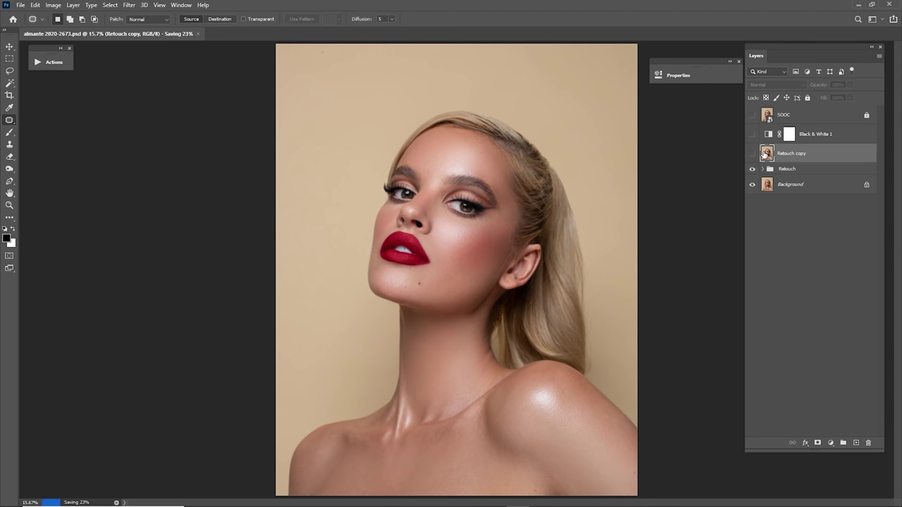
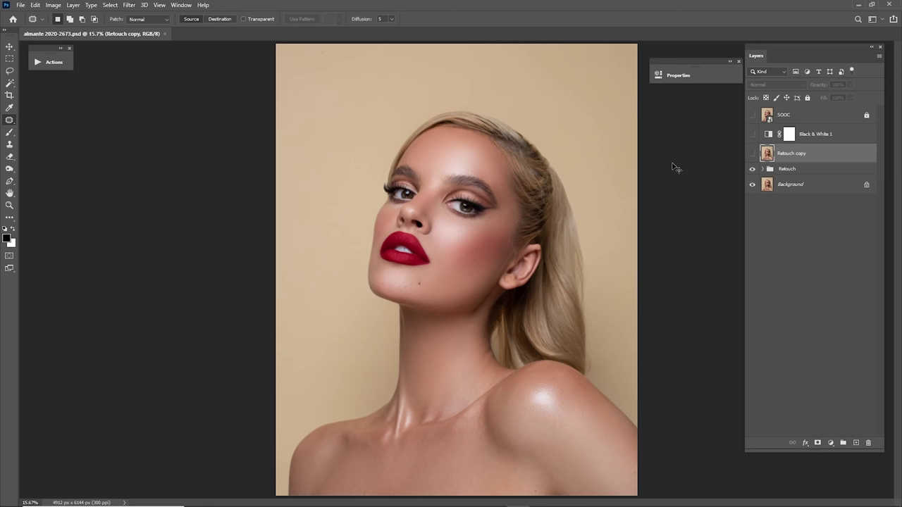
key("ctrl+a")
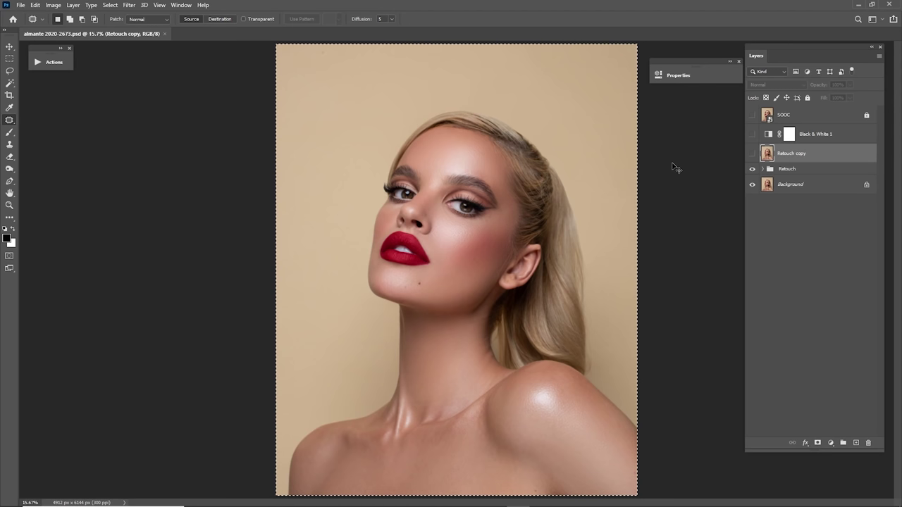
left_click(21, 5)
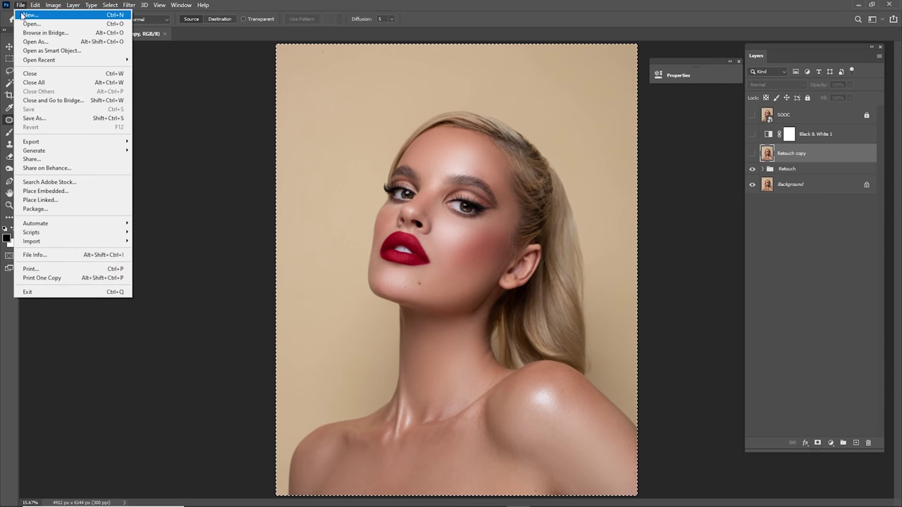
left_click(23, 14)
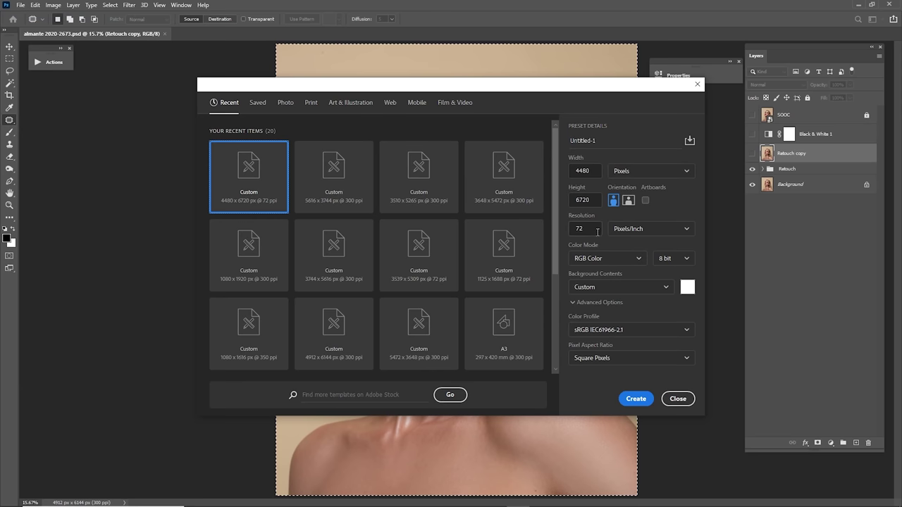
left_click(636, 398)
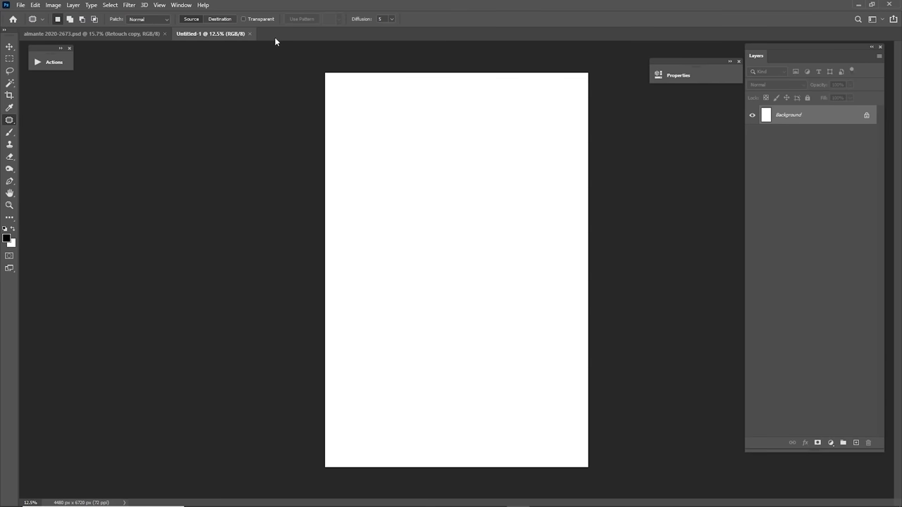
left_click(251, 34)
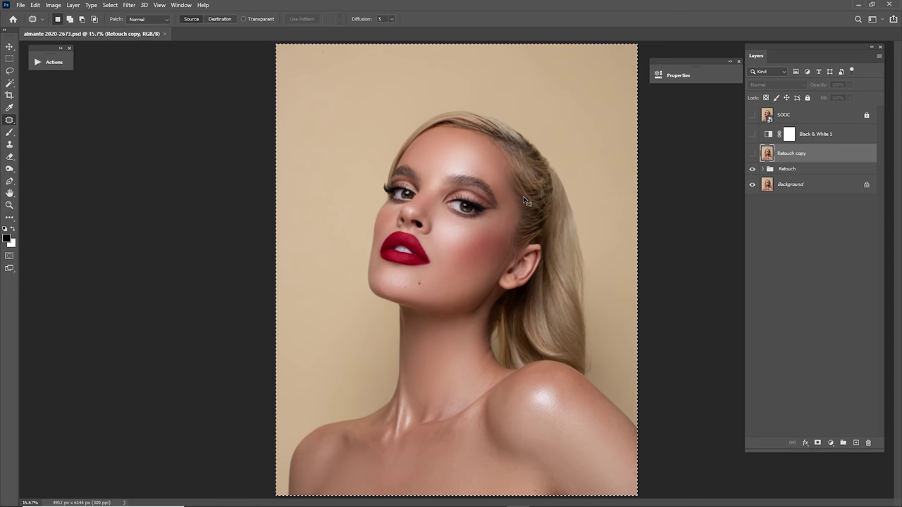
key("ctrl+a")
left_click(21, 5)
left_click(32, 17)
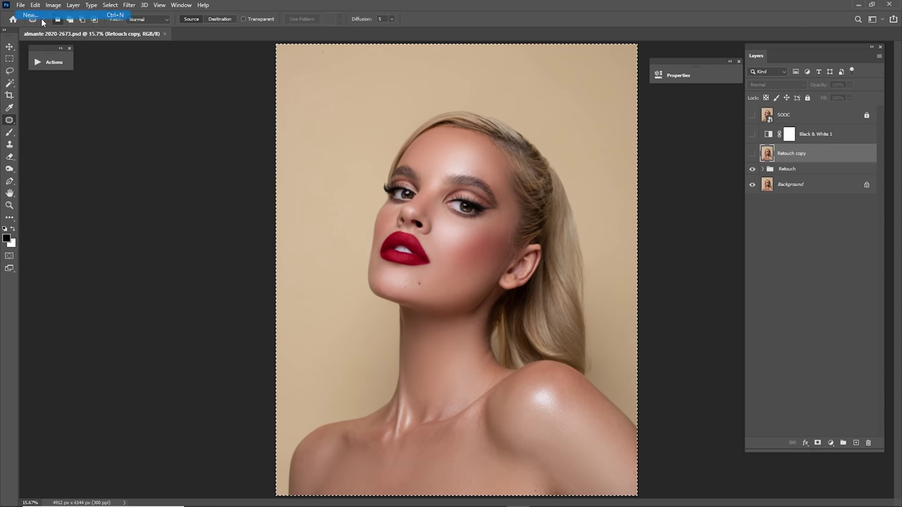
left_click(636, 398)
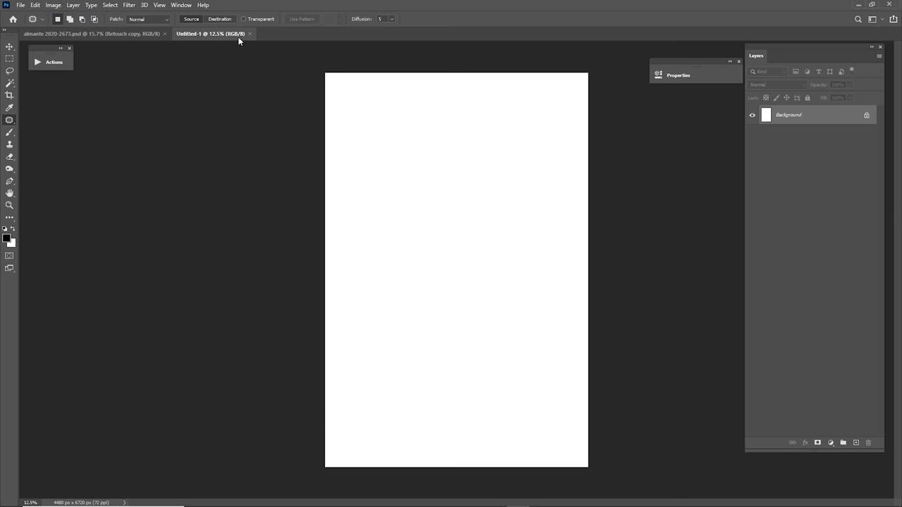
left_click(250, 33)
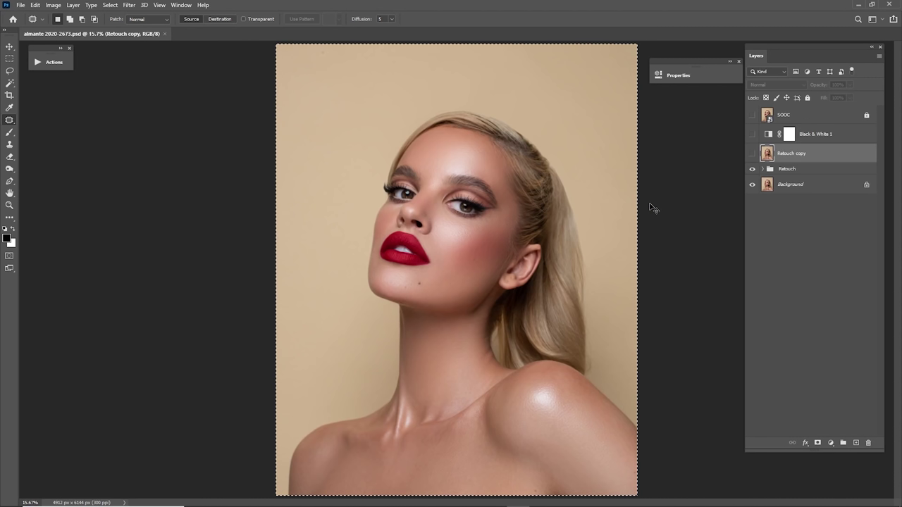
key("ctrl+a")
left_click(20, 5)
mouse_move(35, 5)
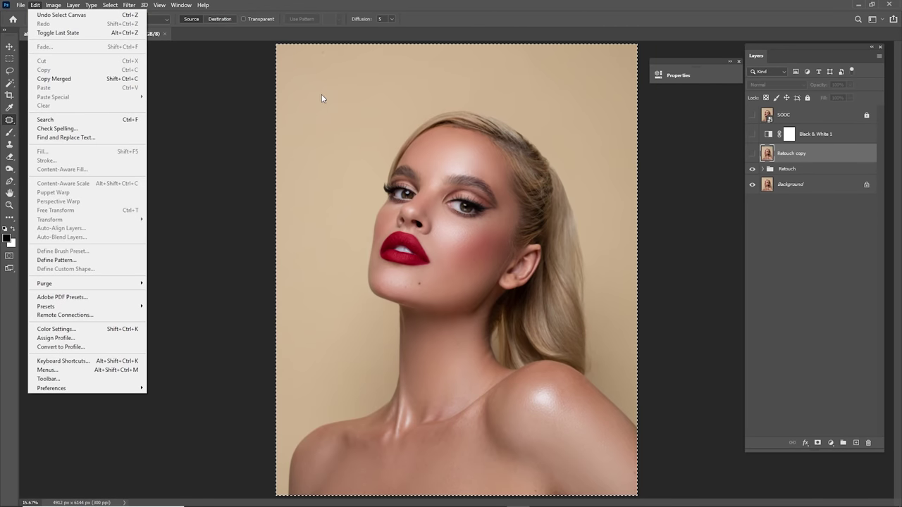
left_click(464, 9)
key("ctrl+d")
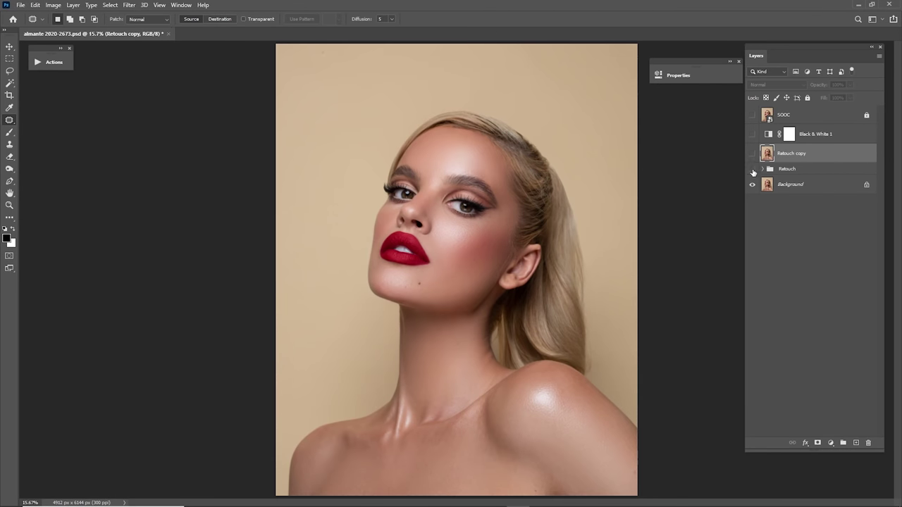
- Show Retouch copy instead of the Retouch group and copy the entire canvas with Copy Merged
left_click(752, 169)
left_click(751, 153)
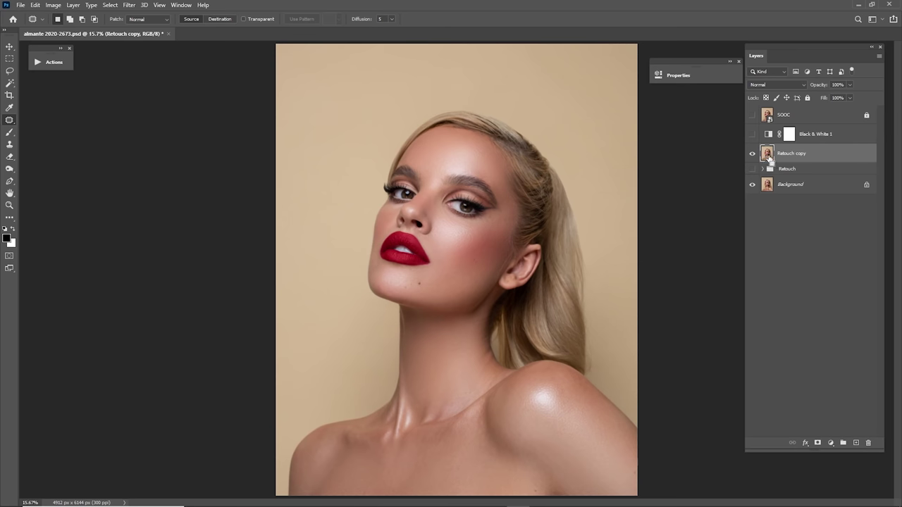
key("ctrl+a")
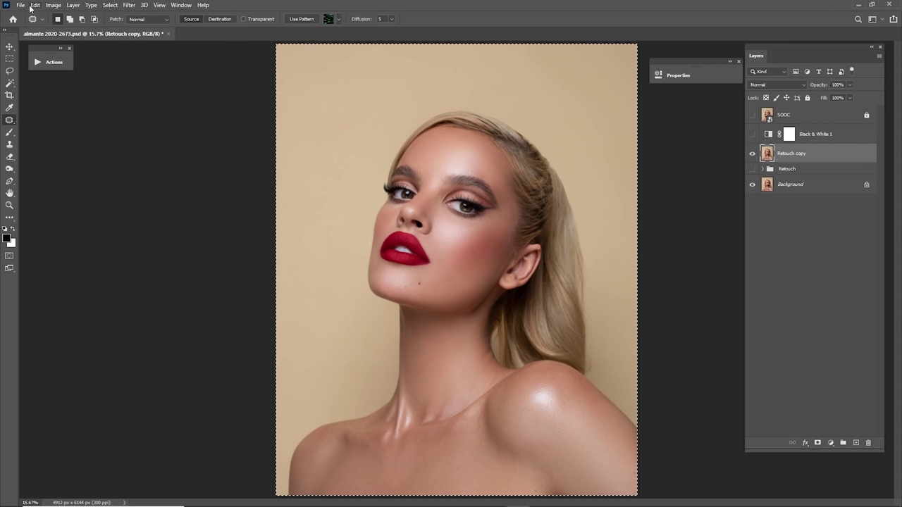
left_click(35, 5)
left_click(54, 78)
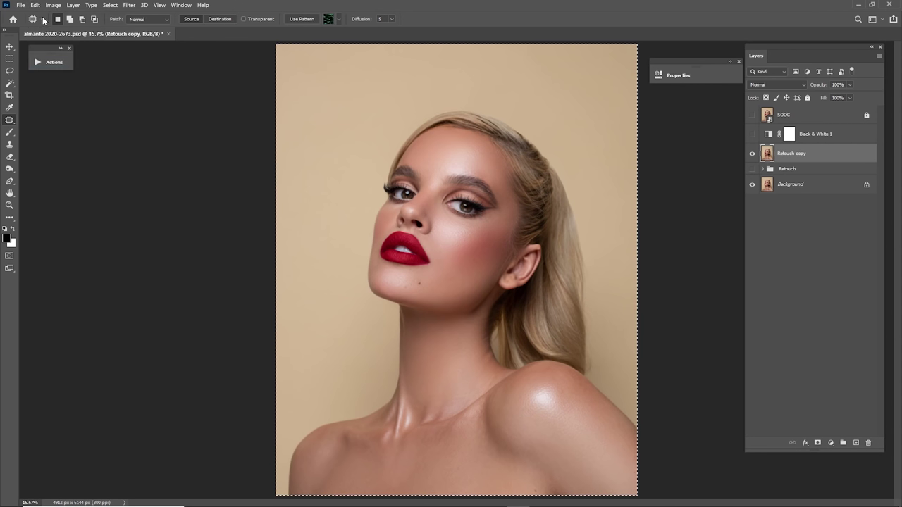
- Paste the copied image into a new 4912 x 6144 px, 300 ppi document and merge it with the Background
left_click(20, 5)
left_click(29, 15)
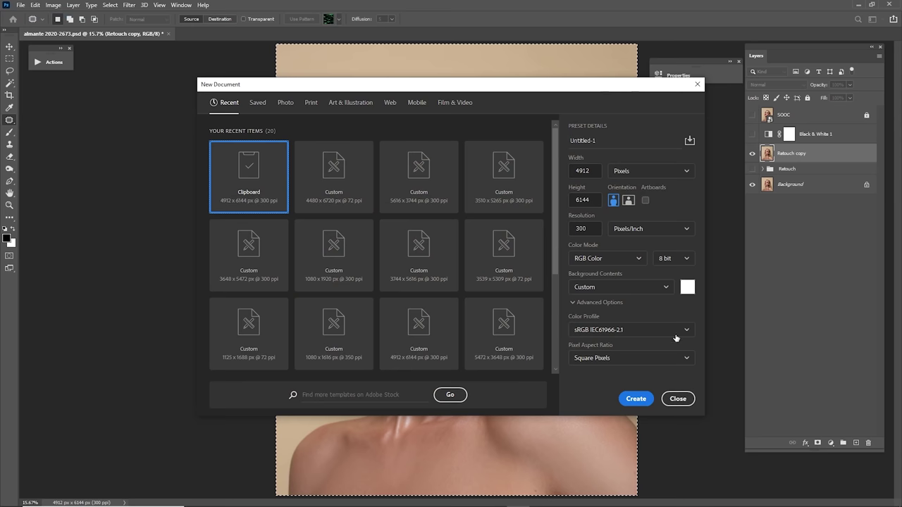
left_click(636, 399)
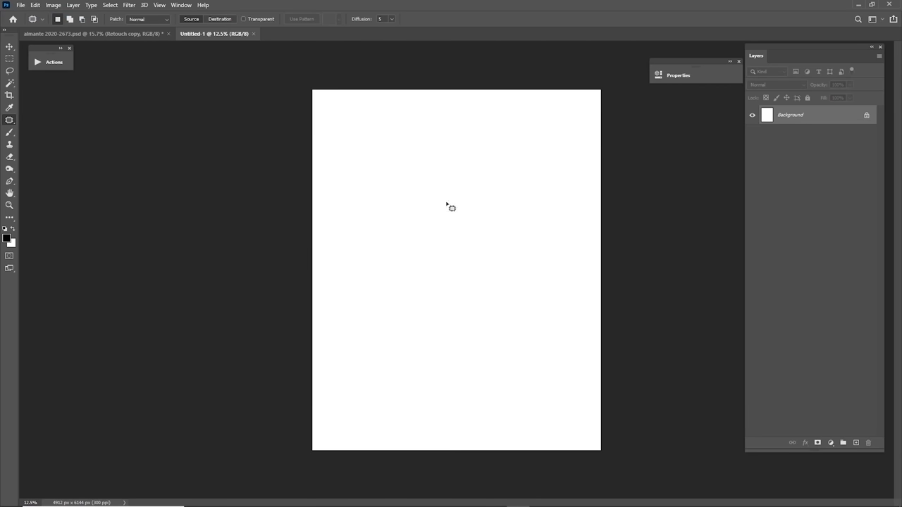
key("ctrl+v")
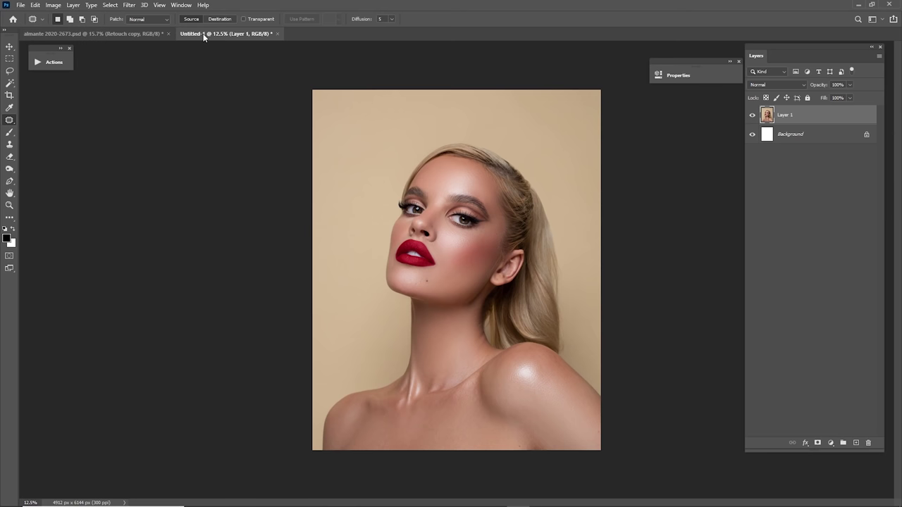
left_click(796, 141, "shift")
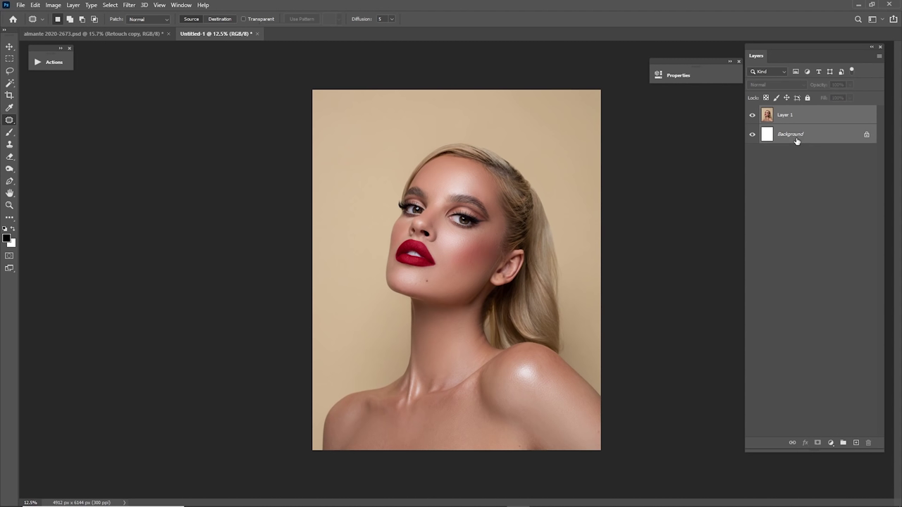
key("ctrl+e")
- Collapse the Retouching Action set and expand the Color Grade - White Skin set of actions
left_click(53, 62)
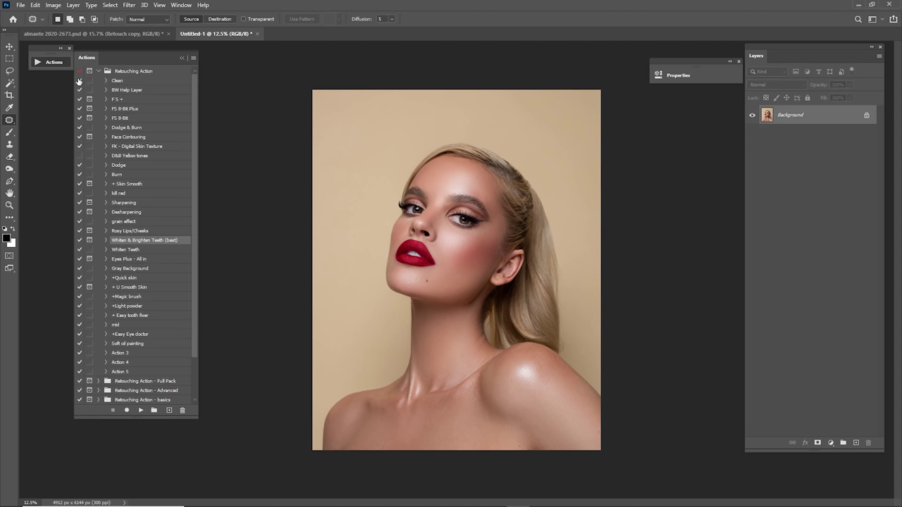
left_click(98, 71)
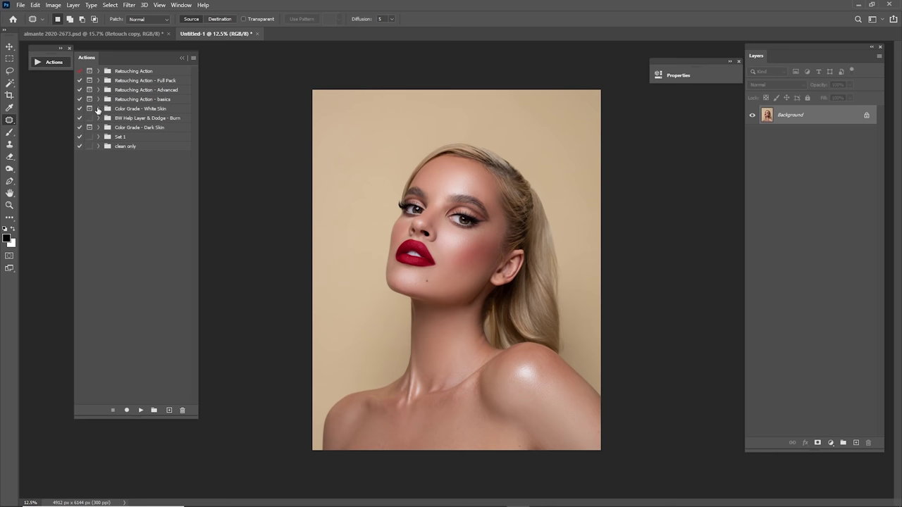
left_click(98, 108)
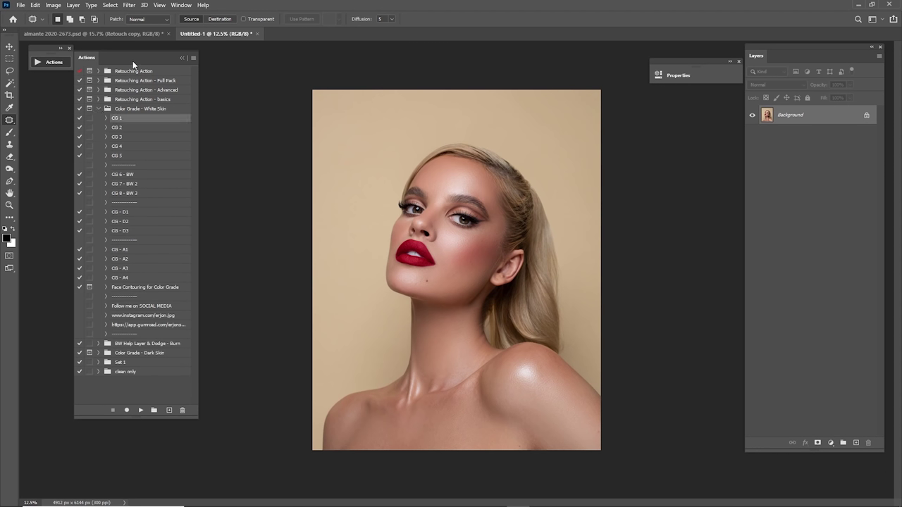
left_click_drag(132, 64, 106, 58)
- Try the CG 1 and CG 2 colour grade actions on the portrait, undoing each
left_click(115, 410)
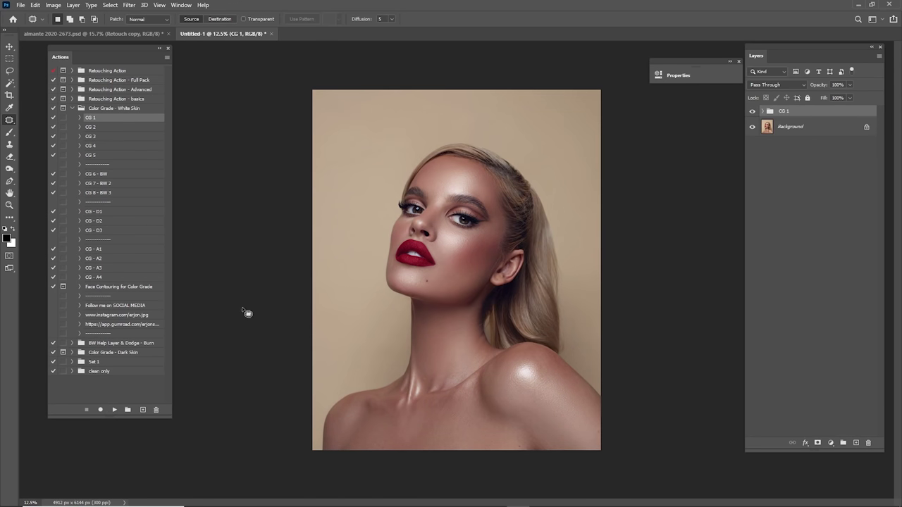
key("ctrl+z")
left_click(96, 128)
left_click(115, 409)
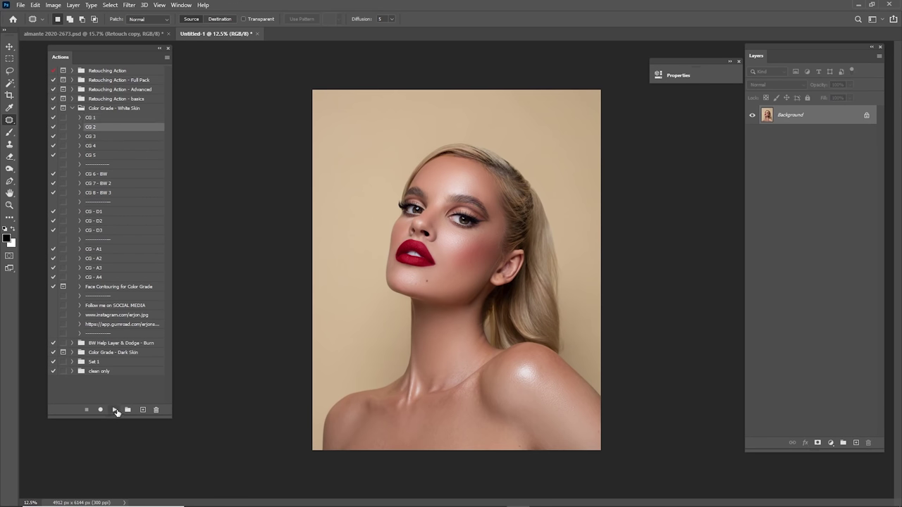
key("ctrl+z")
- Try the CG 3 colour grade action, compare it with the ungraded portrait and delete its group
left_click(96, 136)
left_click(112, 410)
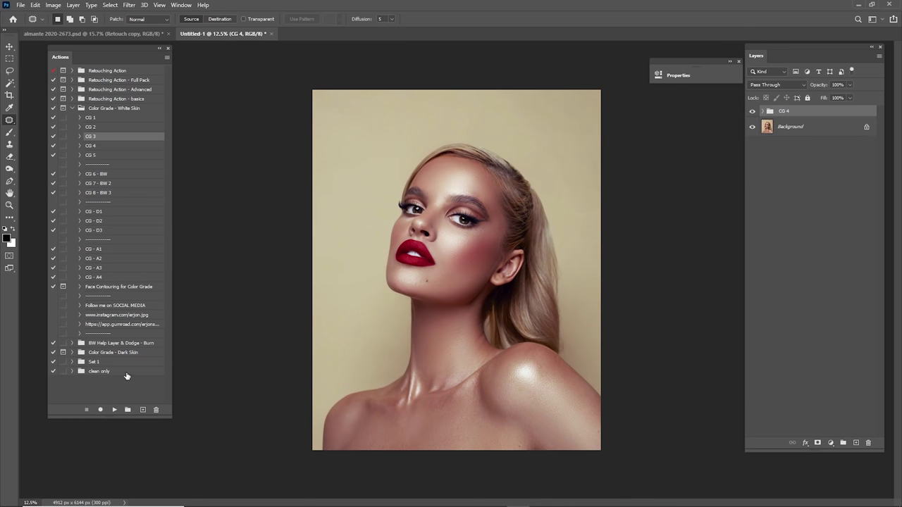
left_click(751, 112)
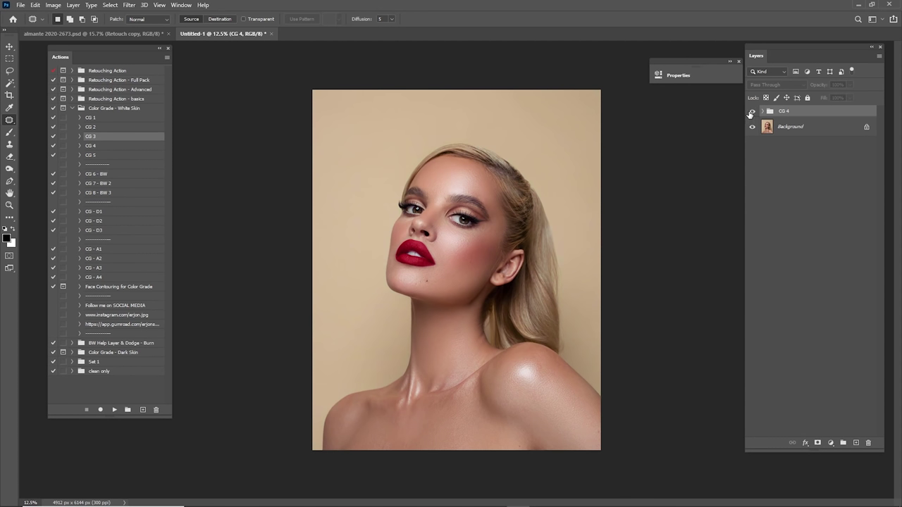
left_click(751, 112)
key("Delete")
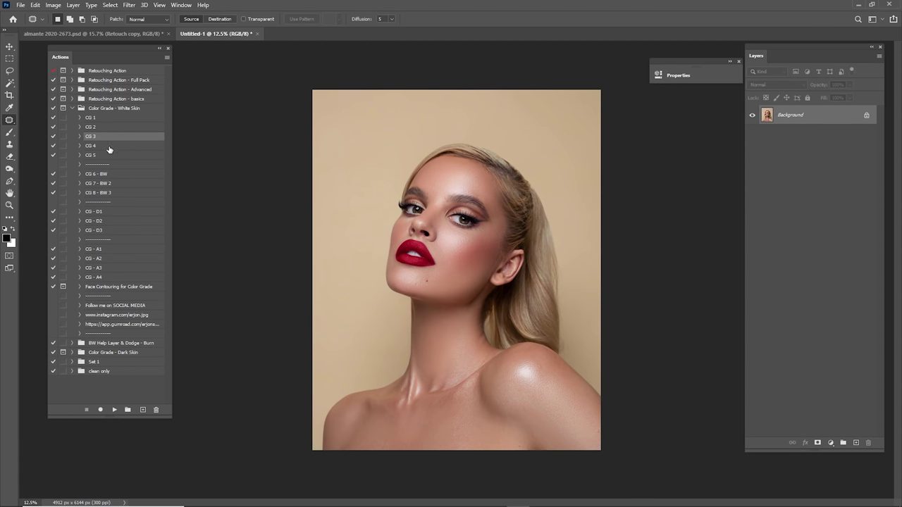
- Run the CG 4 colour grade action on the portrait
left_click(109, 146)
left_click(113, 411)
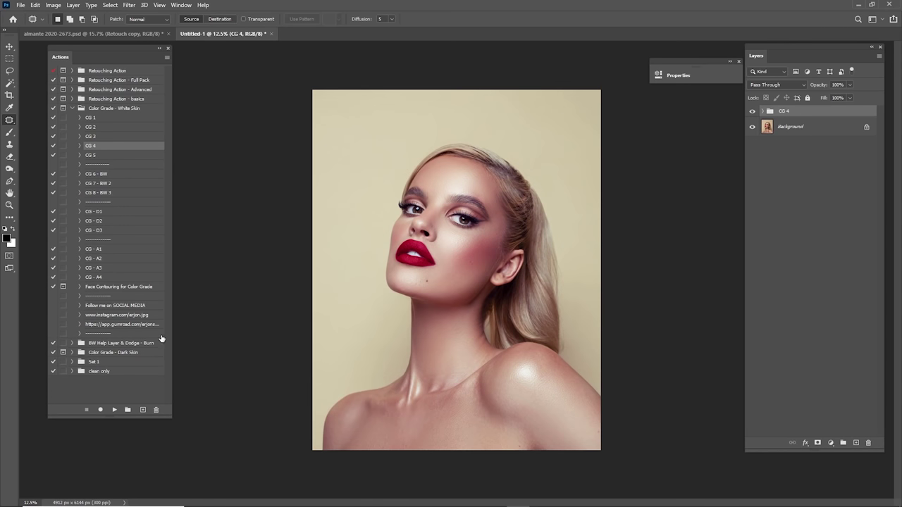
- Copy the CG 4 group into almante 2020-2673.psd above Retouch copy, and delete the group from Untitled-1
left_click(754, 112)
left_click(754, 112)
key("v")
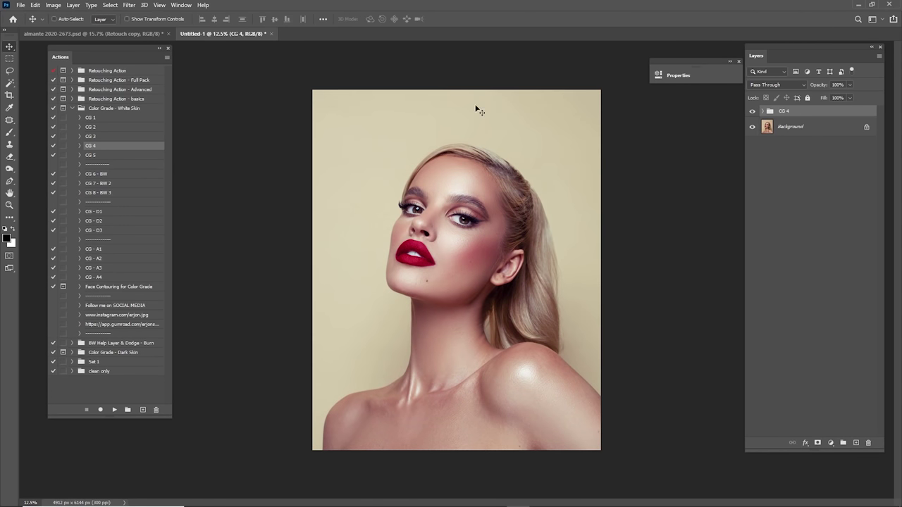
left_click(155, 35)
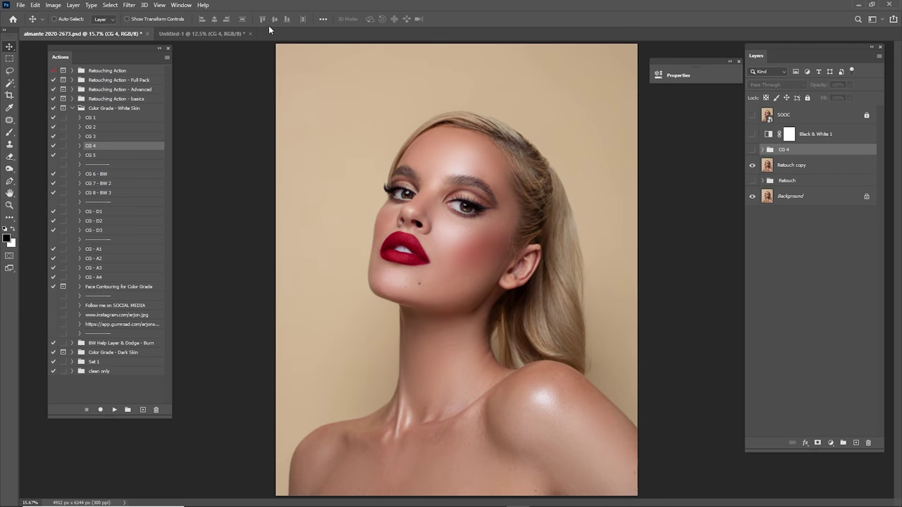
left_click(236, 31)
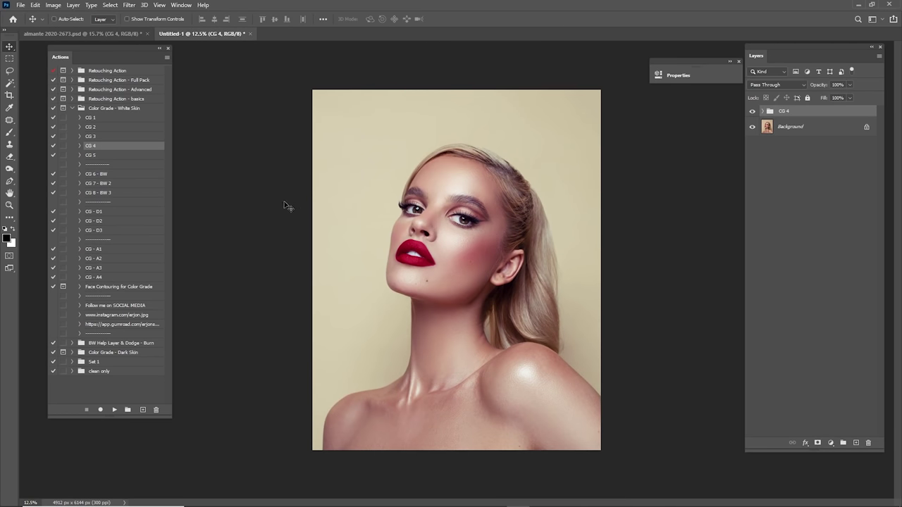
key("Delete")
- Try the CG 5 and CG - D1 colour grade actions on the portrait, deleting each resulting group
left_click(109, 156)
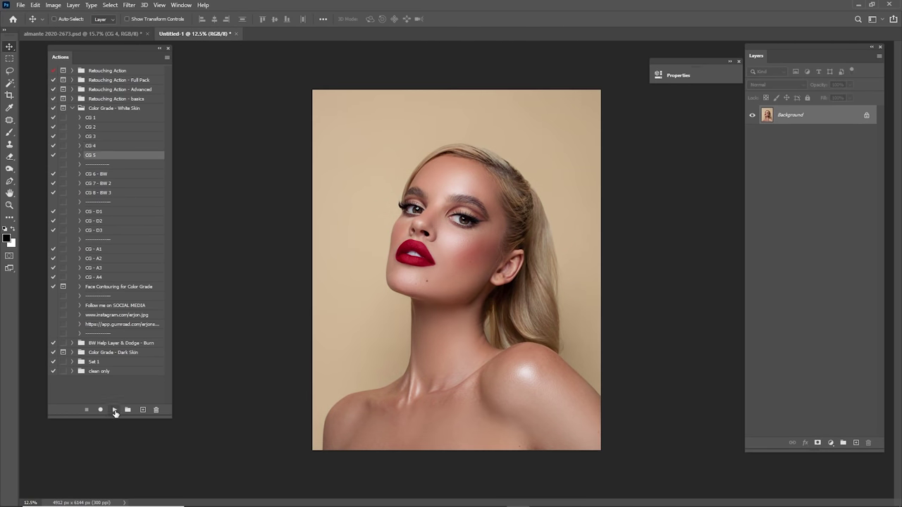
left_click(114, 409)
key("Delete")
left_click(104, 212)
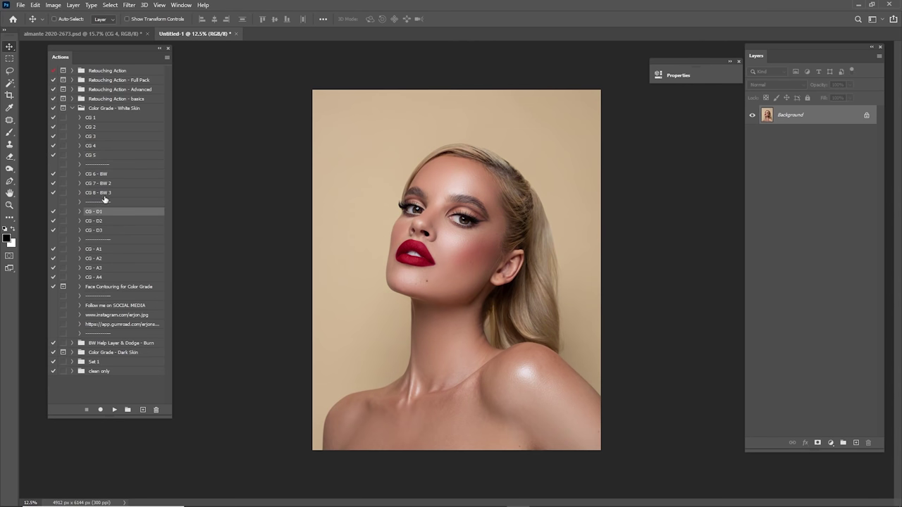
left_click(114, 409)
key("Delete")
- Try the CG - D2 and CG - D3 colour grade actions on the portrait, removing one before running the other
left_click(104, 222)
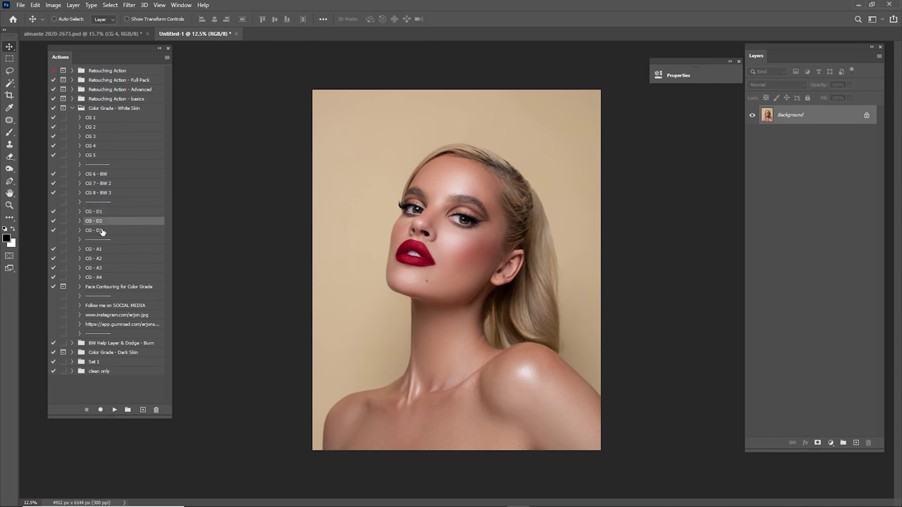
left_click(114, 409)
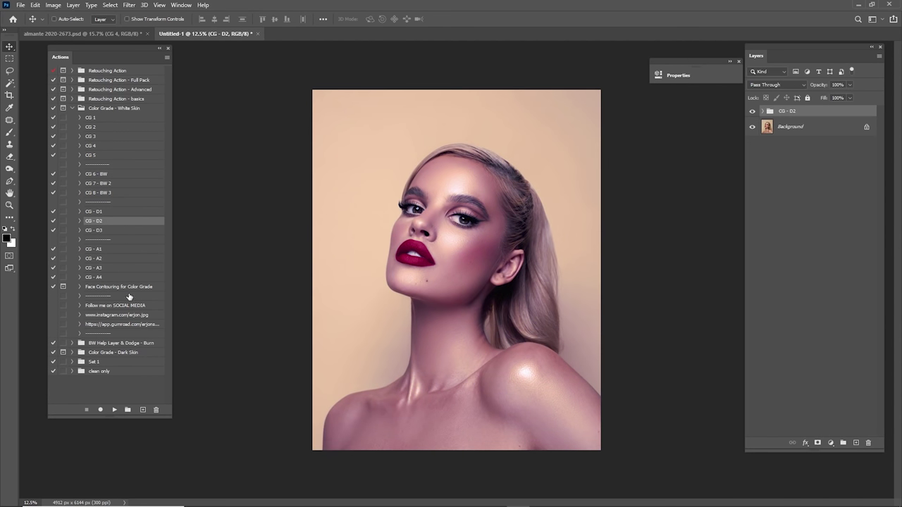
left_click(94, 231)
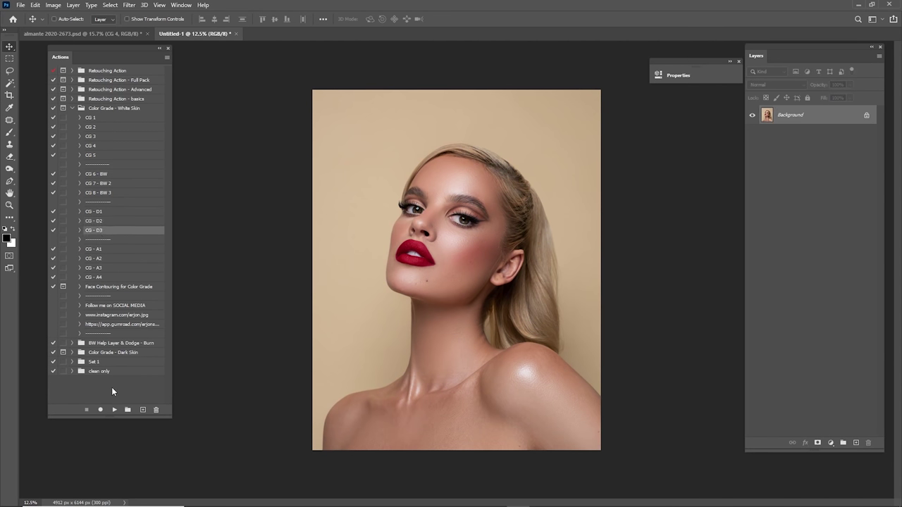
left_click(112, 409)
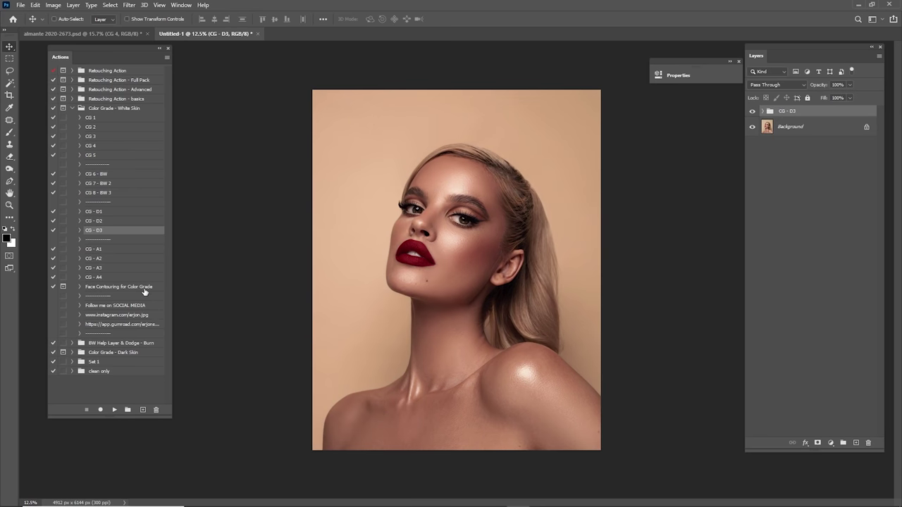
- Try the CG - A1 and CG - A2 colour grade actions on the portrait, removing one before running the other
left_click(103, 249)
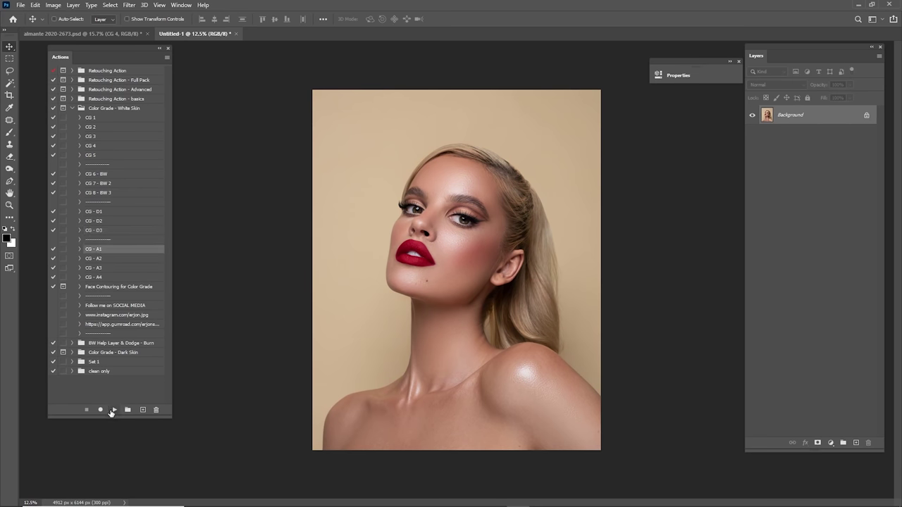
left_click(113, 410)
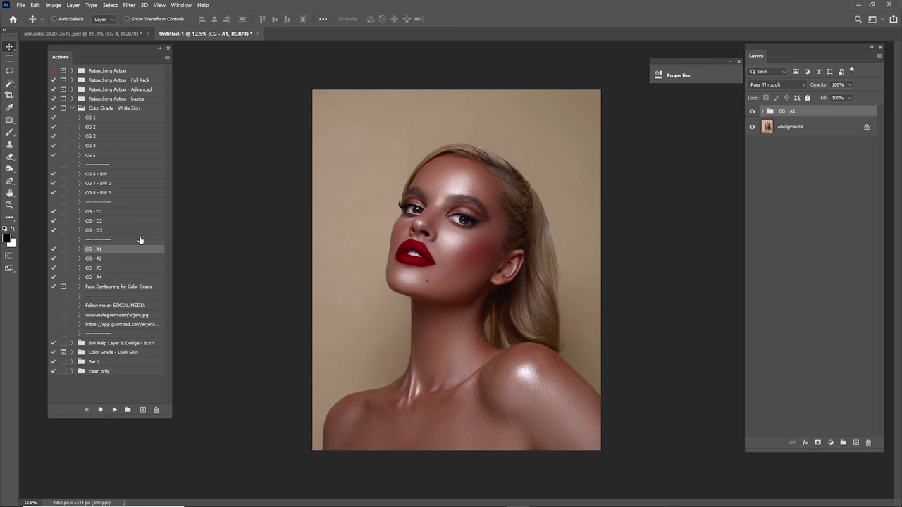
key("Delete")
left_click(111, 259)
left_click(115, 409)
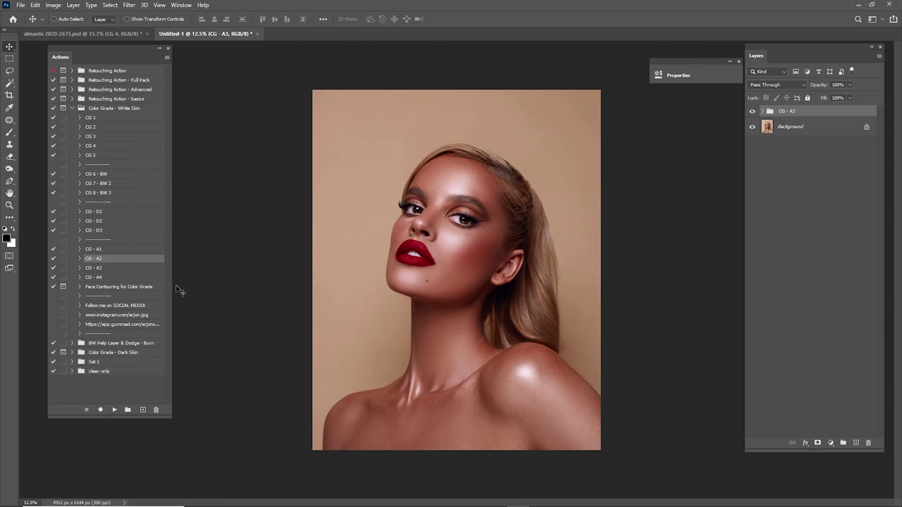
- Delete the previous grade group and try the CG - A3 colour grade action, deleting its group as well
left_click(113, 269)
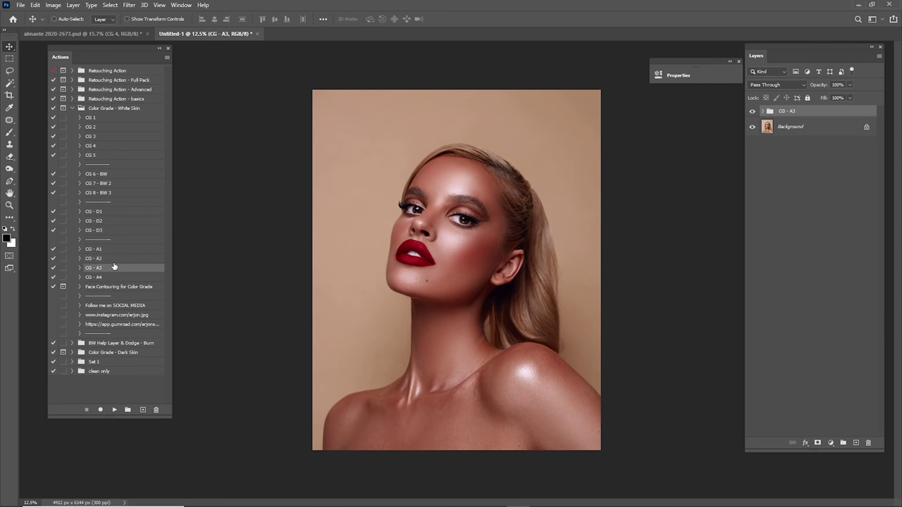
key("Delete")
left_click(113, 409)
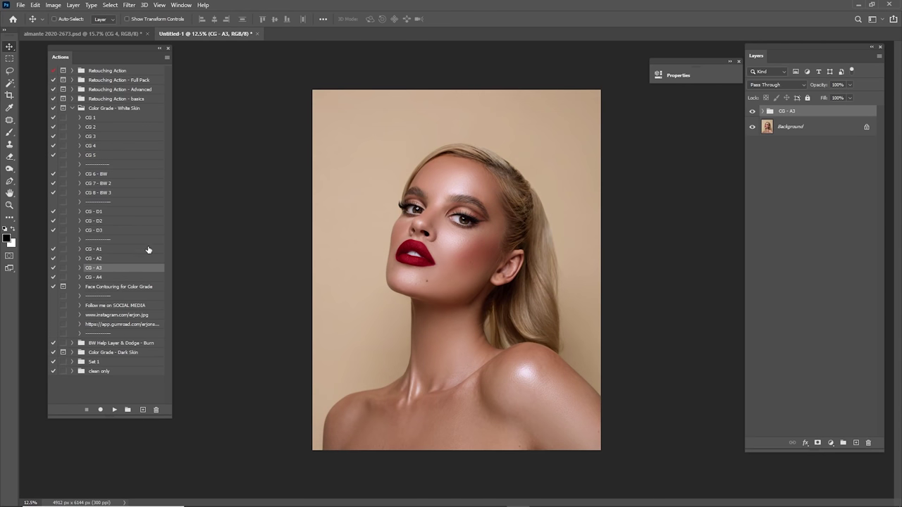
key("Delete")
- Run the CG - A4 colour grade action and copy its group, hidden, into almante 2020-2673.psd
left_click(110, 277)
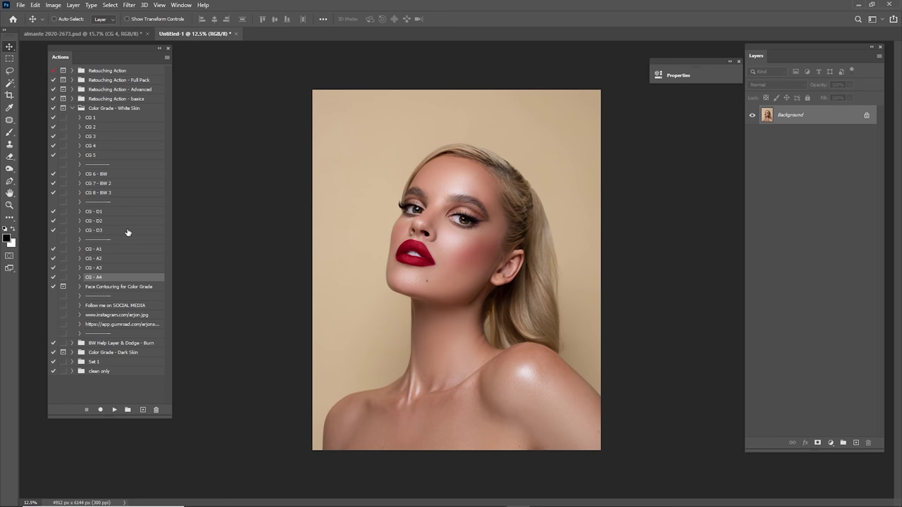
left_click(114, 410)
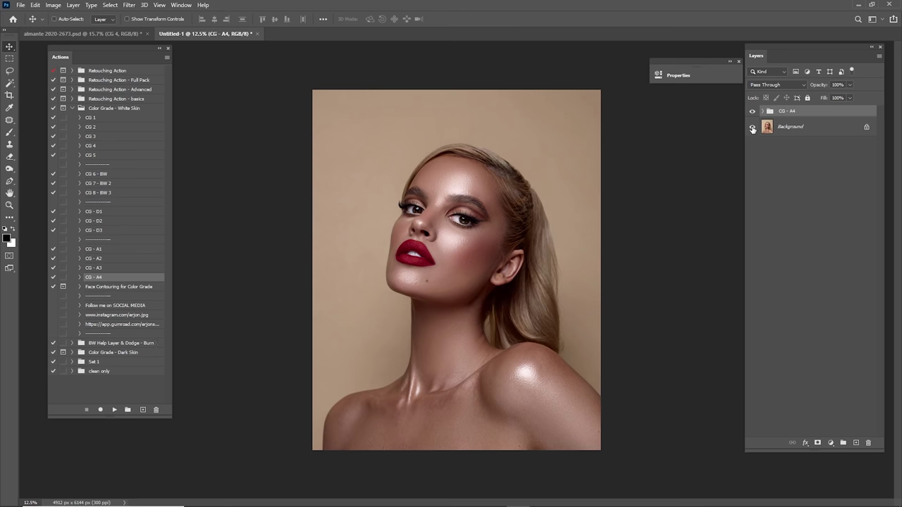
left_click(752, 111)
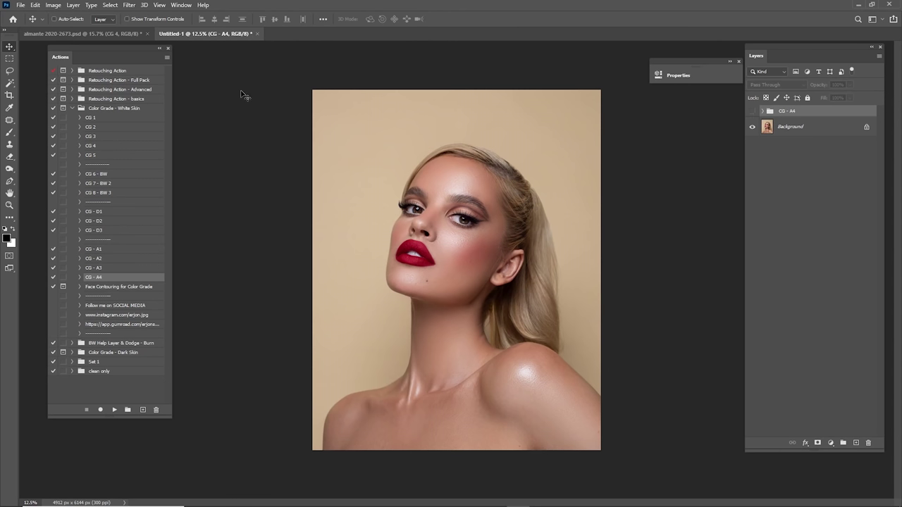
left_click(120, 35)
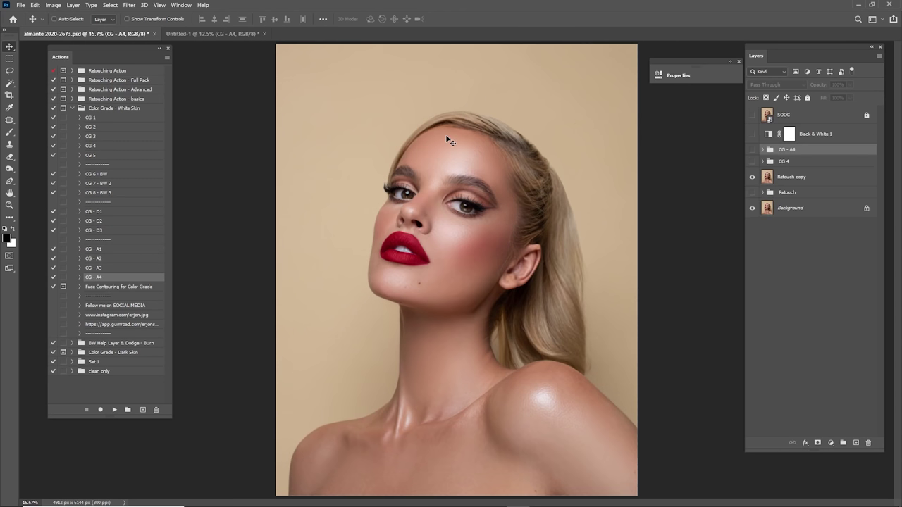
- Move the CG - A4 group below the CG 4 group and make it visible
left_click_drag(792, 152, 799, 169)
left_click(752, 162)
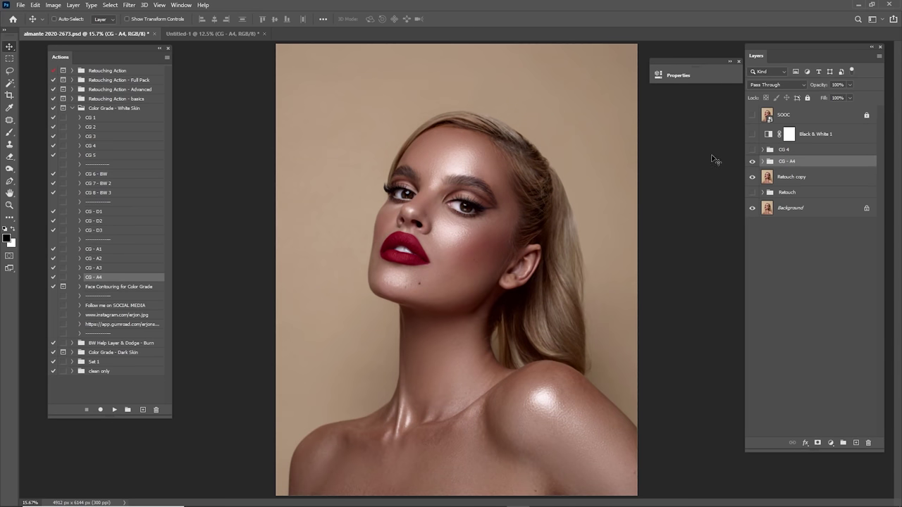
key("z")
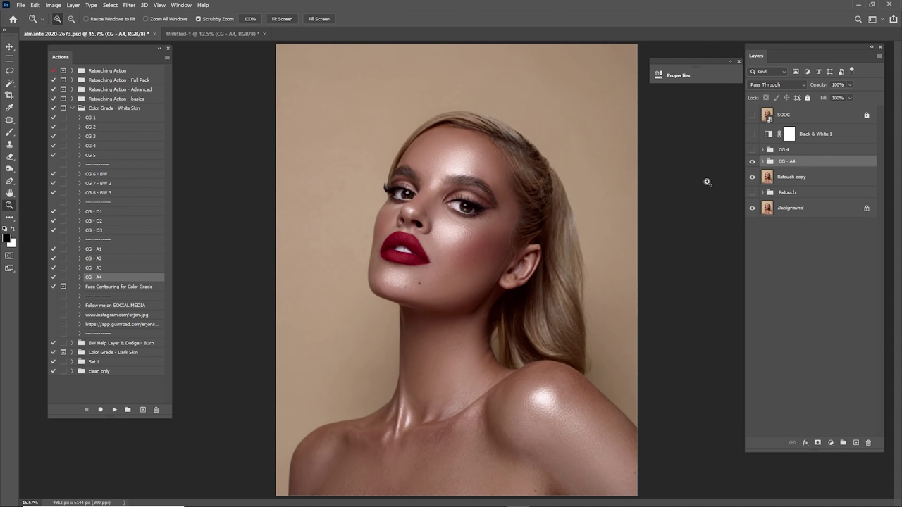
- Expand the CG - A4 group and hide all its layers except Black & White 1
left_click(762, 162)
left_click_drag(754, 189, 748, 428)
scroll(780, 349, "down", 2)
left_click(751, 376)
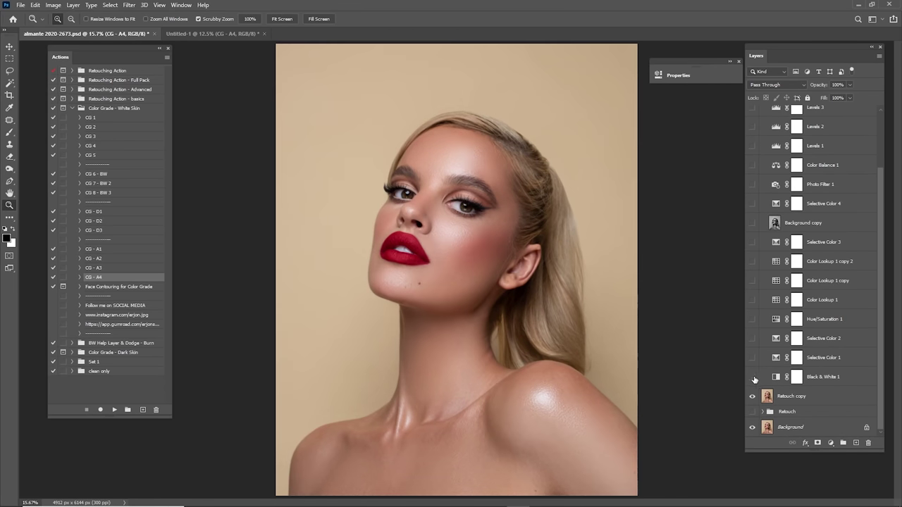
left_click(751, 377)
left_click(823, 359)
left_click(824, 376)
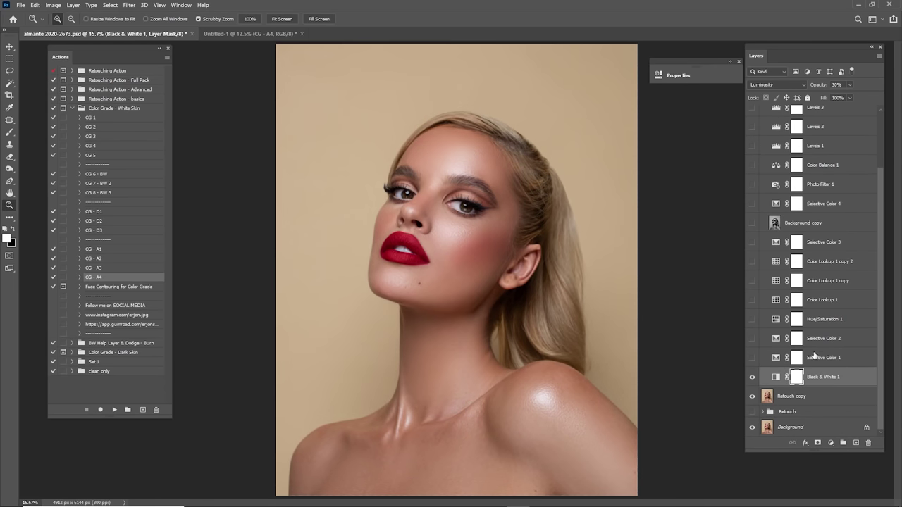
- Show the Selective Color 1, Selective Color 2, Hue/Saturation 1, Color Lookup 1 and Color Lookup 1 copy layers in CG - A4
left_click(822, 359)
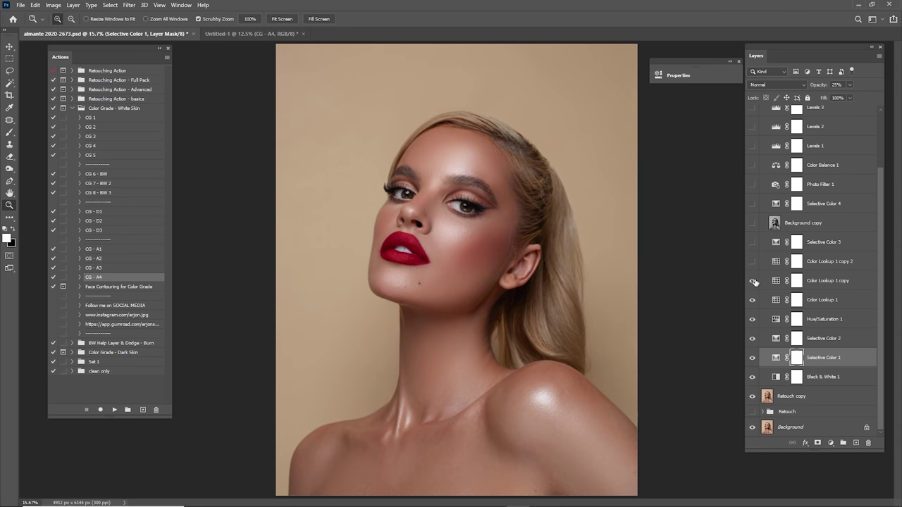
left_click(752, 319)
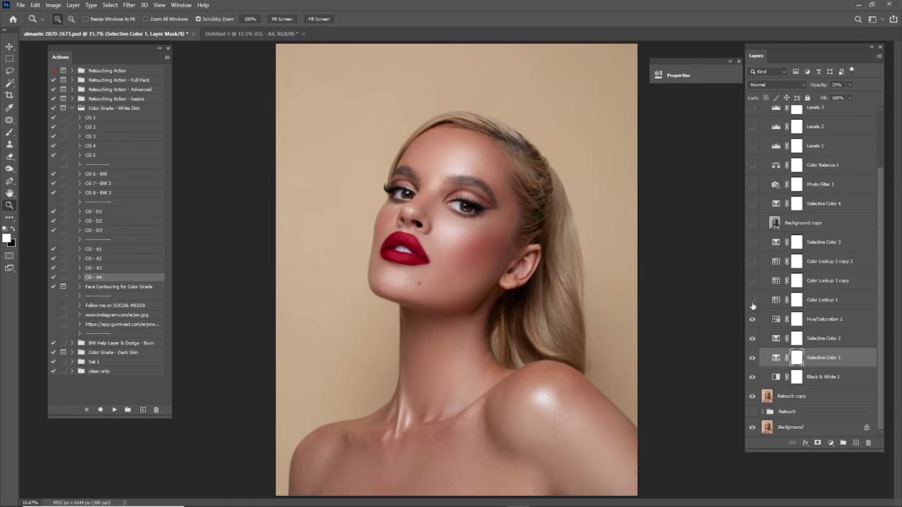
left_click(752, 300)
left_click(751, 282)
left_click(834, 282)
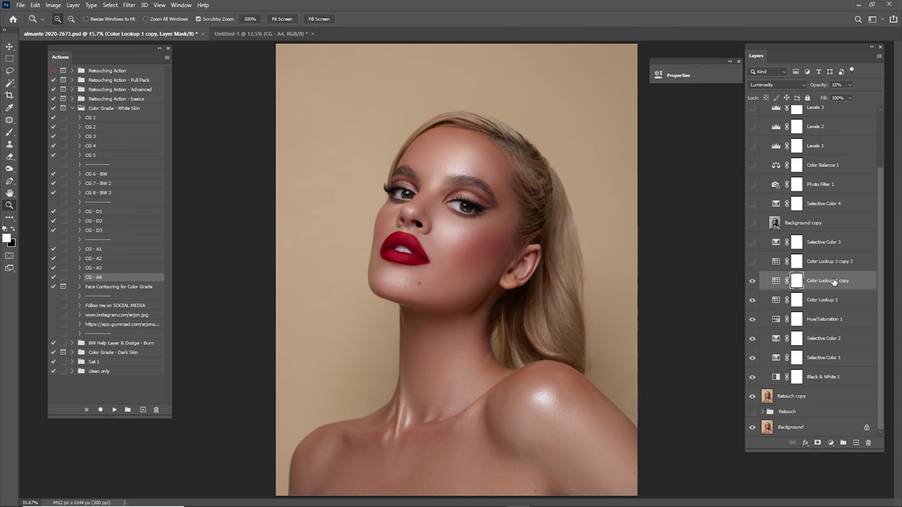
- Show Color Lookup 1 copy 2, Selective Color 3 and Background copy, comparing the portrait with and without Background copy
left_click(751, 250)
left_click(752, 262)
left_click(753, 222)
left_click(773, 224)
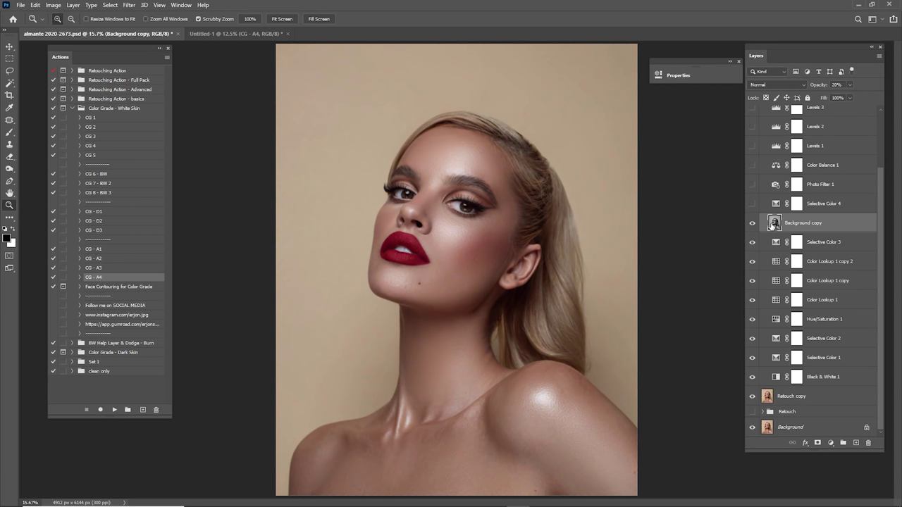
left_click(752, 224)
left_click(752, 224)
- Show the Selective Color 4 layer in CG - A4, compare its effect and set its opacity to 20%
left_click(752, 204)
left_click(752, 185)
left_click(752, 203)
left_click(752, 203)
left_click(807, 205)
key("2")
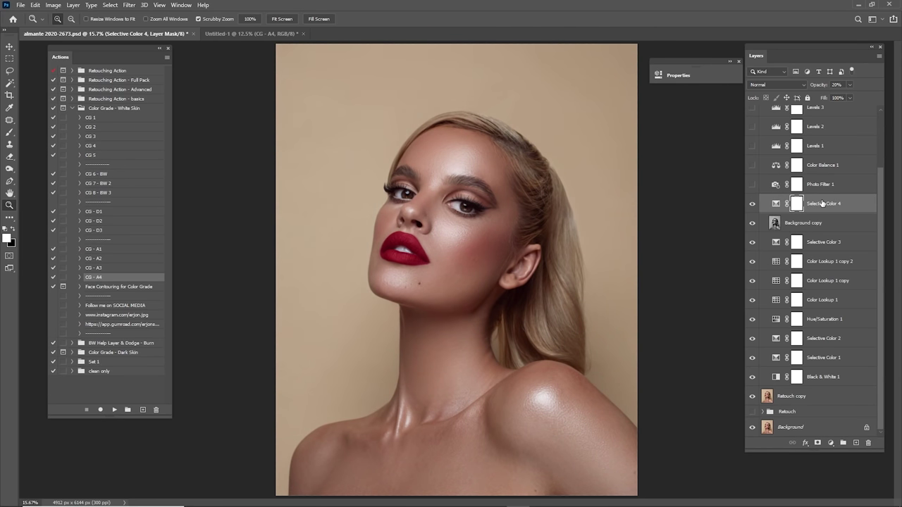
- Show the Photo Filter 1, Color Balance 1 and Levels layers, and collapse the CG - A4 group
left_click(752, 184)
left_click(752, 164)
scroll(757, 151, "up", 2)
left_click(752, 138)
left_click(752, 138)
left_click(751, 185)
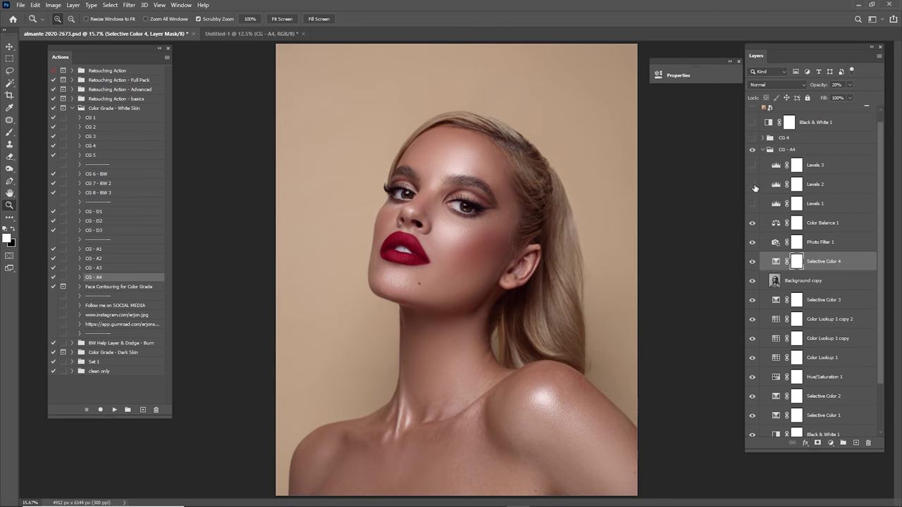
left_click(751, 204)
left_click(761, 150)
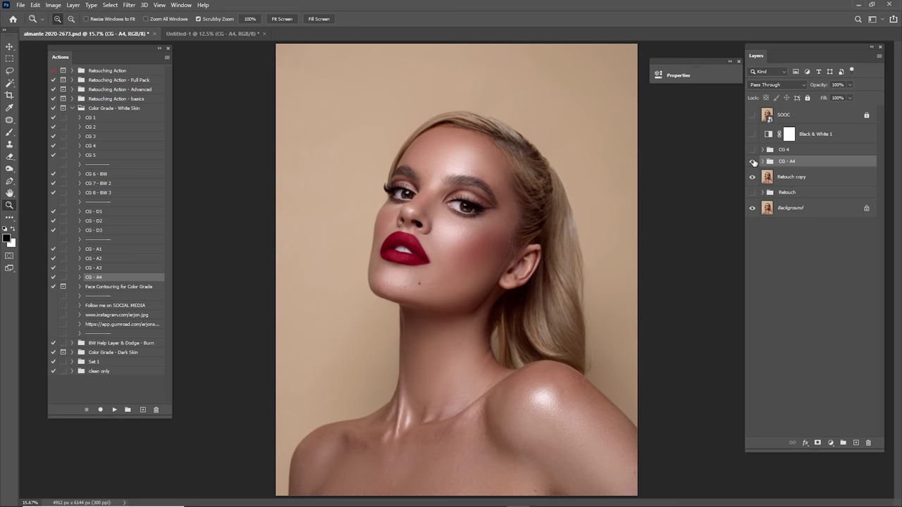
- Compare the portrait with and without the CG - A4 group and set the group's opacity to 50%
left_click(752, 161)
left_click(751, 163)
left_click(751, 163)
left_click(752, 163)
key("5")
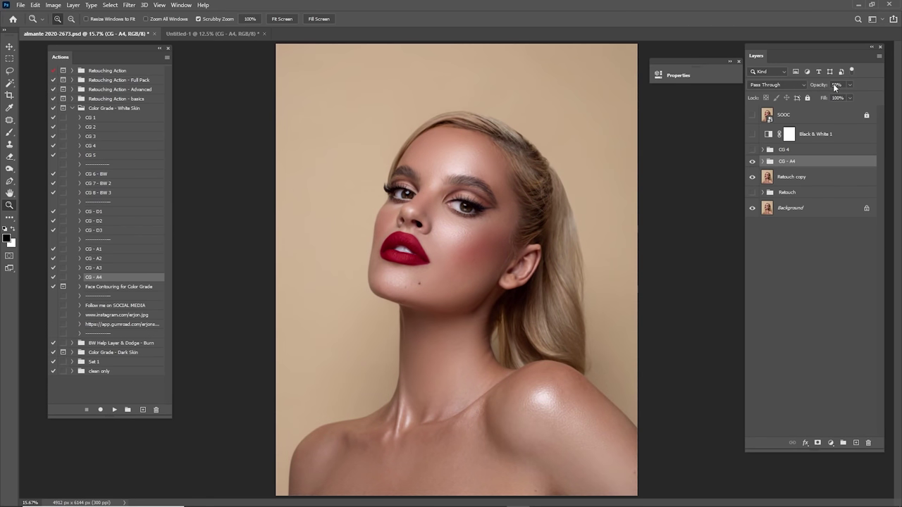
- Show the CG 4 group with only its Black & White 1 layer visible and set that layer's opacity to 20%
left_click(752, 151)
left_click(762, 150)
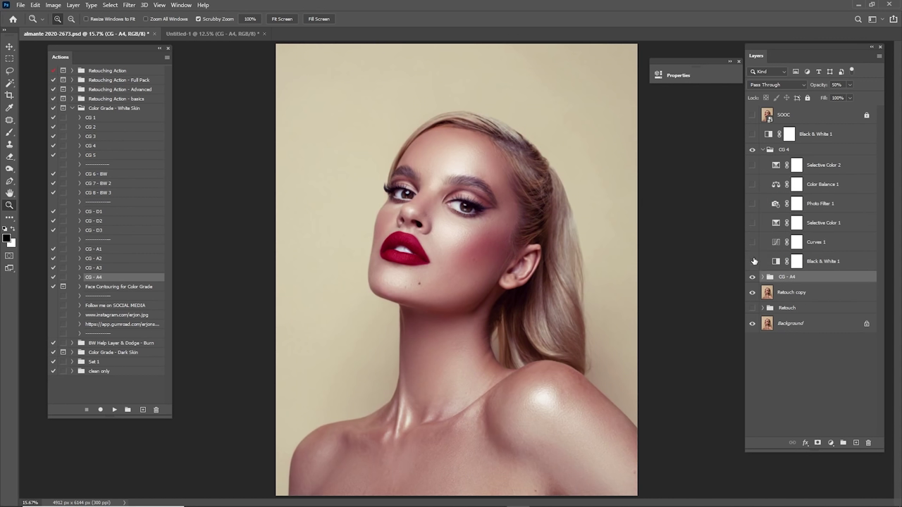
left_click(753, 261)
left_click(809, 262)
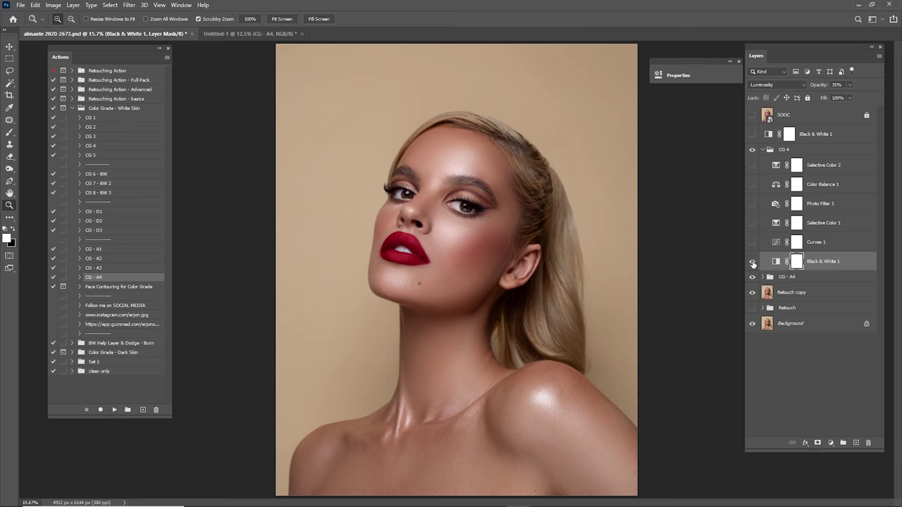
left_click(752, 262)
left_click(752, 262)
key("2")
- Show the Curves 1 layer in CG 4, compare its effect and raise its opacity to 100%
left_click(753, 242)
left_click(808, 242)
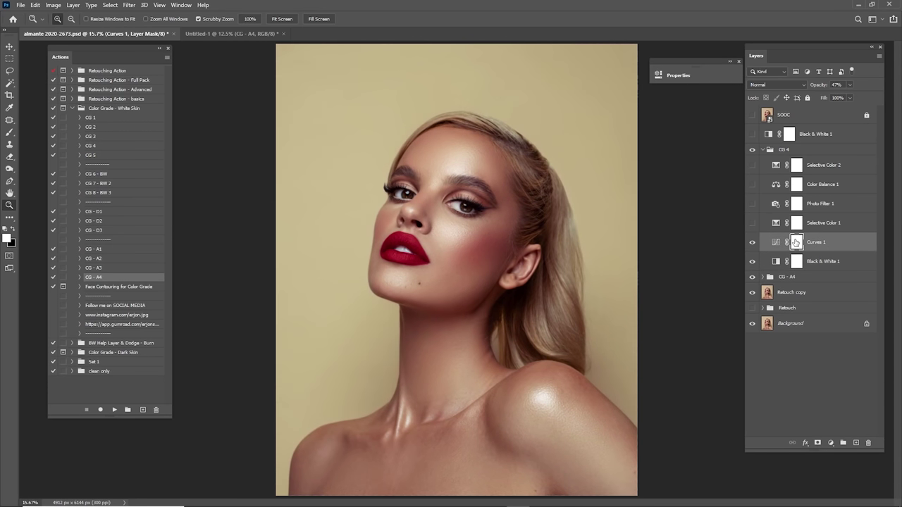
left_click(752, 244)
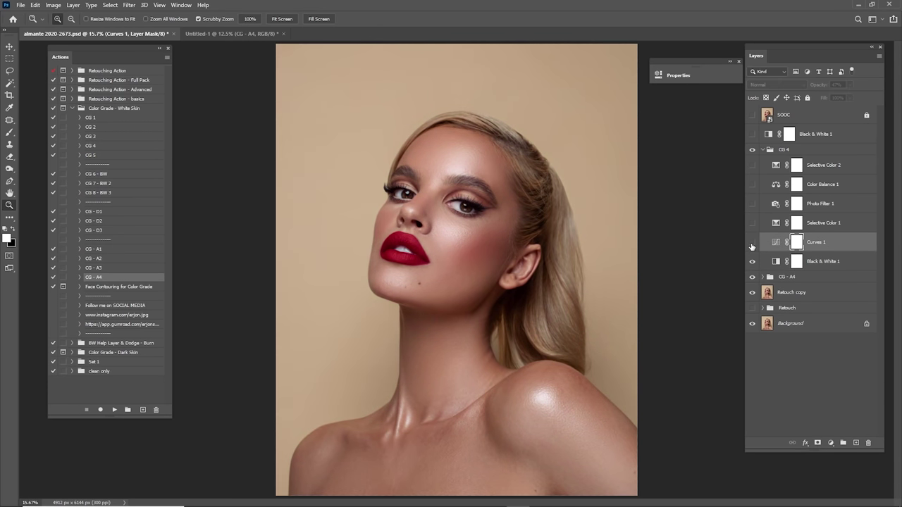
left_click(752, 244)
left_click_drag(821, 83, 889, 89)
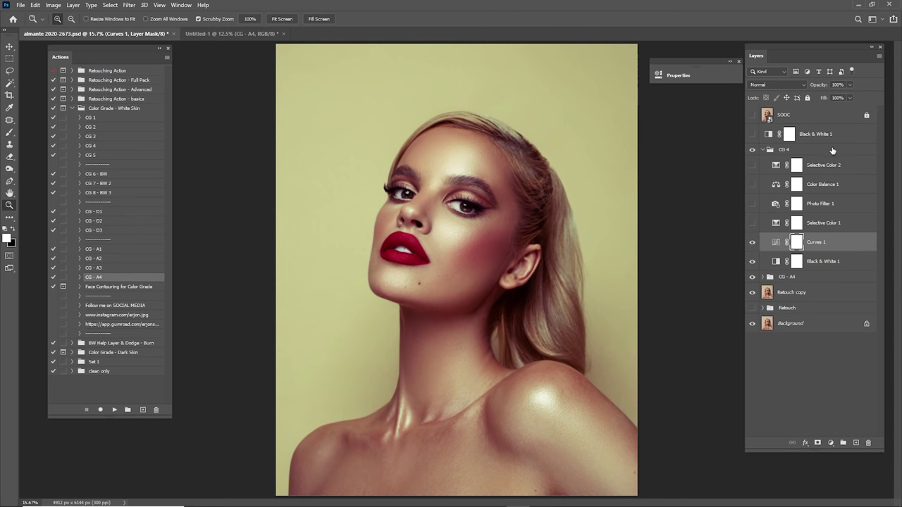
- Set the Curves 1 layer's opacity to 20% and show the Selective Color 1 layer at 20% opacity
key("2")
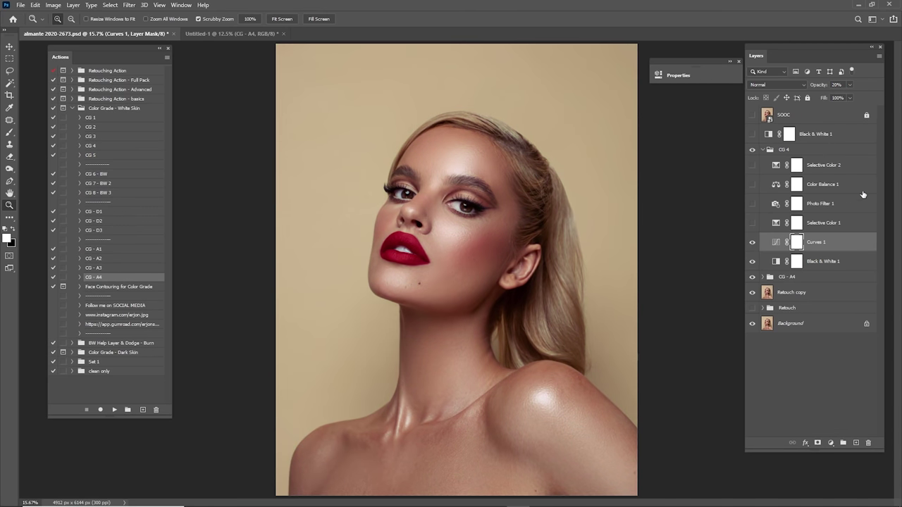
left_click(751, 222)
left_click(799, 224)
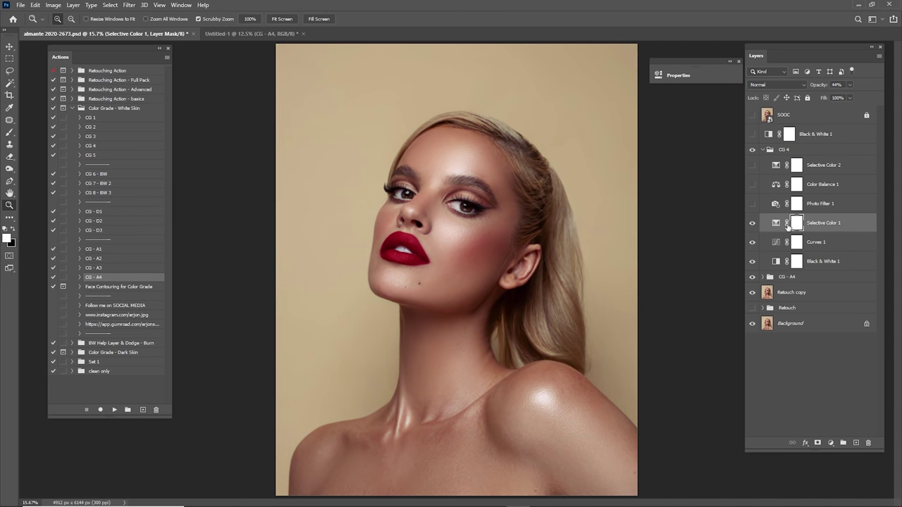
- Show the Photo Filter 1 layer in CG 4, compare its effect and set its opacity to 30%
left_click(752, 205)
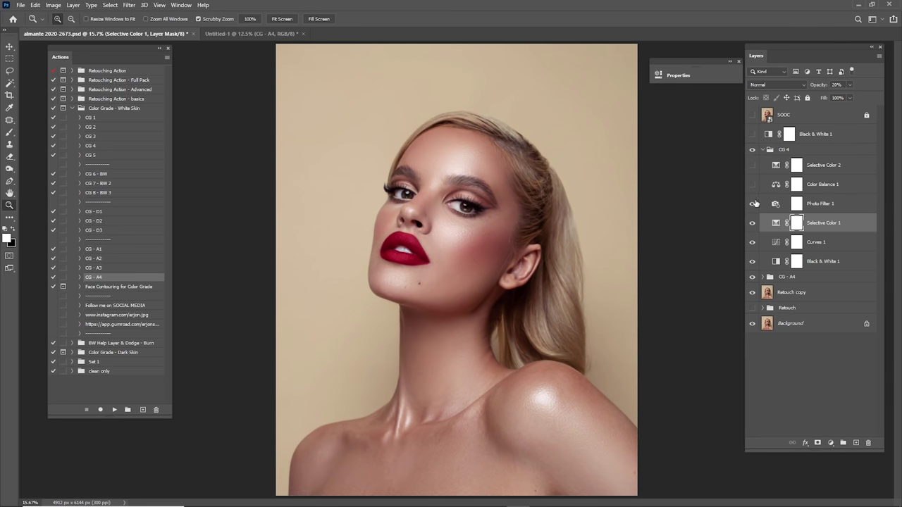
left_click(796, 205)
left_click(753, 205)
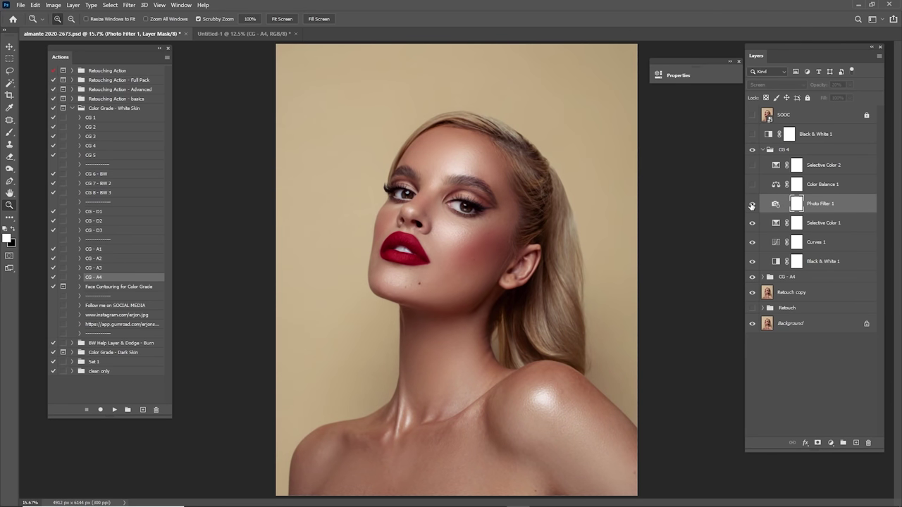
left_click(753, 204)
left_click_drag(818, 86, 899, 88)
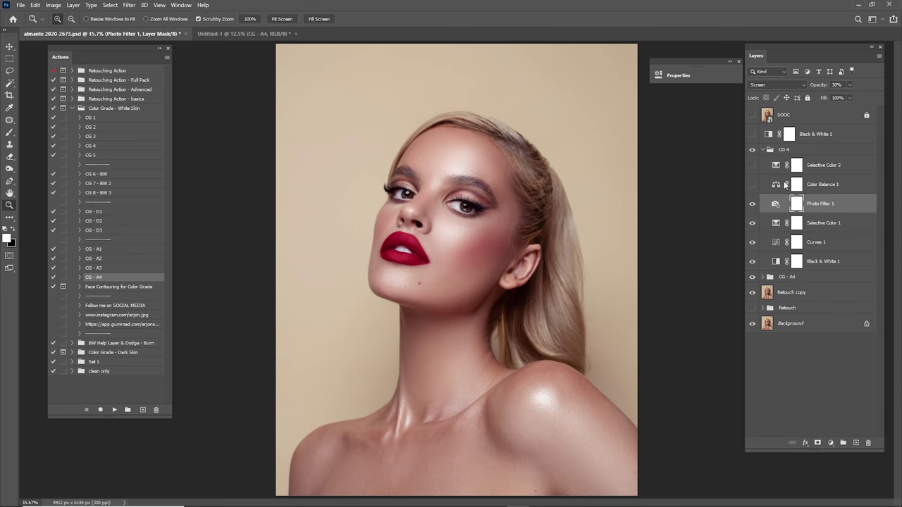
- Show the Color Balance 1 layer in the CG 4 group and adjust its opacity
left_click(818, 184)
left_click(752, 185)
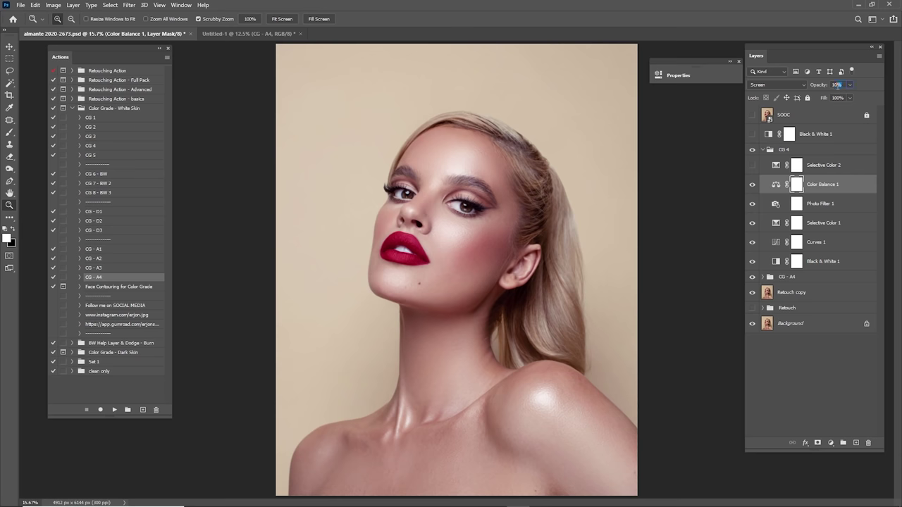
left_click_drag(837, 85, 799, 94)
- Show the Selective Color 2 layer, adjust its opacity and collapse the CG 4 group
left_click(752, 165)
left_click(809, 165)
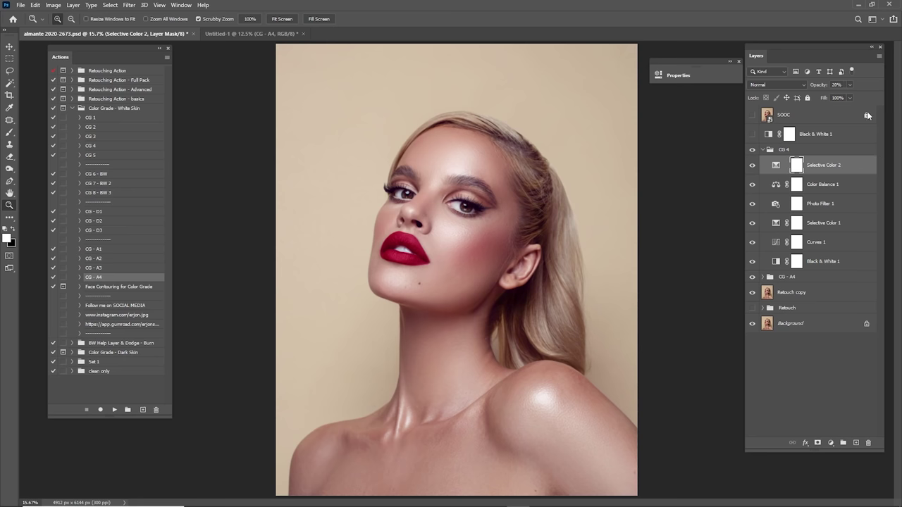
left_click_drag(821, 89, 900, 91)
left_click(763, 150)
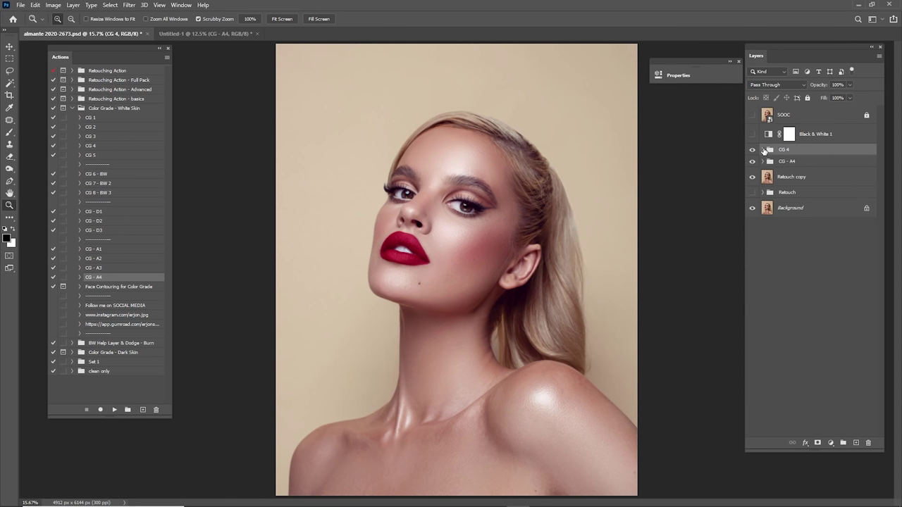
- Add a Color Balance adjustment layer above the CG 4 group and duplicate it
left_click(831, 443)
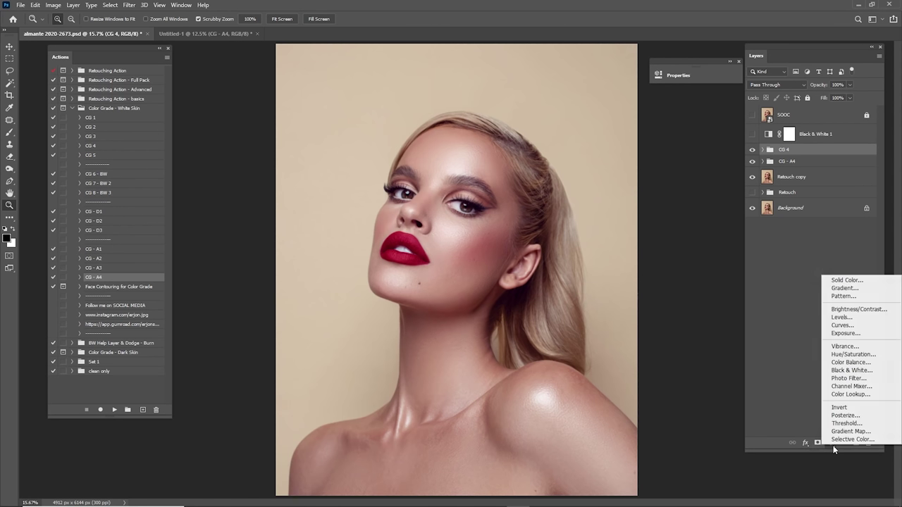
left_click(863, 362)
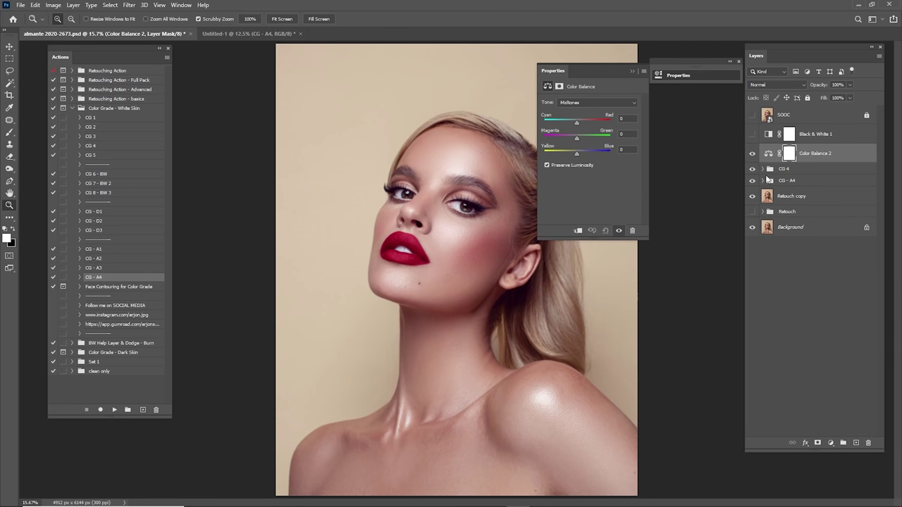
key("ctrl+j")
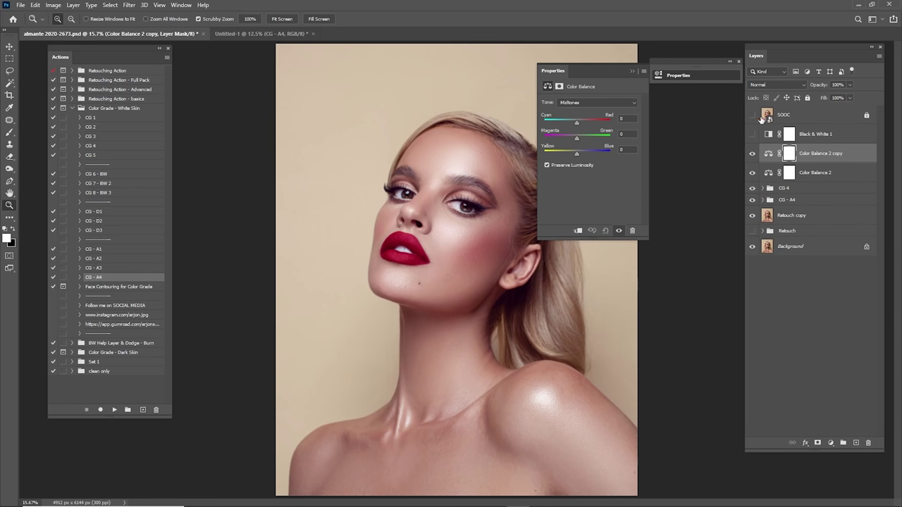
left_click(633, 72)
- Set the Color Balance 2 layer to Soft Light, compare its effect and set its opacity to 20%
left_click(771, 176)
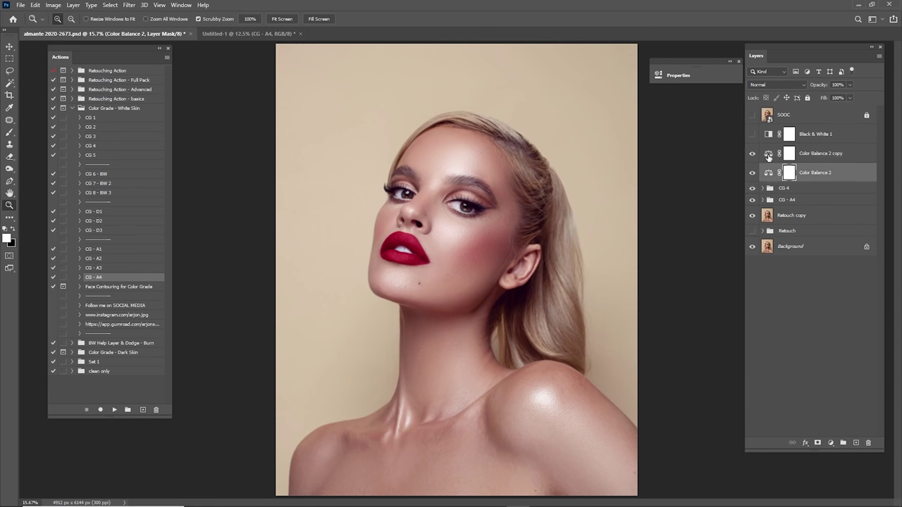
left_click(773, 87)
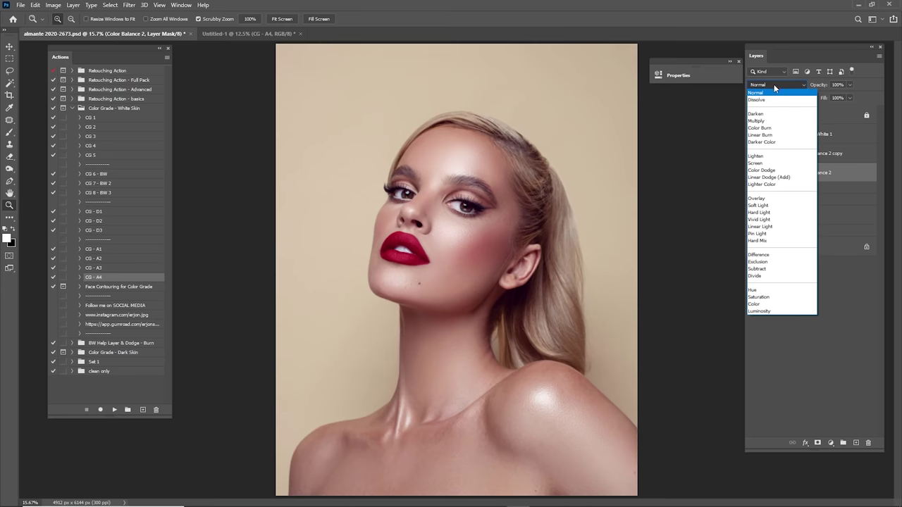
left_click(770, 204)
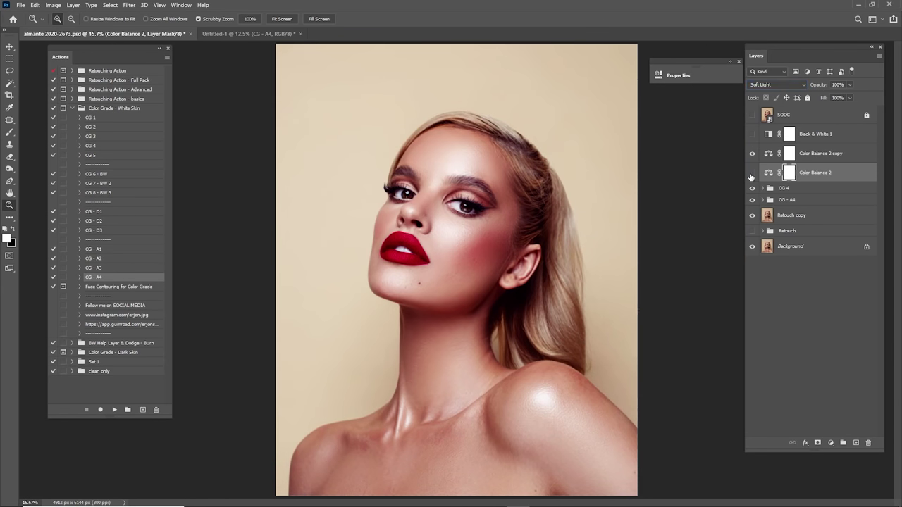
left_click(752, 172)
left_click(751, 173)
key("3")
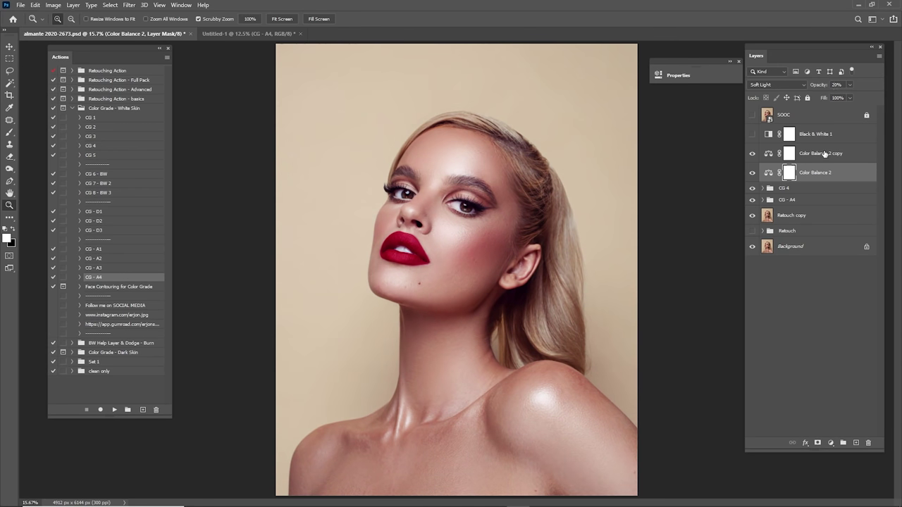
- Shift the colours in the Color Balance 2 adjustment toward red and yellow
double_click(768, 173)
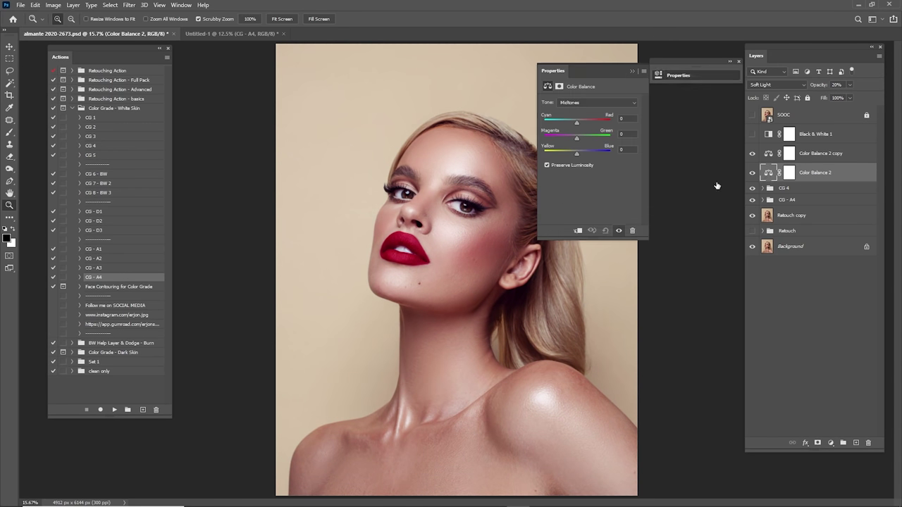
left_click(587, 102)
left_click(577, 124)
left_click_drag(576, 155, 558, 159)
left_click_drag(584, 123, 589, 125)
left_click(631, 72)
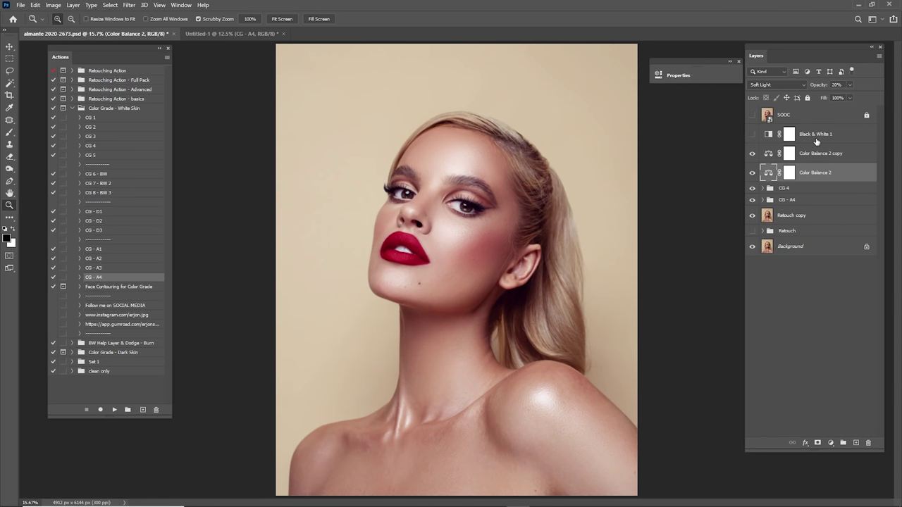
- Shift the midtones of Color Balance 2 copy toward red by about +9 and compare the portrait with and without the layer
left_click(789, 154)
double_click(768, 154)
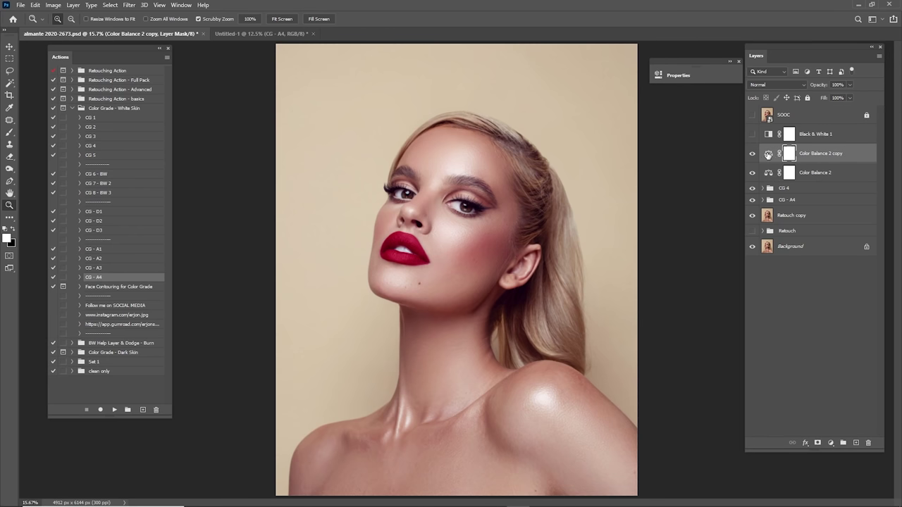
left_click(588, 103)
left_click(580, 118)
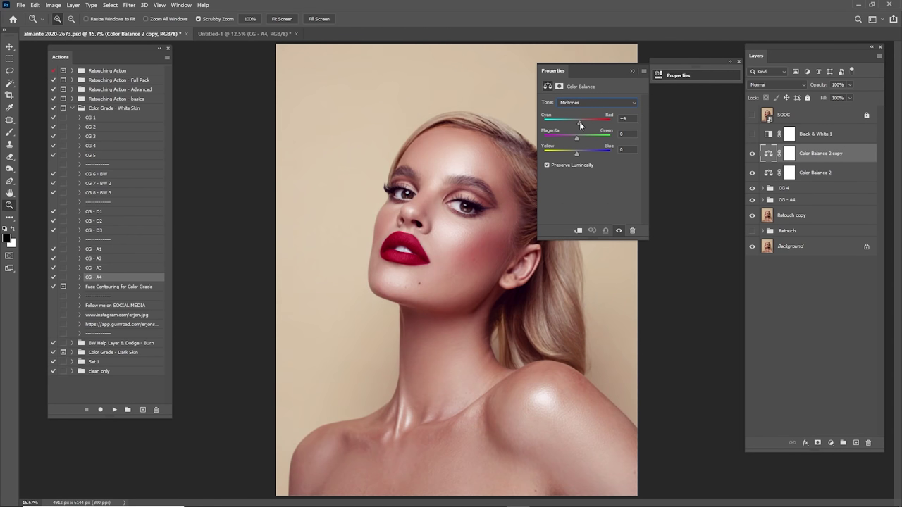
left_click_drag(580, 122, 580, 123)
left_click(631, 71)
left_click(753, 155)
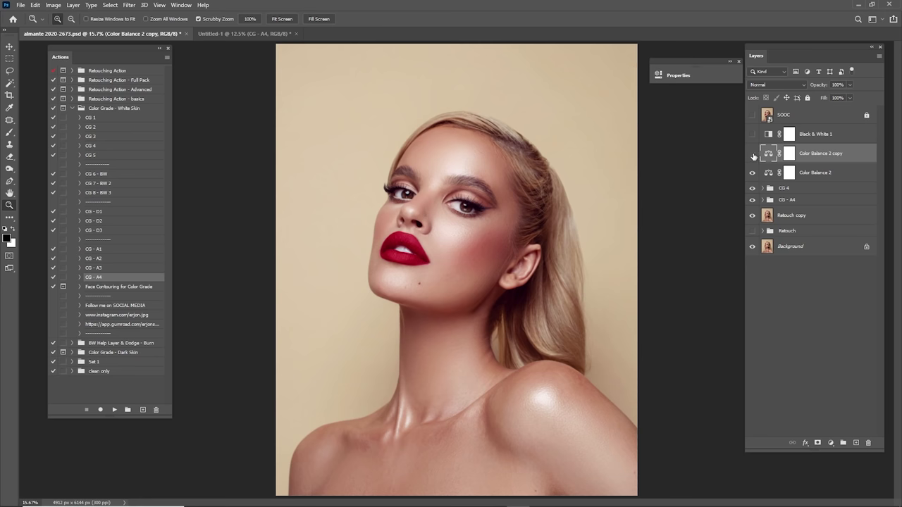
left_click(752, 155)
- Duplicate Color Balance 2 copy with the duplicate hidden, and blend Color Balance 2 copy in Screen mode at 10% opacity
left_click_drag(817, 156, 858, 444)
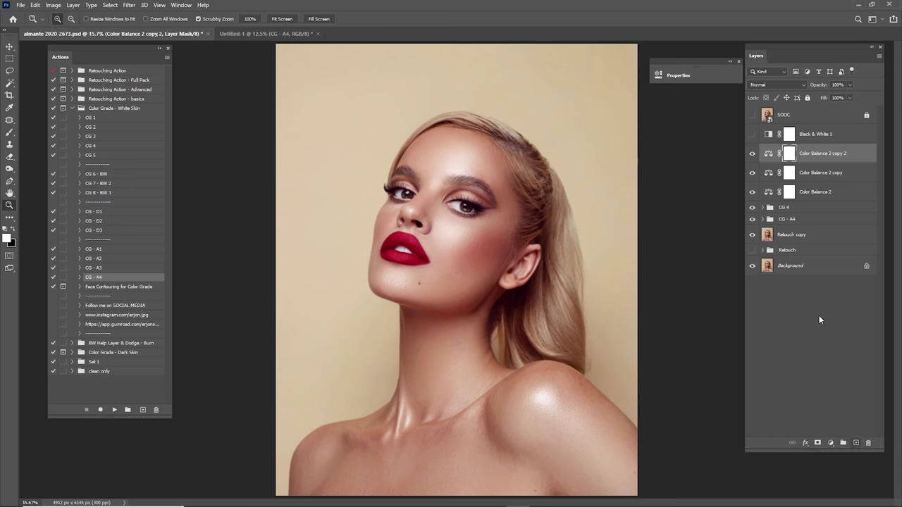
left_click(751, 153)
left_click(827, 174)
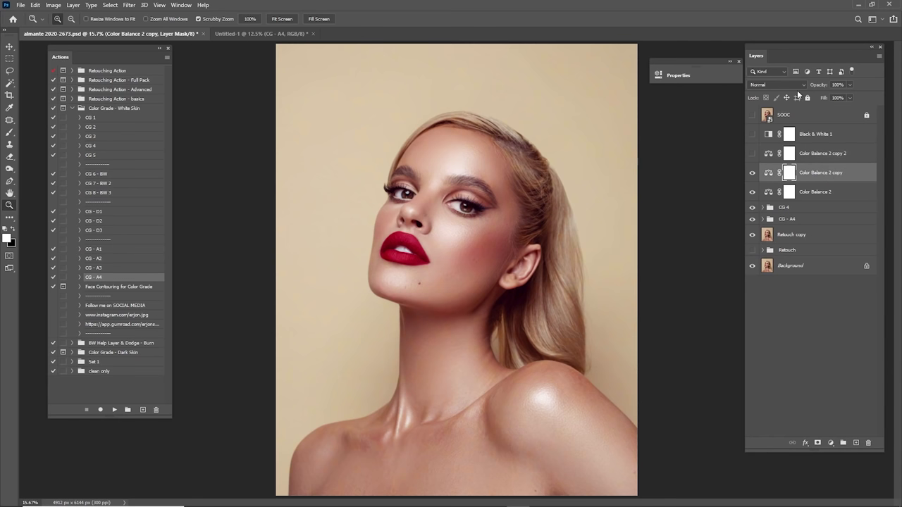
left_click(792, 87)
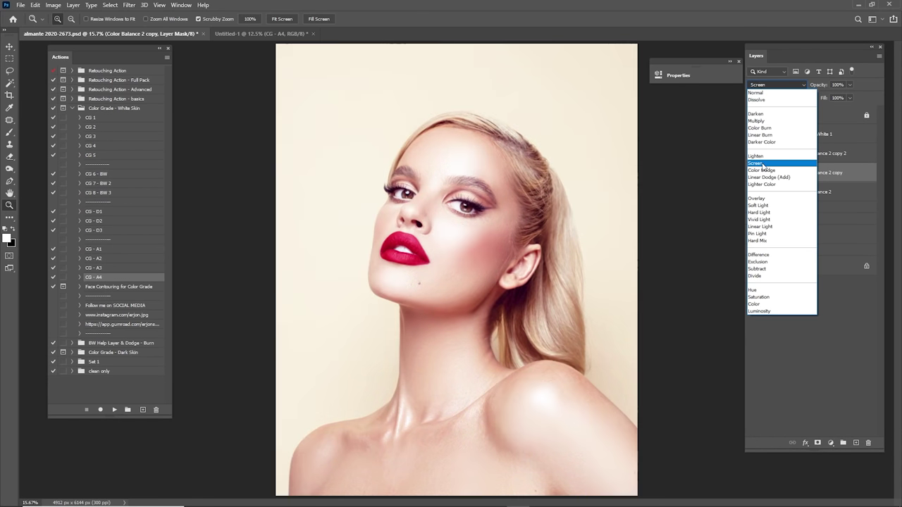
left_click(761, 162)
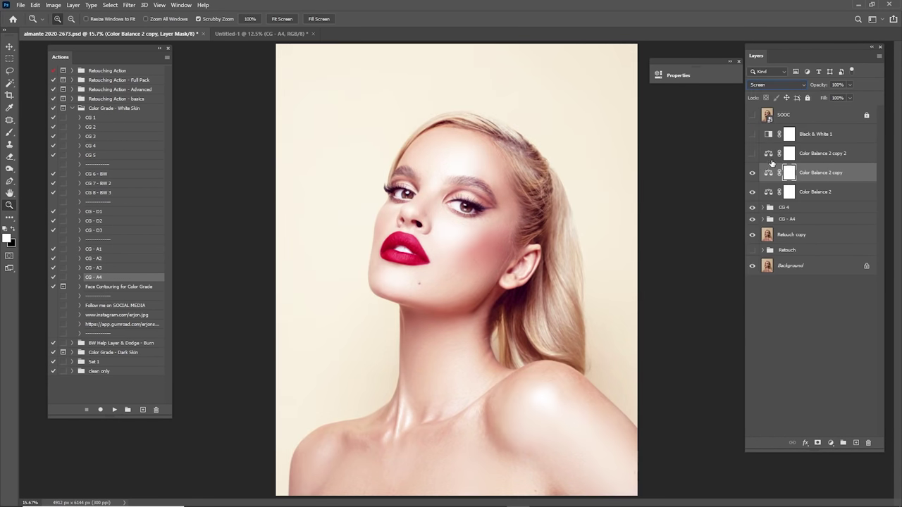
left_click(838, 84)
type("10")
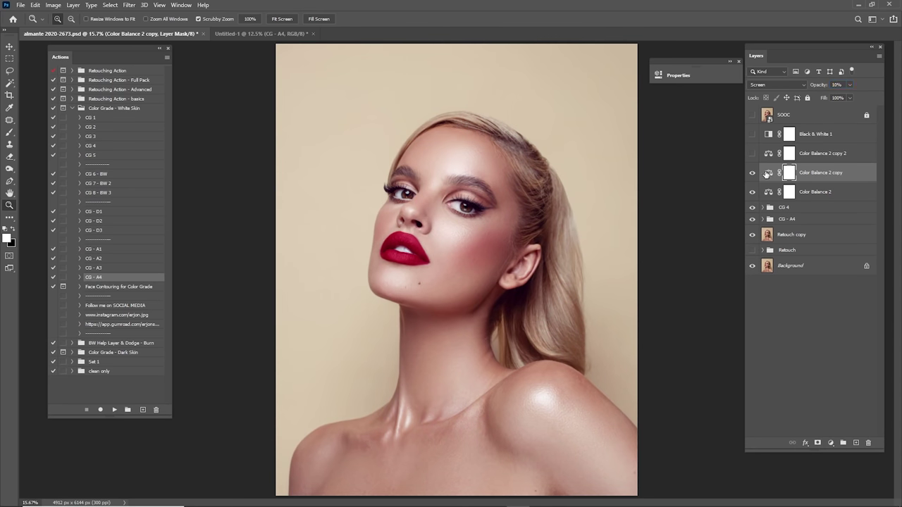
- Show the Color Balance 2 copy 2 layer and set its opacity to 40%
left_click(751, 154)
left_click(788, 153)
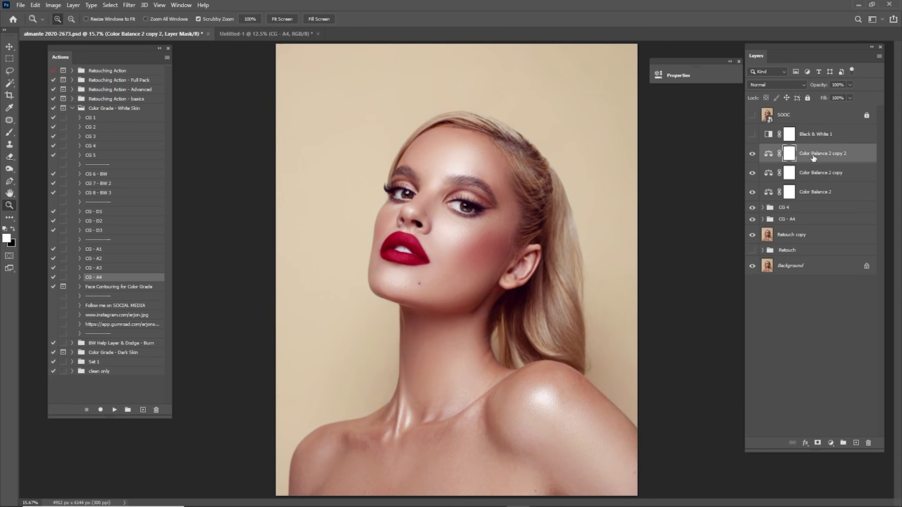
left_click(838, 85)
type("40")
key("Return")
- Add a Photo Filter adjustment layer with Warming Filter (85) at 43% density above the Color Balance layers
left_click(830, 442)
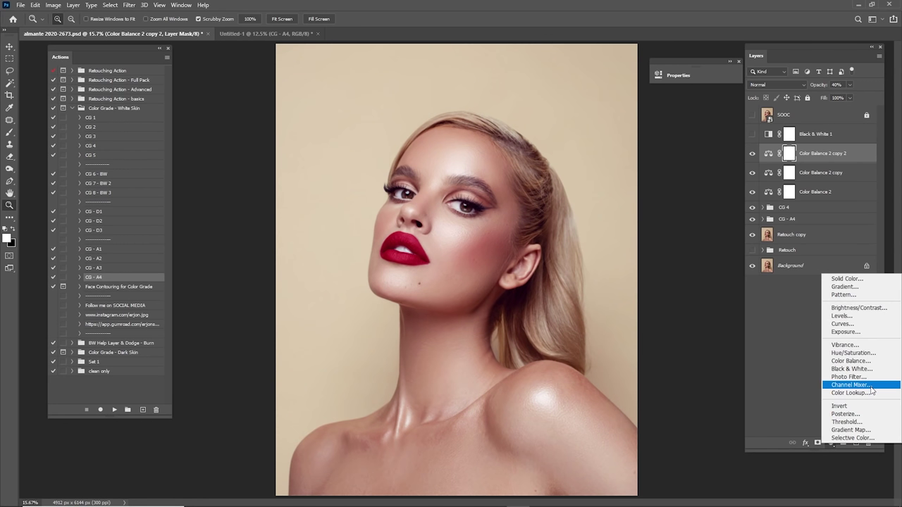
left_click(849, 377)
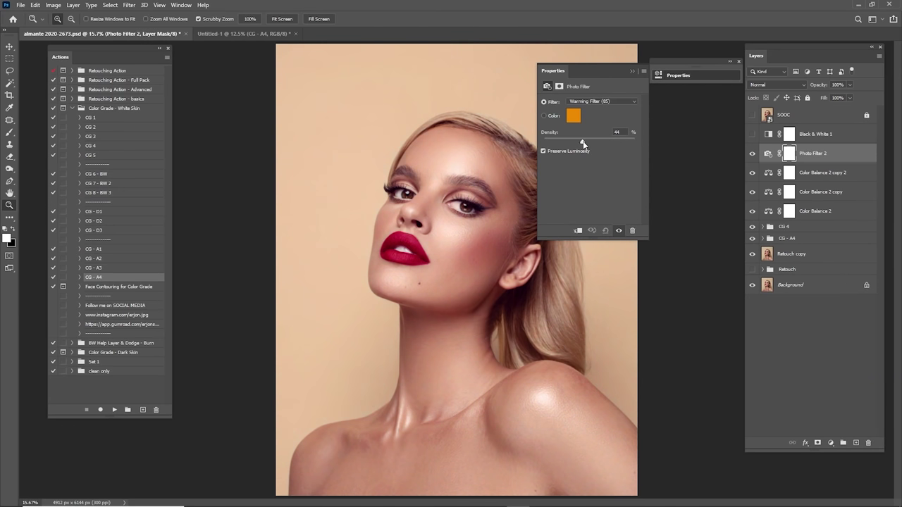
left_click_drag(582, 144, 581, 142)
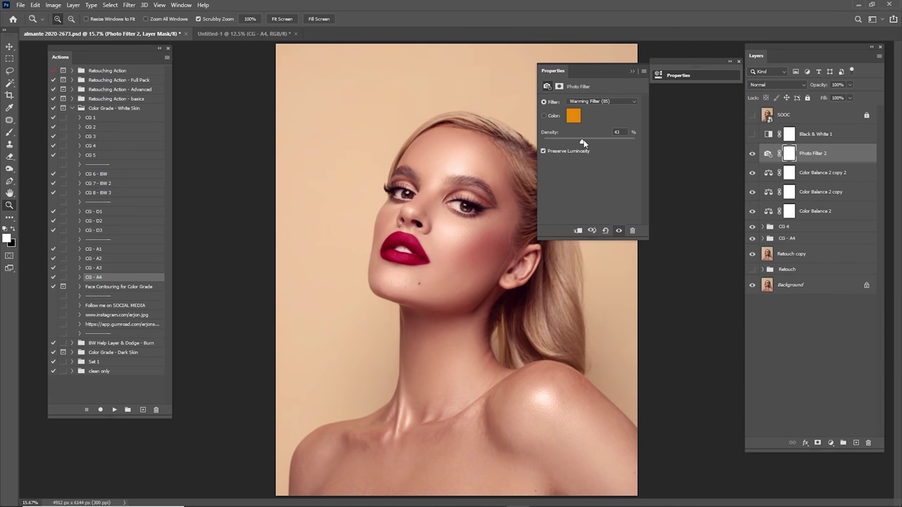
left_click(632, 71)
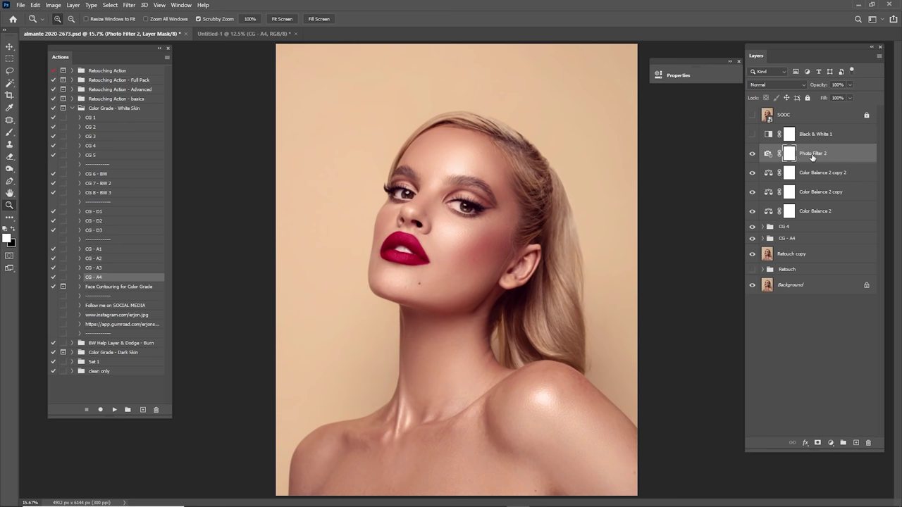
- Duplicate Photo Filter 2 with the copy hidden, and blend the original in Color mode at 12% opacity
left_click_drag(811, 156, 856, 442)
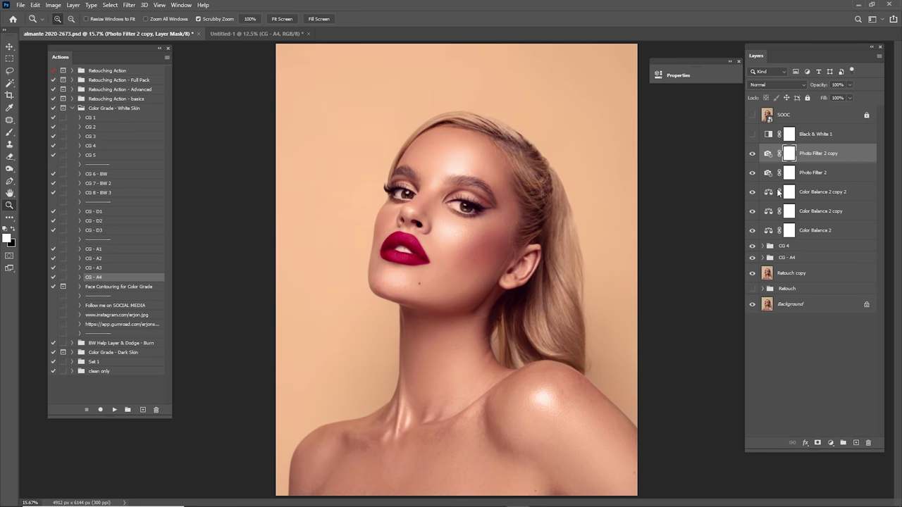
left_click(813, 172)
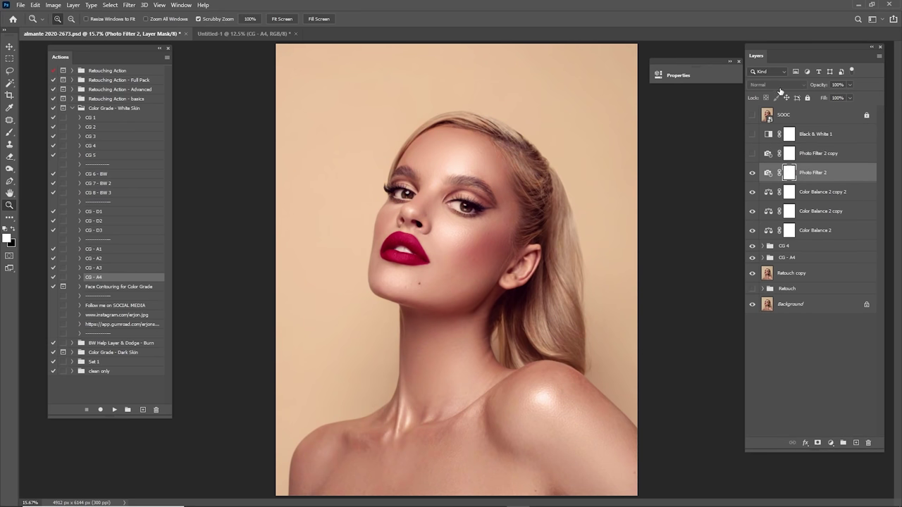
left_click(780, 86)
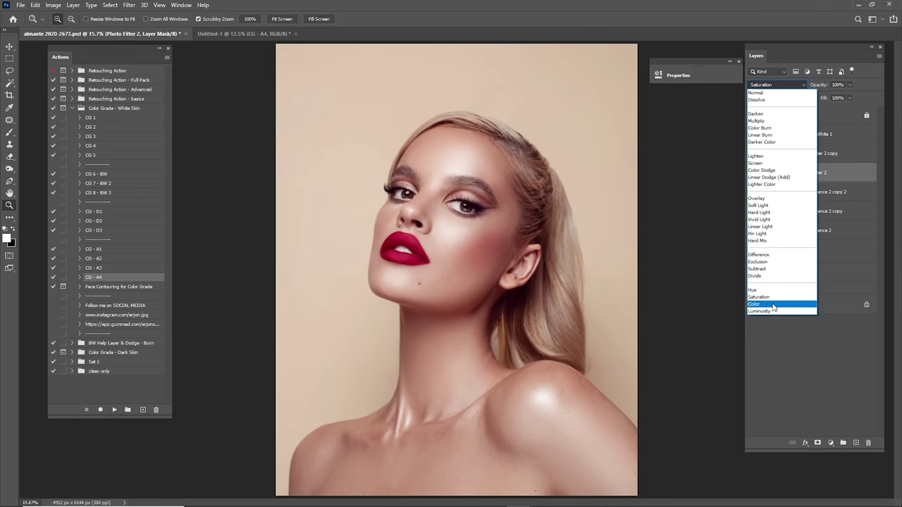
left_click(773, 304)
left_click(752, 174)
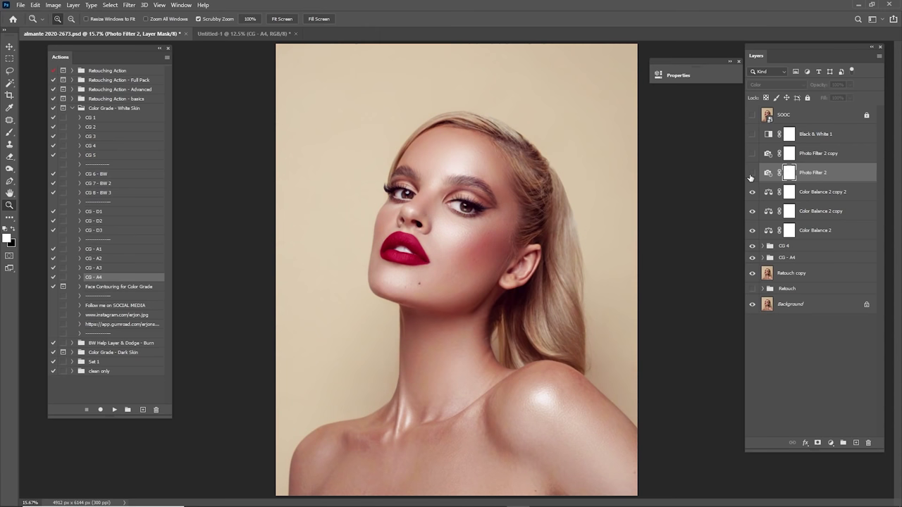
left_click(752, 175)
type("12")
- Show the Photo Filter 2 copy layer and set its opacity to 5%
left_click(752, 153)
left_click(821, 153)
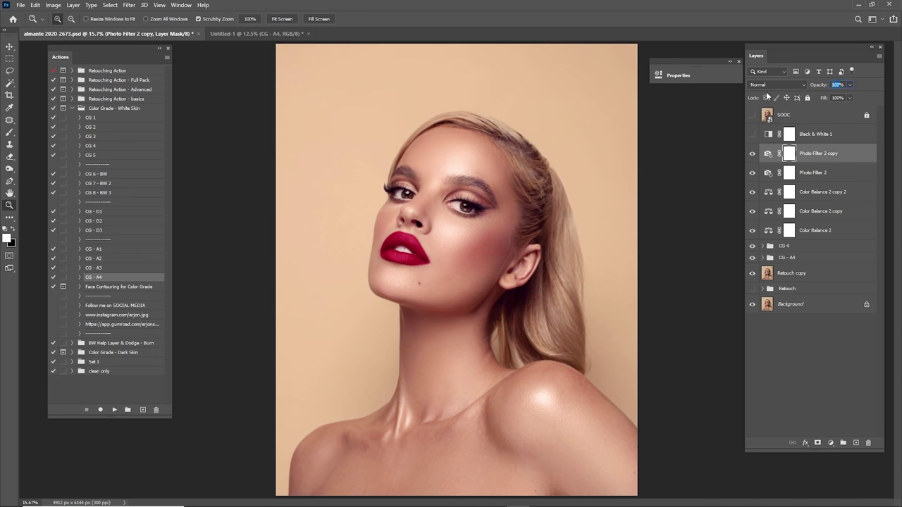
type("5")
- Add a Selective Color adjustment layer with Yellows at Cyan -6%, Magenta raised and Yellow slightly lowered, and set the layer's opacity to 54%
left_click(831, 442)
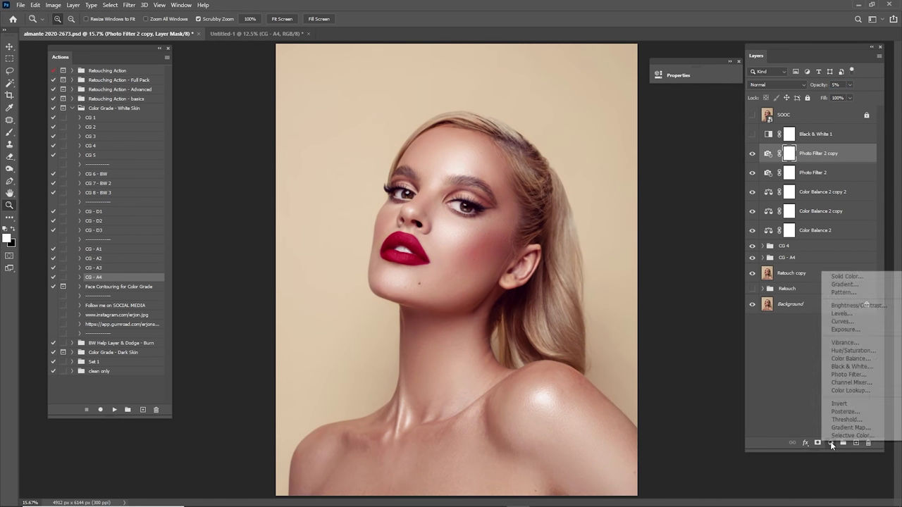
left_click(840, 436)
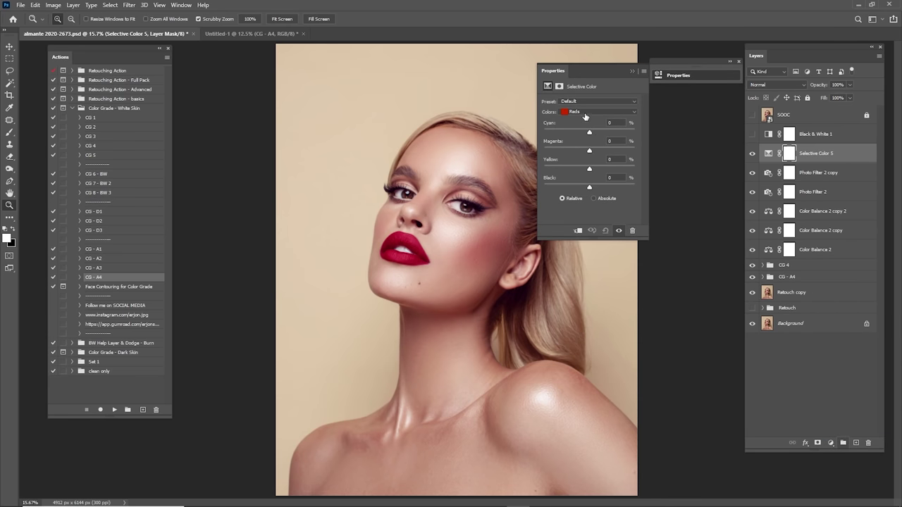
left_click(585, 112)
left_click(587, 126)
left_click_drag(588, 73, 669, 81)
left_click_drag(671, 143, 662, 150)
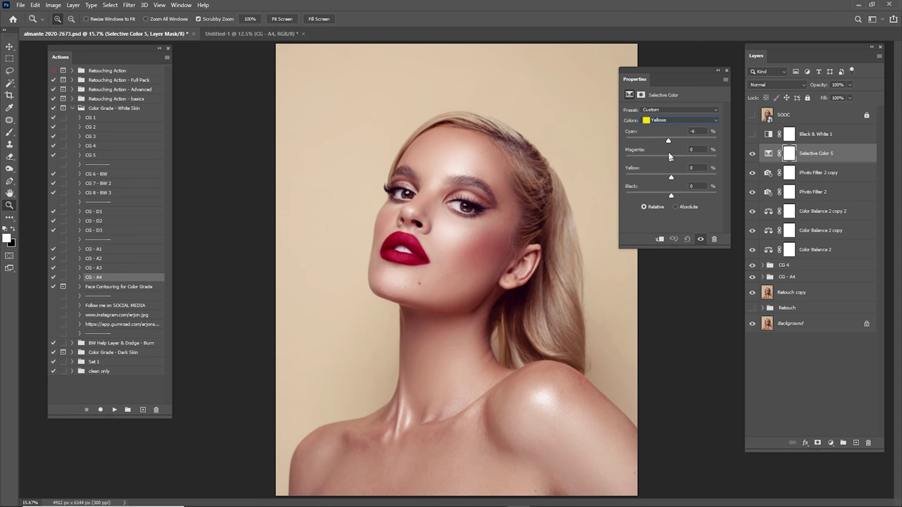
left_click_drag(671, 158, 682, 164)
left_click_drag(663, 180, 668, 184)
left_click(718, 72)
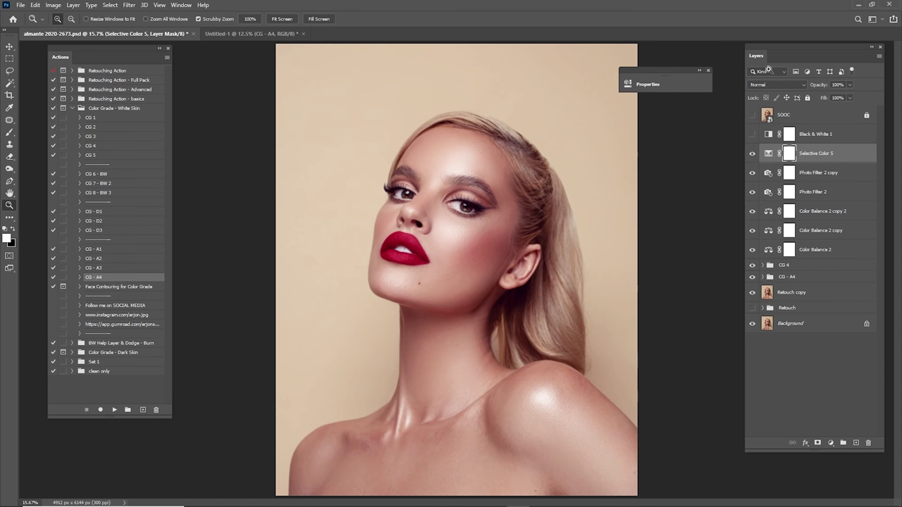
mouse_move(808, 84)
left_mouse_down()
mouse_move(818, 88)
mouse_move(810, 88)
left_mouse_up()
left_click(707, 70)
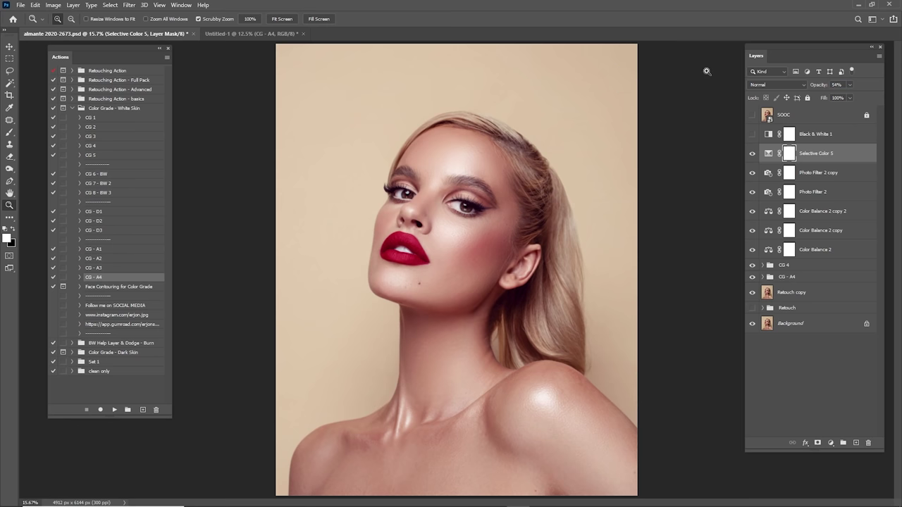
- Delete the Black & White 1 layer and add a new Black & White adjustment layer blended in Luminosity mode
left_click(814, 140)
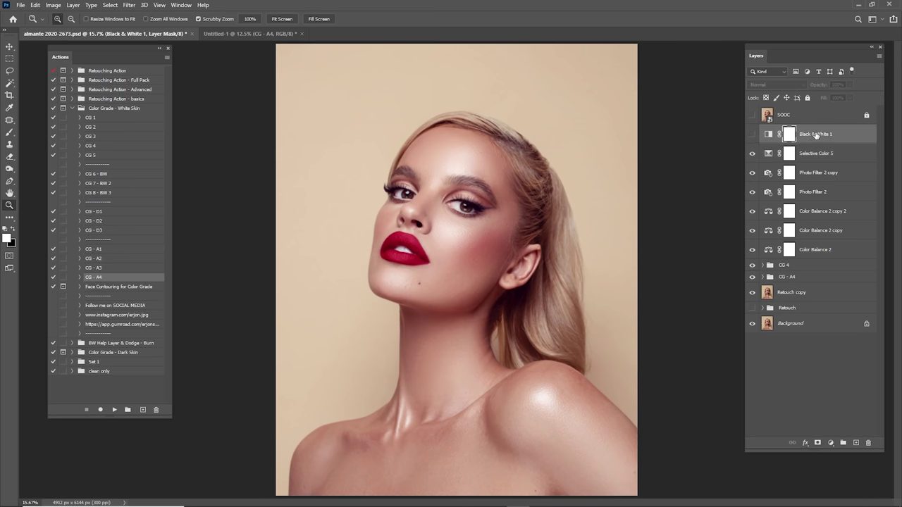
key("Delete")
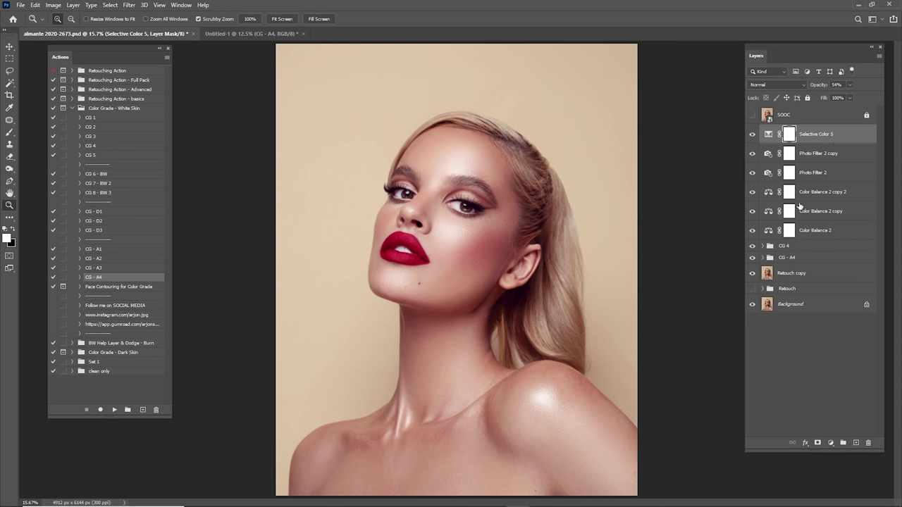
left_click(830, 442)
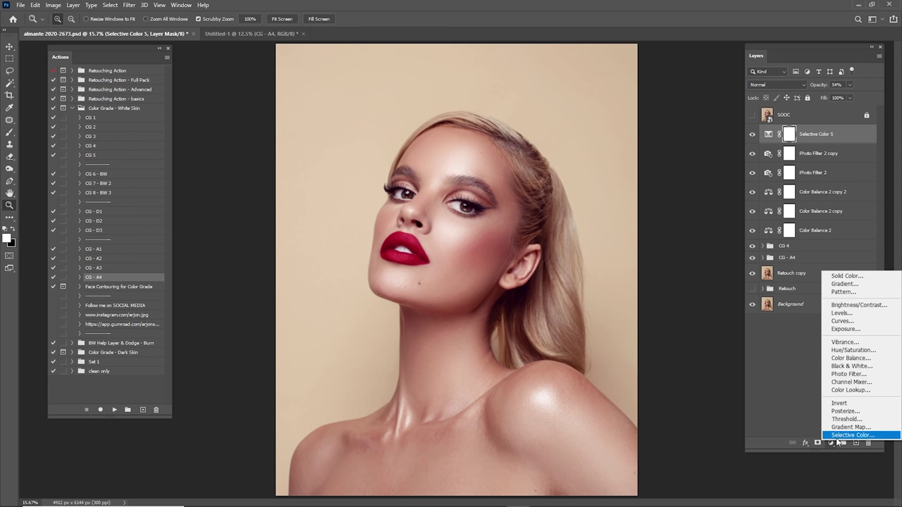
left_click(865, 370)
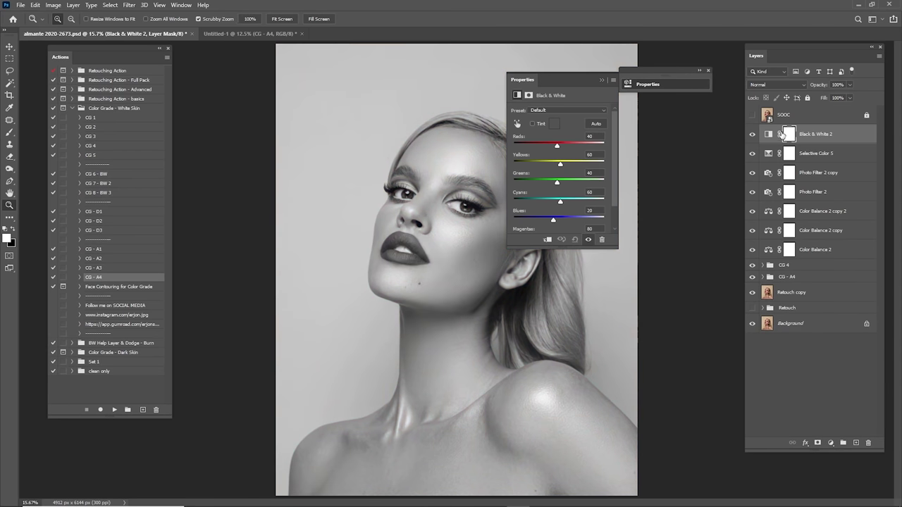
left_click(777, 85)
left_click(761, 311)
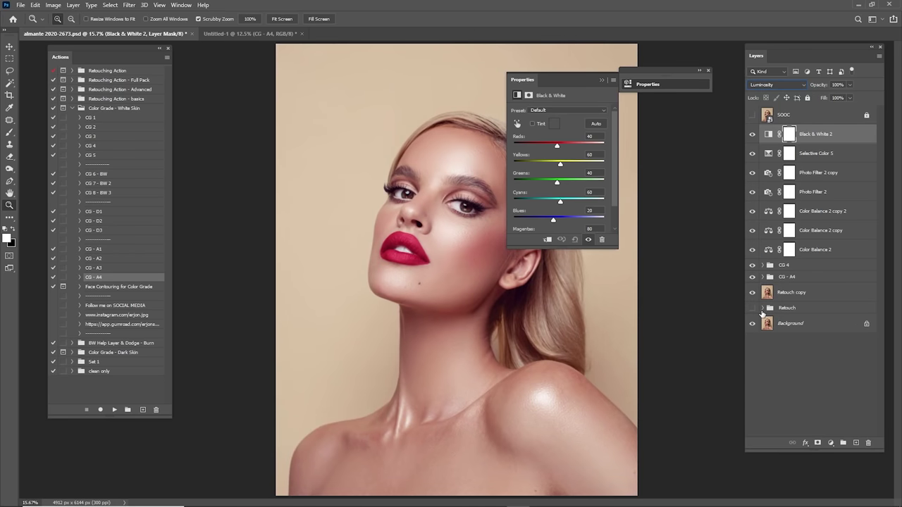
- Set the new Black & White layer's Reds to 18 and Yellows to 28, and reduce its opacity to 10%
left_click_drag(555, 145, 554, 165)
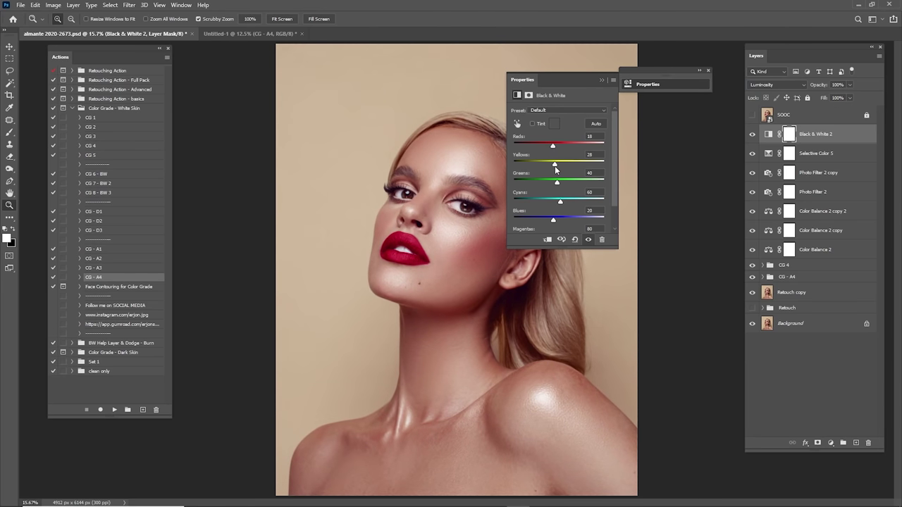
left_click(601, 79)
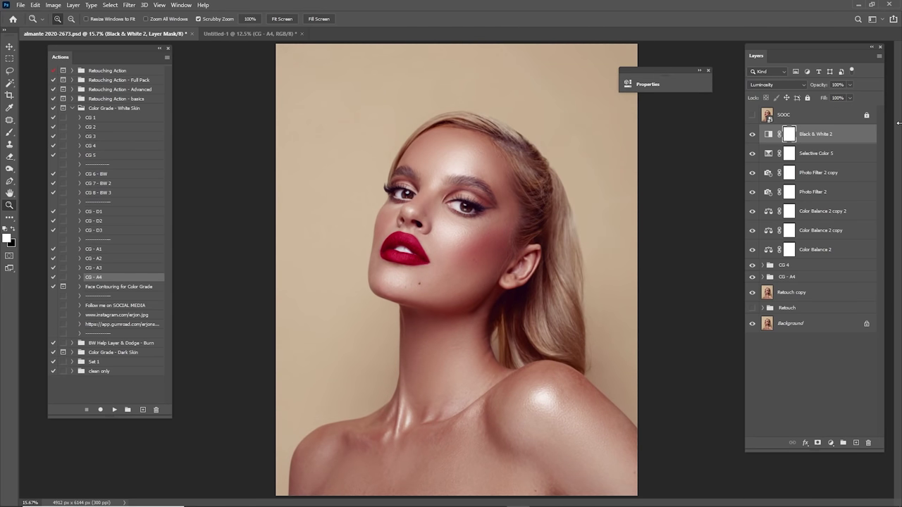
left_click(842, 85)
type("10")
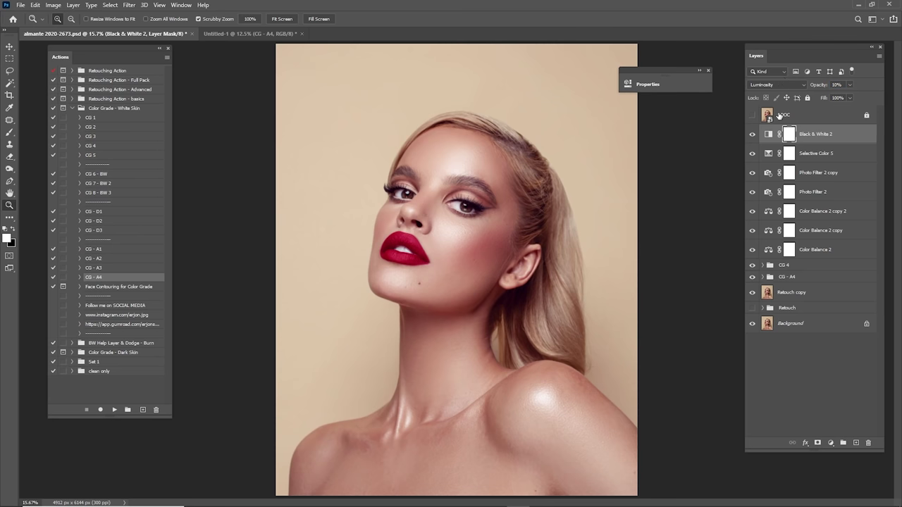
- Compare the original SOOC image with the graded portrait by toggling the SOOC layer's visibility
left_click(778, 114)
left_click(751, 115)
left_click(750, 116)
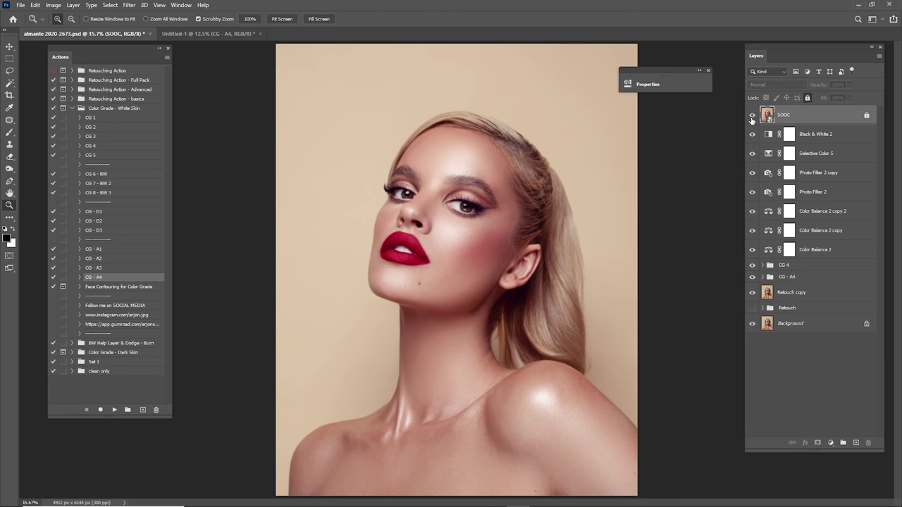
left_click(751, 117)
left_click(751, 116)
left_click(750, 116)
left_click(750, 116)
left_click(820, 141)
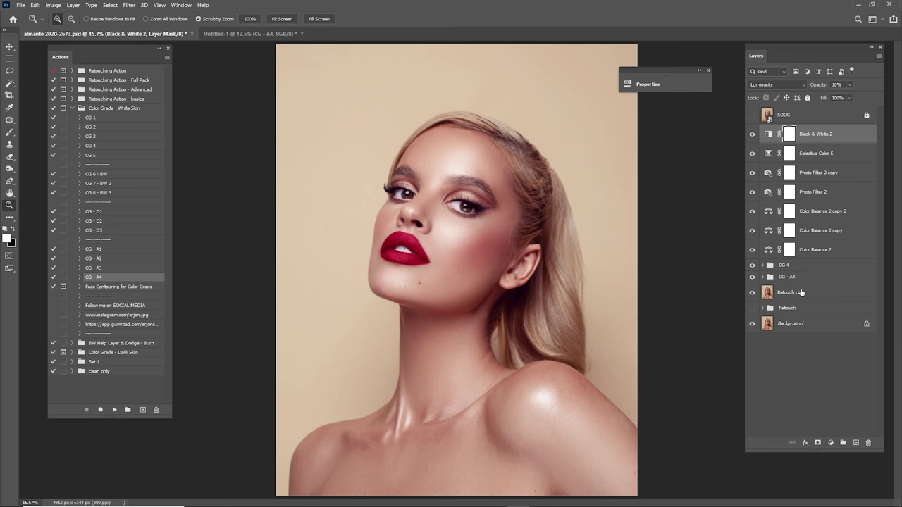
- Duplicate the Retouch copy layer and group the duplicate with all grading layers up to Black & White 2 as "Color Grade"
left_click(801, 292)
mouse_move(798, 295)
left_mouse_down()
mouse_move(821, 413)
mouse_move(856, 442)
left_mouse_up()
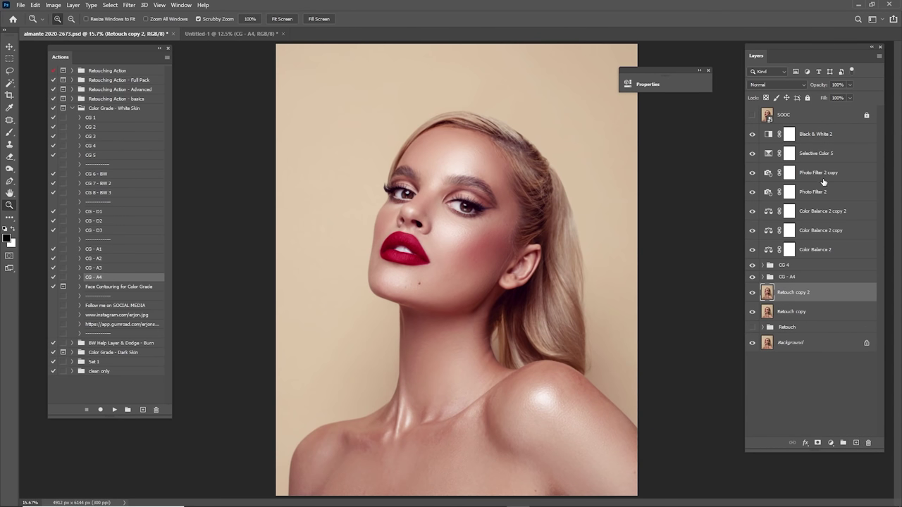
left_click(816, 141, "shift")
right_click(800, 173)
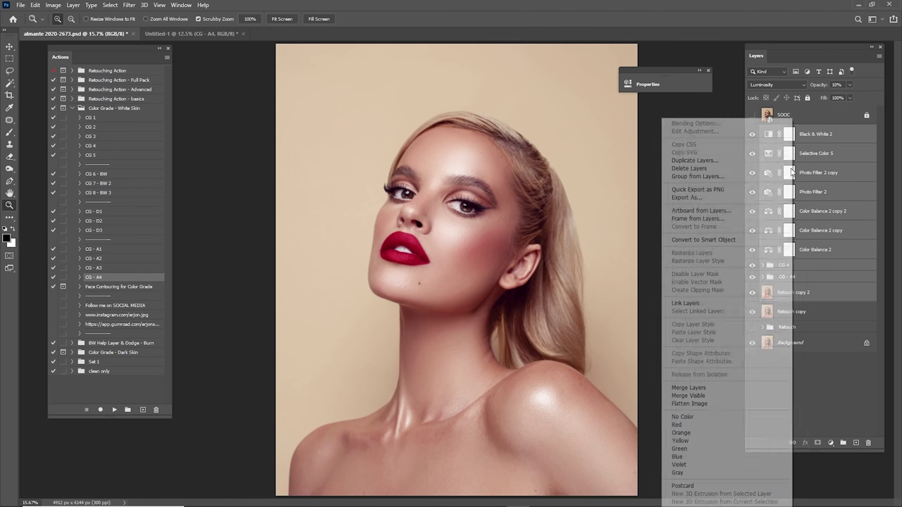
left_click(709, 177)
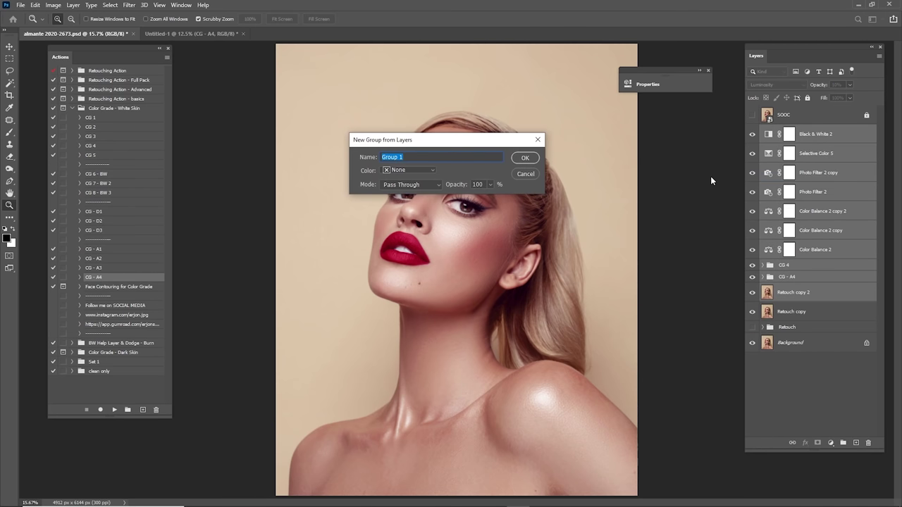
type("Color Grade")
key("Return")
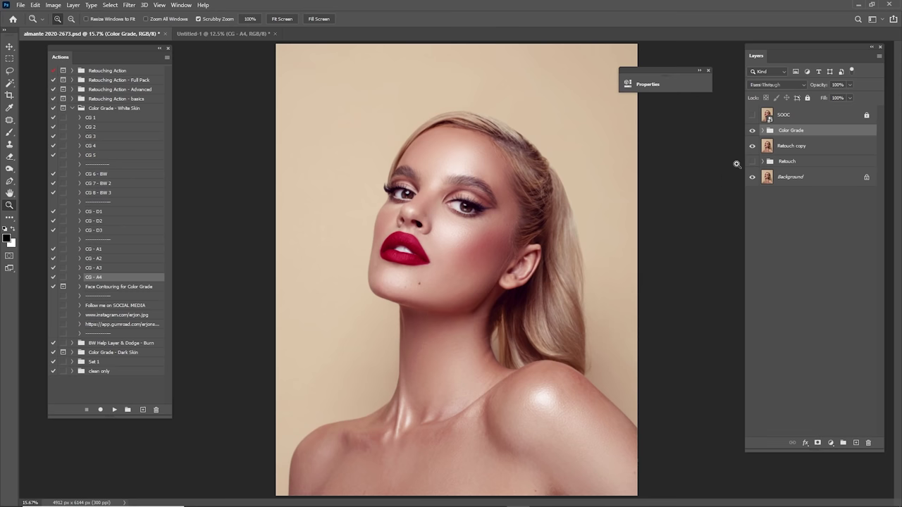
left_click(752, 131)
left_click(752, 131)
- Run the Face Contouring for Color Grade action above the Color Grade group and check the Contour layer's effect
left_click(114, 287)
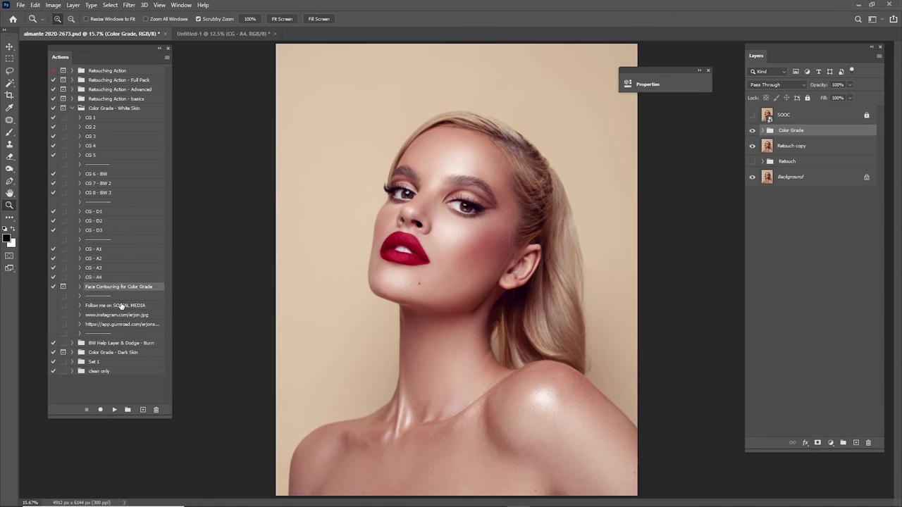
left_click(114, 410)
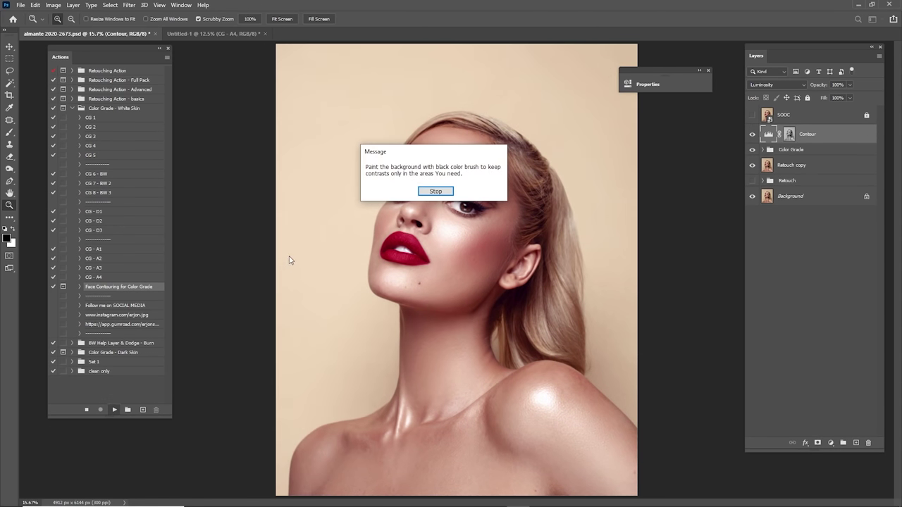
left_click(445, 193)
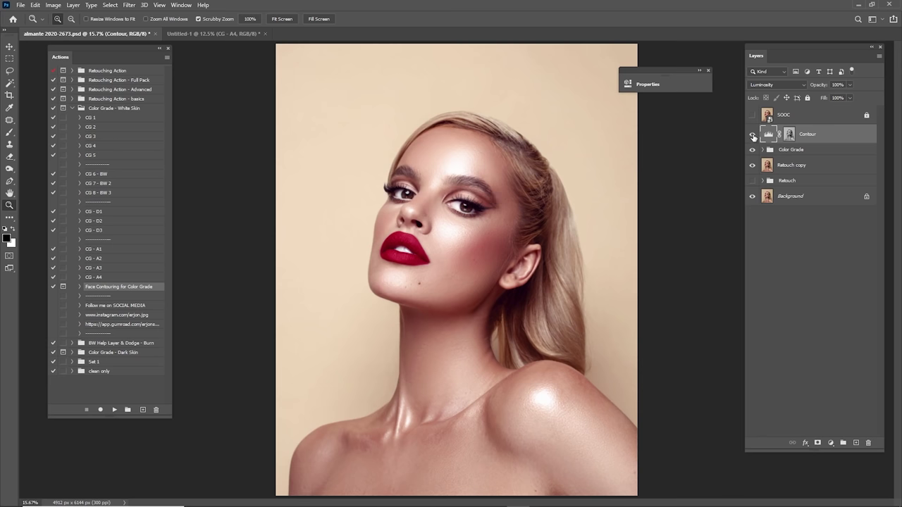
left_click(752, 135)
left_click(752, 134)
left_click(752, 135)
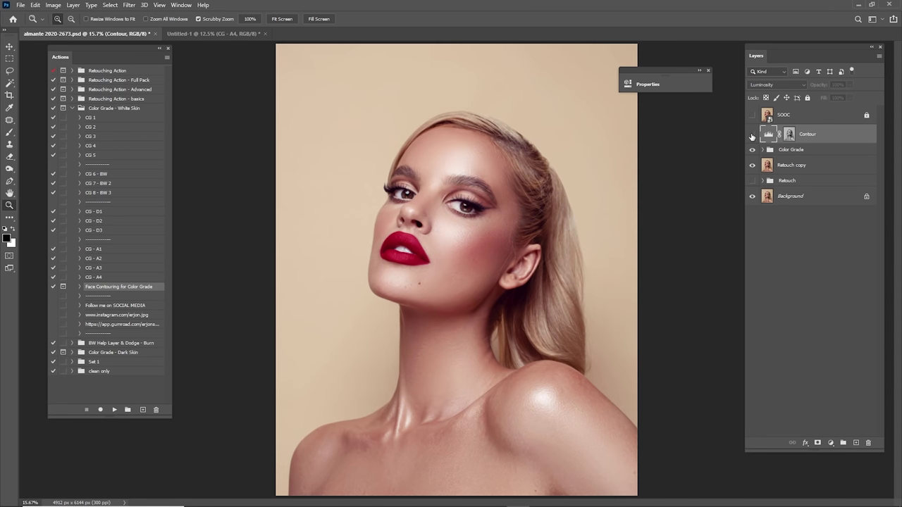
left_click(752, 134)
- Set the Contour layer's opacity to 50% and move it into the Color Grade group
double_click(768, 135)
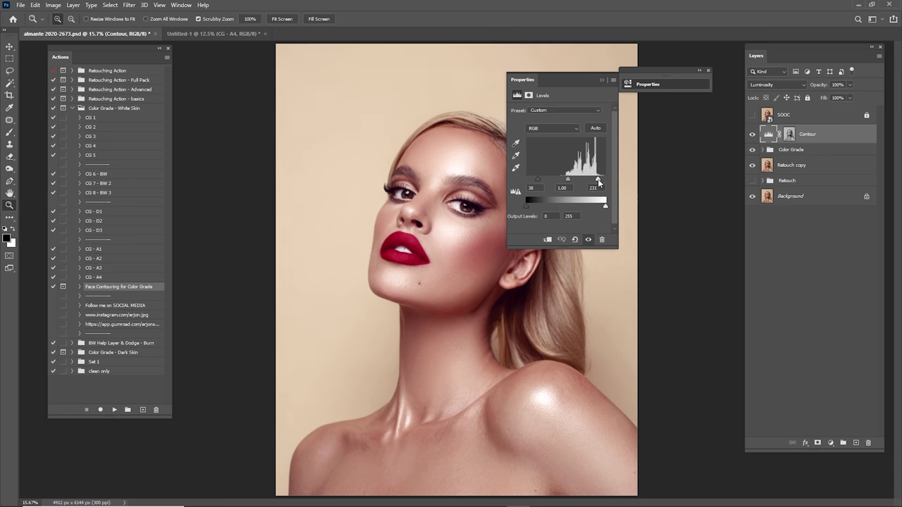
left_click(602, 80)
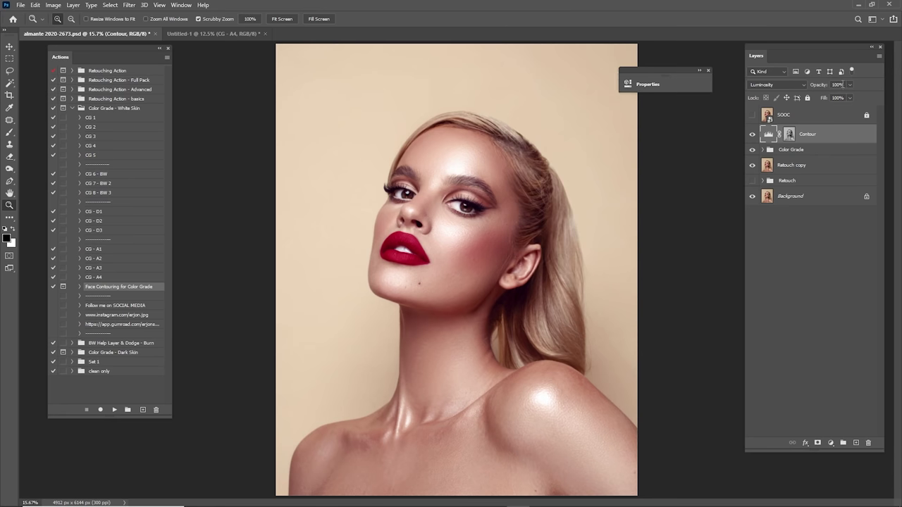
left_click(840, 85)
type("50")
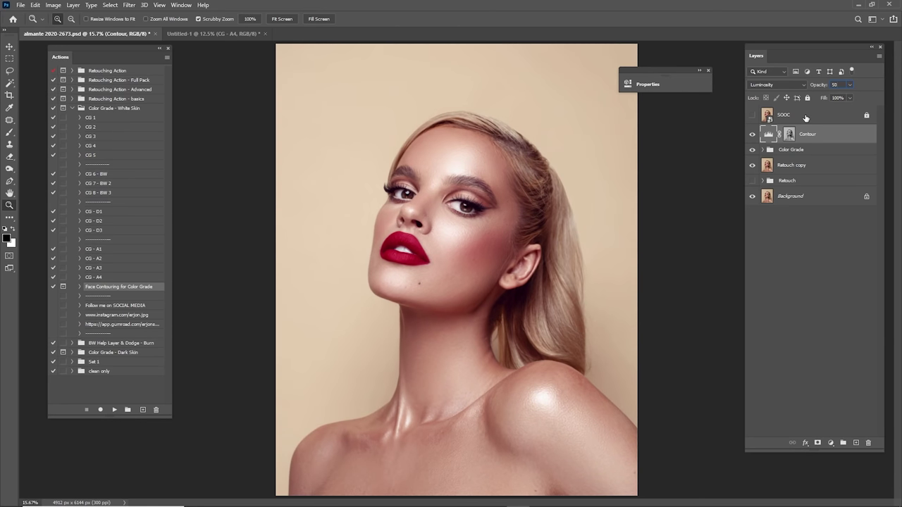
key("Return")
left_click_drag(809, 139, 794, 150)
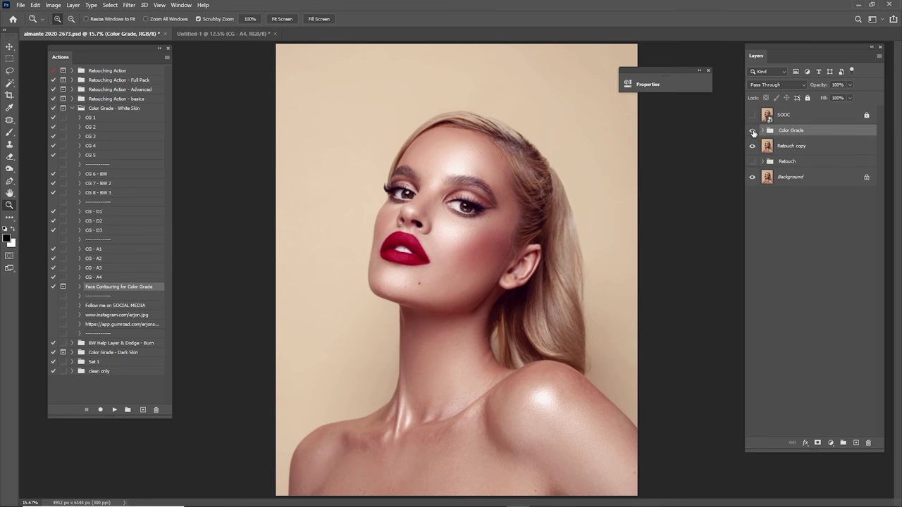
left_click(753, 131)
left_click(752, 131)
left_click(752, 131)
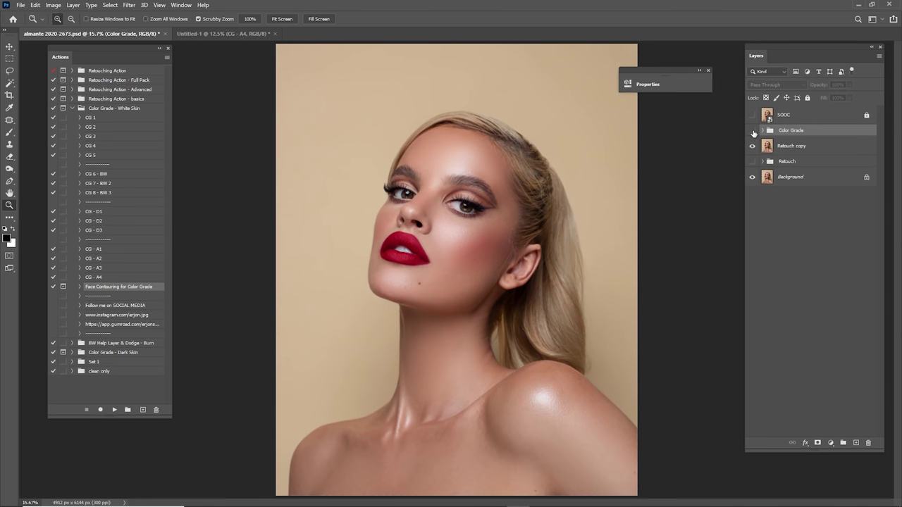
left_click(752, 131)
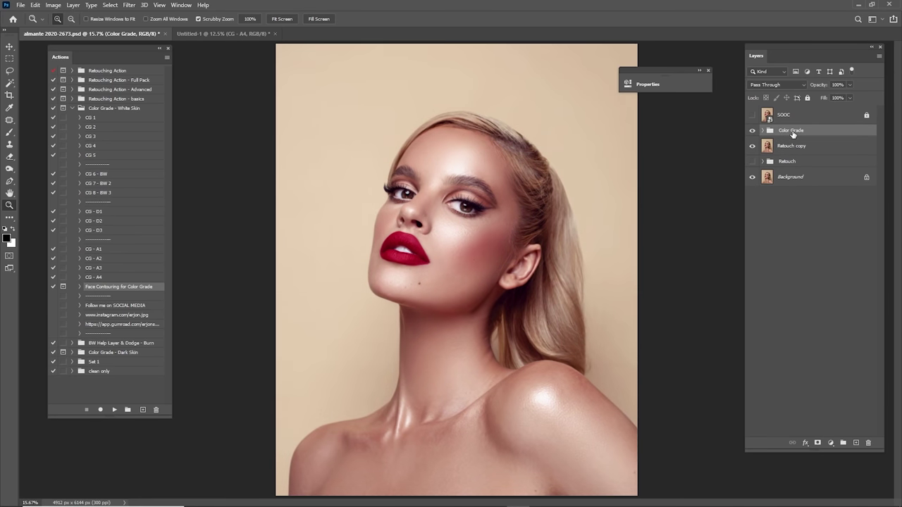
- Duplicate the Color Grade group with the original hidden, merge the copy into a single layer, and compare it with the ungraded retouch
left_click_drag(794, 133, 855, 442)
right_click(796, 133)
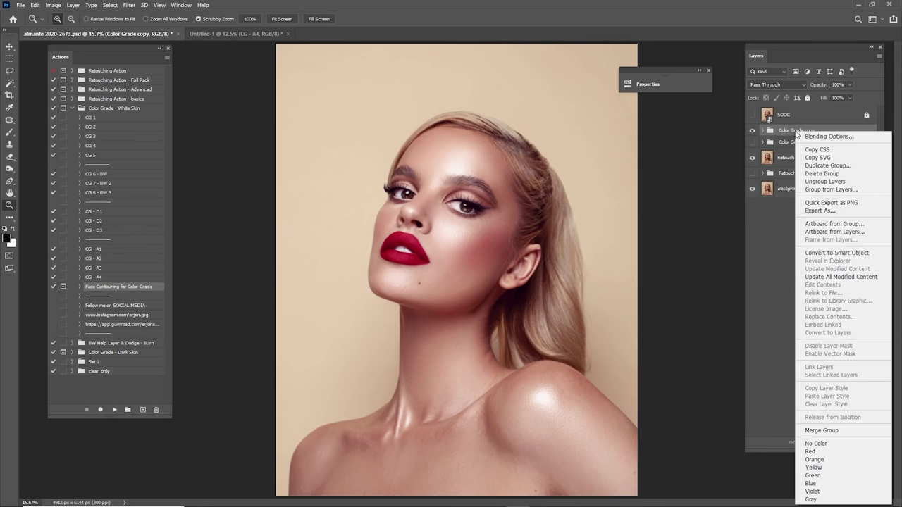
left_click(821, 430)
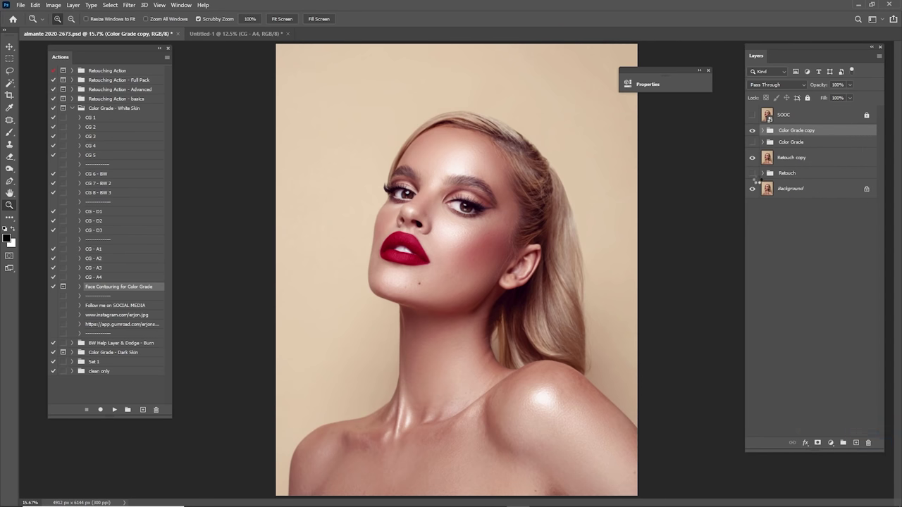
left_click(708, 70)
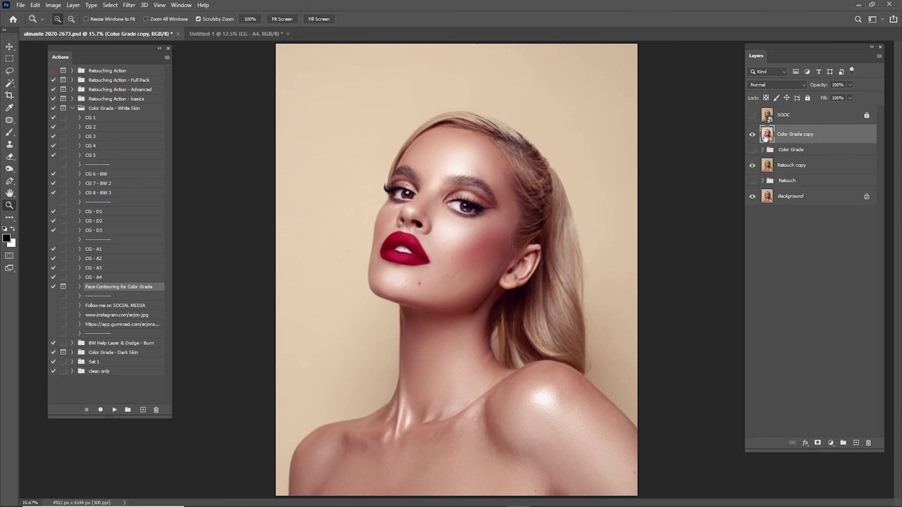
left_click(752, 133)
left_click(752, 134)
left_click(752, 134)
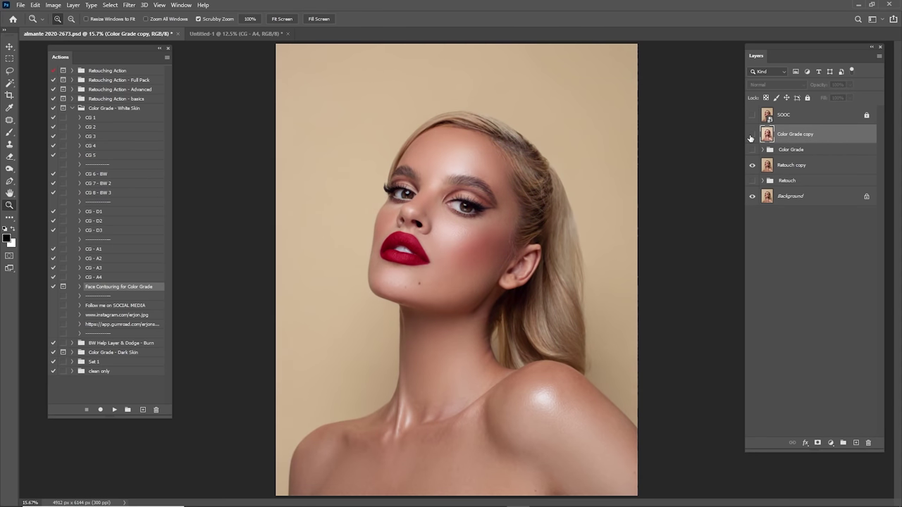
left_click(752, 134)
left_click(751, 133)
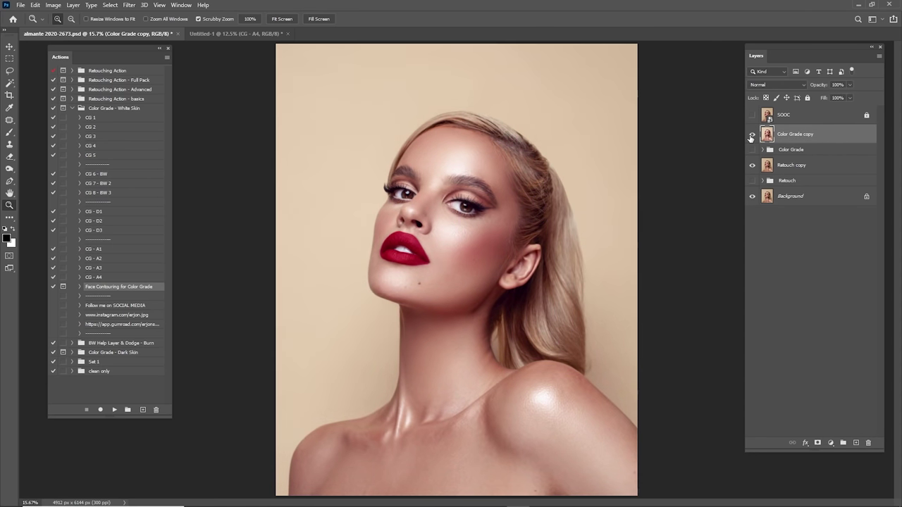
- Compare the image with and without the Color Grade copy layer, and check the Retouch copy layer's effect with the grade hidden
left_click(752, 135)
left_click(751, 134)
left_click(752, 134)
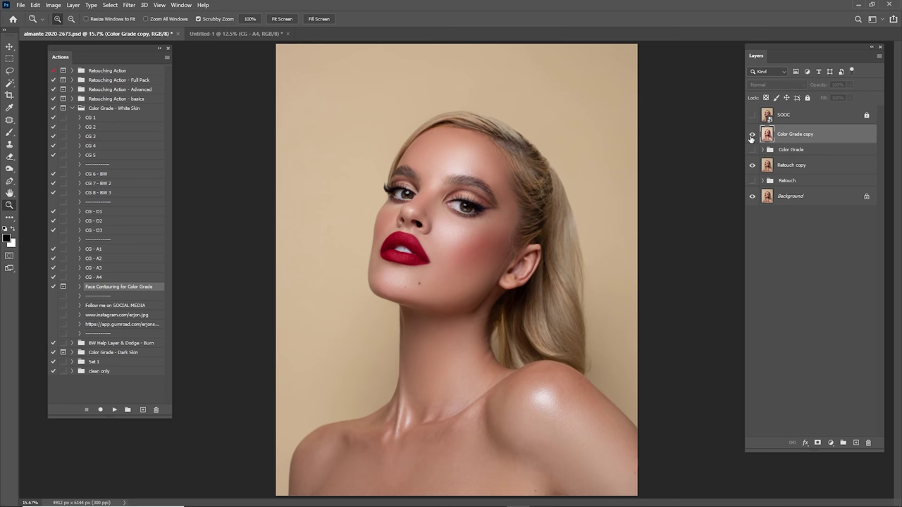
left_click(751, 134)
left_click(752, 134)
left_click(752, 134)
left_click(752, 134)
left_click(751, 166)
left_click(752, 166)
- Compare the original SOOC layer with the ungraded retouch, both on the whole portrait and close up on the face
left_click(752, 115)
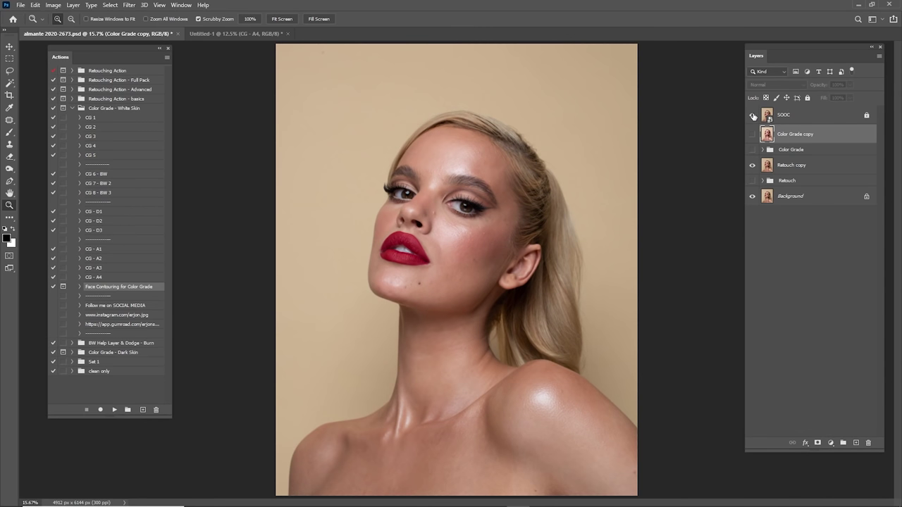
left_click(752, 115)
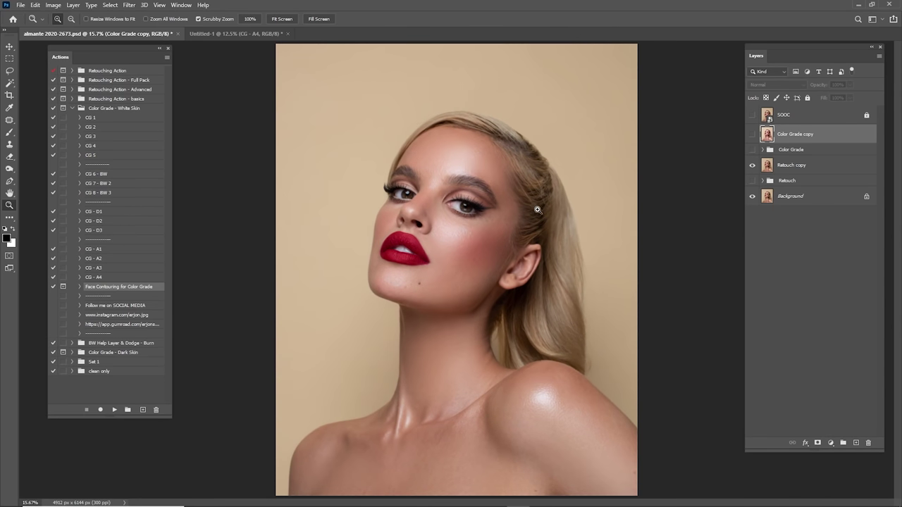
left_click_drag(446, 214, 530, 216)
left_click(754, 117)
left_click(754, 116)
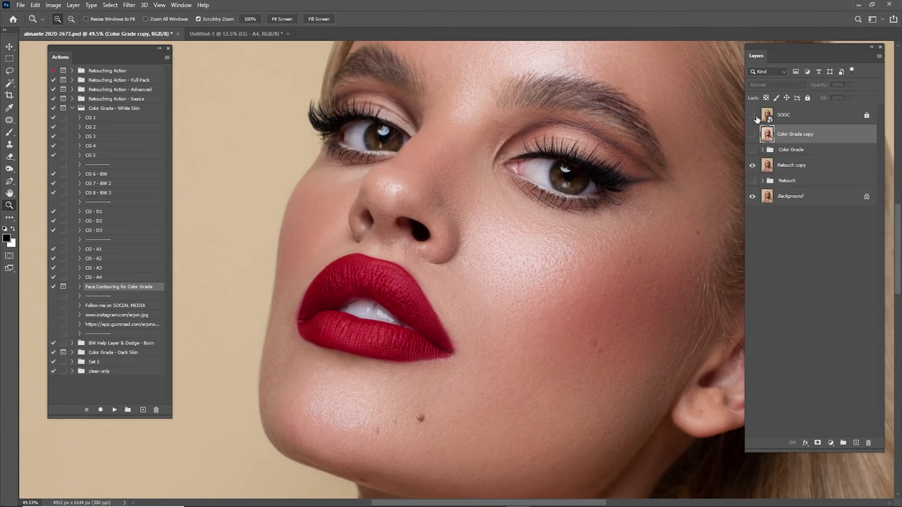
left_click(754, 116)
left_click(753, 116)
key("ctrl+0")
- Show the Color Grade copy layer, compare it with the original SOOC layer, and inspect the graded face up close
left_click(752, 134)
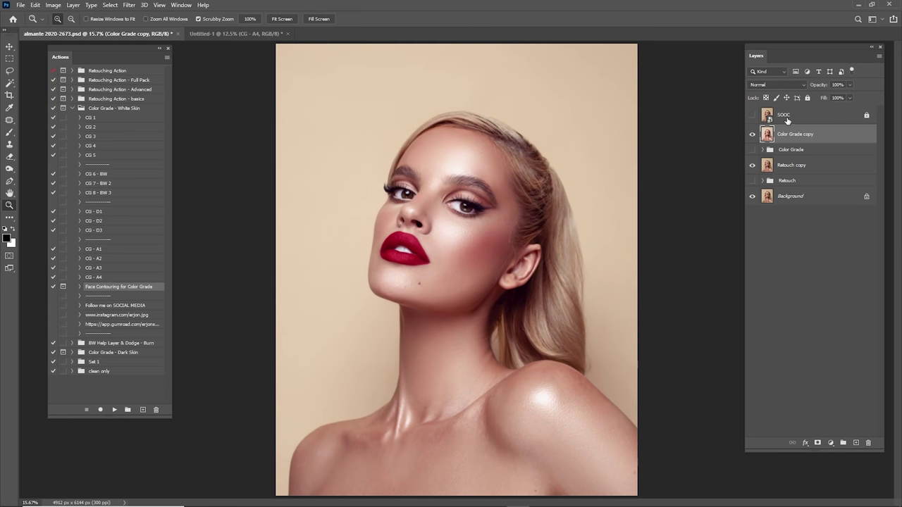
left_click(751, 116)
left_click(752, 116)
left_click(752, 116)
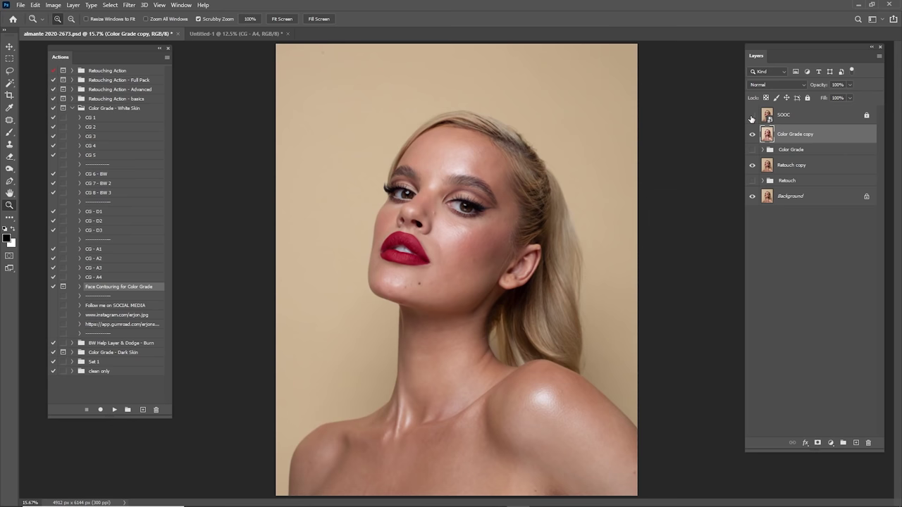
left_click(752, 116)
mouse_move(442, 200)
left_mouse_down()
mouse_move(463, 205)
mouse_move(519, 145)
mouse_move(518, 206)
left_mouse_up()
key("ctrl+0")
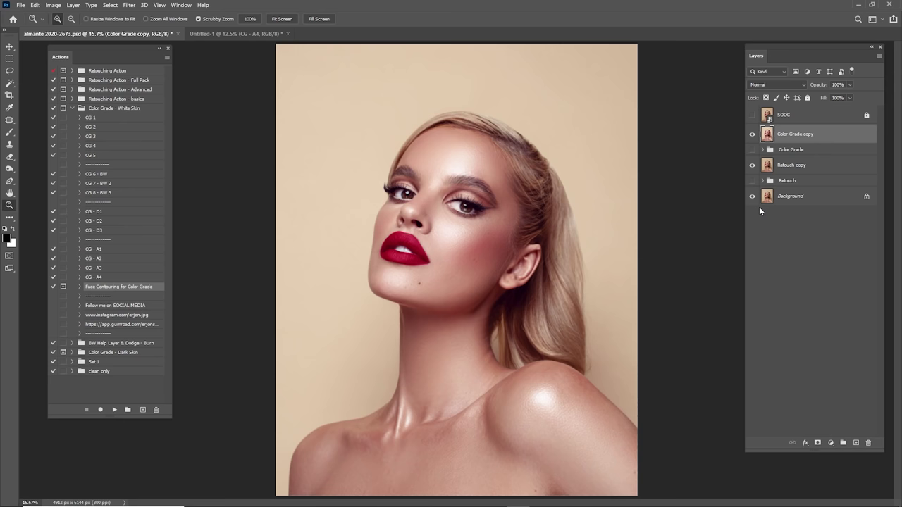
- Review the actions in the Retouching Action set and the Color Grade - White Skin set
left_click(72, 71)
left_click(72, 71)
left_click(72, 71)
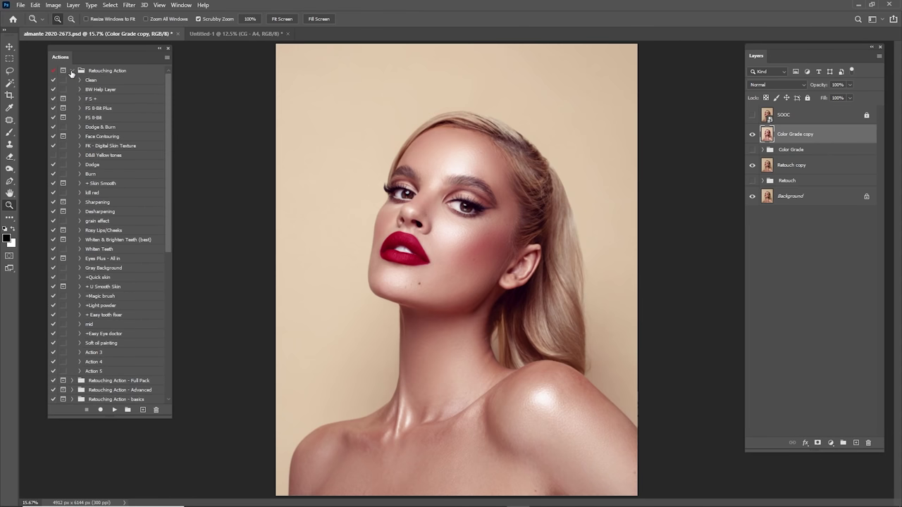
left_click(74, 71)
left_click(73, 71)
left_click(73, 71)
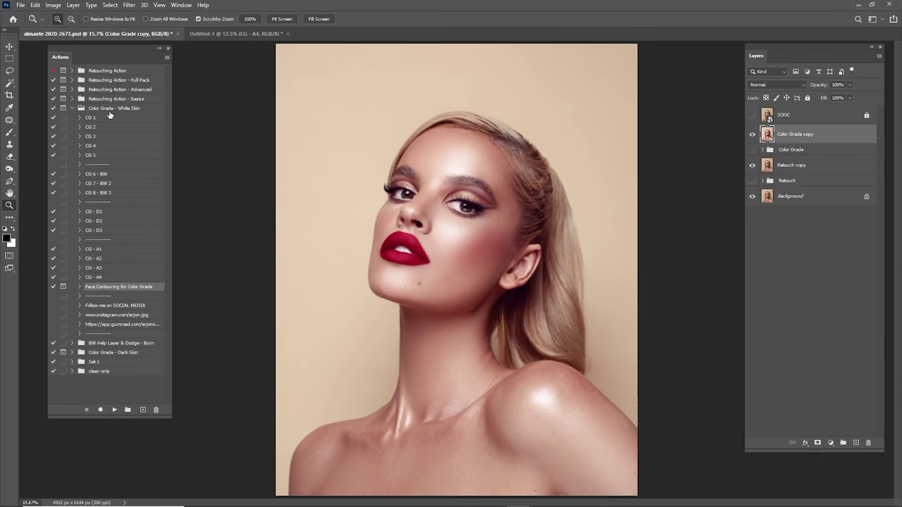
left_click(72, 108)
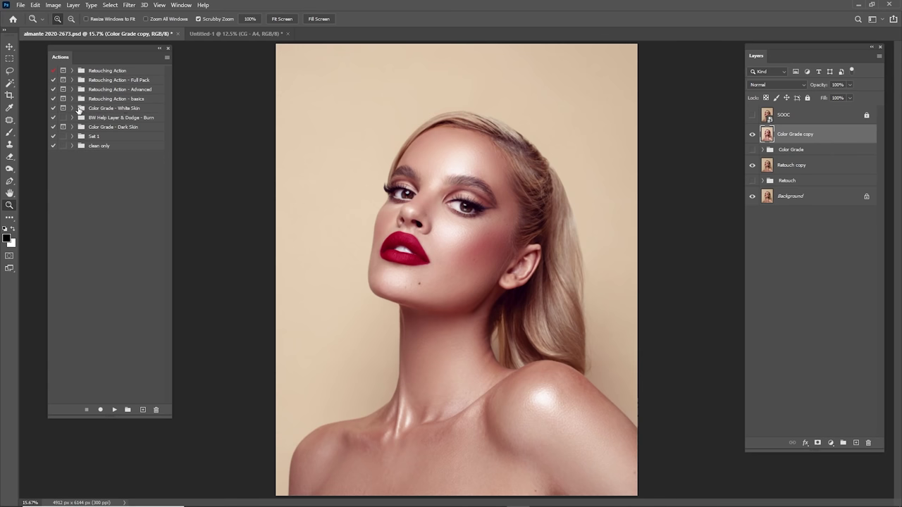
left_click(72, 108)
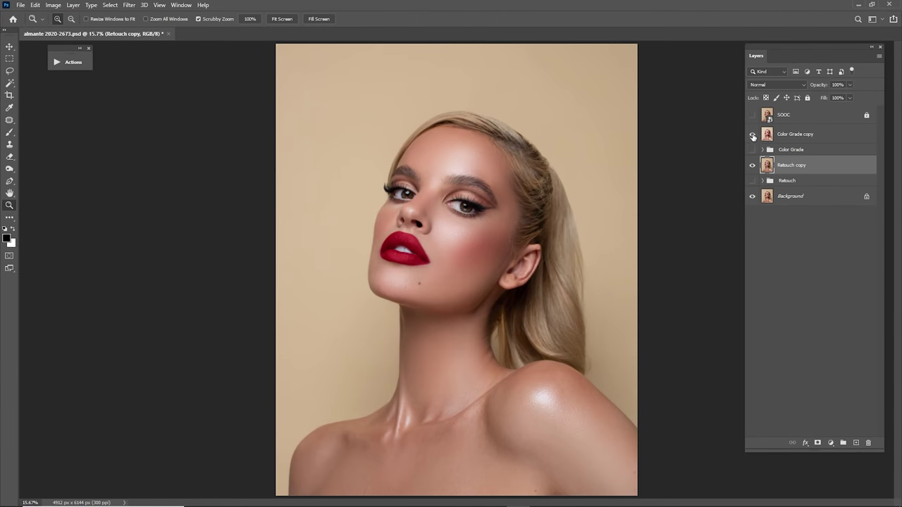
- Show the Color Grade copy layer and compare the whole graded portrait with the original SOOC layer
left_click(752, 136)
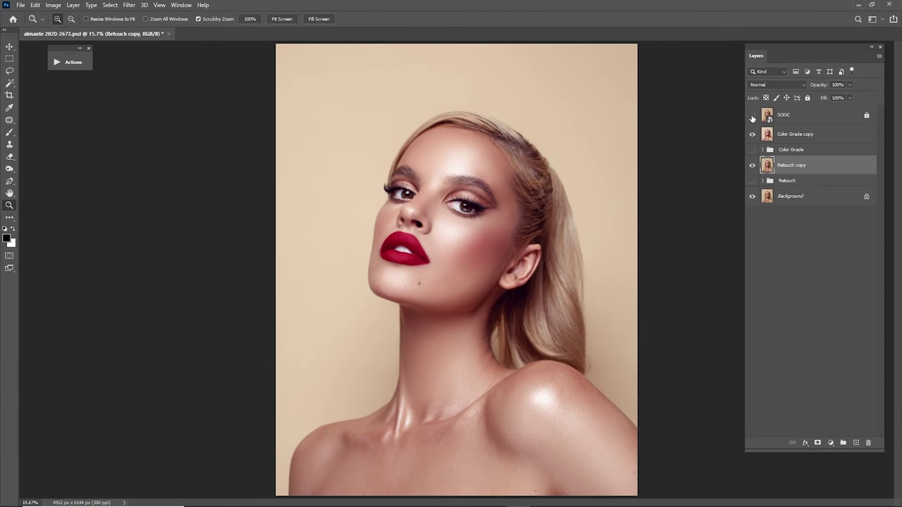
left_click(782, 116)
left_click(750, 117)
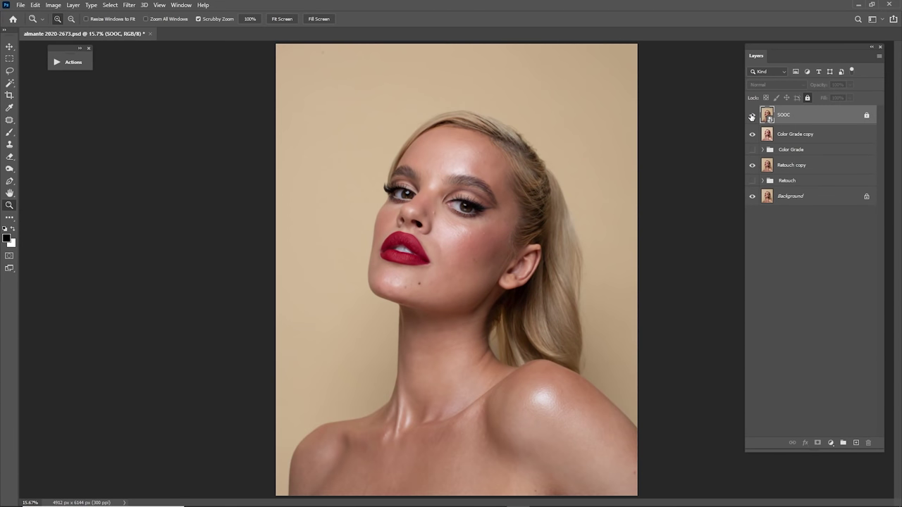
left_click(752, 116)
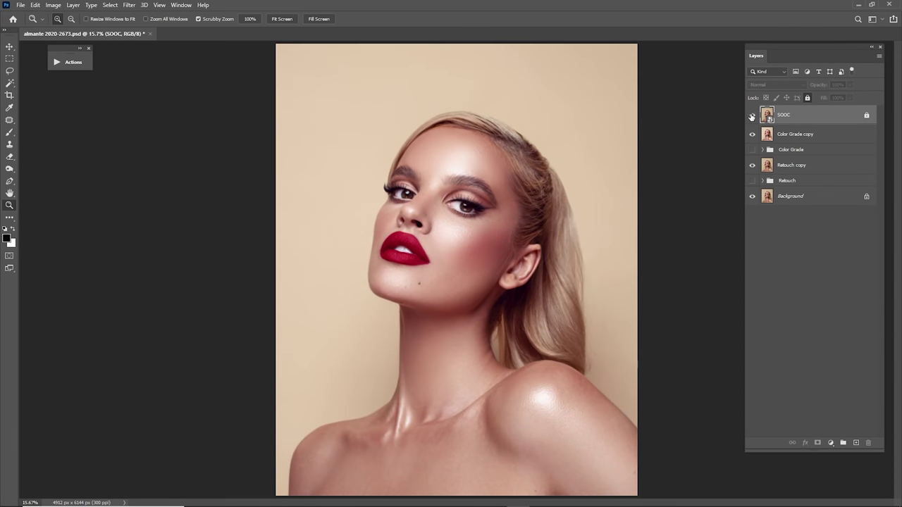
left_click(751, 116)
- Compare the SOOC original with the graded version and the ungraded retouch close up on the eyes, forehead and lips
left_click_drag(435, 229, 495, 235)
left_click_drag(531, 198, 527, 272)
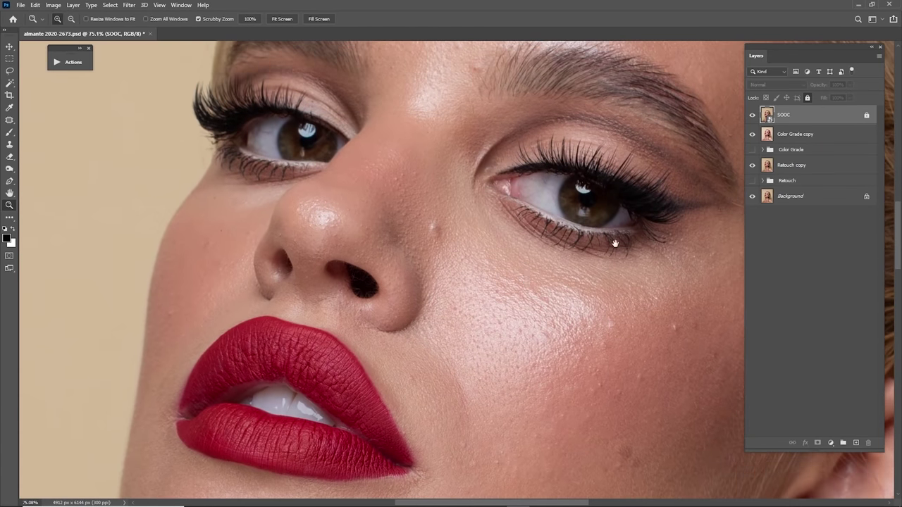
left_click(750, 117)
left_click(750, 117)
left_click(750, 117)
scroll(746, 141, "up", 5)
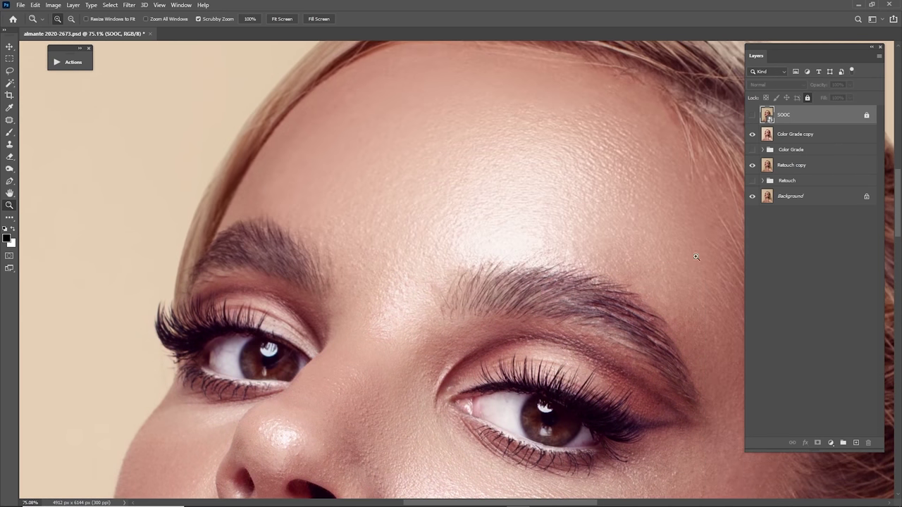
left_click(752, 134)
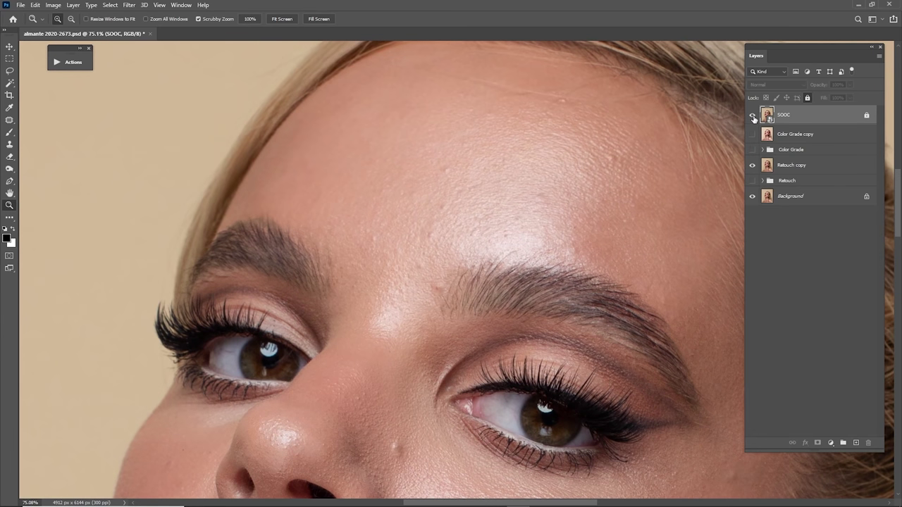
scroll(609, 360, "down", 10)
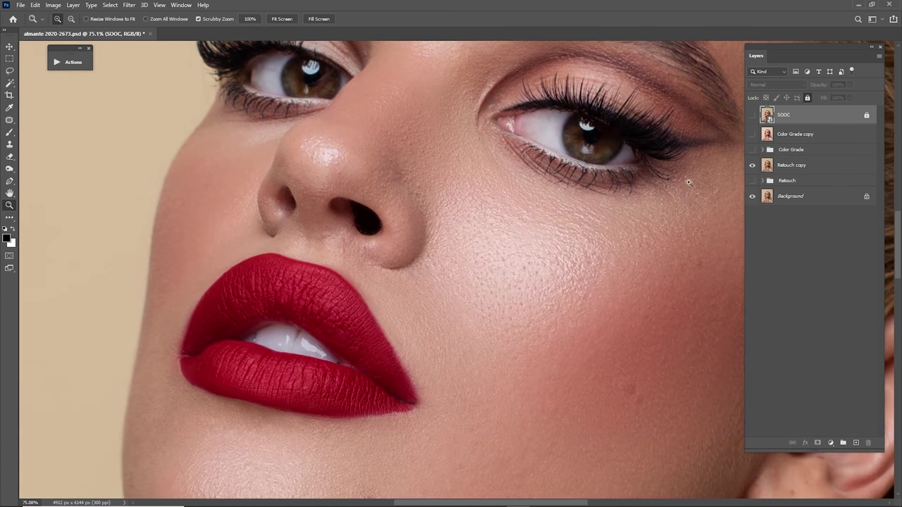